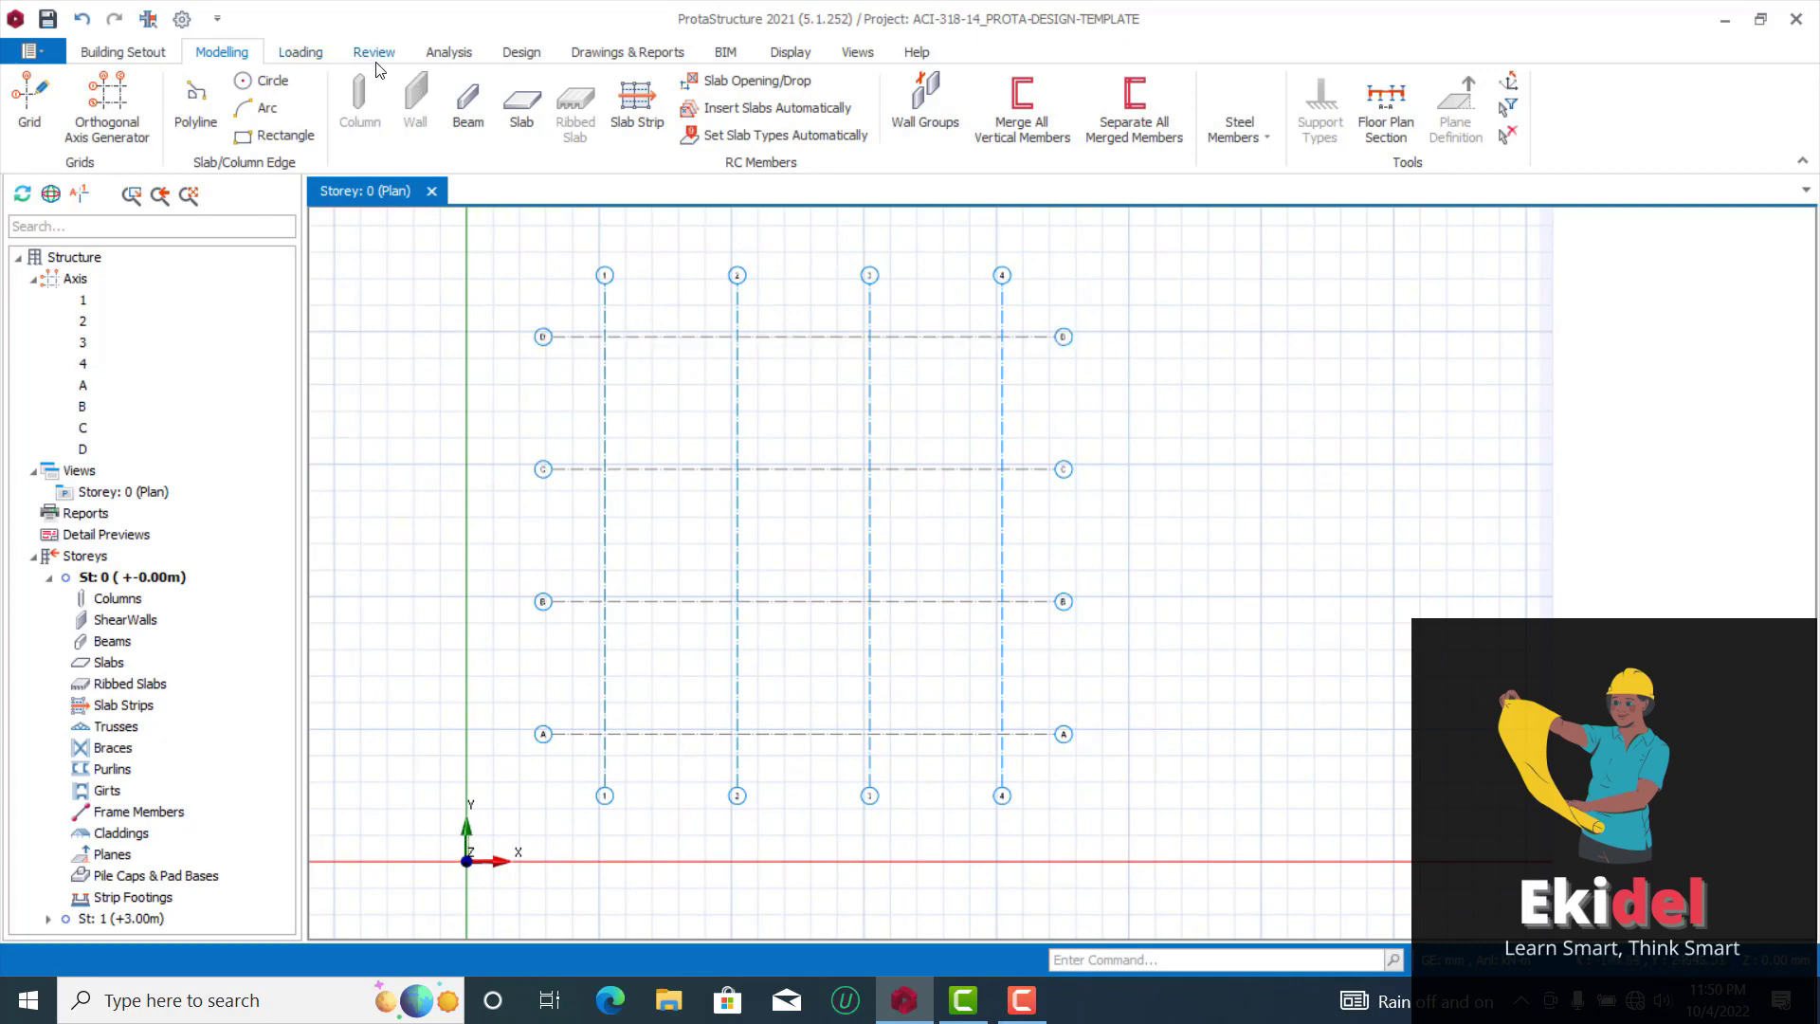
# Look through the building setout, modelling, loading, review and analysis commands, including the help for the Grid tool
pyautogui.click(135, 59)
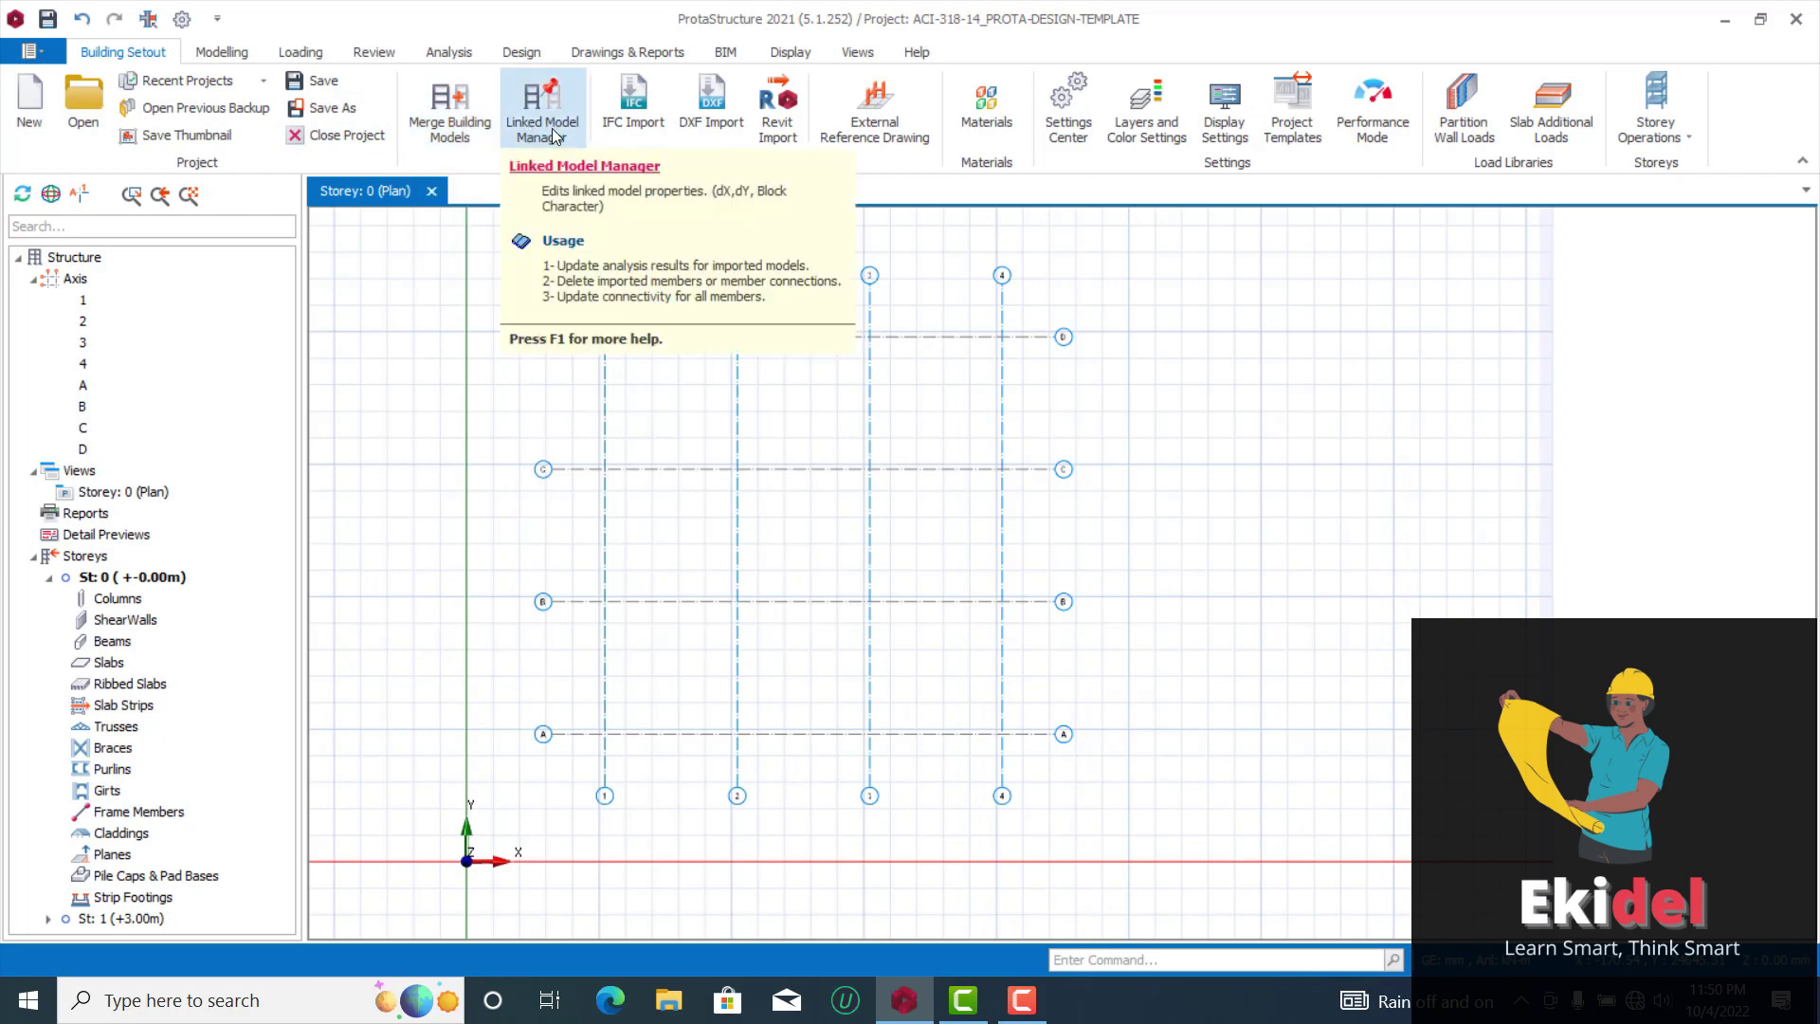
pyautogui.click(218, 55)
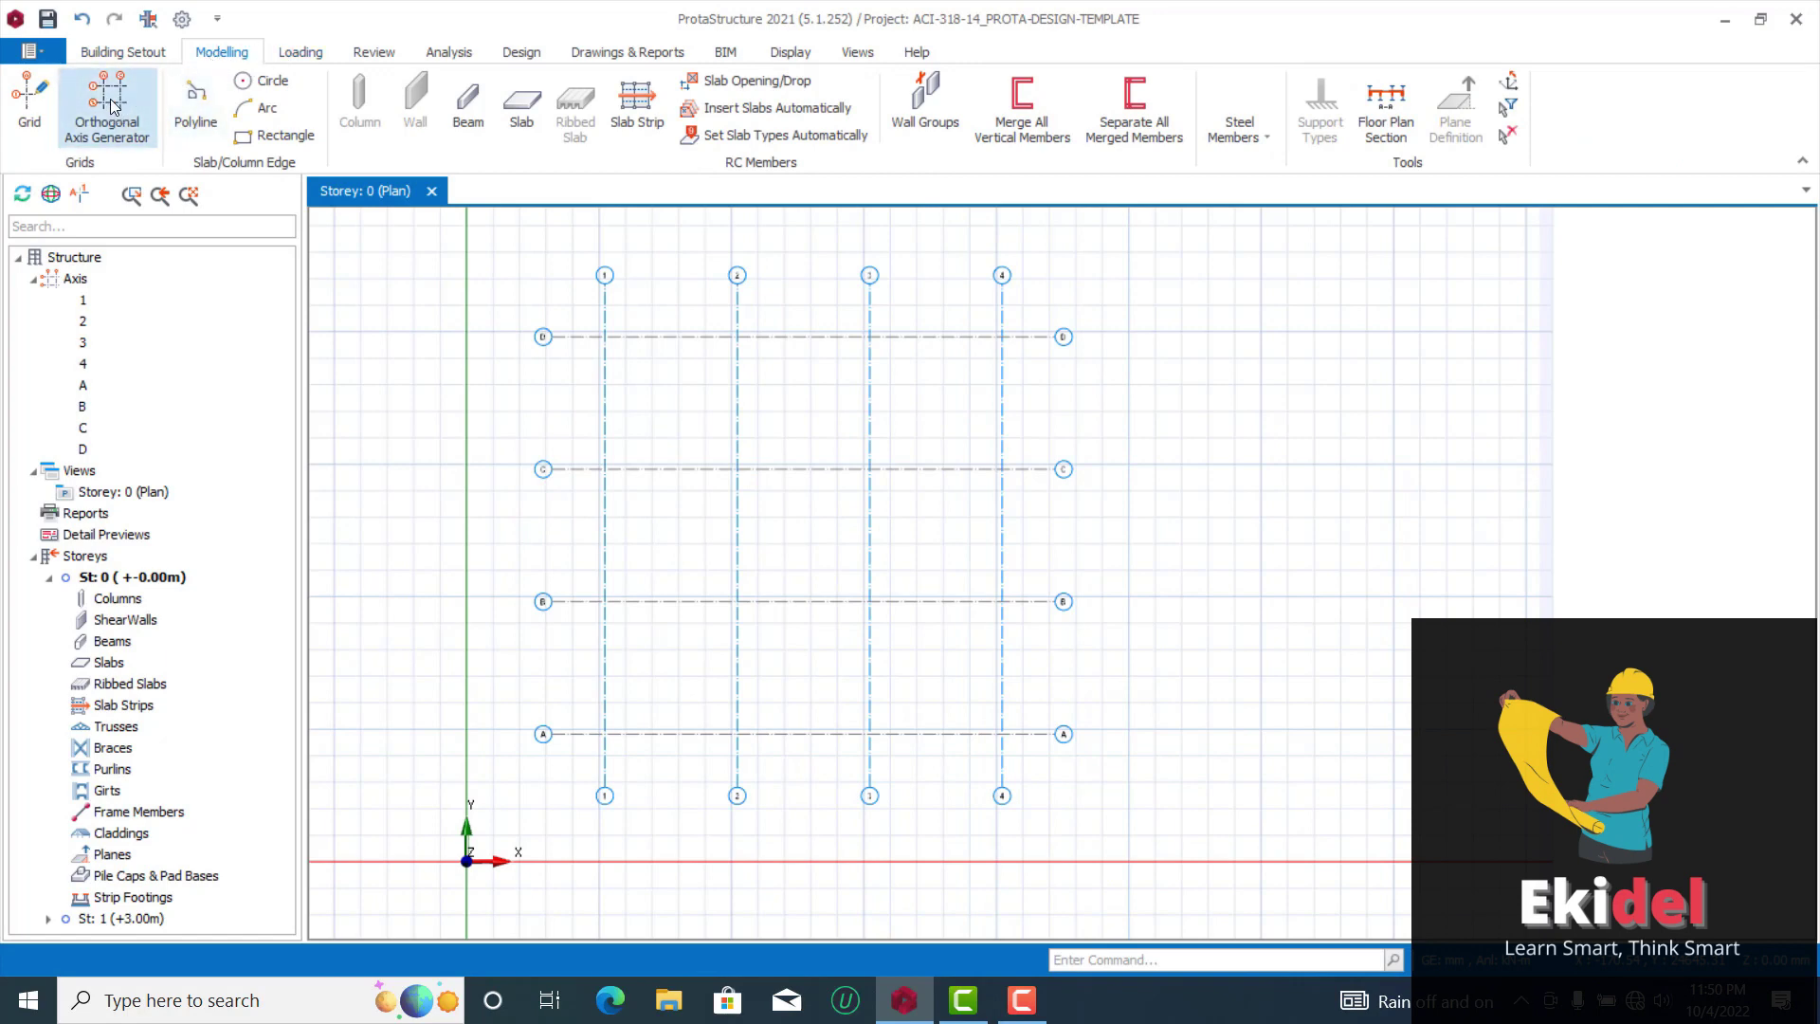
pyautogui.click(30, 100)
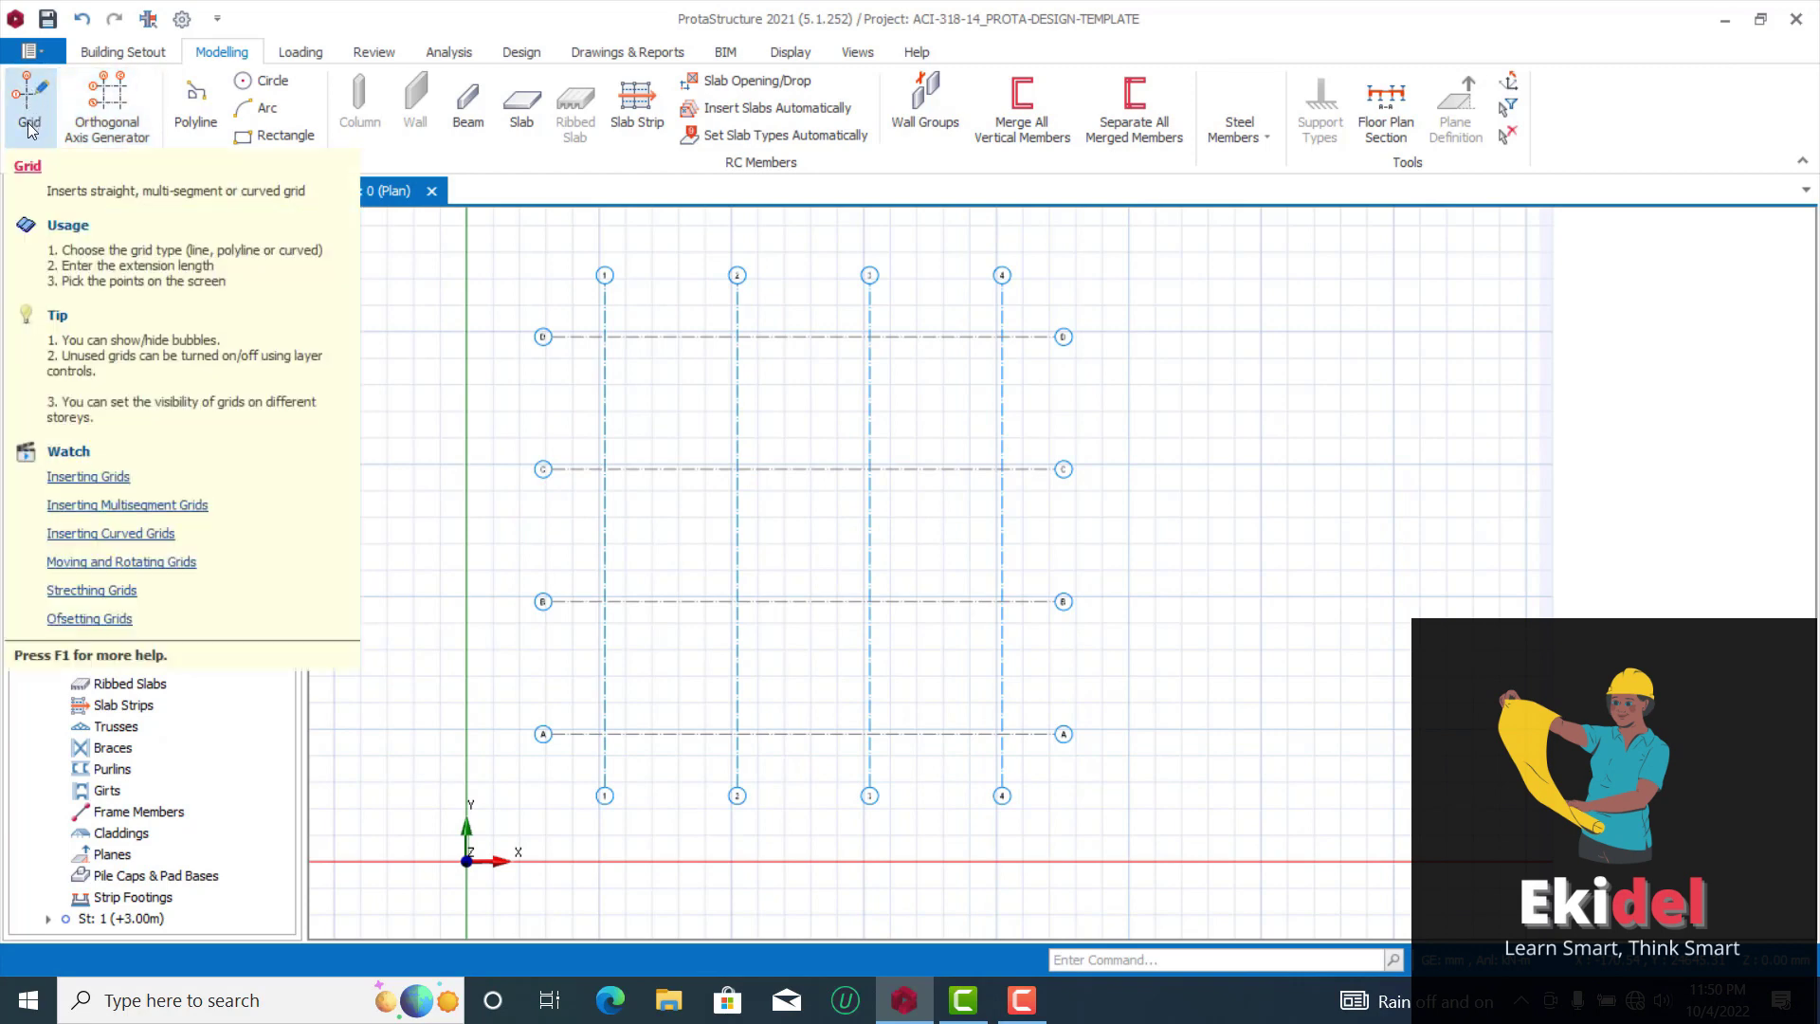
pyautogui.press('Escape')
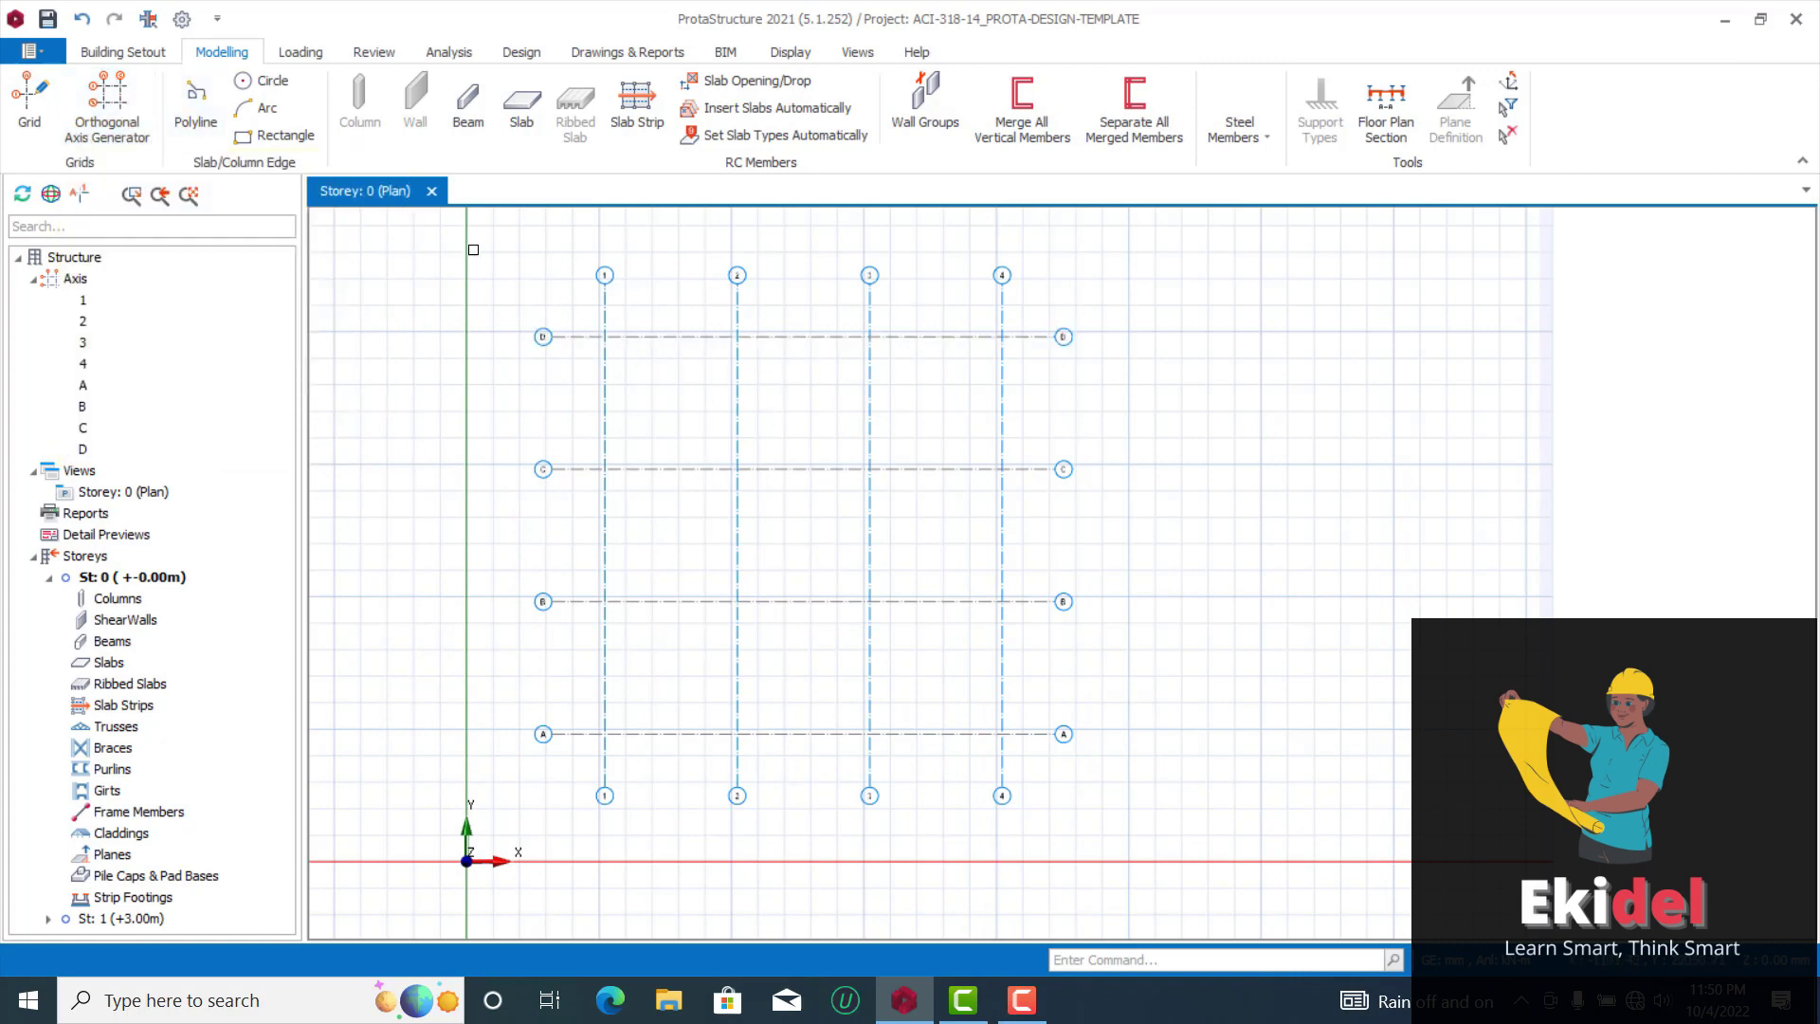
pyautogui.click(301, 53)
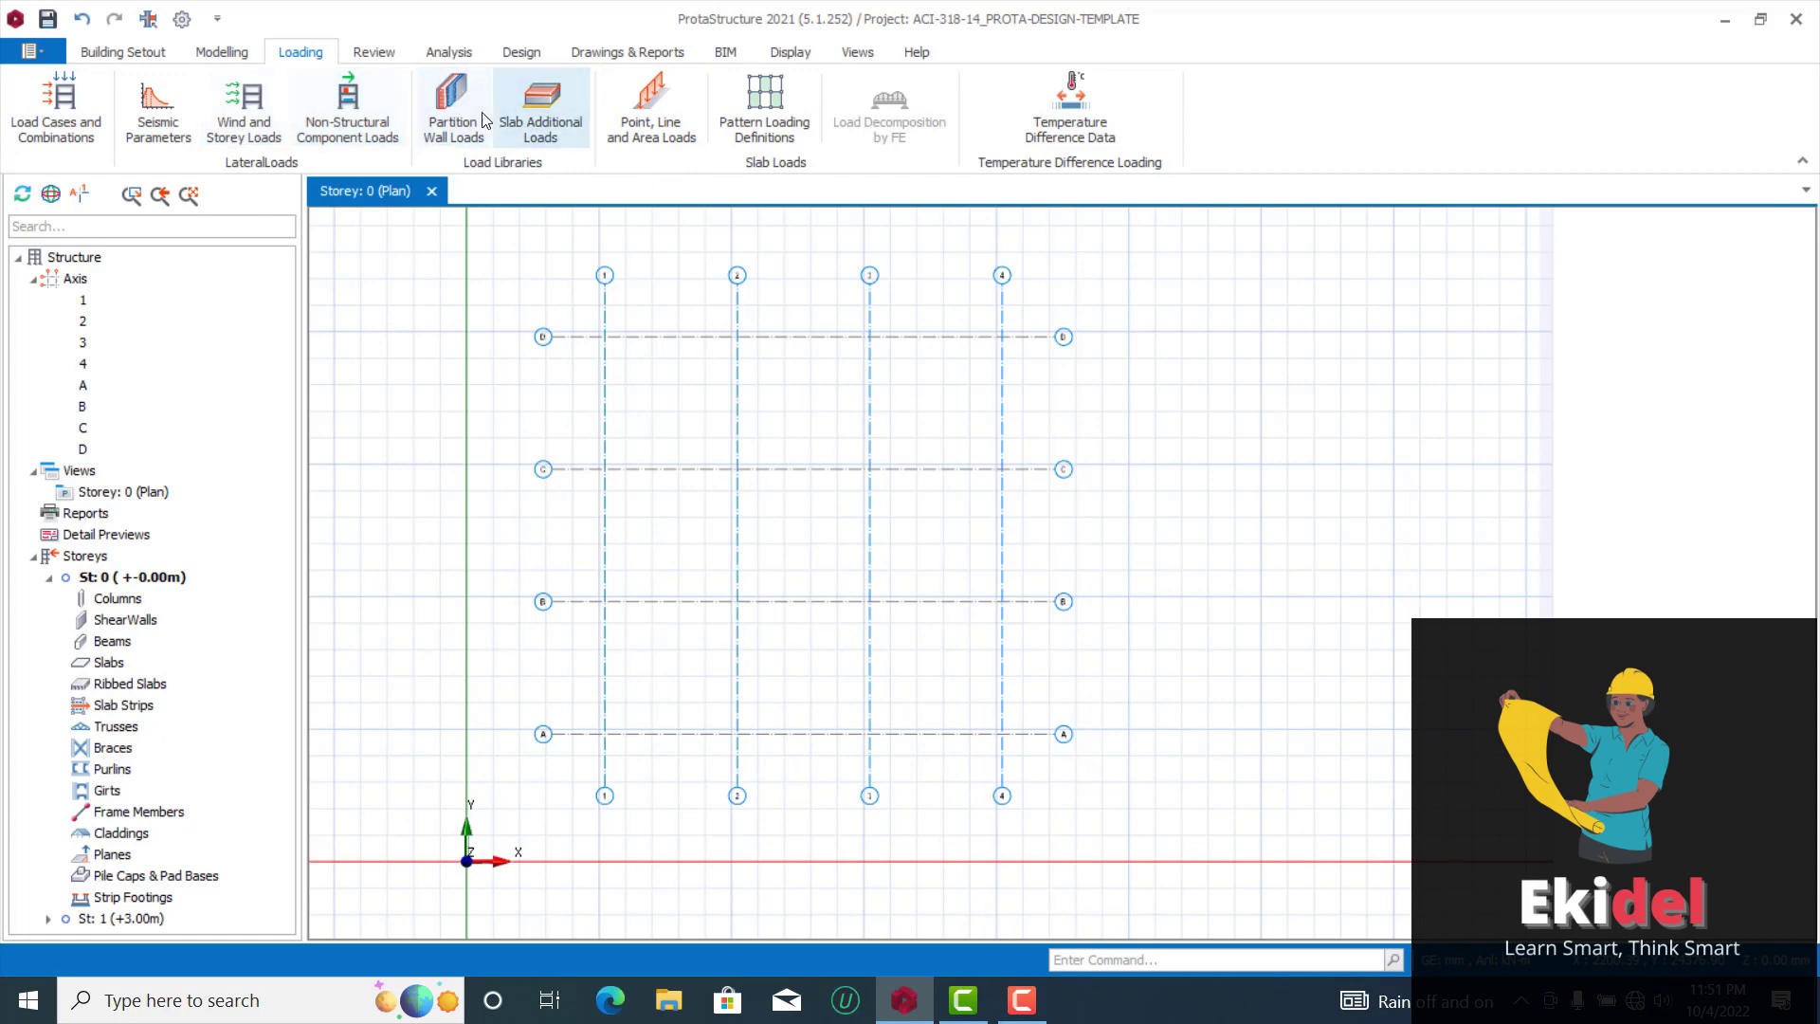
pyautogui.click(374, 57)
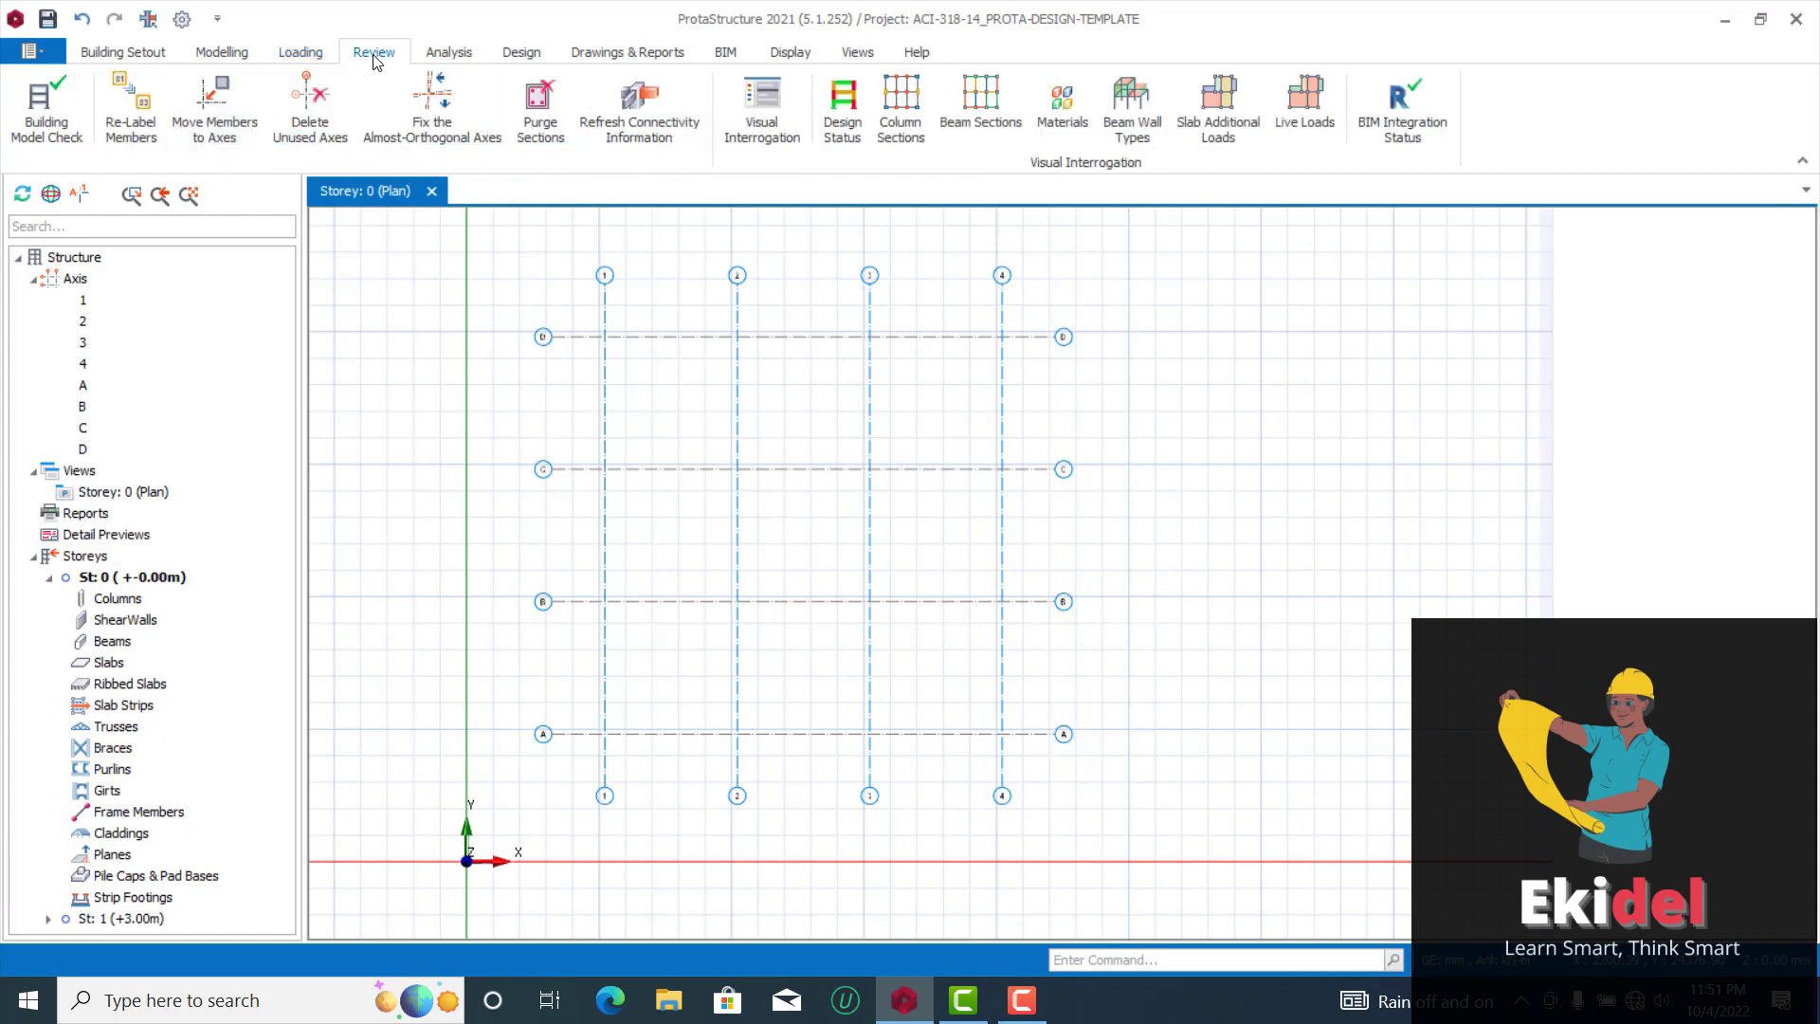
pyautogui.click(445, 58)
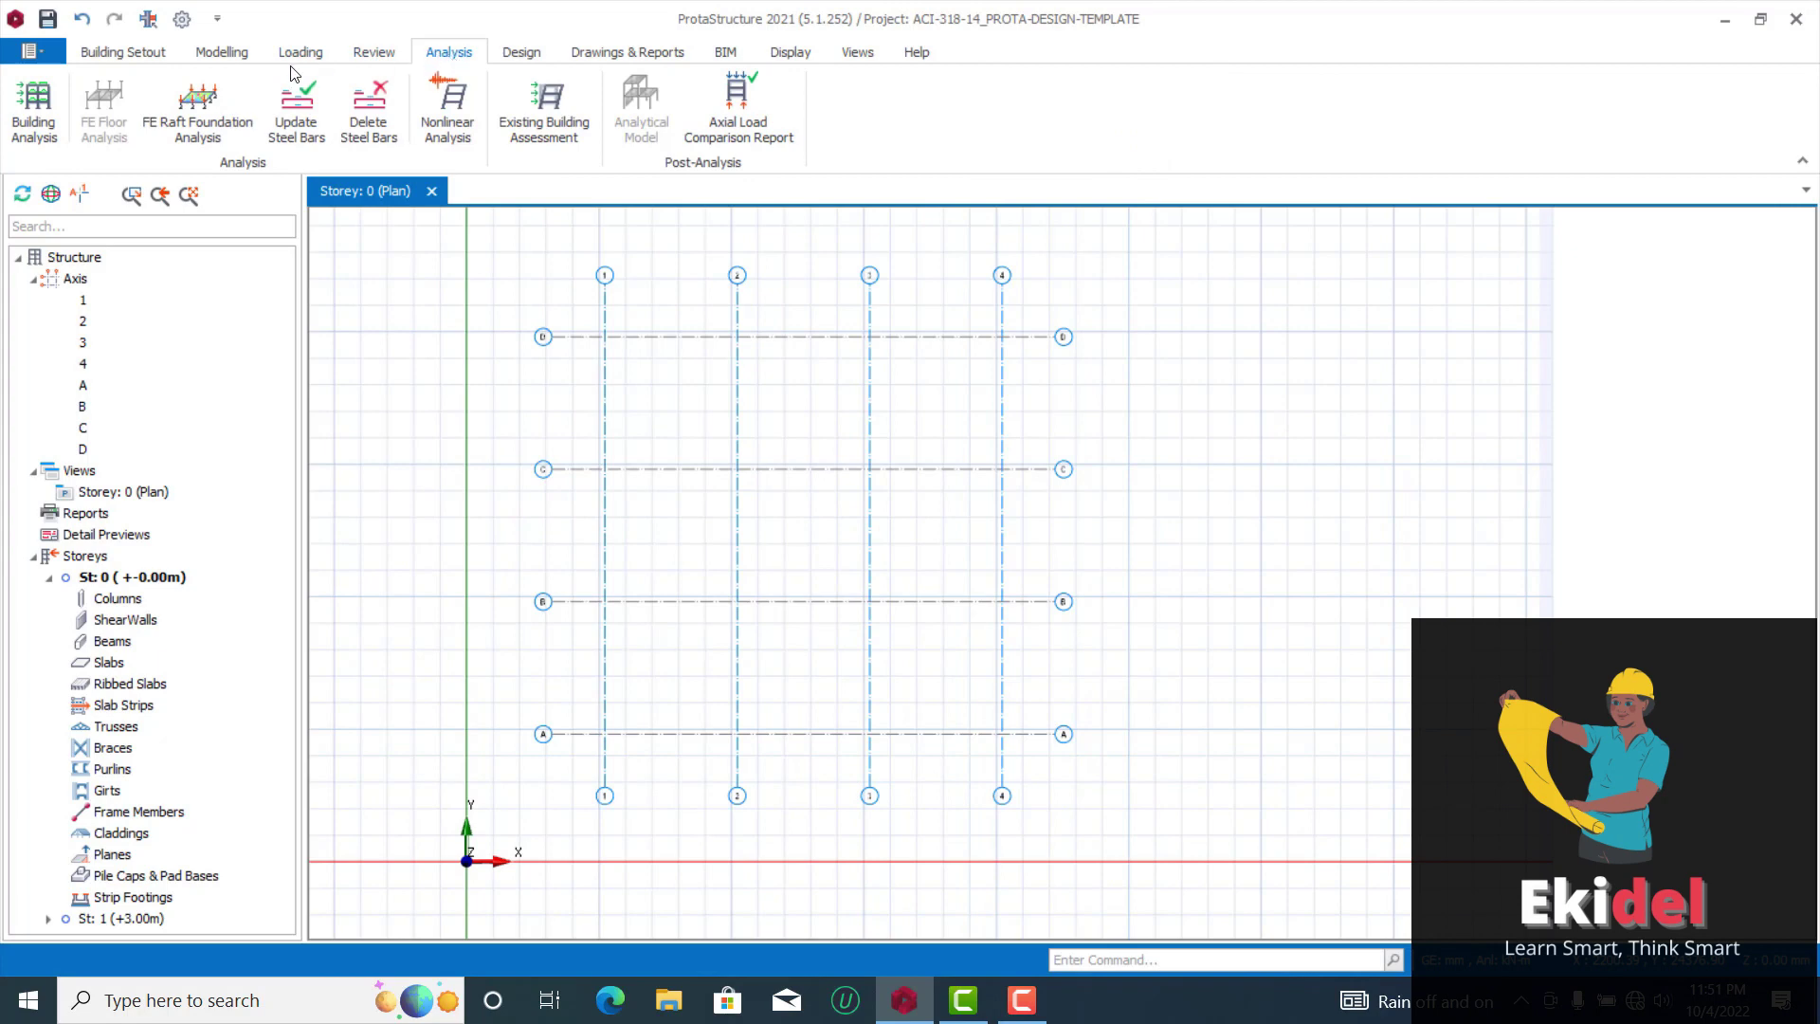
pyautogui.click(219, 59)
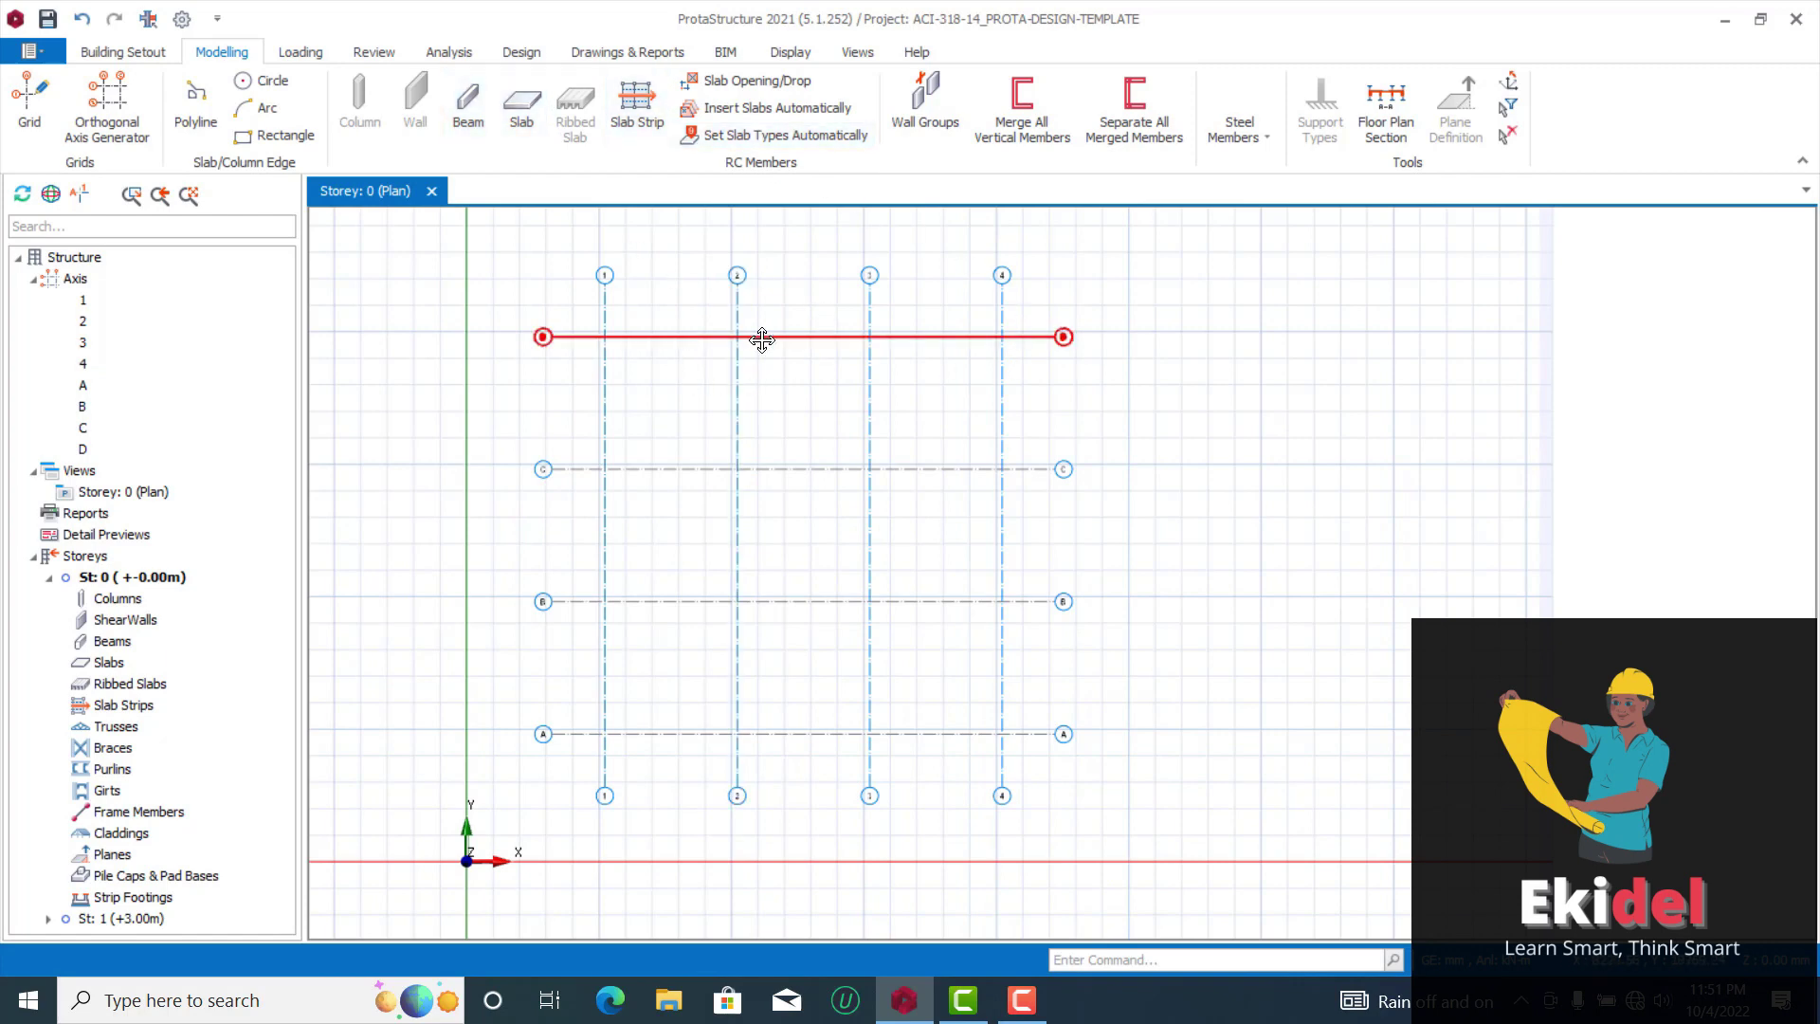
pyautogui.moveTo(724, 338); pyautogui.dragTo(828, 353, button='middle')
pyautogui.scroll(-2, 772, 398)
pyautogui.scroll(2, 761, 384)
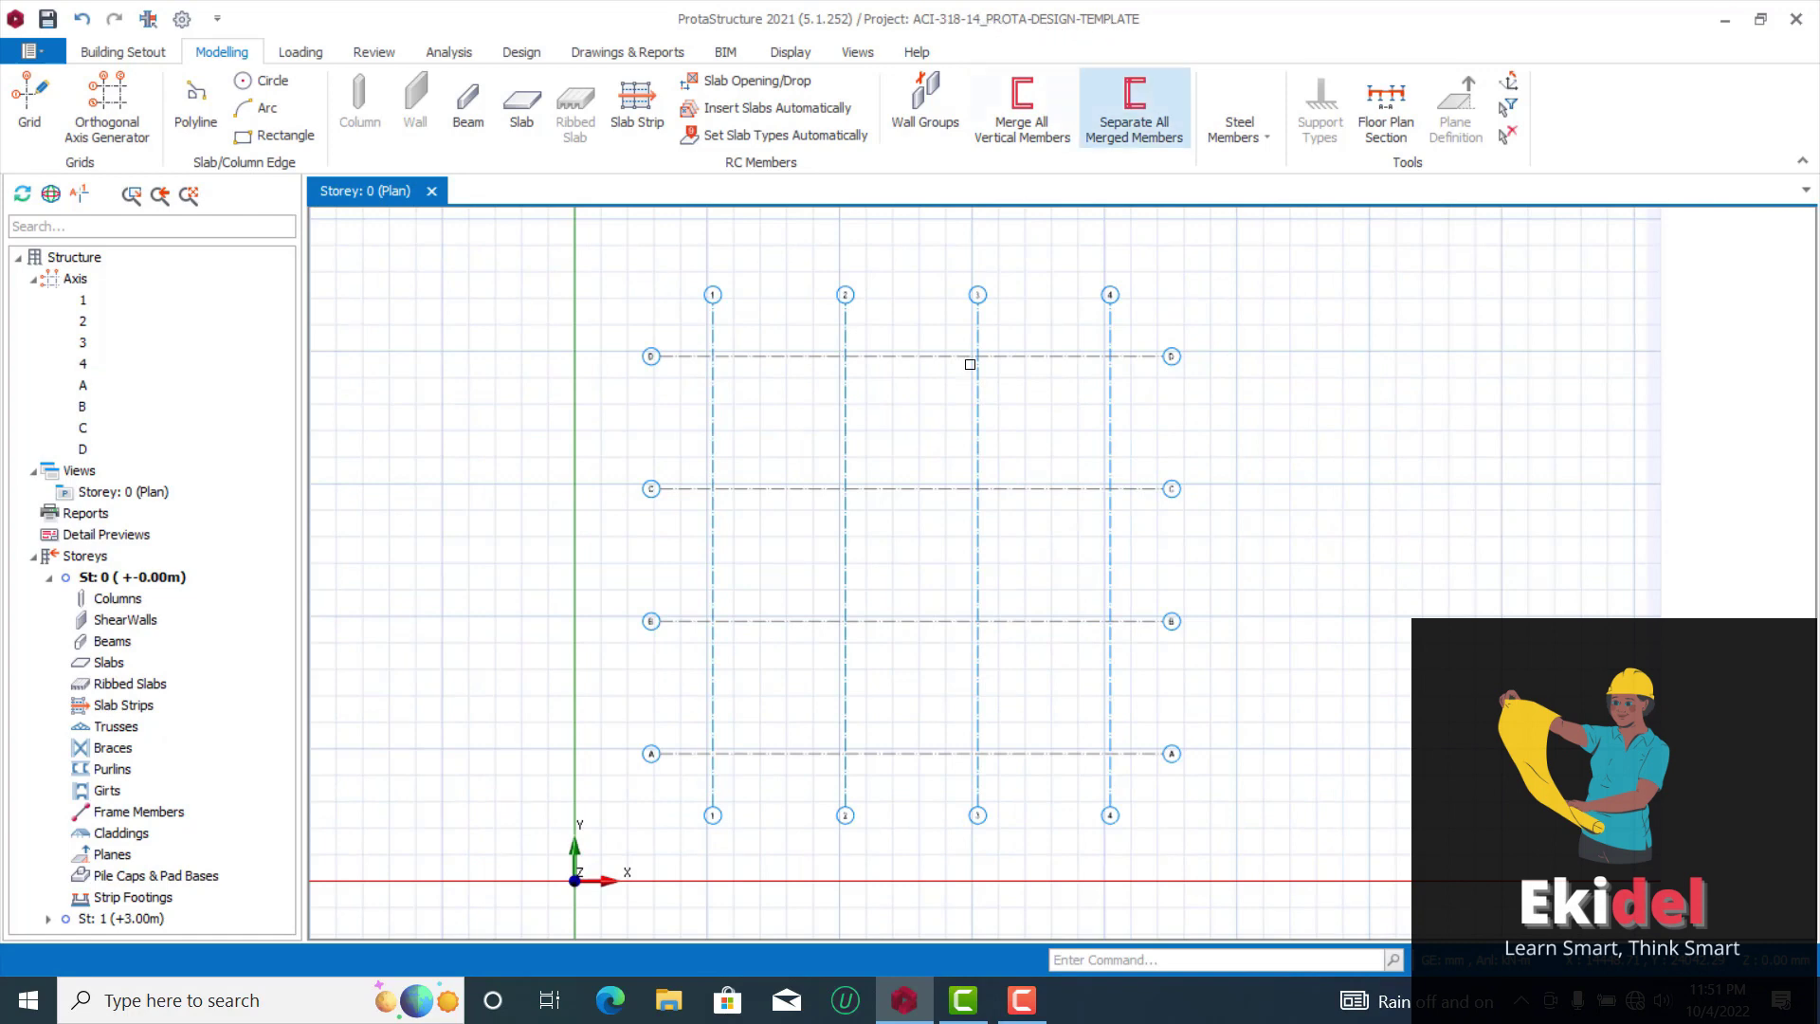
pyautogui.scroll(-2, 784, 614)
pyautogui.scroll(2, 814, 629)
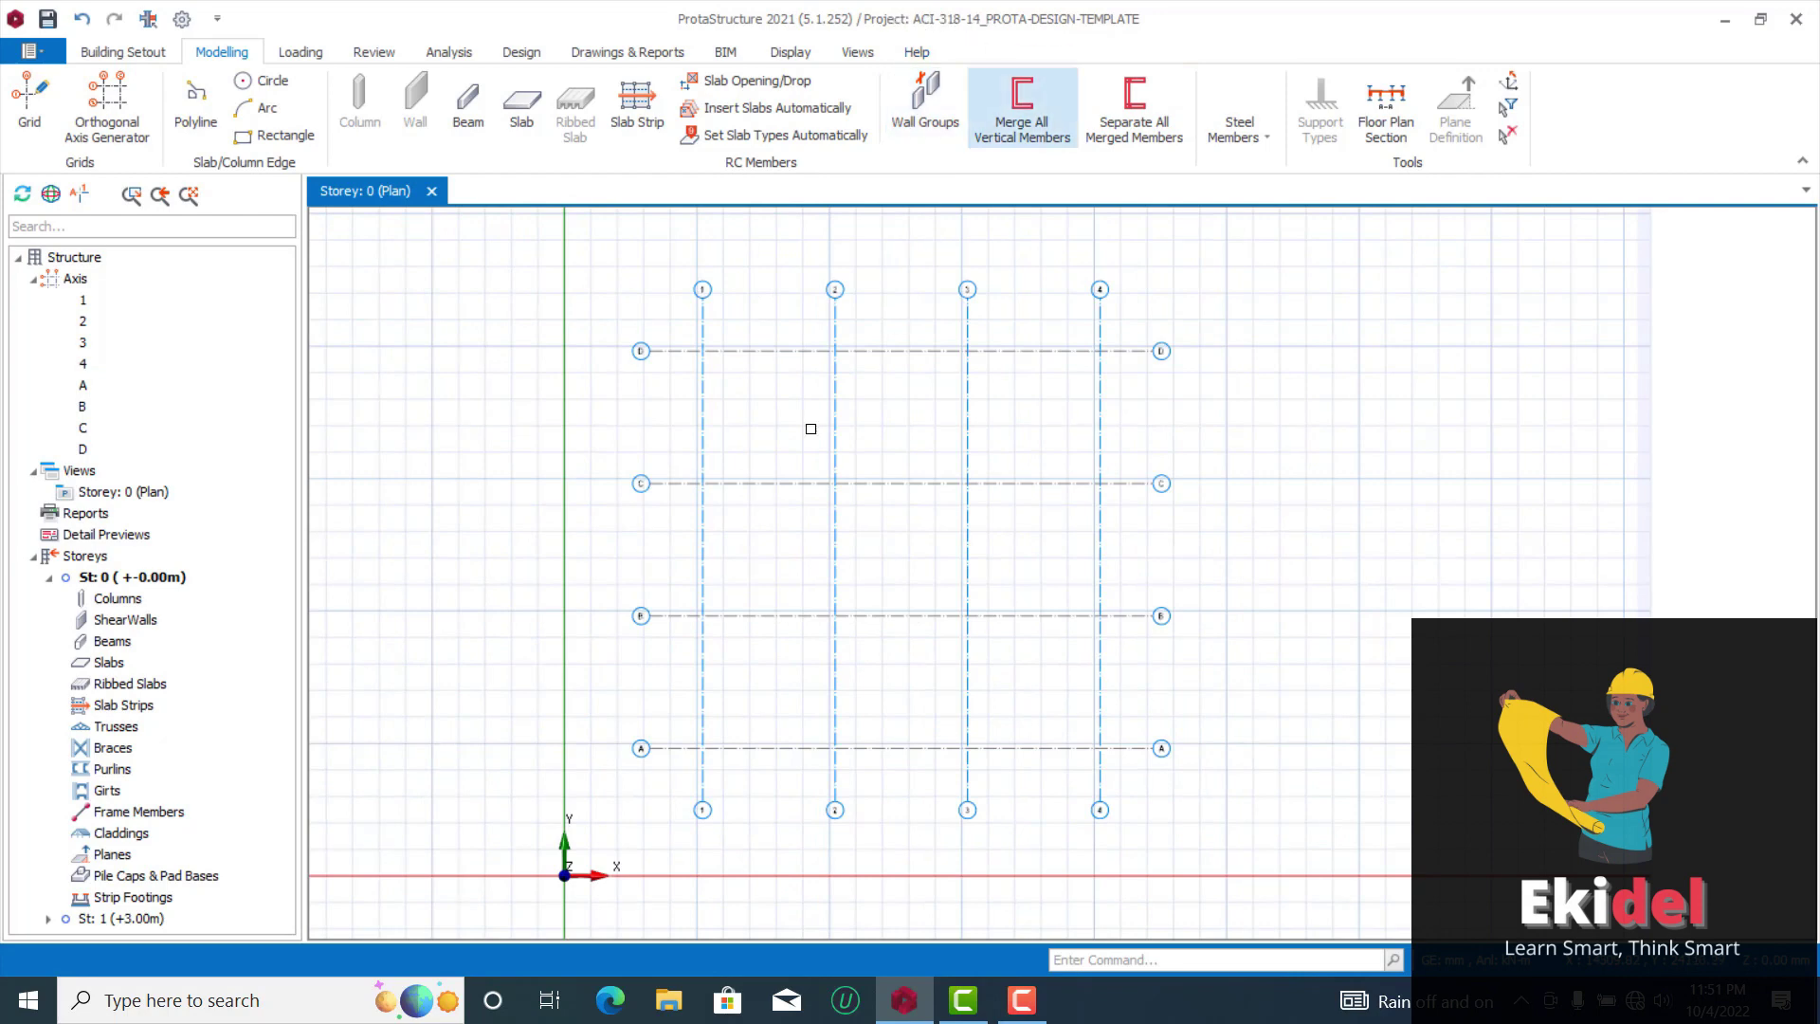
pyautogui.scroll(3, 828, 556)
pyautogui.moveTo(841, 536); pyautogui.dragTo(821, 560, button='middle')
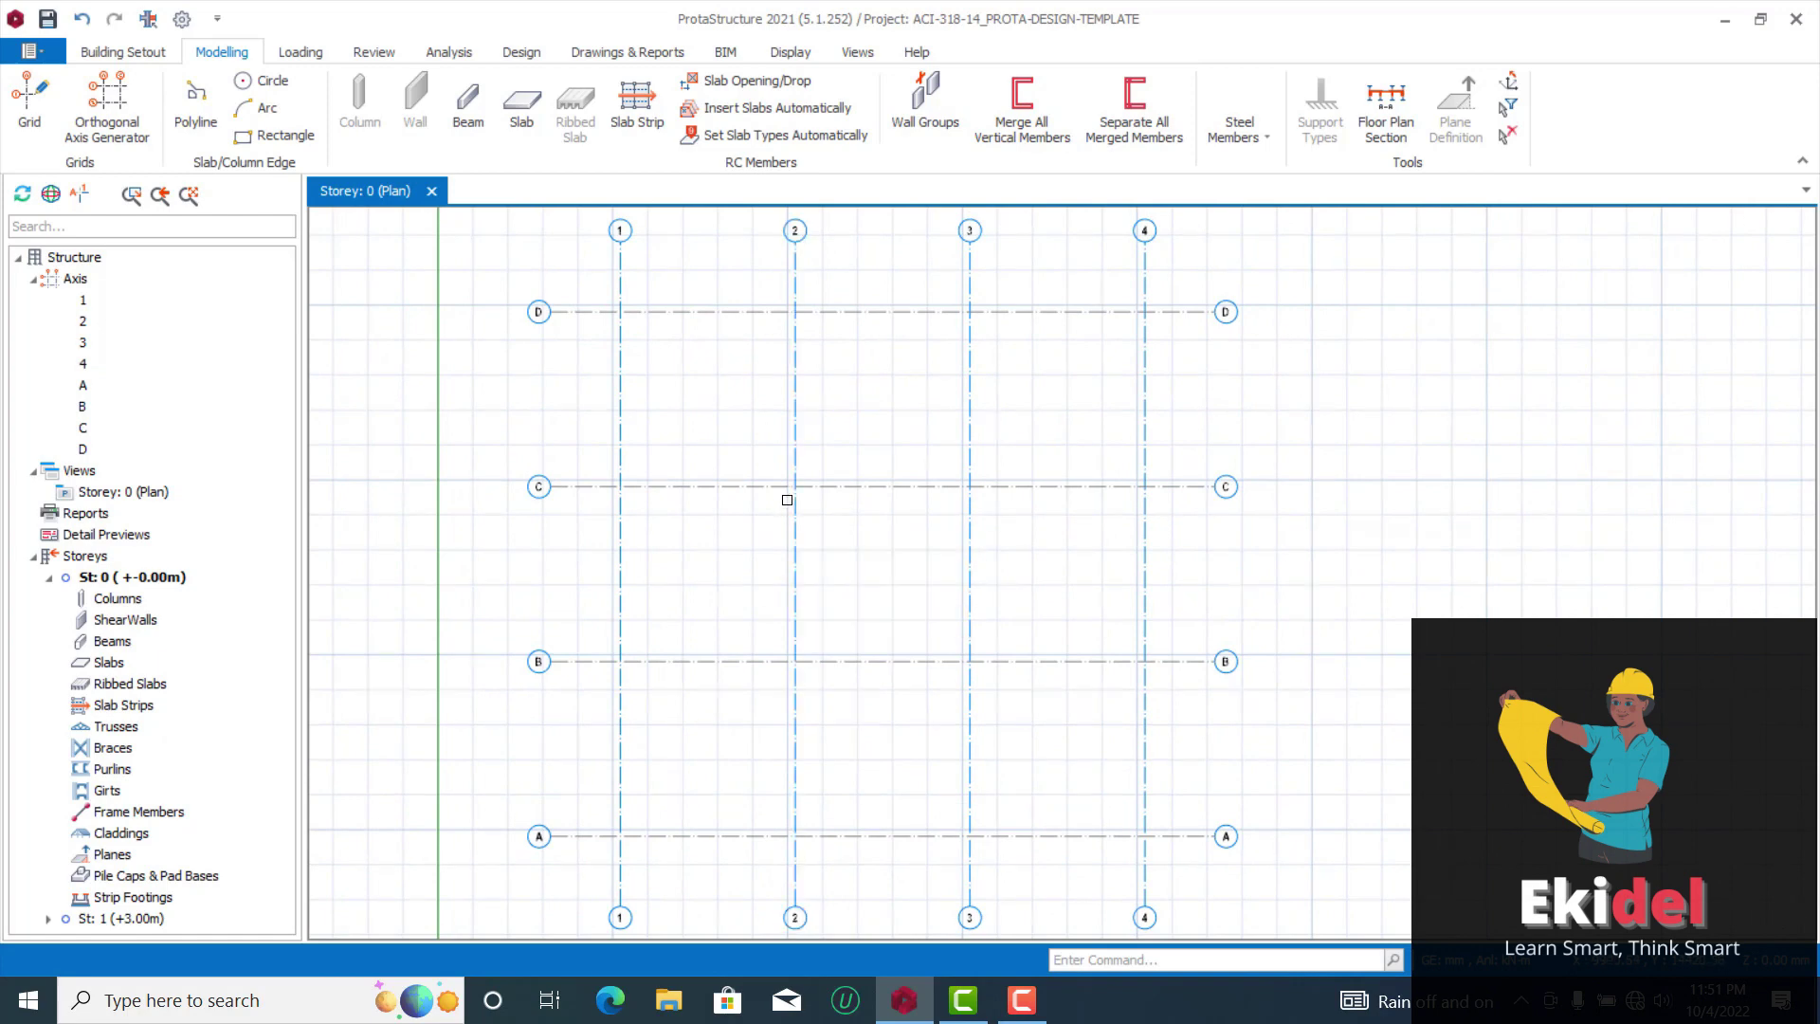
# Switch the plan view from the ground level to storey 1 (+3.00 m)
pyautogui.press('pageup')
pyautogui.scroll(3, 816, 529)
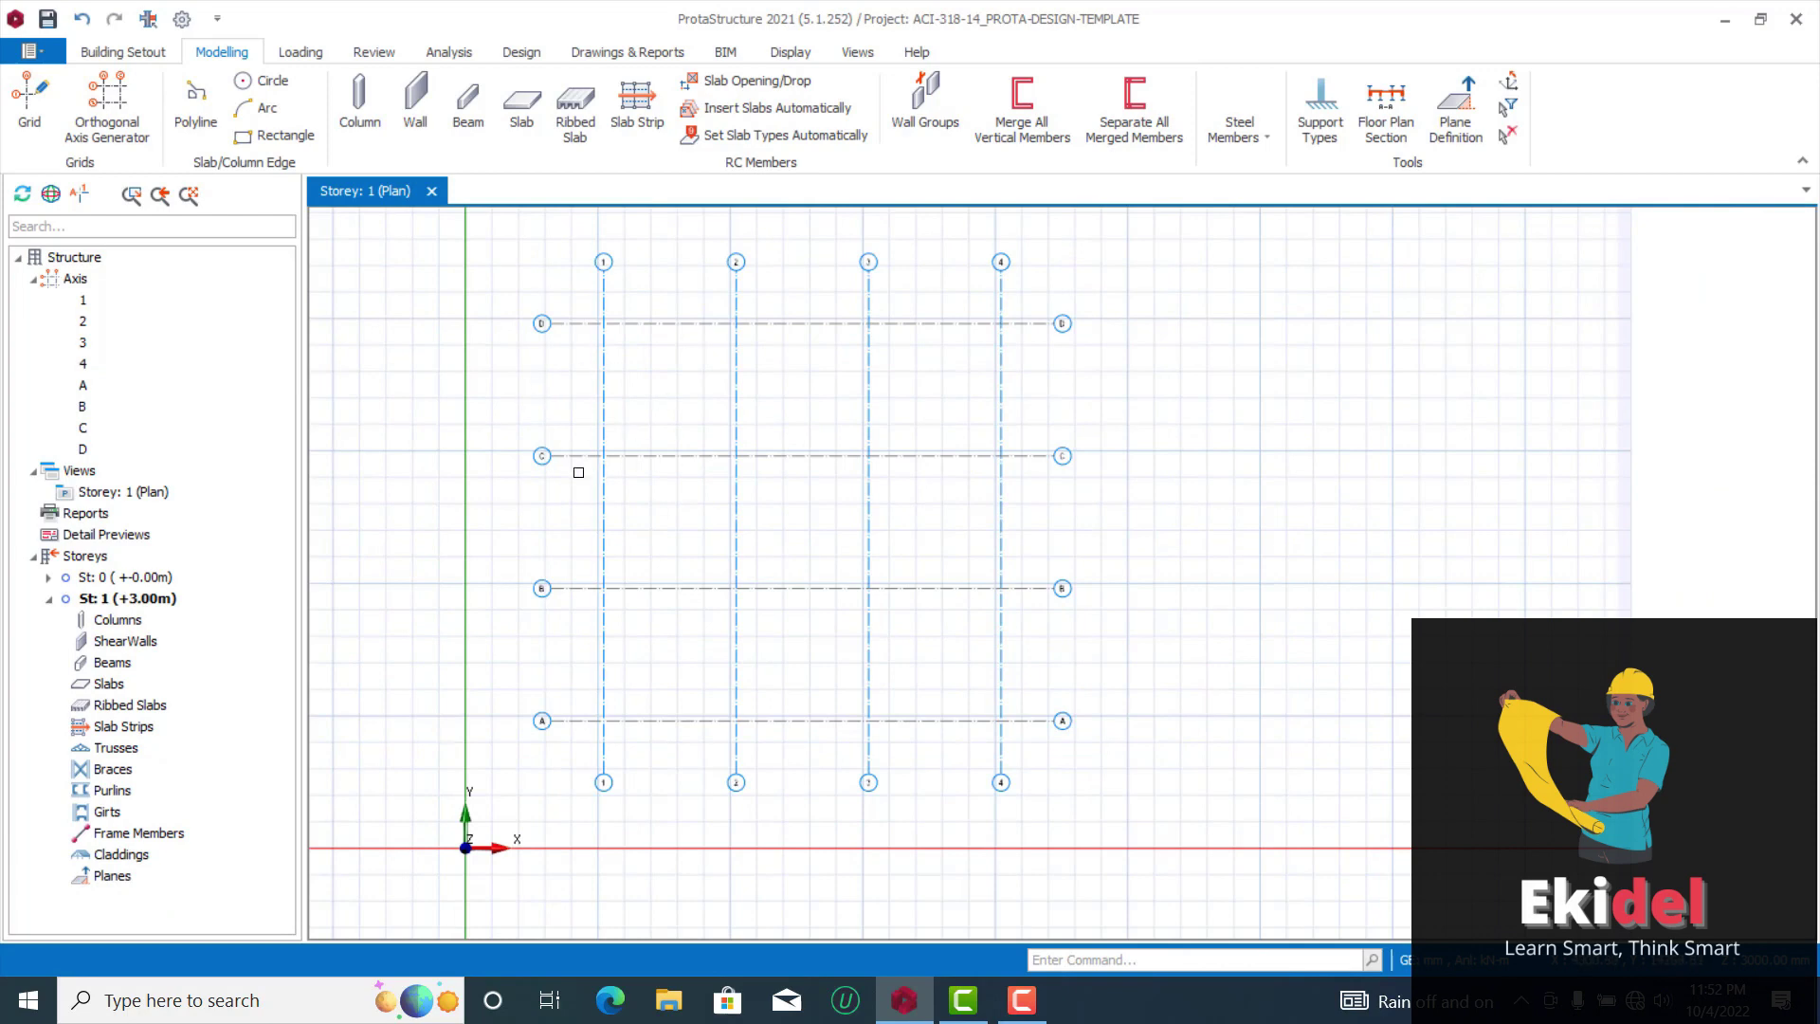
pyautogui.click(107, 599)
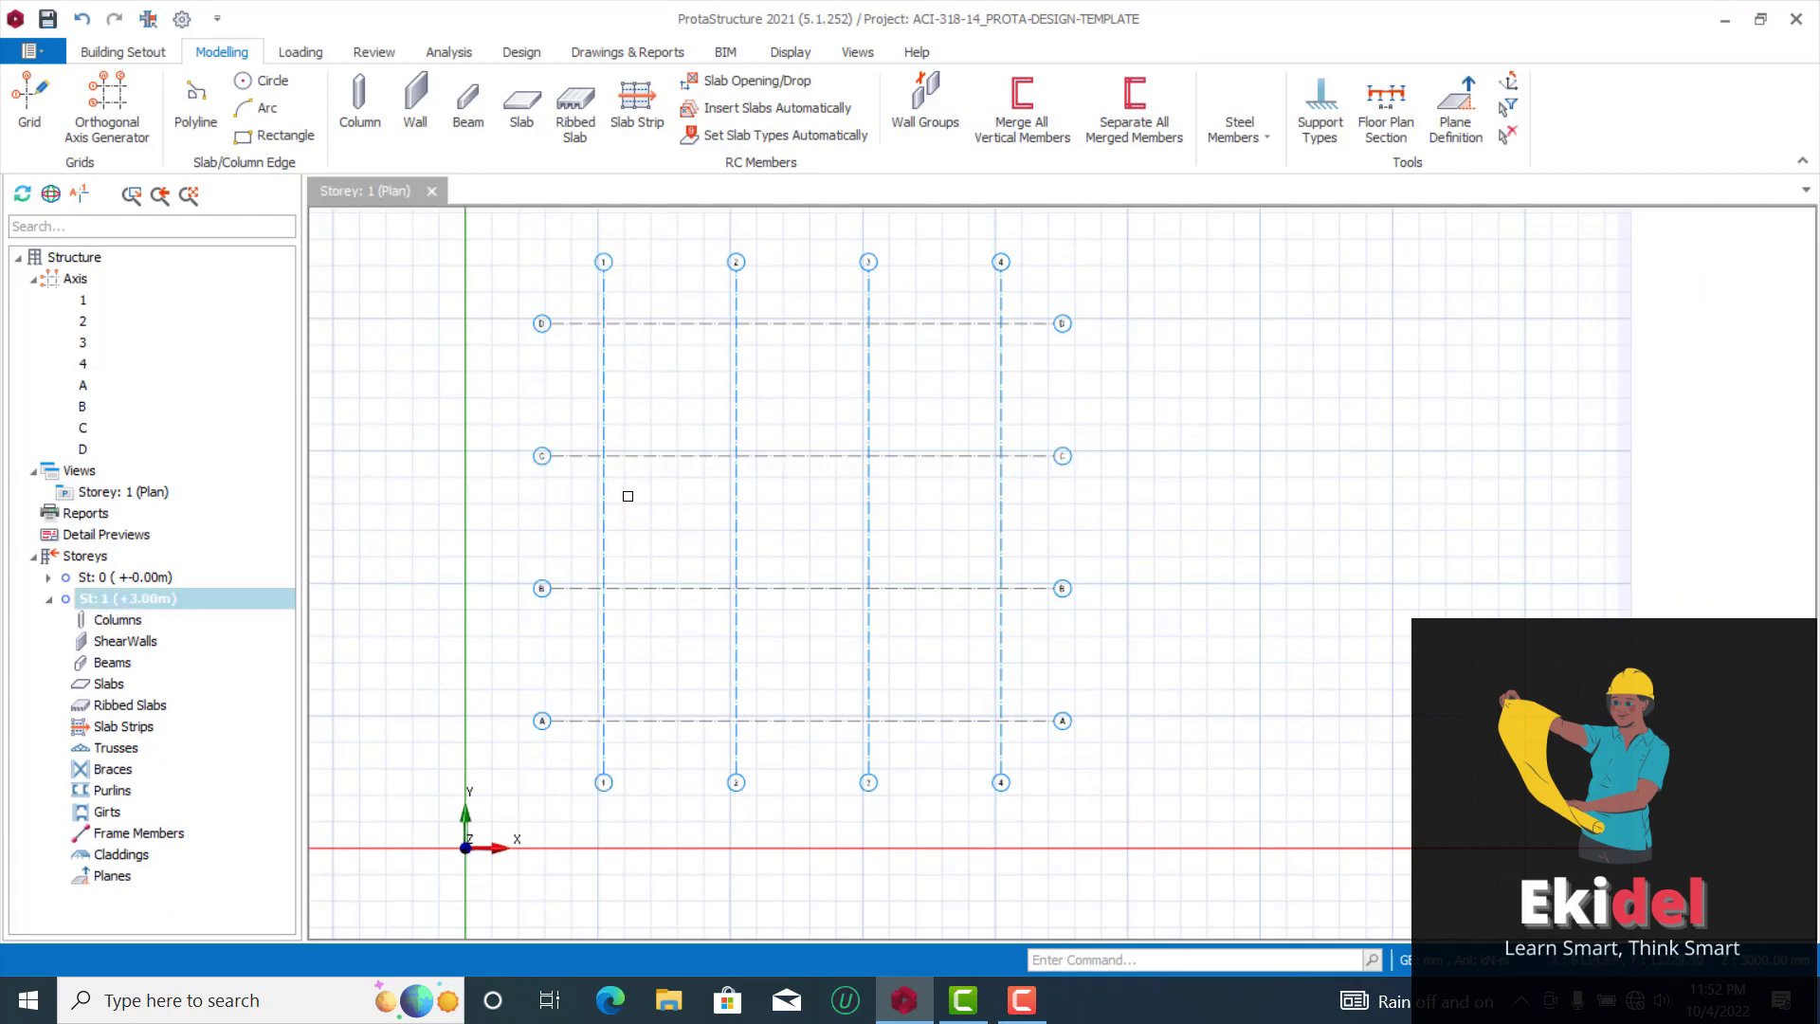
# Start the Column command and set the section dimensions to b1 250 mm and b2 300 mm
pyautogui.moveTo(629, 496); pyautogui.dragTo(623, 549, button='middle')
pyautogui.click(364, 102)
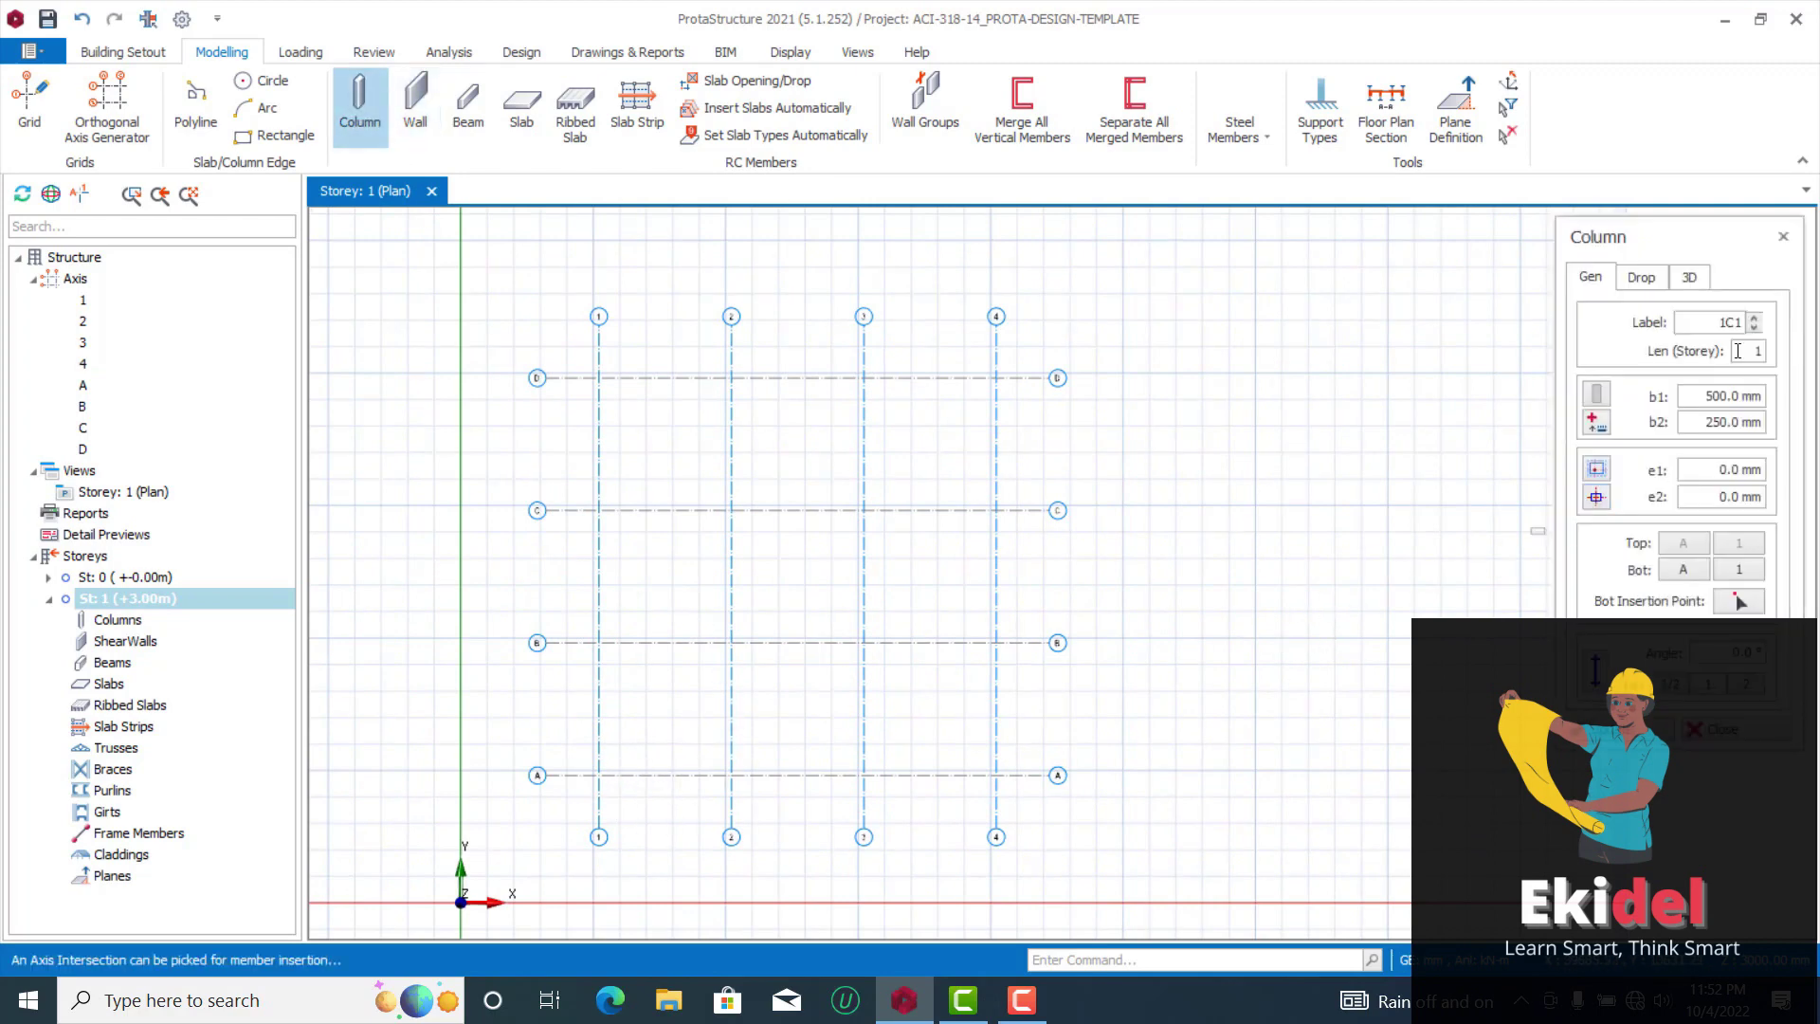
pyautogui.moveTo(1695, 241); pyautogui.dragTo(1448, 258)
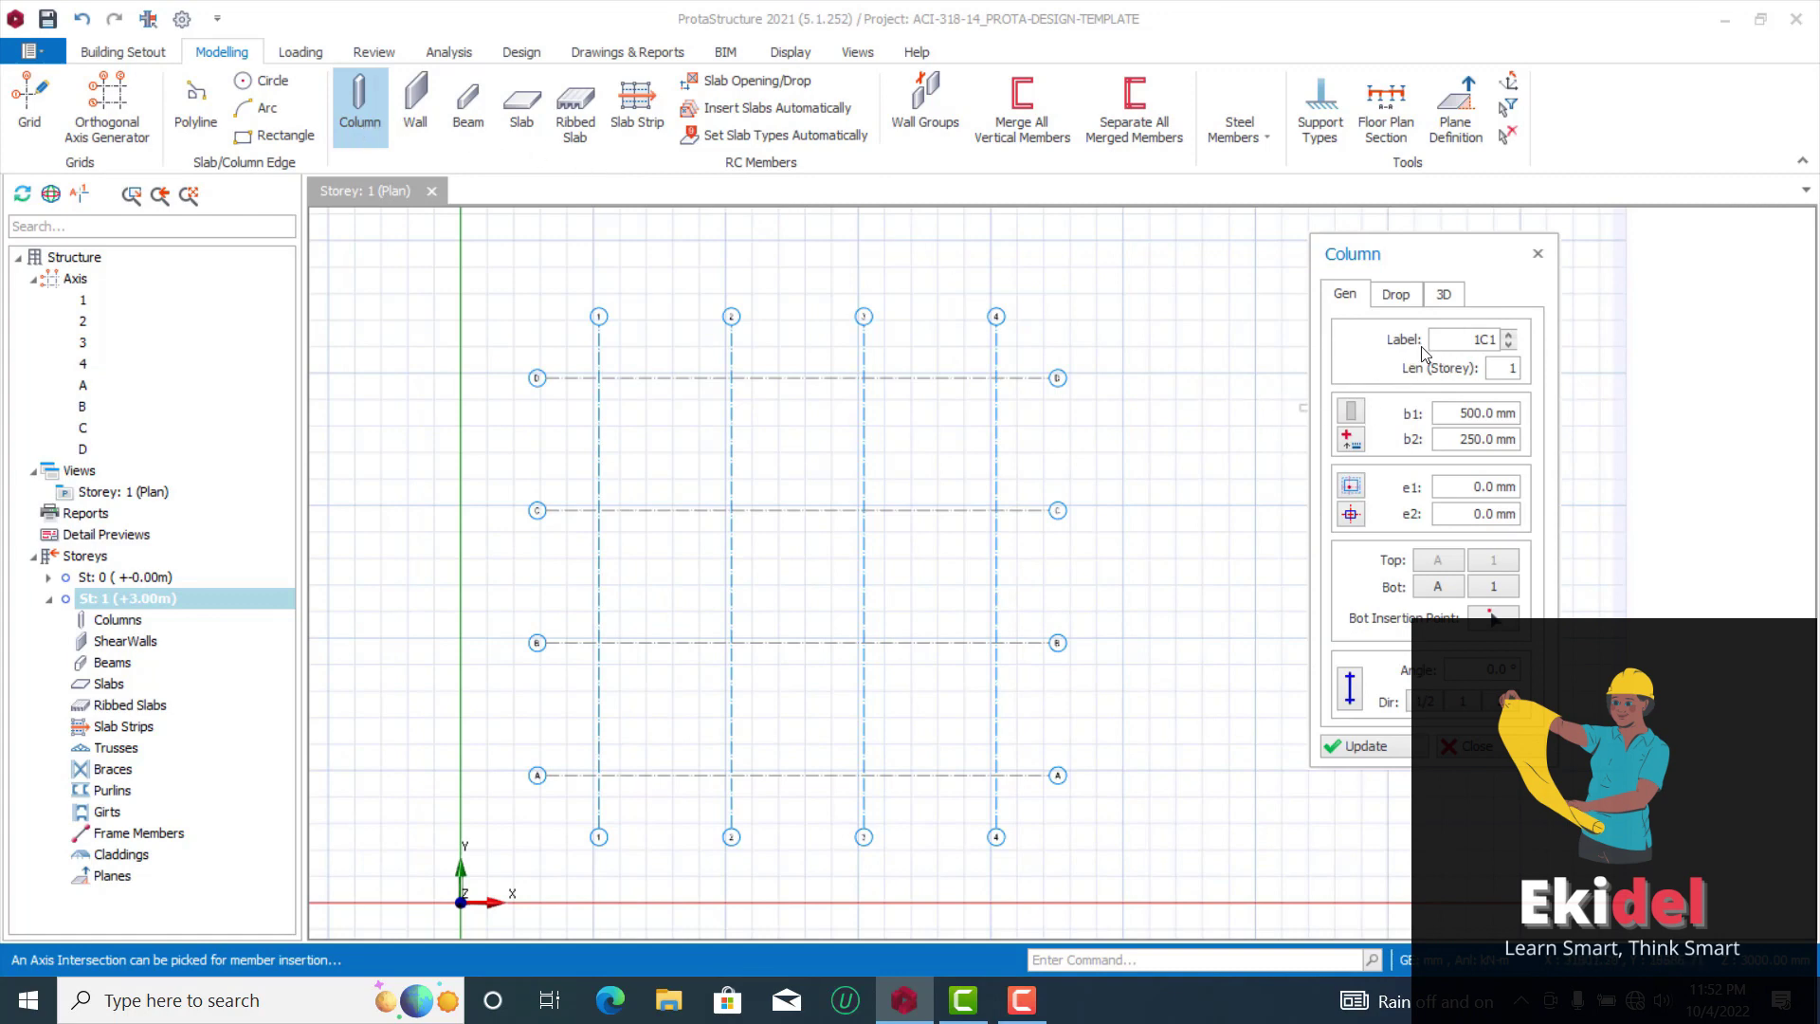
pyautogui.moveTo(1496, 418); pyautogui.dragTo(1517, 421)
pyautogui.write('2')
pyautogui.moveTo(1457, 443); pyautogui.dragTo(1497, 432)
pyautogui.write('3')
pyautogui.moveTo(1446, 440); pyautogui.dragTo(1495, 455)
pyautogui.write('300')
# Insert a column at each intersection of axis A with axes 1, 2, 3 and 4
pyautogui.scroll(3, 613, 799)
pyautogui.click(556, 704)
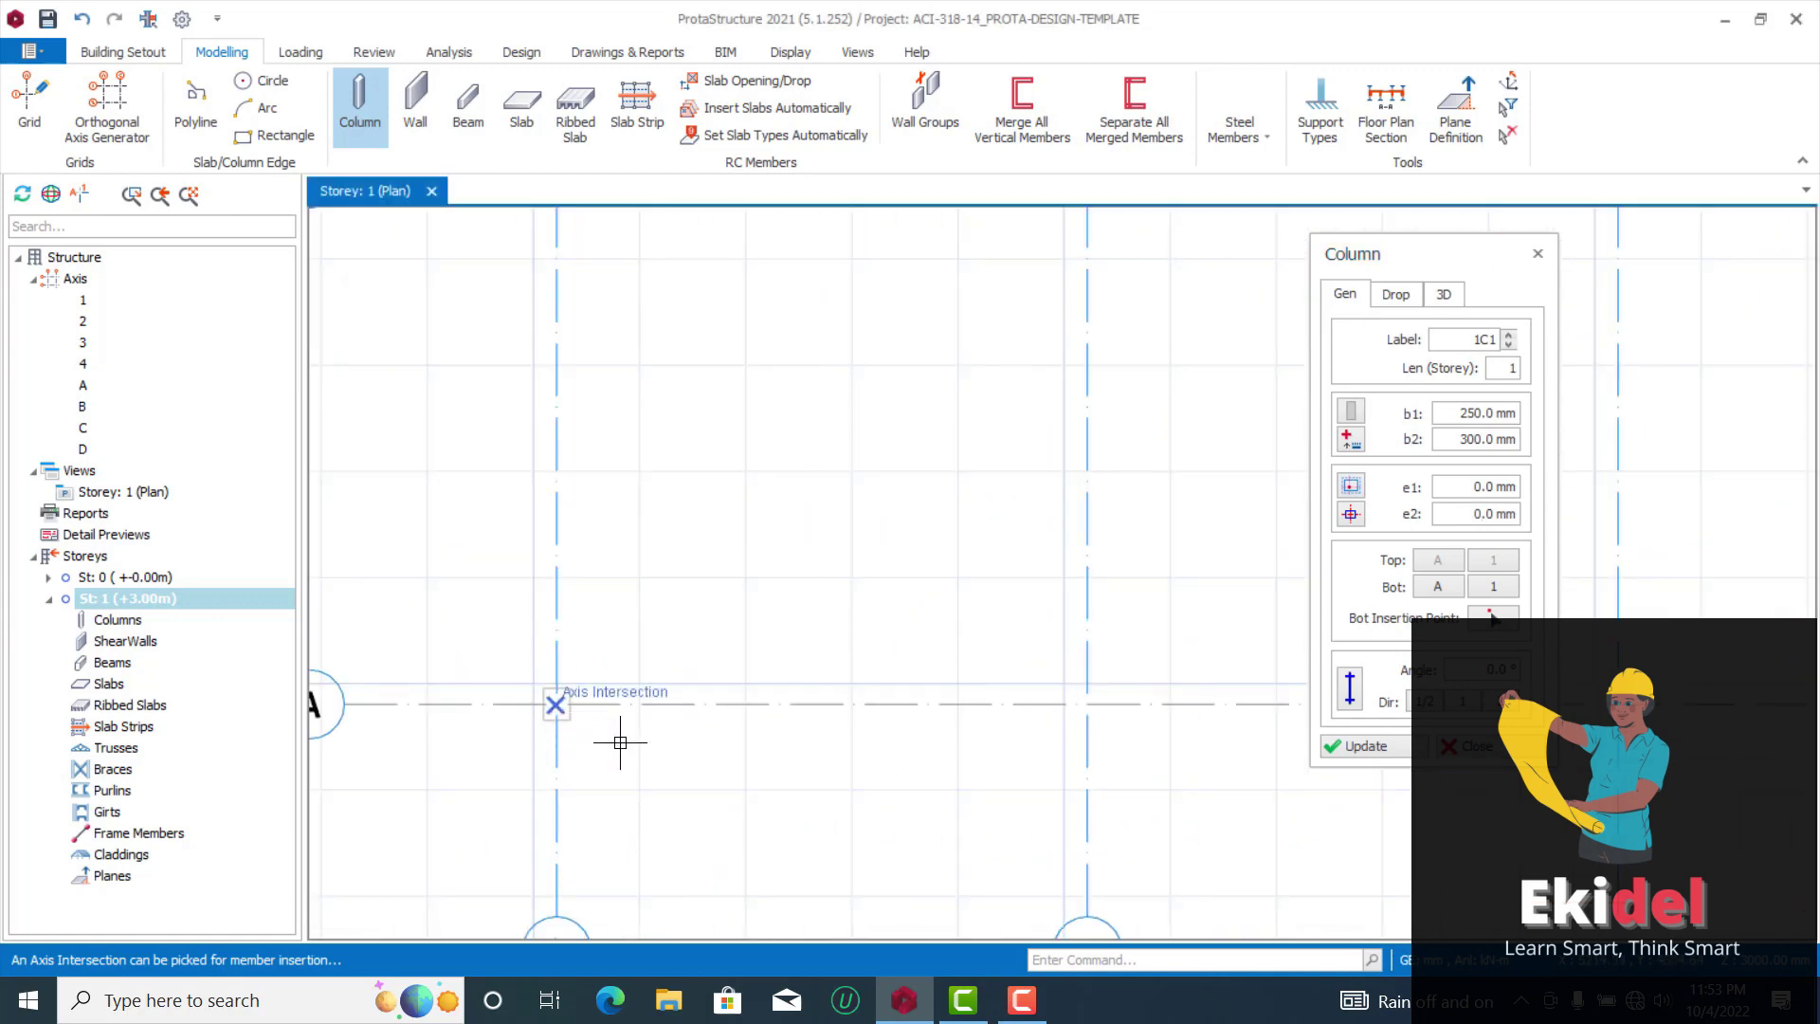
pyautogui.scroll(-4, 607, 750)
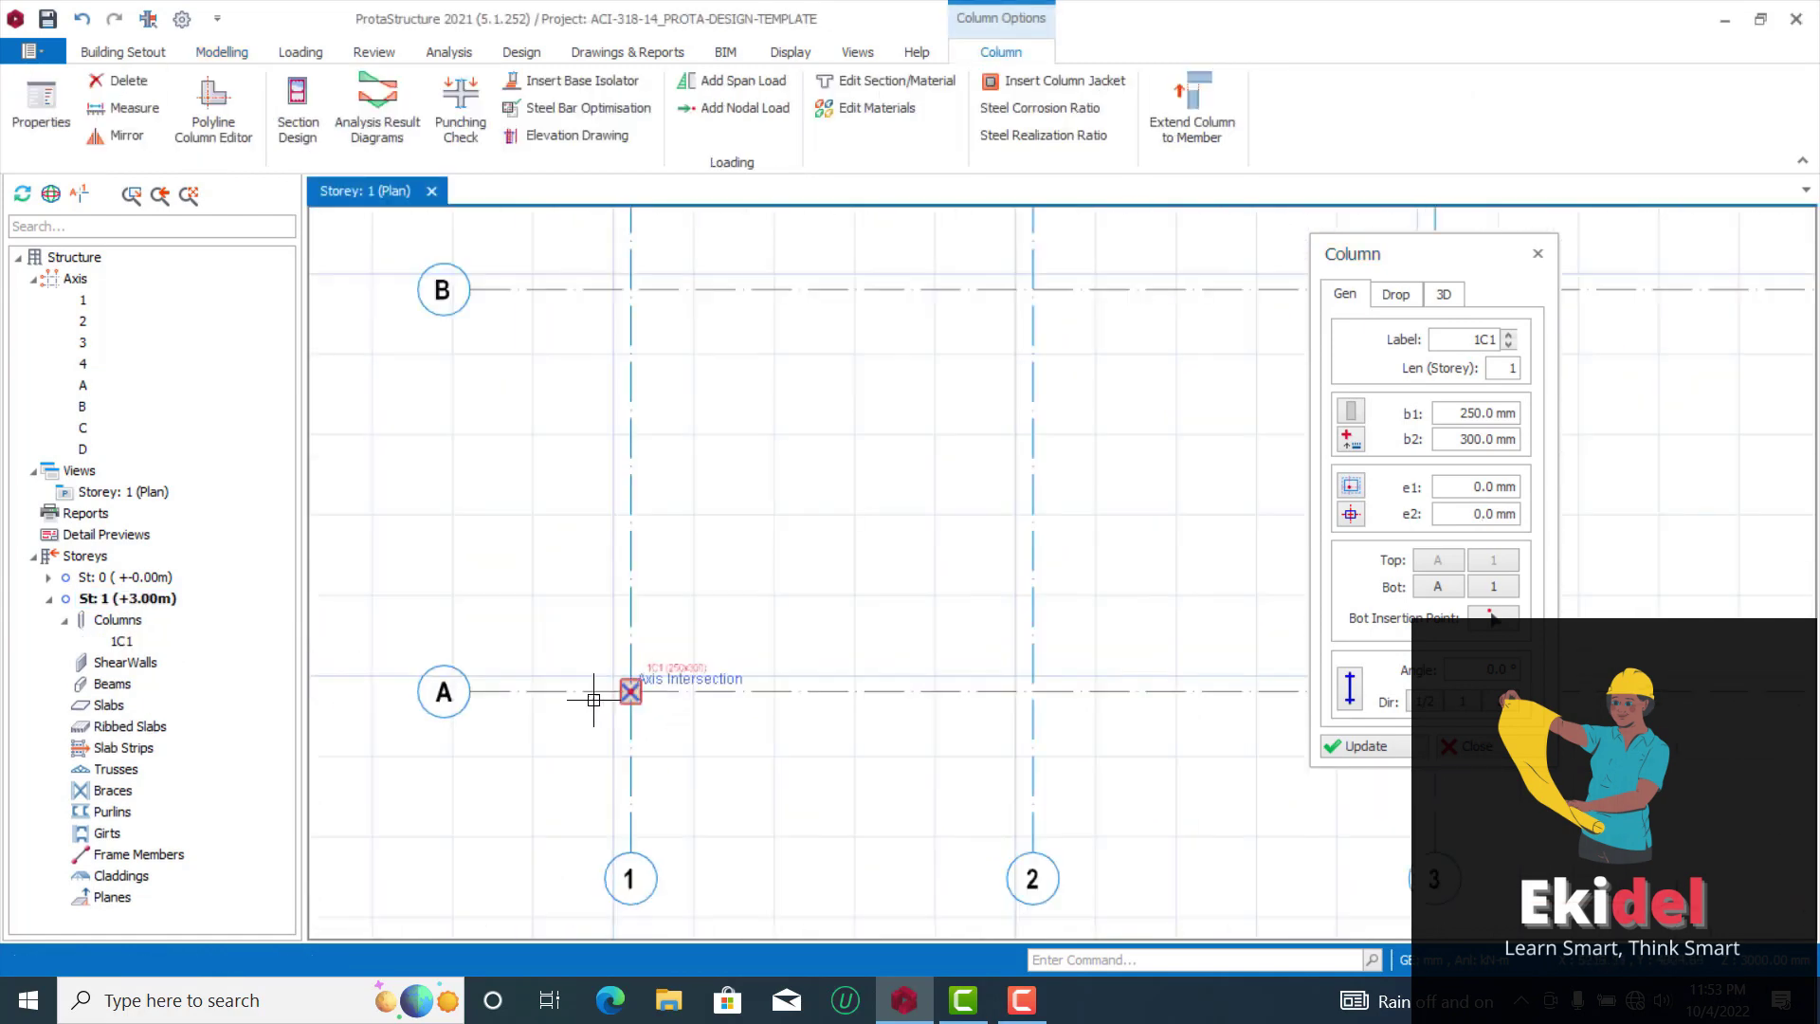
pyautogui.scroll(3, 773, 691)
pyautogui.click(873, 635)
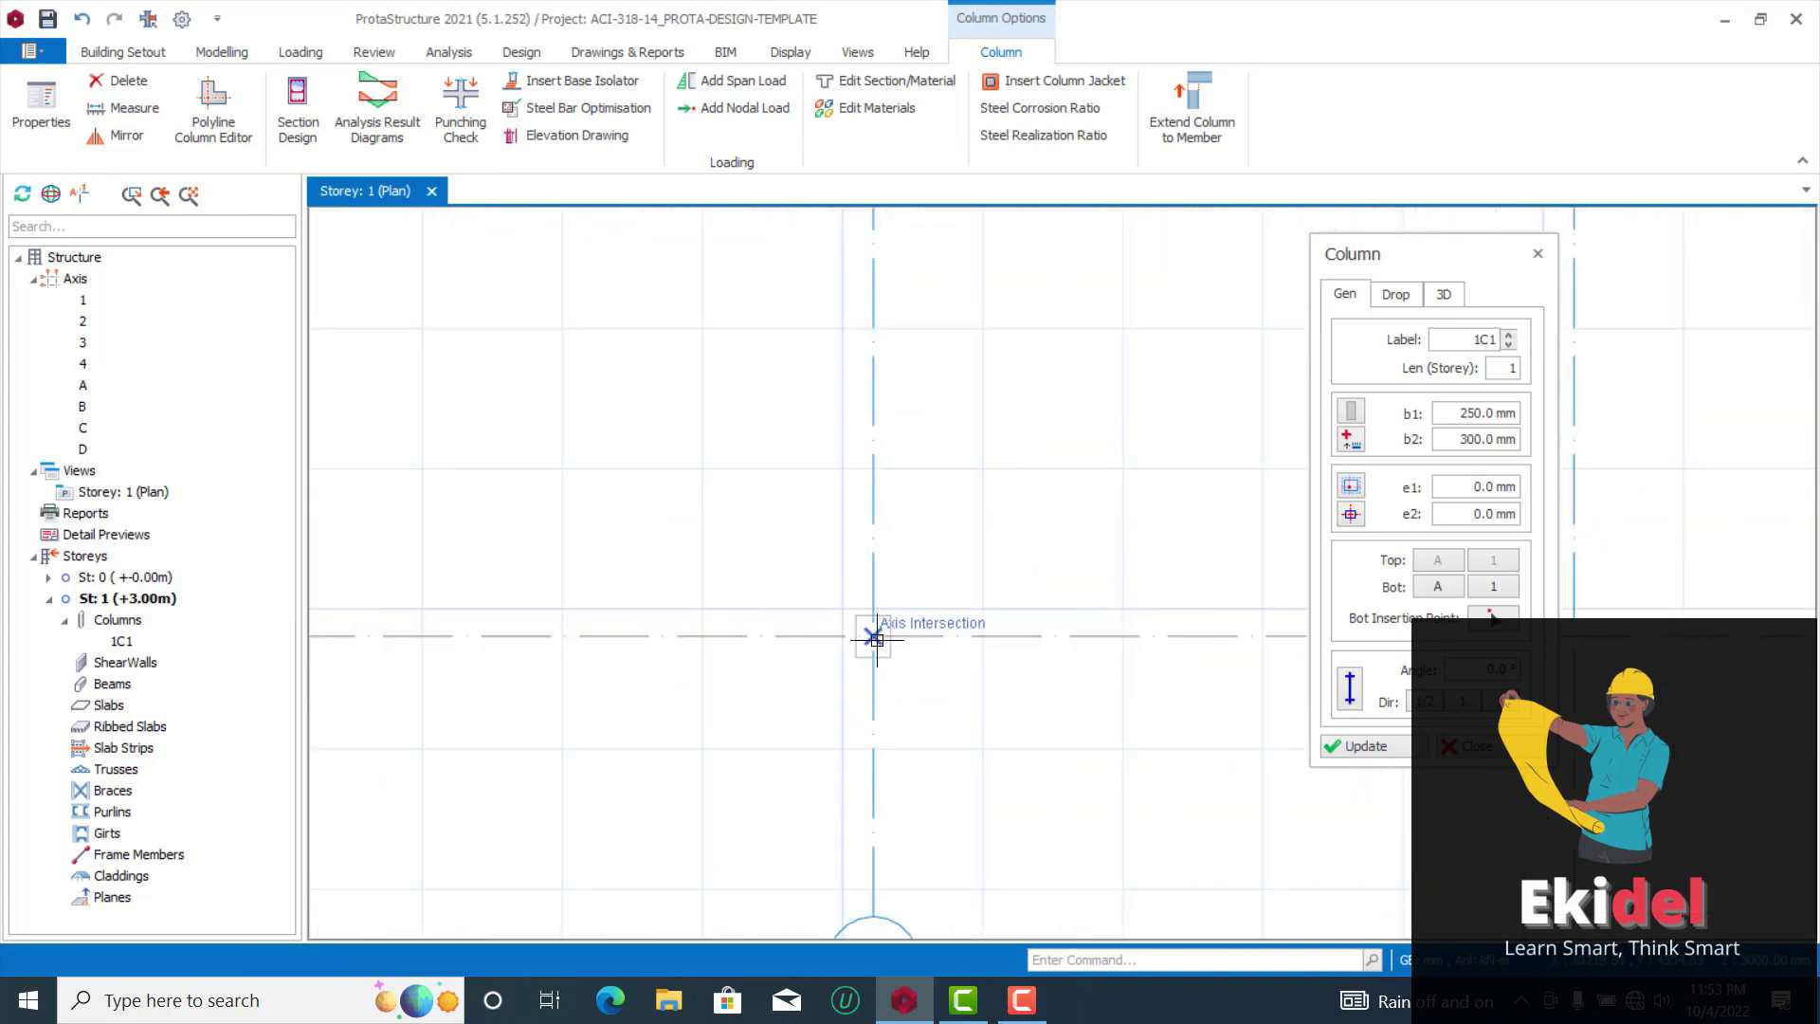
pyautogui.scroll(-3, 674, 674)
pyautogui.click(965, 648)
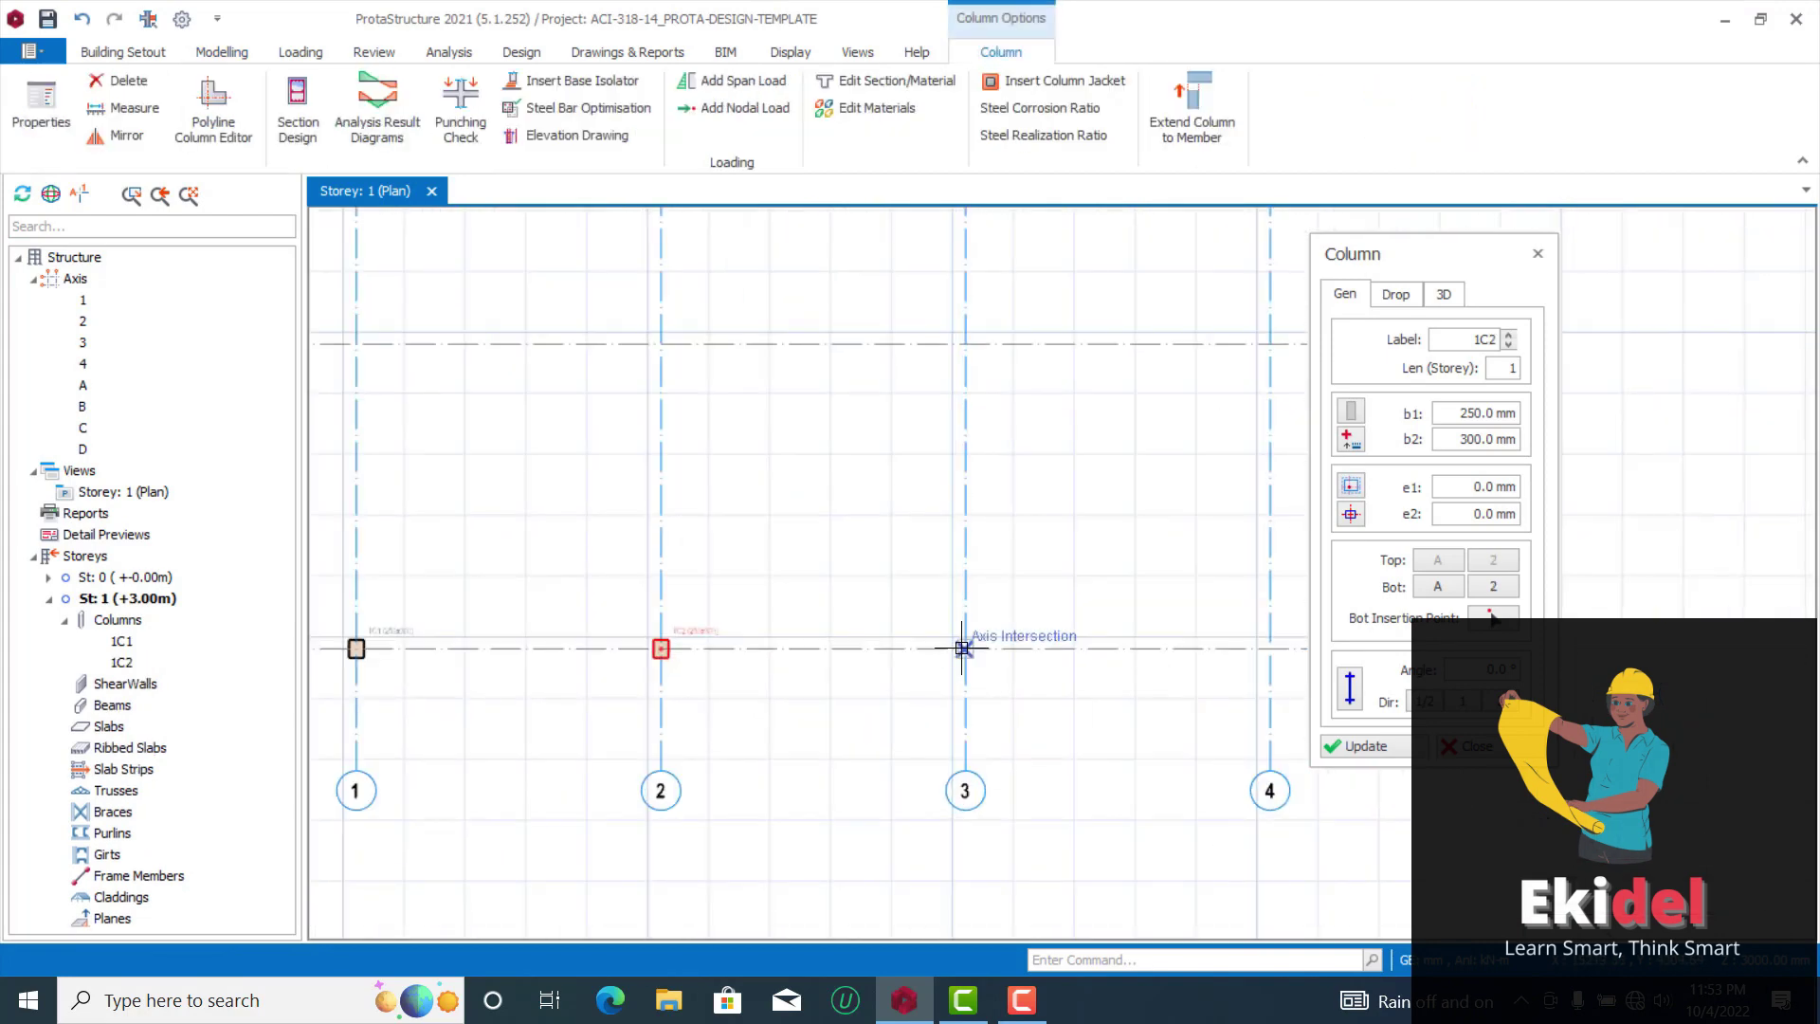
pyautogui.scroll(-2, 1004, 743)
pyautogui.click(1036, 682)
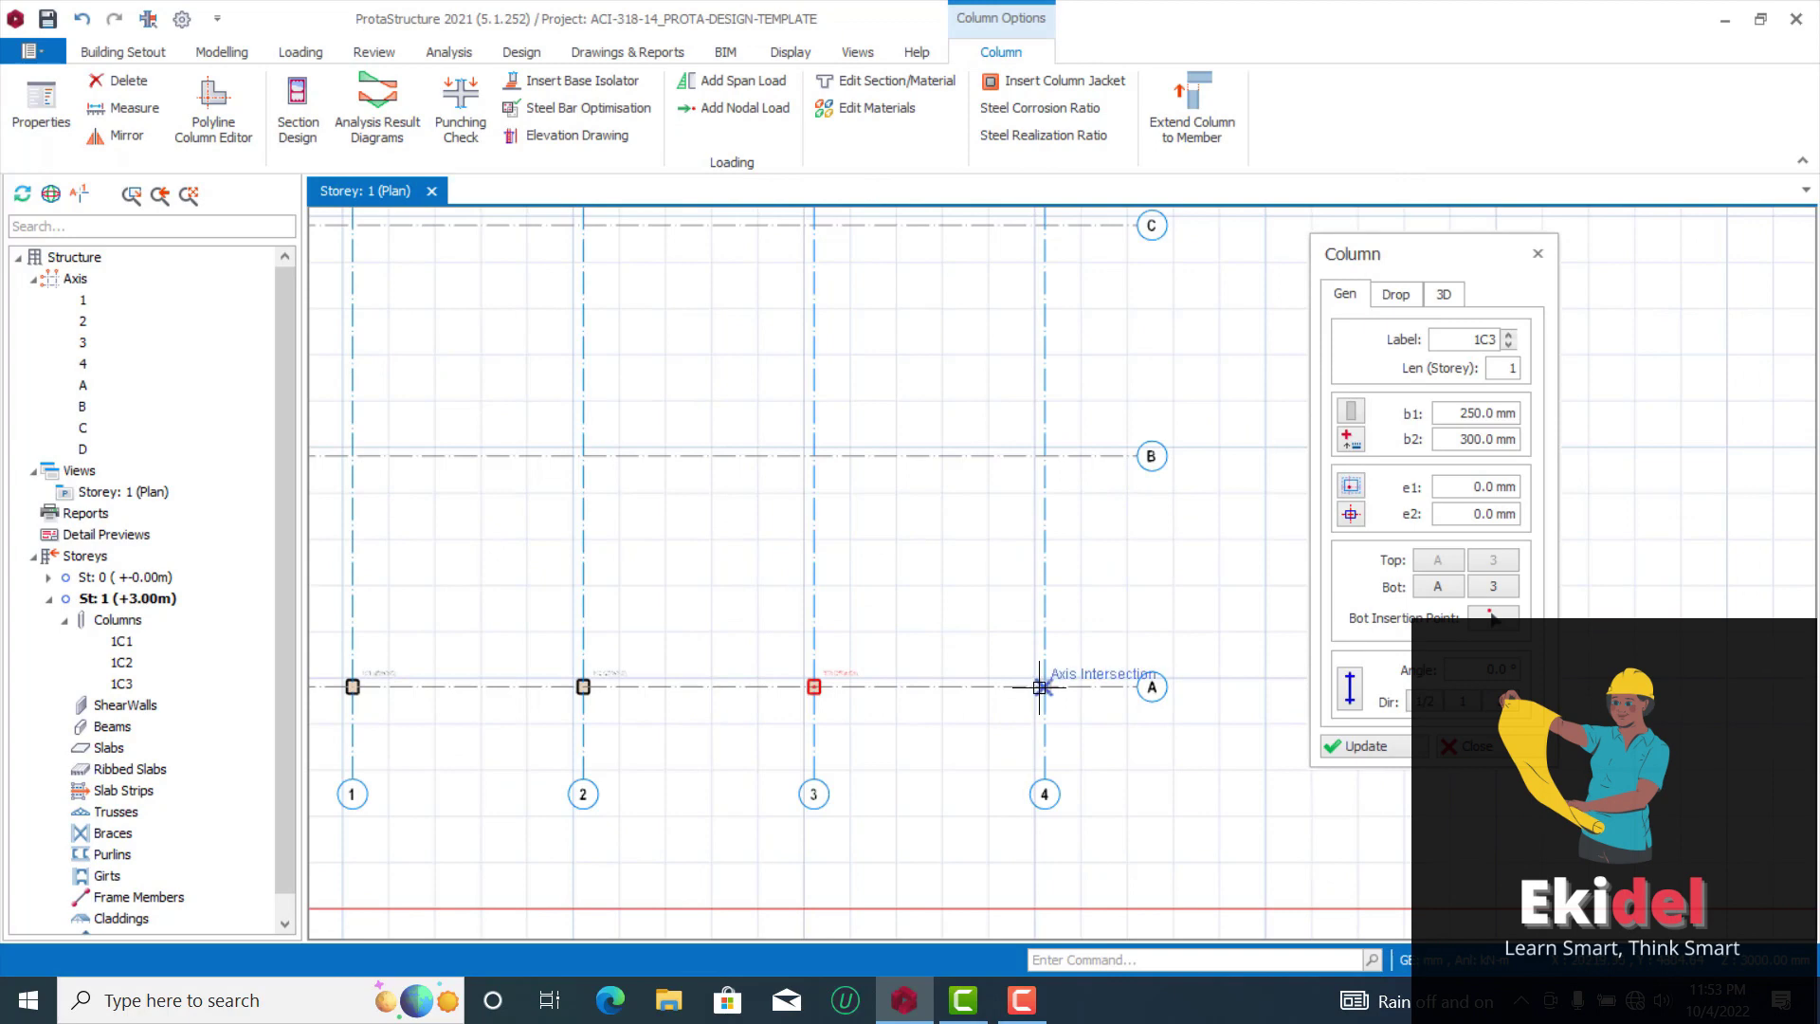
pyautogui.scroll(-2, 970, 753)
pyautogui.scroll(-2, 942, 682)
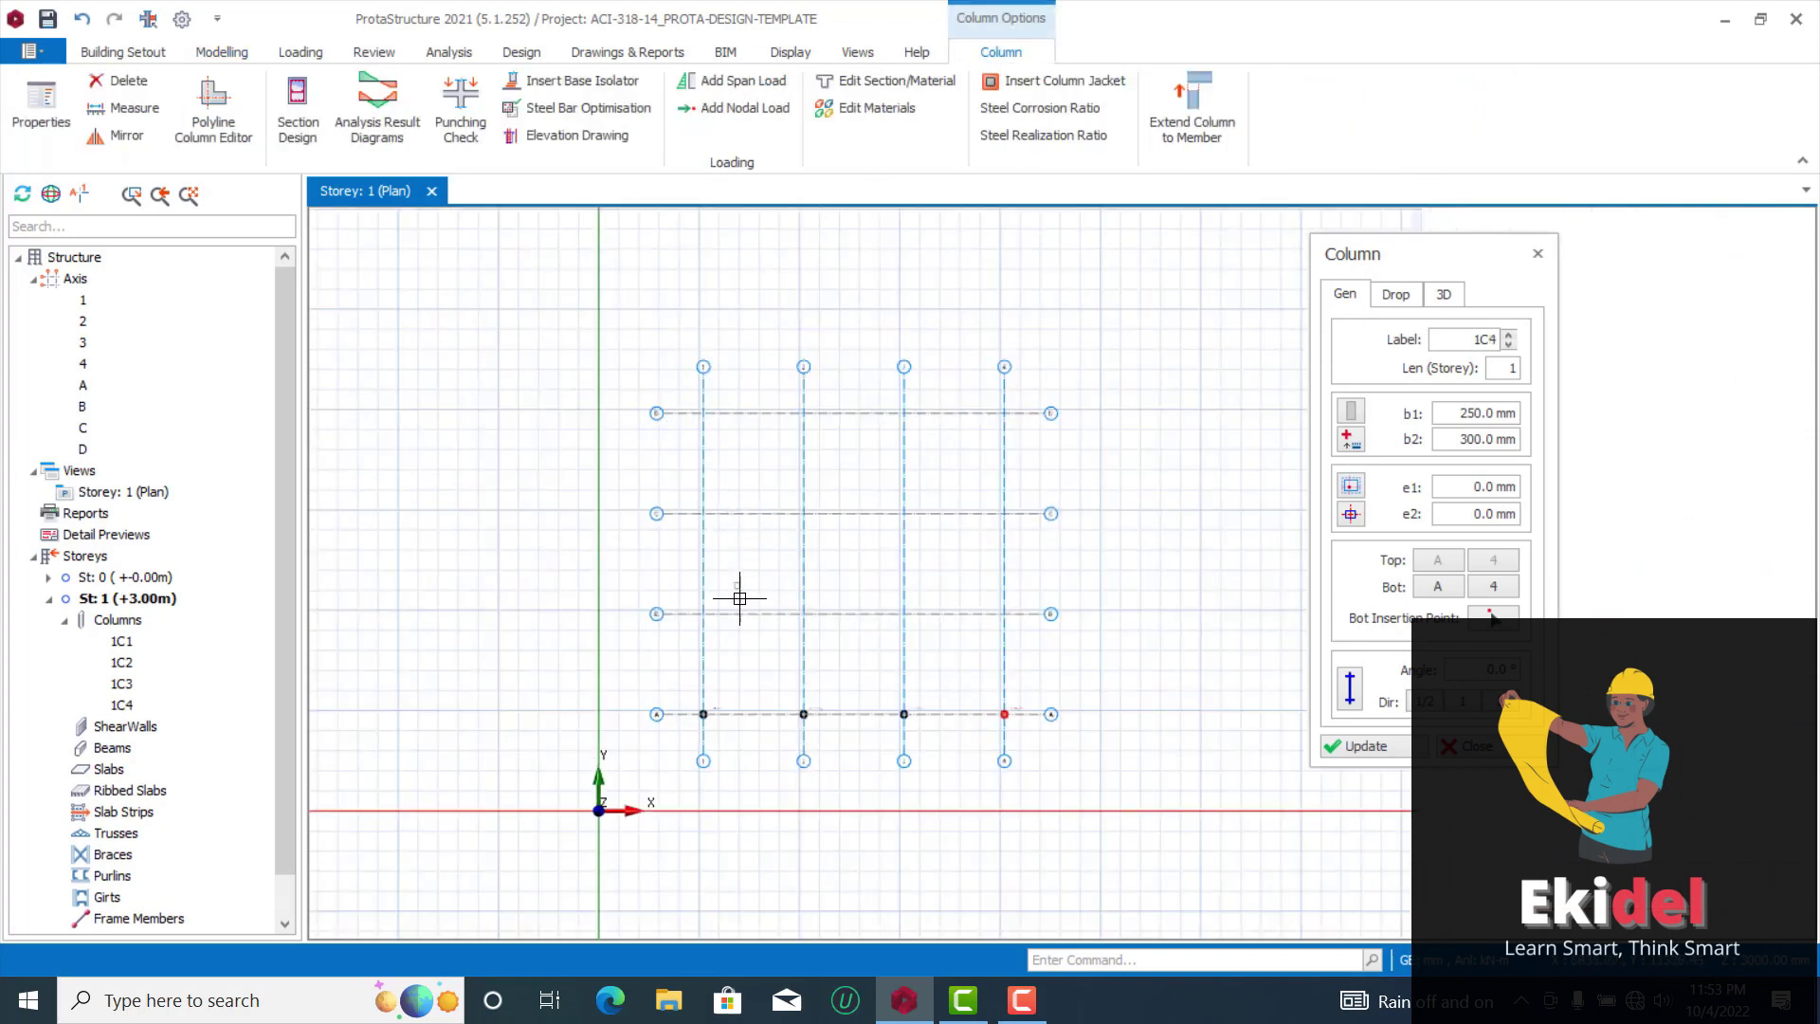
# Insert columns along axis D in one run from axis 1 to axis 4
pyautogui.scroll(2, 736, 588)
pyautogui.scroll(2, 751, 364)
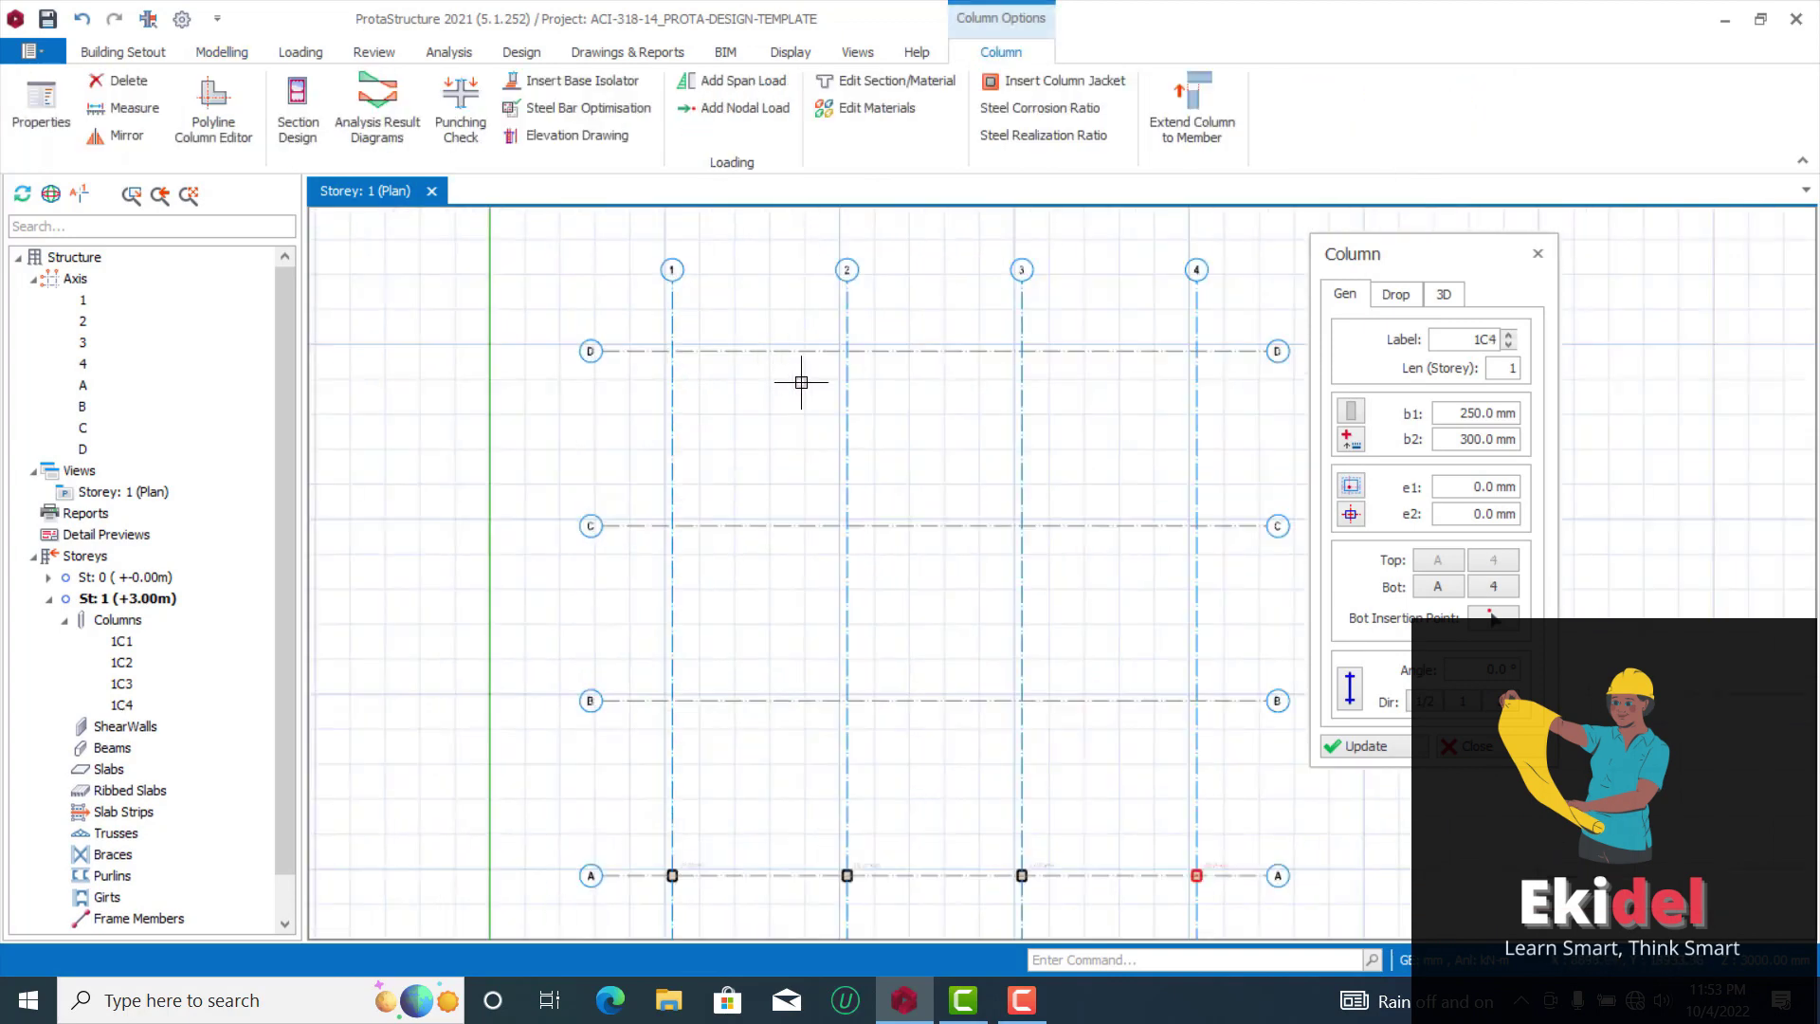
pyautogui.moveTo(800, 381); pyautogui.dragTo(644, 499, button='middle')
pyautogui.click(516, 469)
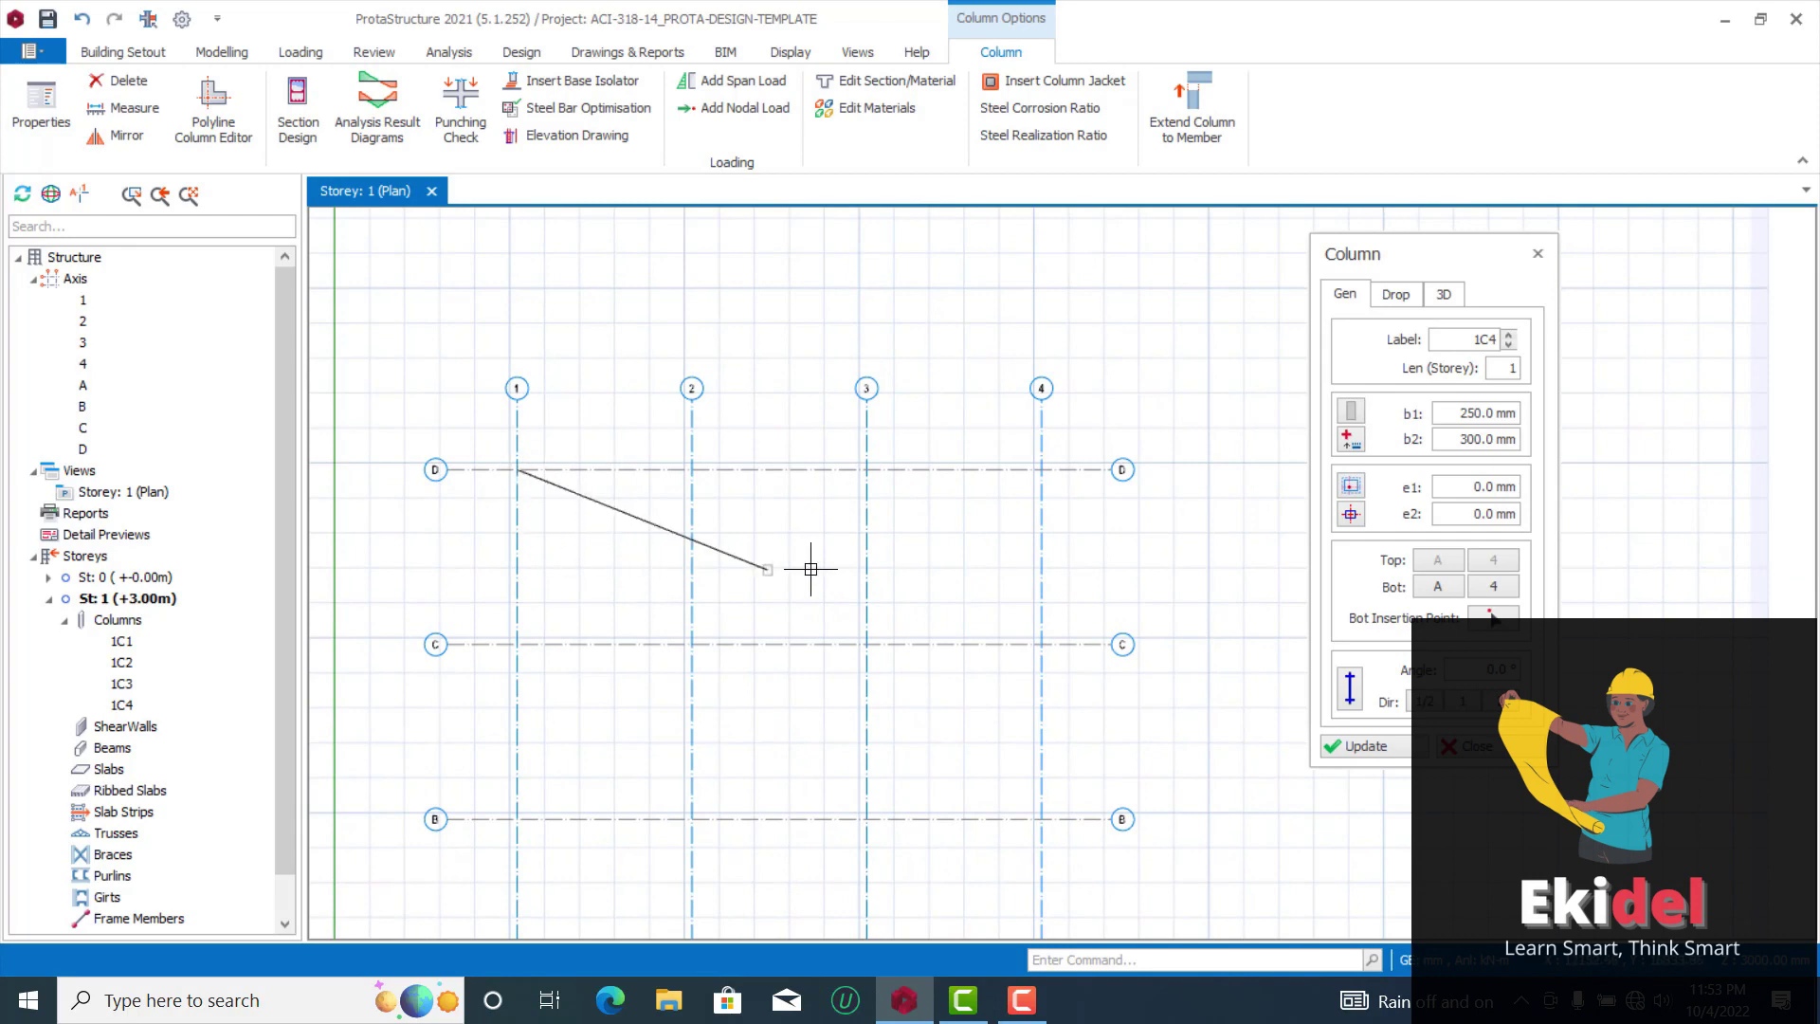
pyautogui.click(1050, 471)
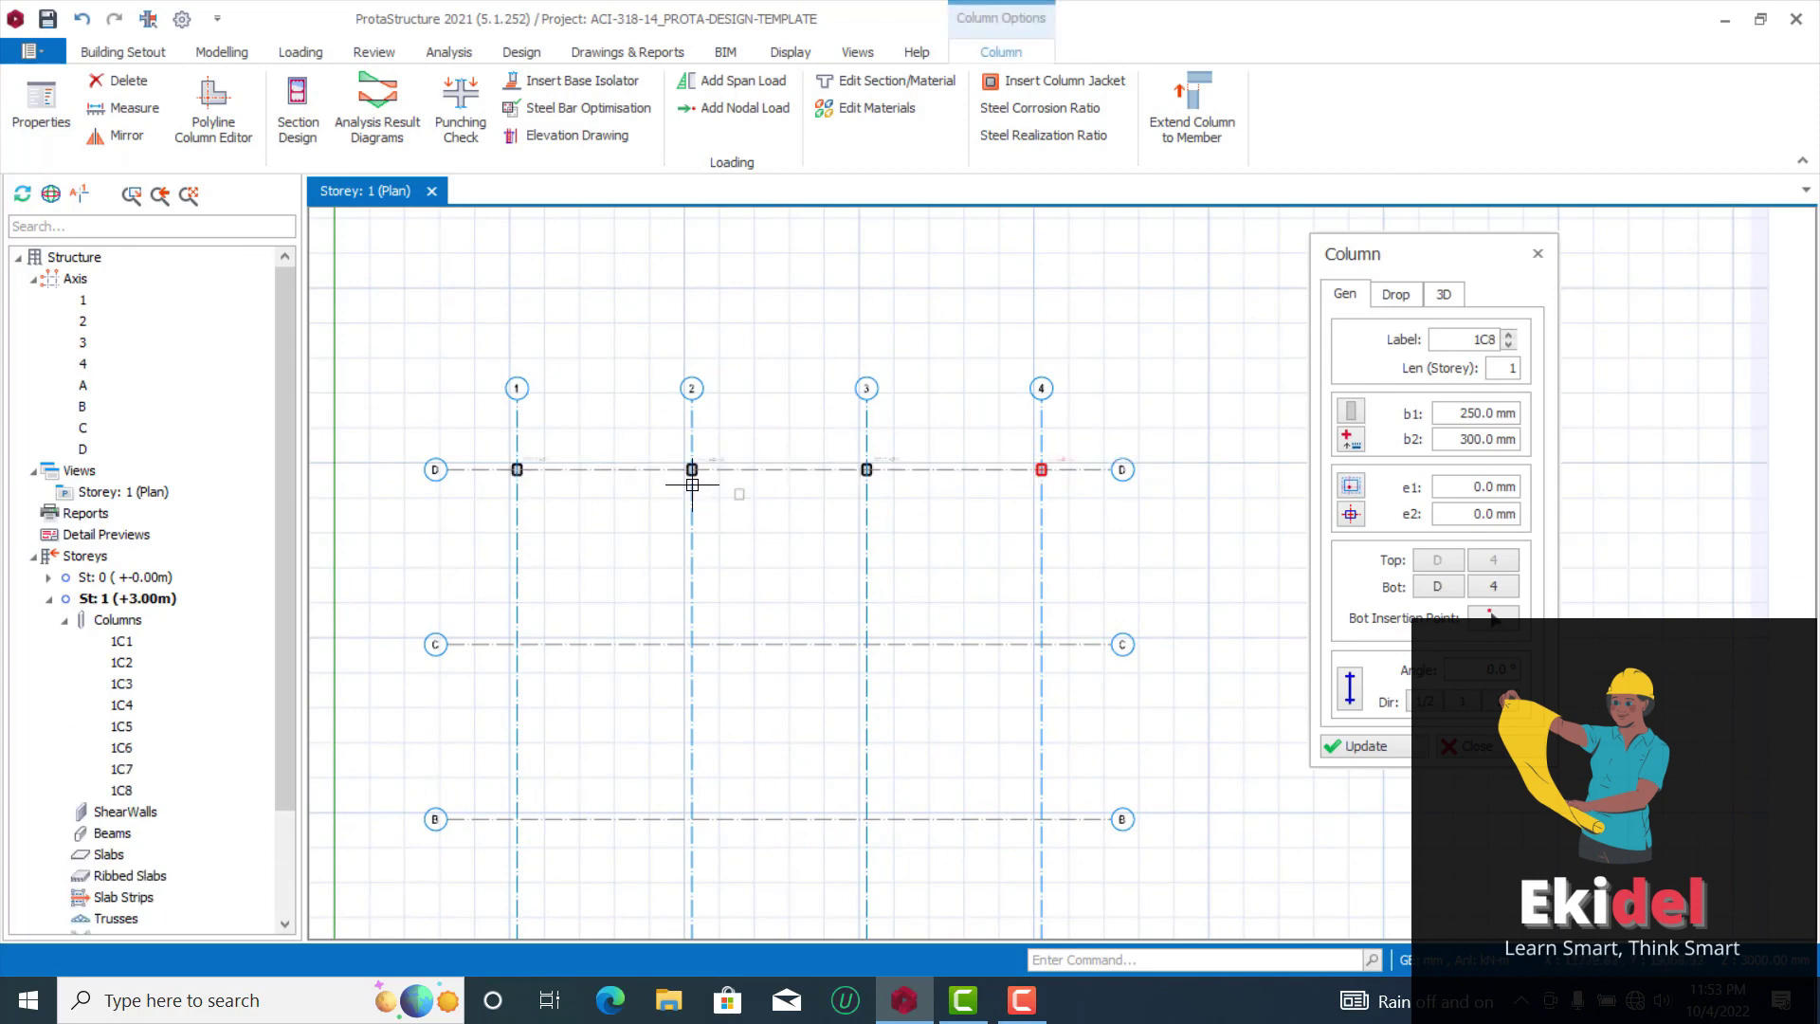
pyautogui.scroll(2, 568, 480)
pyautogui.scroll(-4, 702, 365)
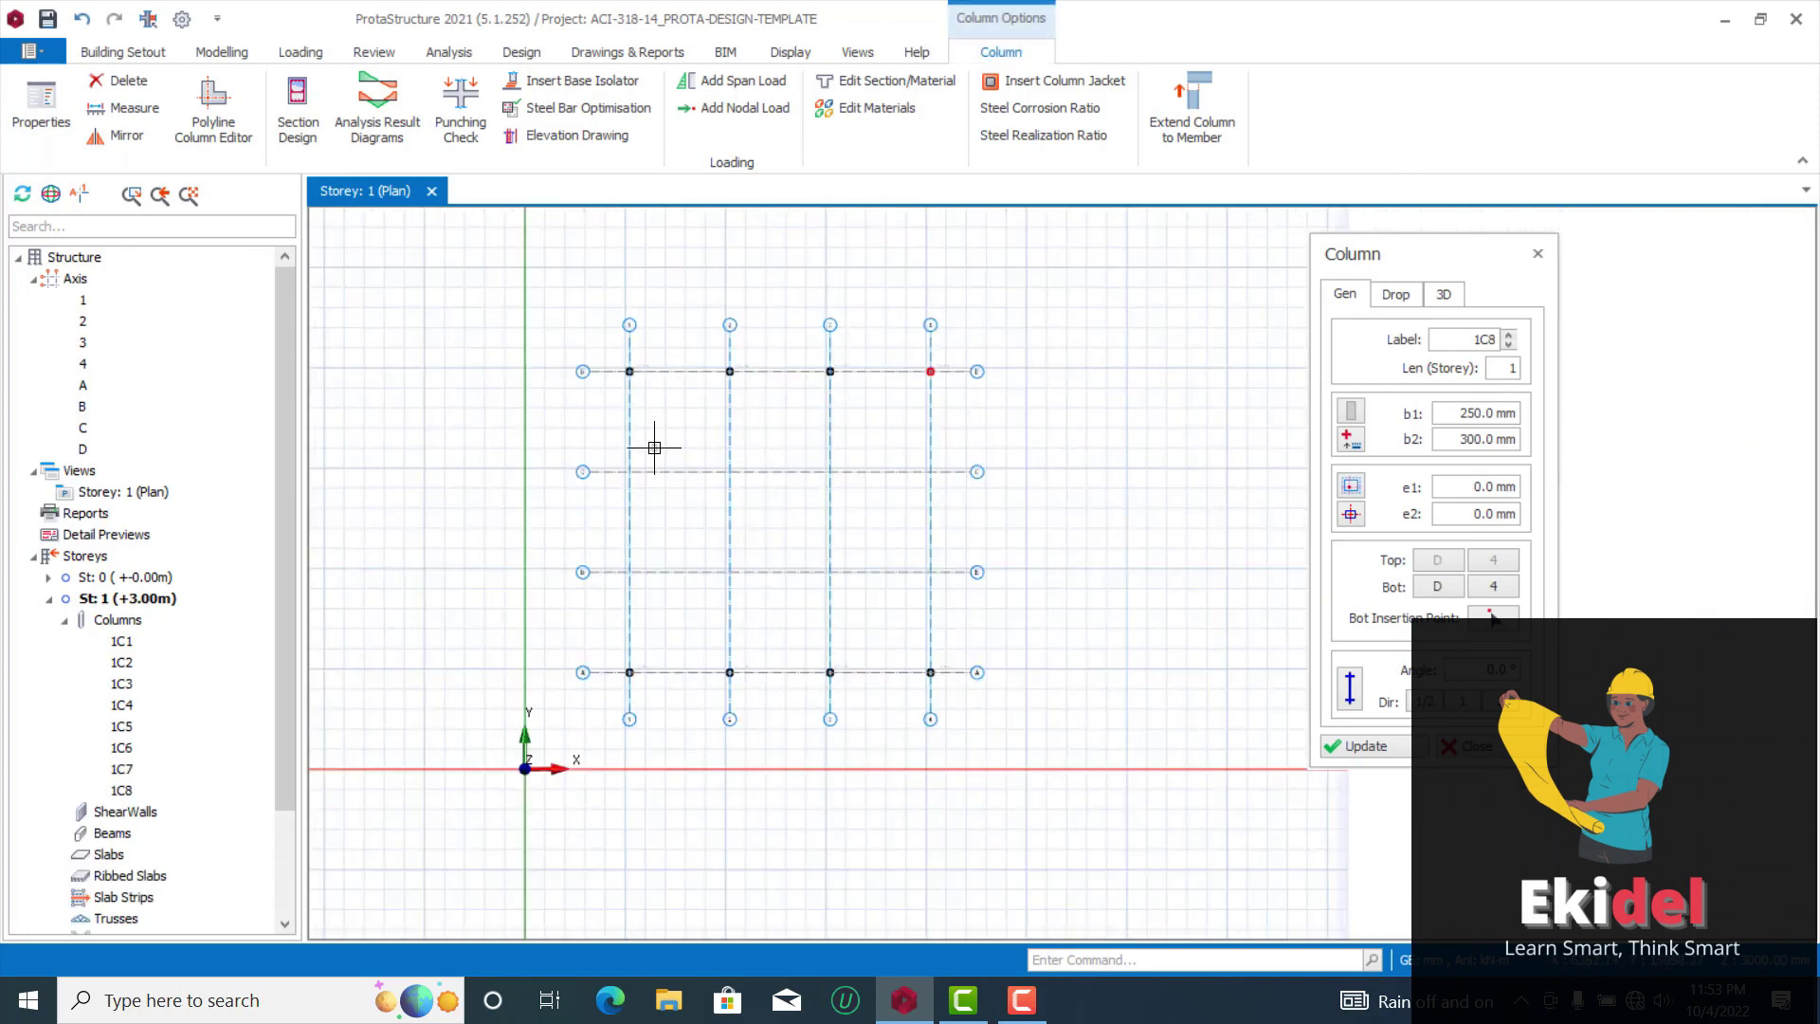
# Insert columns at all intersections of axes B and C with axes 1 to 4
pyautogui.scroll(1, 633, 471)
pyautogui.click(626, 466)
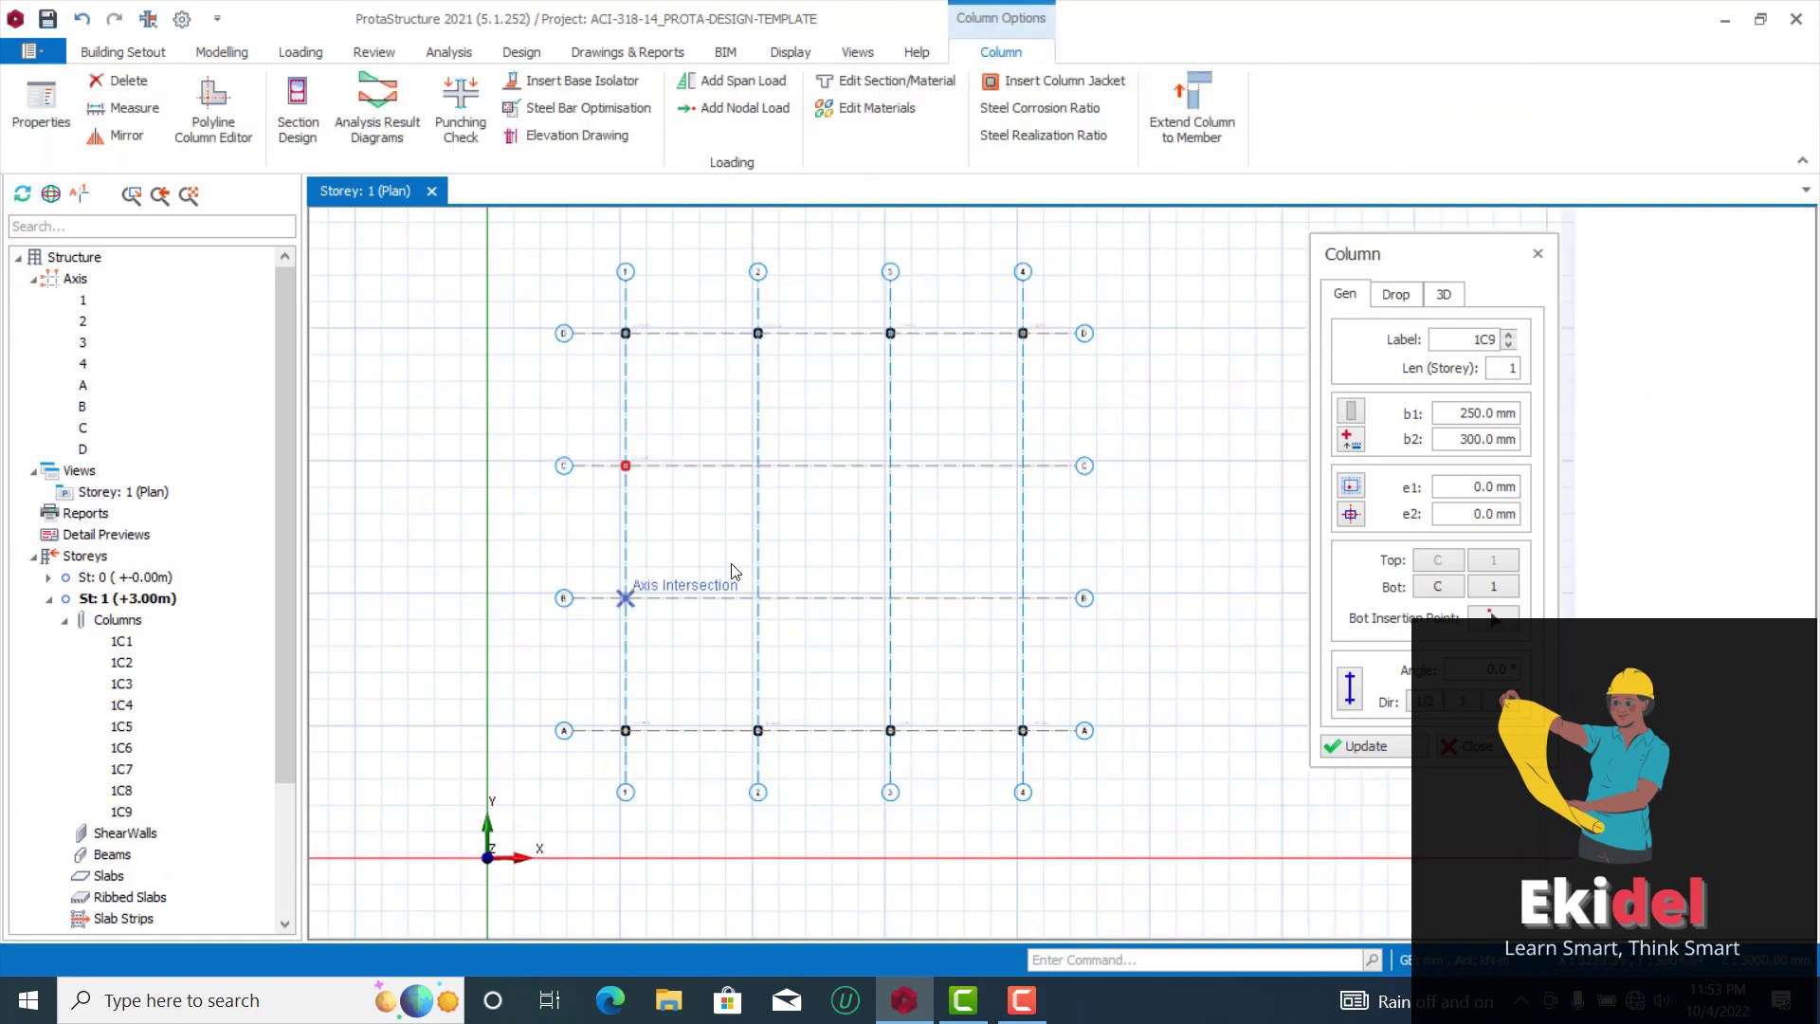
pyautogui.click(625, 598)
pyautogui.scroll(2, 755, 464)
pyautogui.click(756, 465)
pyautogui.click(987, 465)
pyautogui.click(1217, 464)
pyautogui.scroll(-2, 799, 530)
pyautogui.scroll(1, 800, 530)
pyautogui.click(744, 553)
pyautogui.click(950, 562)
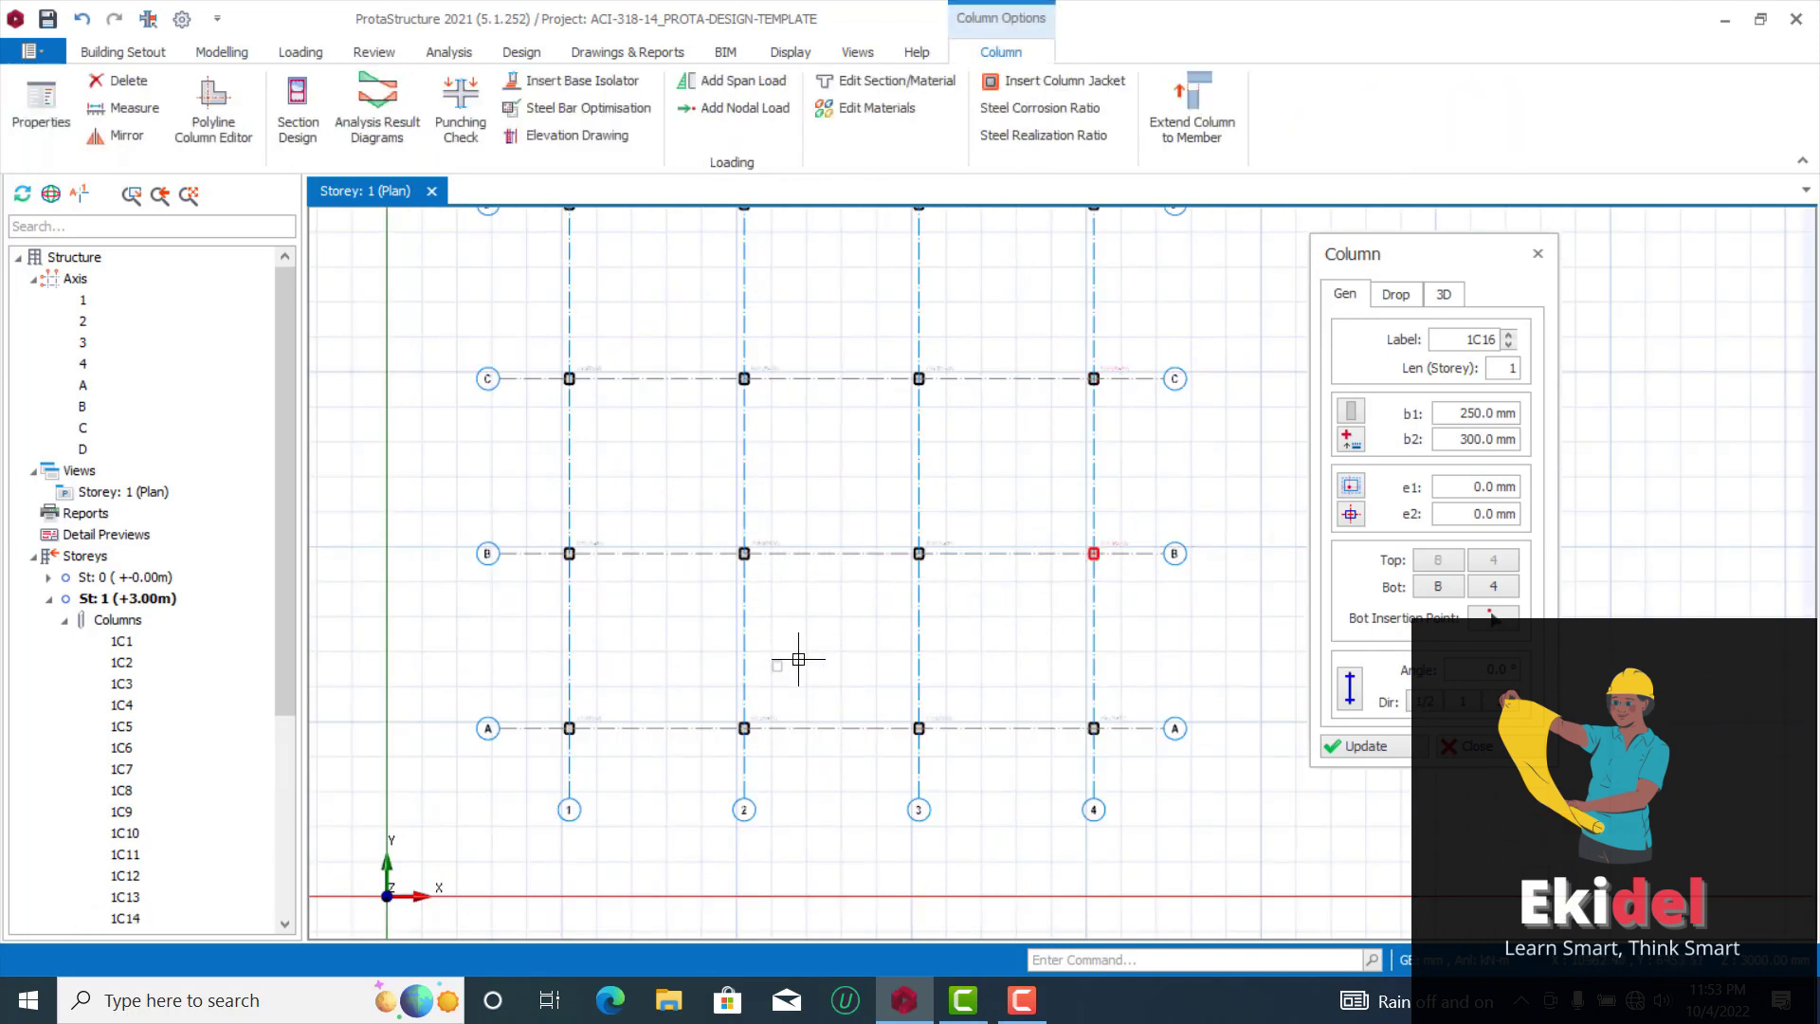
pyautogui.scroll(-2, 815, 568)
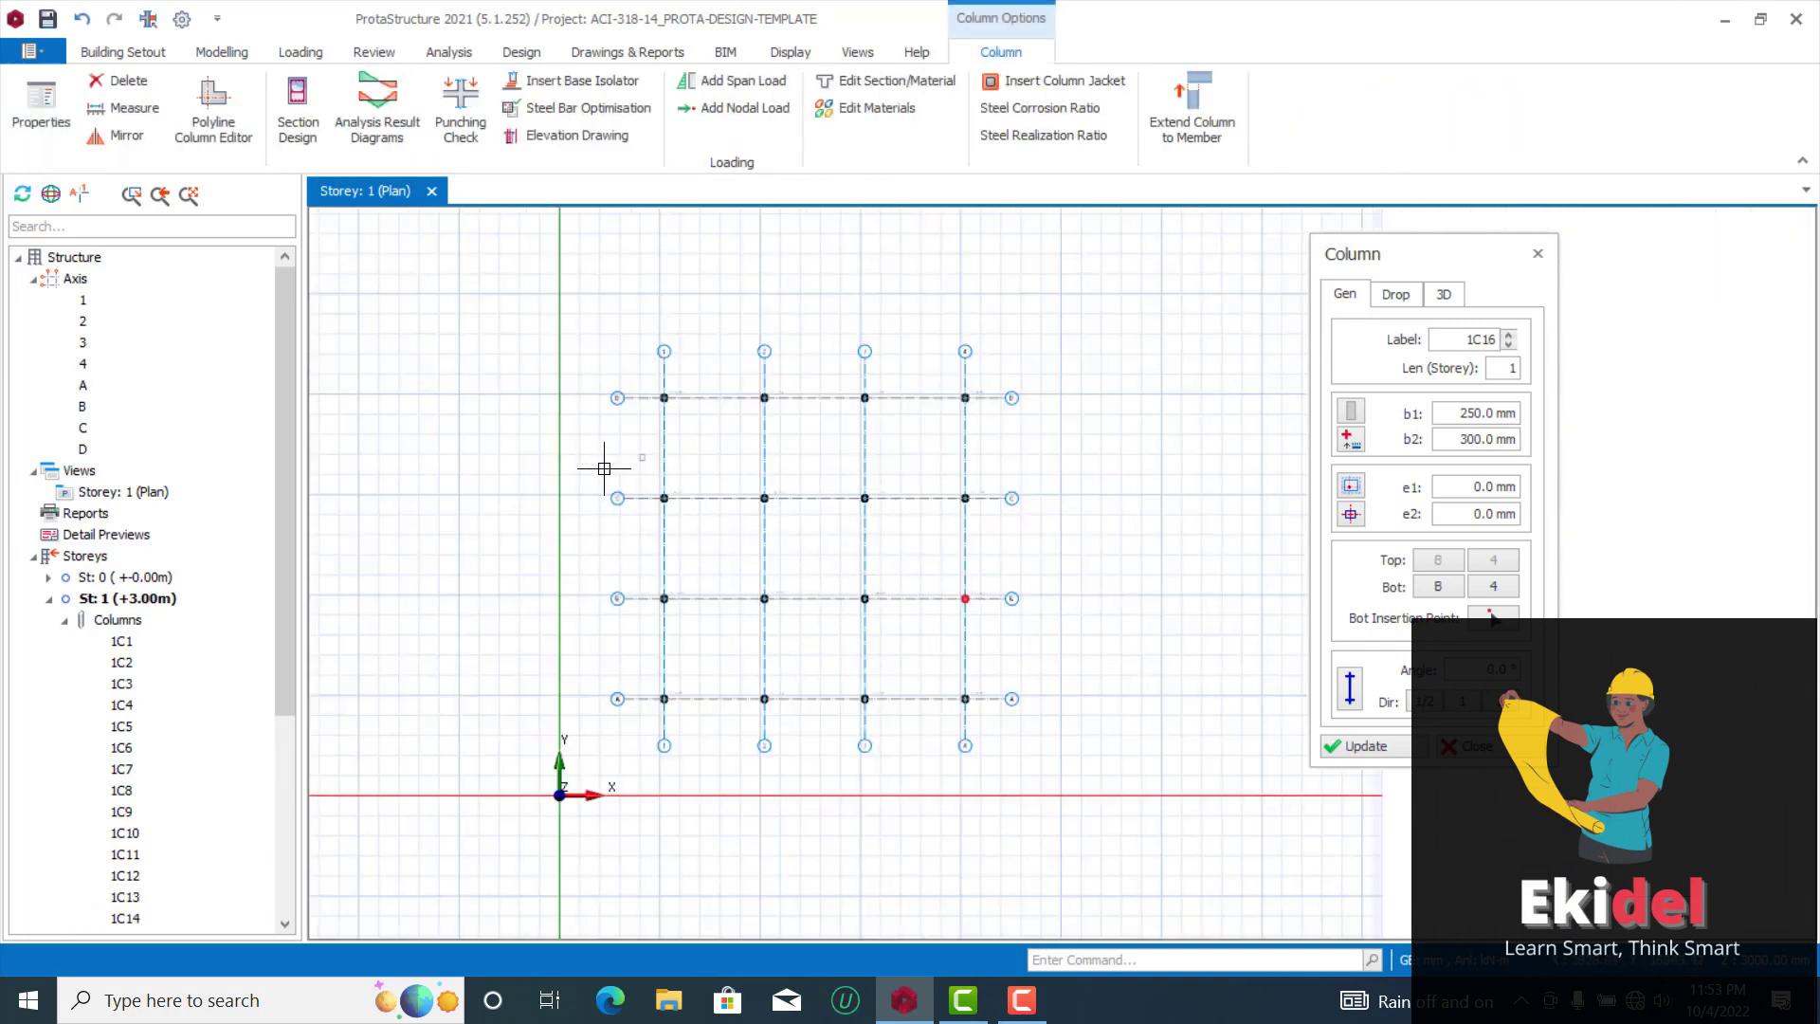
# Open a 3D physical model view of storey 1, inspect the columns and return to the storey 1 plan
pyautogui.click(74, 472)
pyautogui.rightClick(76, 471)
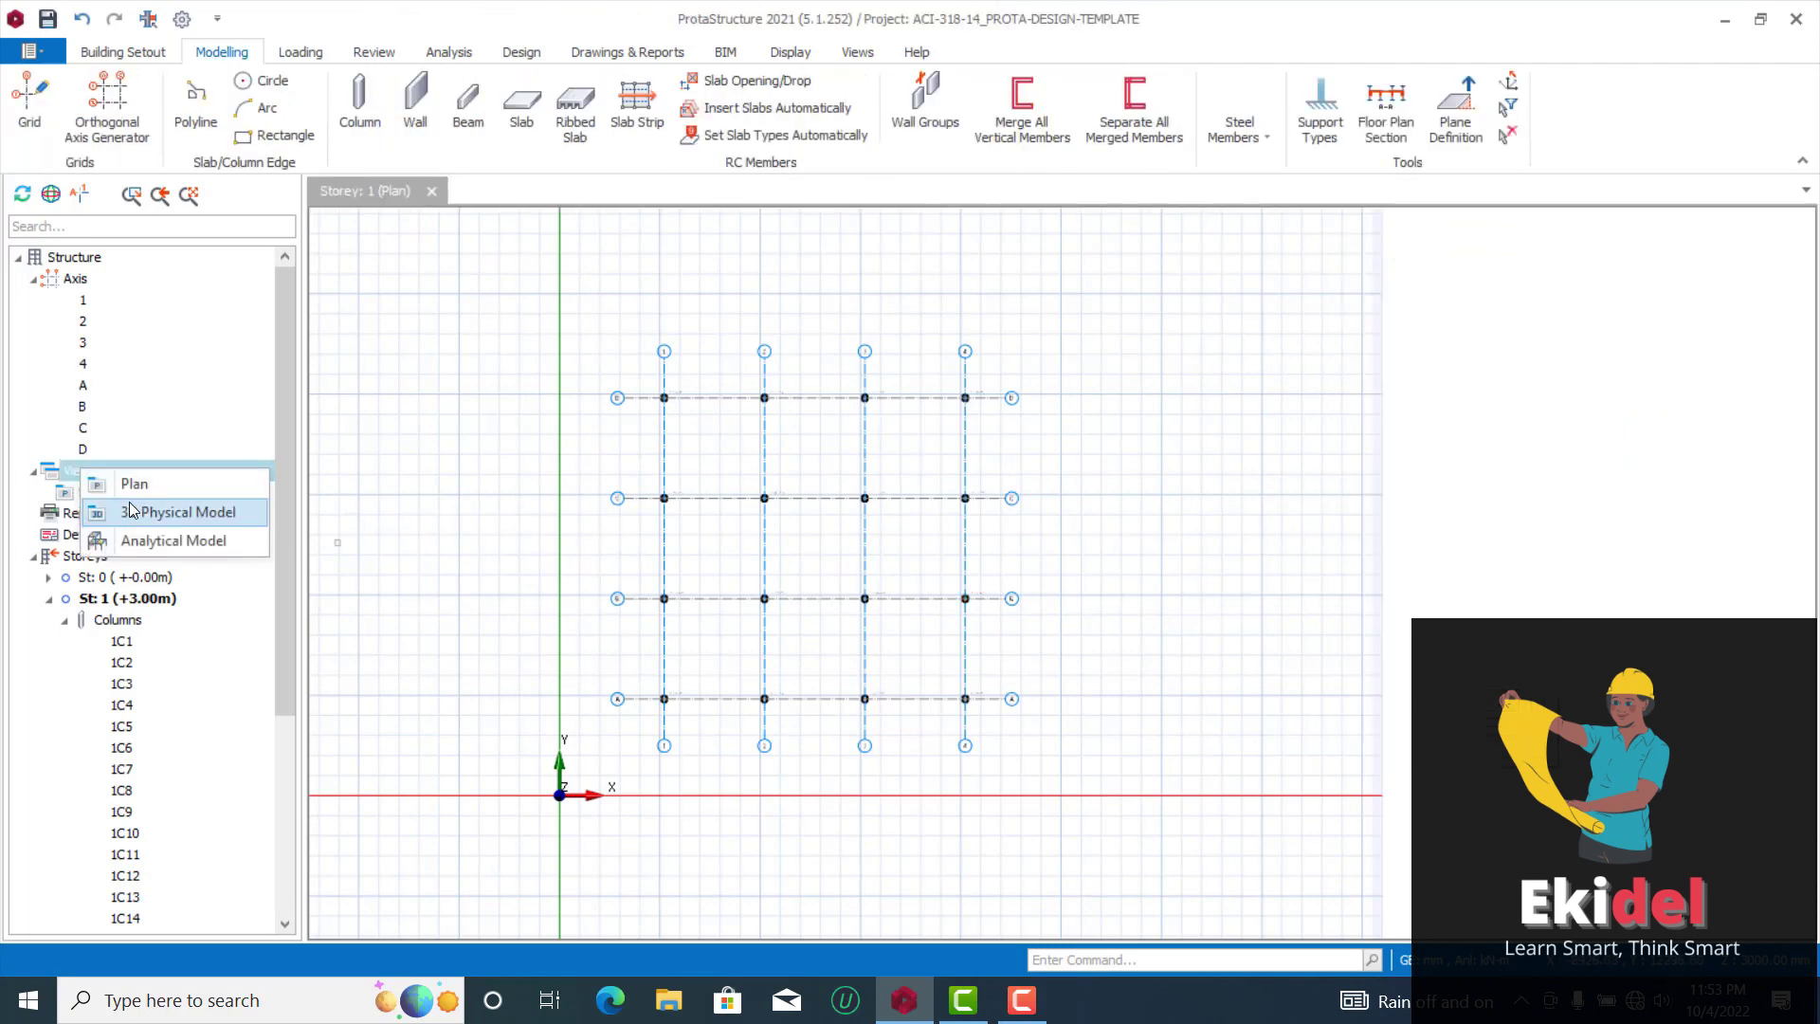
pyautogui.click(129, 512)
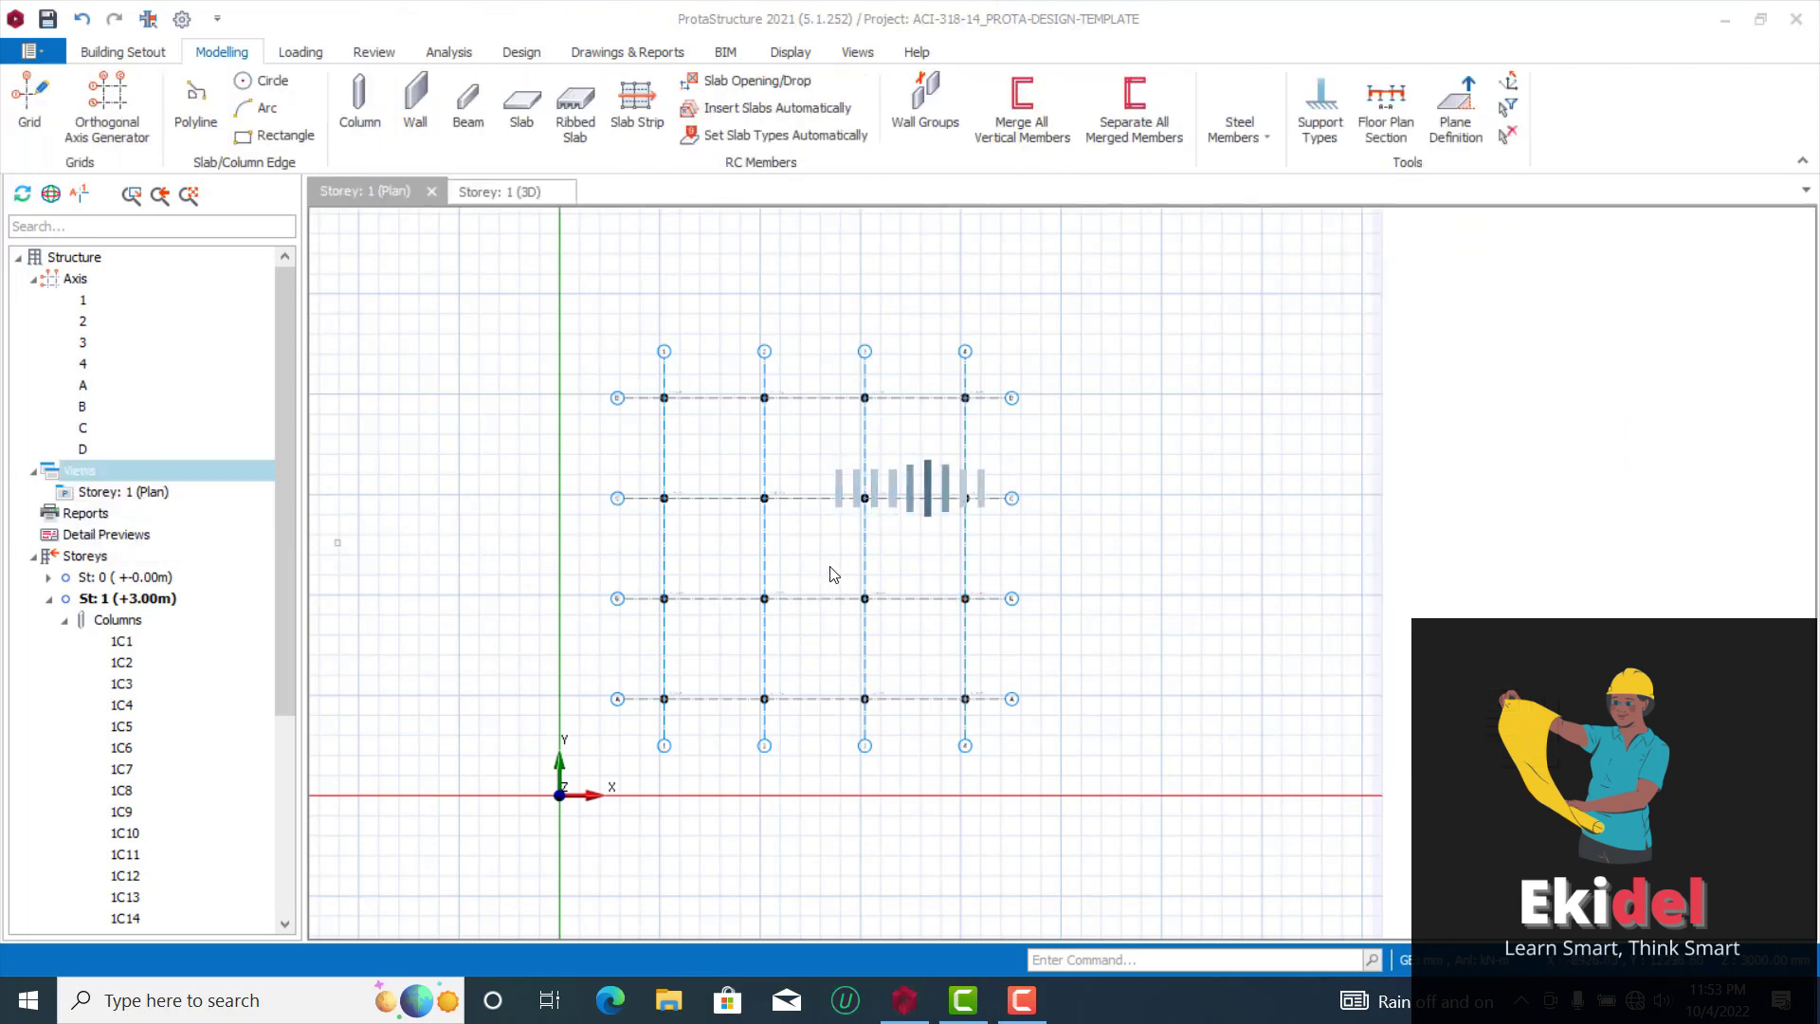
pyautogui.scroll(-3, 979, 537)
pyautogui.moveTo(1108, 554)
pyautogui.mouseDown(button='middle')
pyautogui.moveTo(954, 674)
pyautogui.moveTo(1121, 574)
pyautogui.moveTo(915, 528)
pyautogui.mouseUp(button='middle')
pyautogui.doubleClick(116, 493)
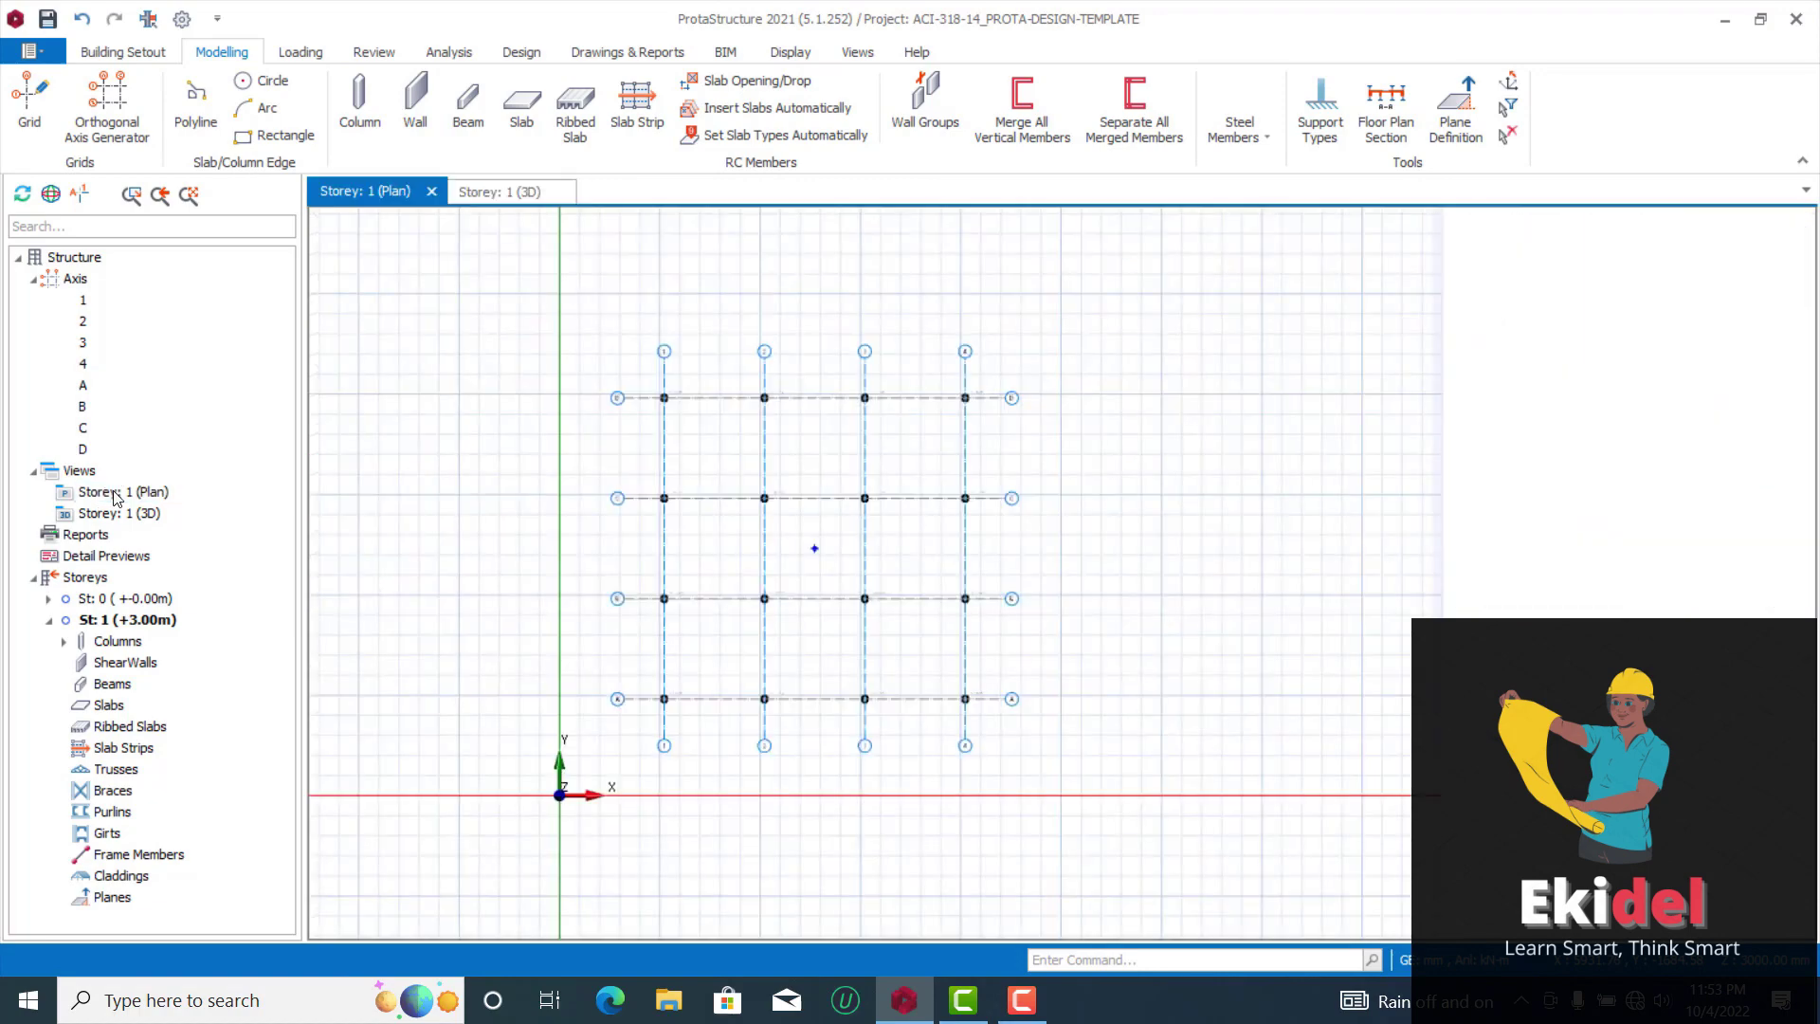
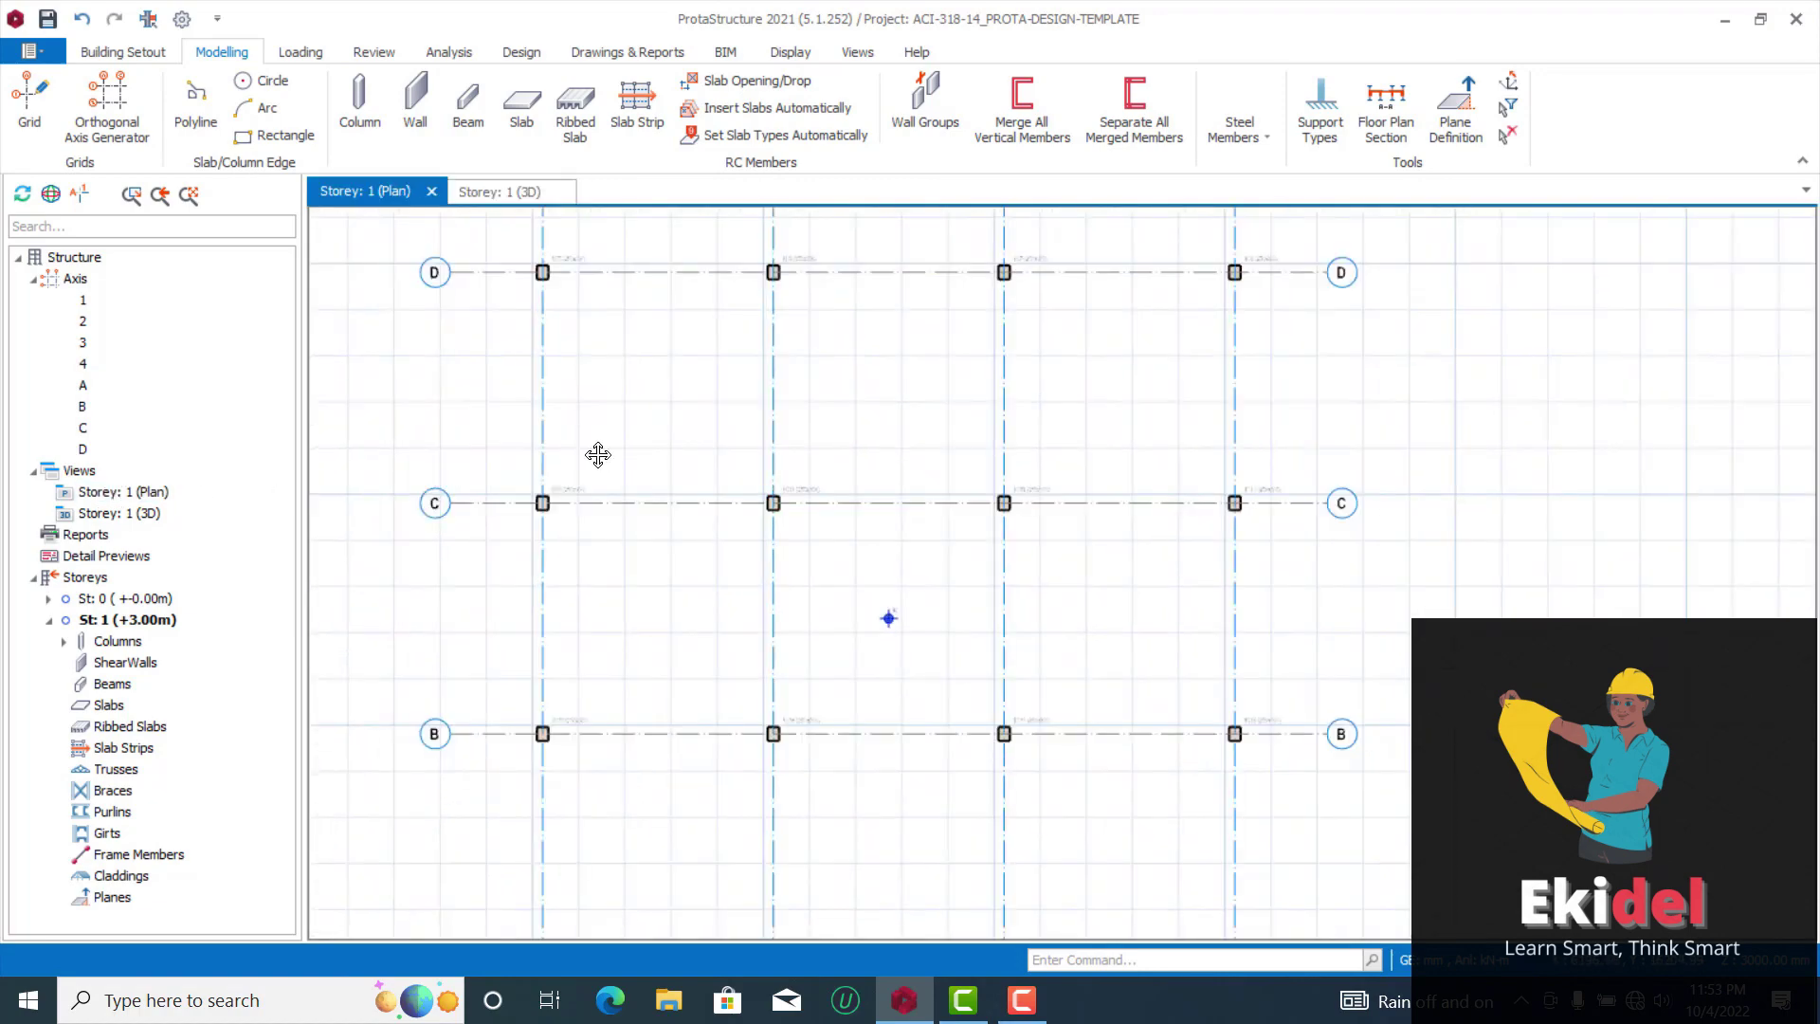
# Inspect the outline and size label of the column at the intersection of axes D and 1
pyautogui.scroll(-2, 705, 339)
pyautogui.scroll(10, 631, 327)
pyautogui.scroll(-3, 717, 432)
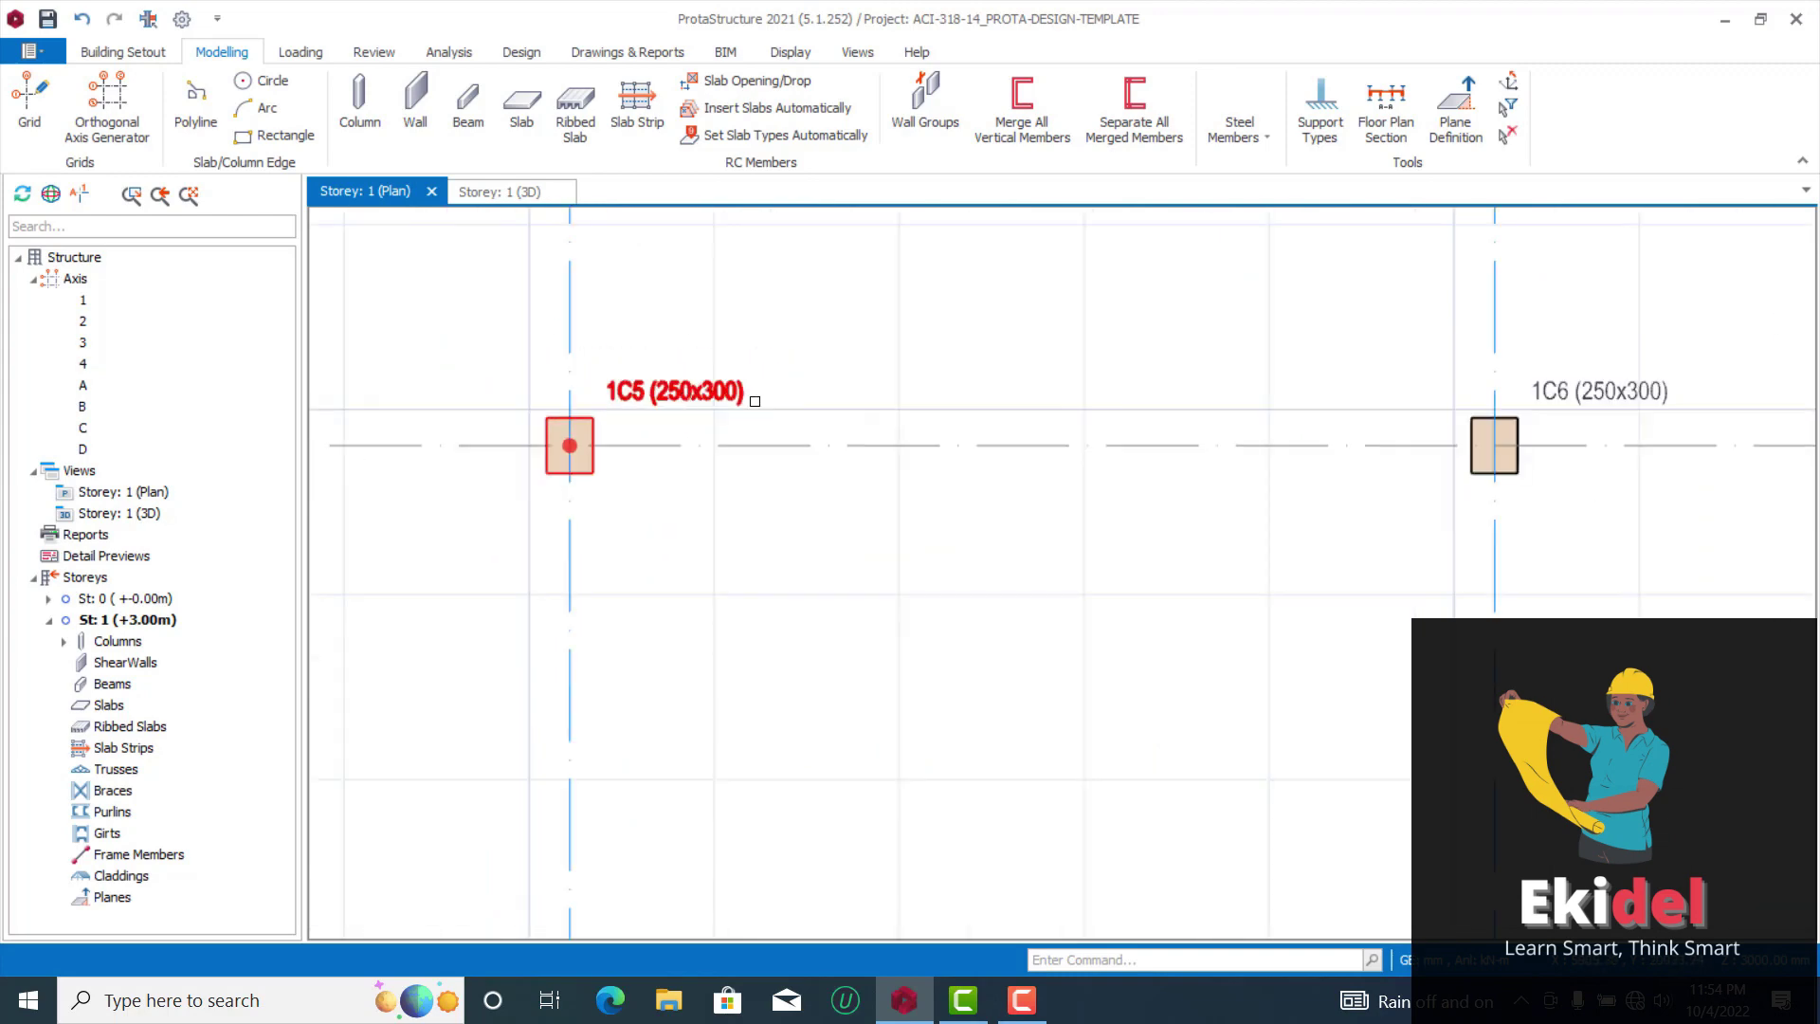
pyautogui.scroll(3, 730, 403)
pyautogui.scroll(-2, 735, 394)
pyautogui.scroll(2, 730, 394)
pyautogui.moveTo(618, 390)
pyautogui.scroll(1, 618, 389)
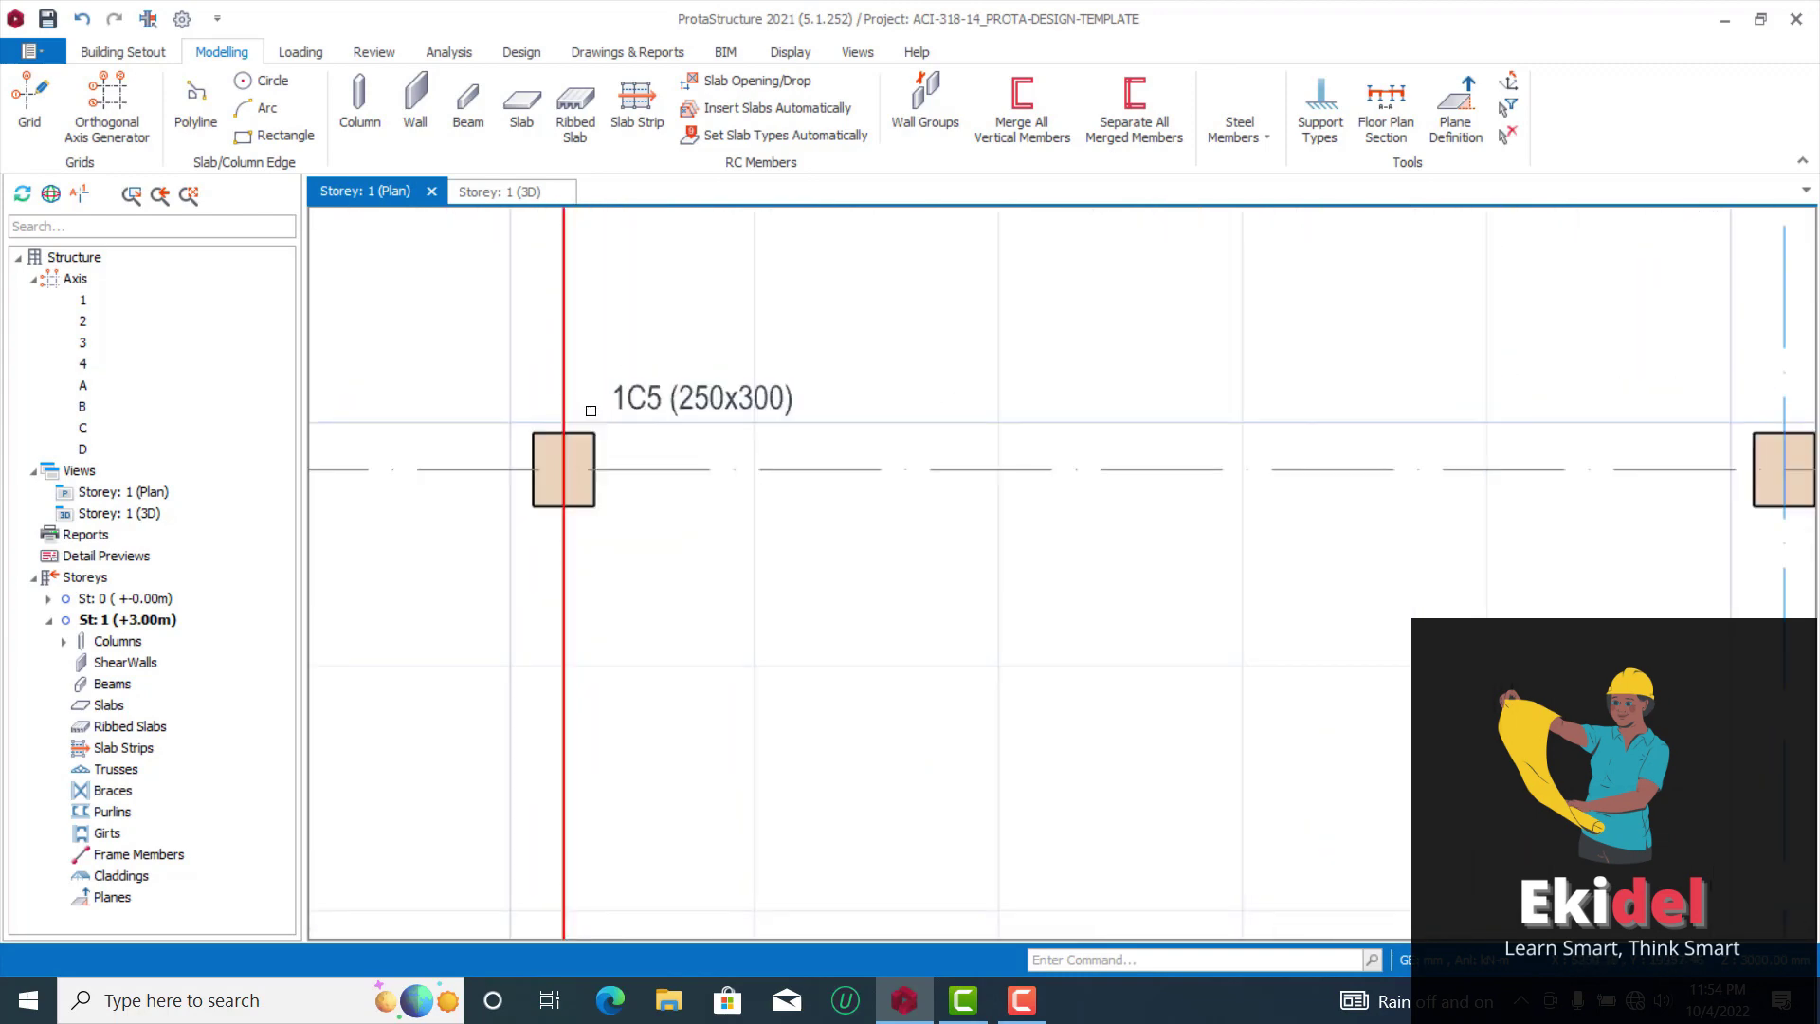
pyautogui.scroll(1, 597, 427)
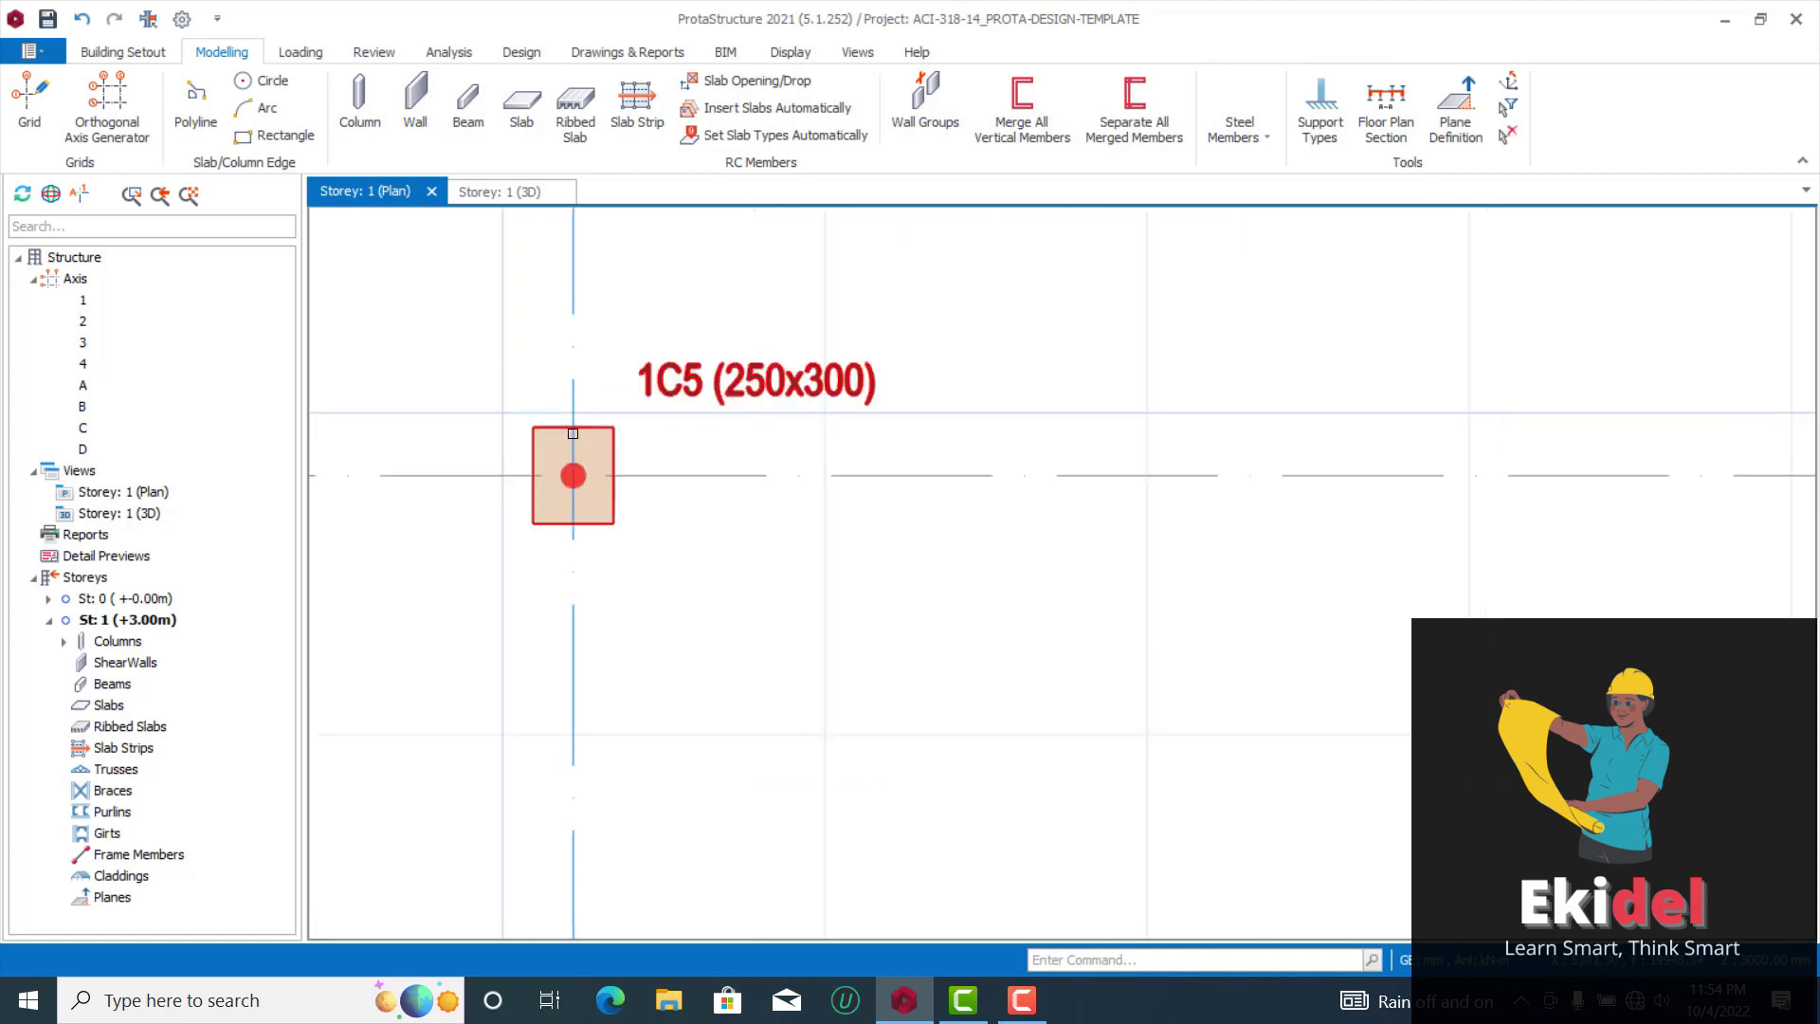
# Set the column at axes D and 1 to b1 300 mm and b2 250 mm
pyautogui.click(752, 365)
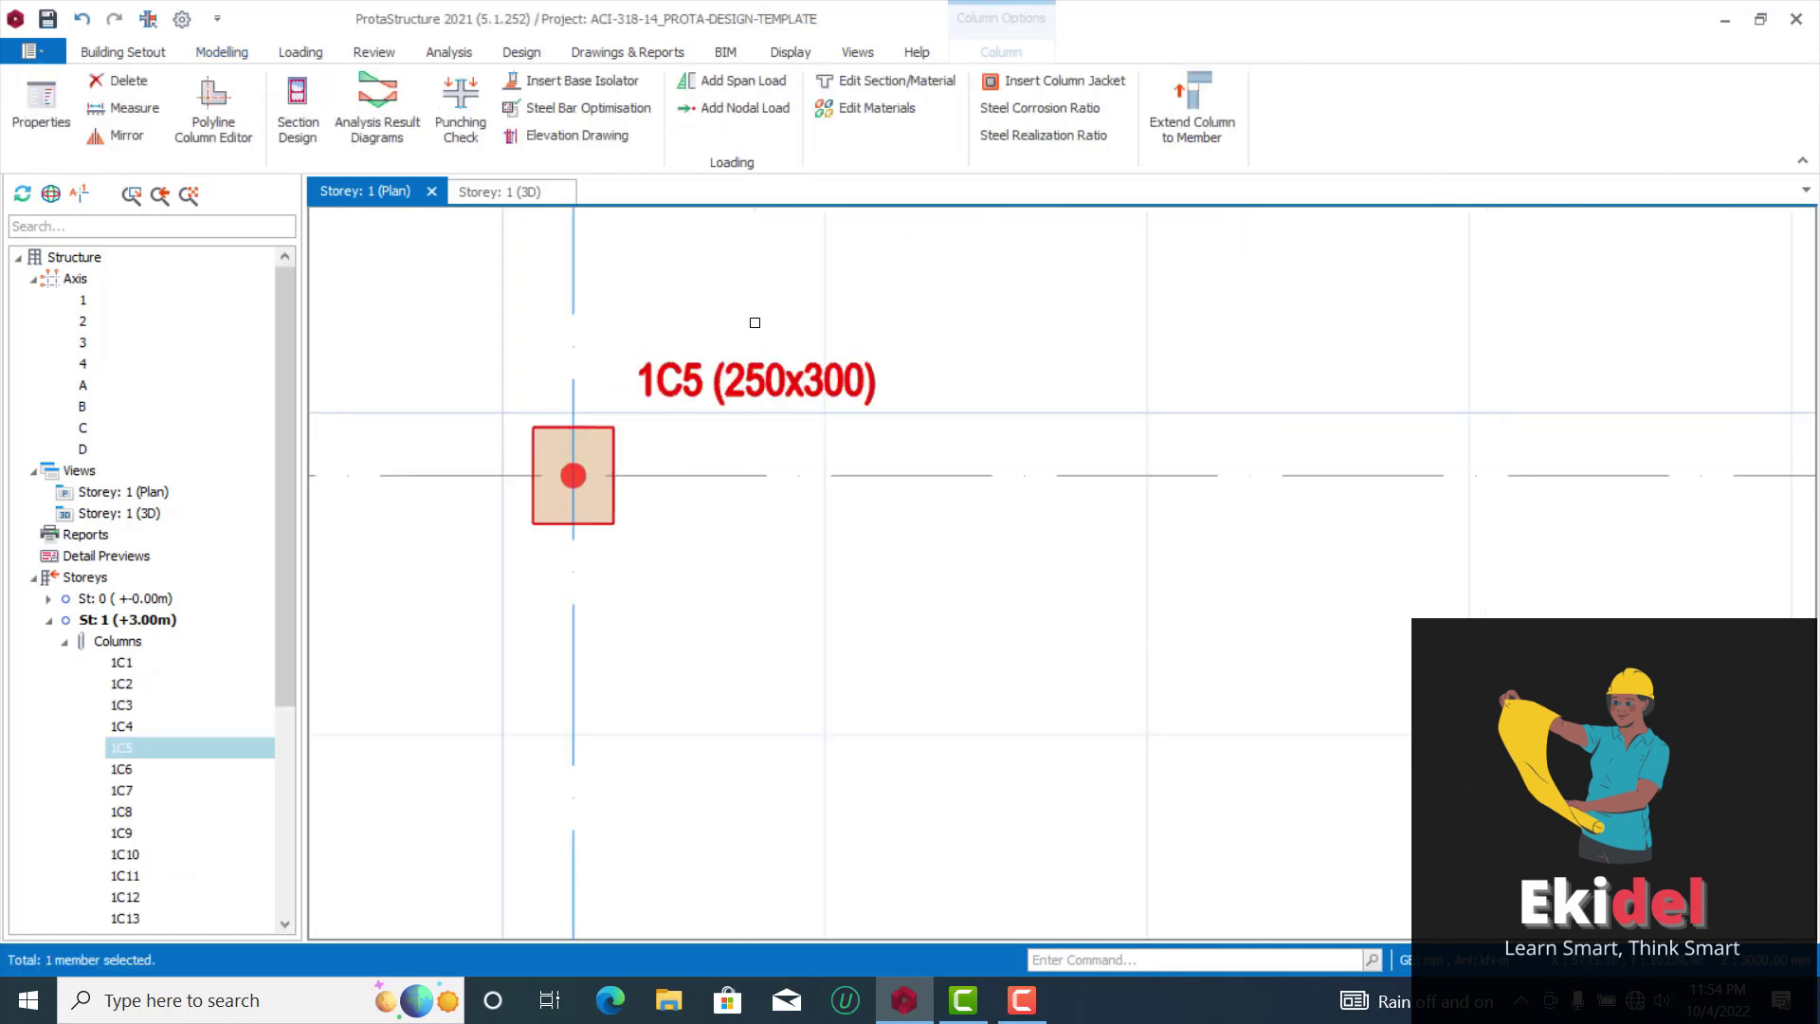
pyautogui.rightClick(759, 317)
pyautogui.click(836, 123)
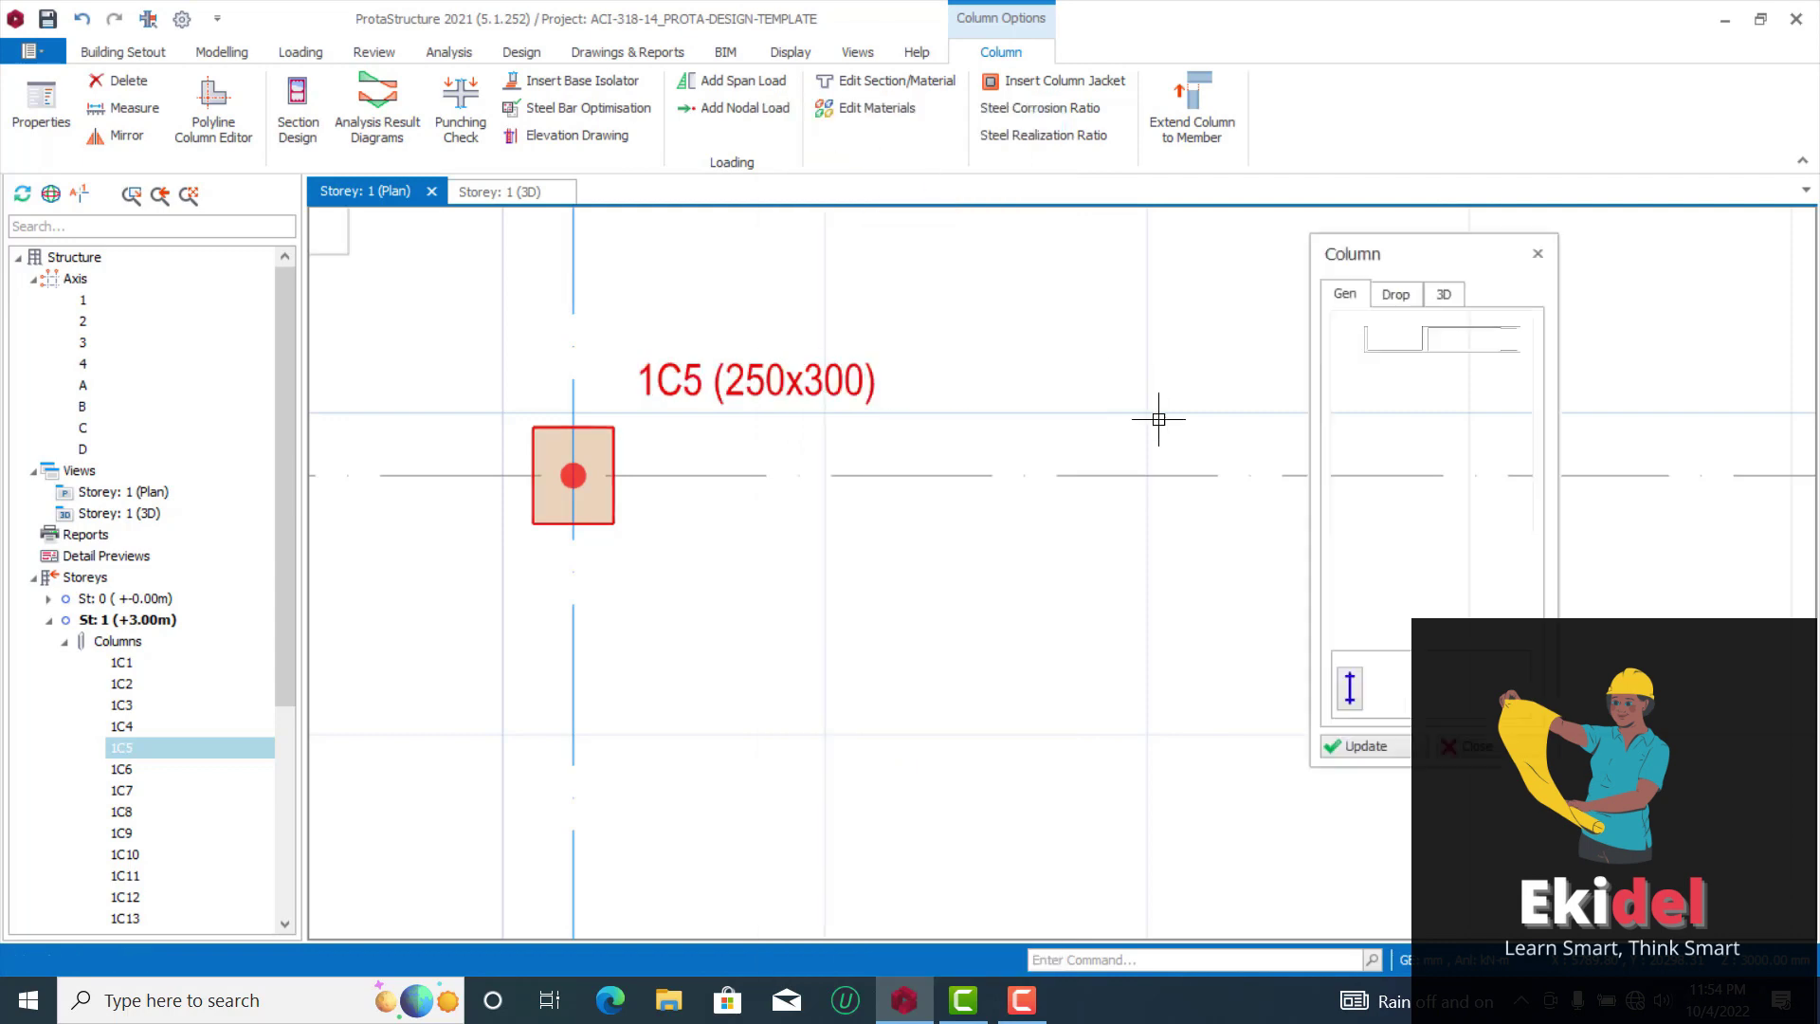
pyautogui.click(1467, 414)
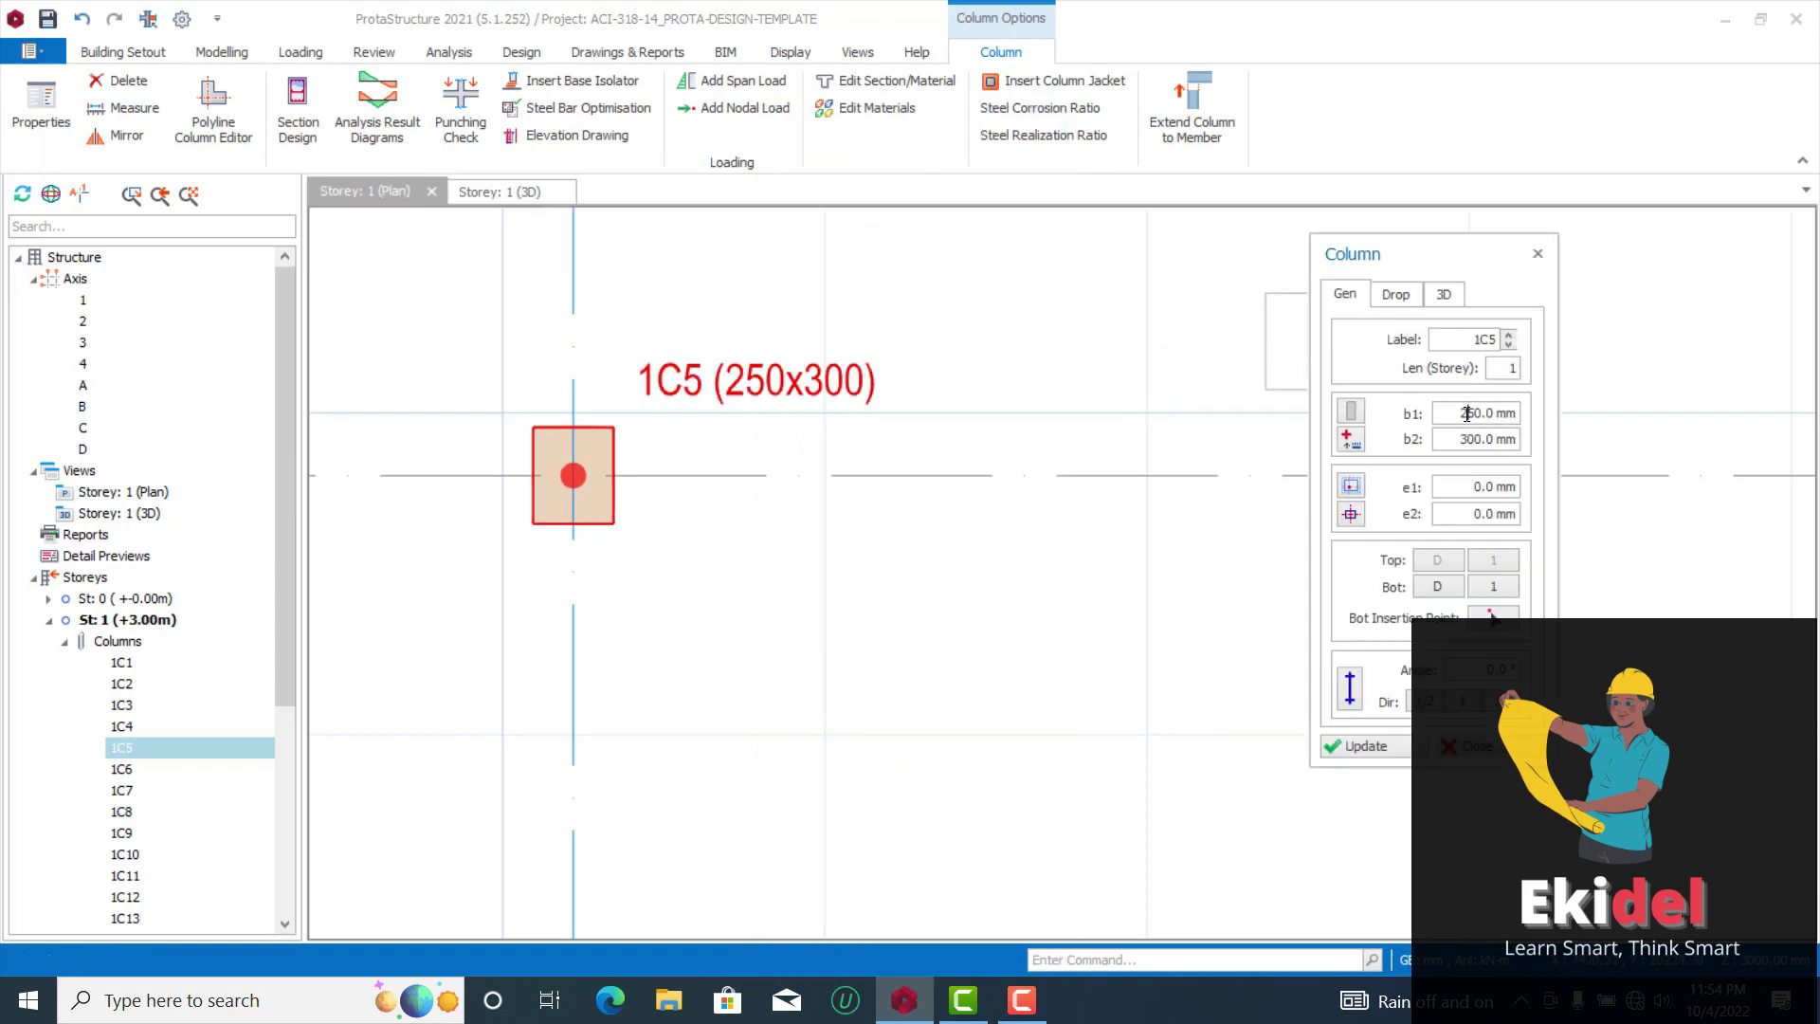
pyautogui.moveTo(1444, 413); pyautogui.dragTo(1505, 449)
pyautogui.write('25')
pyautogui.click(1338, 746)
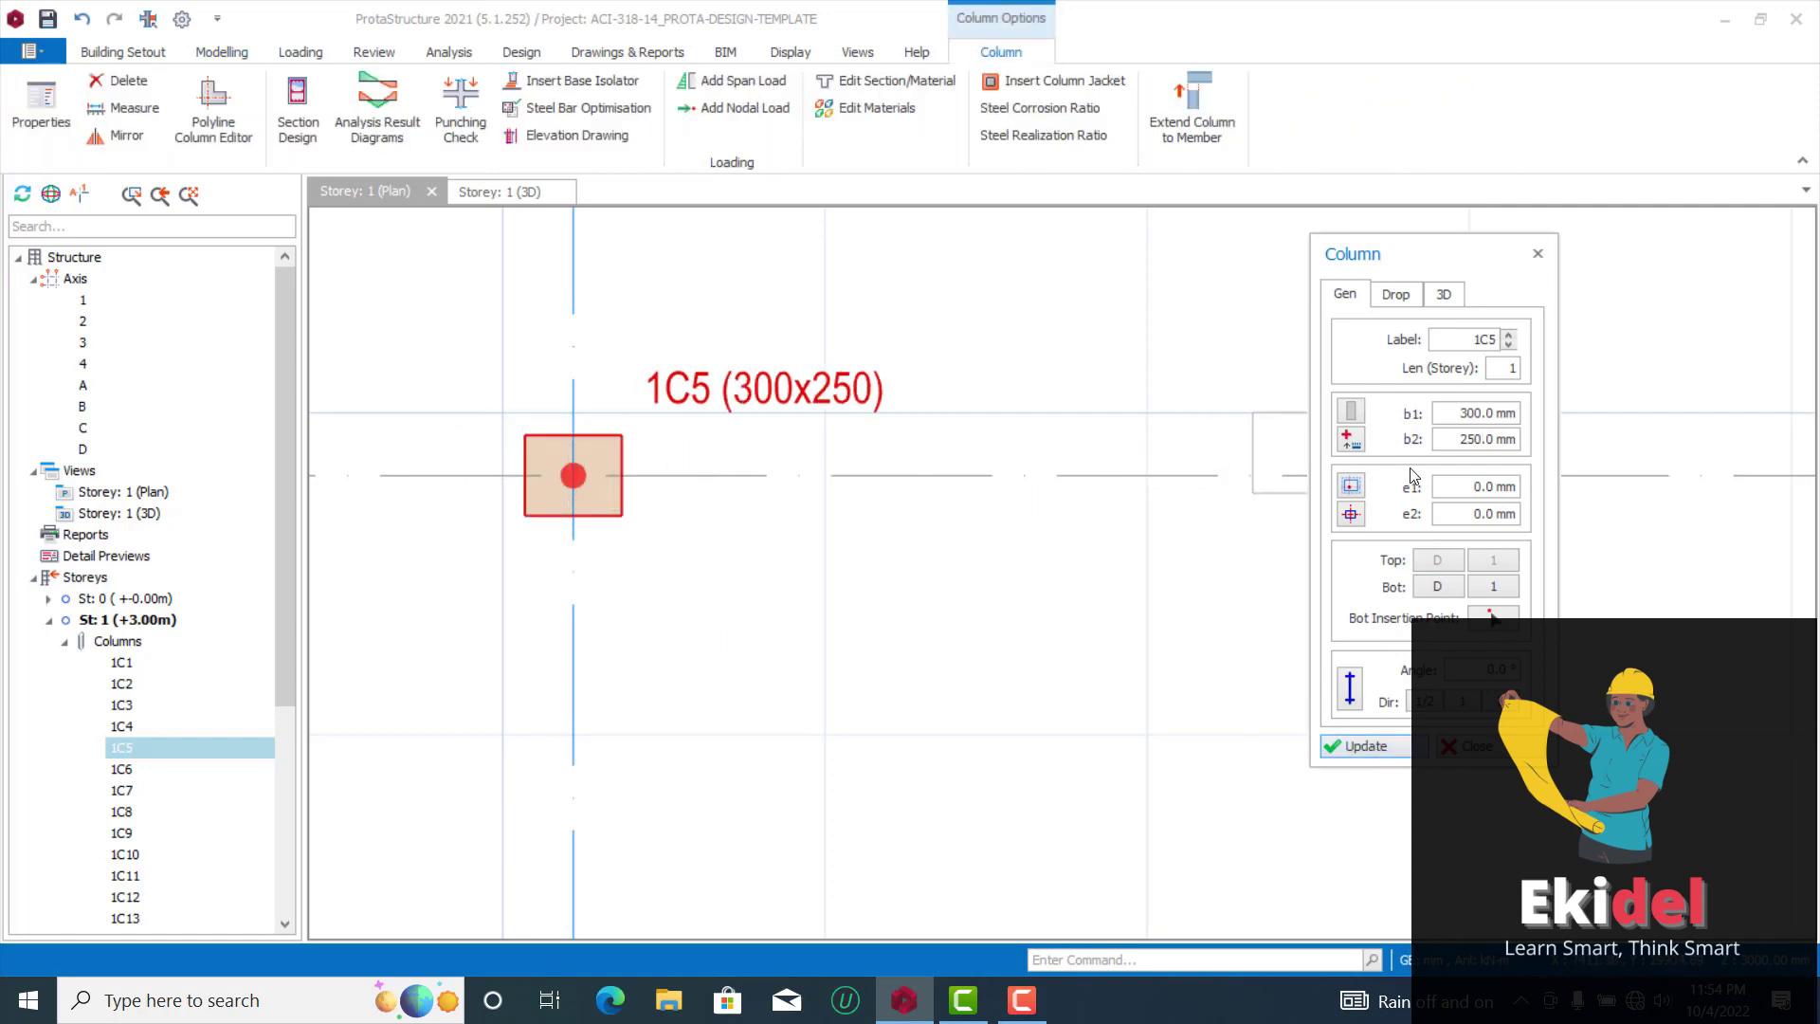
# Set the column at axes D and 1 to b1 250 mm and b2 300 mm and deselect it
pyautogui.click(1461, 414)
pyautogui.write('25')
pyautogui.moveTo(1466, 441); pyautogui.dragTo(1511, 454)
pyautogui.click(1366, 746)
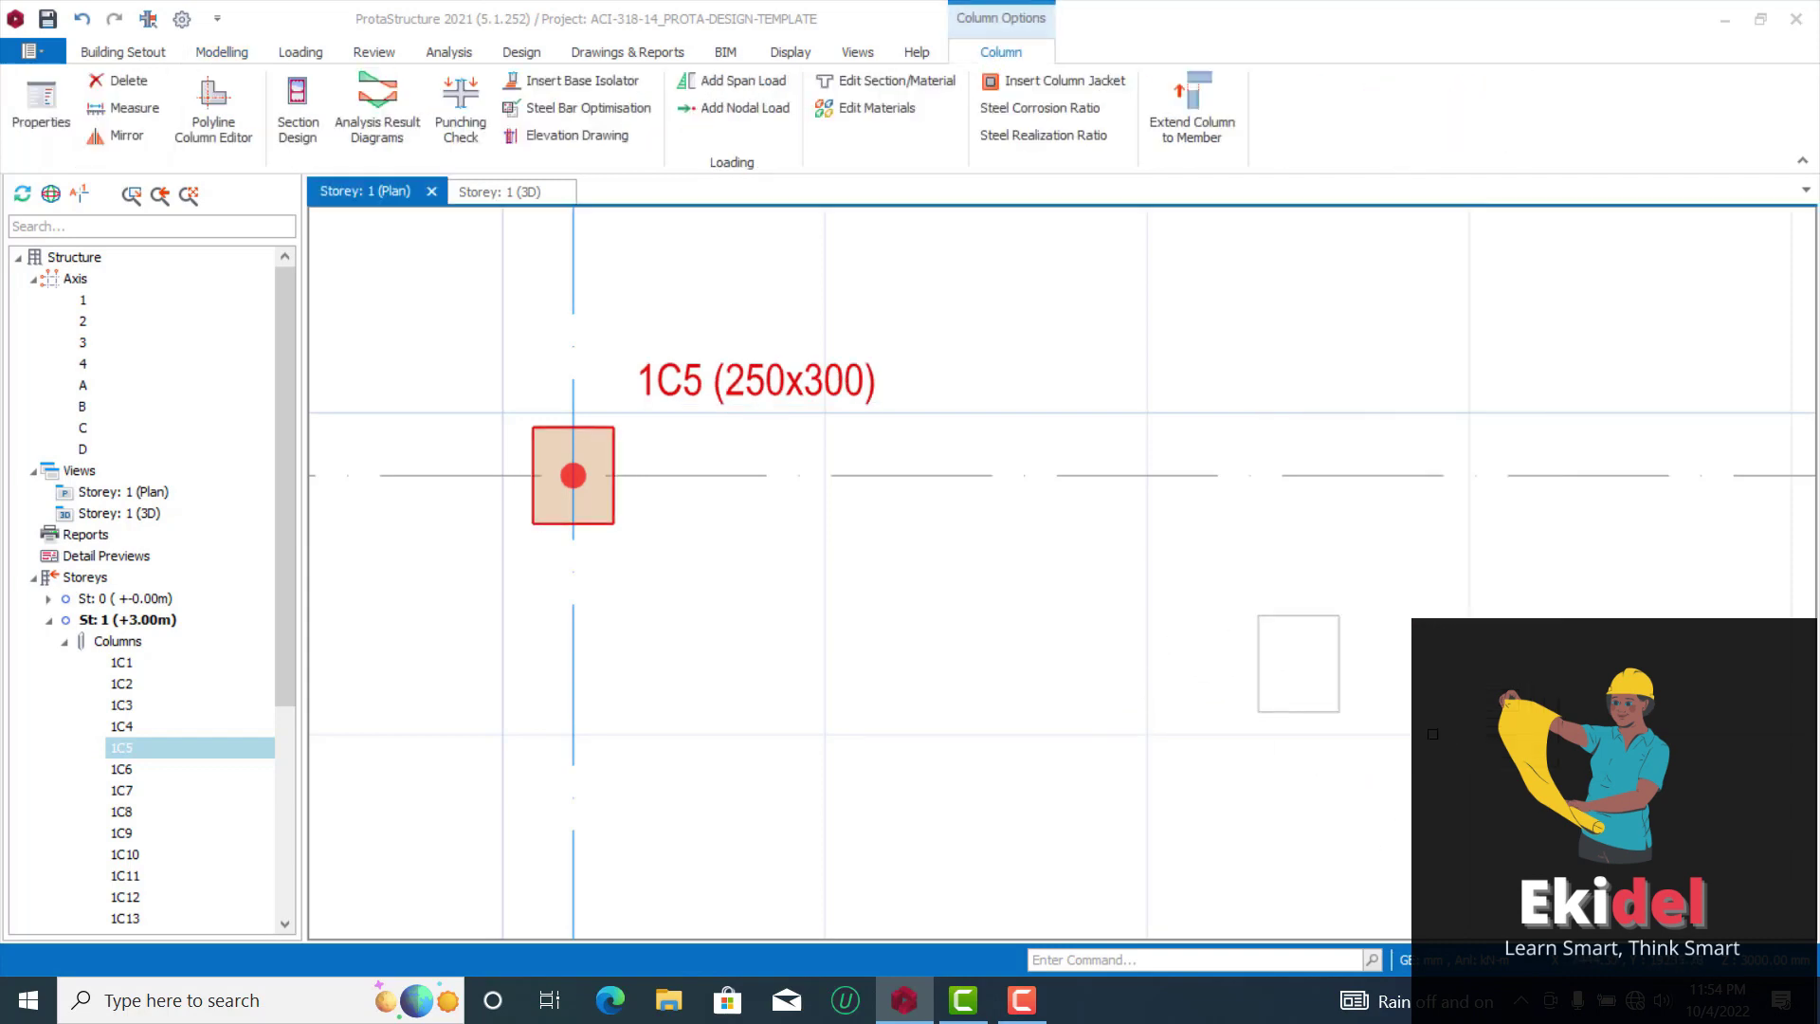
pyautogui.scroll(-5, 677, 437)
pyautogui.press('Escape')
pyautogui.scroll(-3, 831, 367)
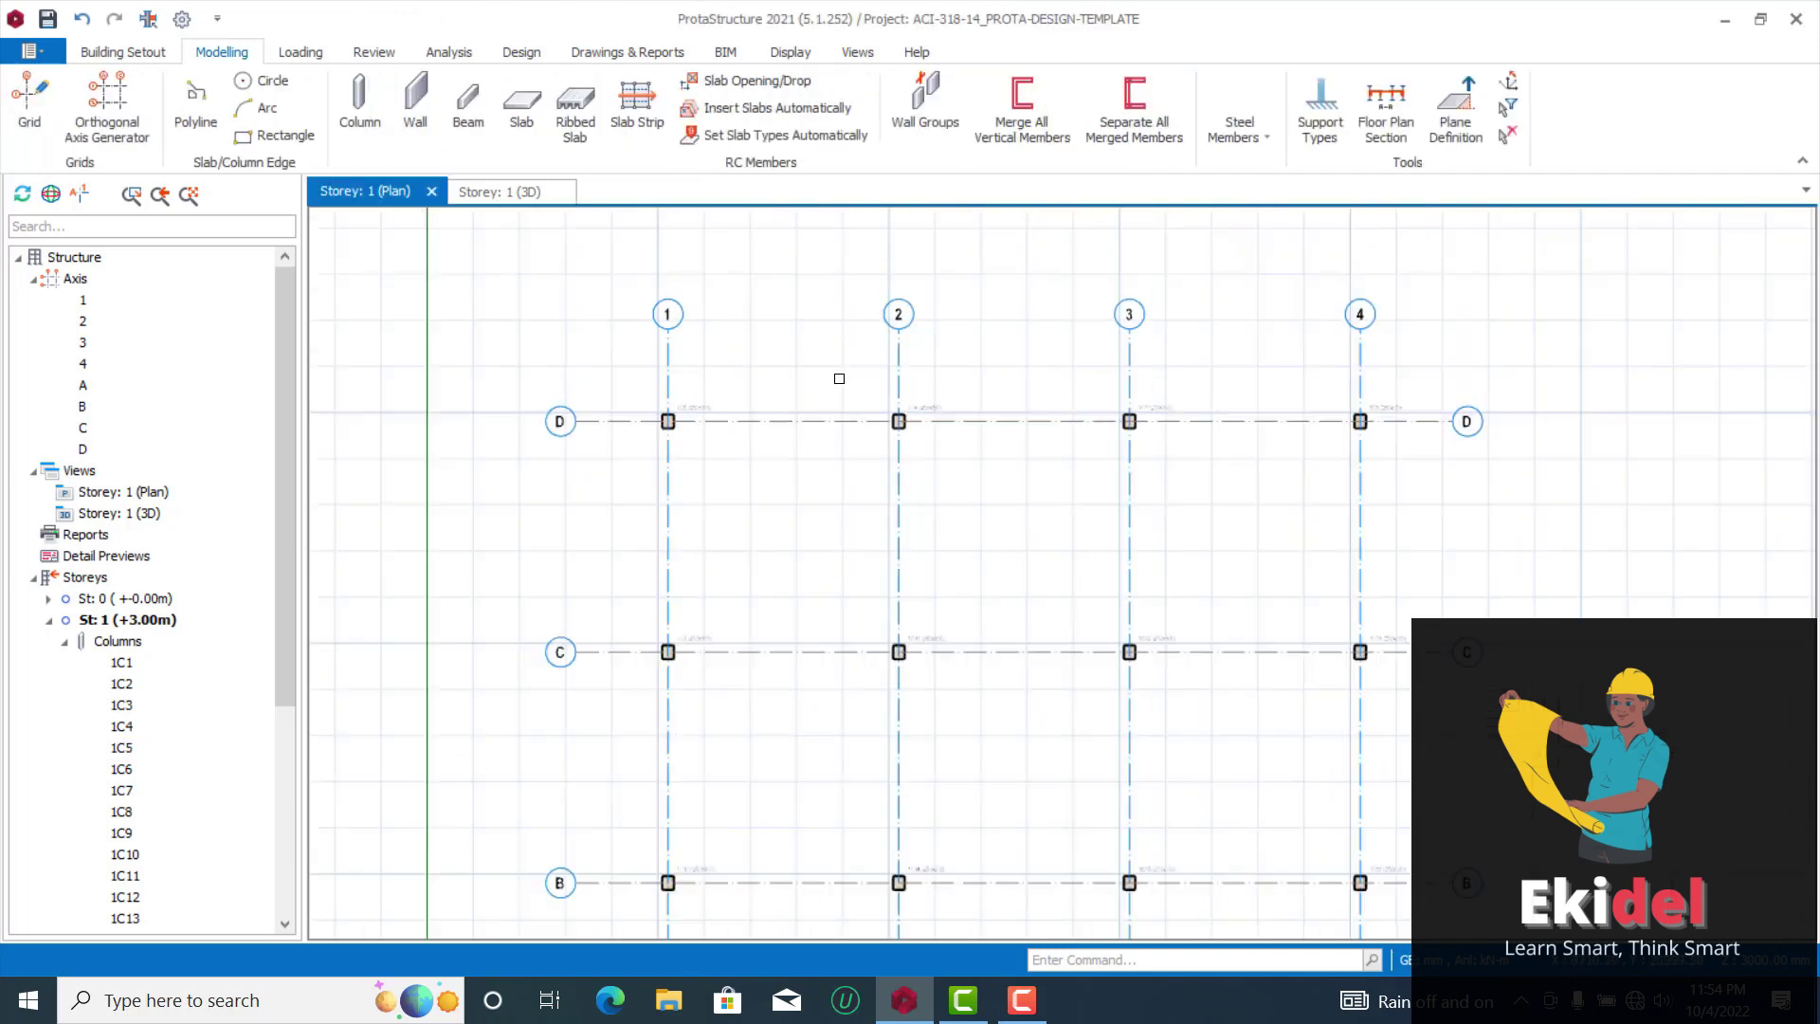
pyautogui.moveTo(845, 447); pyautogui.dragTo(844, 403, button='middle')
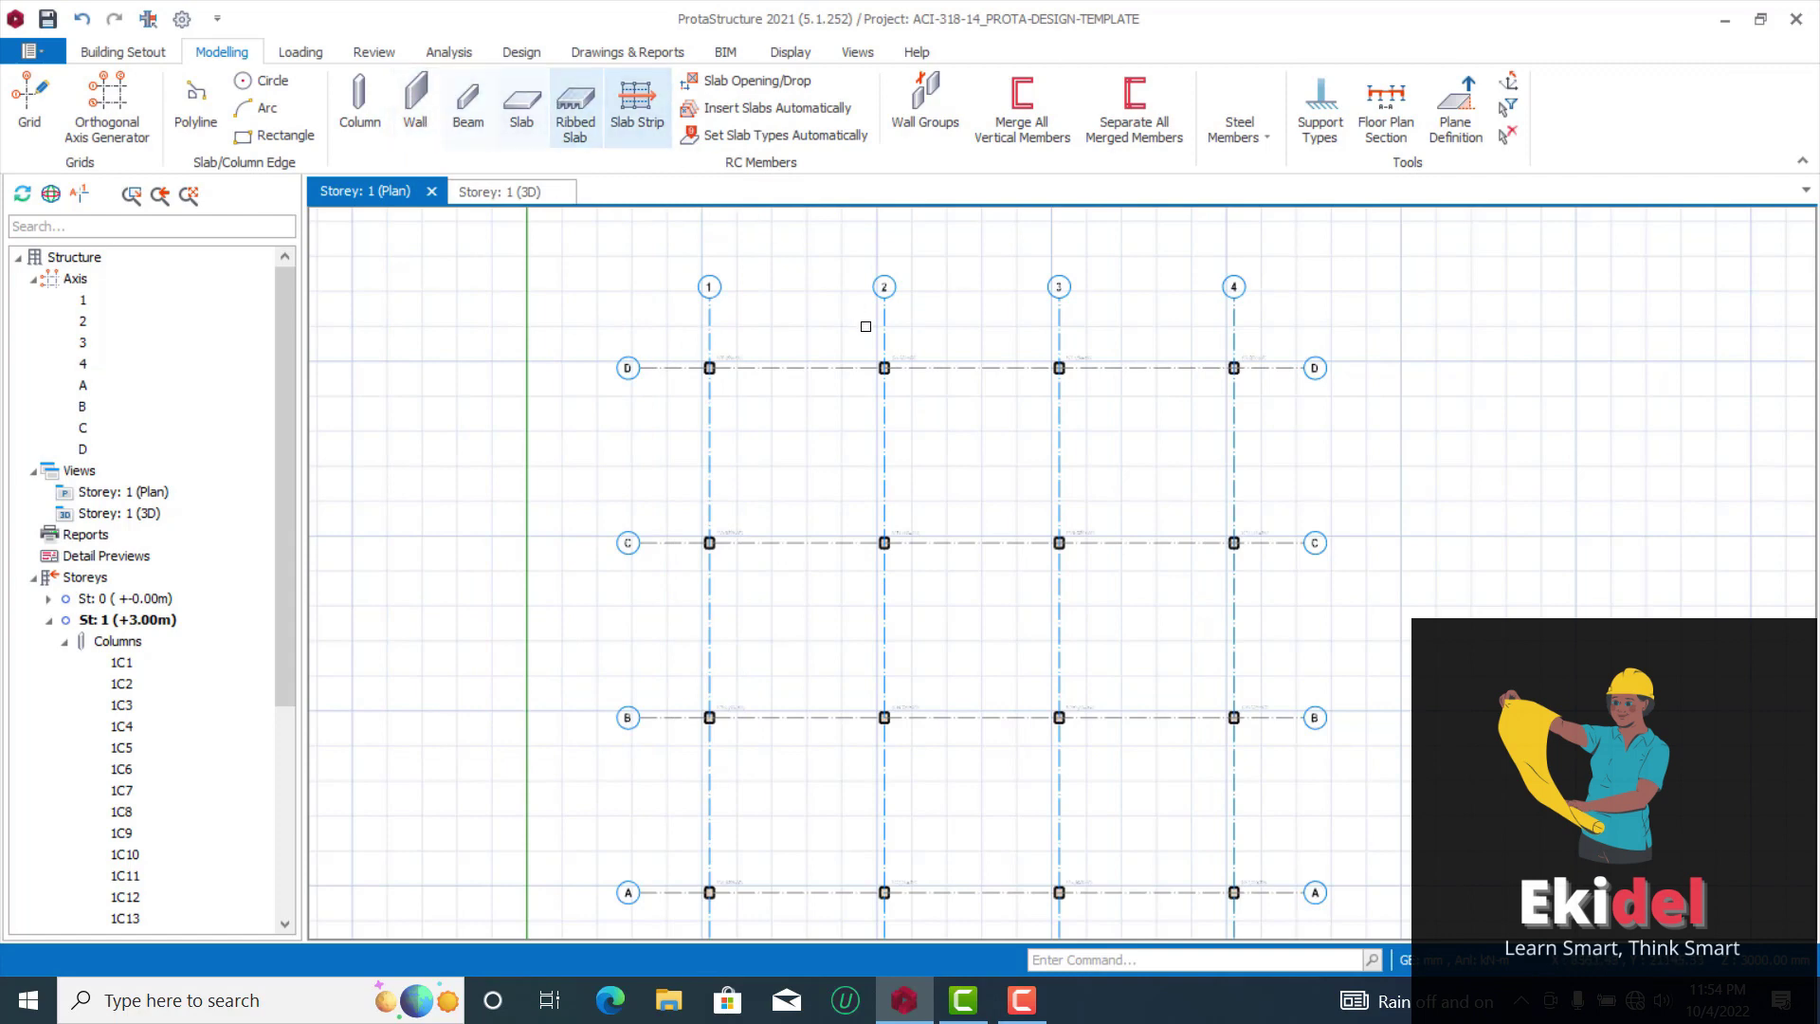
pyautogui.moveTo(783, 348); pyautogui.dragTo(767, 438, button='middle')
pyautogui.scroll(-1, 731, 405)
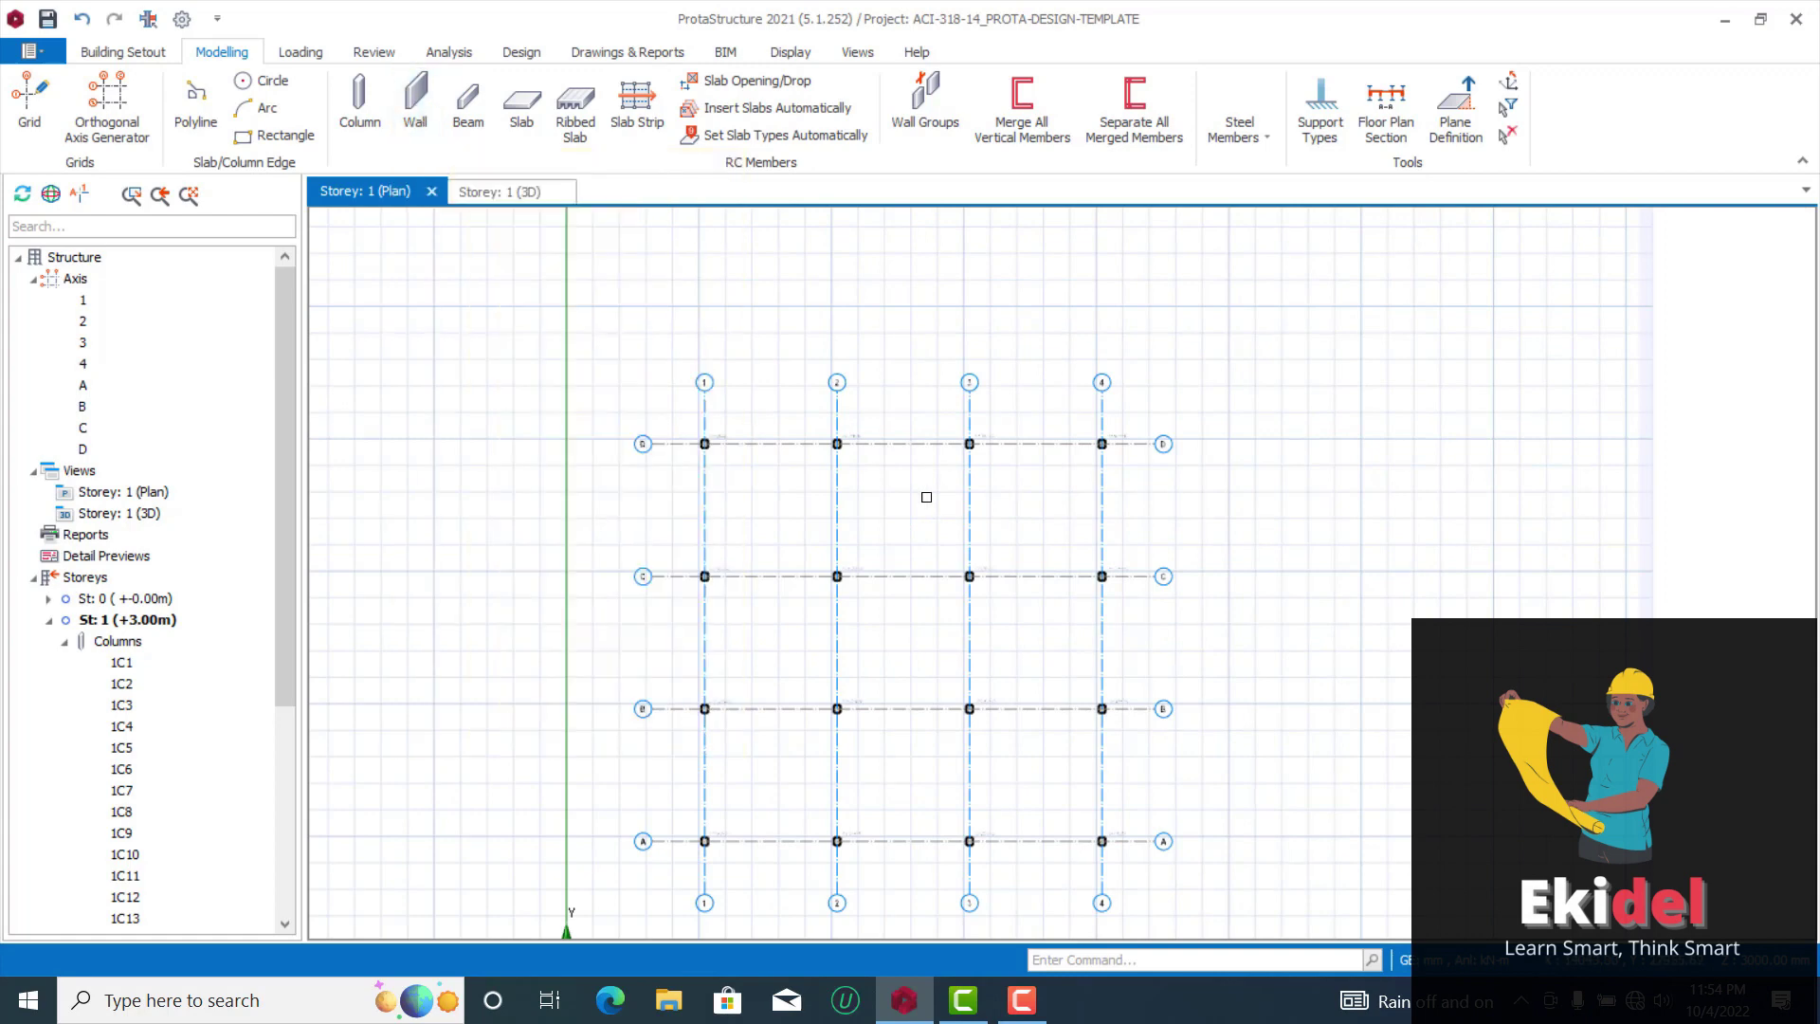
pyautogui.moveTo(917, 549); pyautogui.dragTo(898, 500, button='middle')
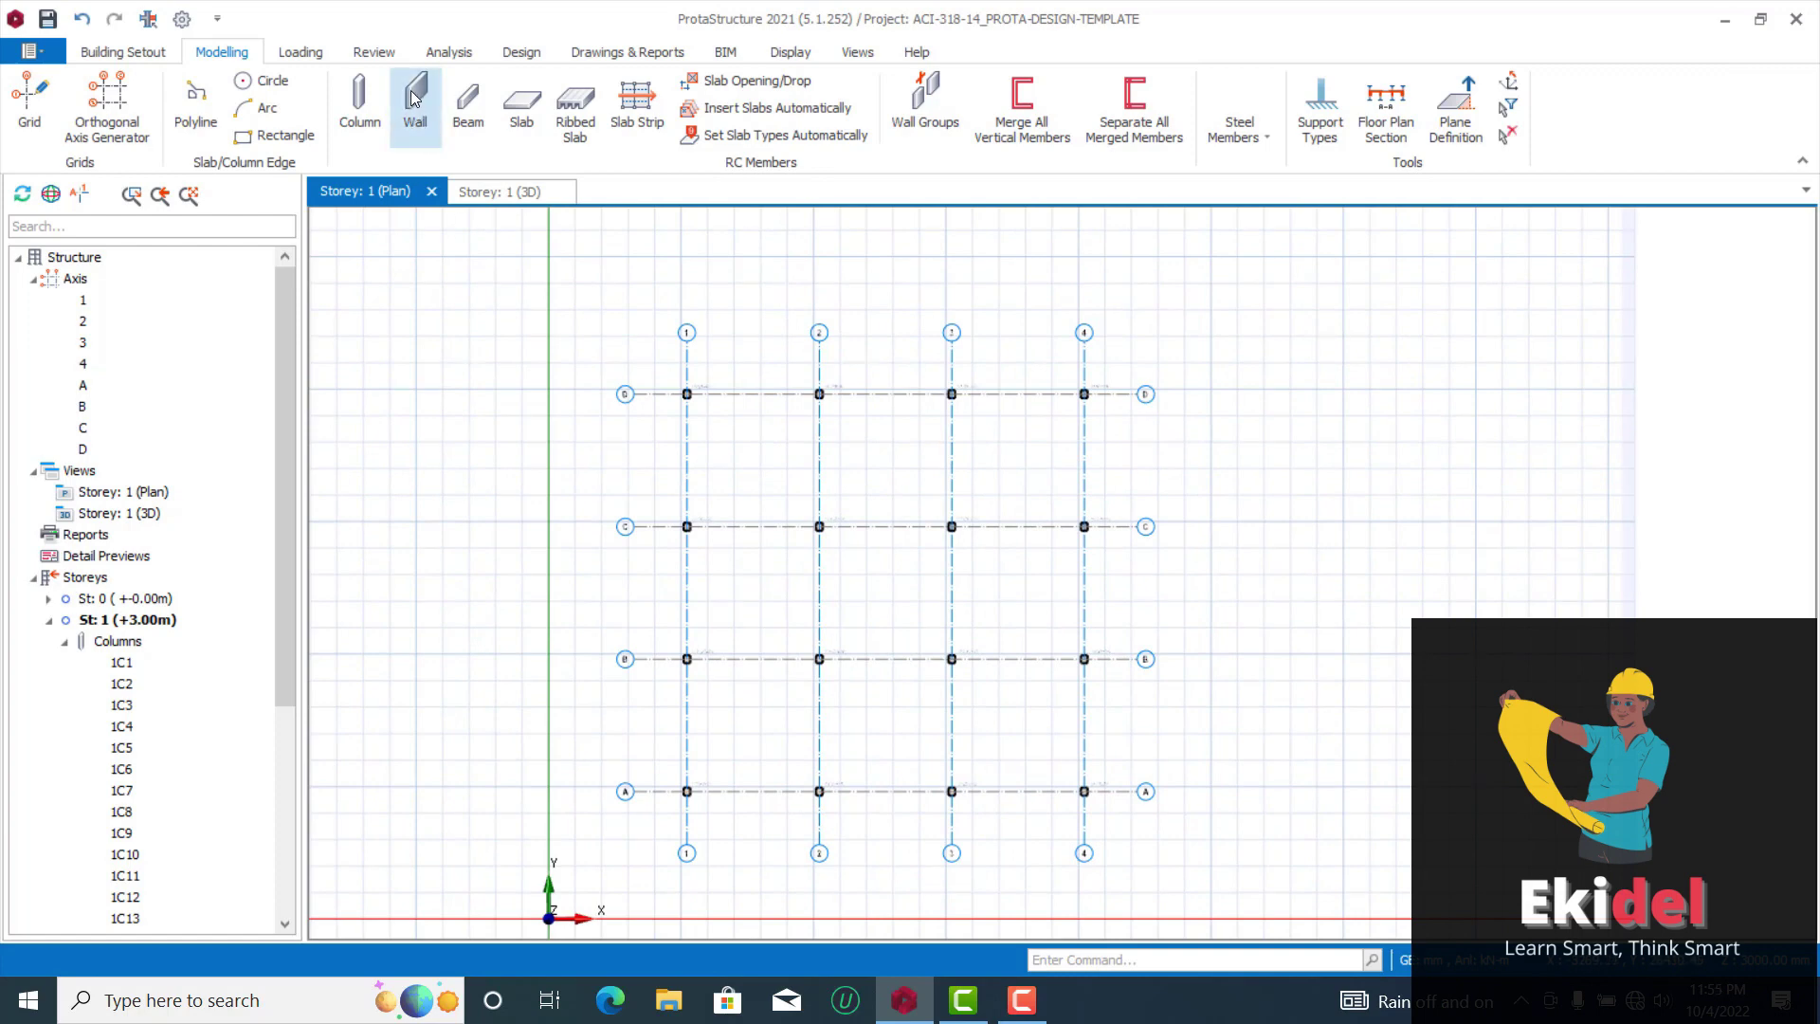
pyautogui.moveTo(736, 342); pyautogui.dragTo(734, 328, button='middle')
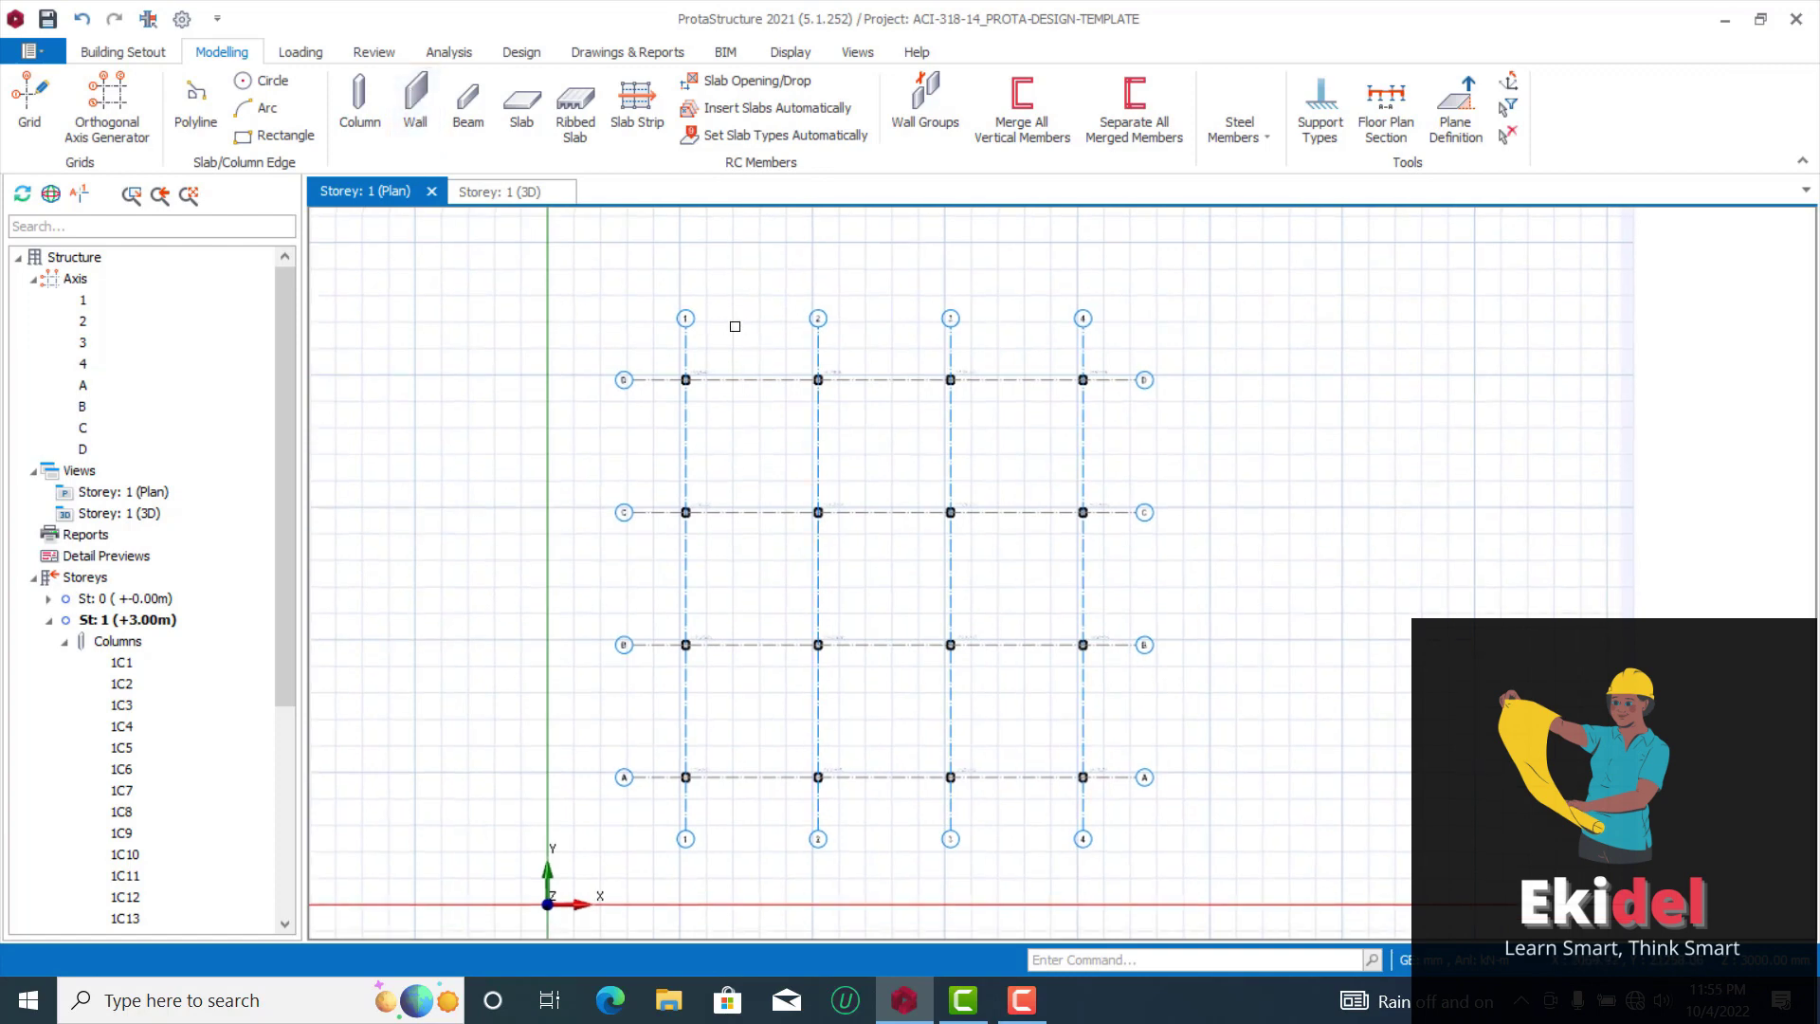
pyautogui.scroll(-1, 791, 340)
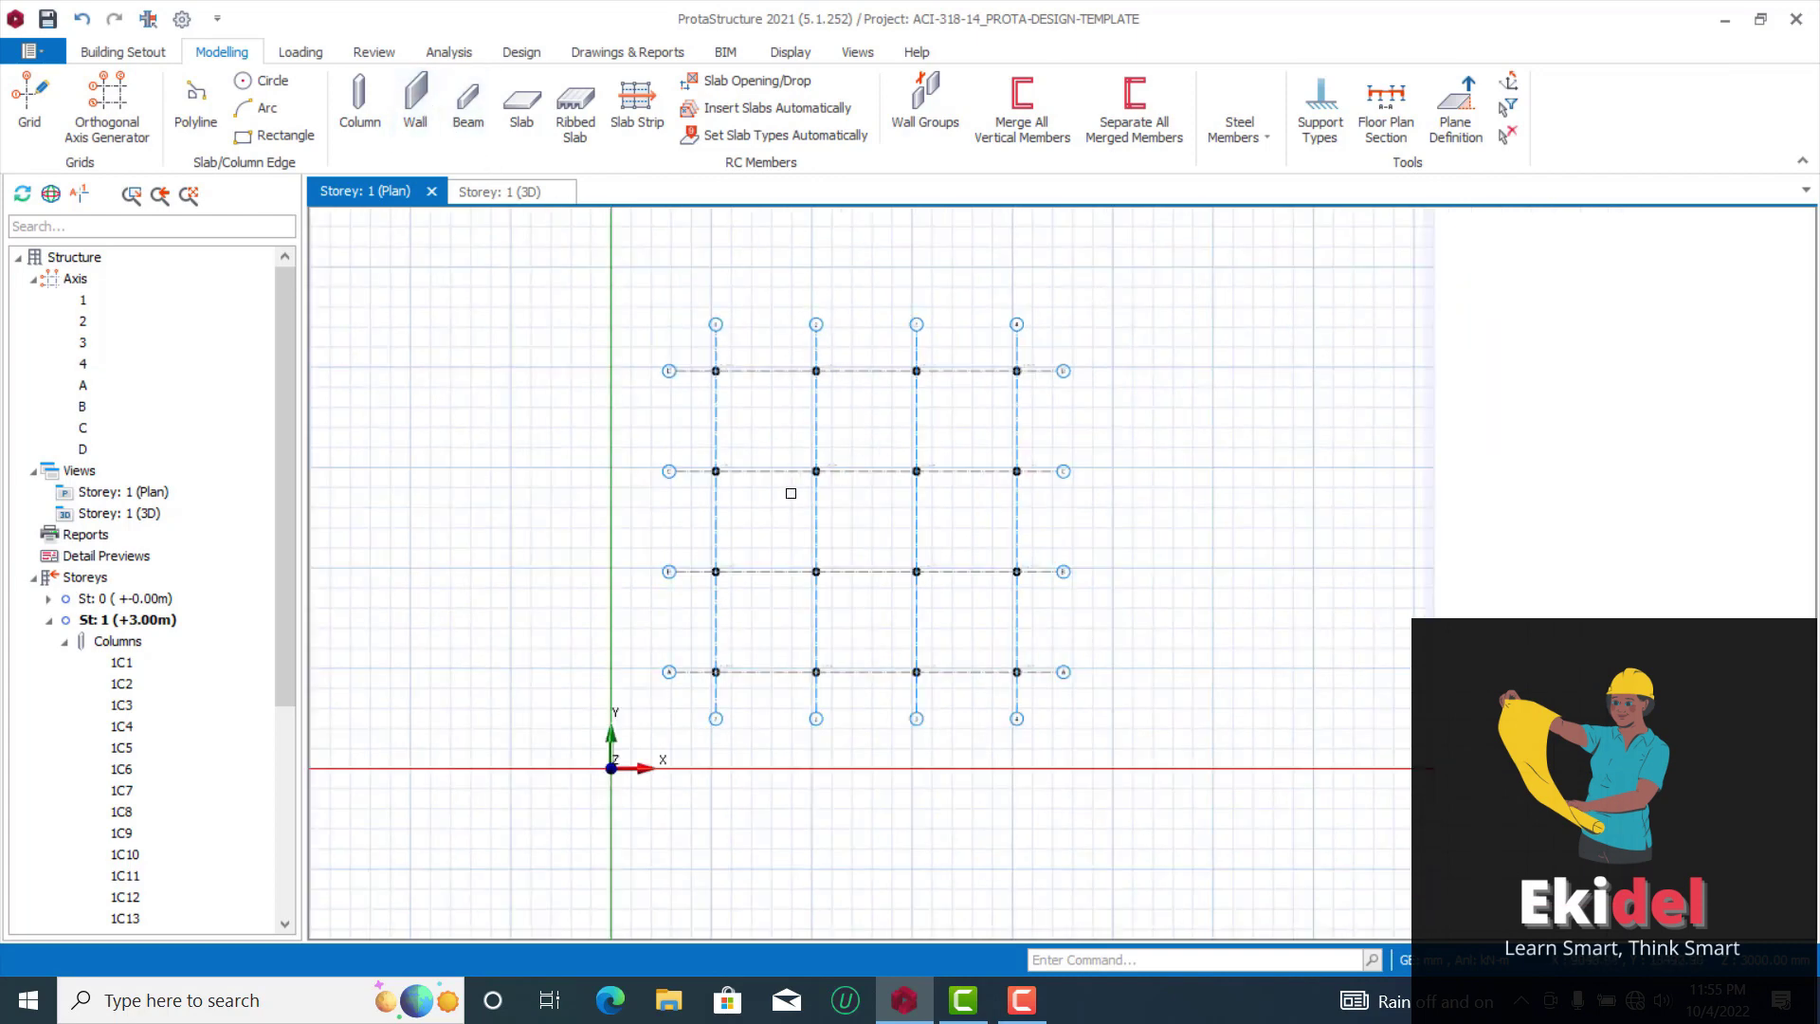
pyautogui.moveTo(764, 445); pyautogui.dragTo(750, 396, button='middle')
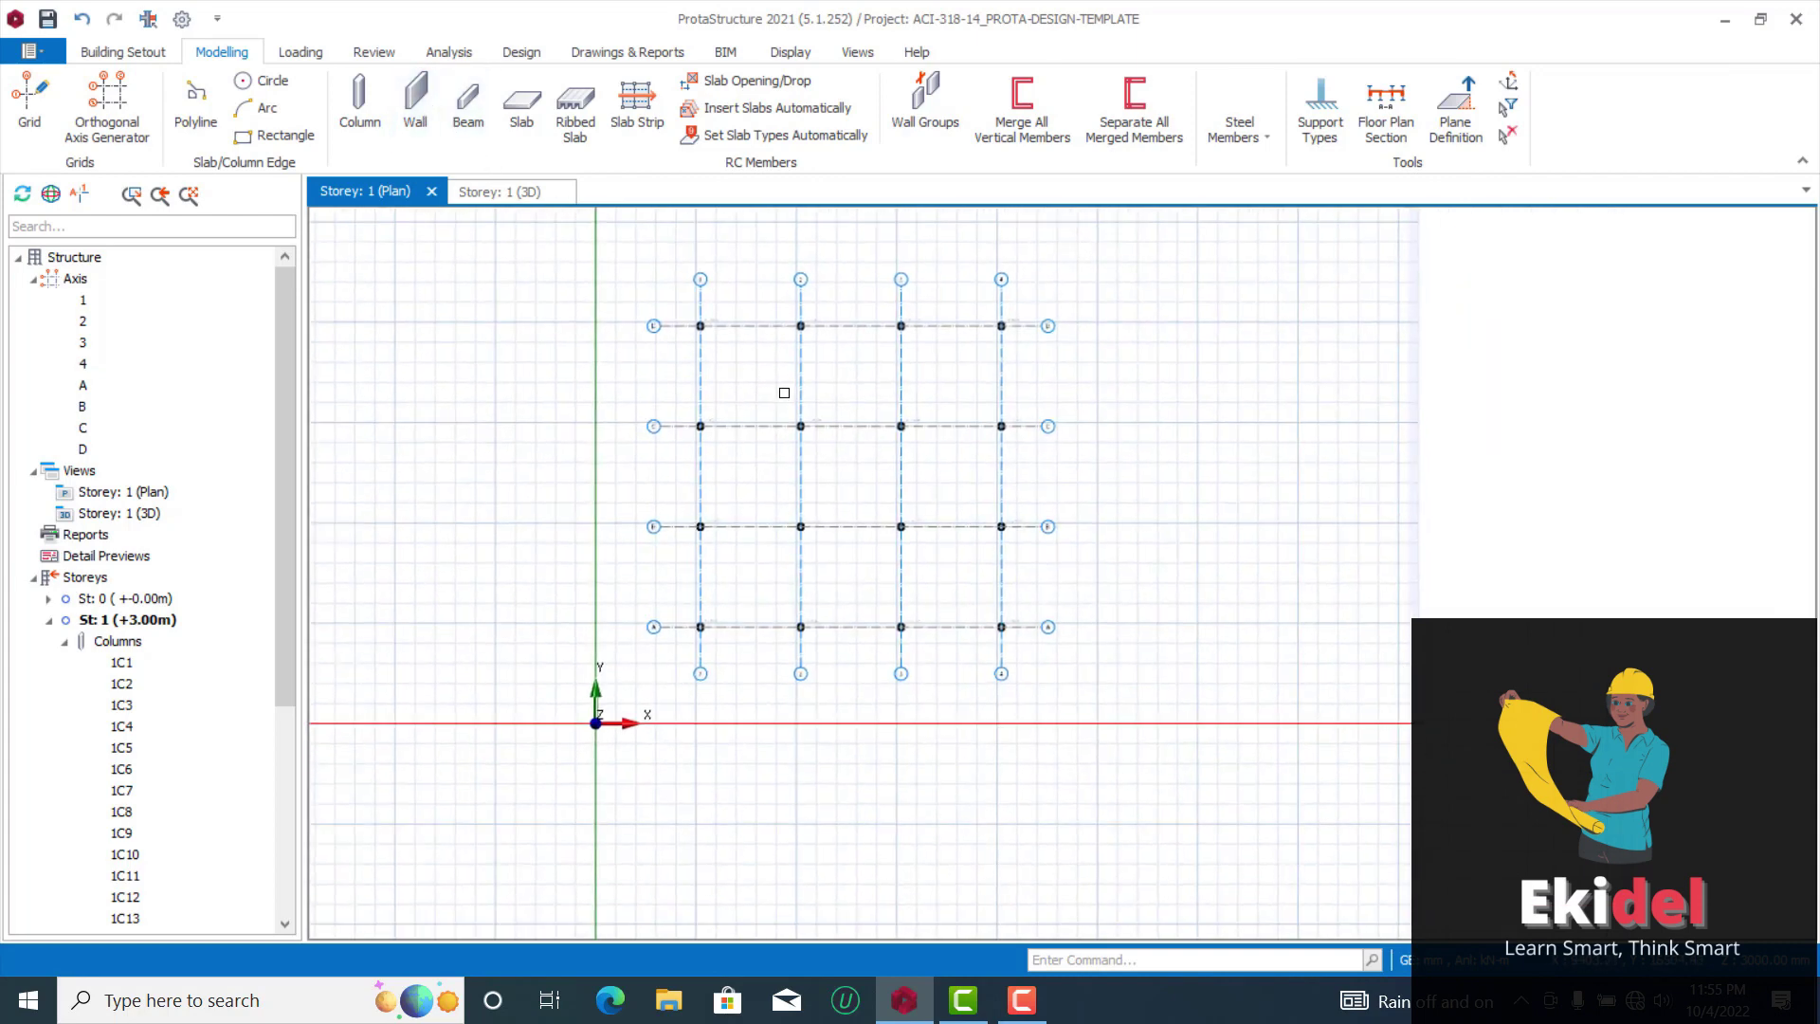
pyautogui.click(682, 307)
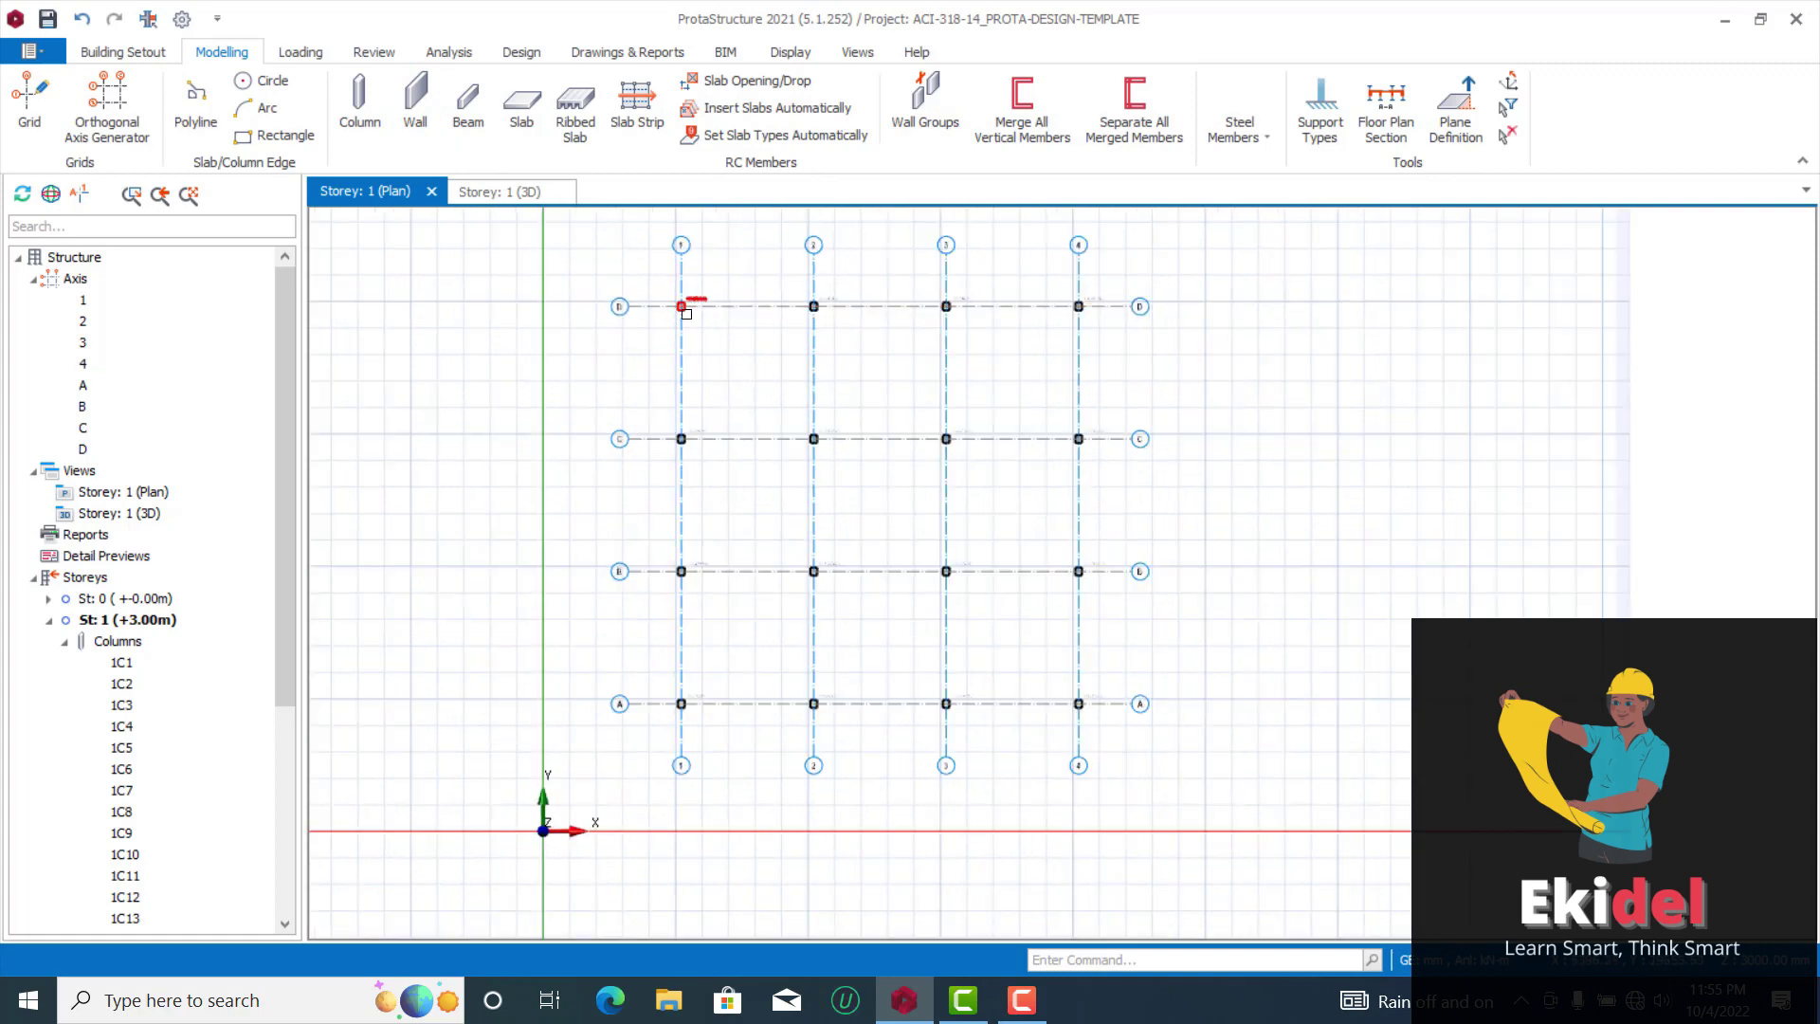
pyautogui.scroll(2, 703, 294)
pyautogui.moveTo(697, 303)
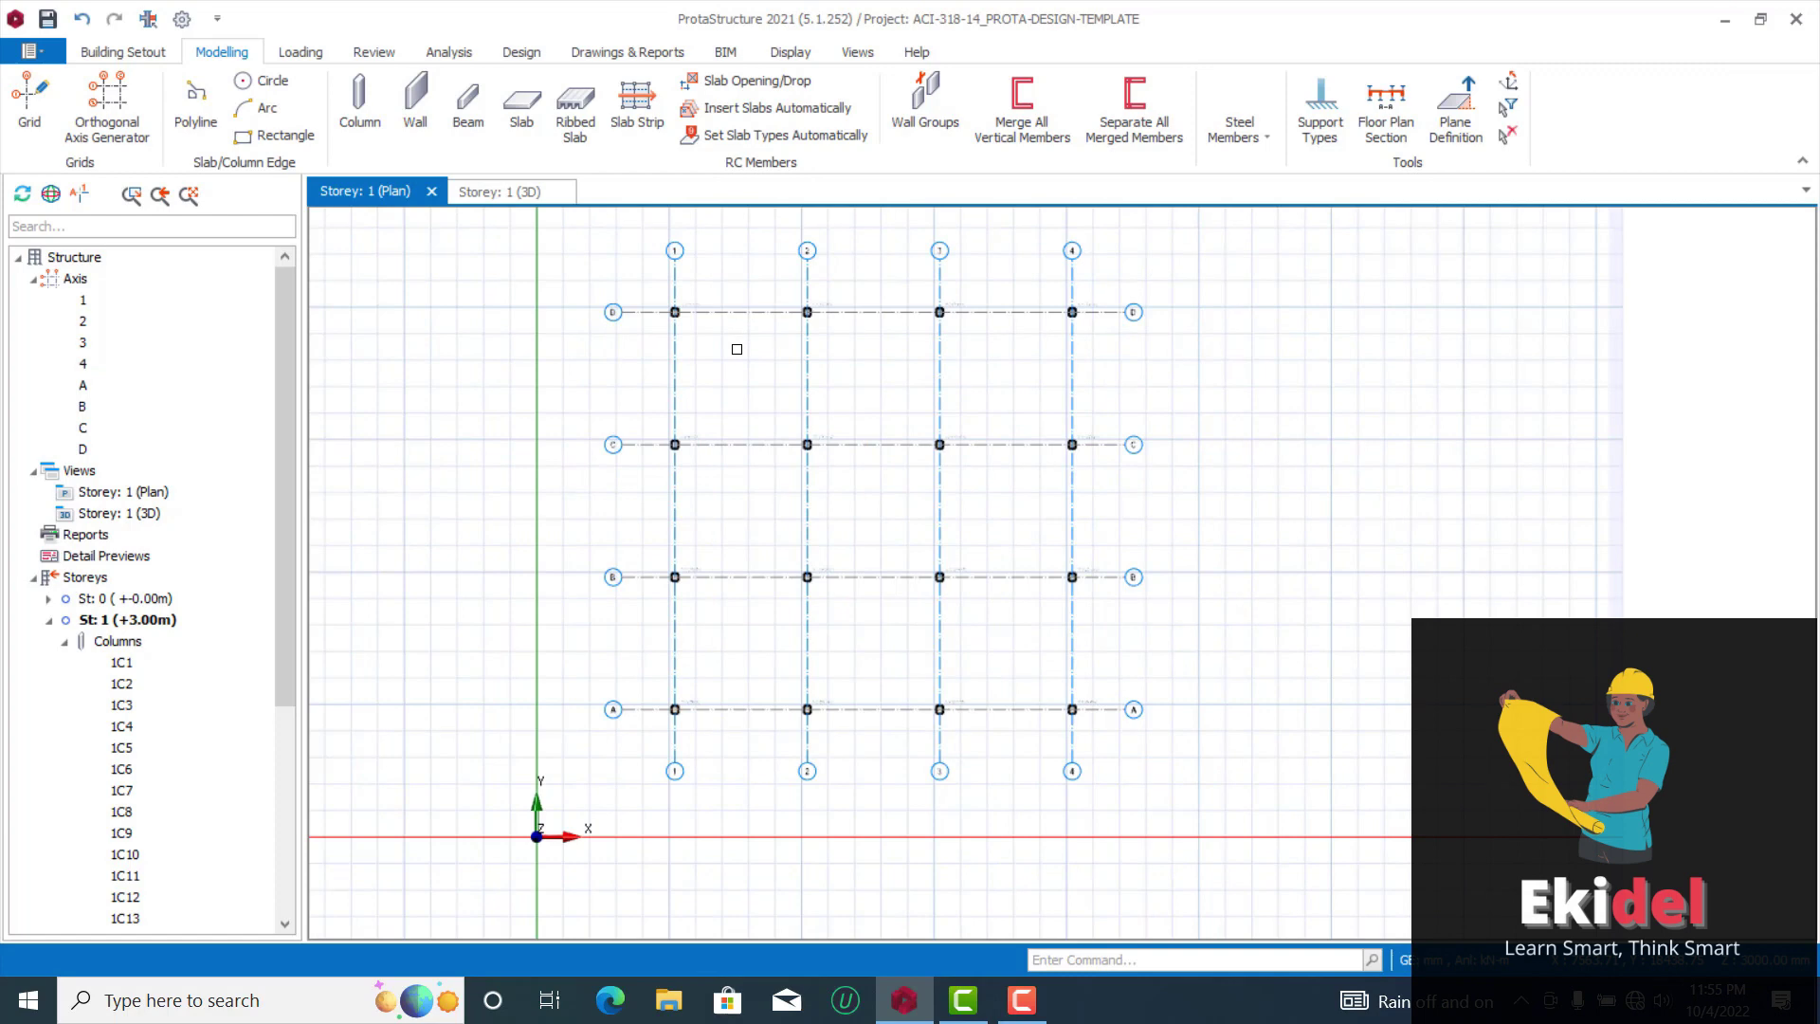
# Start inserting beams on storey 1 with the beam depth h set to 450 mm
pyautogui.click(465, 101)
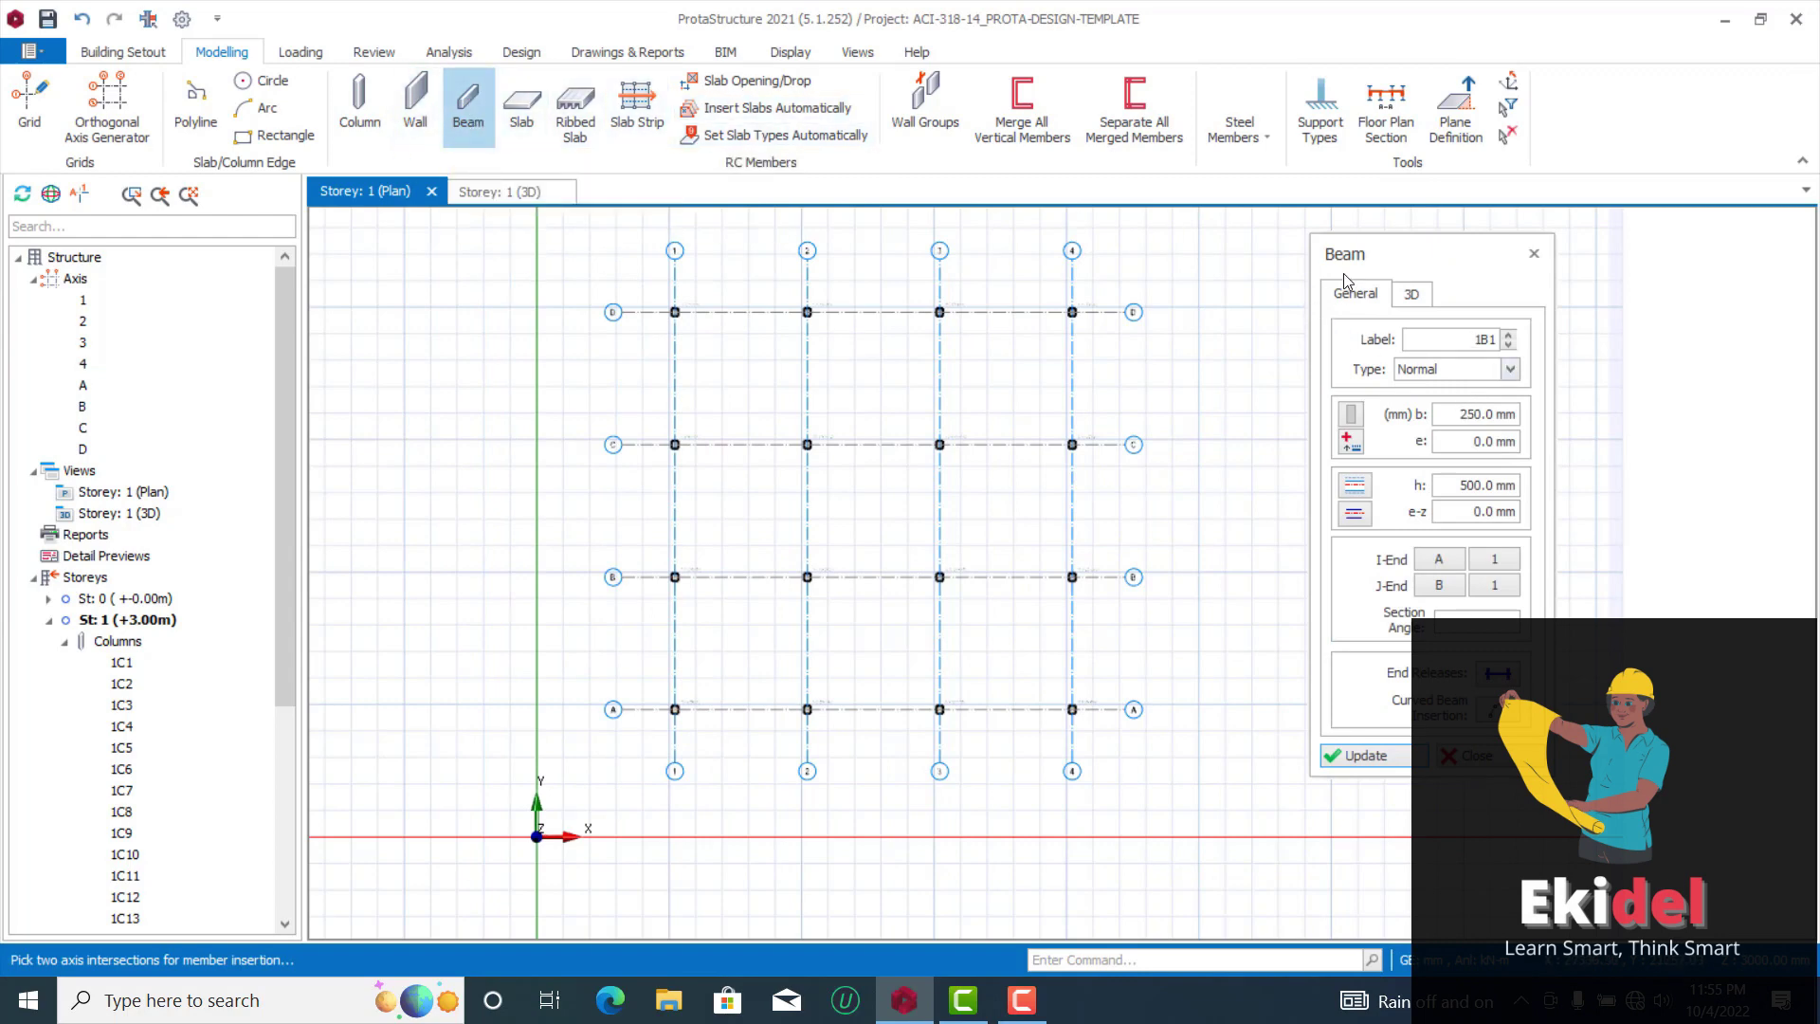
pyautogui.moveTo(1393, 263); pyautogui.dragTo(1237, 257)
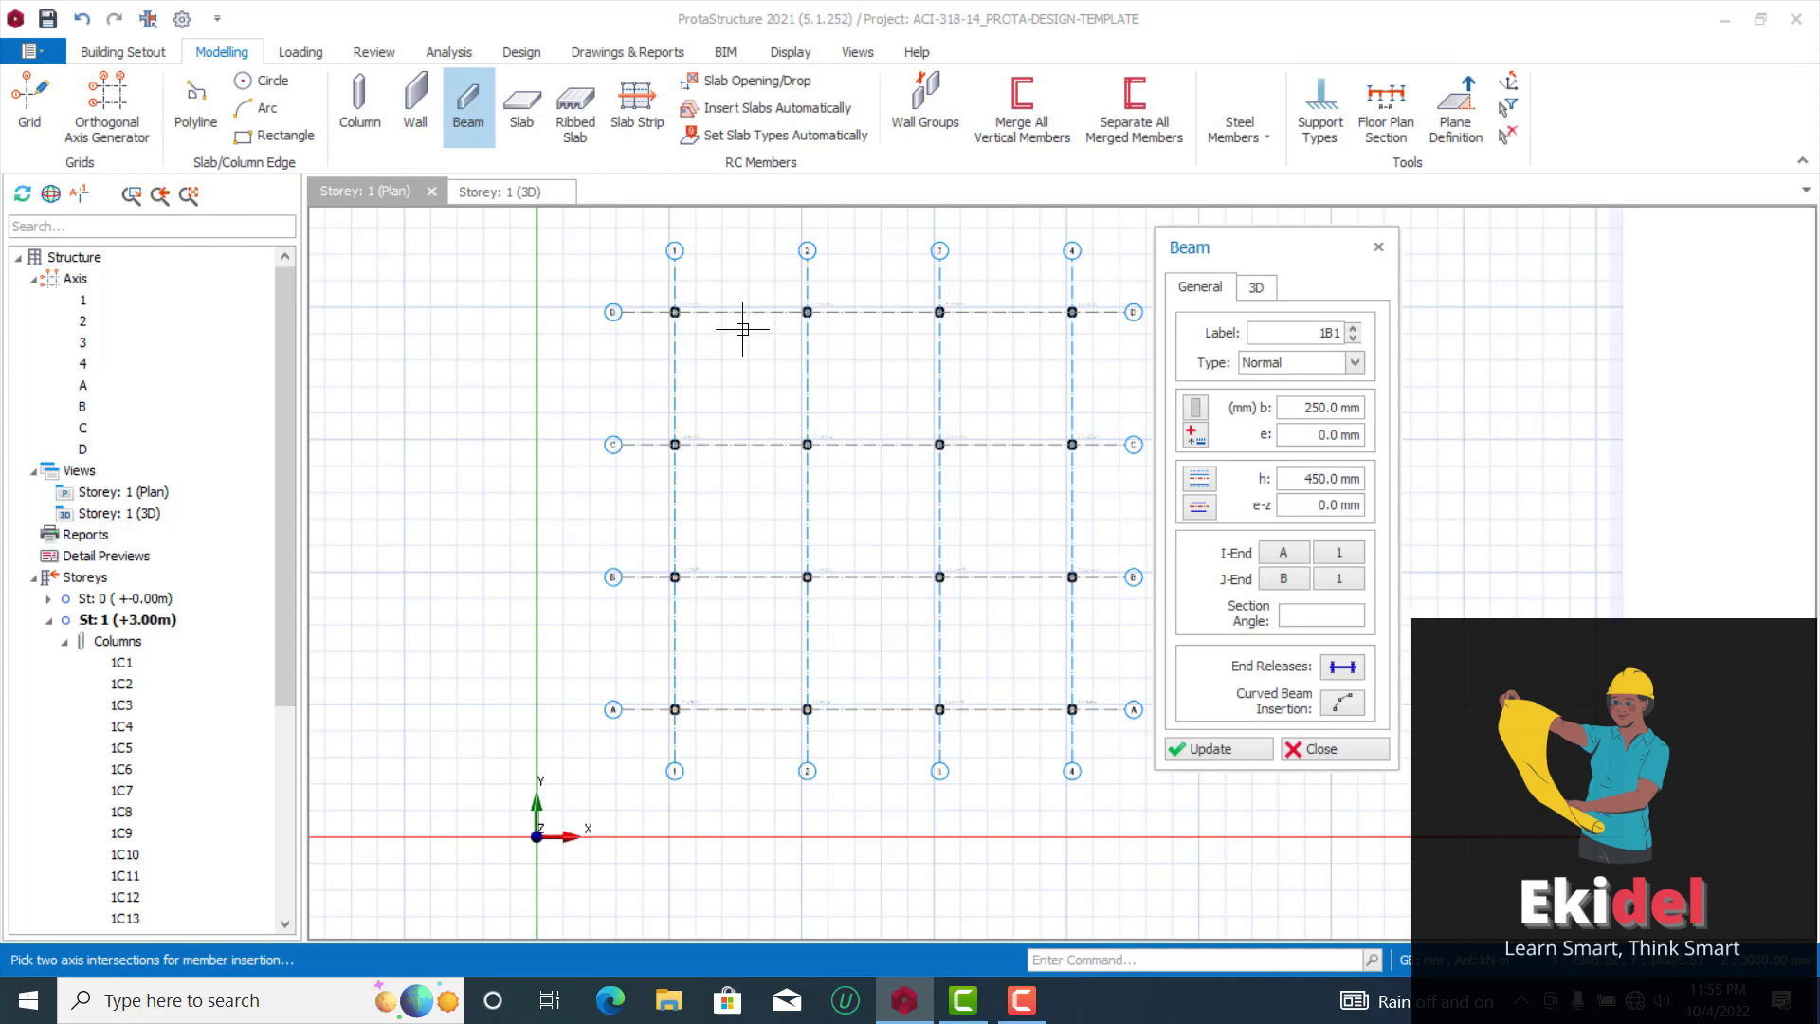
pyautogui.scroll(6, 651, 276)
pyautogui.scroll(-3, 568, 393)
pyautogui.scroll(-2, 628, 373)
pyautogui.scroll(4, 684, 394)
pyautogui.scroll(-1, 483, 425)
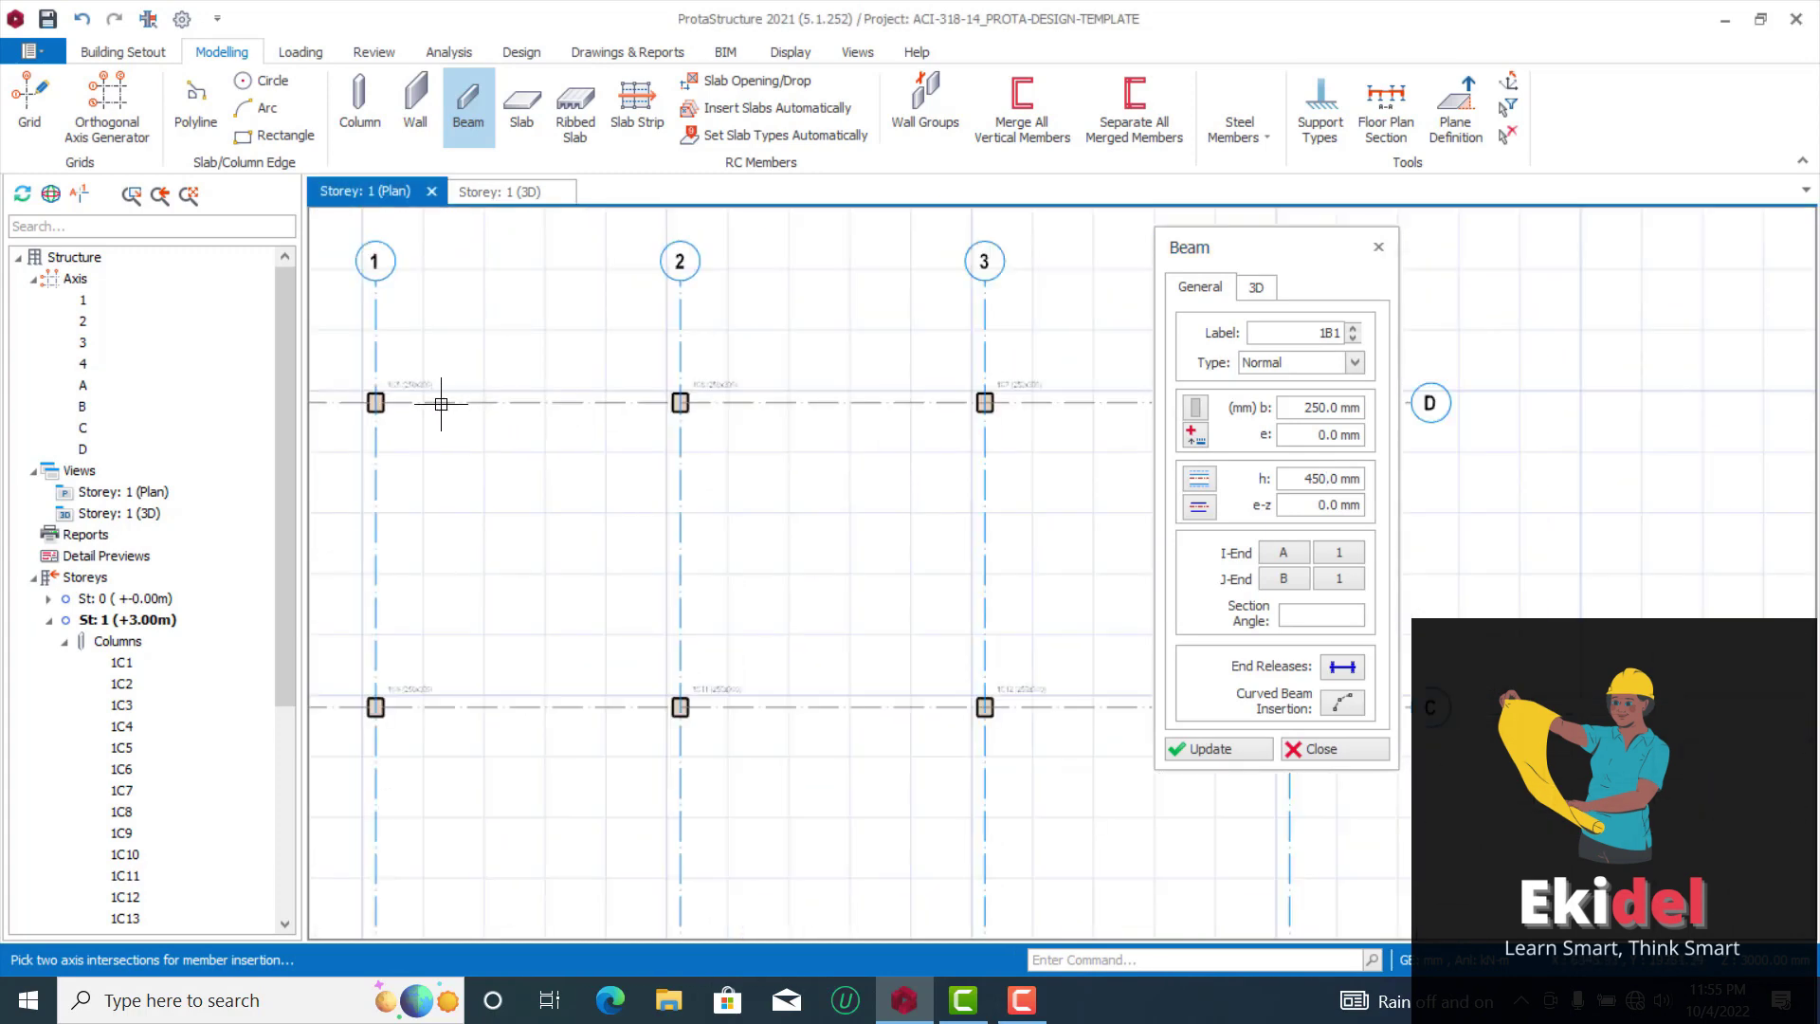
# Insert beams along axis D span by span from axis 1 through axes 2 and 3 to axis 4
pyautogui.click(374, 402)
pyautogui.click(680, 402)
pyautogui.click(985, 402)
pyautogui.scroll(-2, 573, 501)
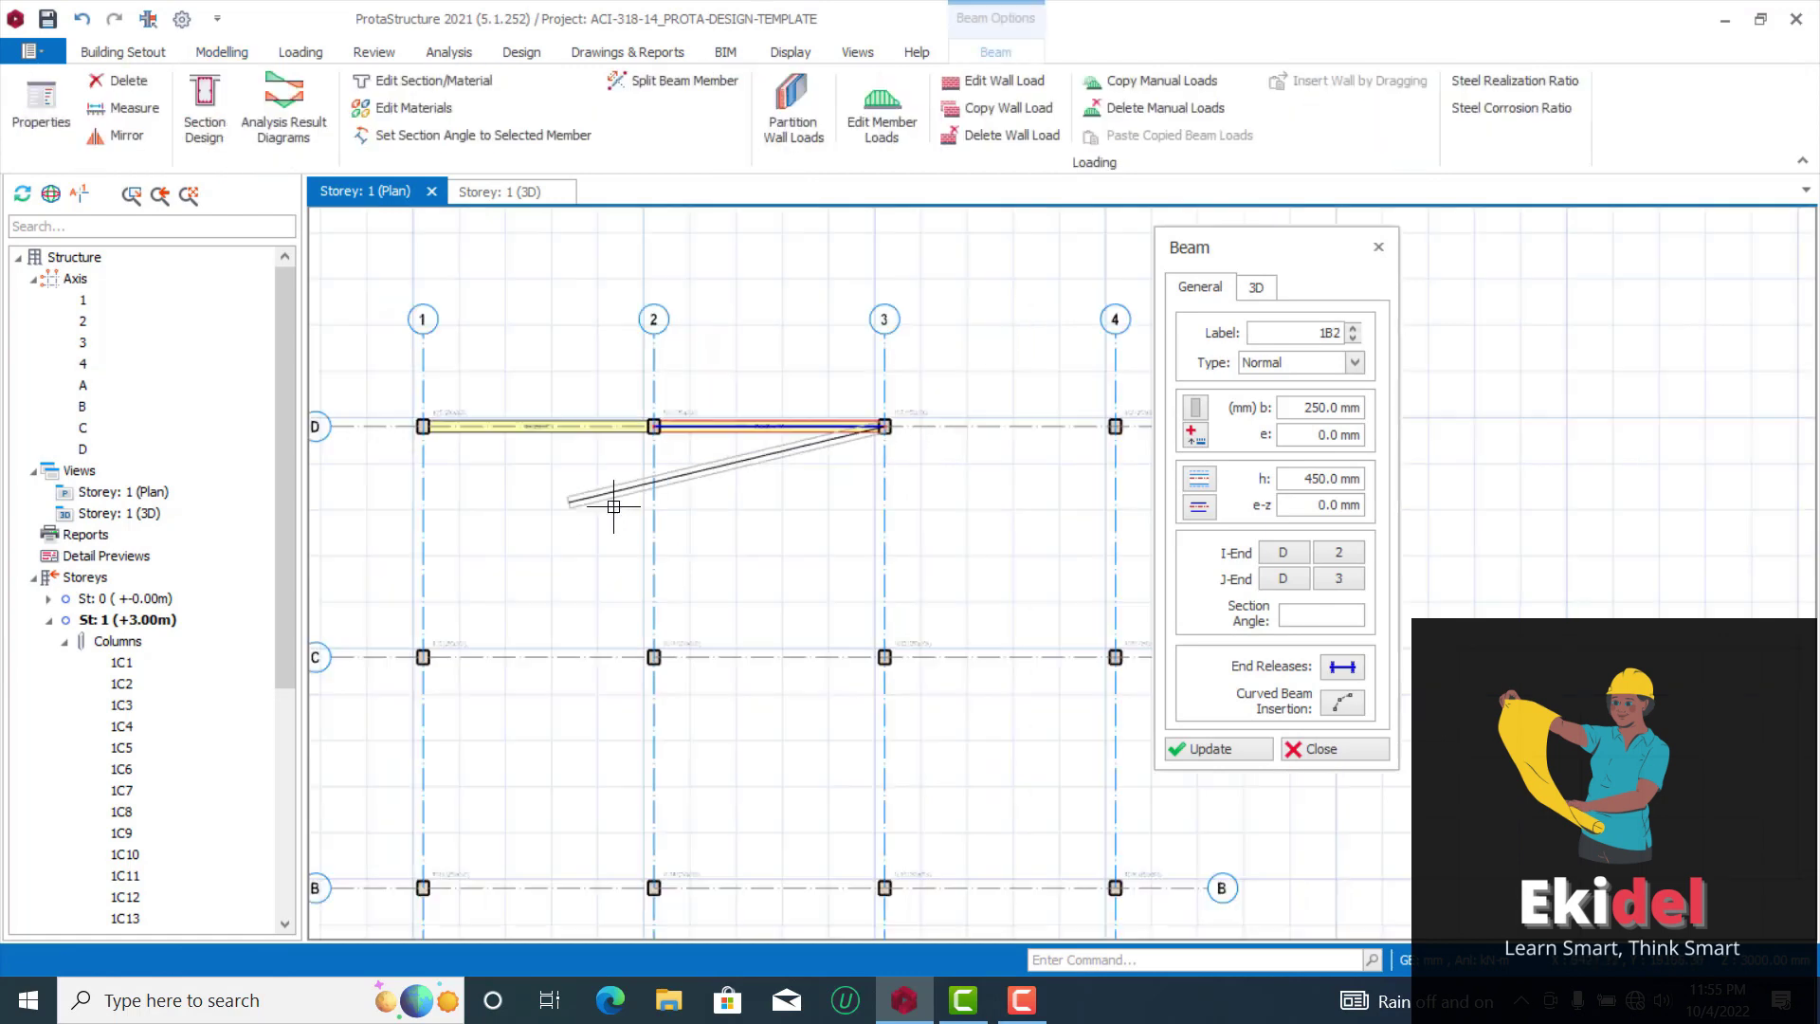
pyautogui.scroll(1, 1006, 465)
pyautogui.click(977, 436)
pyautogui.scroll(-3, 885, 379)
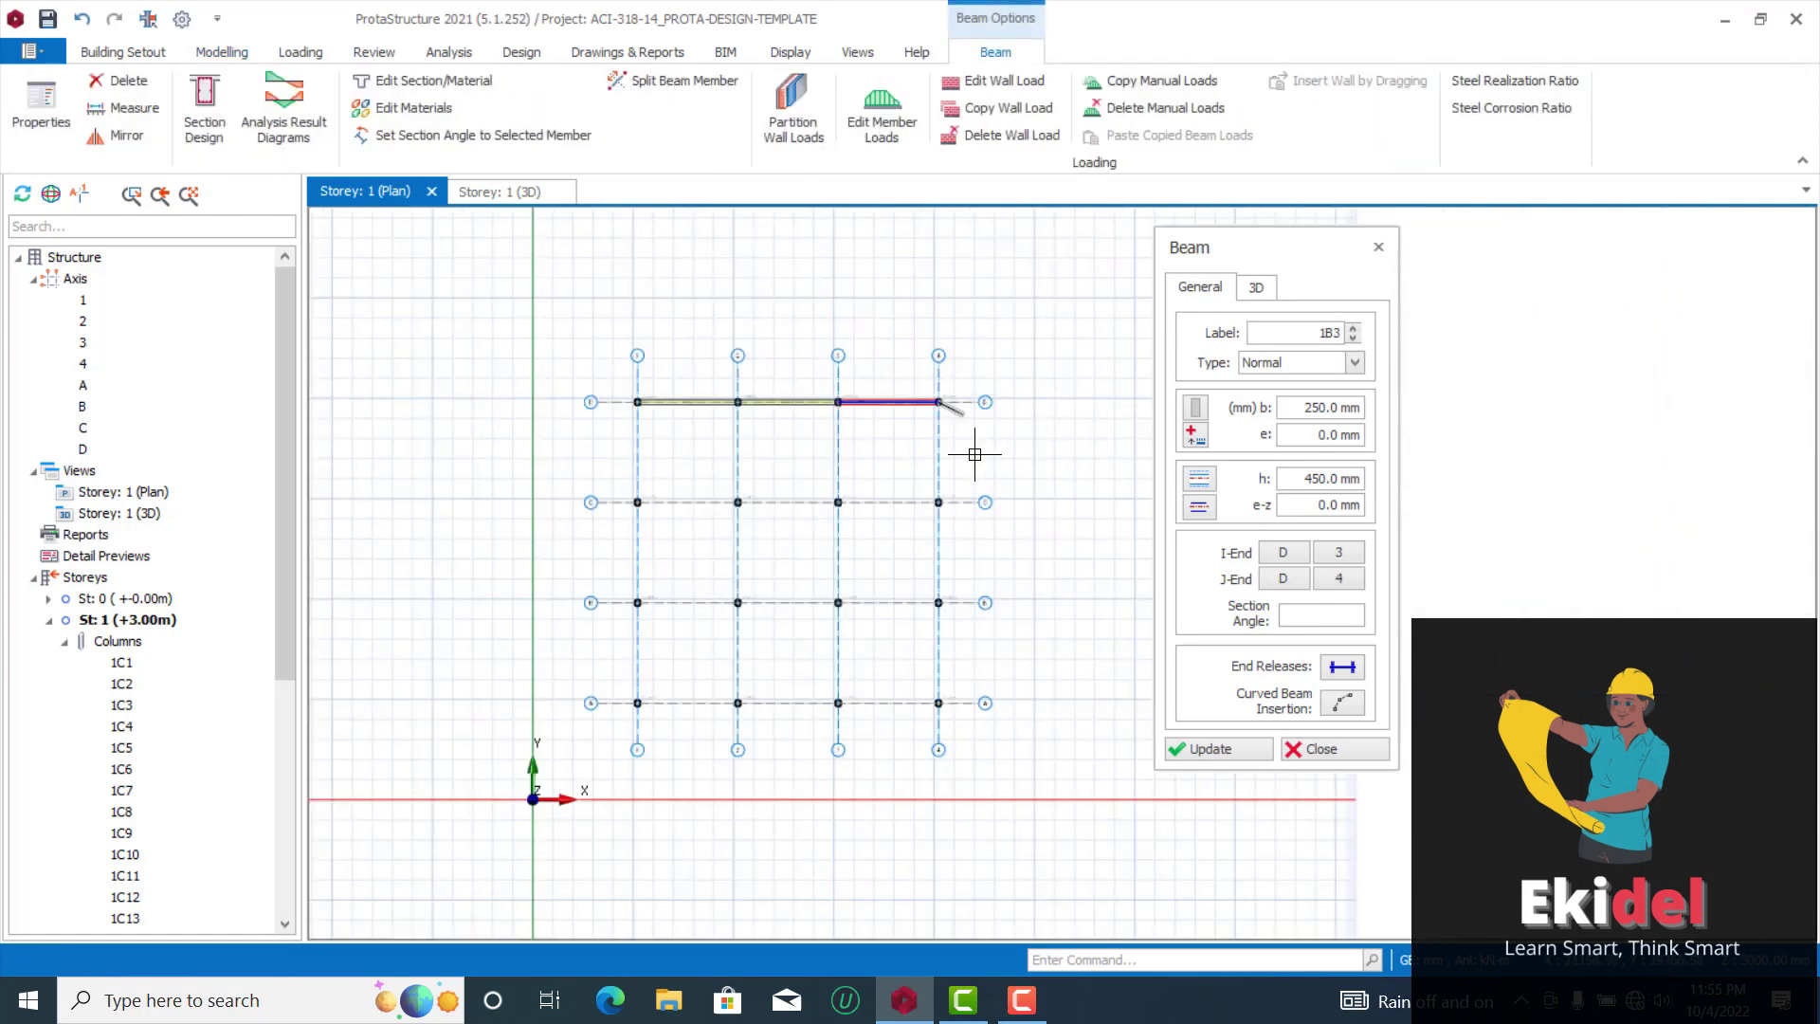
# Continue the beams along axis 4 from axis D to axis A and along axis A back to axis 1
pyautogui.scroll(1, 964, 668)
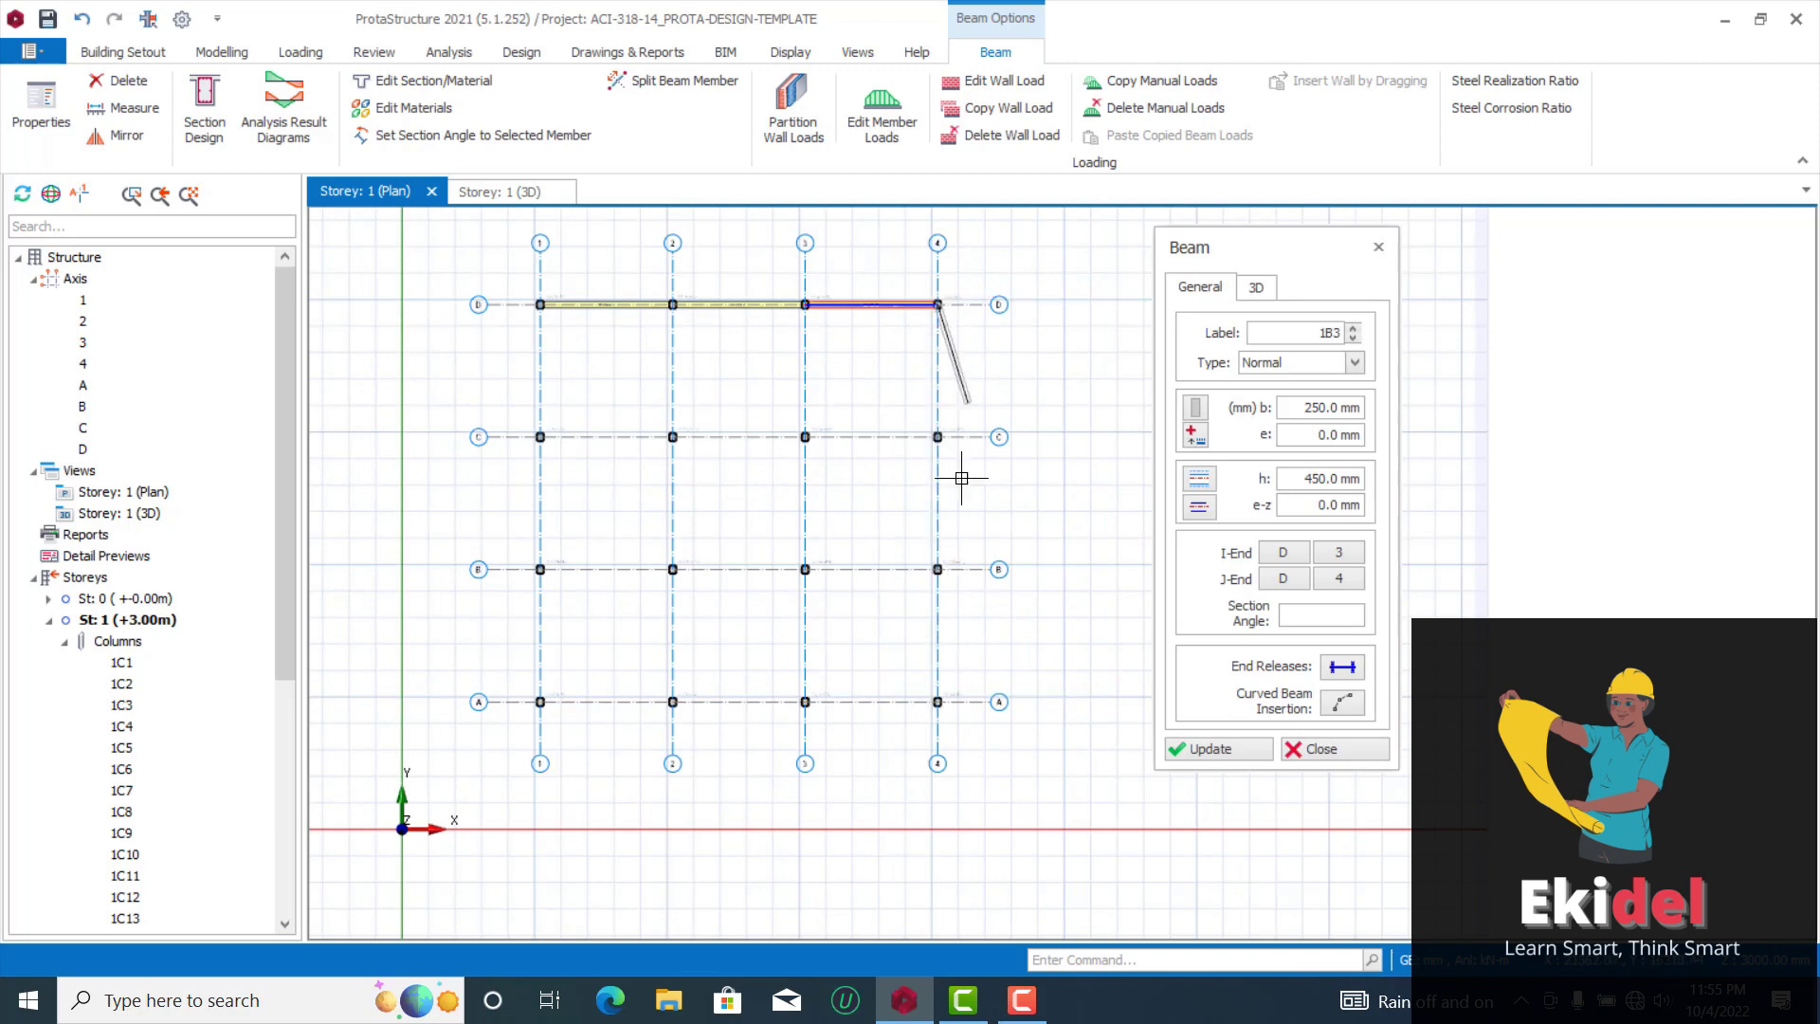
pyautogui.scroll(1, 949, 703)
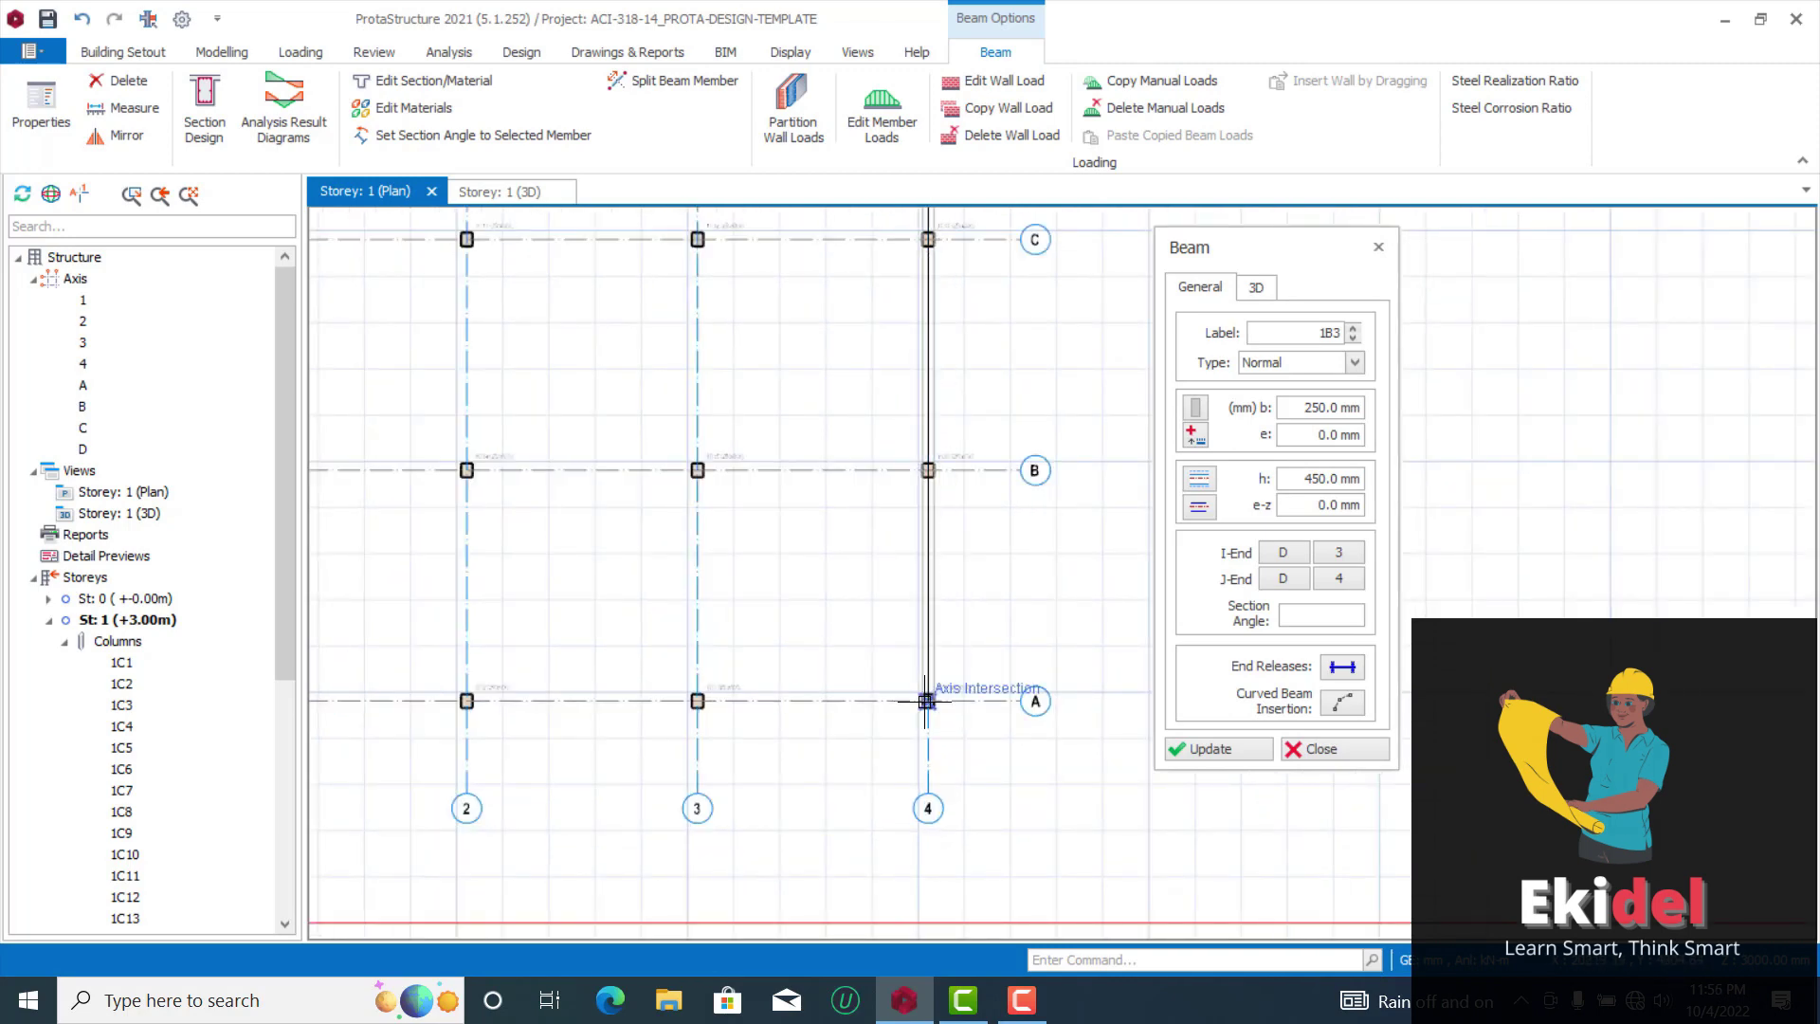
pyautogui.click(926, 701)
pyautogui.scroll(-1, 943, 357)
pyautogui.scroll(2, 952, 361)
pyautogui.scroll(-2, 952, 361)
pyautogui.scroll(2, 643, 581)
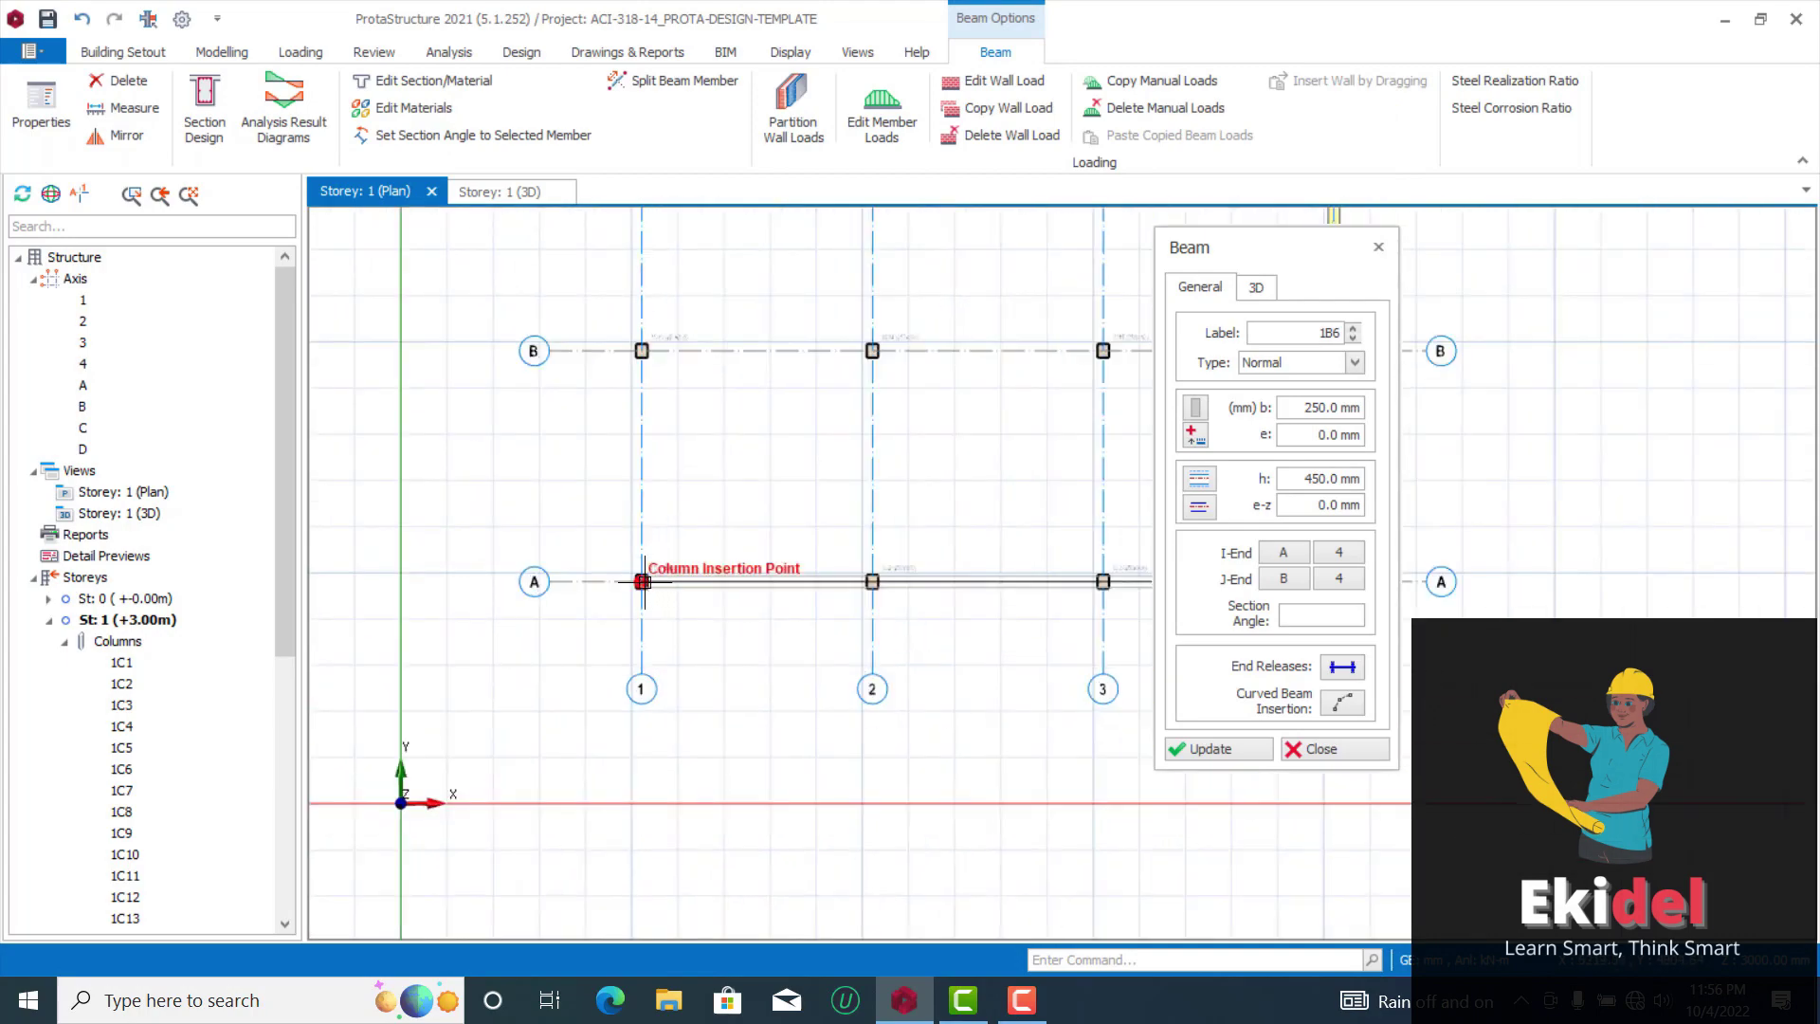
pyautogui.click(642, 581)
# Close the beam perimeter along axis 1 from axis A to axis D
pyautogui.scroll(-2, 772, 670)
pyautogui.scroll(1, 722, 332)
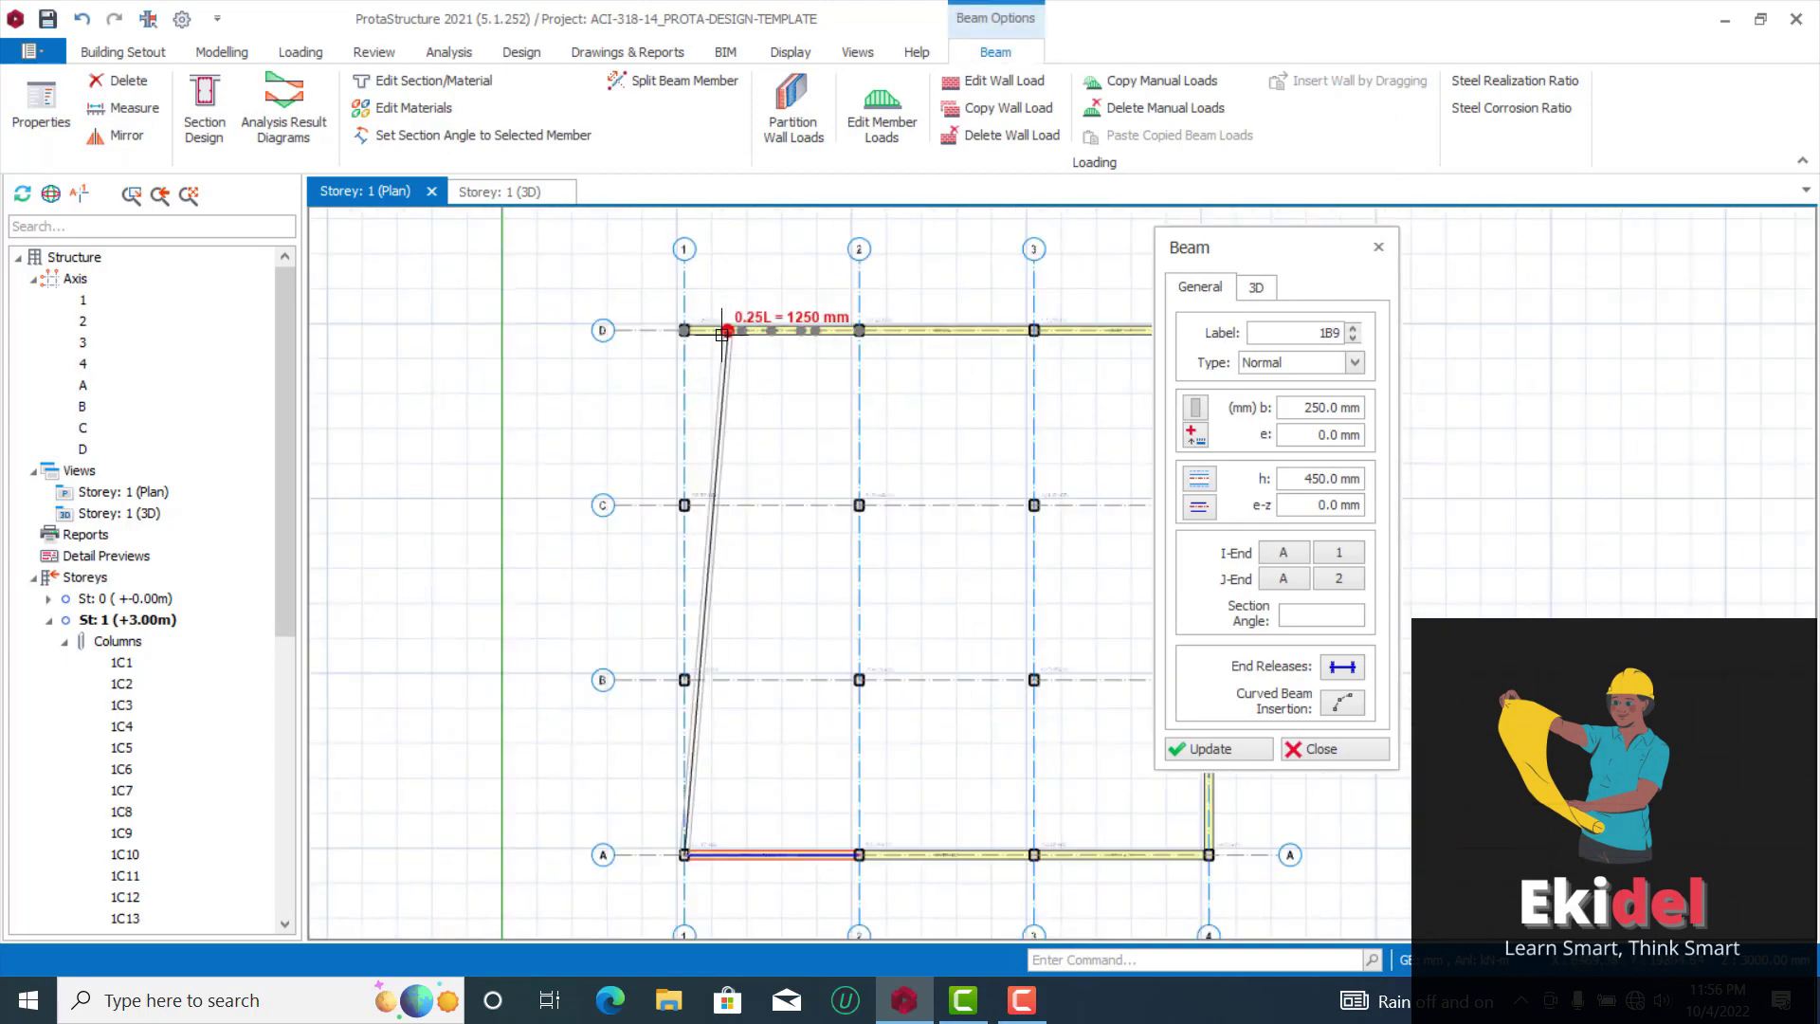
pyautogui.click(684, 330)
pyautogui.scroll(1, 705, 332)
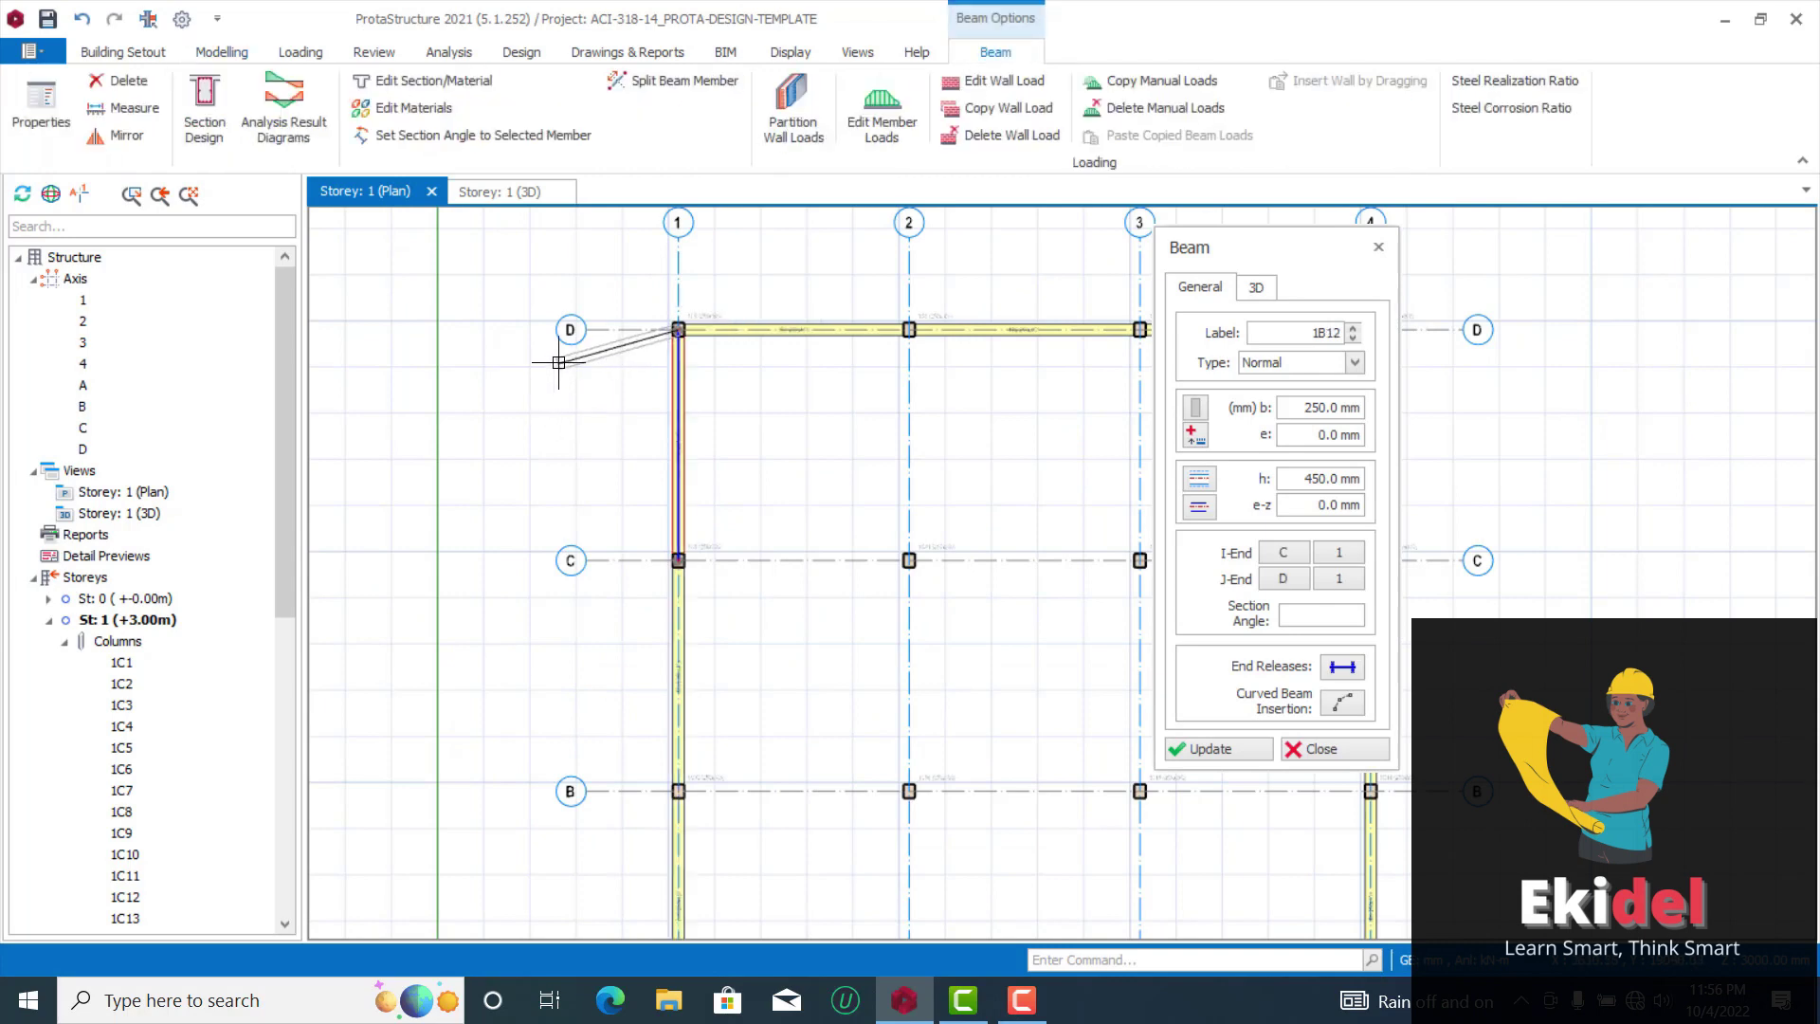
# Insert interior beams along axes 2 and 3, each in one run from axis D to axis A
pyautogui.scroll(-2, 559, 363)
pyautogui.click(706, 357)
pyautogui.click(709, 877)
pyautogui.click(884, 355)
pyautogui.click(882, 877)
pyautogui.press('Escape')
# Insert interior beams along axis C in one run from axis 1 to axis 4
pyautogui.click(532, 528)
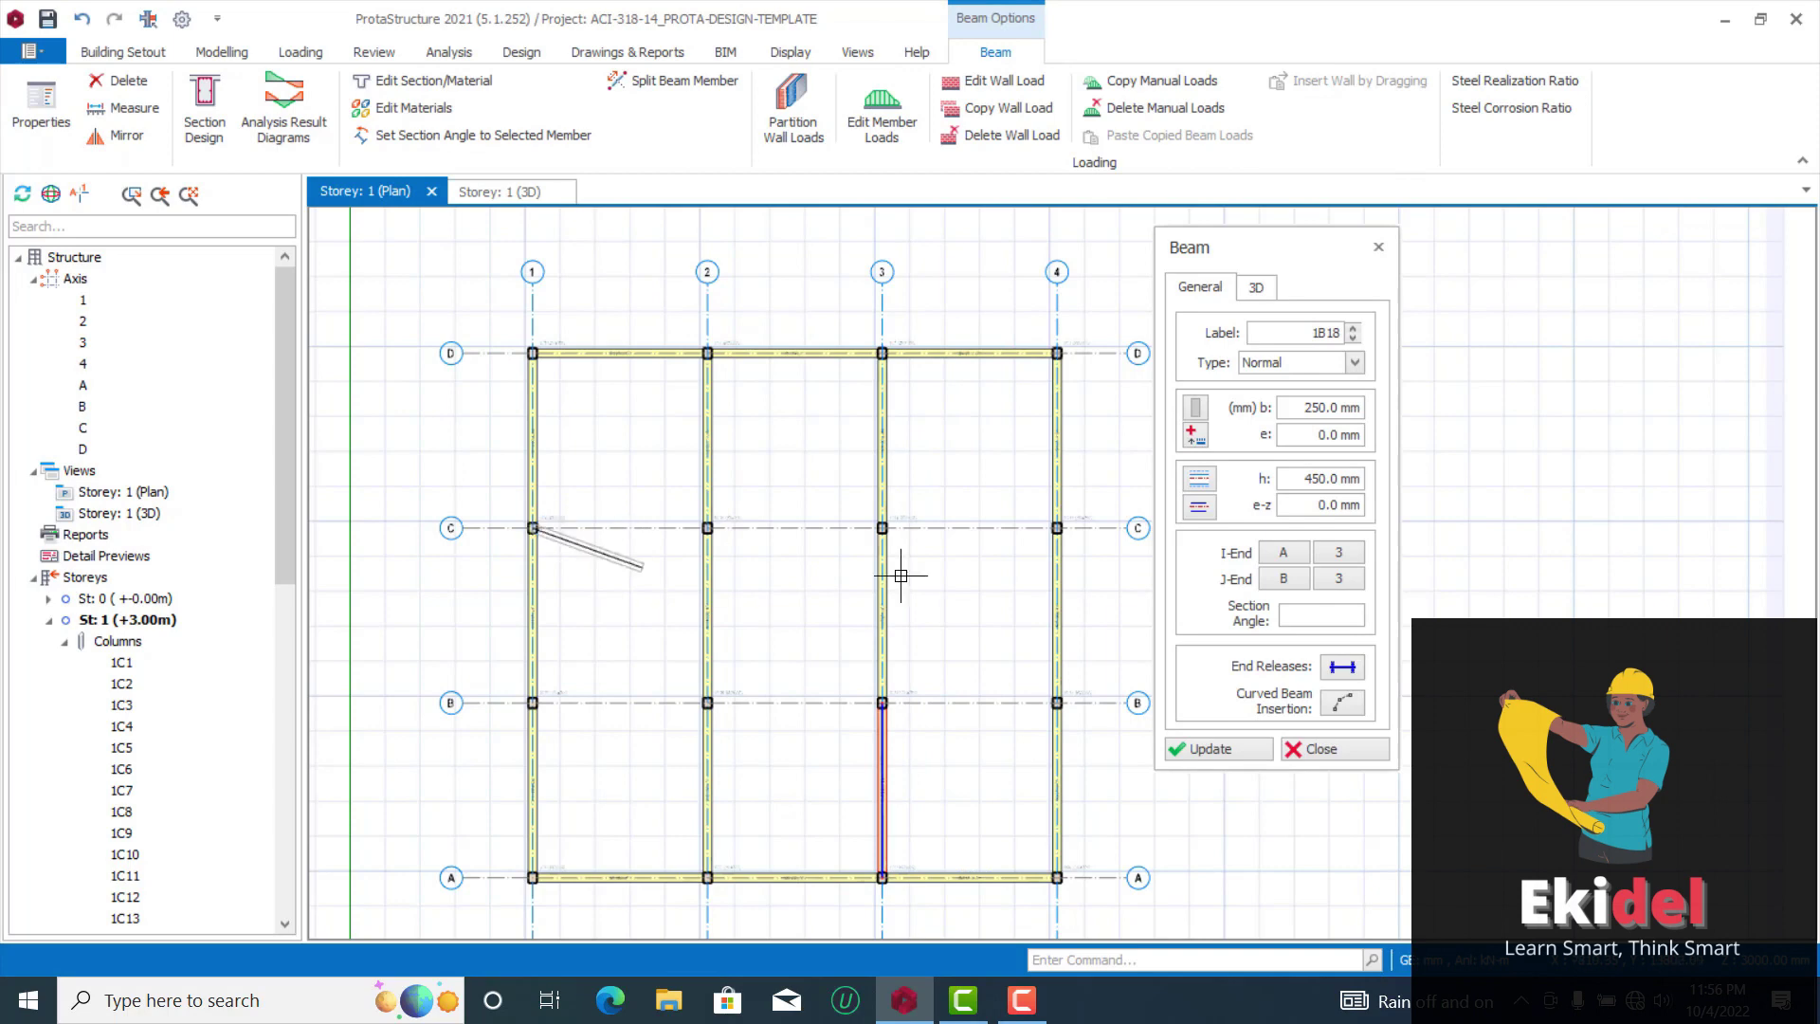
pyautogui.click(1057, 528)
pyautogui.press('Escape')
pyautogui.scroll(1, 589, 720)
pyautogui.scroll(-1, 381, 633)
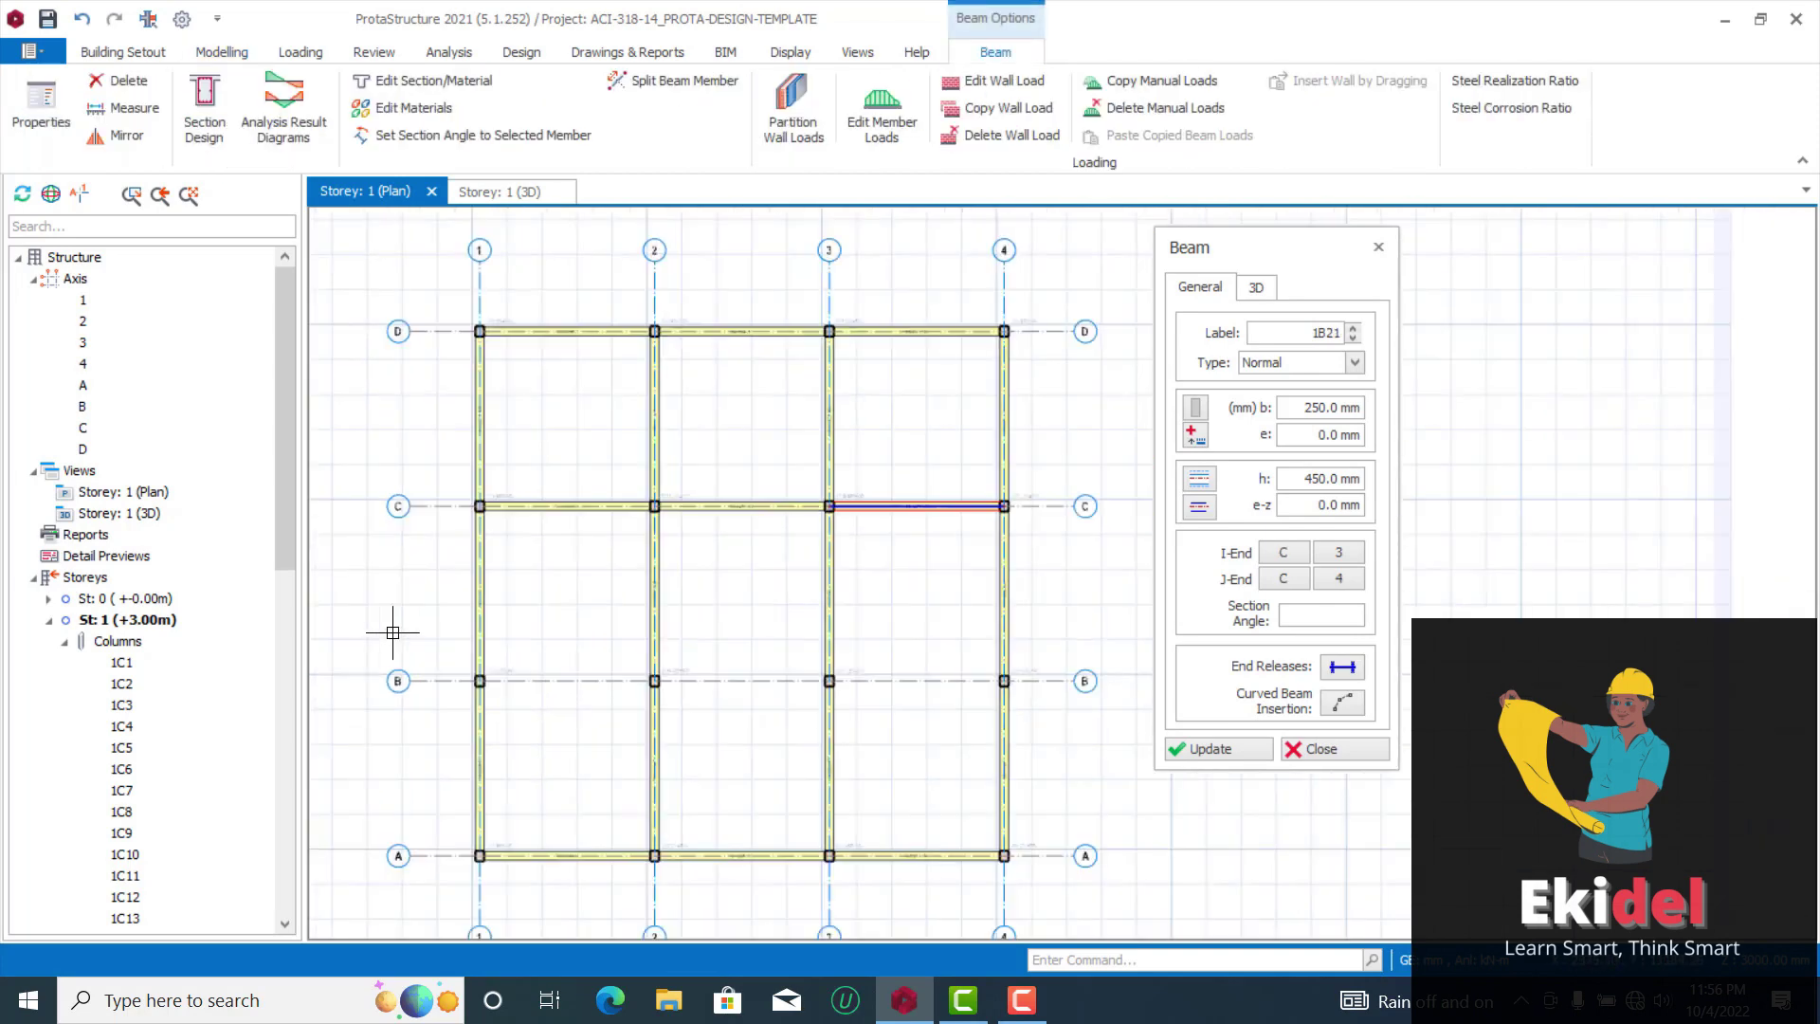
# Insert interior beams along axis B in one run from axis 1 to axis 4
pyautogui.scroll(1, 480, 680)
pyautogui.click(479, 680)
pyautogui.scroll(-2, 479, 680)
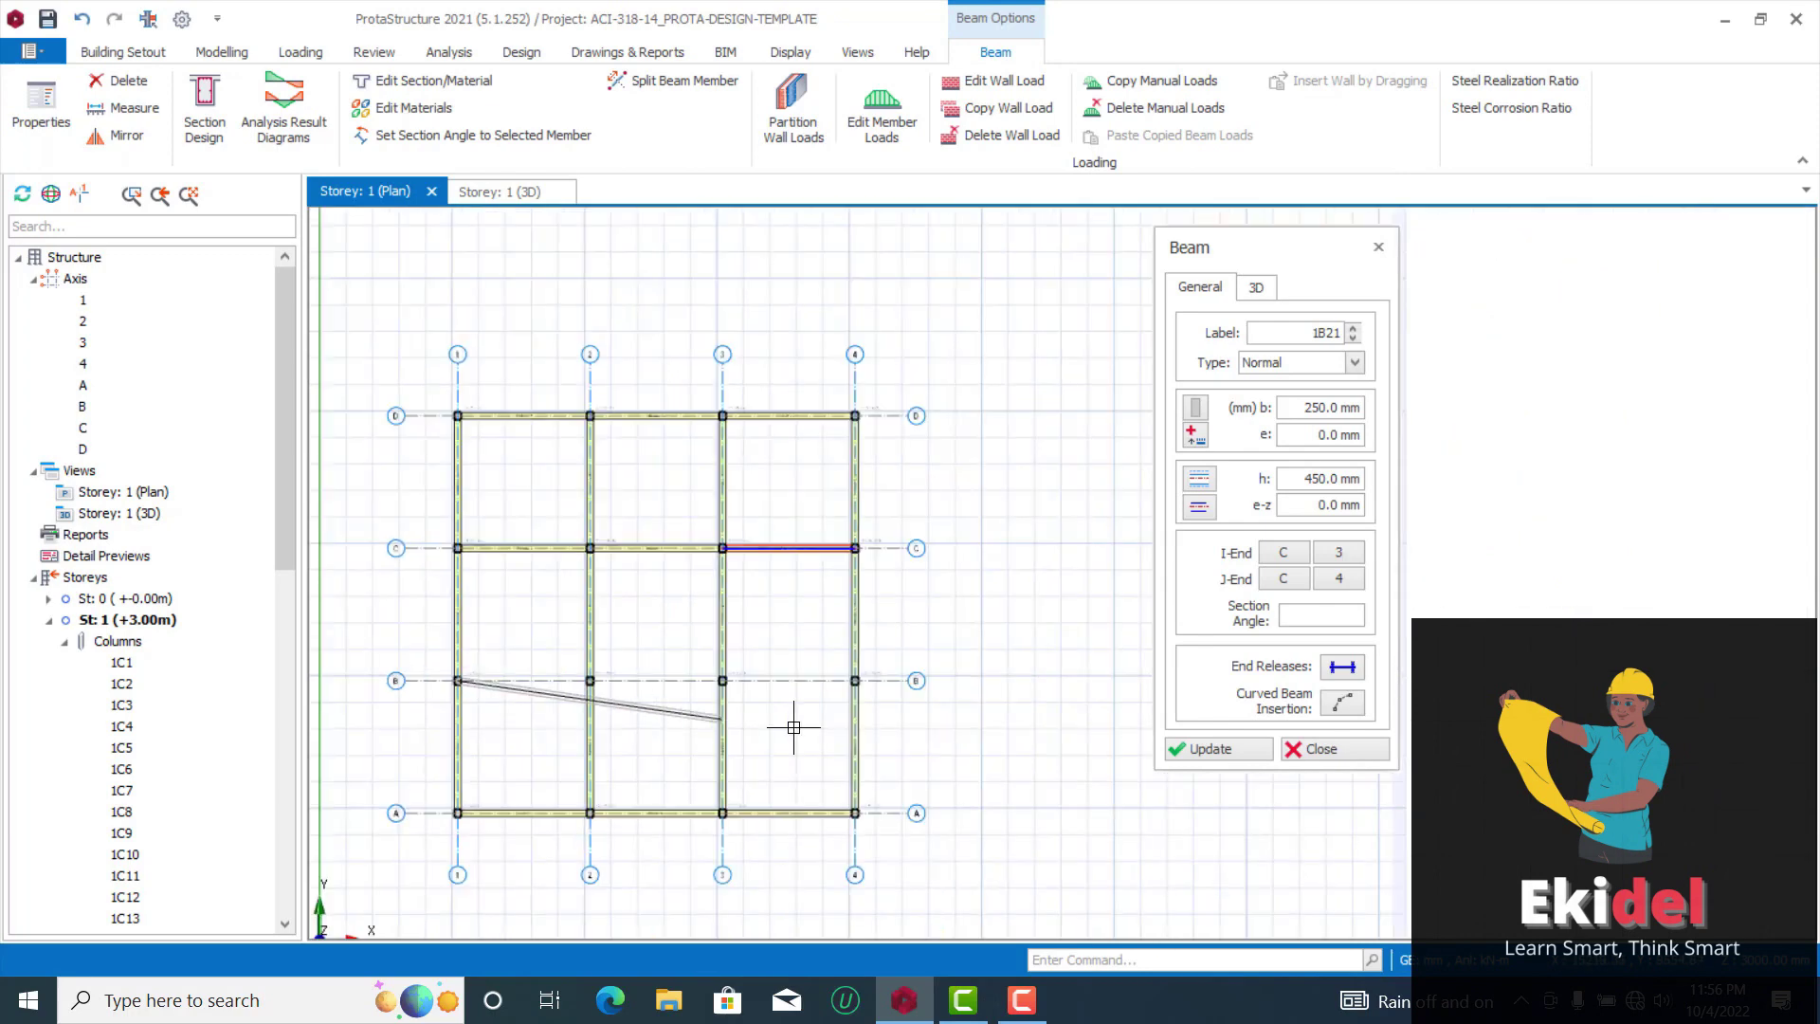
pyautogui.scroll(1, 819, 689)
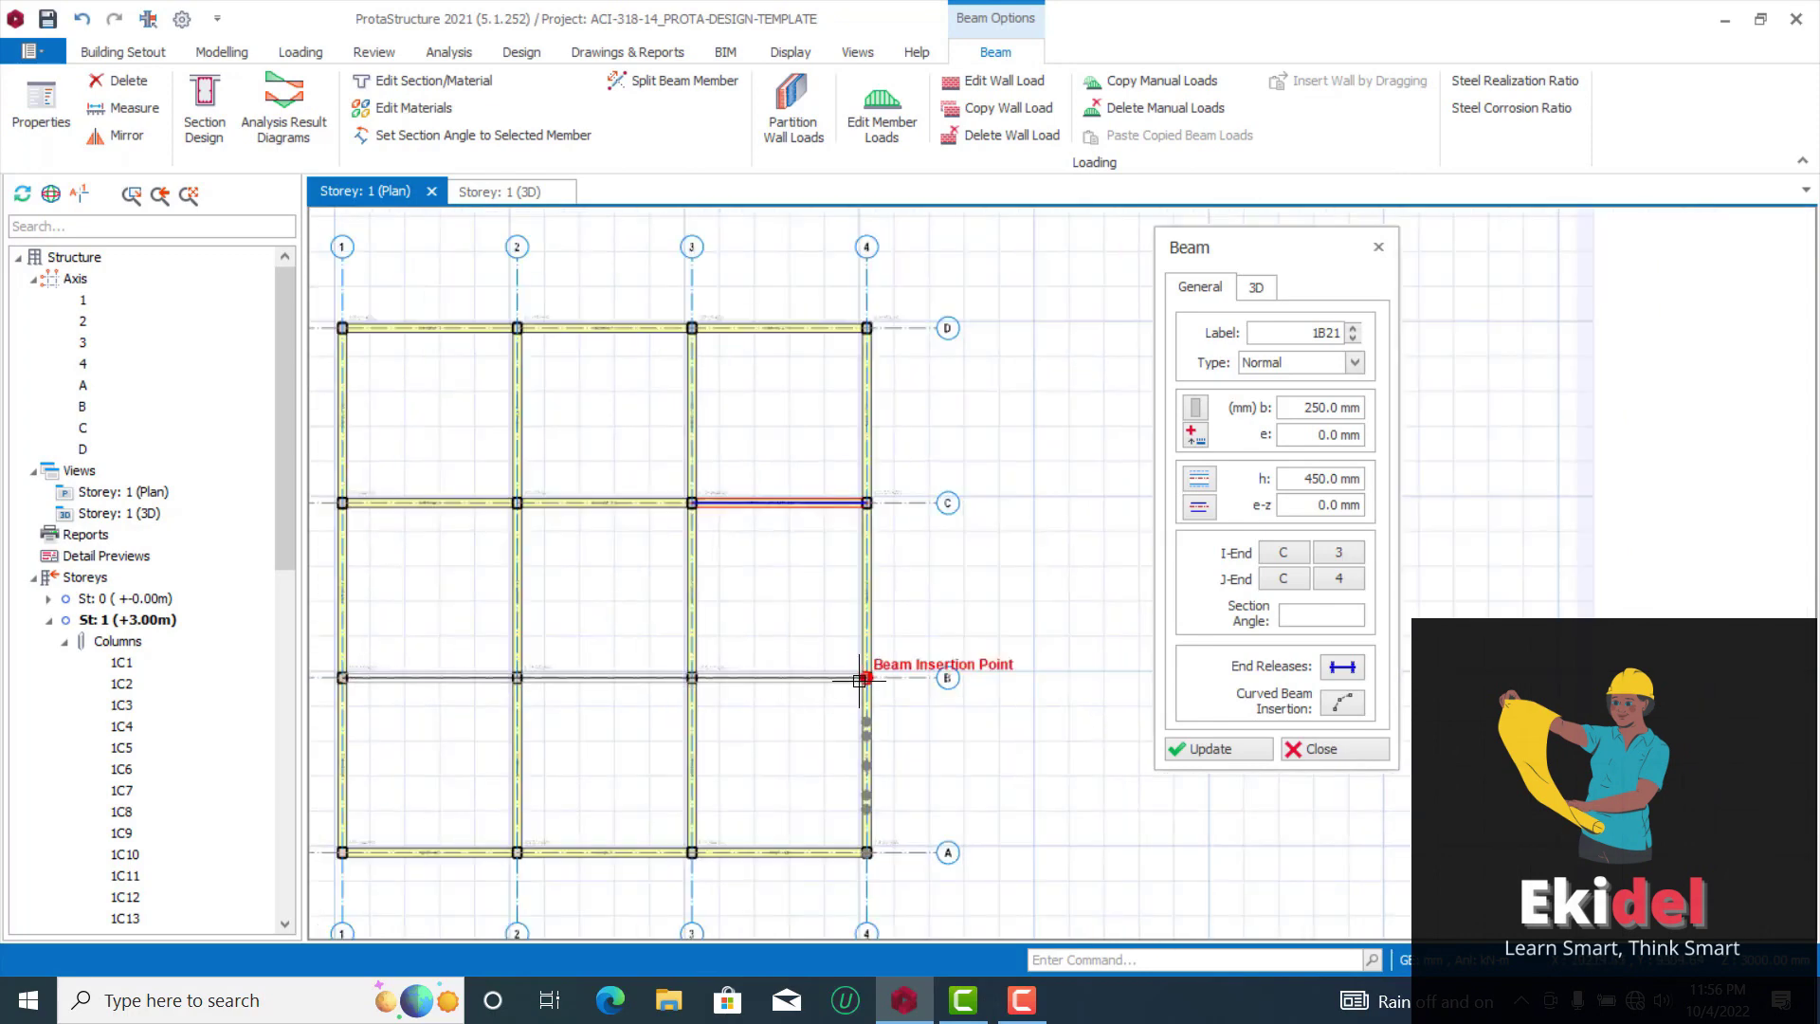
pyautogui.click(860, 680)
pyautogui.scroll(-2, 894, 590)
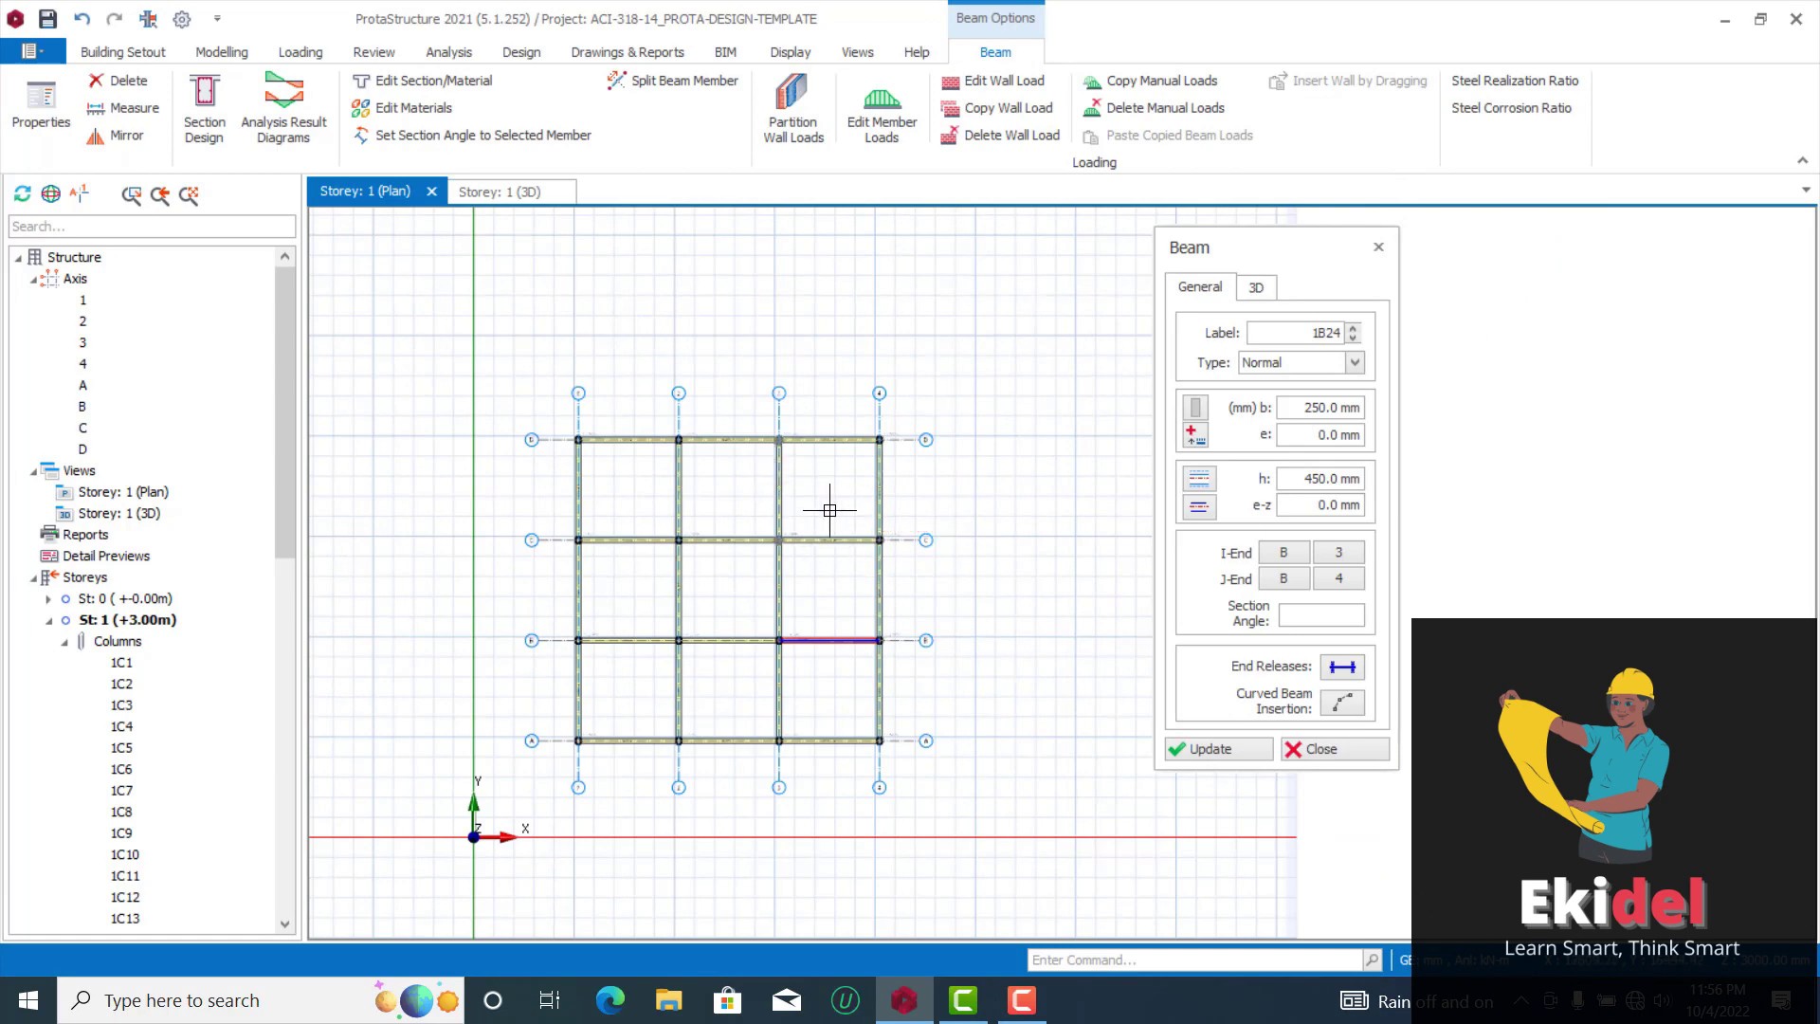
pyautogui.scroll(2, 816, 519)
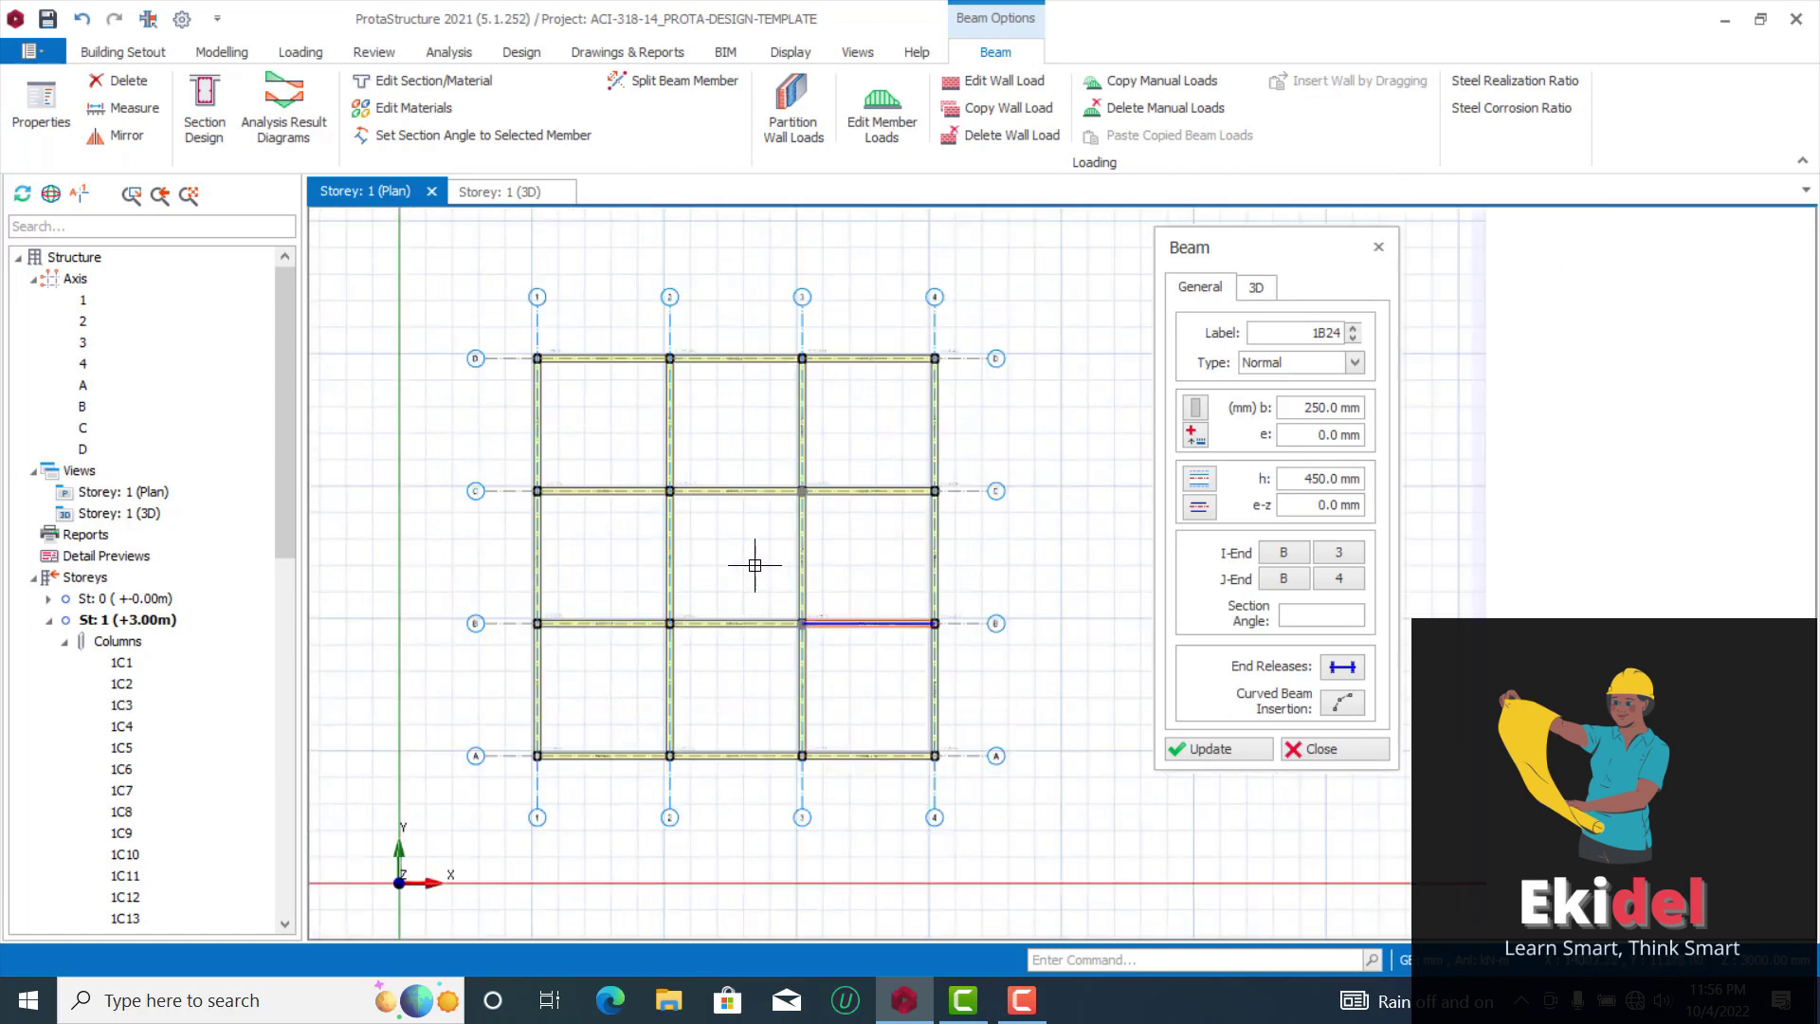
pyautogui.scroll(-1, 768, 421)
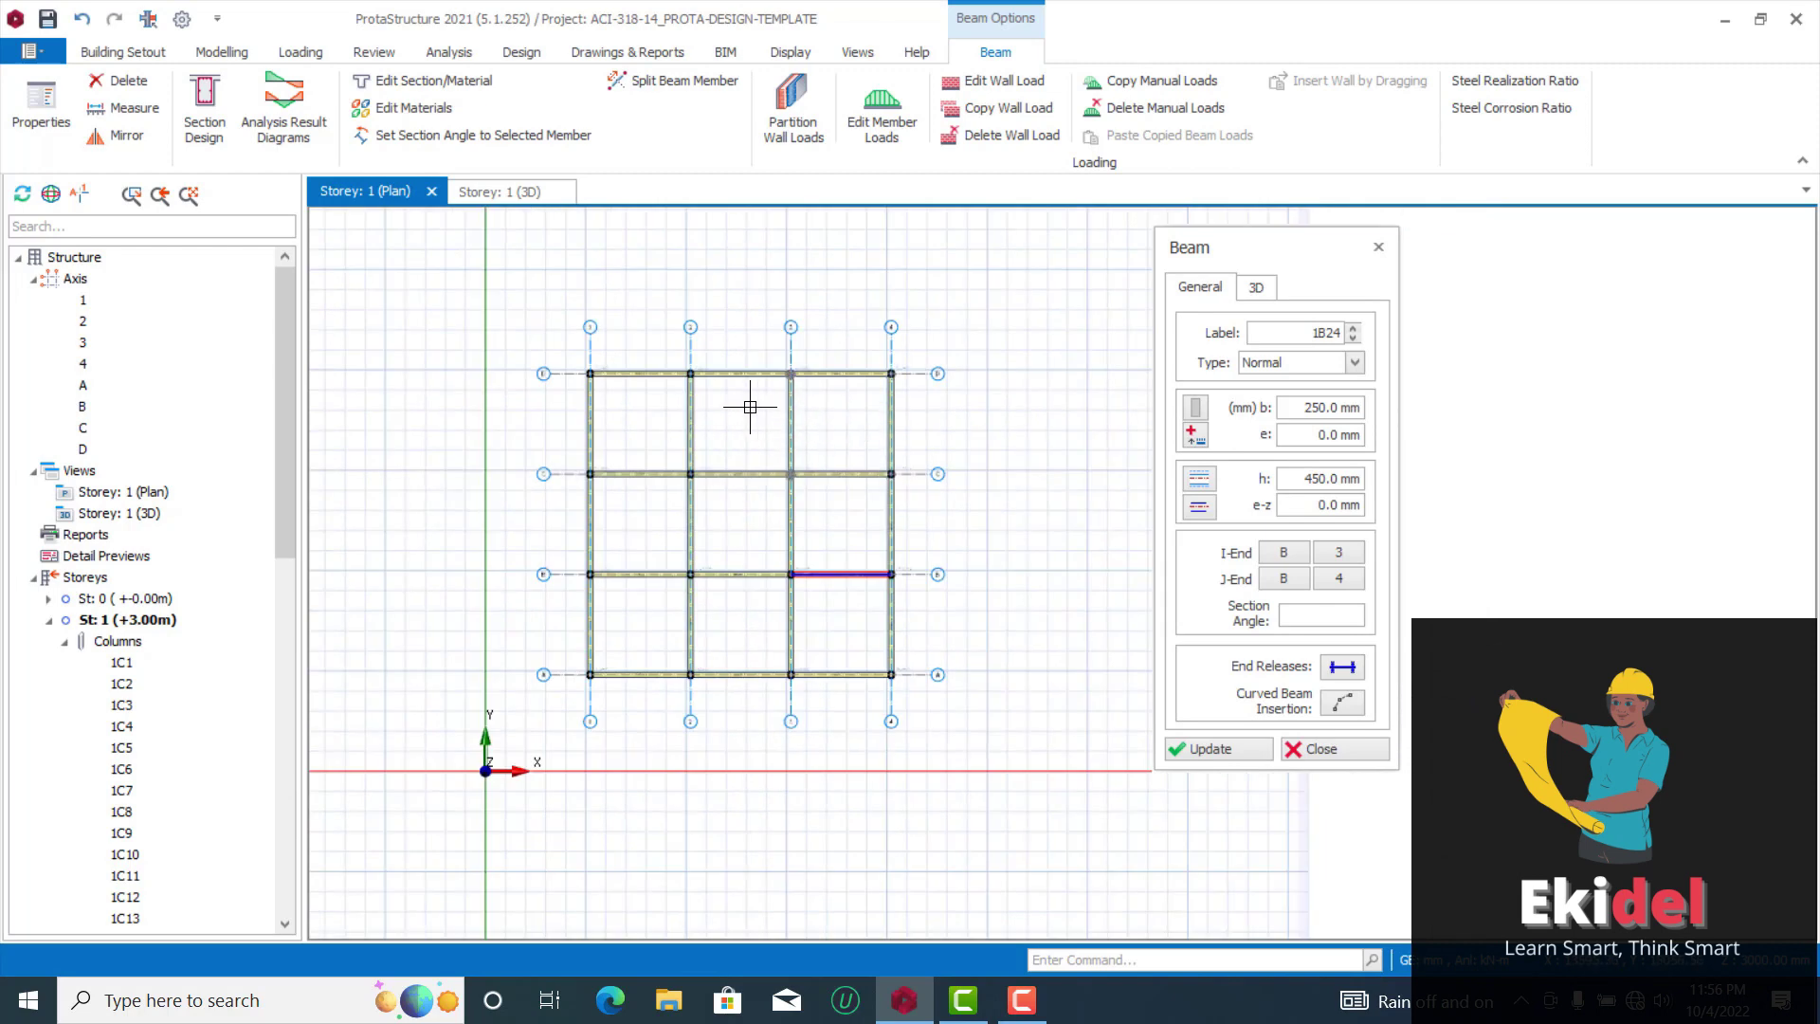
pyautogui.scroll(1, 829, 507)
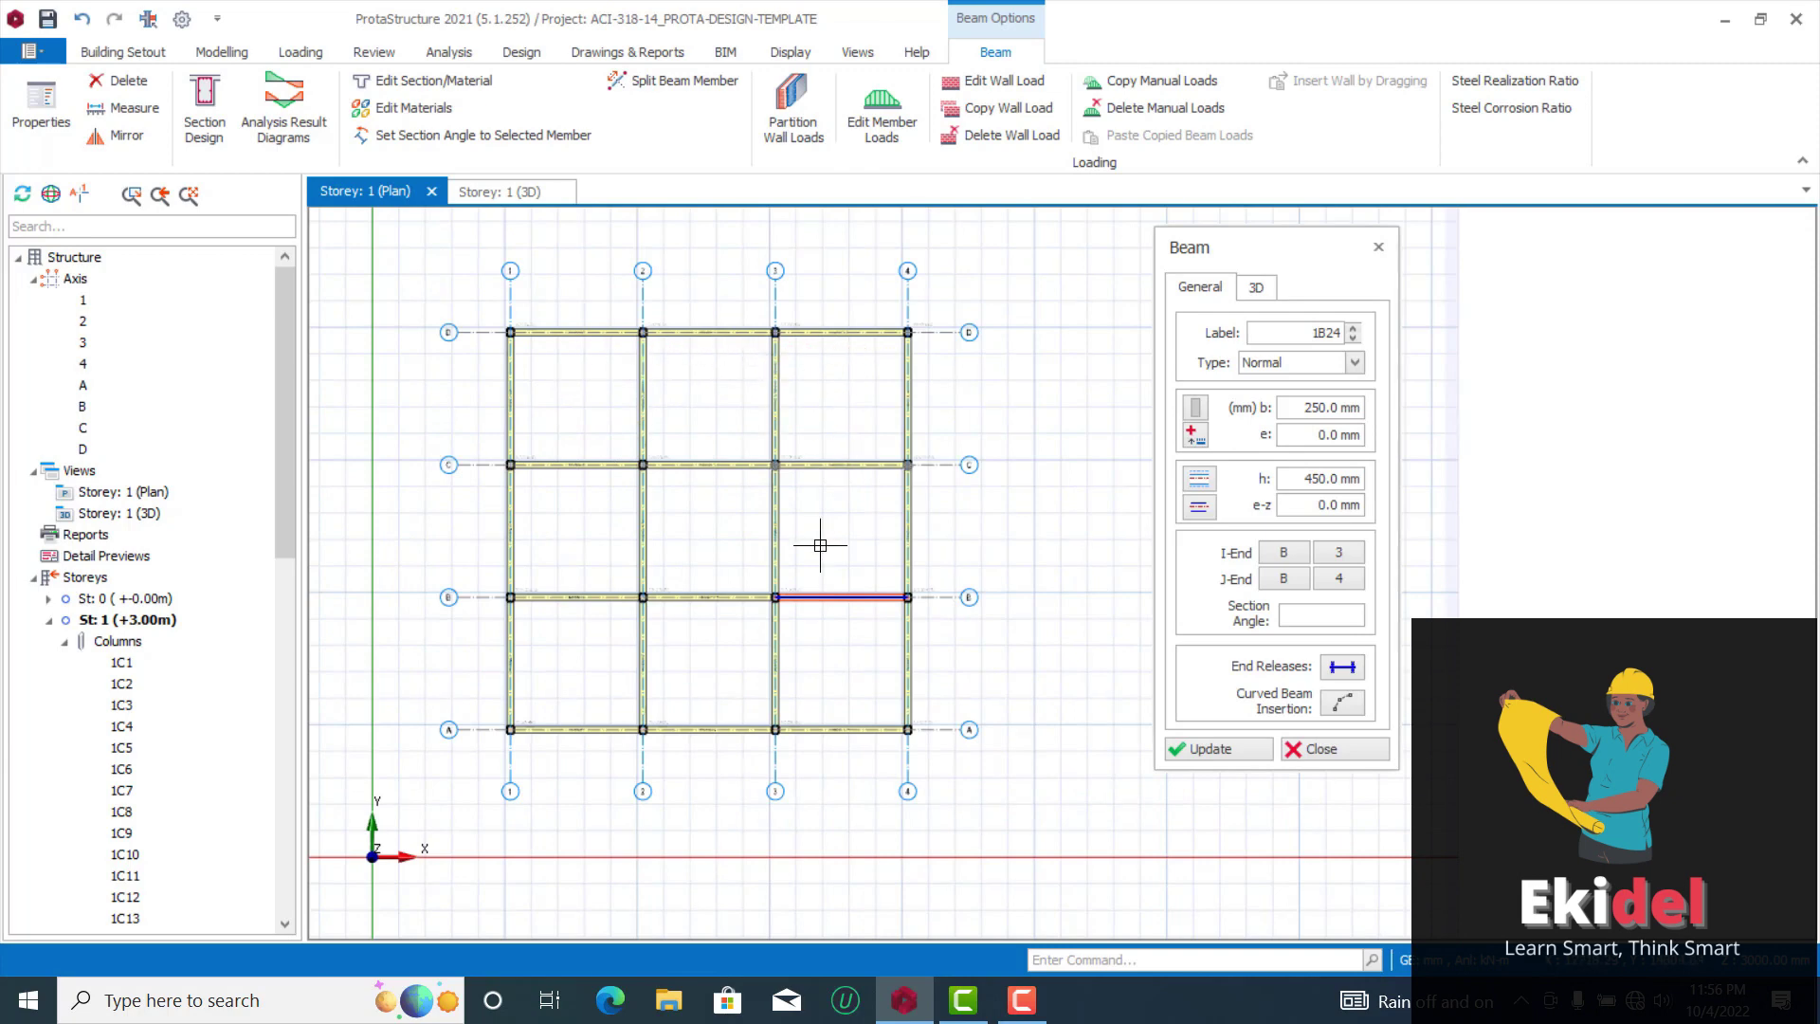
# Close the beam settings, examine the beam layout across all axes in plan, and clear the beam selection
pyautogui.click(1378, 247)
pyautogui.scroll(-1, 716, 347)
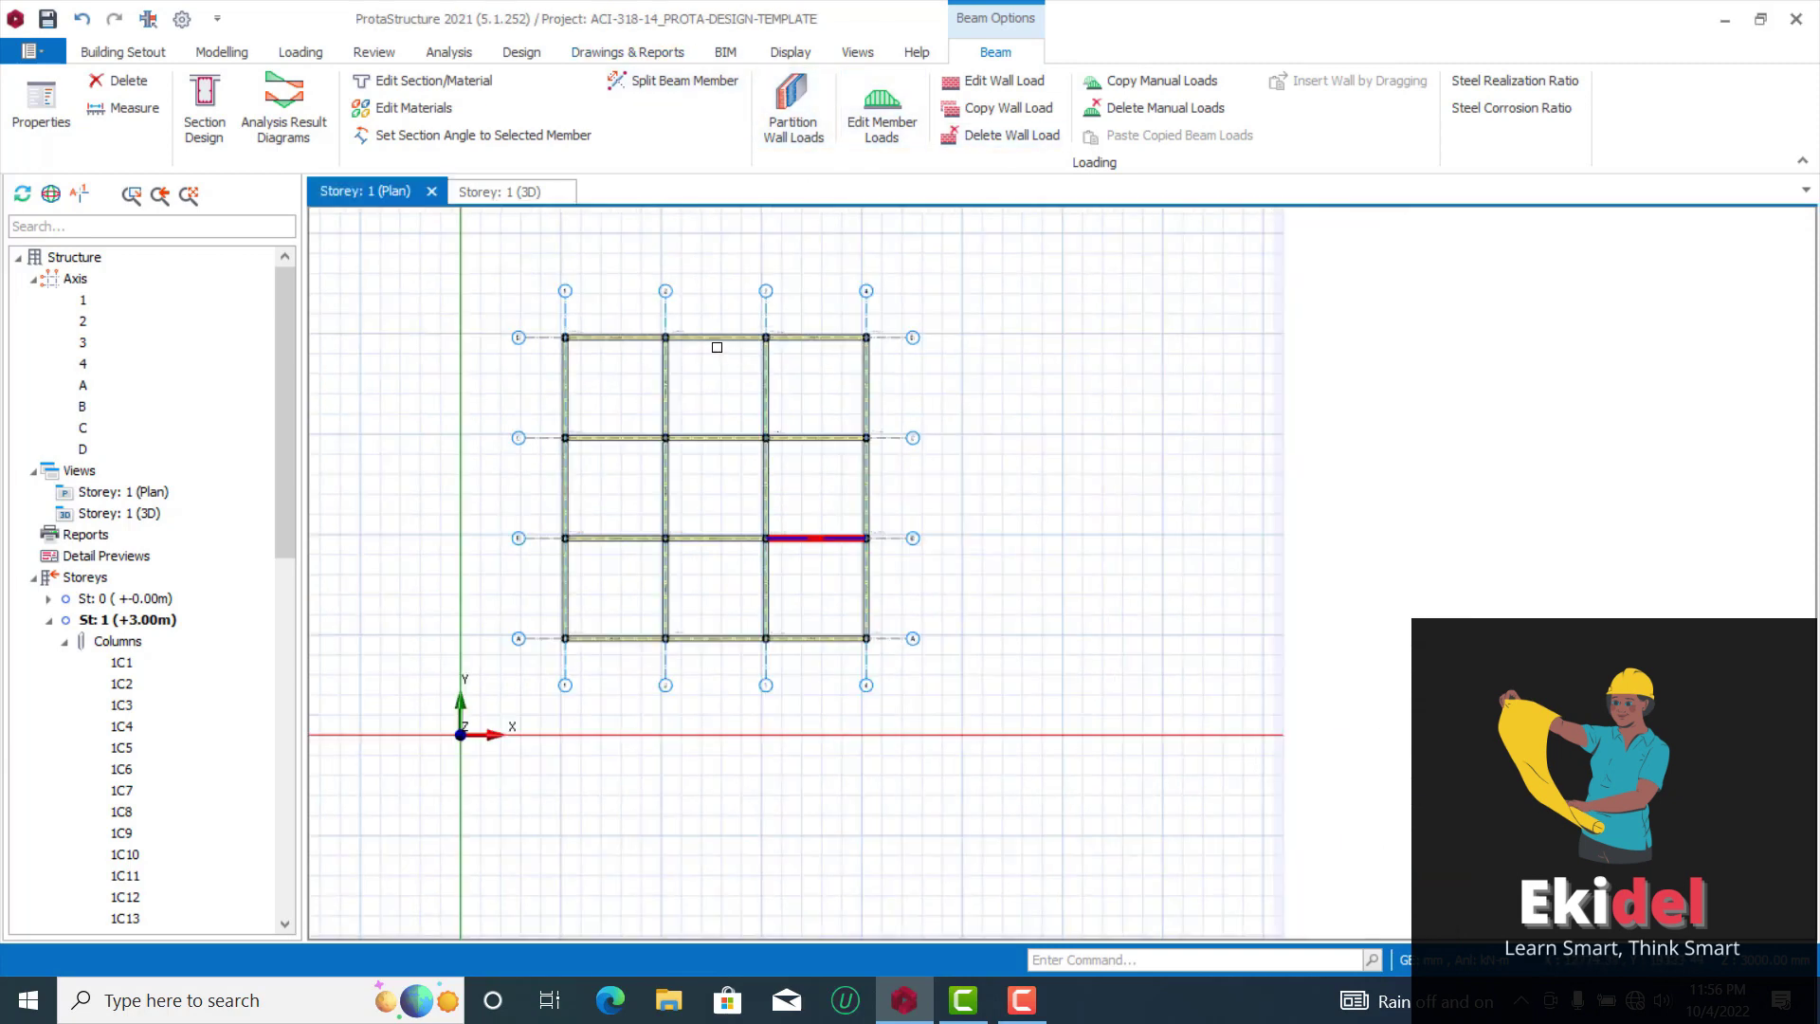
pyautogui.moveTo(717, 347); pyautogui.dragTo(732, 385, button='middle')
pyautogui.scroll(1, 750, 382)
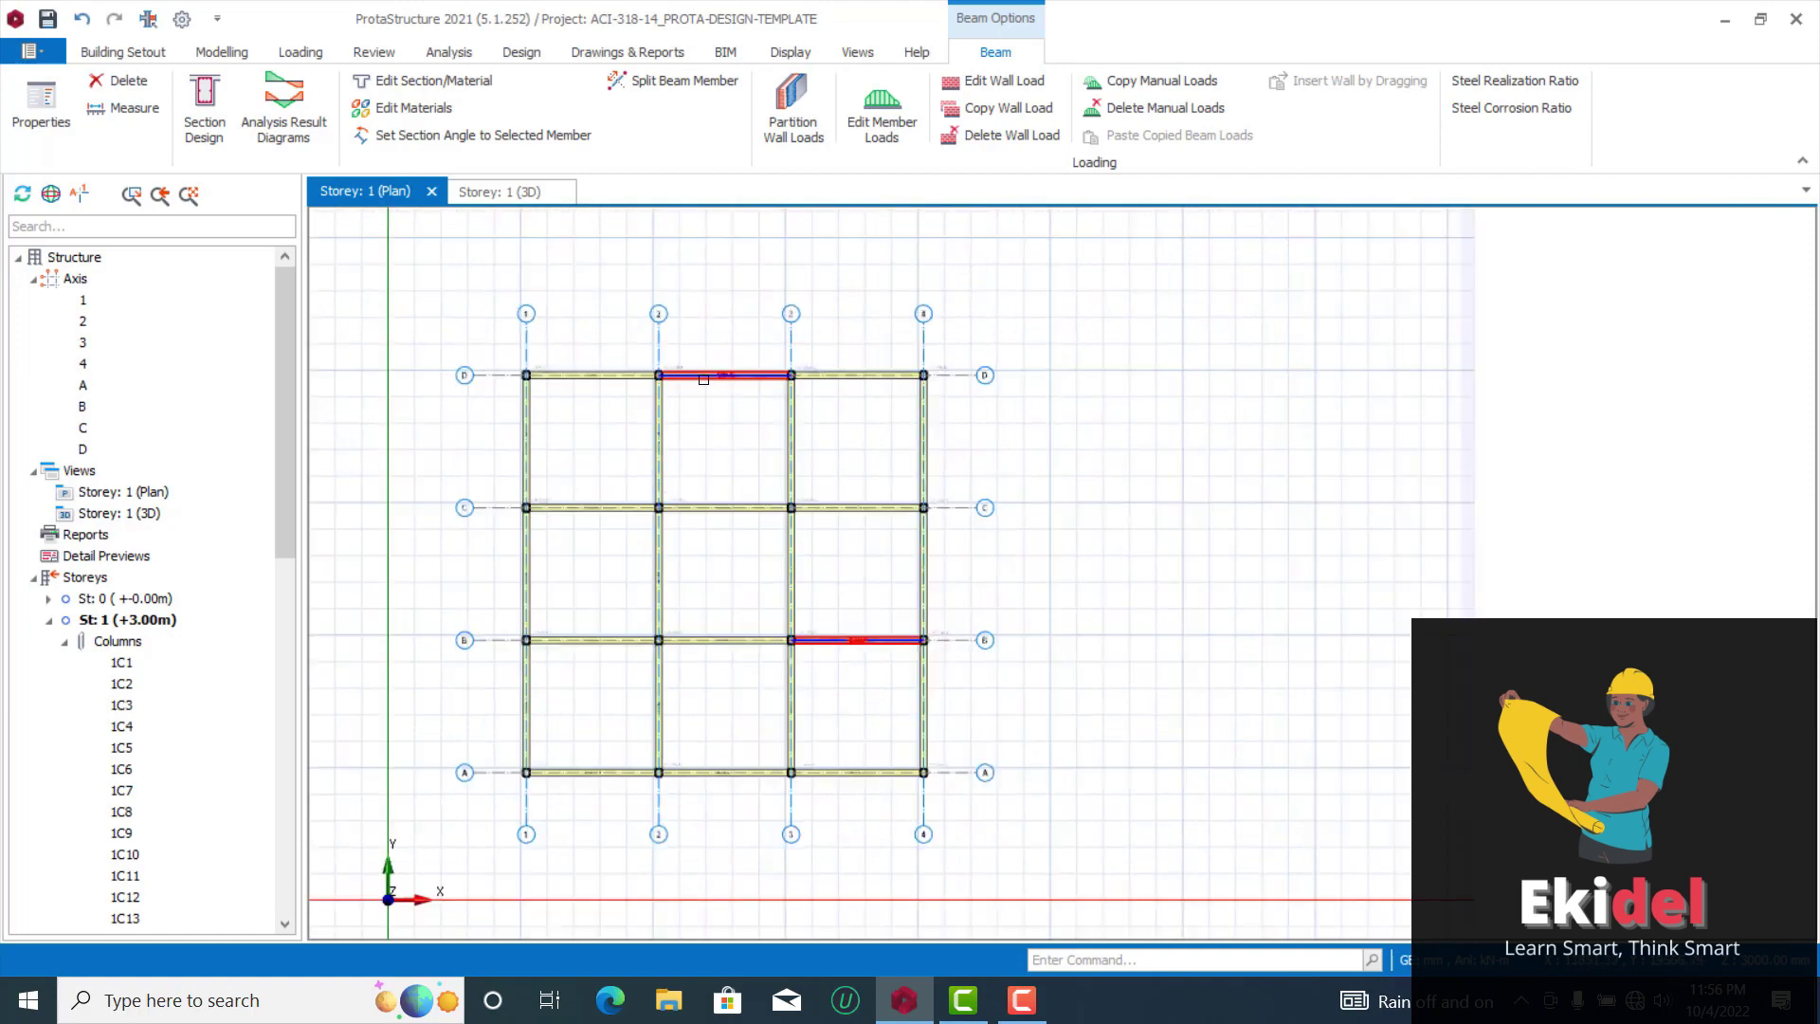
pyautogui.scroll(-1, 707, 380)
pyautogui.scroll(1, 647, 387)
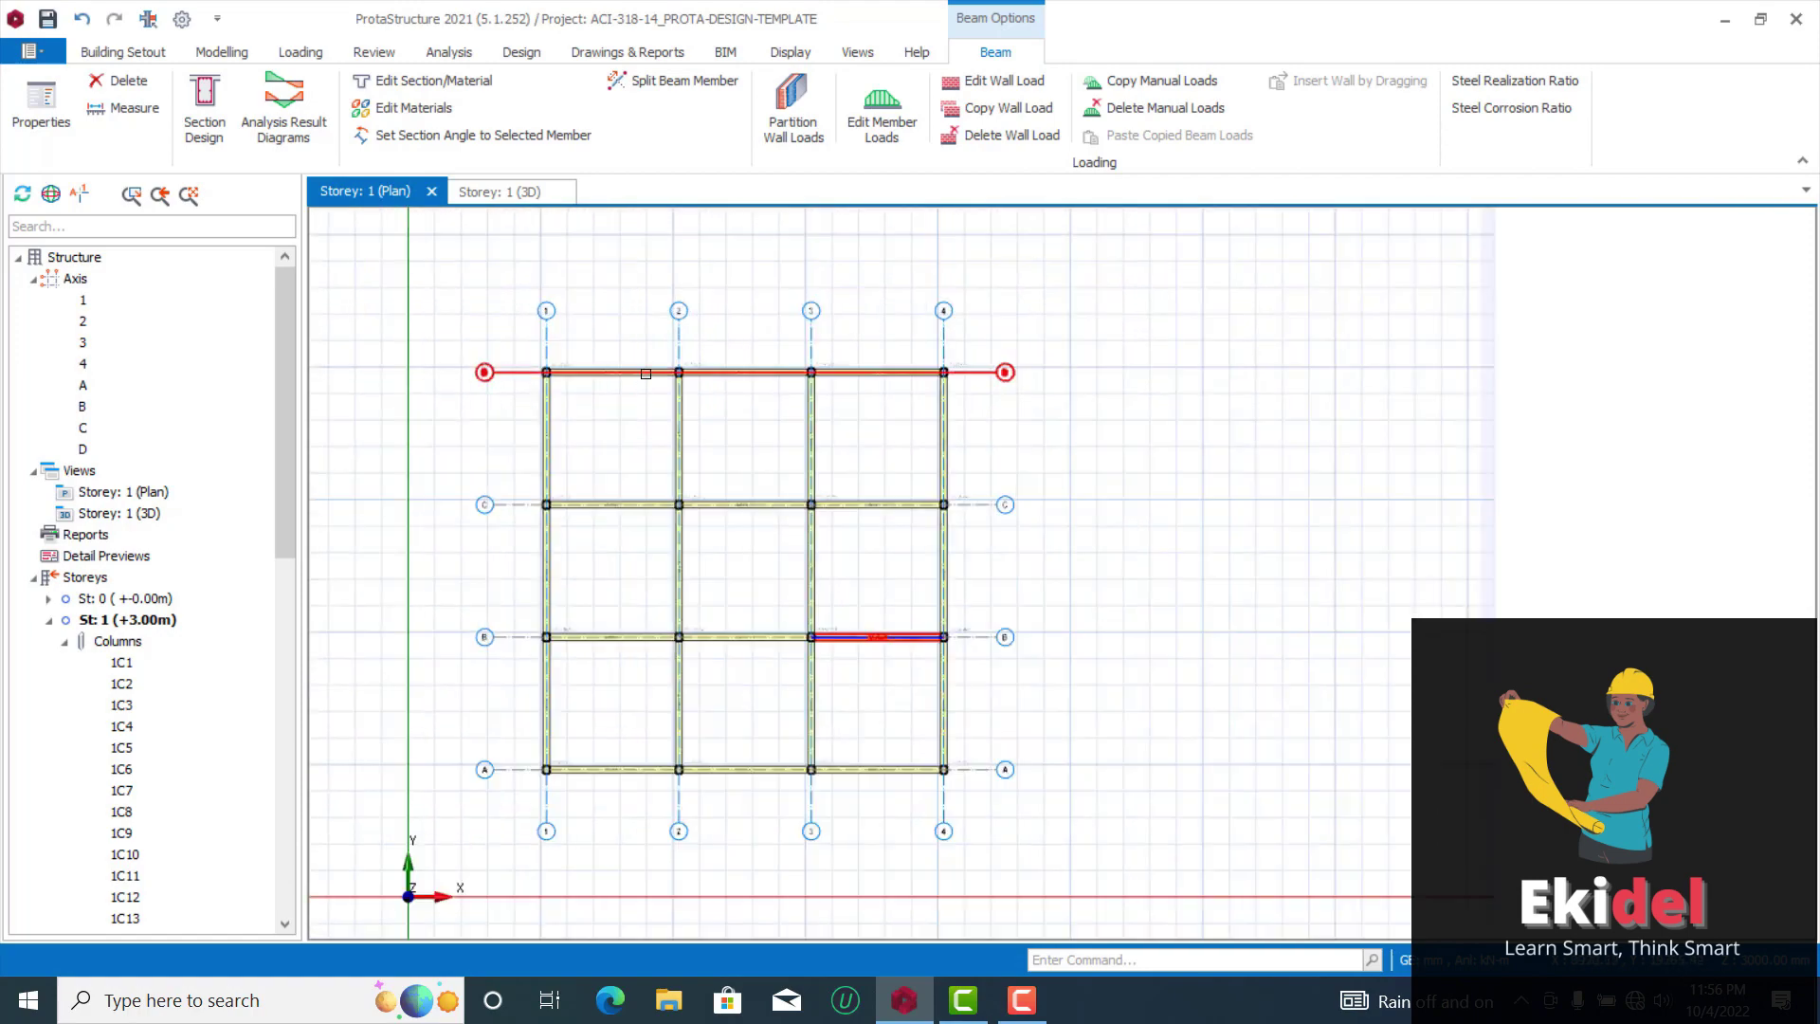
pyautogui.scroll(-1, 738, 421)
pyautogui.moveTo(738, 420); pyautogui.dragTo(738, 404, button='middle')
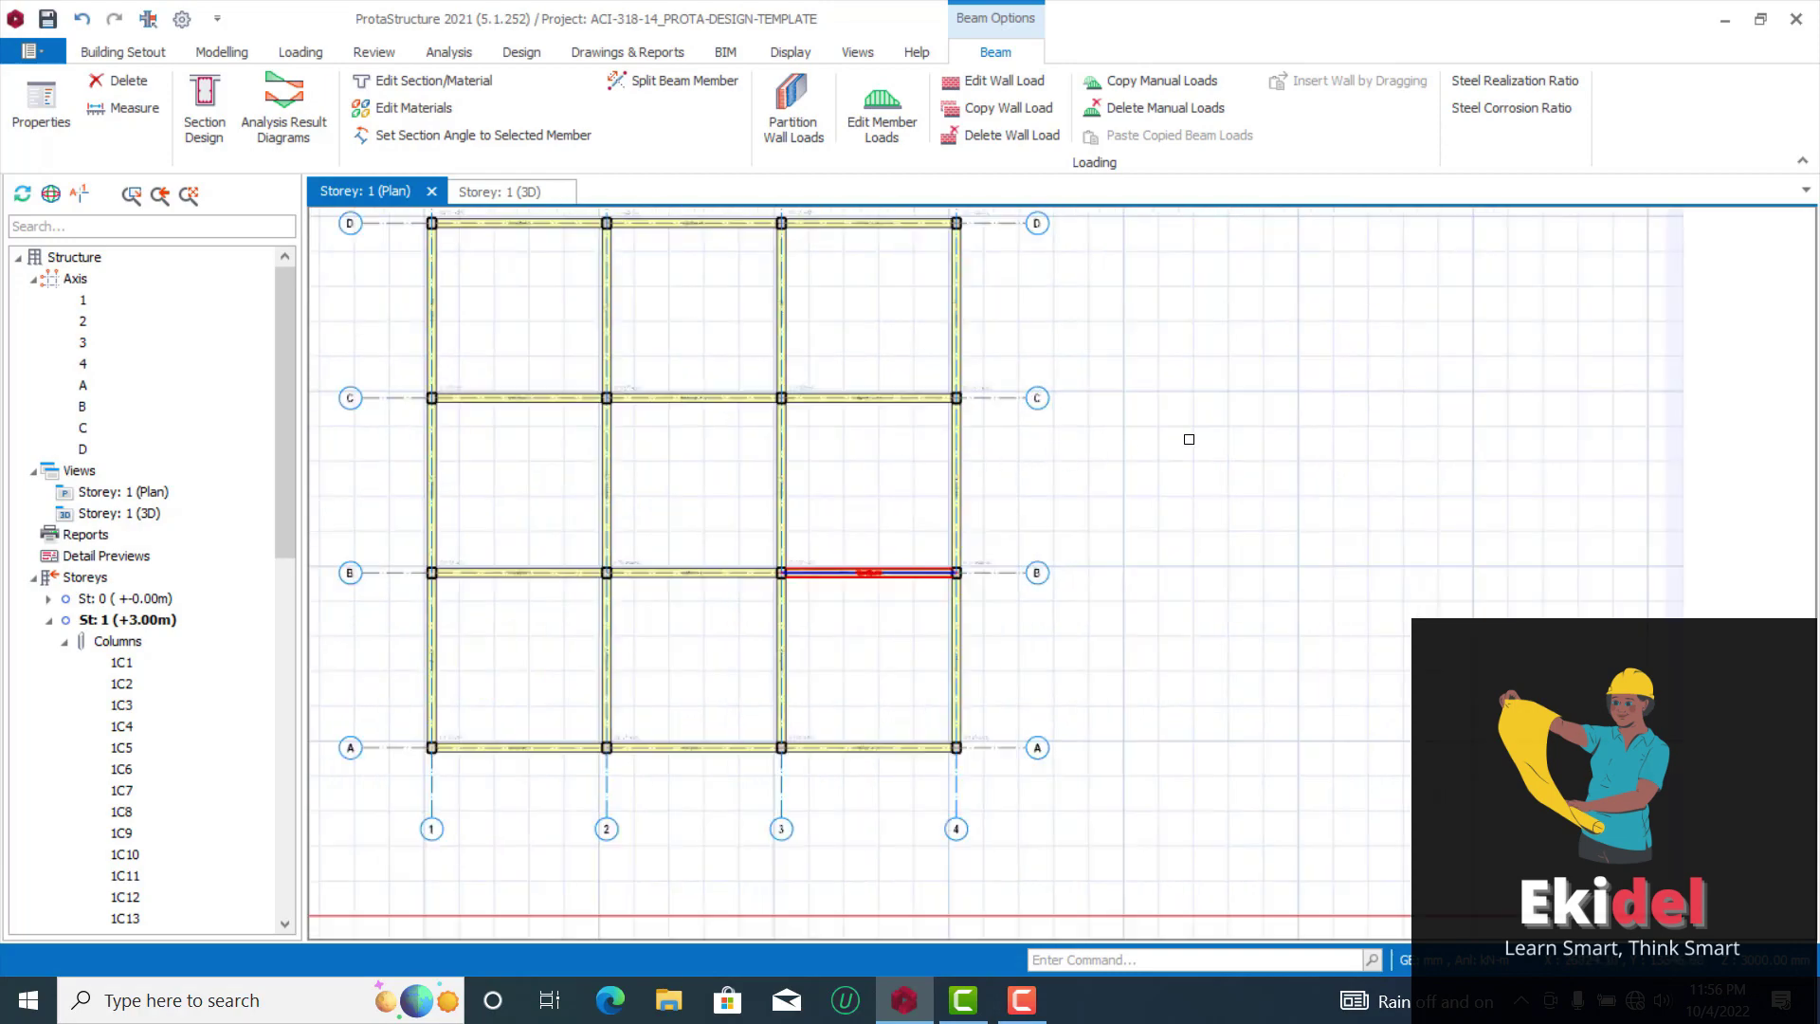
pyautogui.press('Escape')
pyautogui.scroll(5, 695, 372)
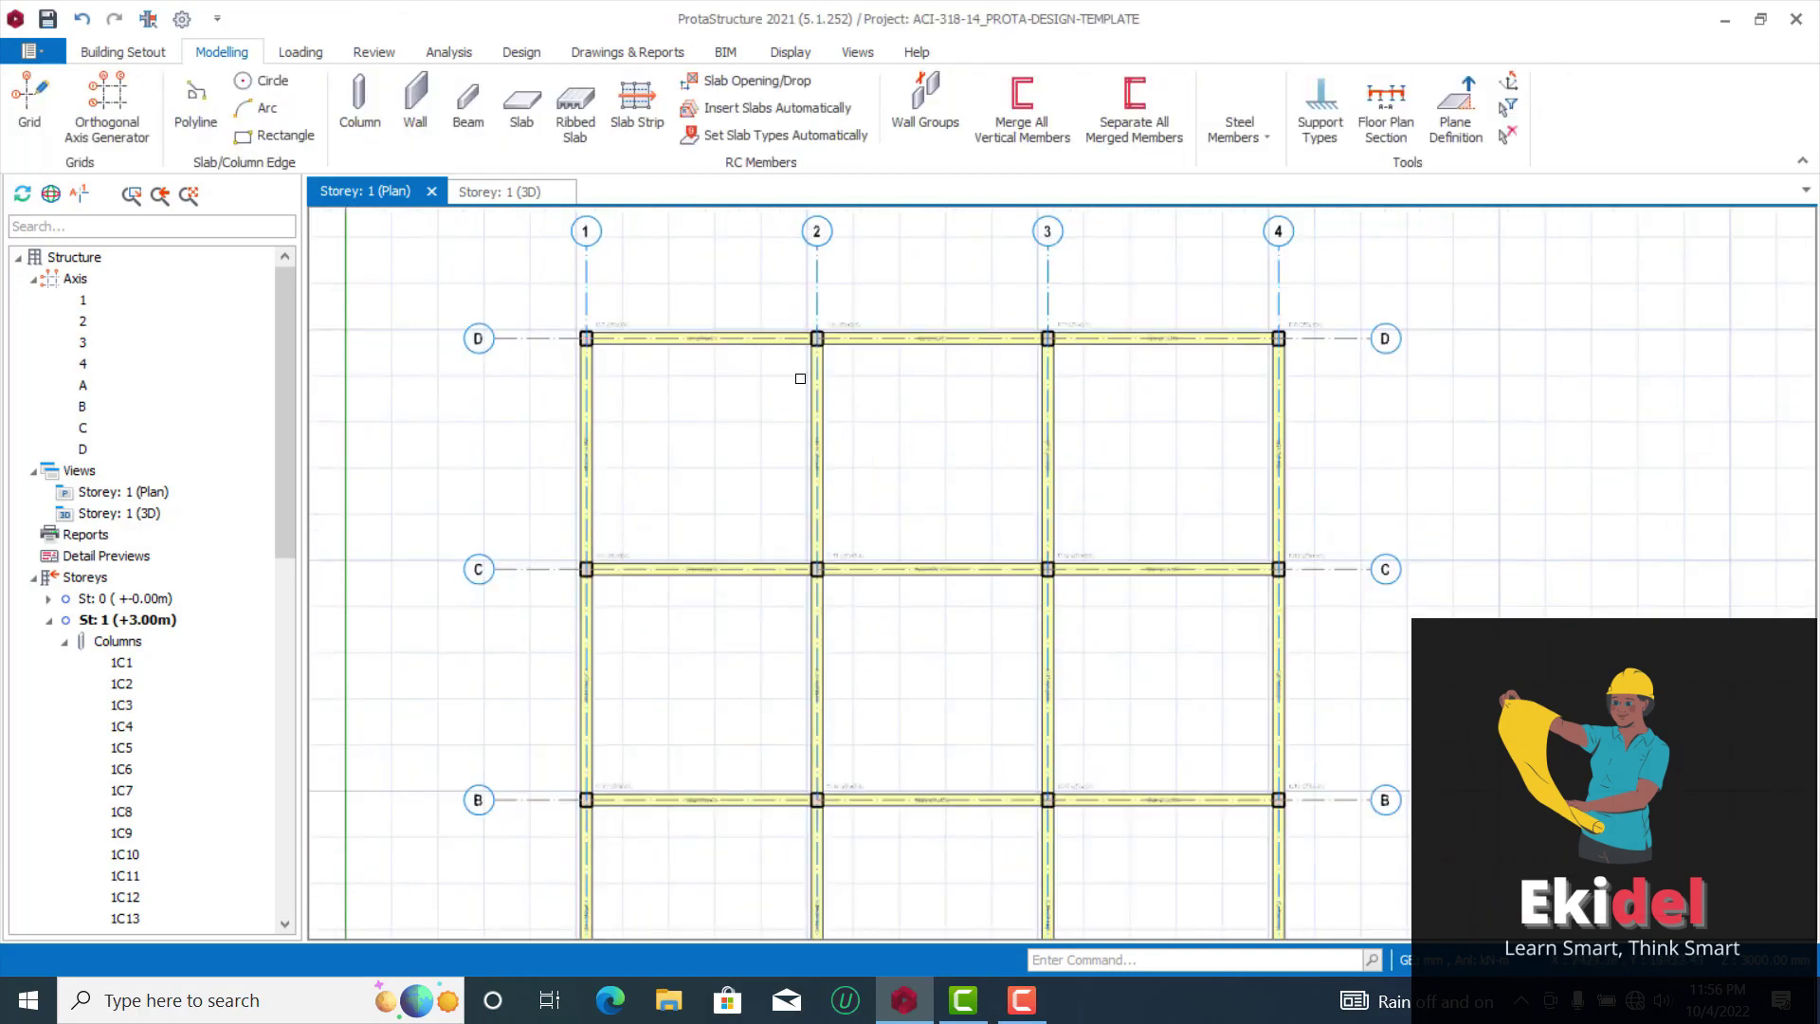
# Examine the storey 1 frame of columns and beams in the 3D view, up close and as a whole
pyautogui.doubleClick(129, 521)
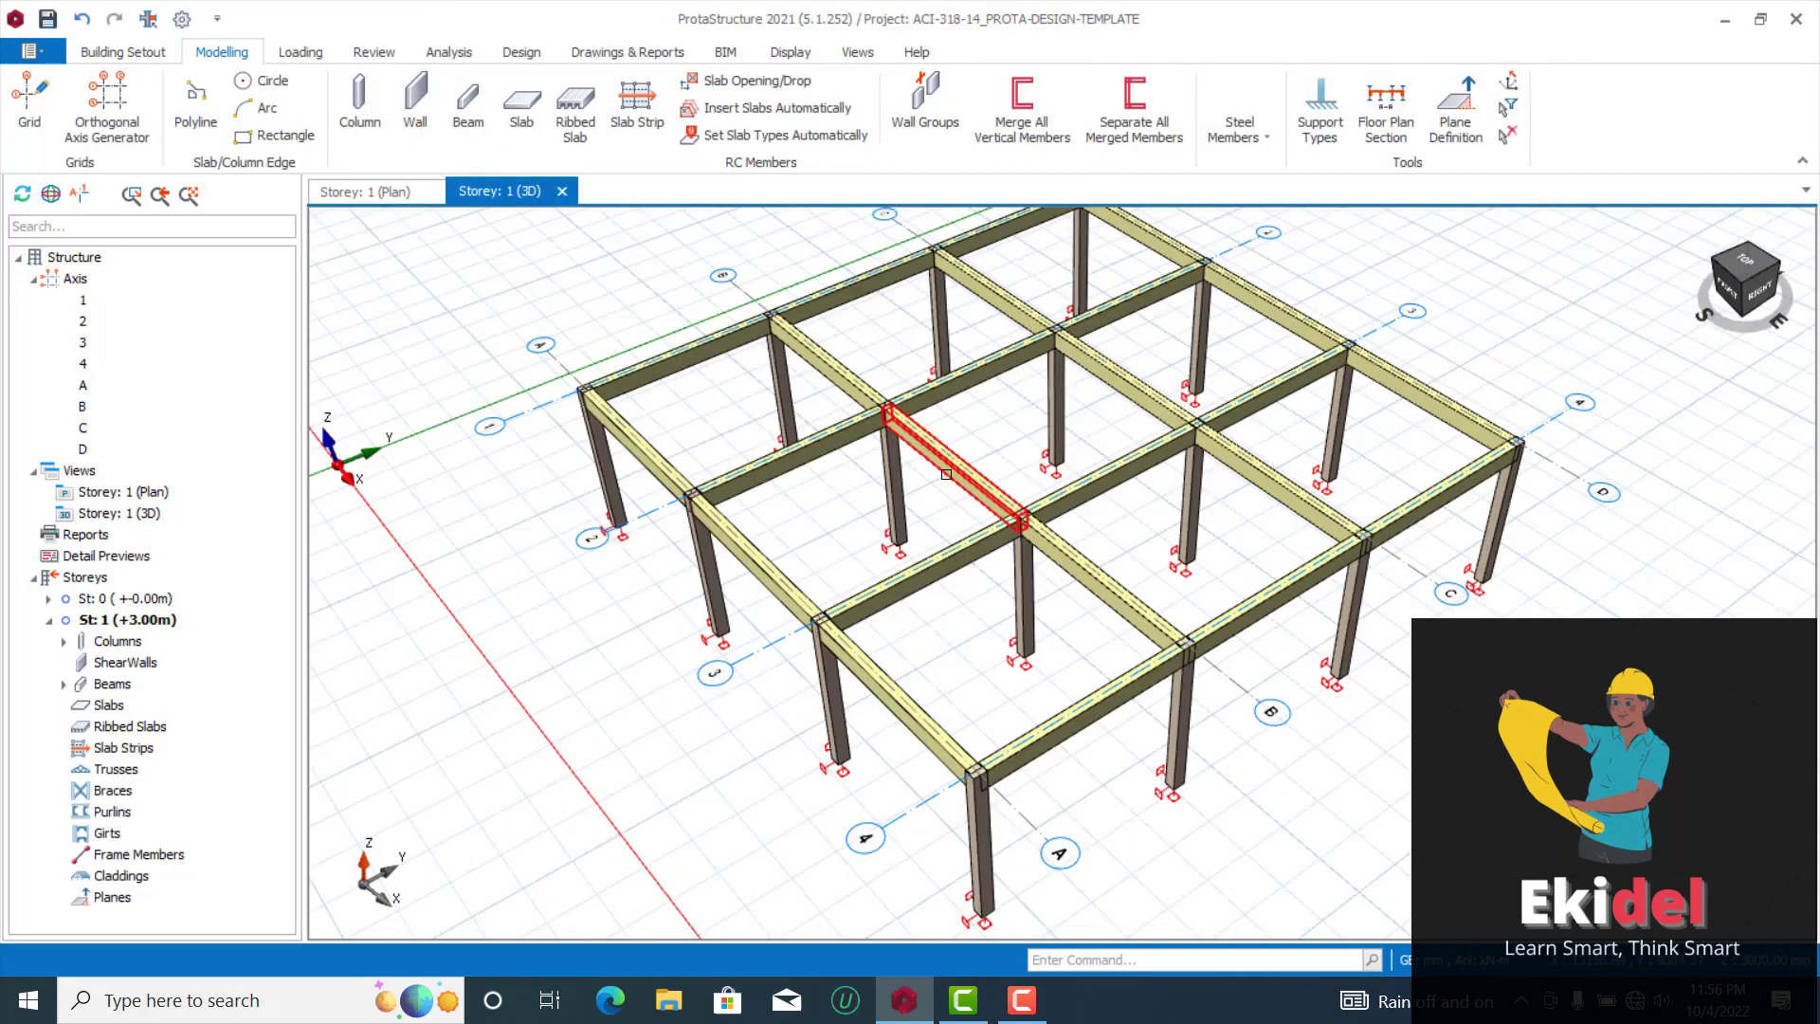
pyautogui.scroll(-2, 939, 478)
pyautogui.moveTo(942, 537)
pyautogui.mouseDown(button='middle')
pyautogui.moveTo(978, 465)
pyautogui.moveTo(968, 480)
pyautogui.moveTo(1033, 534)
pyautogui.moveTo(940, 569)
pyautogui.mouseUp(button='middle')
pyautogui.scroll(5, 986, 465)
pyautogui.scroll(-1, 940, 569)
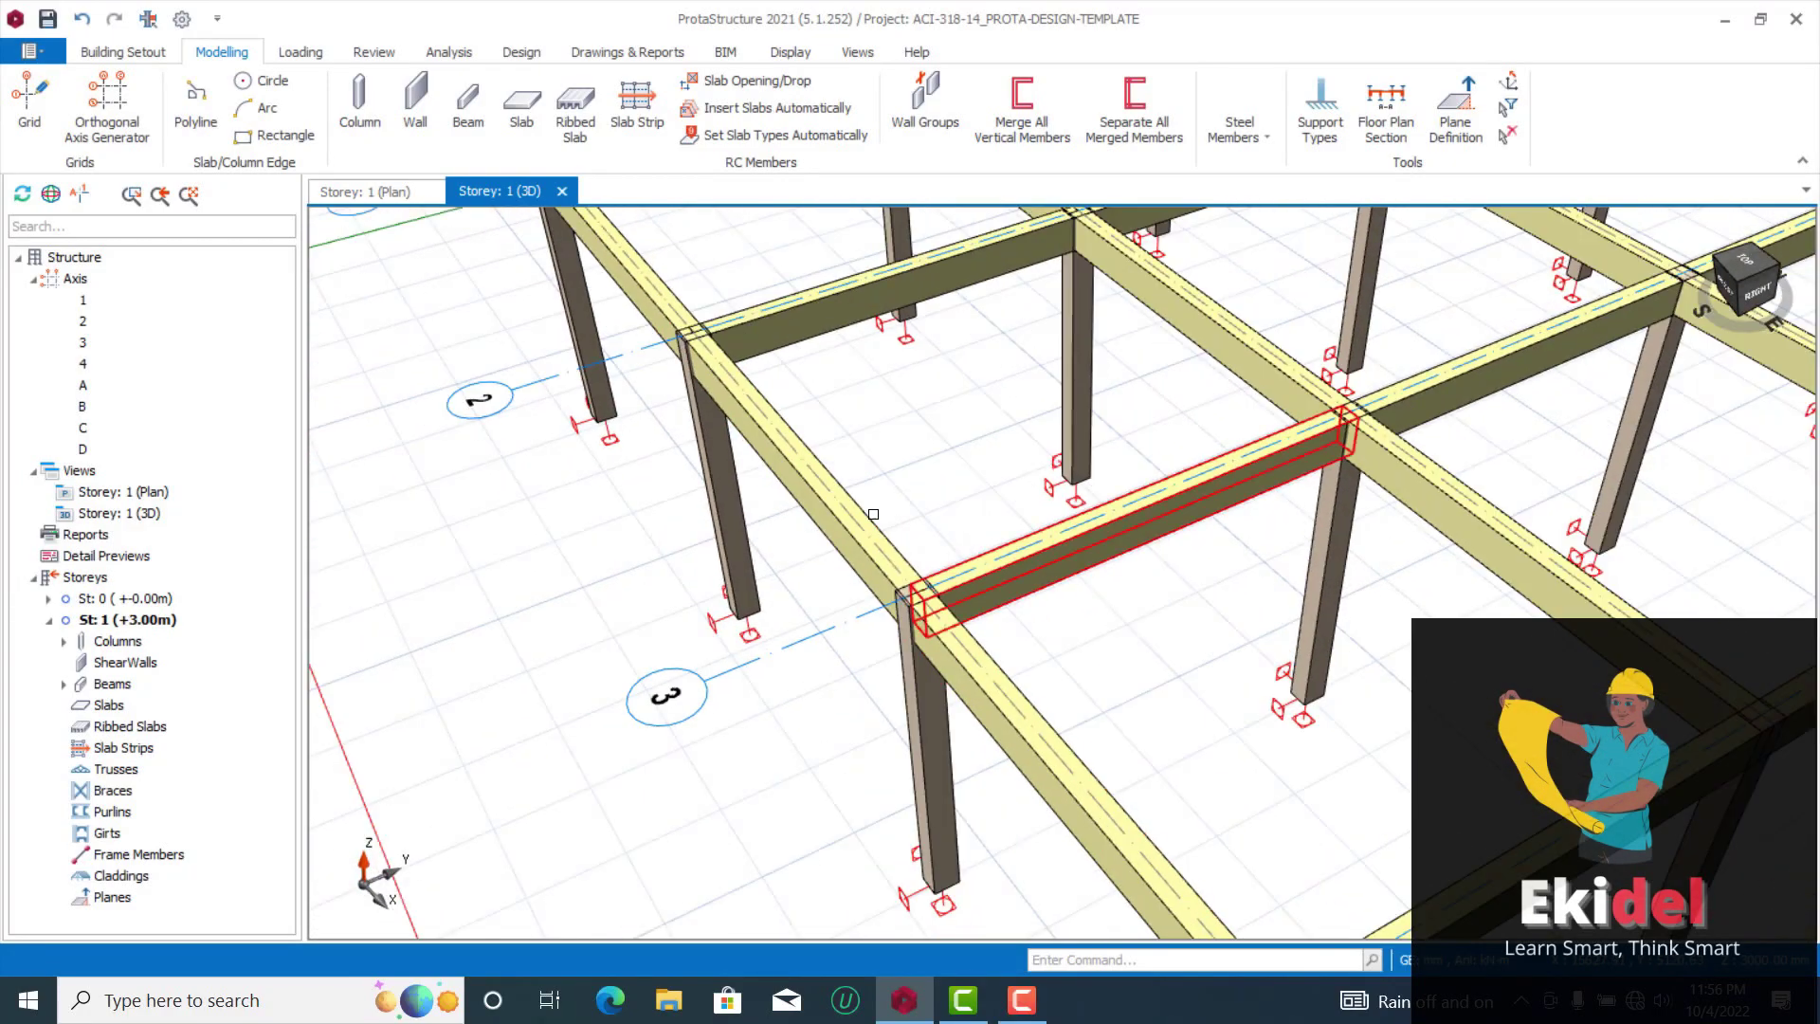
pyautogui.moveTo(867, 471); pyautogui.dragTo(890, 610, button='middle')
pyautogui.scroll(-2, 784, 524)
pyautogui.scroll(-3, 802, 458)
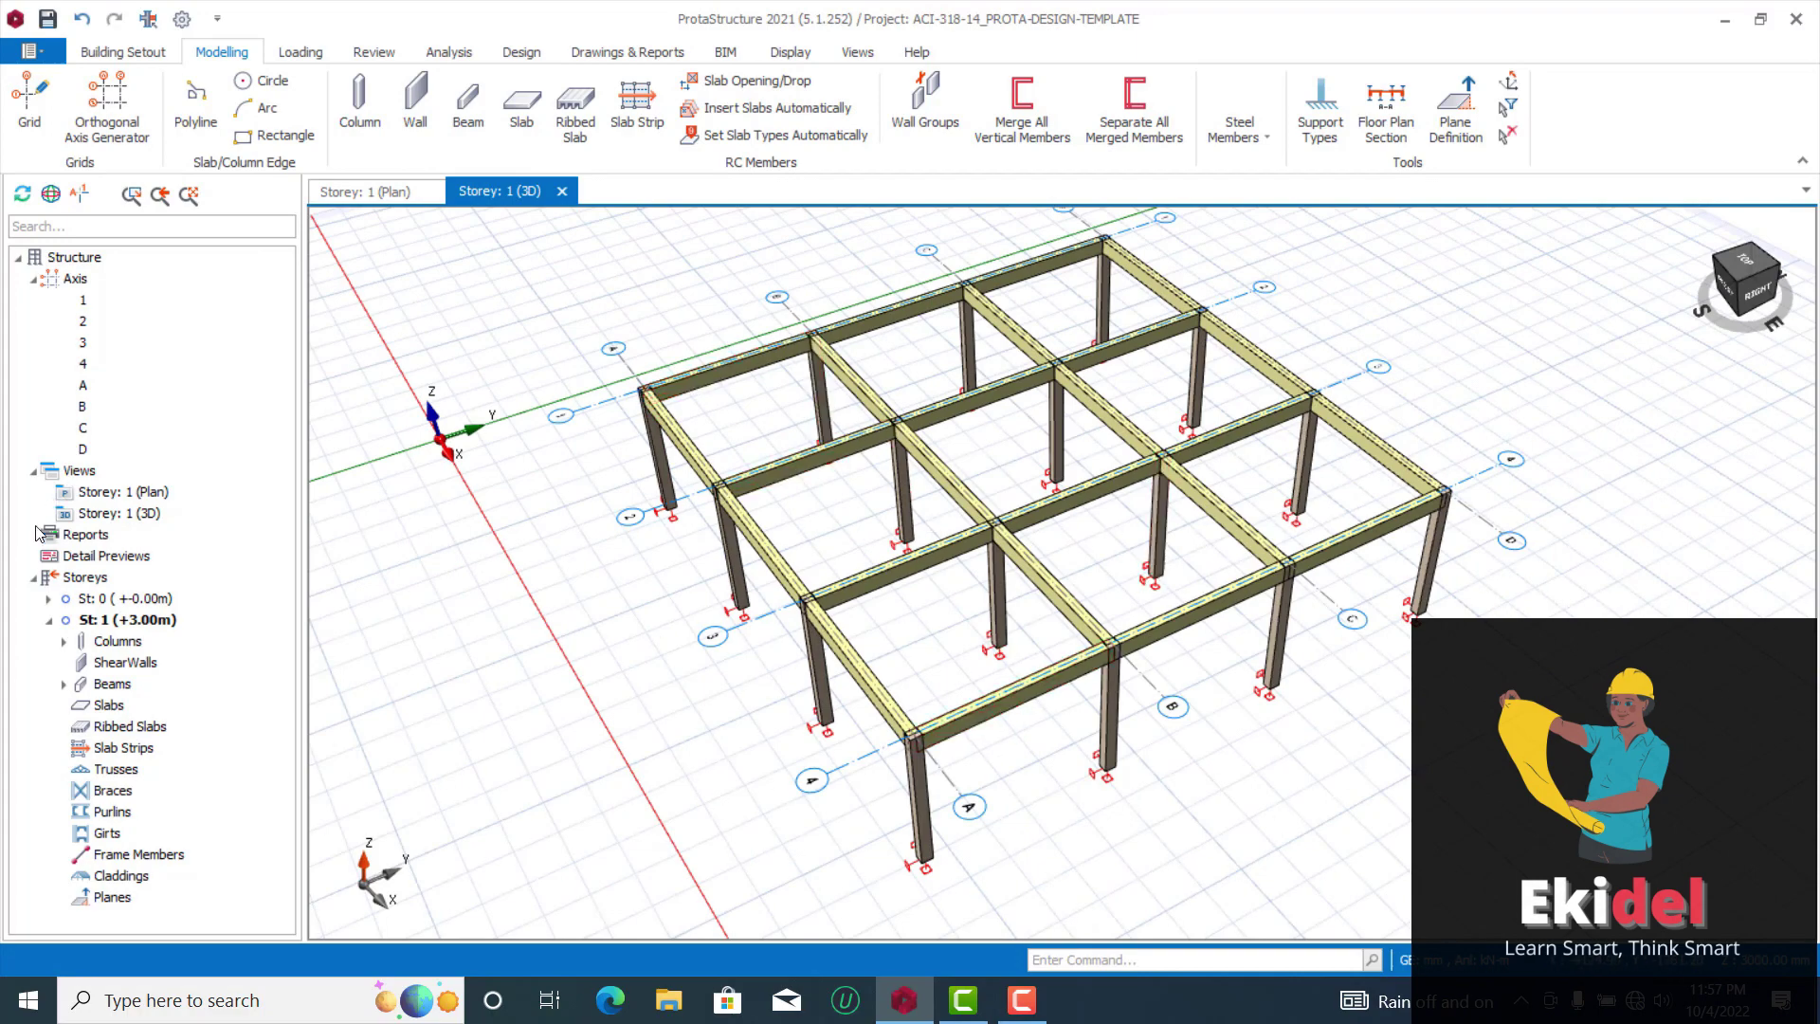
# Return to the storey 1 plan and start a slab with its thickness h set to 150 mm
pyautogui.doubleClick(99, 494)
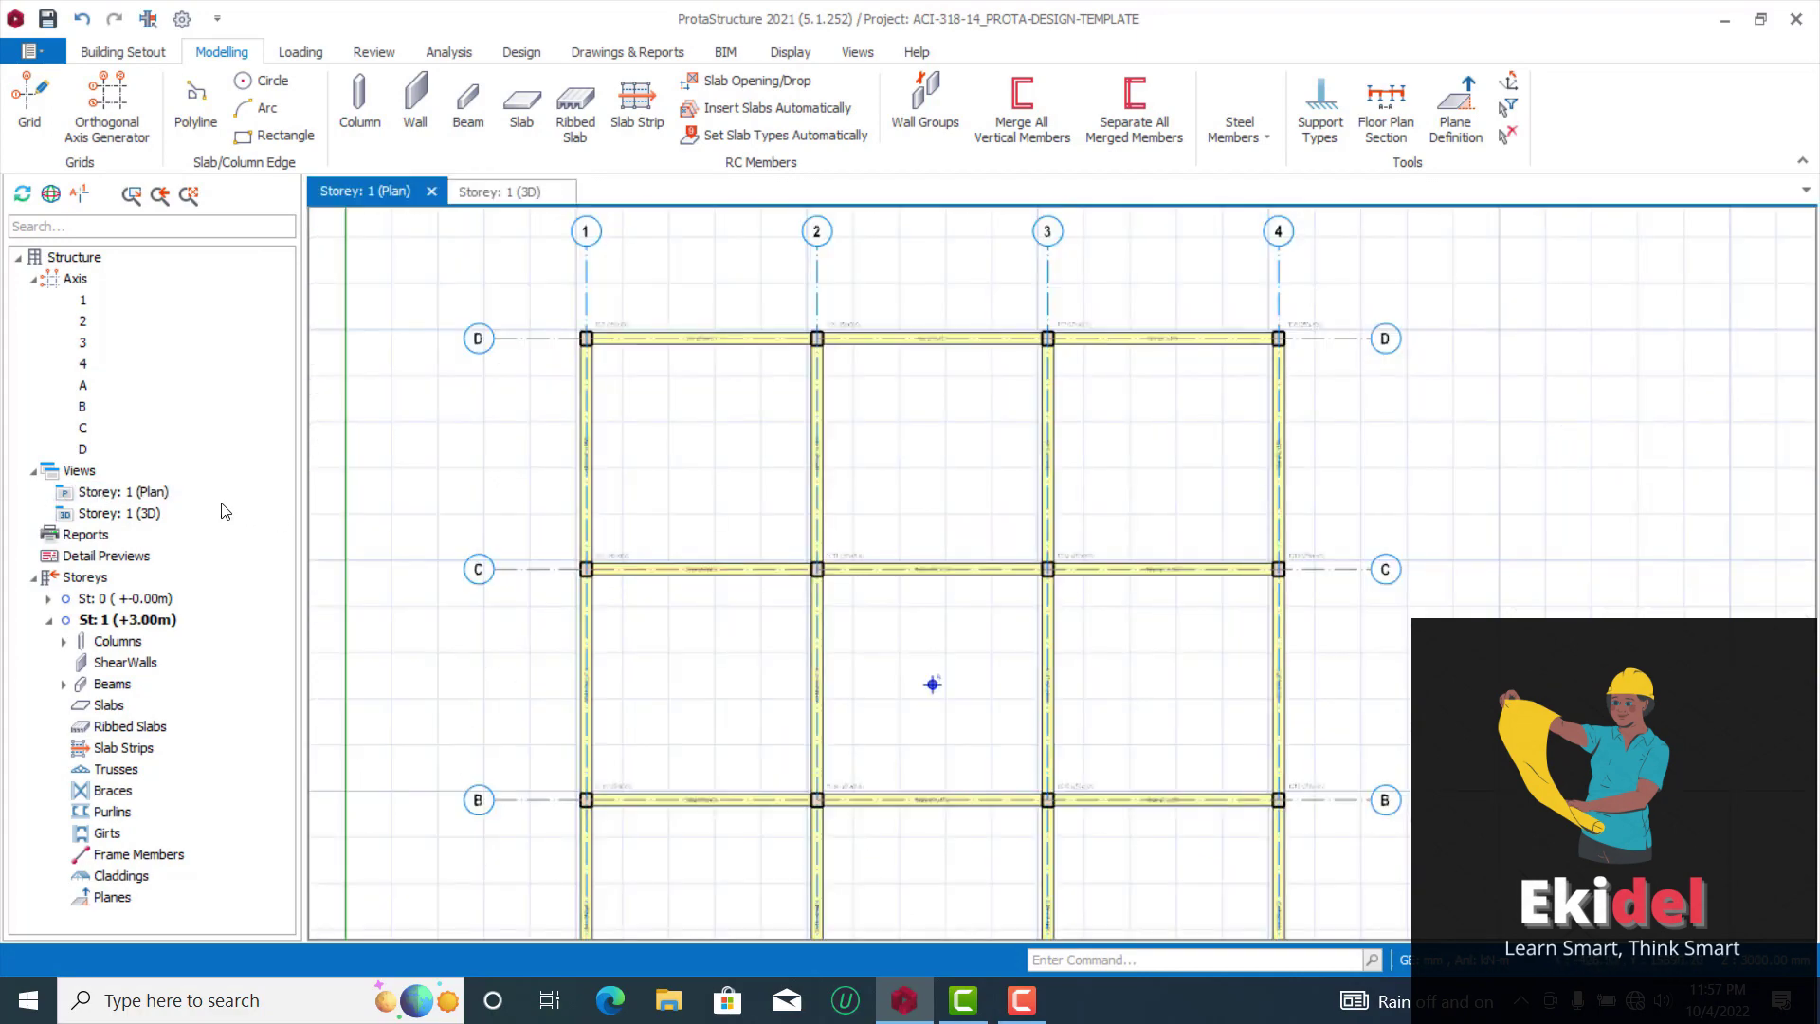
pyautogui.scroll(-3, 860, 548)
pyautogui.scroll(3, 895, 525)
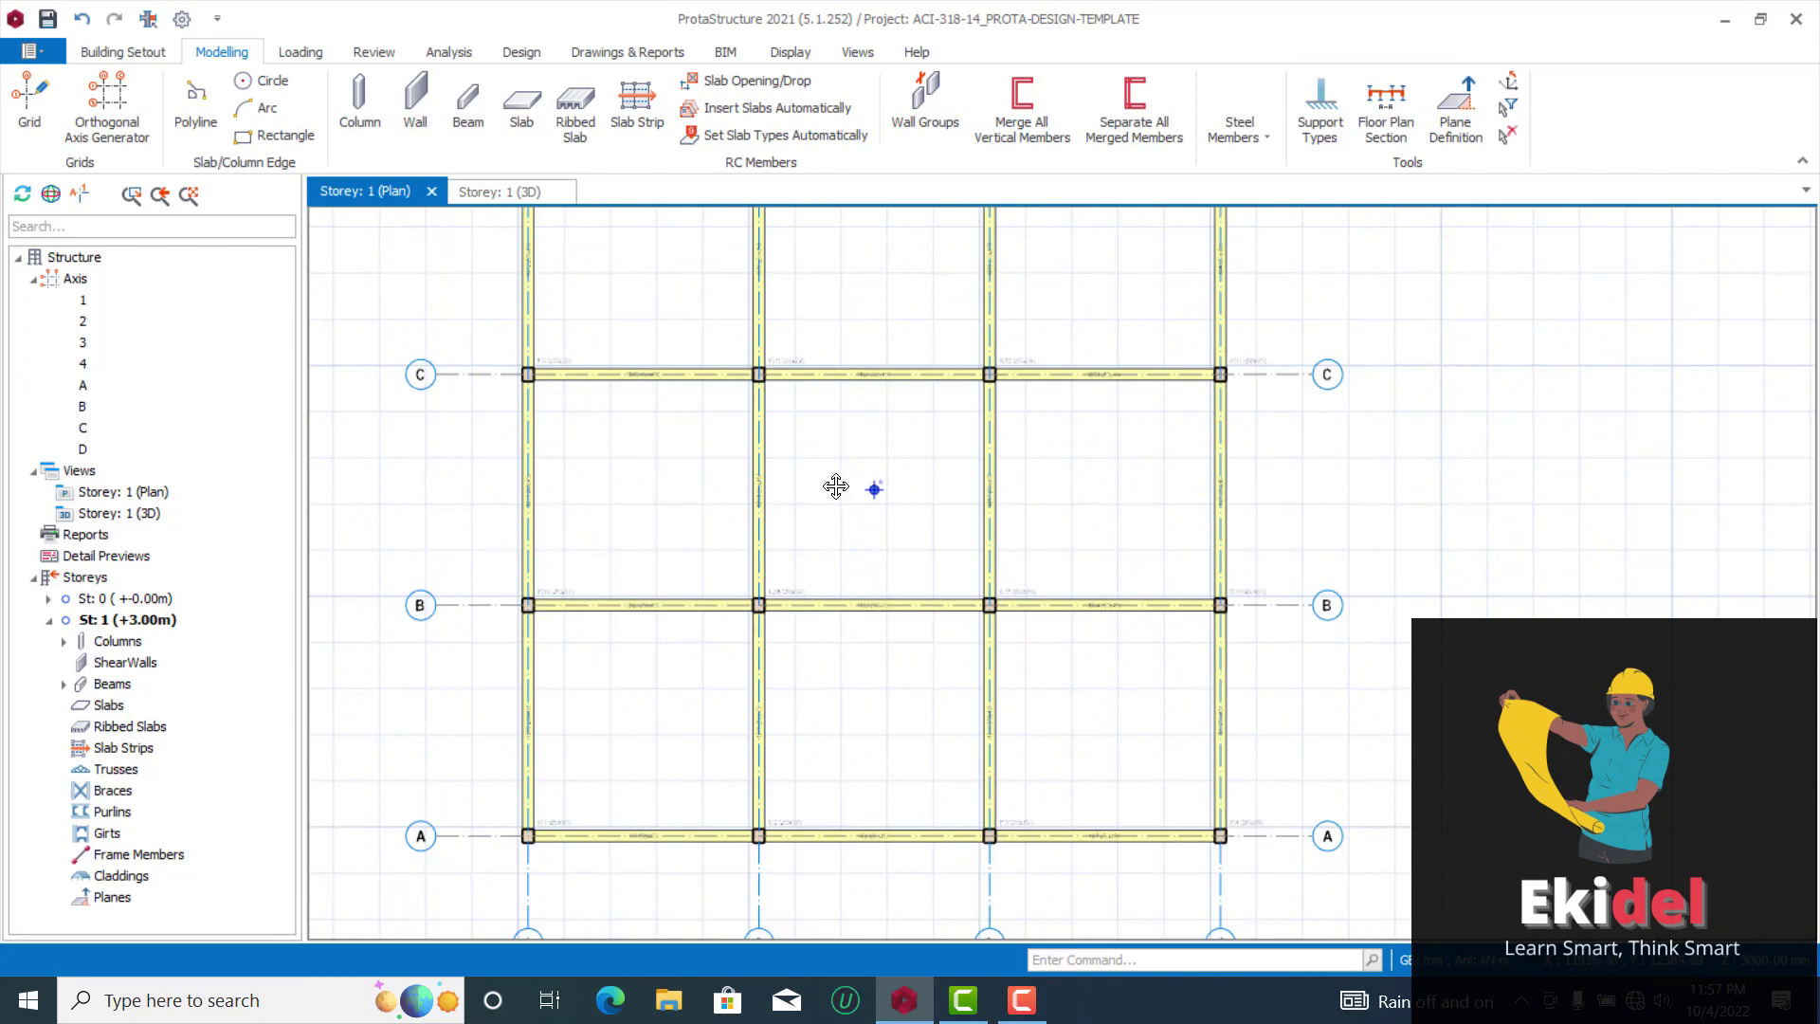
pyautogui.moveTo(836, 486); pyautogui.dragTo(788, 543, button='middle')
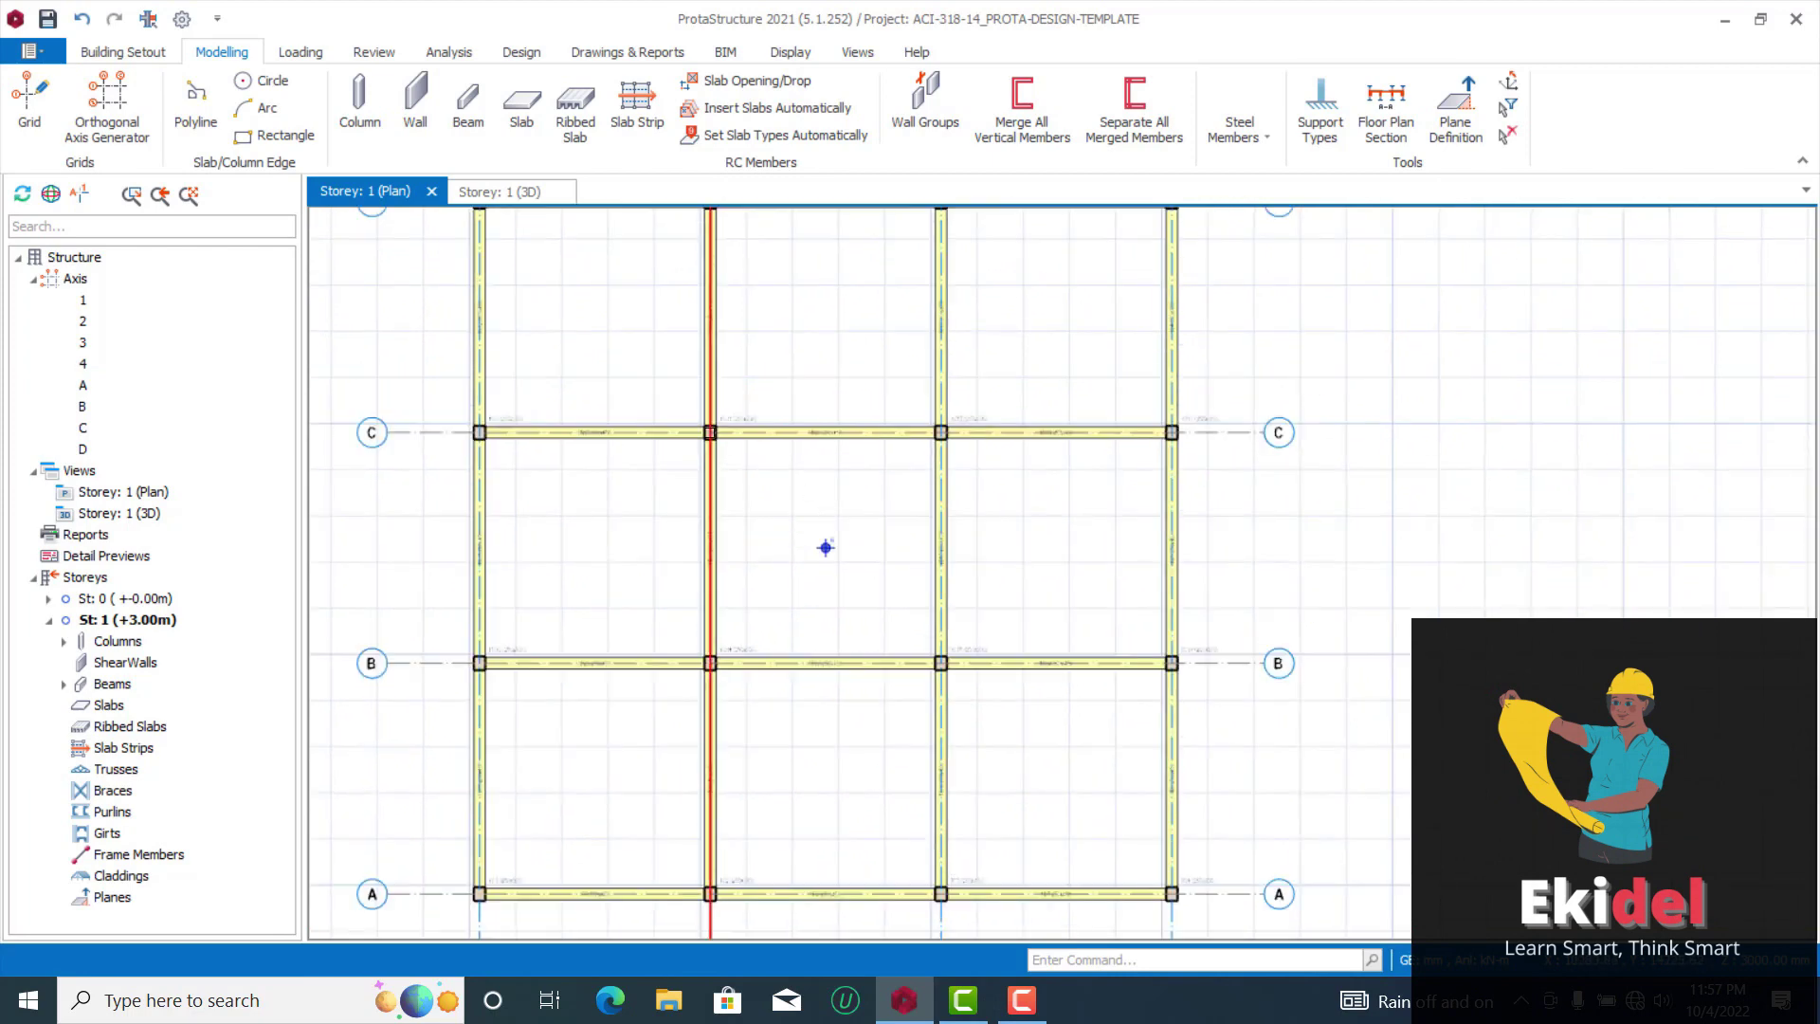
pyautogui.click(520, 107)
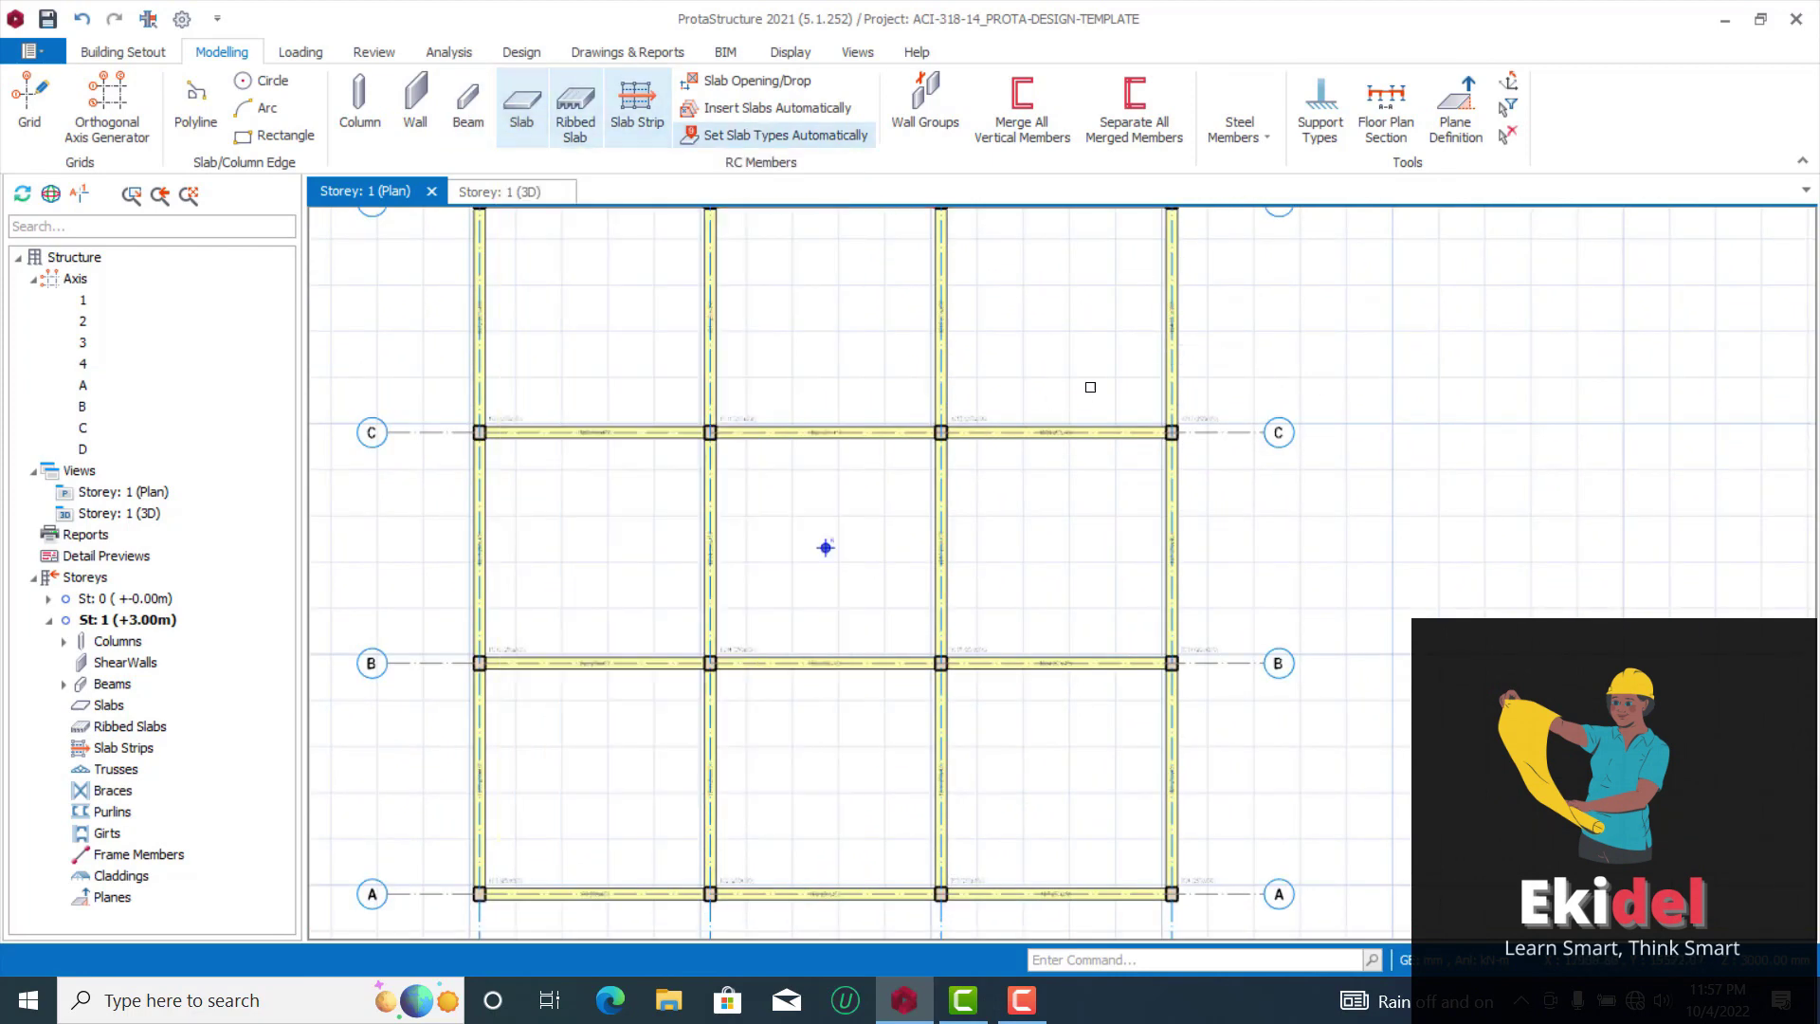
pyautogui.click(521, 107)
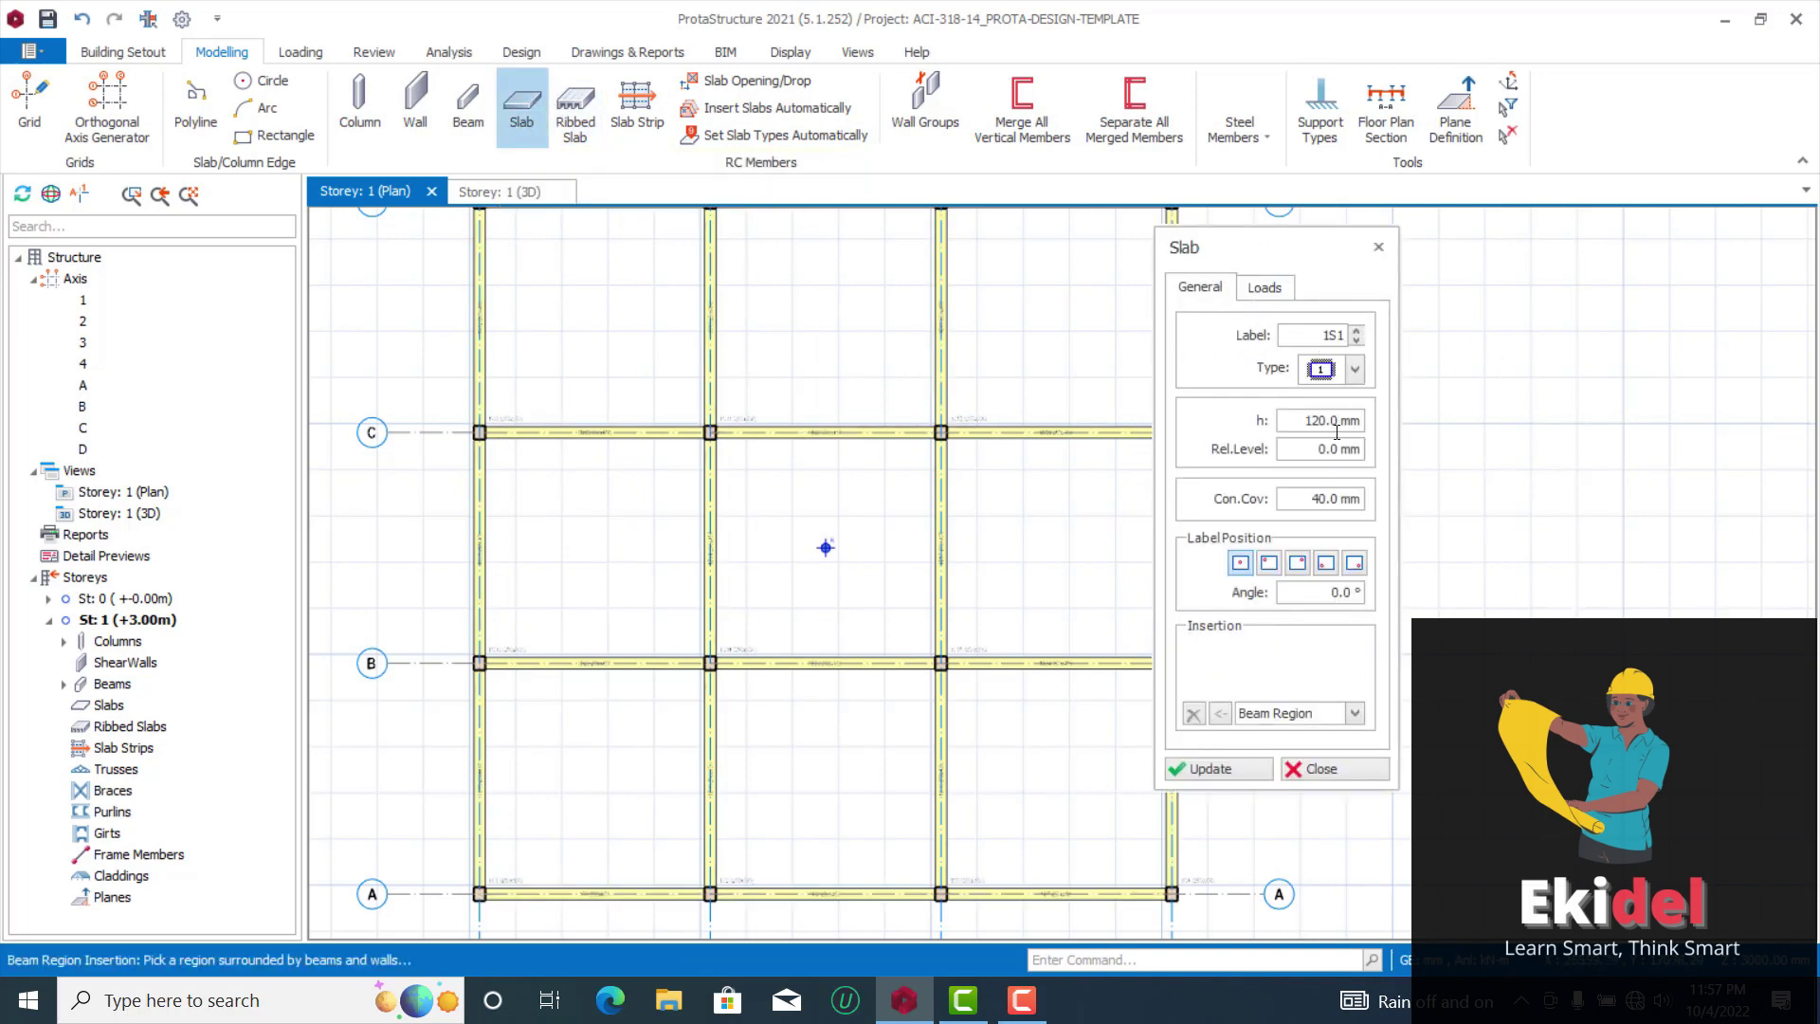
pyautogui.click(1332, 421)
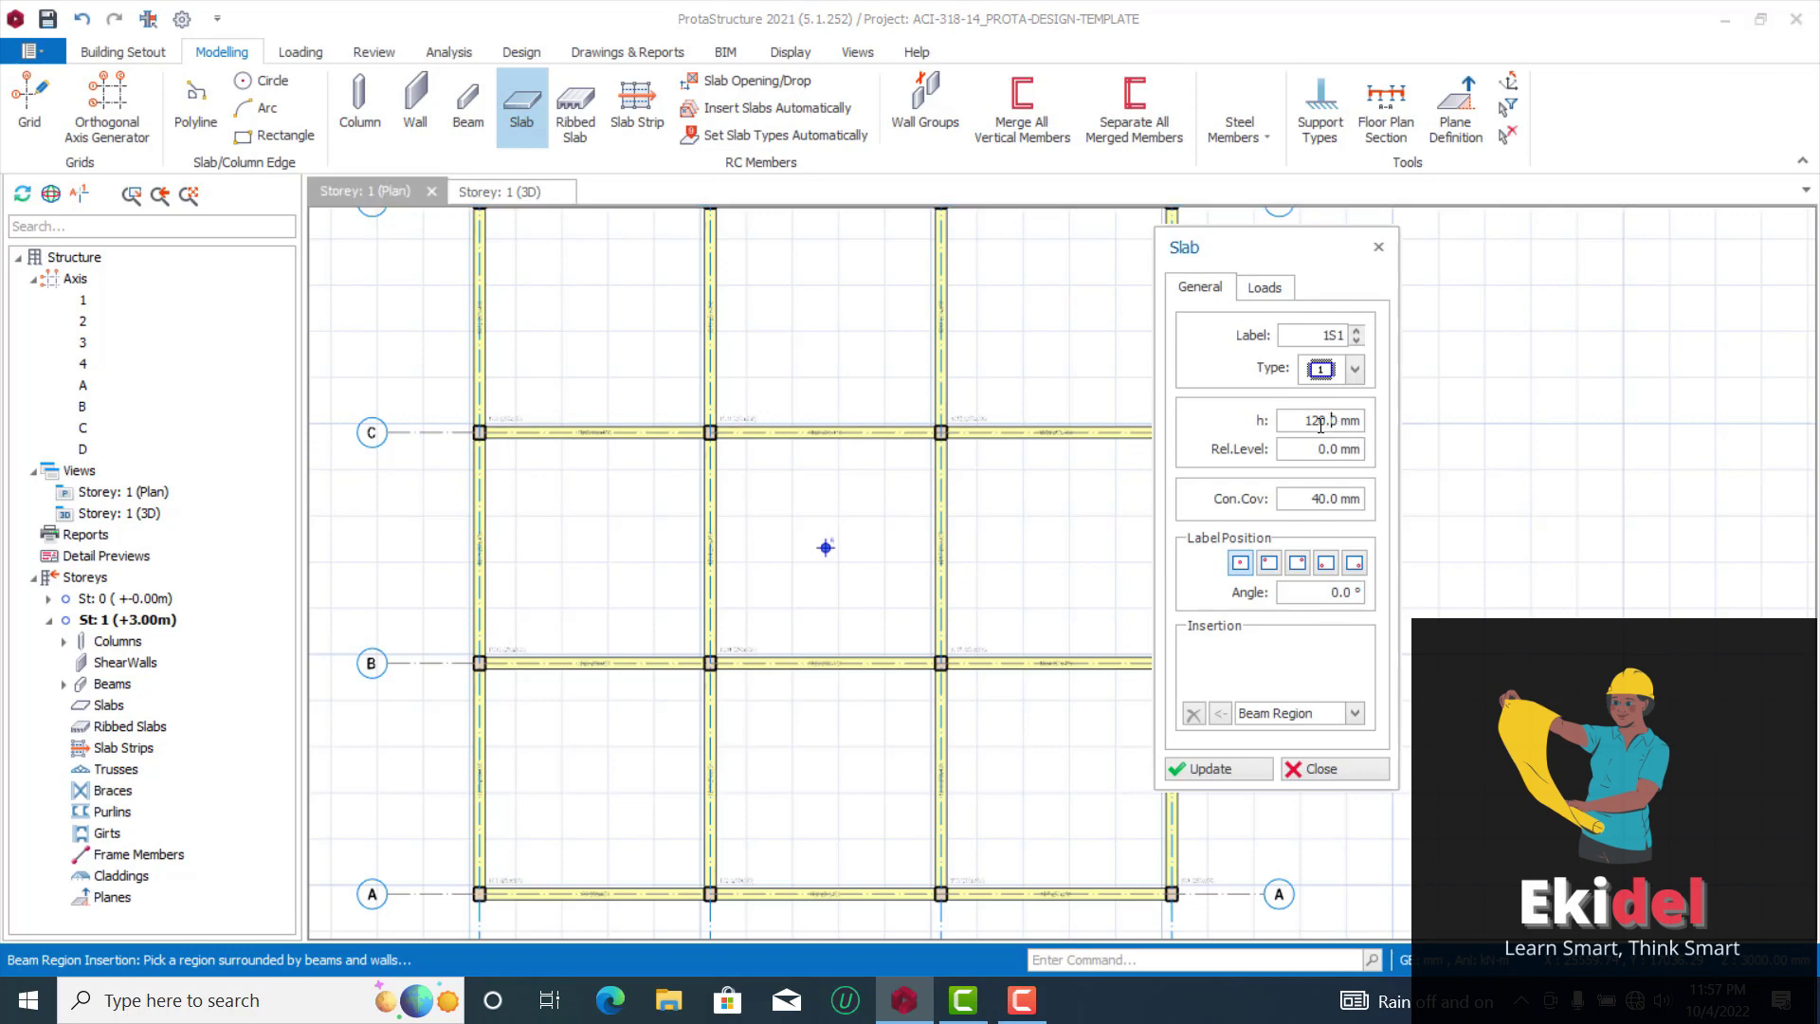
pyautogui.moveTo(1310, 427); pyautogui.dragTo(1361, 425)
pyautogui.write('150')
# Set the slab's dead load to 1.5 kN/m2 and its imposed load to the 2.4 kN/m2 code value for Office Buildings (Offices)
pyautogui.click(1256, 292)
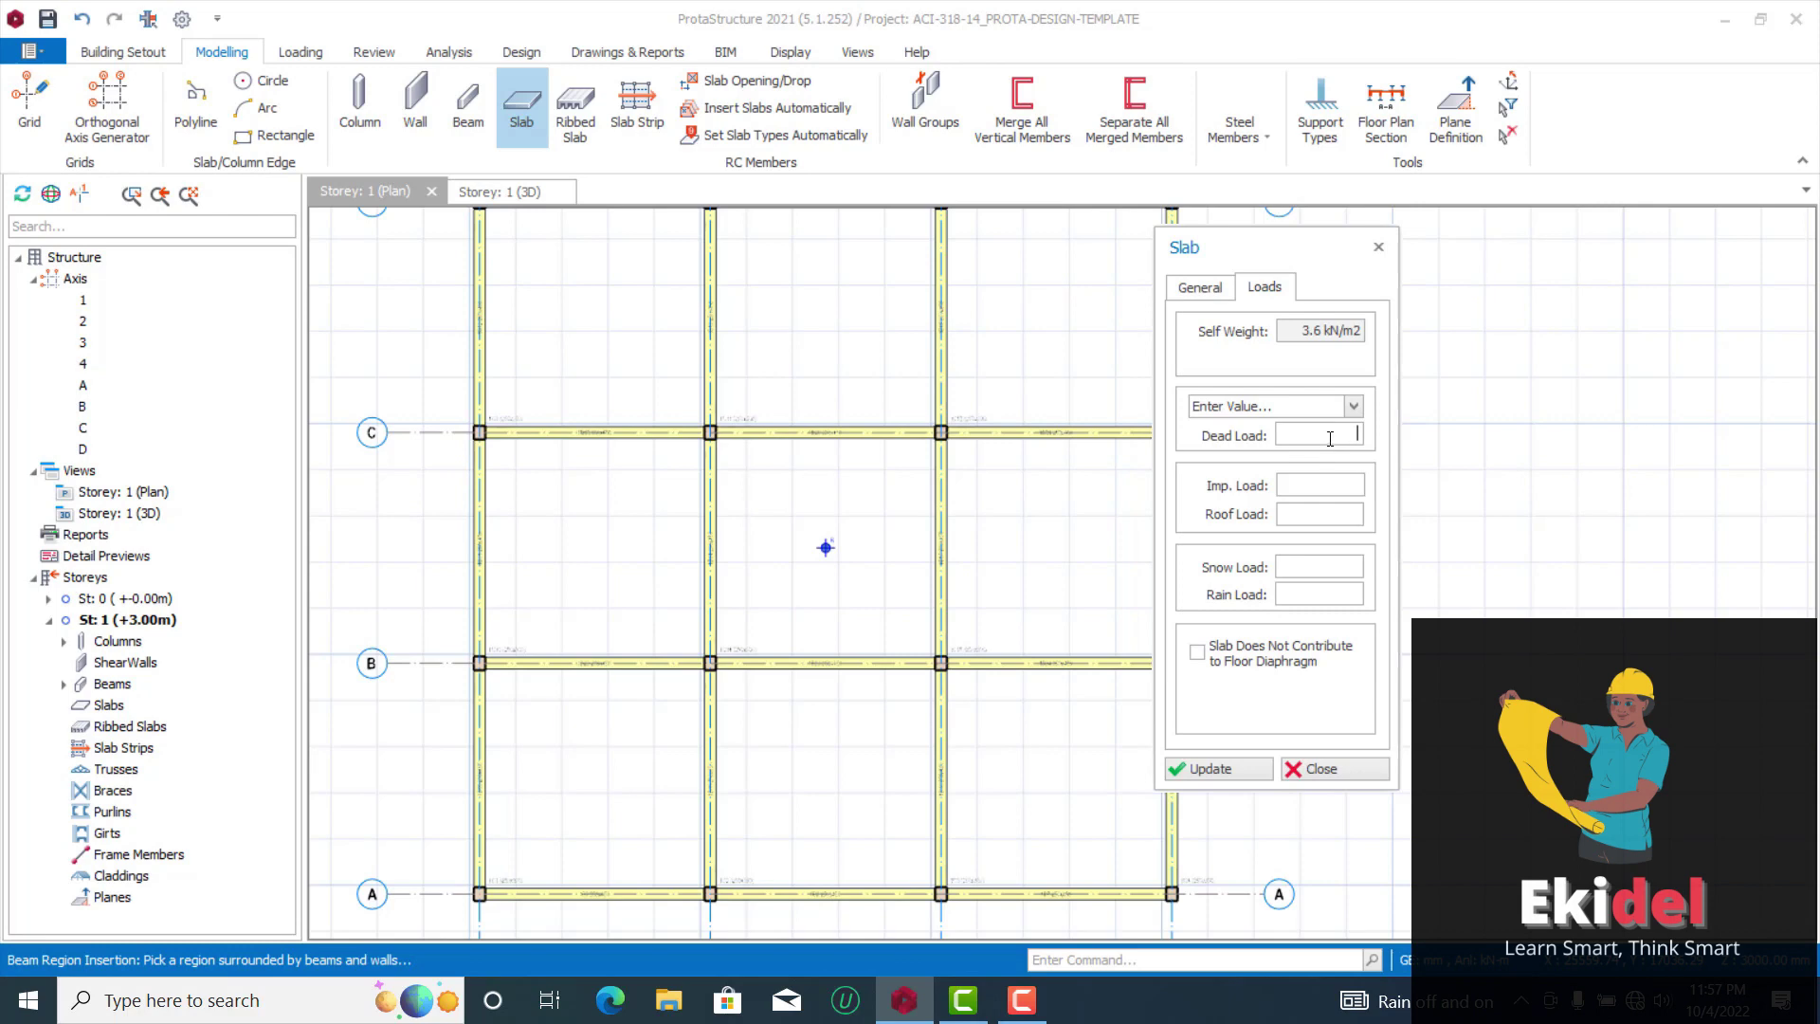
pyautogui.write('1.5 k')
pyautogui.click(1335, 484)
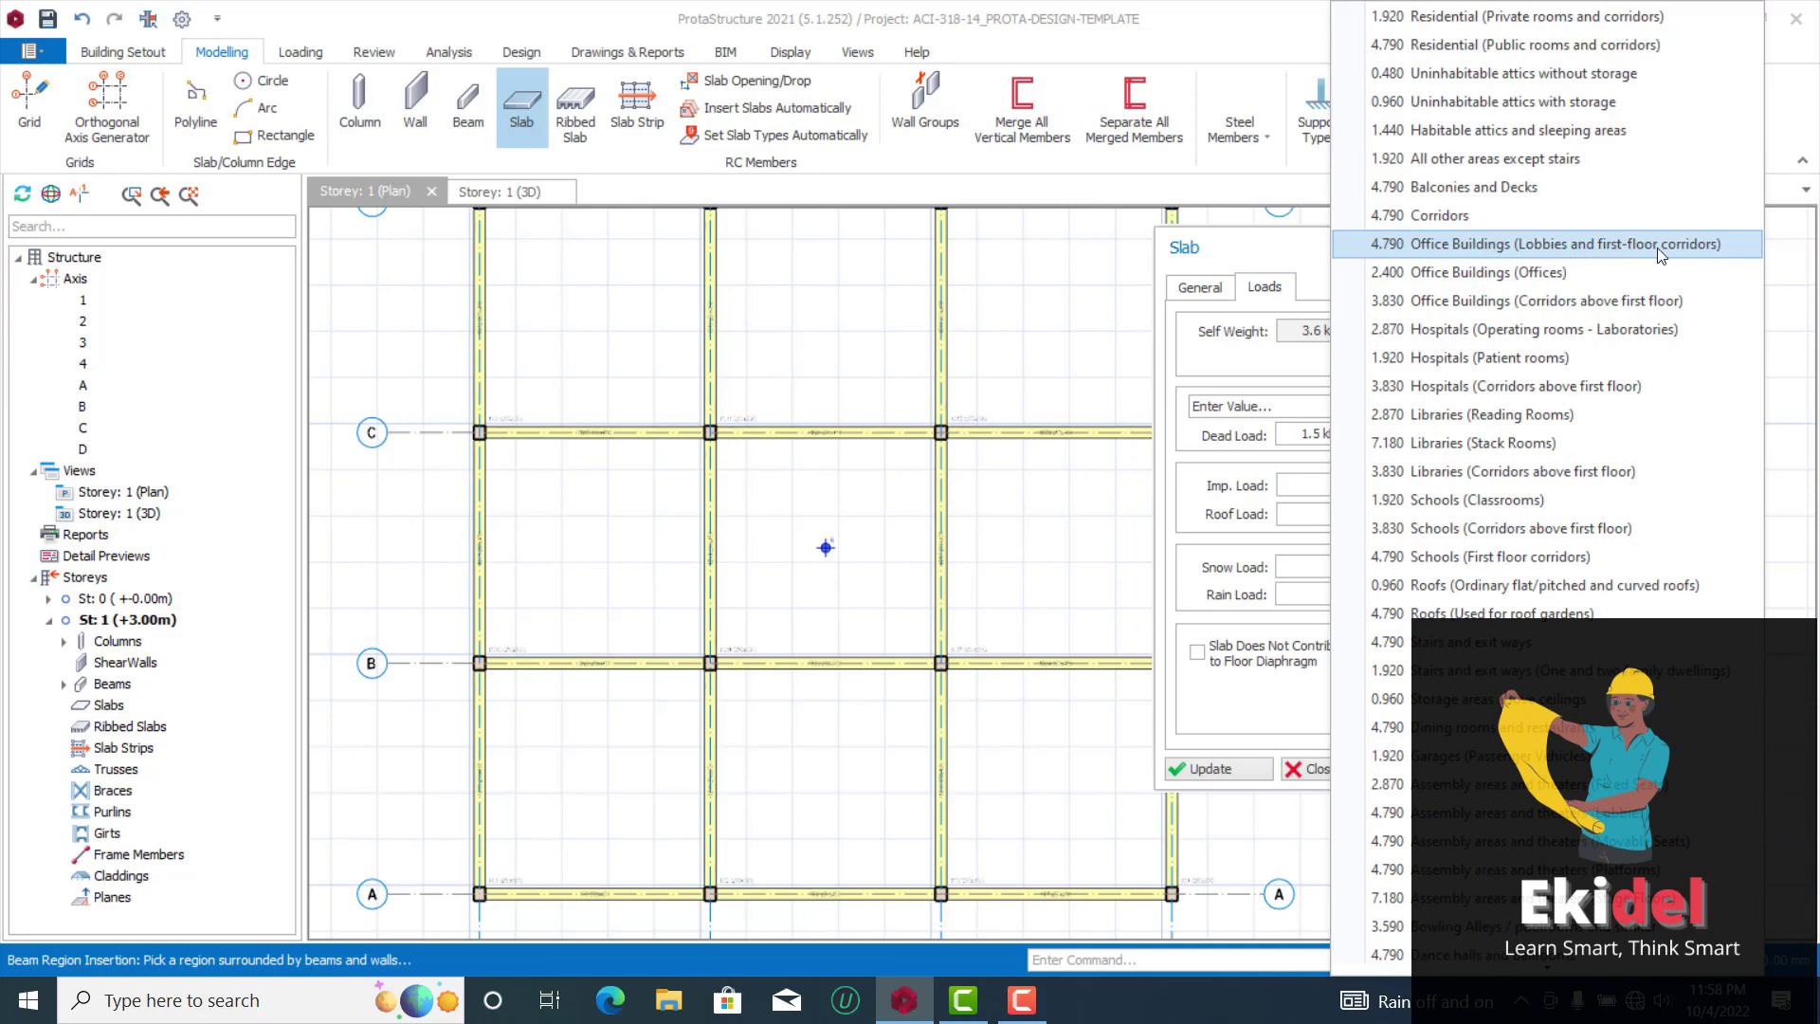
pyautogui.click(1439, 274)
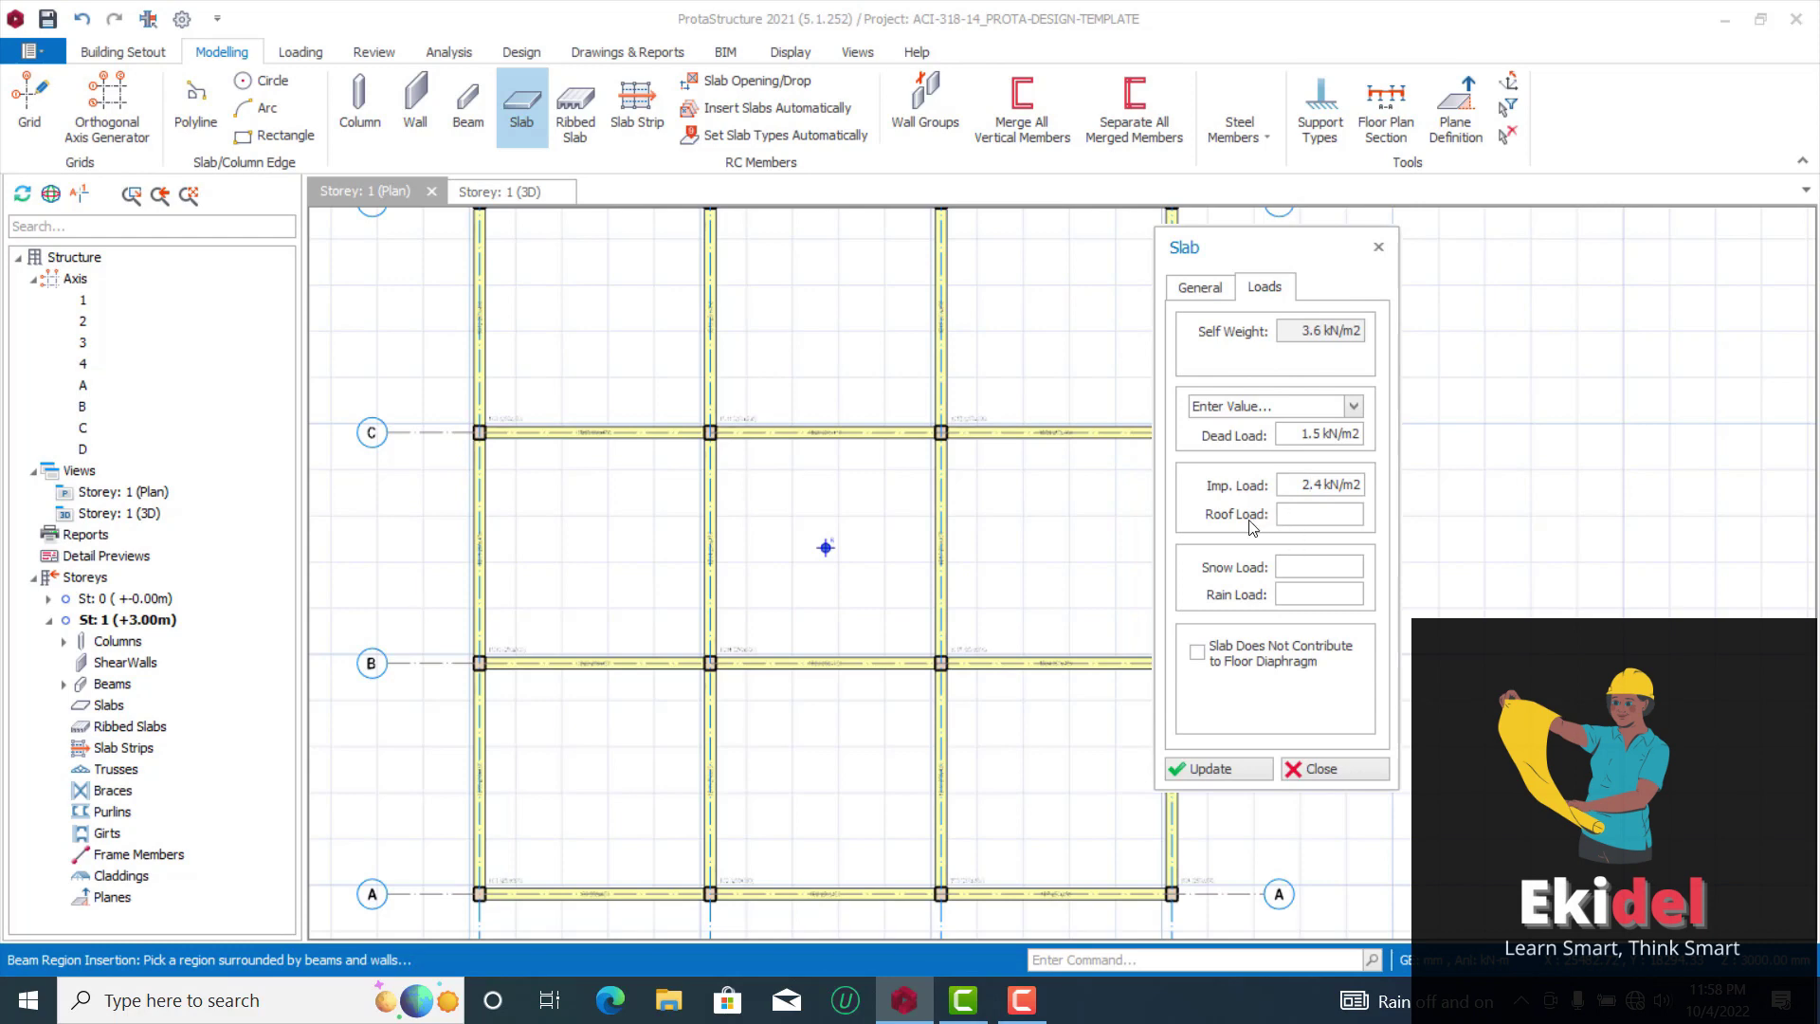
pyautogui.write('1.2 kN/m2')
# Set the slab's roof load and snow load to 1.2 kN/m2 each and its rain load to 0.5 kN/m2
pyautogui.click(1309, 567)
pyautogui.write('1')
pyautogui.write('0 kN/m2')
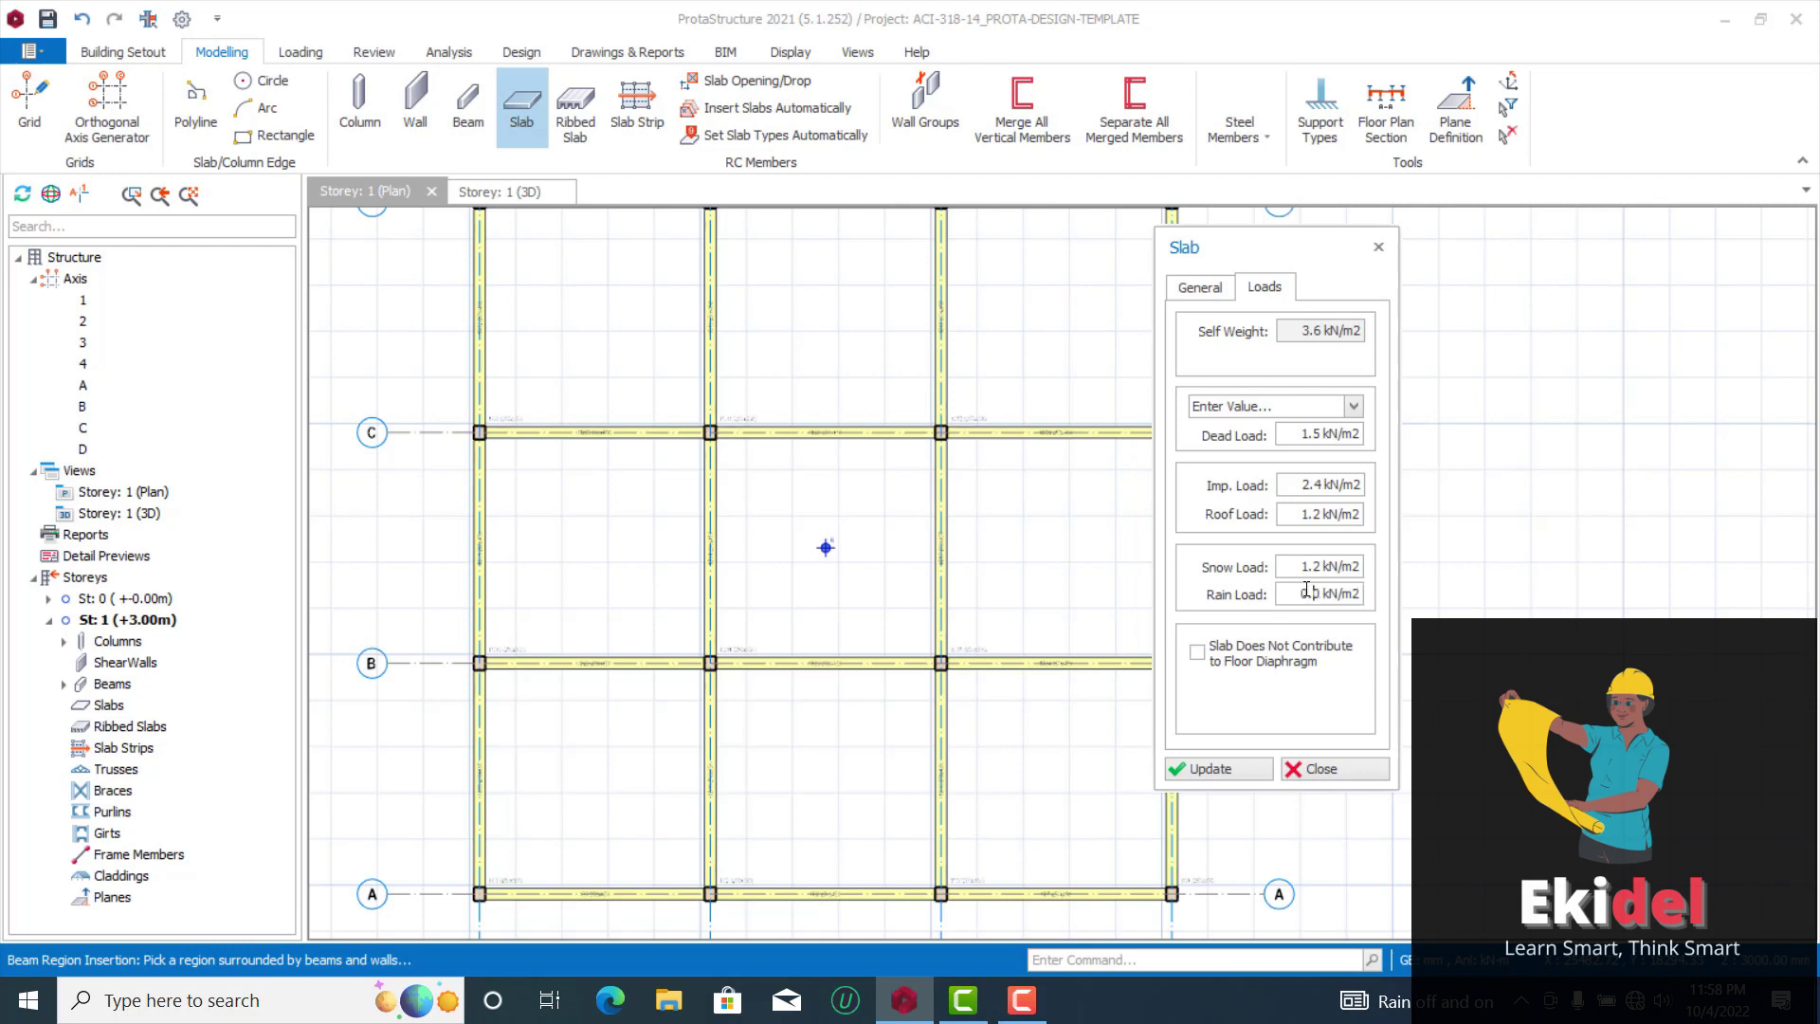
pyautogui.press('Tab')
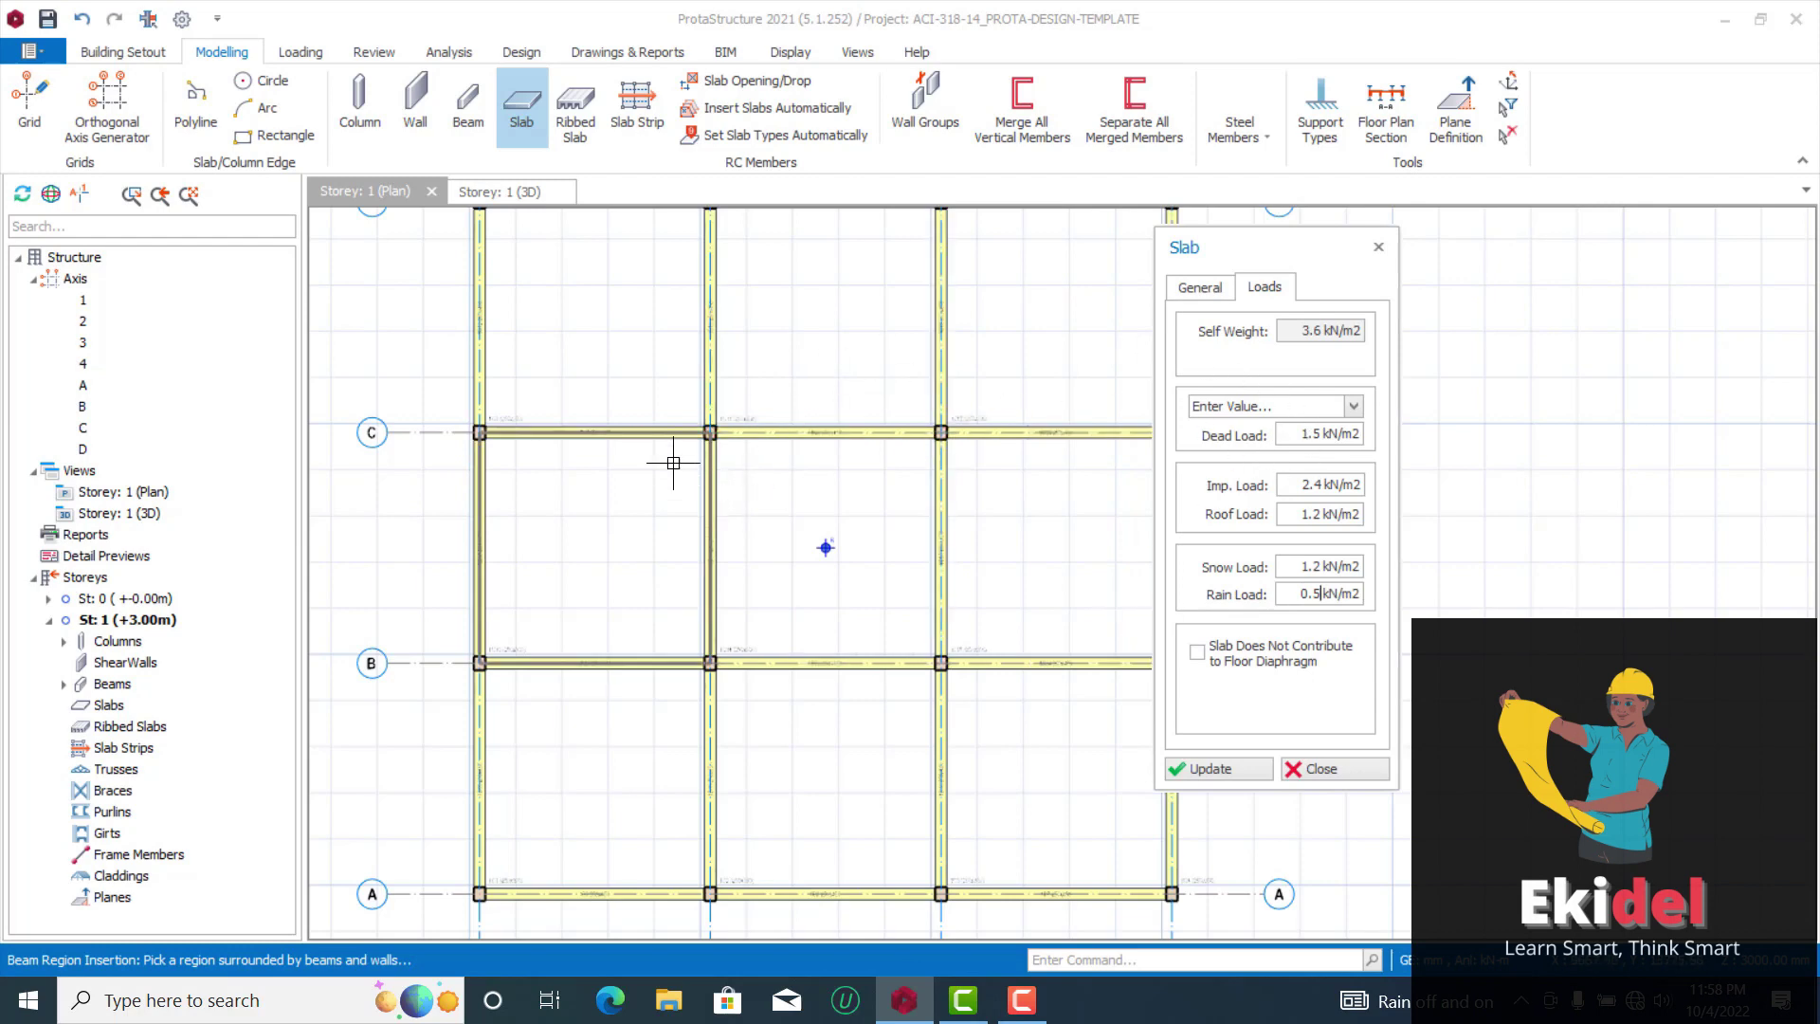
# Insert slabs in the three beam regions between axes C and D, from axis 1 to axis 4
pyautogui.scroll(-2, 757, 416)
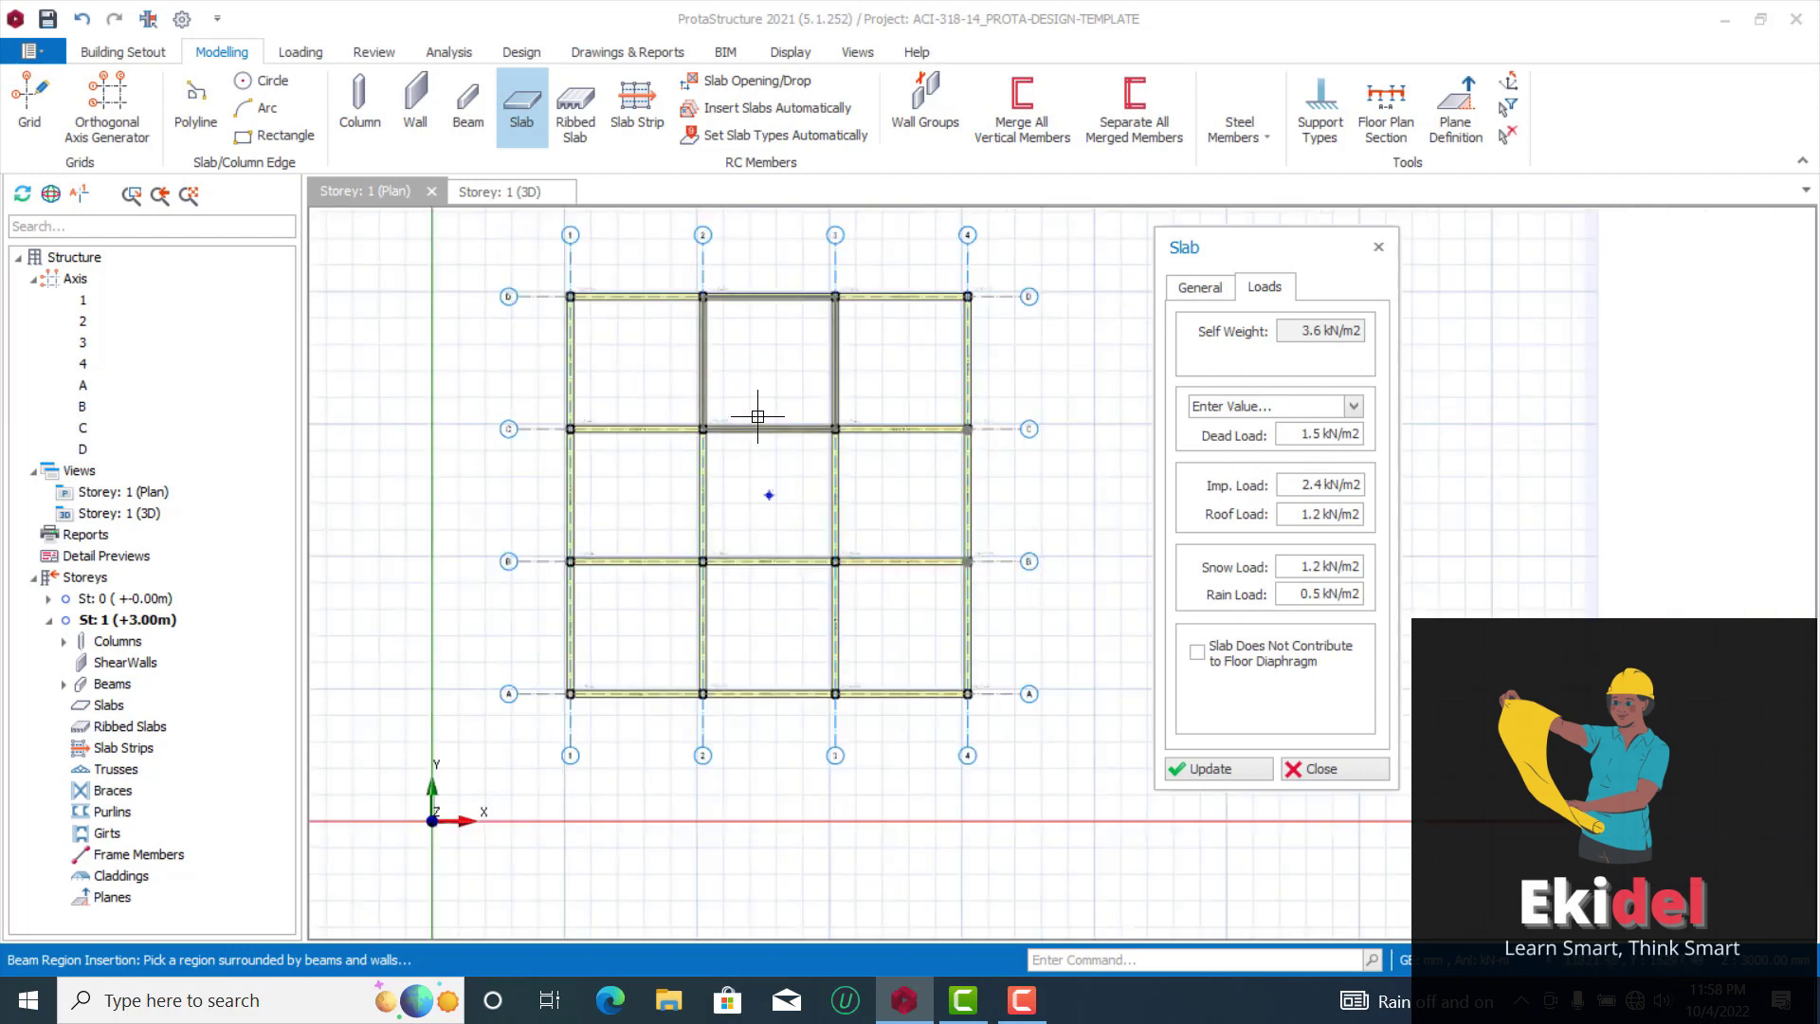
pyautogui.click(629, 356)
pyautogui.scroll(1, 786, 350)
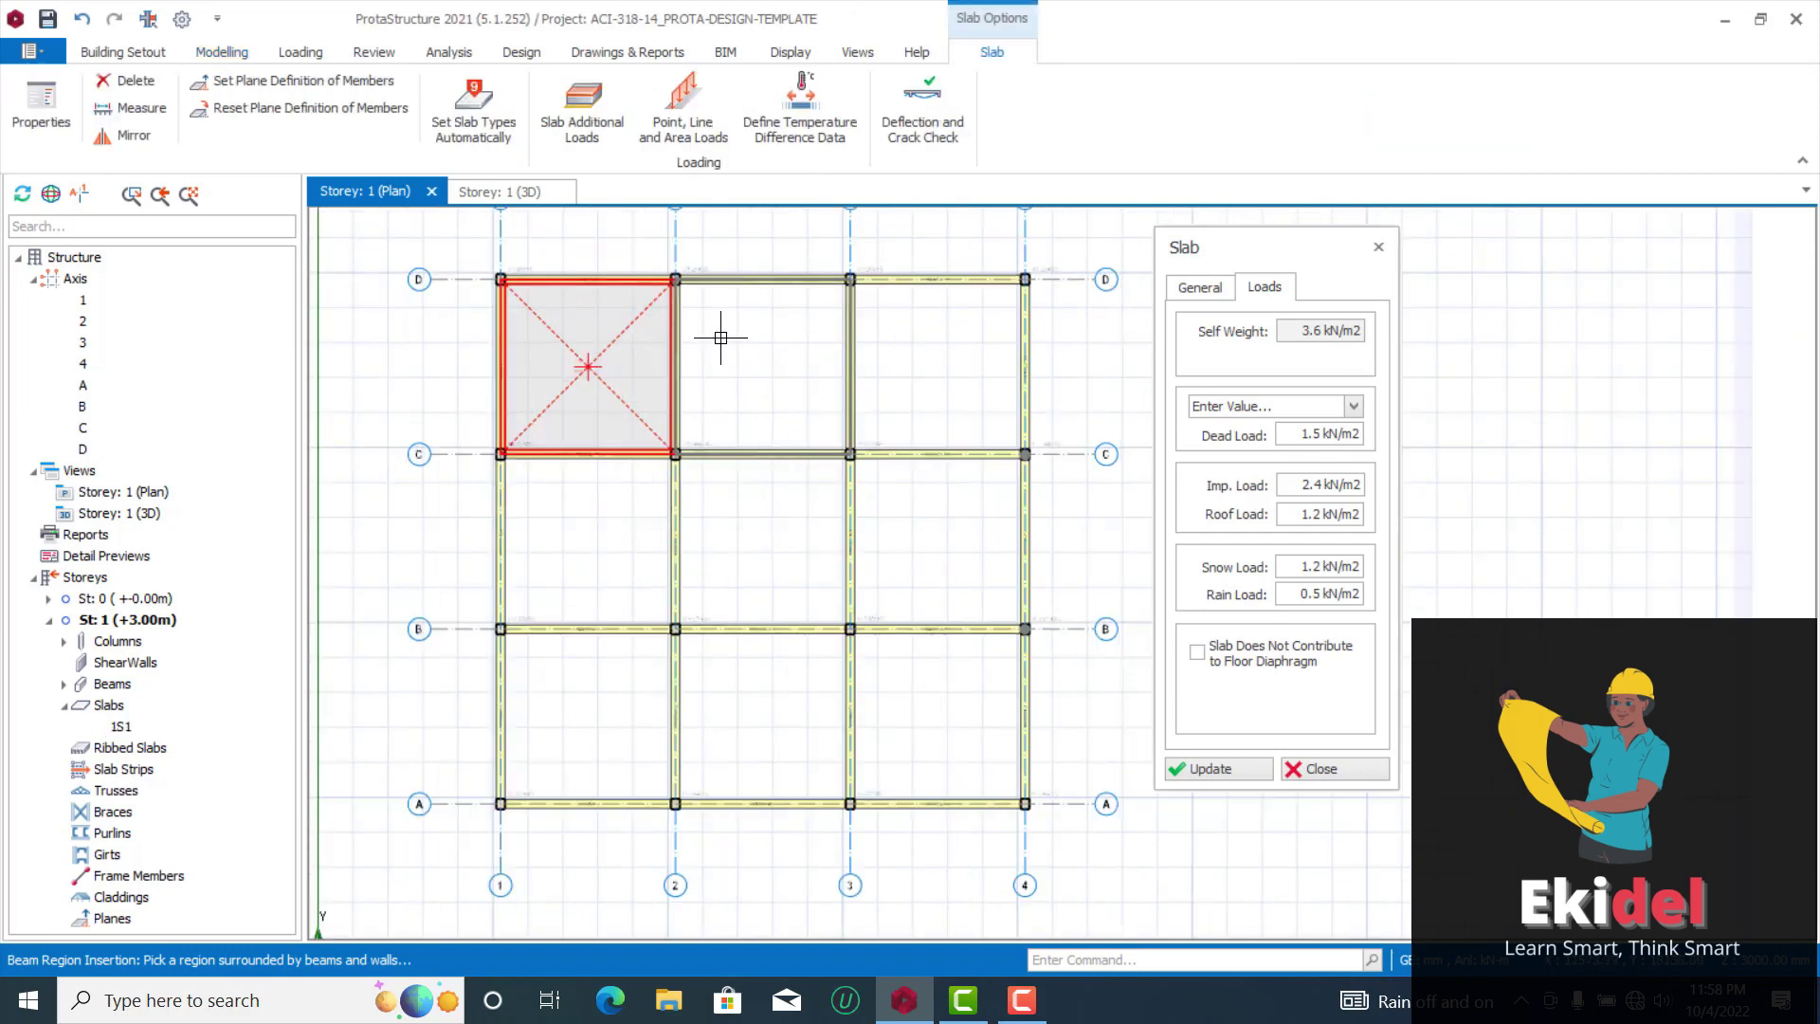
pyautogui.click(730, 341)
pyautogui.click(916, 370)
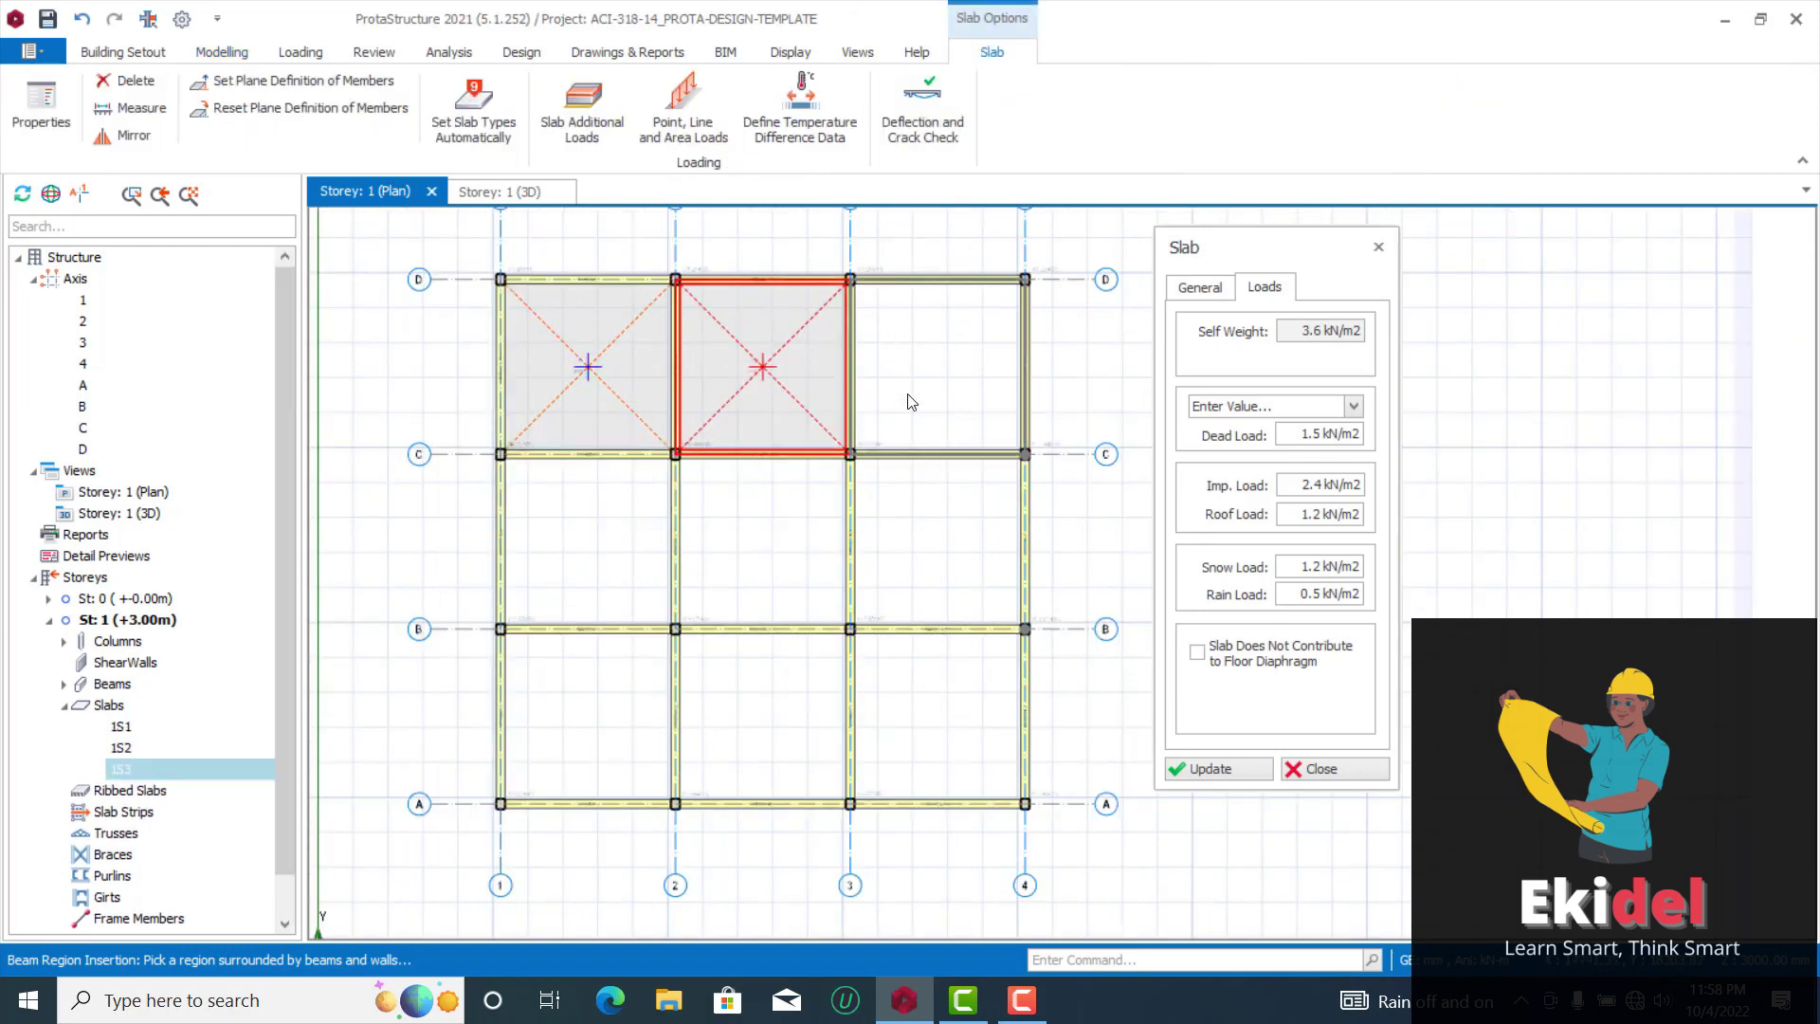
# Insert slabs in the bay between axes 1-2 and B-C and in all three bays between axes A and B
pyautogui.click(595, 540)
pyautogui.click(614, 692)
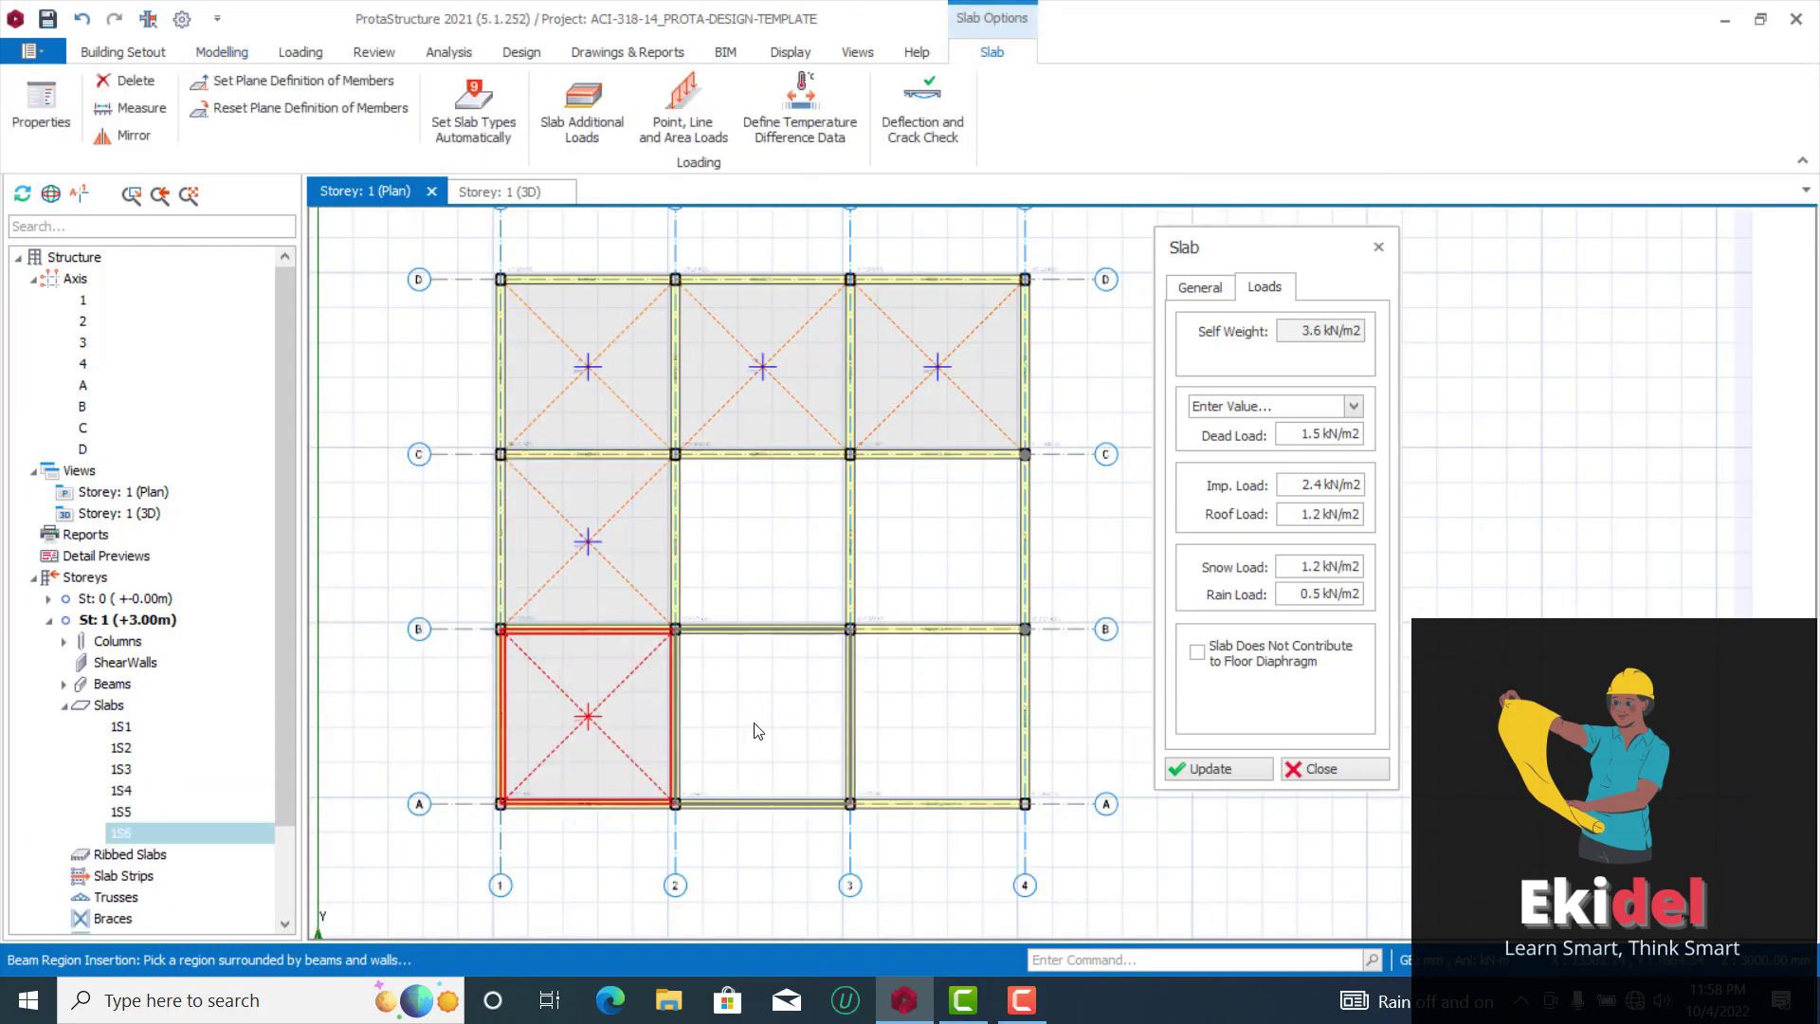
pyautogui.click(798, 699)
pyautogui.click(914, 696)
# Insert slabs in the two remaining bays between axes B and C, from axis 2 to axis 4
pyautogui.scroll(-1, 626, 597)
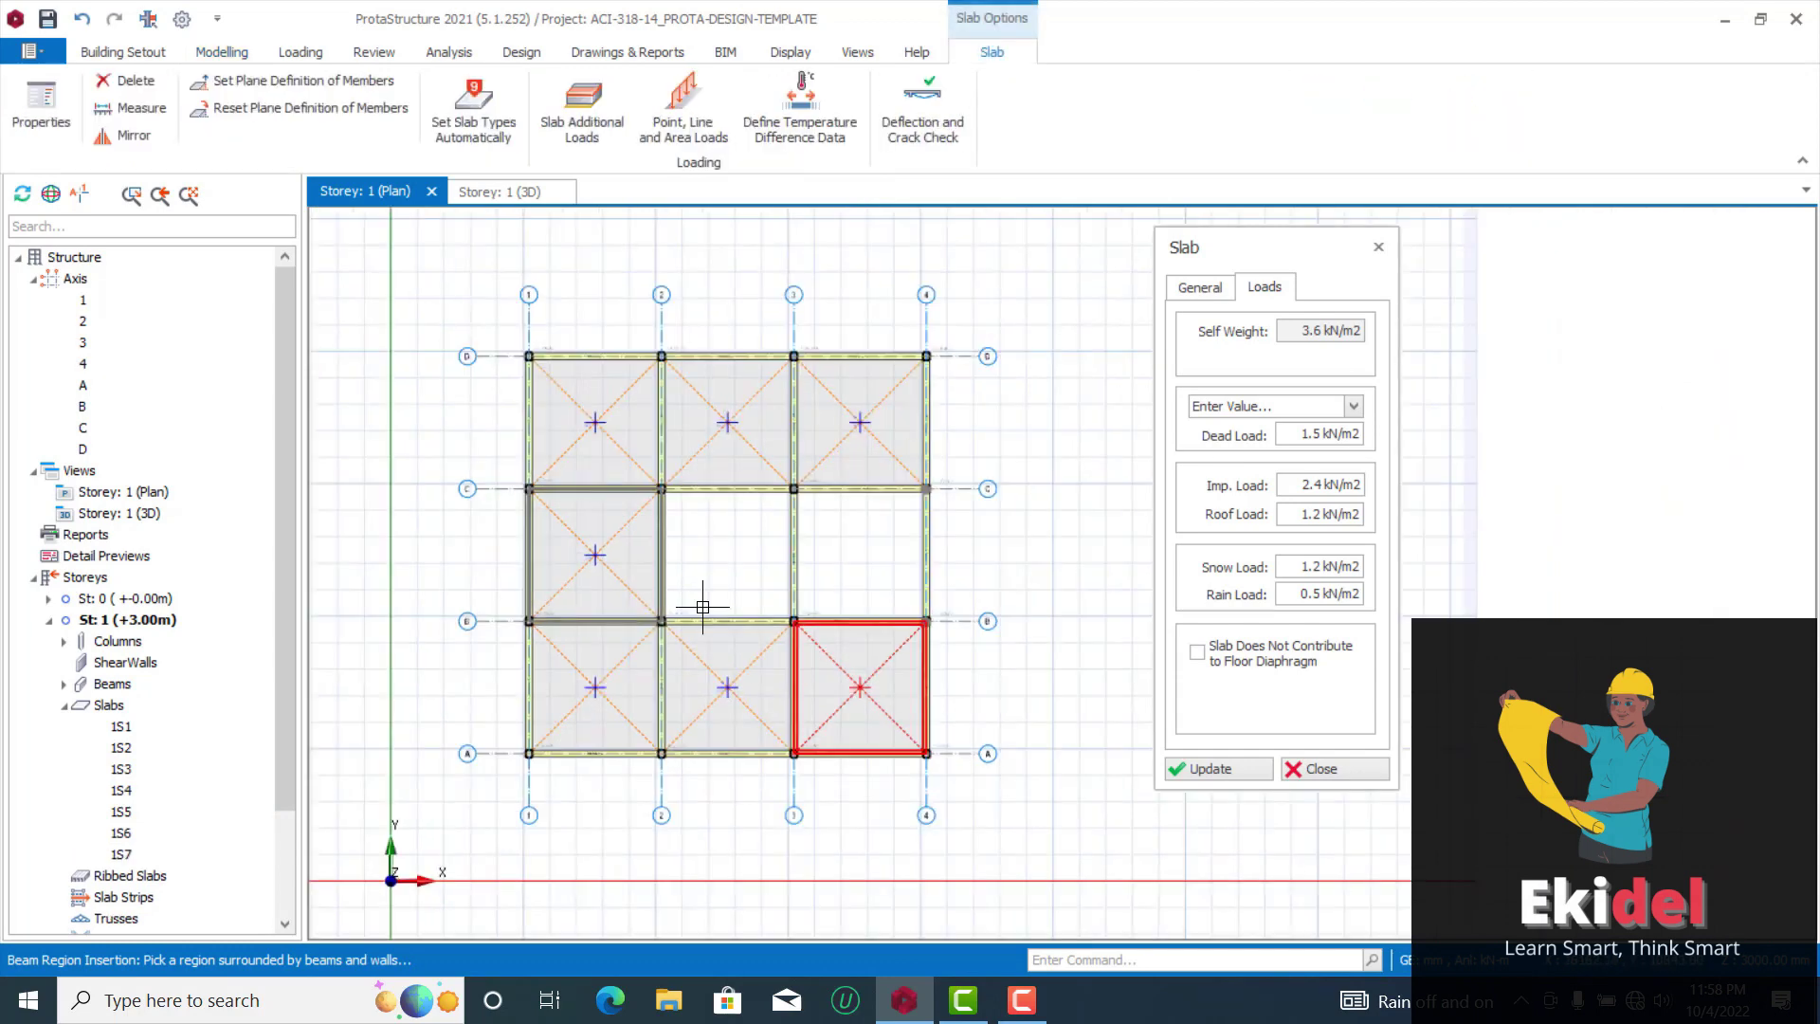
pyautogui.scroll(1, 864, 637)
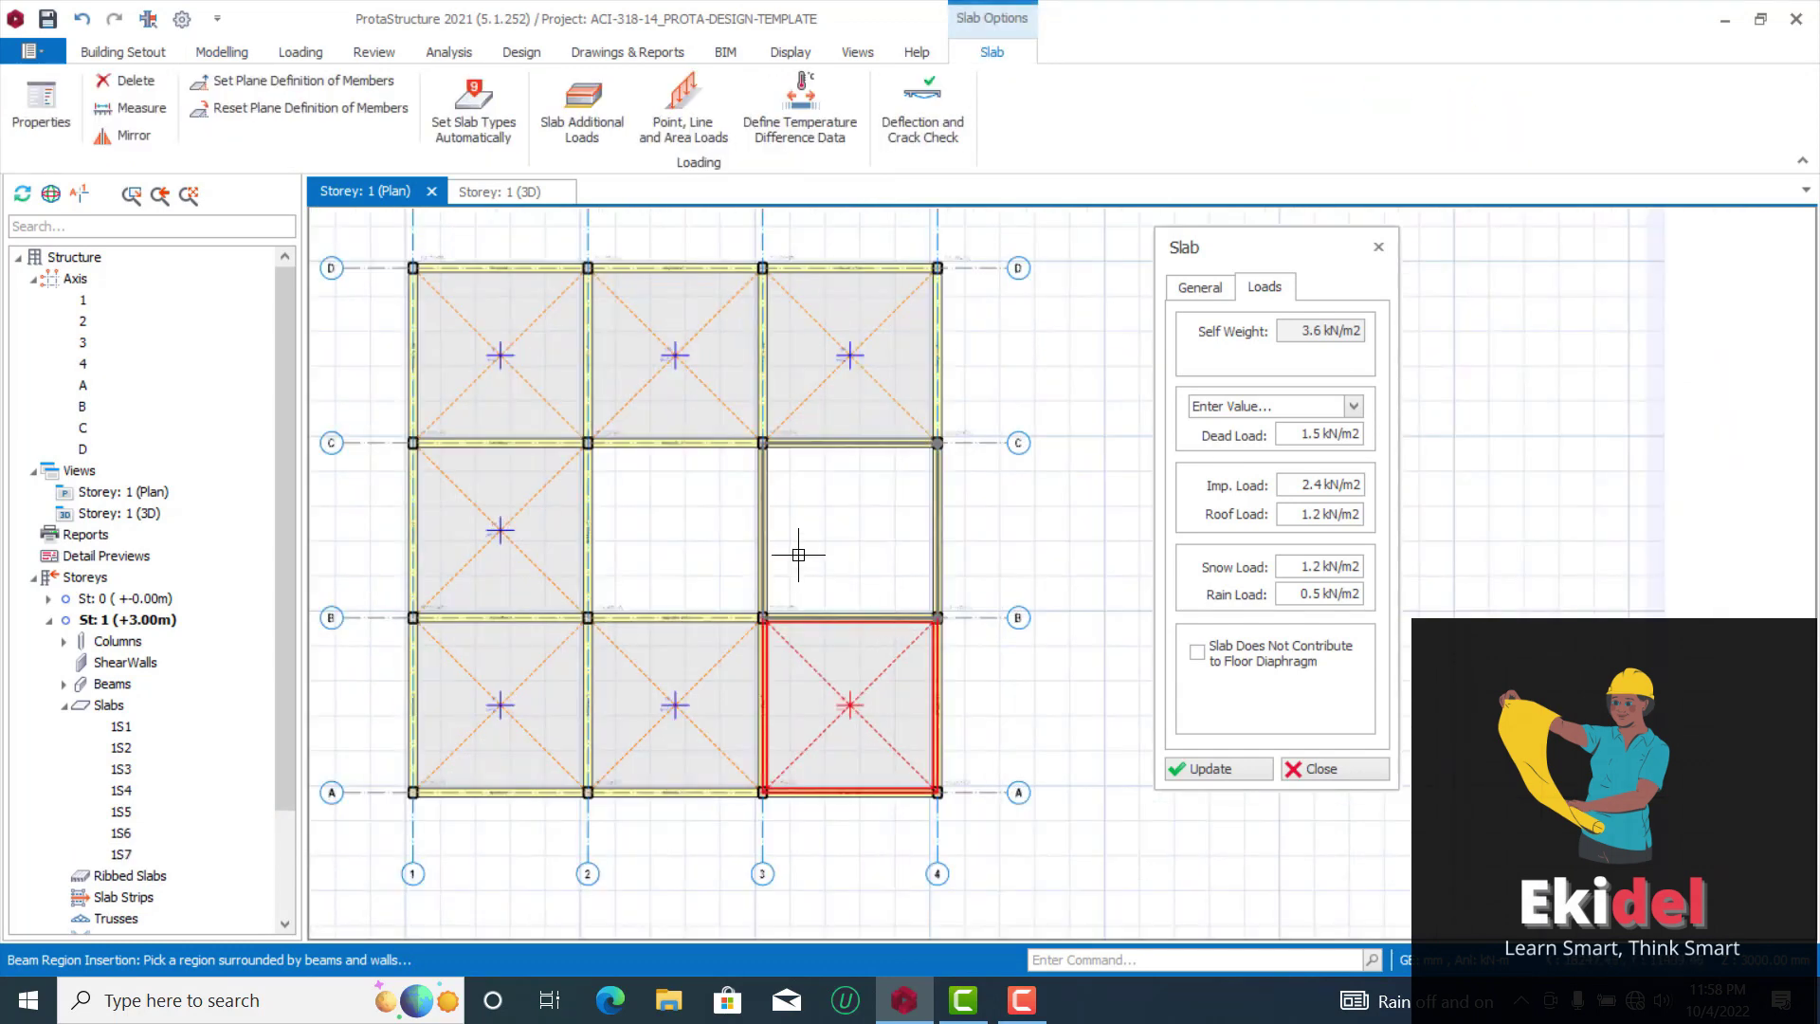
pyautogui.click(668, 535)
pyautogui.click(834, 559)
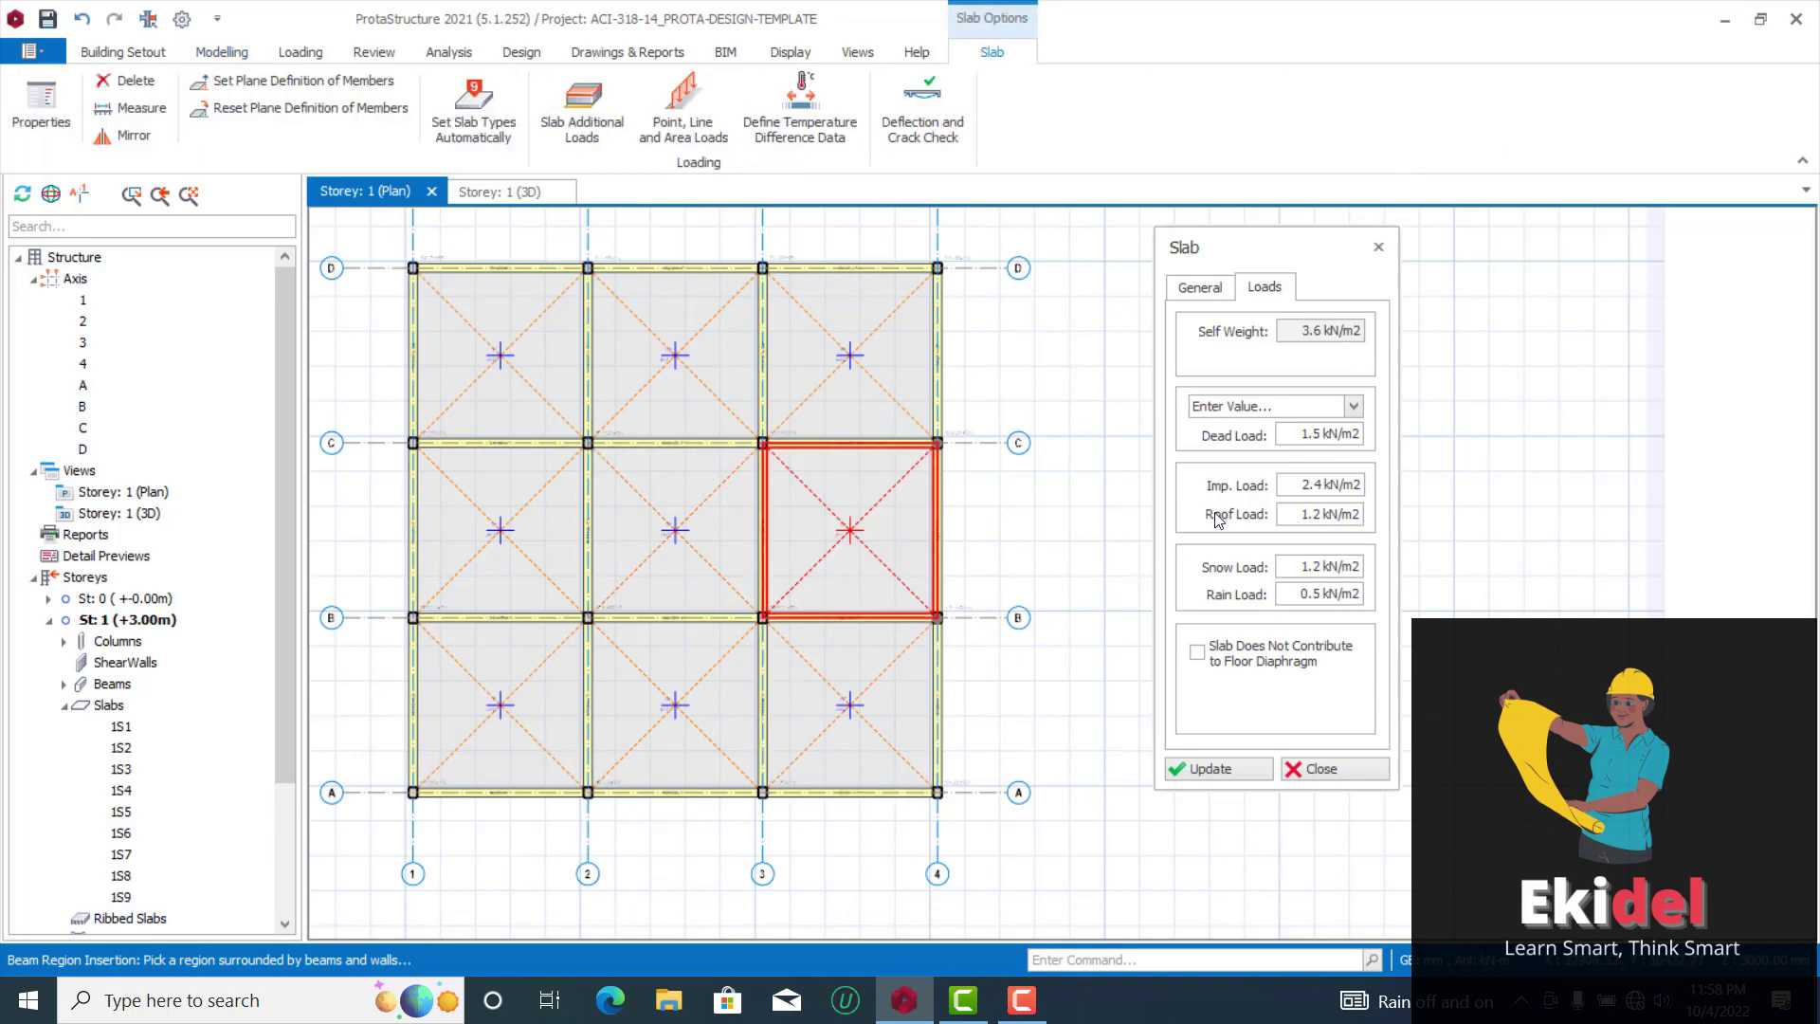
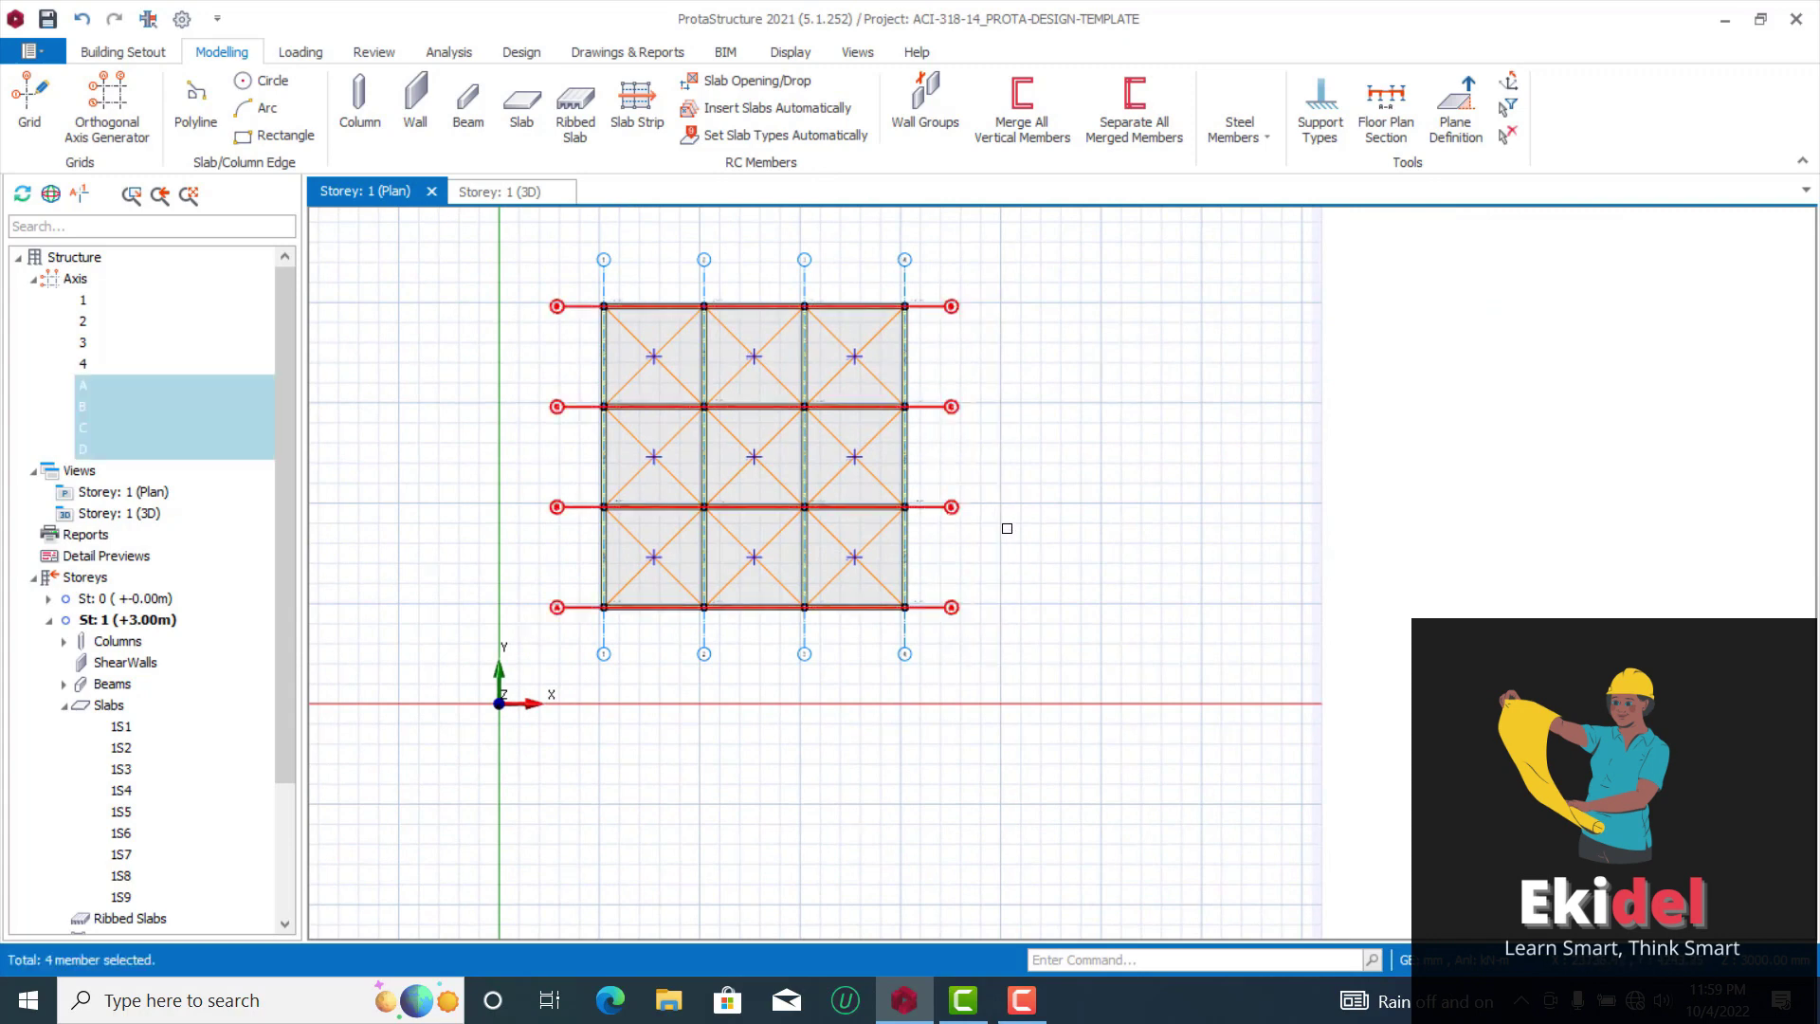
# Stretch axes A to D together by a little over 4 m outward beyond axis 4
pyautogui.rightClick(966, 352)
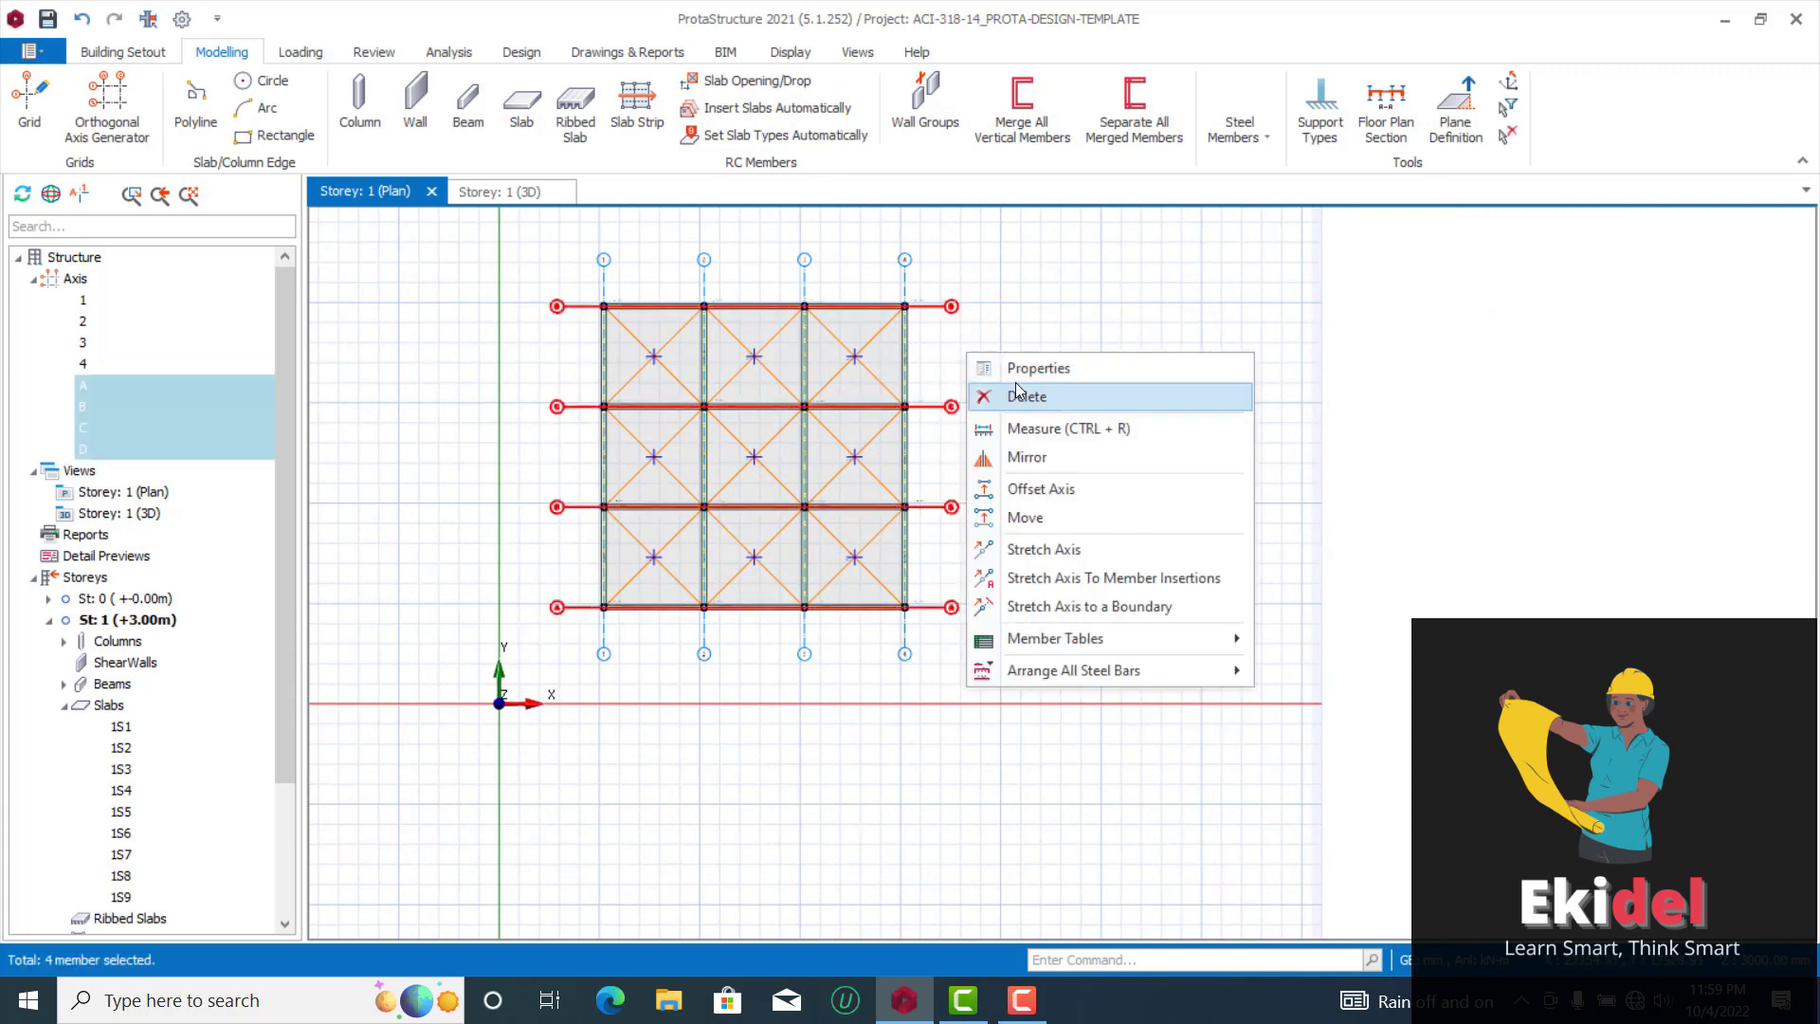
pyautogui.click(1042, 548)
pyautogui.scroll(5, 954, 410)
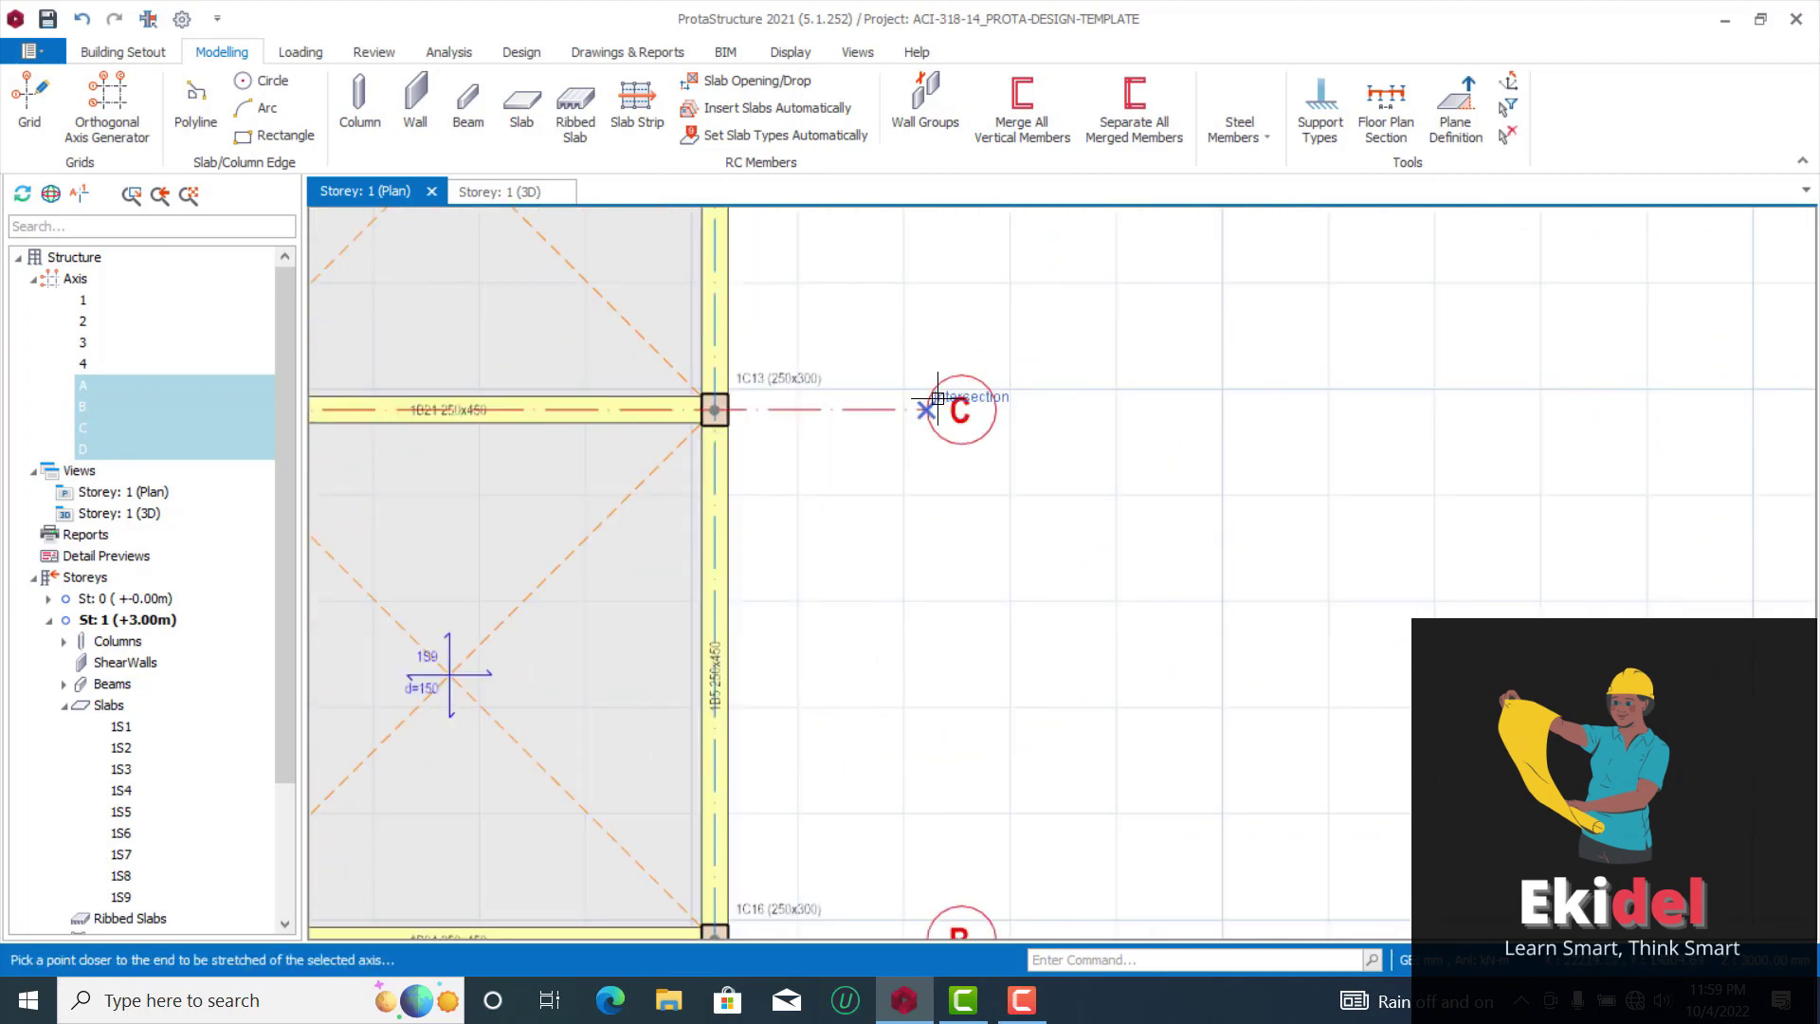
pyautogui.click(930, 405)
pyautogui.scroll(-3, 931, 405)
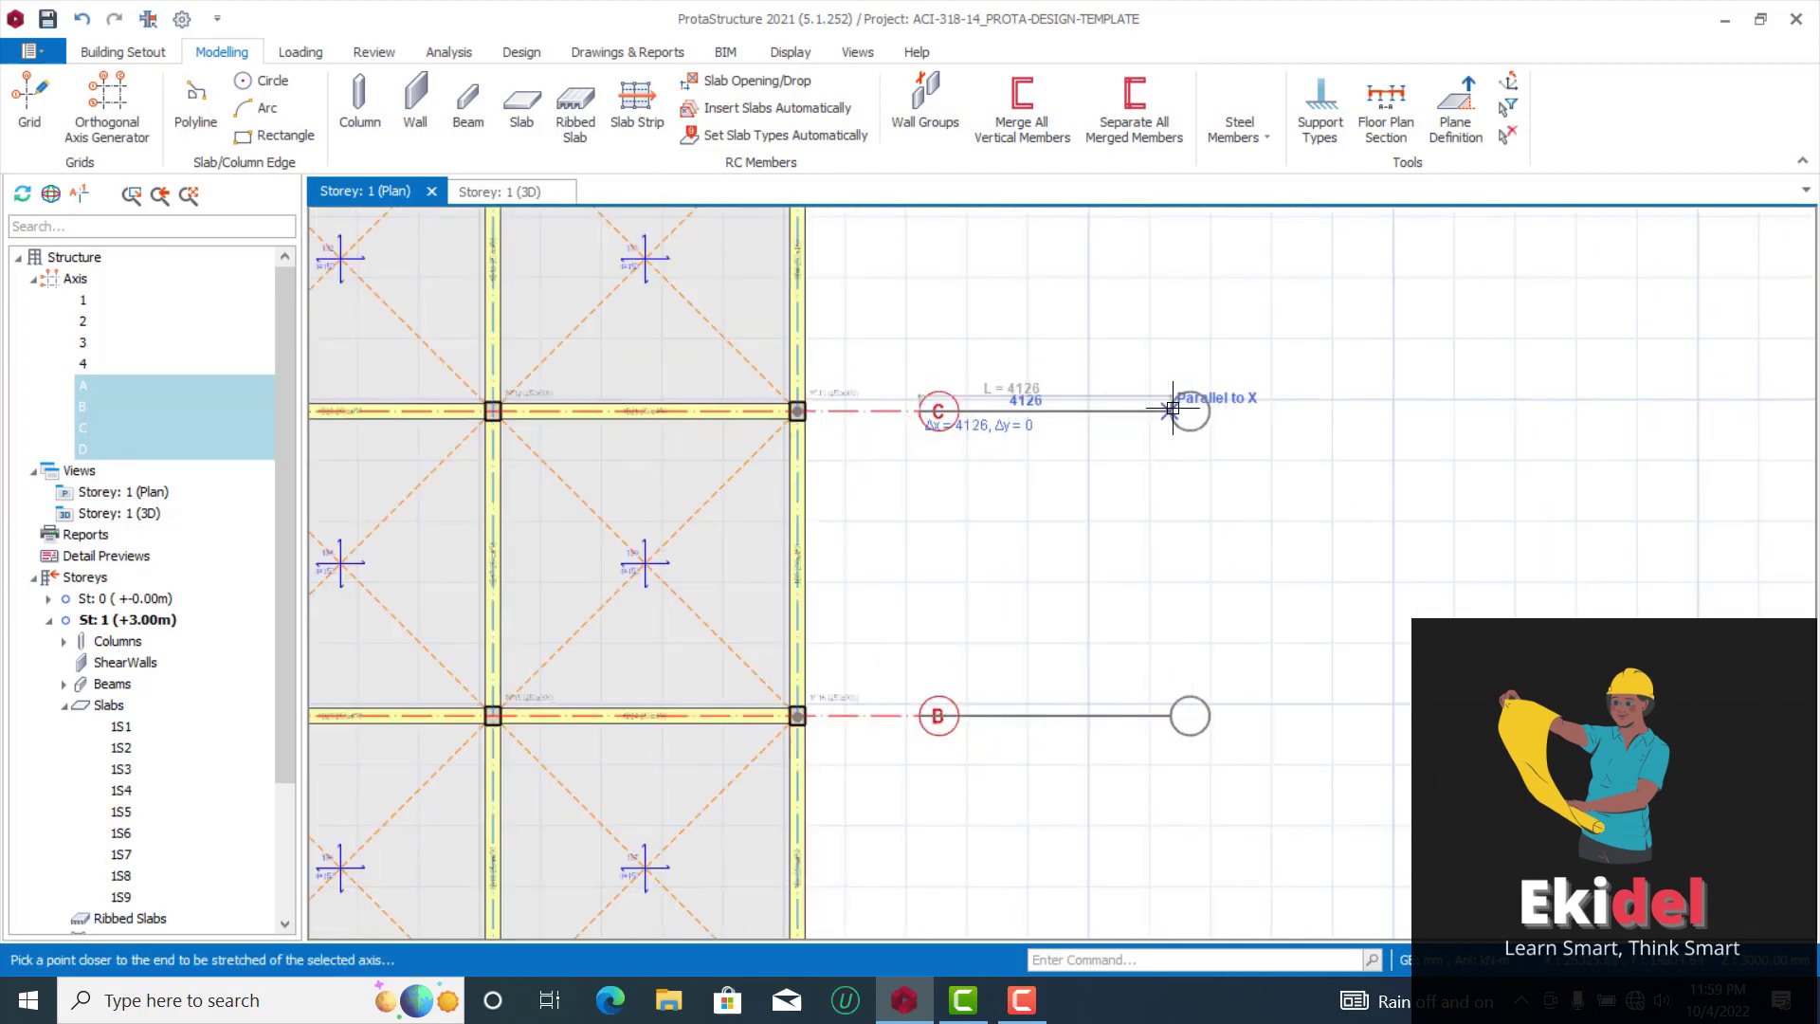
pyautogui.click(1196, 414)
pyautogui.scroll(-5, 1027, 515)
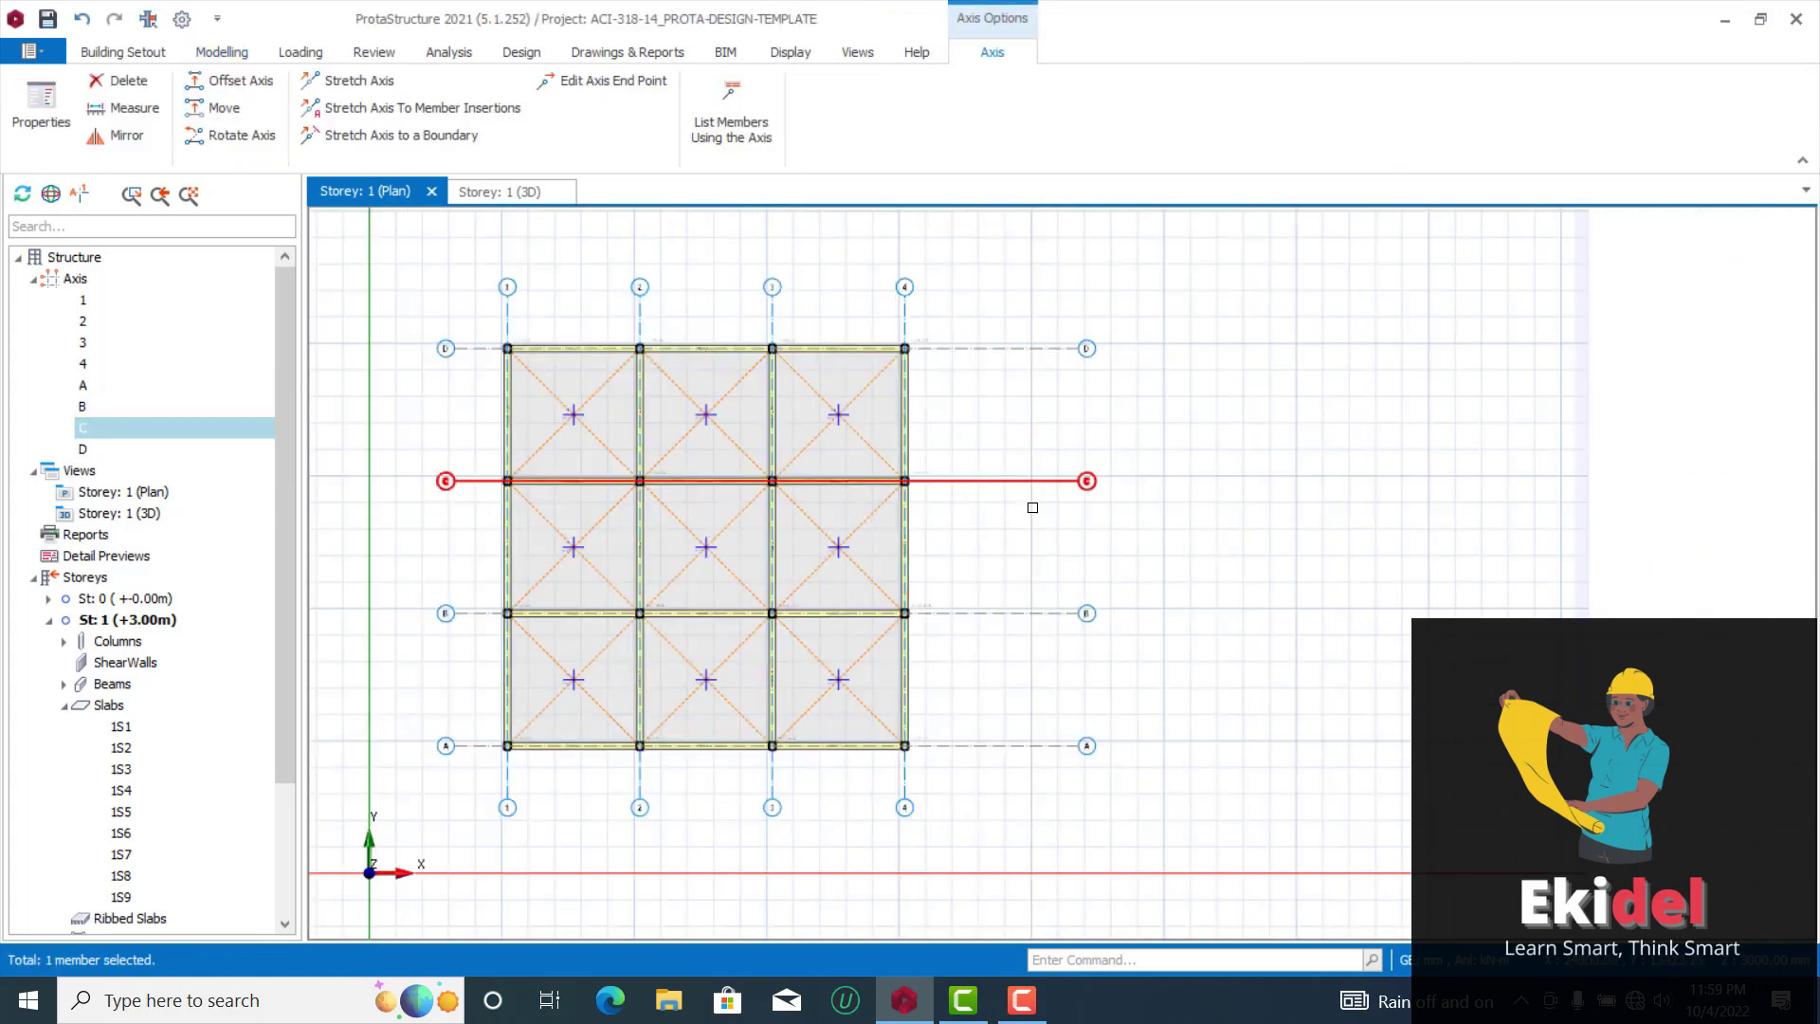
pyautogui.press('Escape')
# Offset axis 4 by 2000 mm outward, away from axis 3, to add a parallel axis
pyautogui.scroll(3, 924, 284)
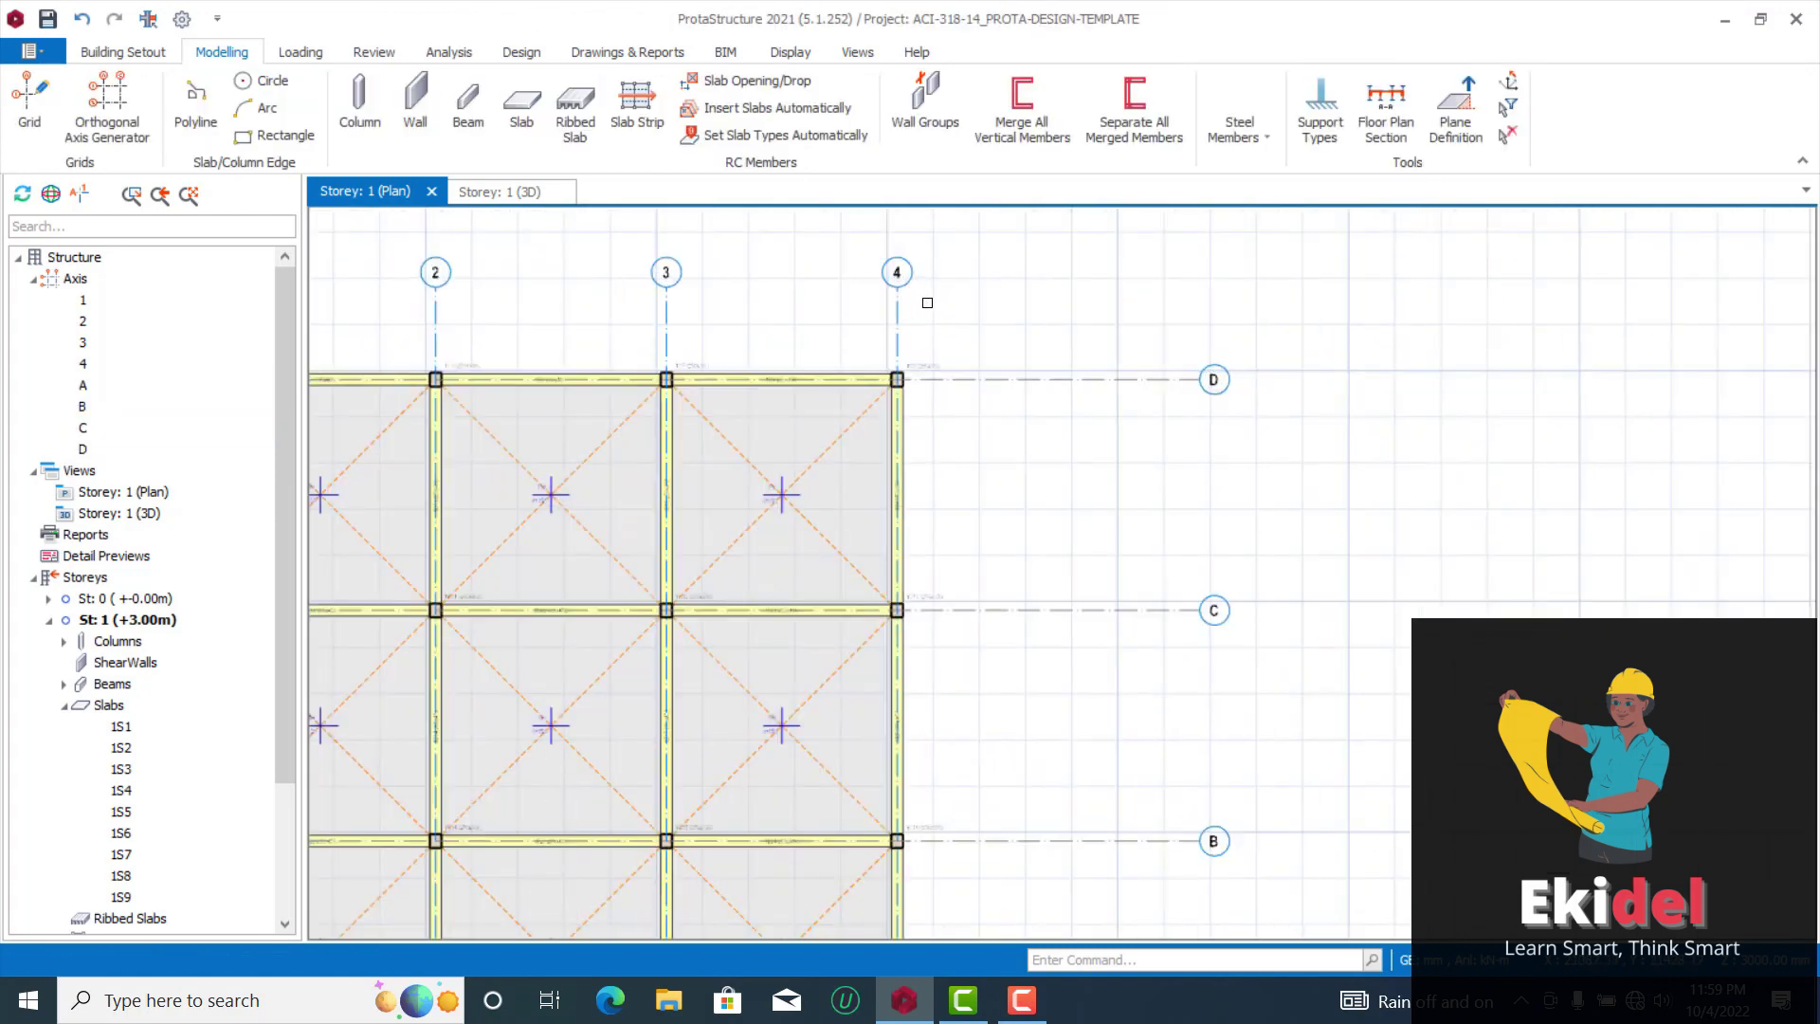
pyautogui.scroll(-1, 899, 317)
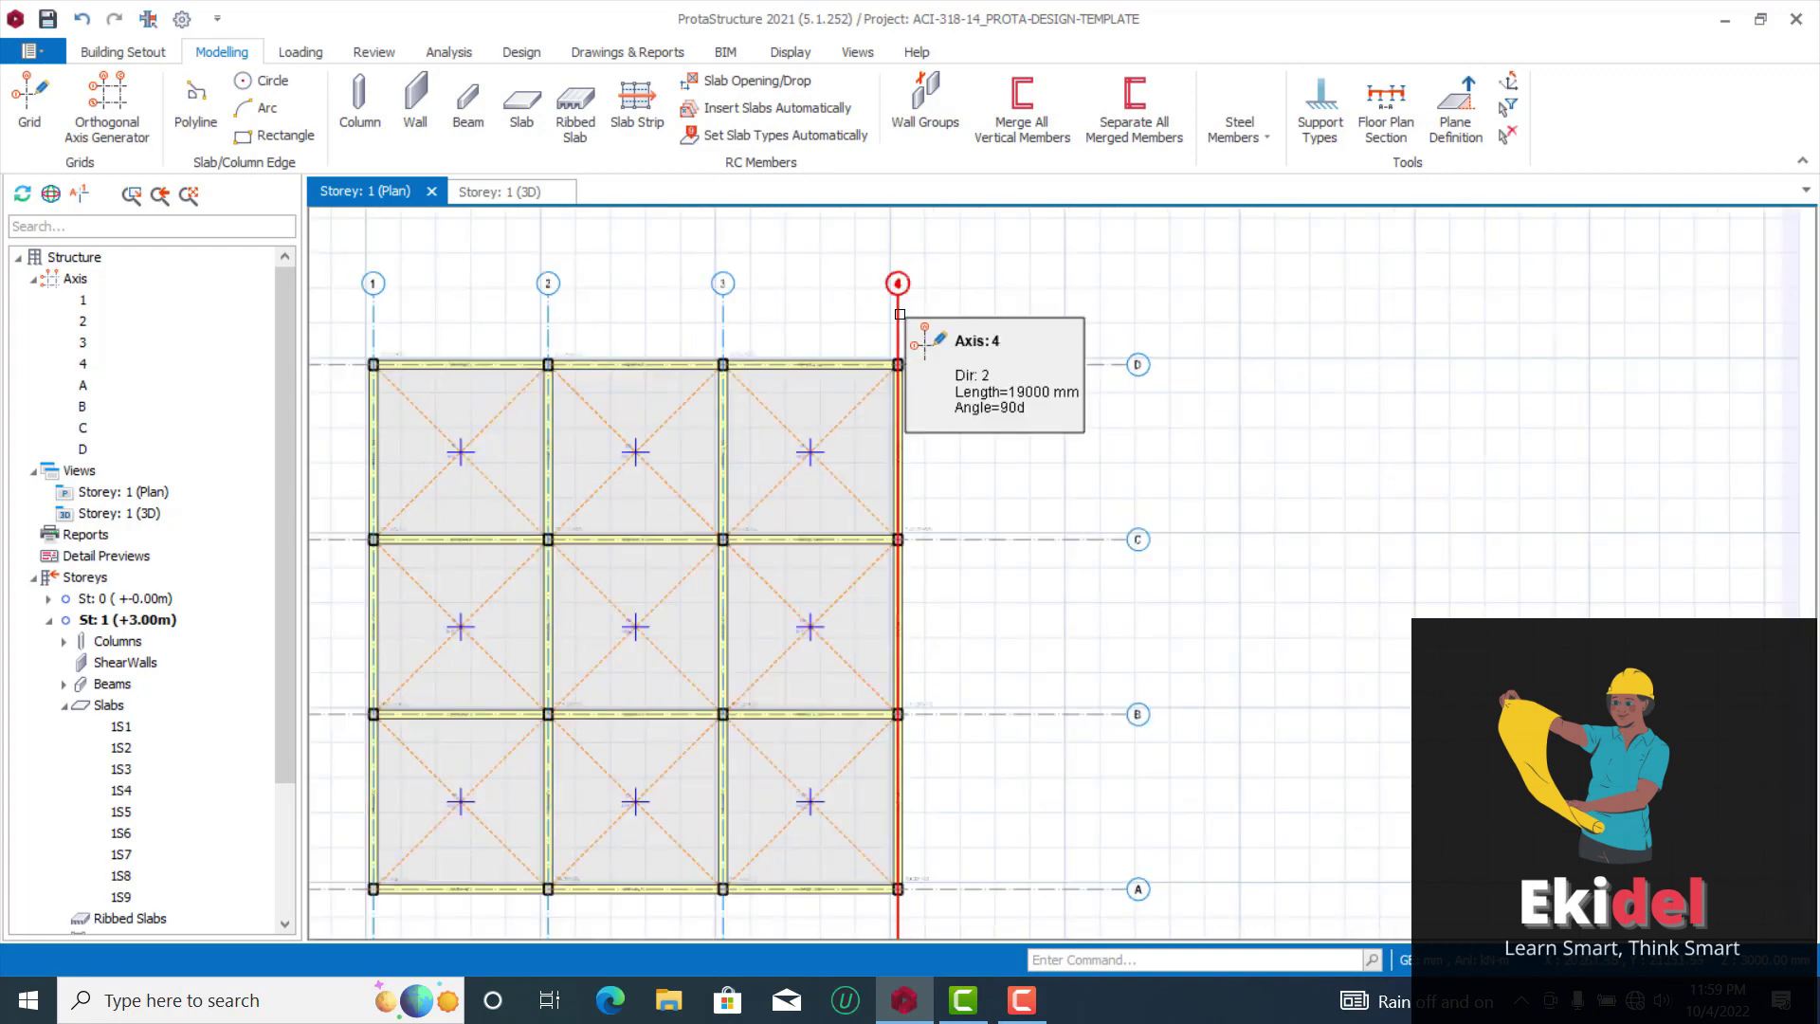
pyautogui.click(900, 313)
pyautogui.rightClick(979, 288)
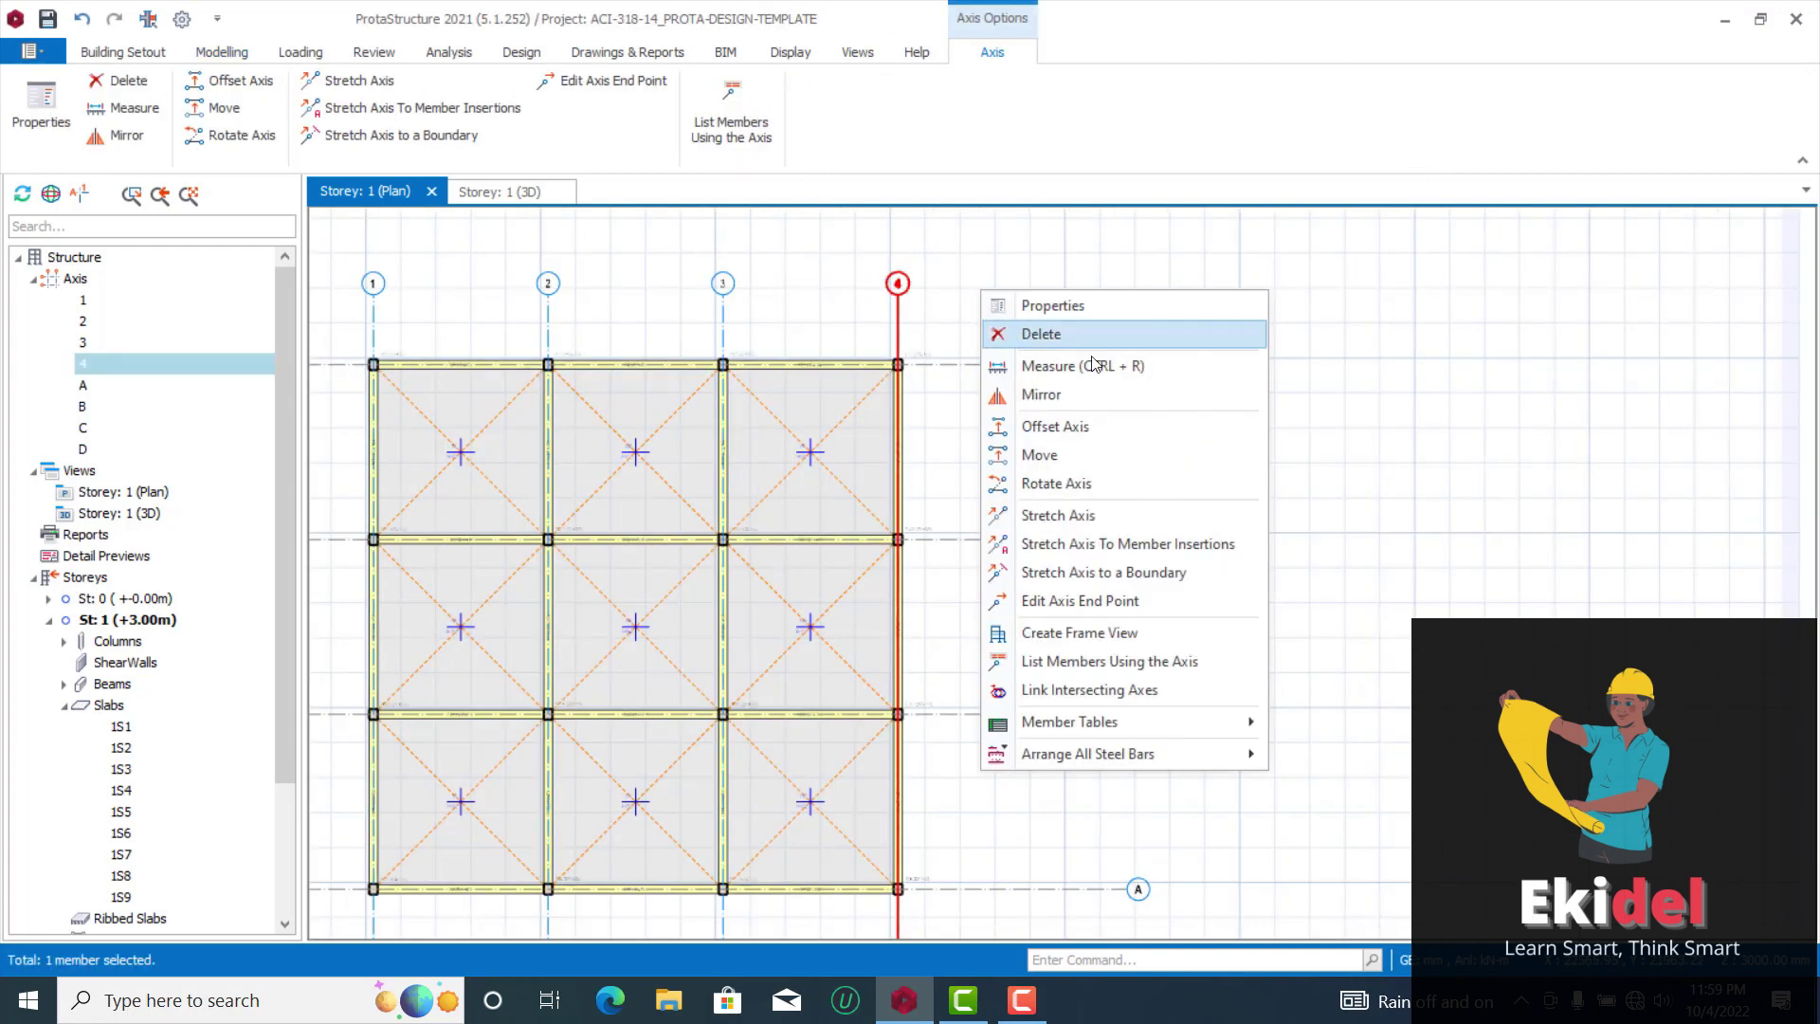
pyautogui.click(1078, 428)
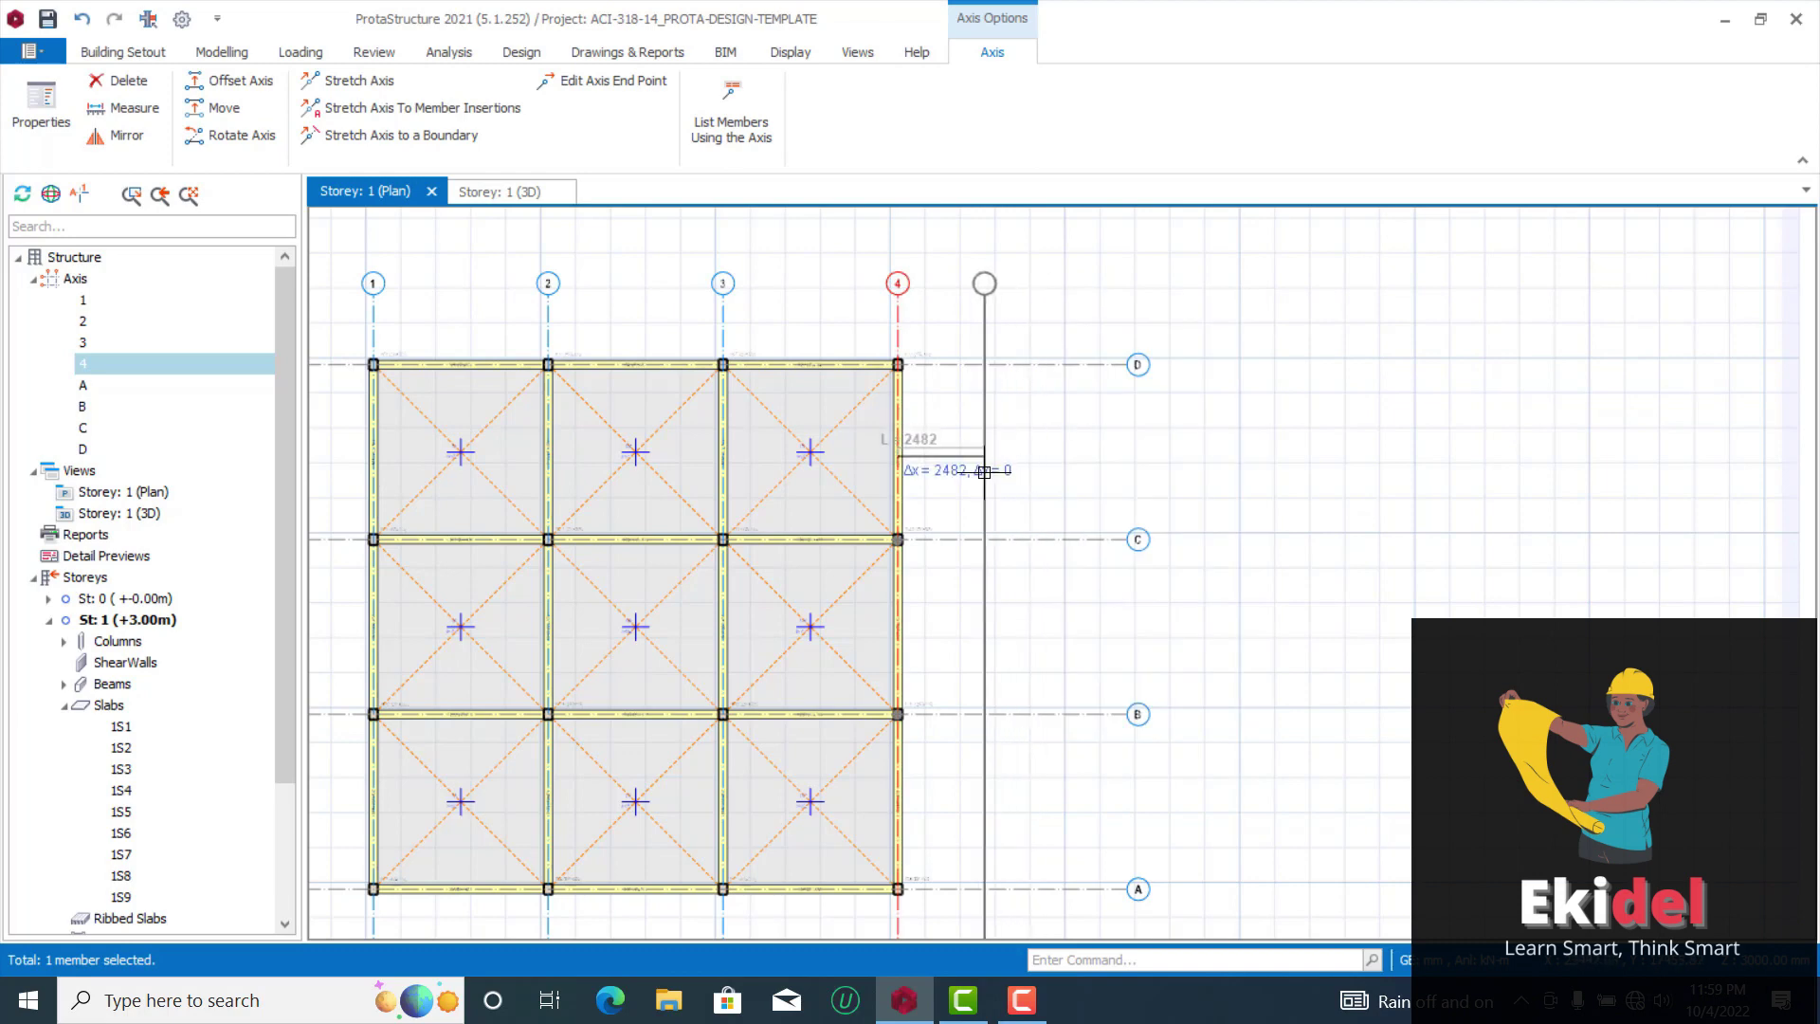
pyautogui.scroll(3, 959, 492)
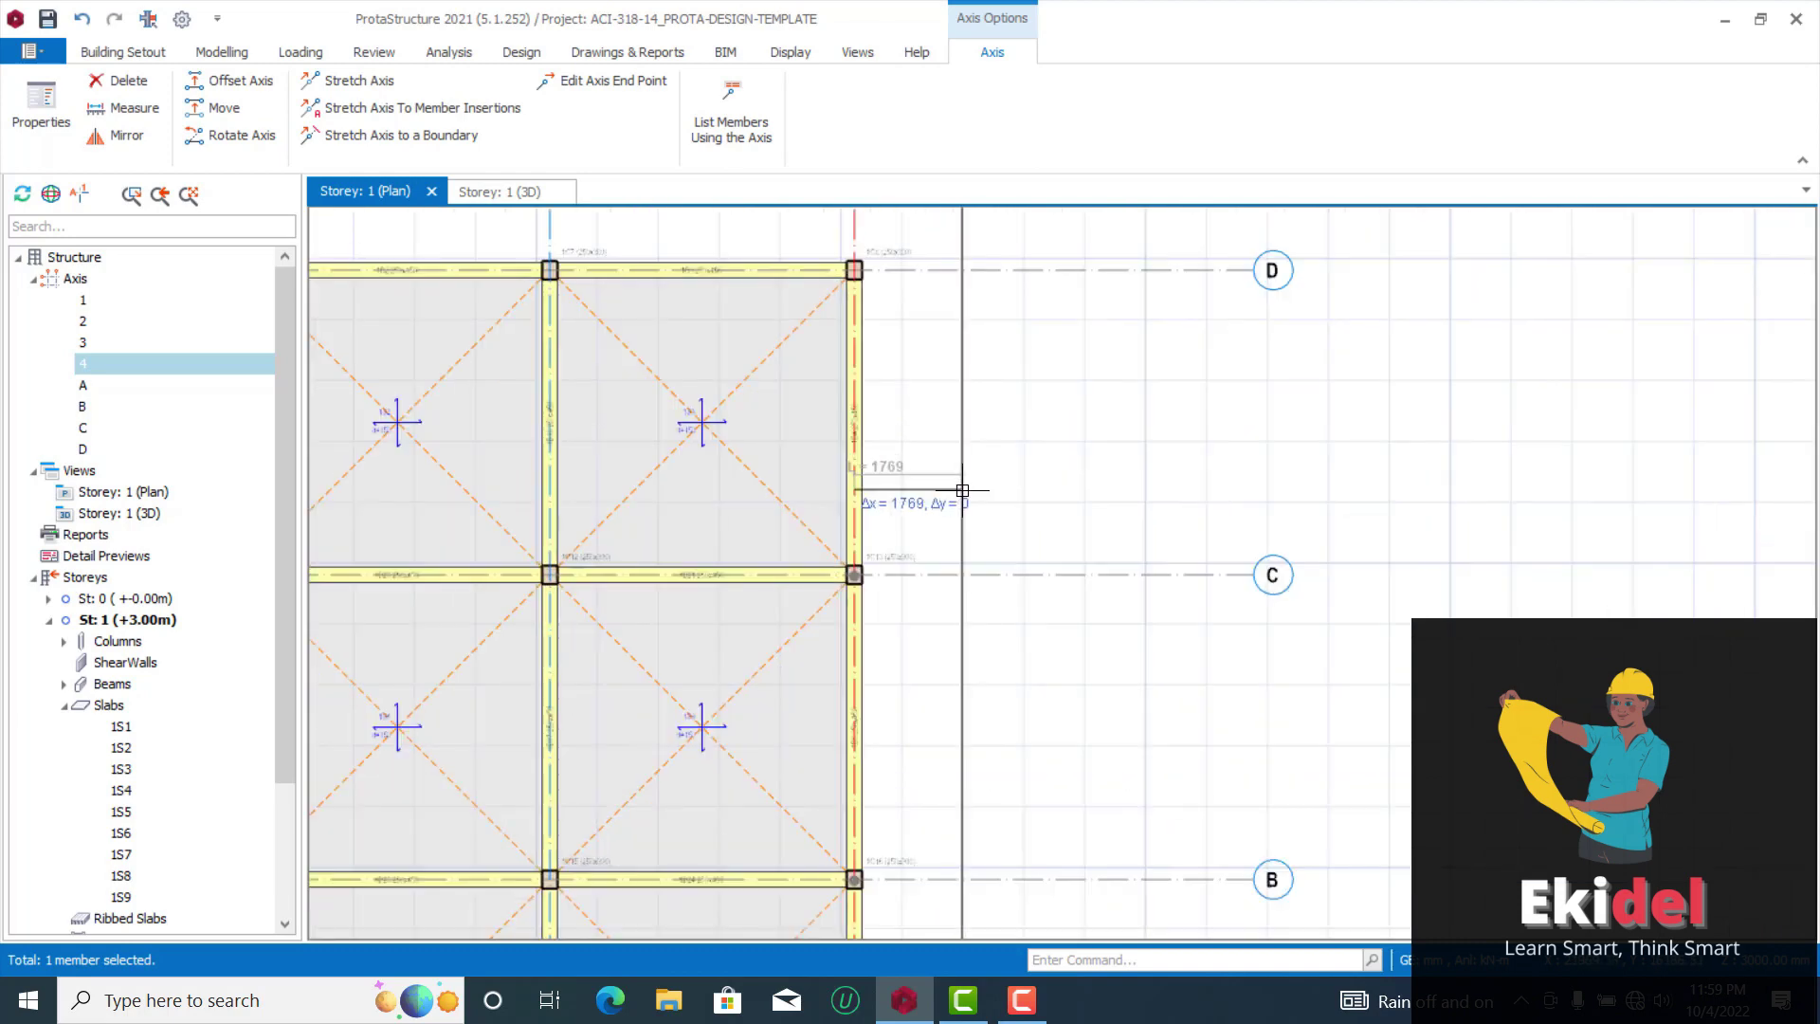
pyautogui.scroll(-2, 972, 482)
pyautogui.scroll(1, 981, 574)
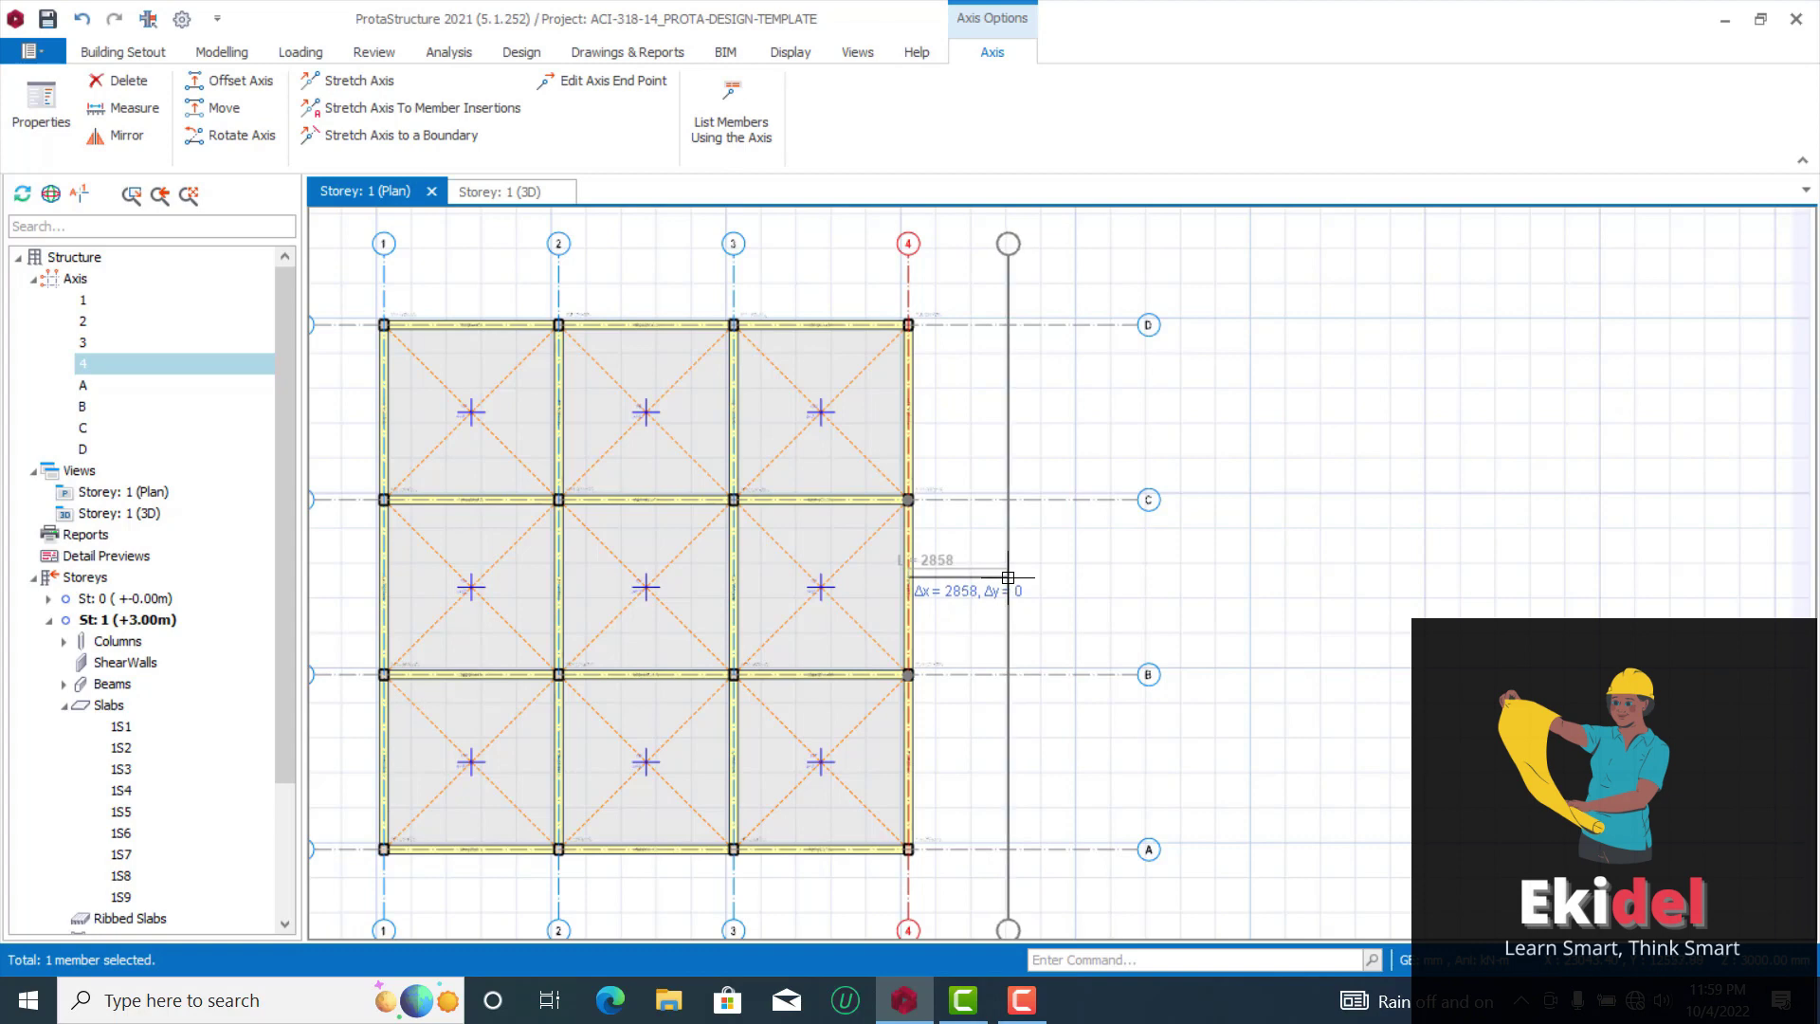
pyautogui.press('Tab')
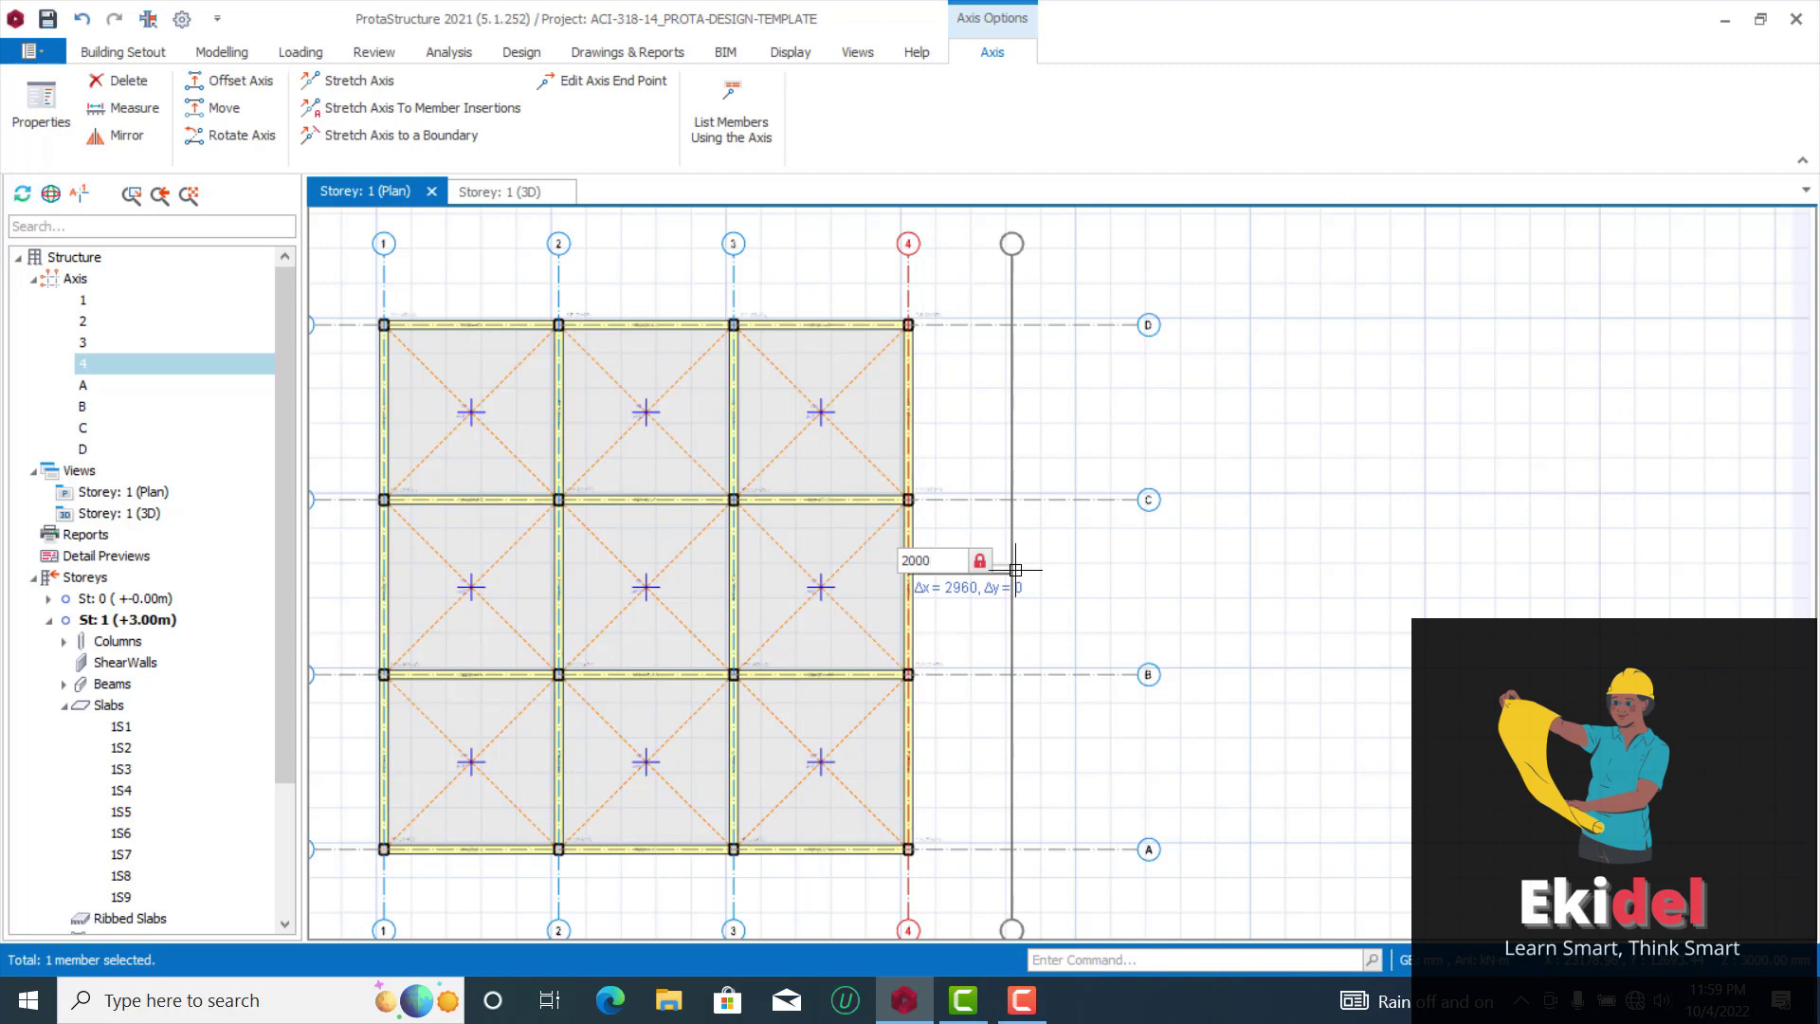
pyautogui.write('2000')
pyautogui.press('Return')
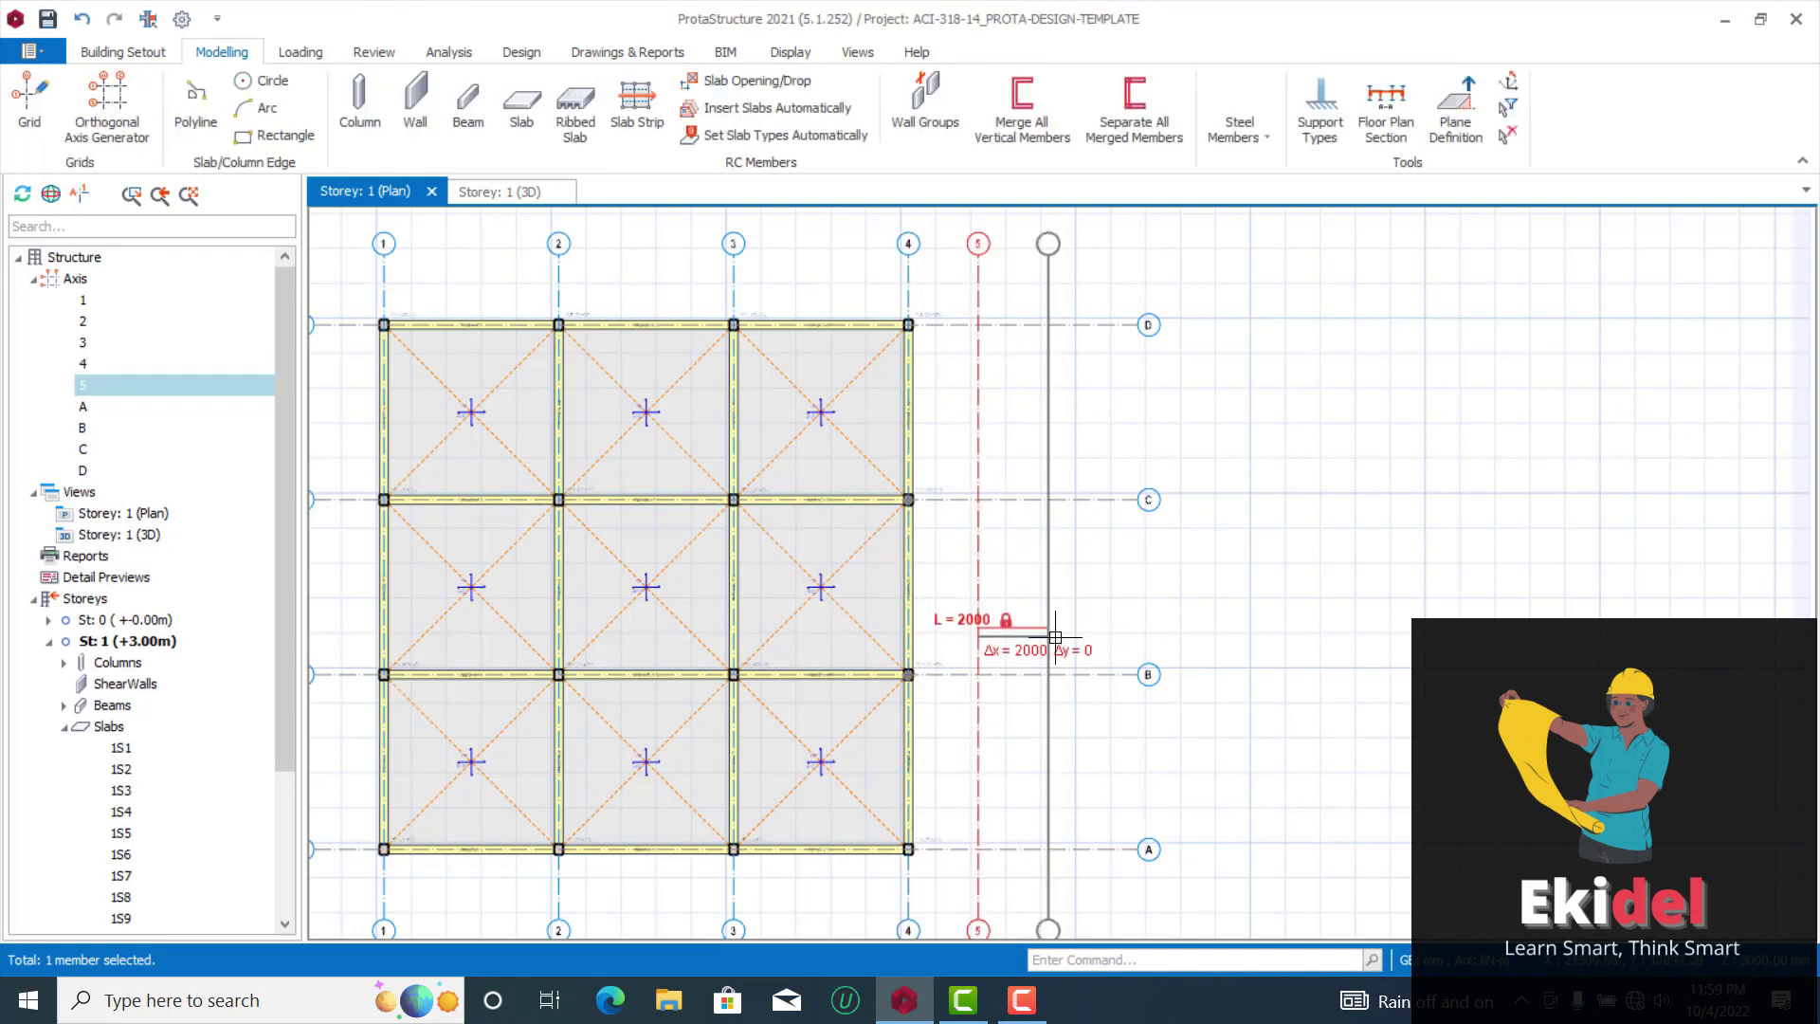
pyautogui.press('Escape')
pyautogui.scroll(-1, 990, 614)
pyautogui.scroll(3, 960, 779)
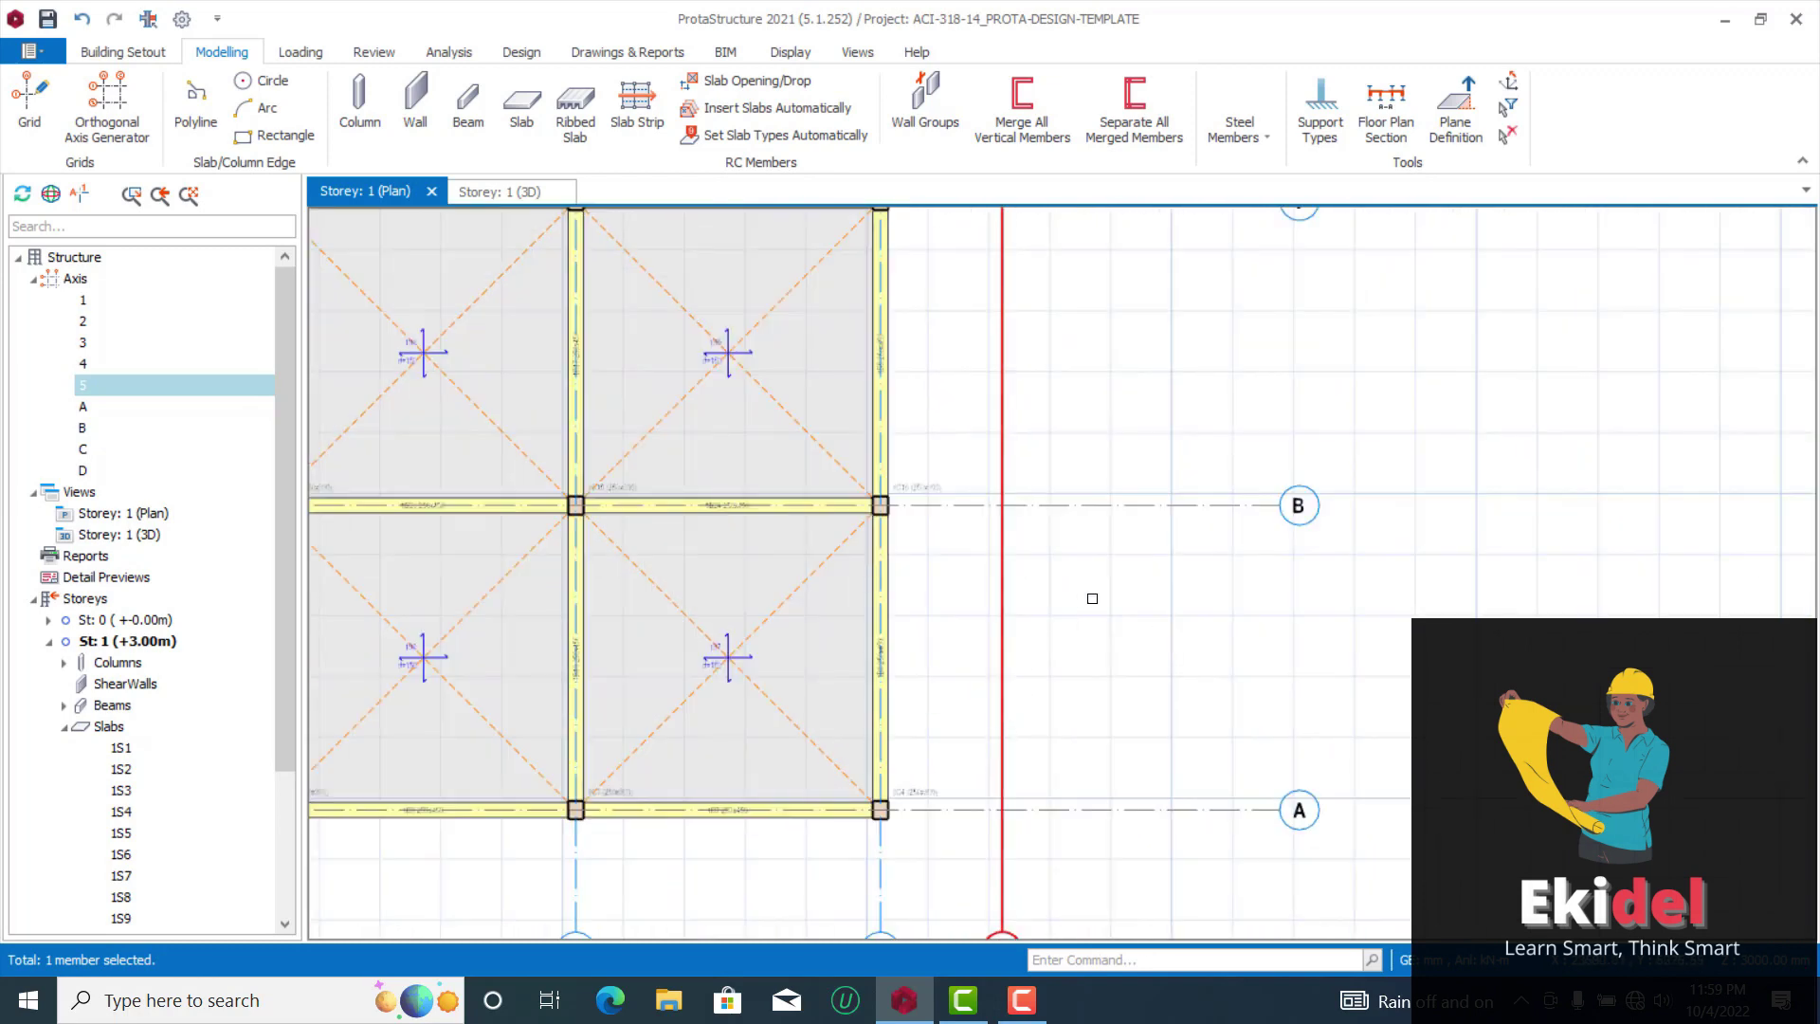
pyautogui.press('Escape')
pyautogui.scroll(-2, 955, 592)
pyautogui.scroll(1, 951, 709)
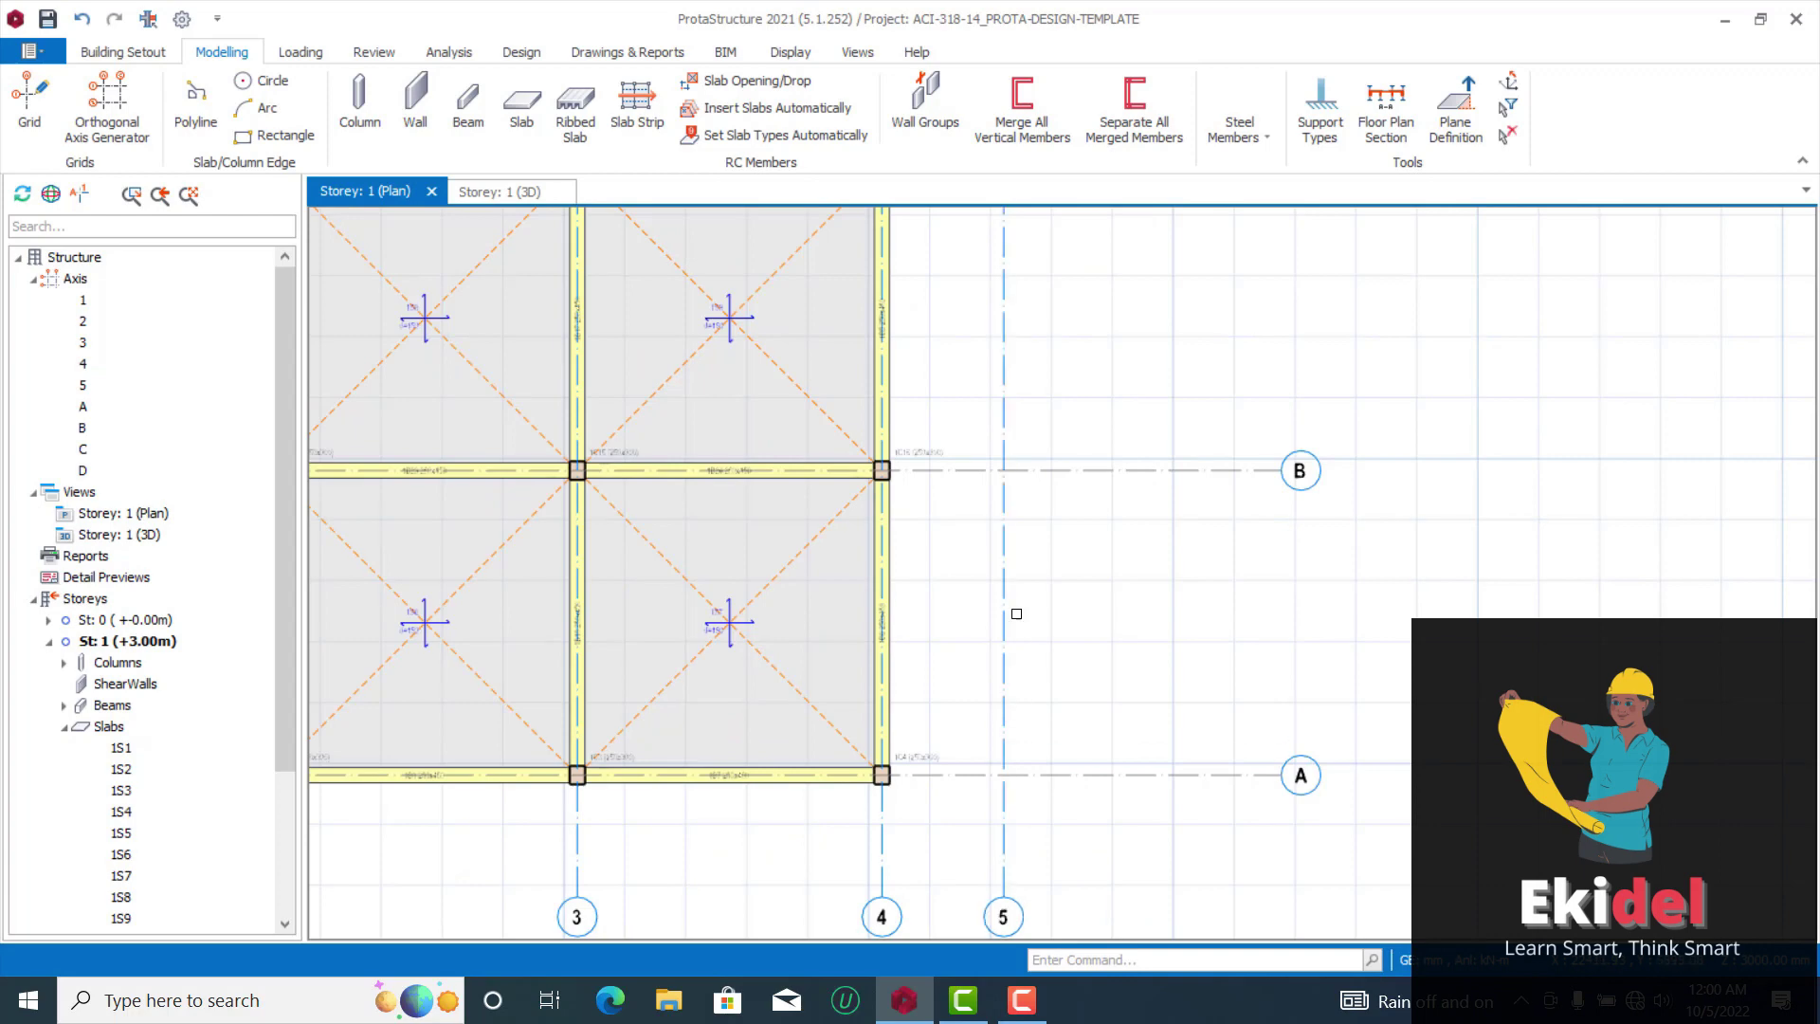
pyautogui.click(471, 107)
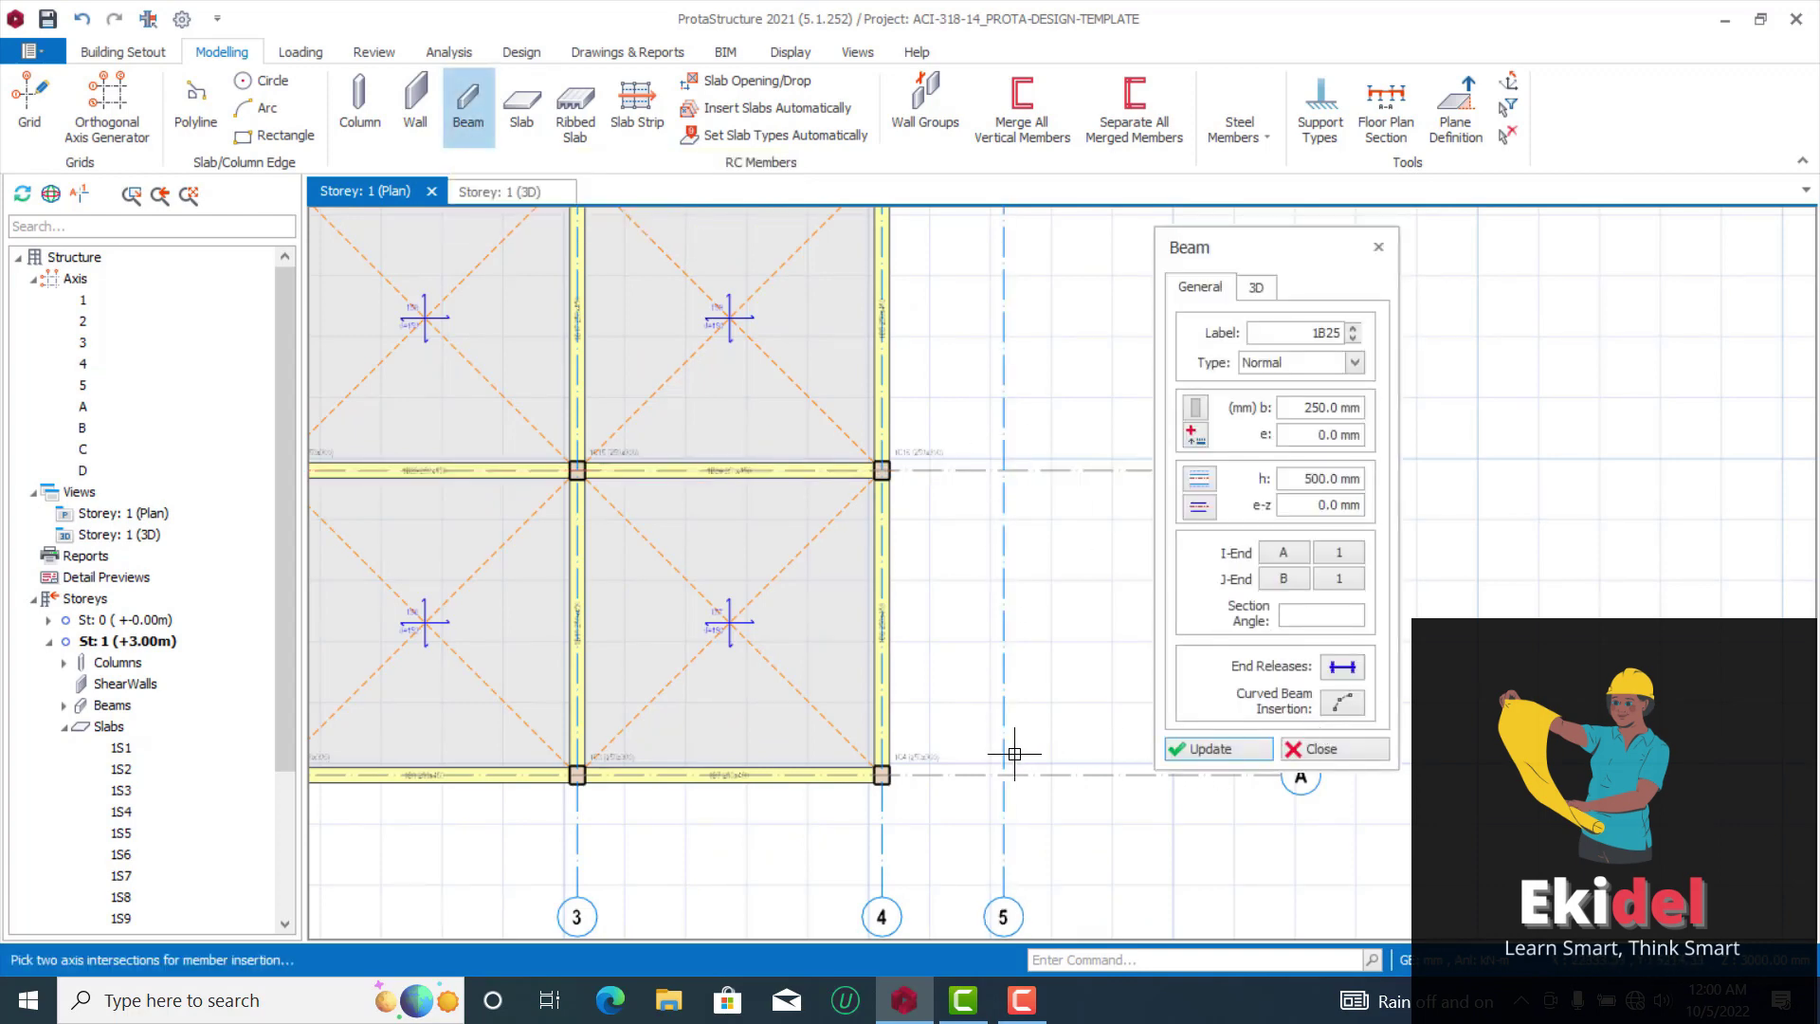
pyautogui.scroll(1, 972, 778)
pyautogui.scroll(1, 935, 703)
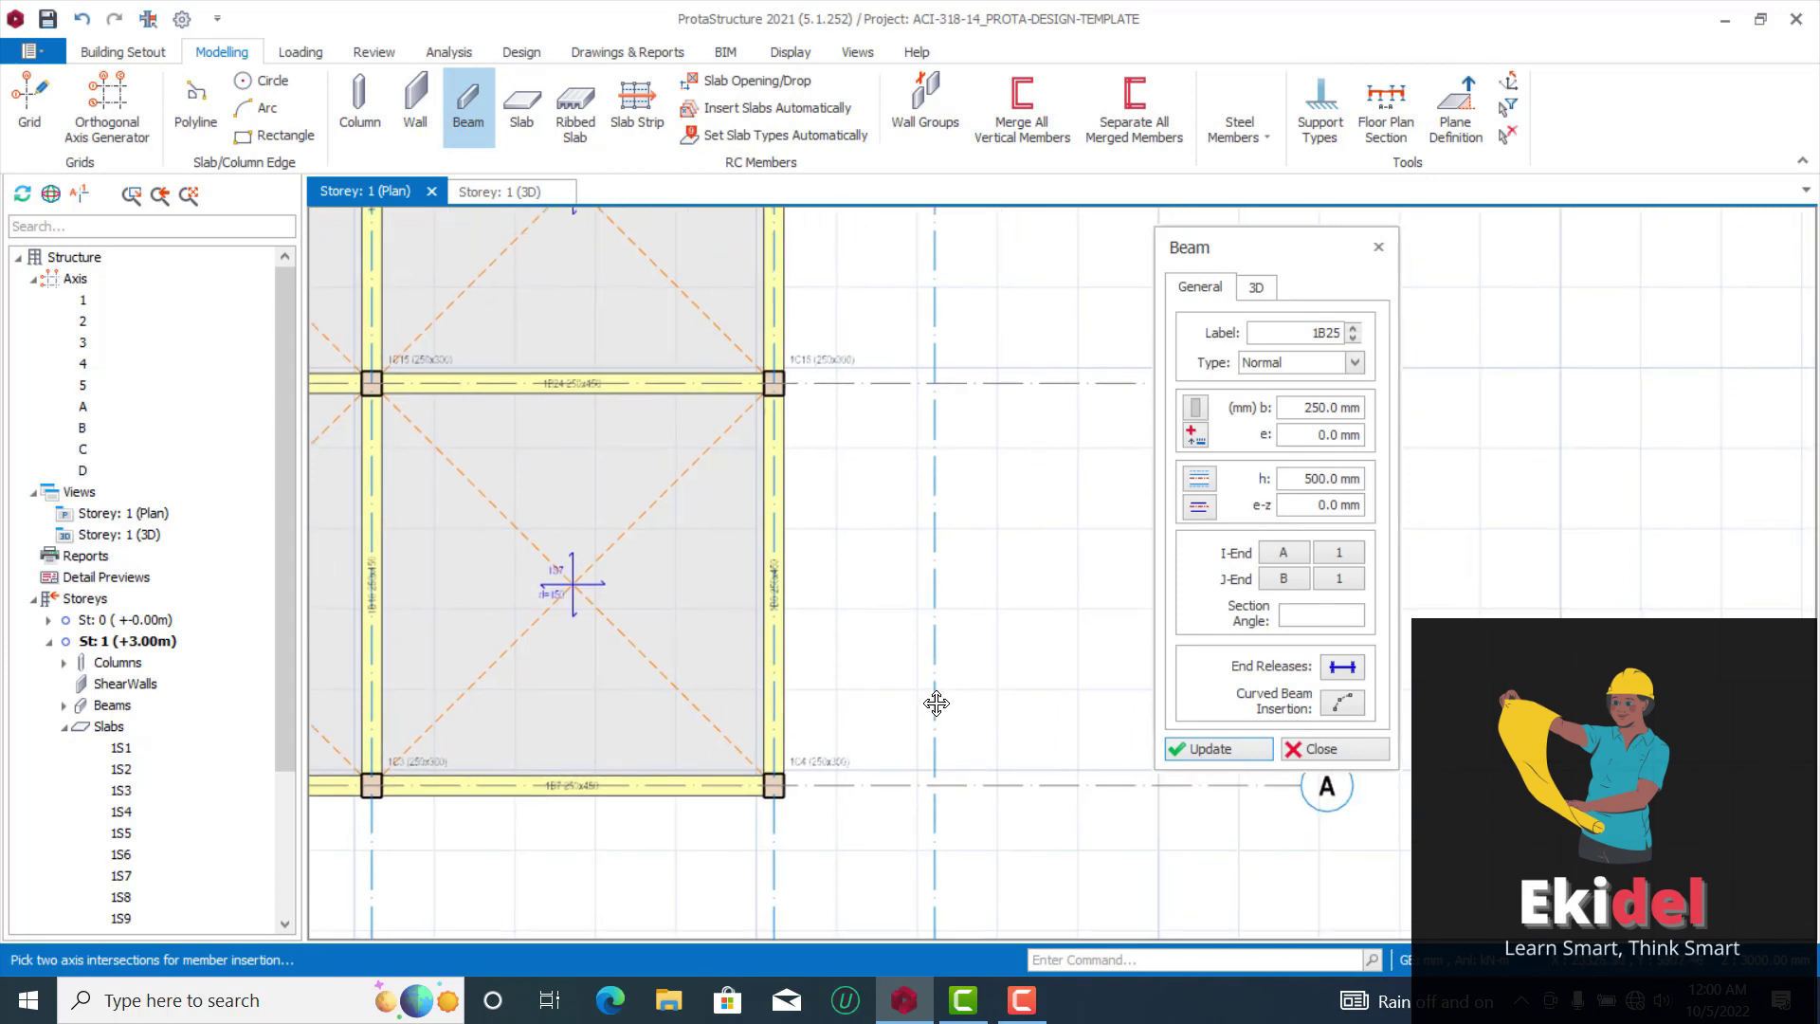
pyautogui.press('Escape')
# Insert a 250 x 300 mm column at the intersection of axes B and 5
pyautogui.click(360, 106)
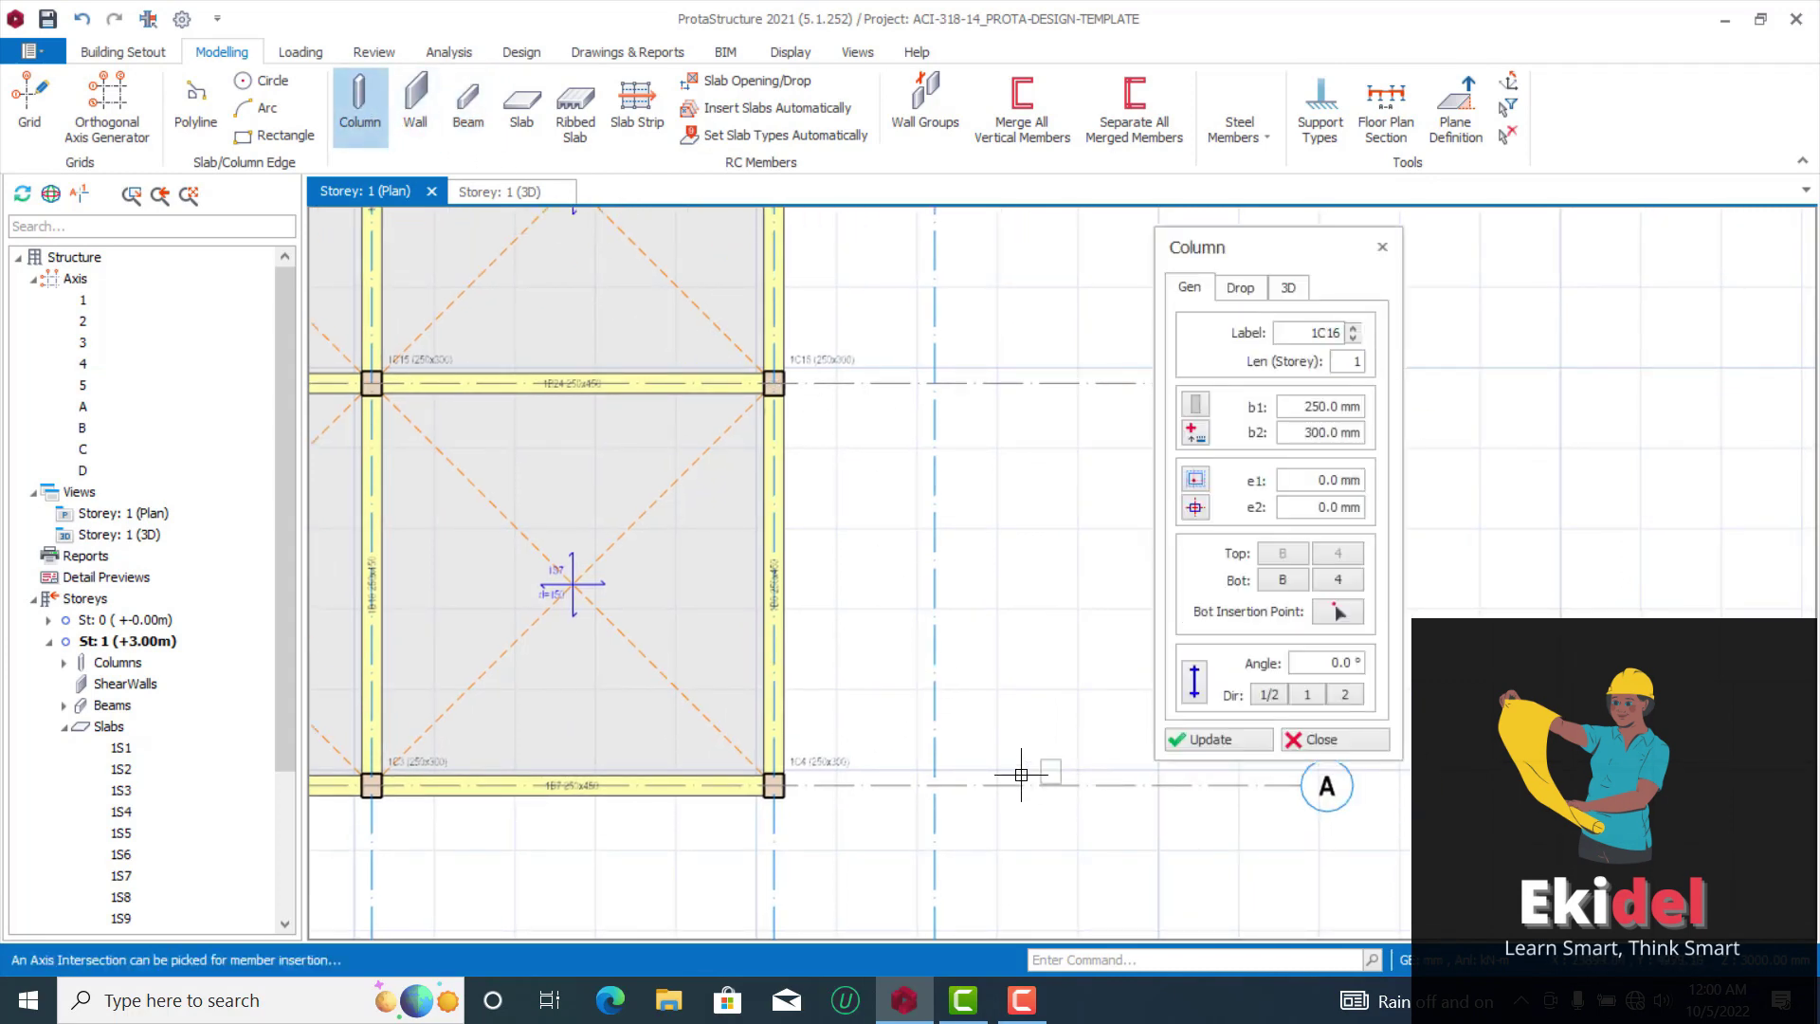
pyautogui.scroll(-1, 918, 718)
pyautogui.scroll(-1, 958, 531)
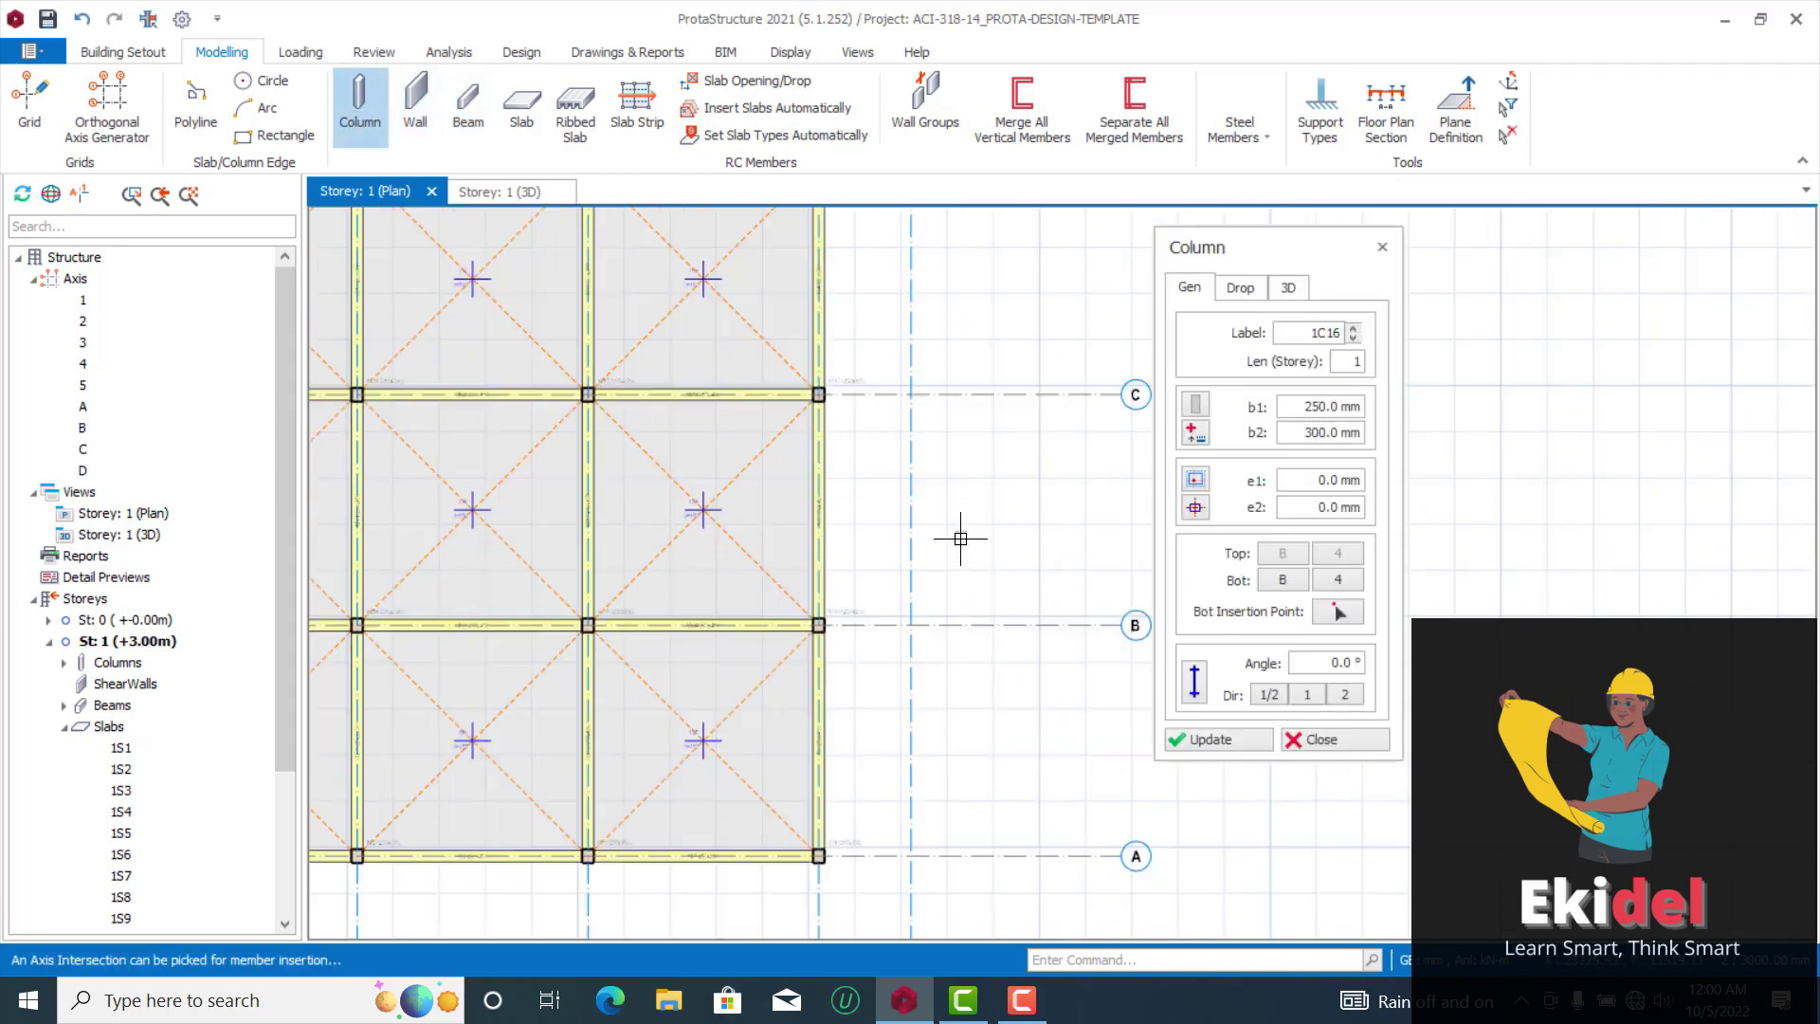
pyautogui.scroll(2, 905, 624)
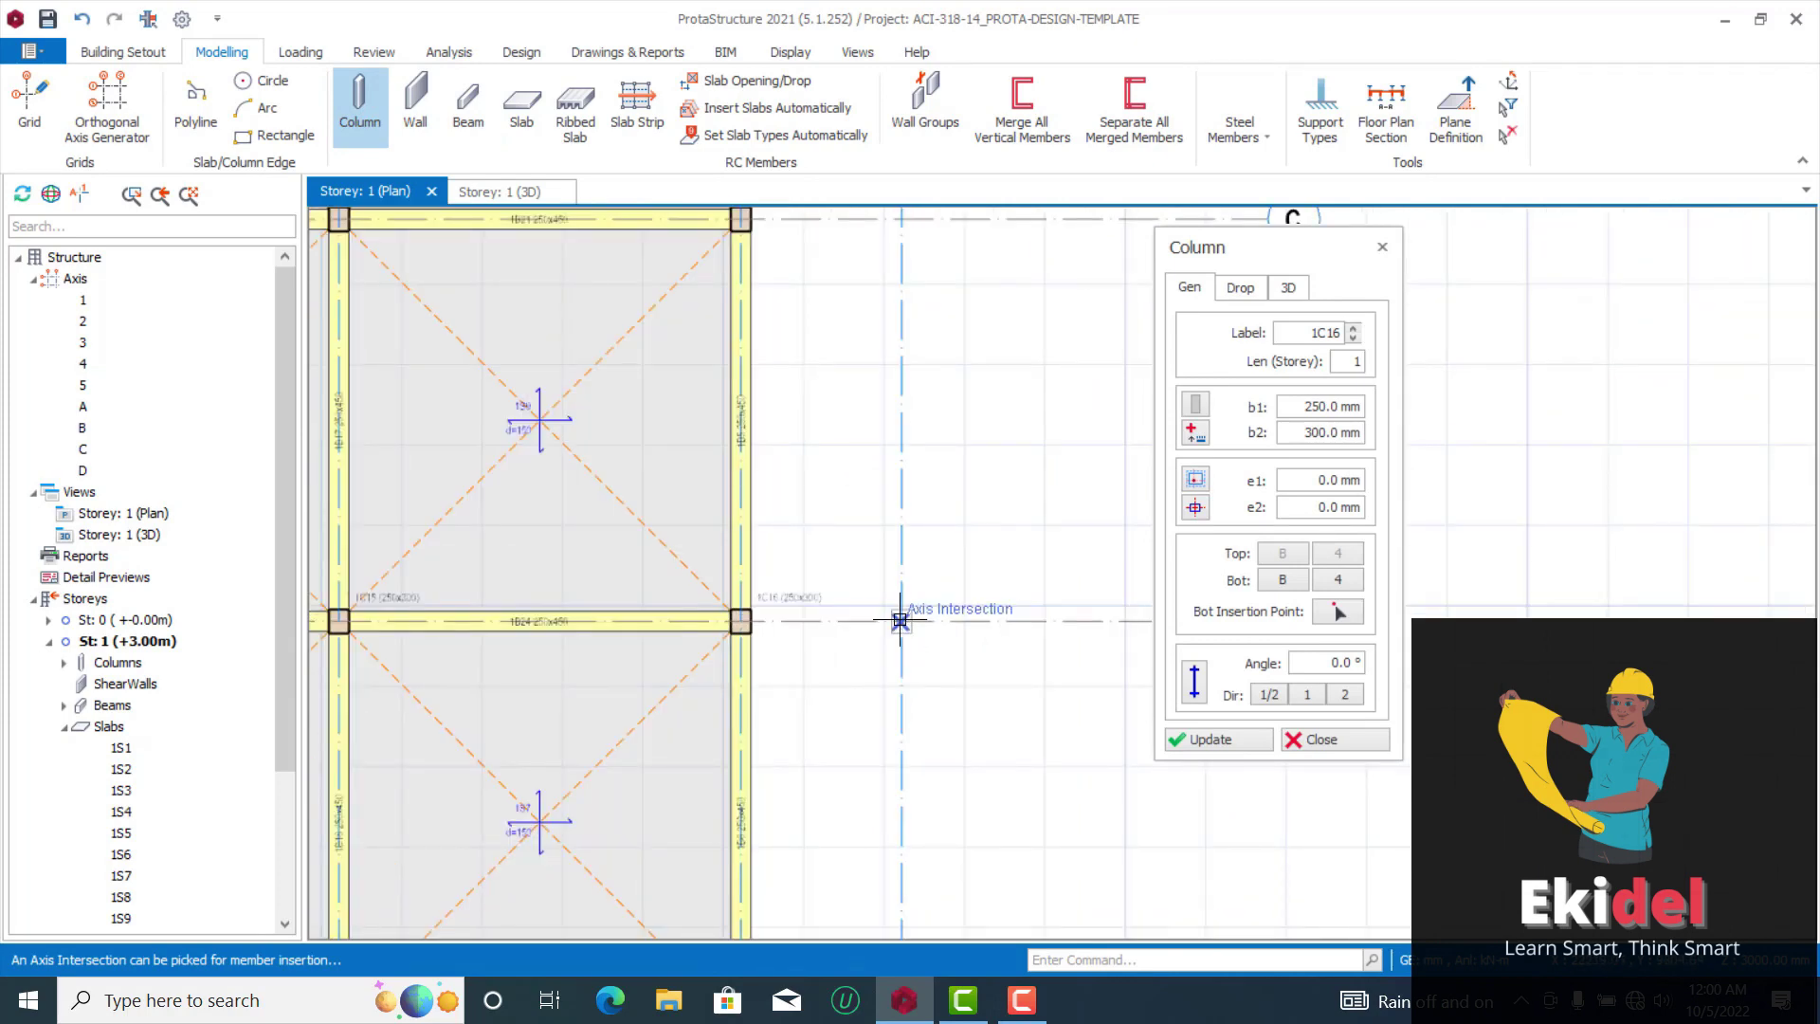
pyautogui.click(900, 621)
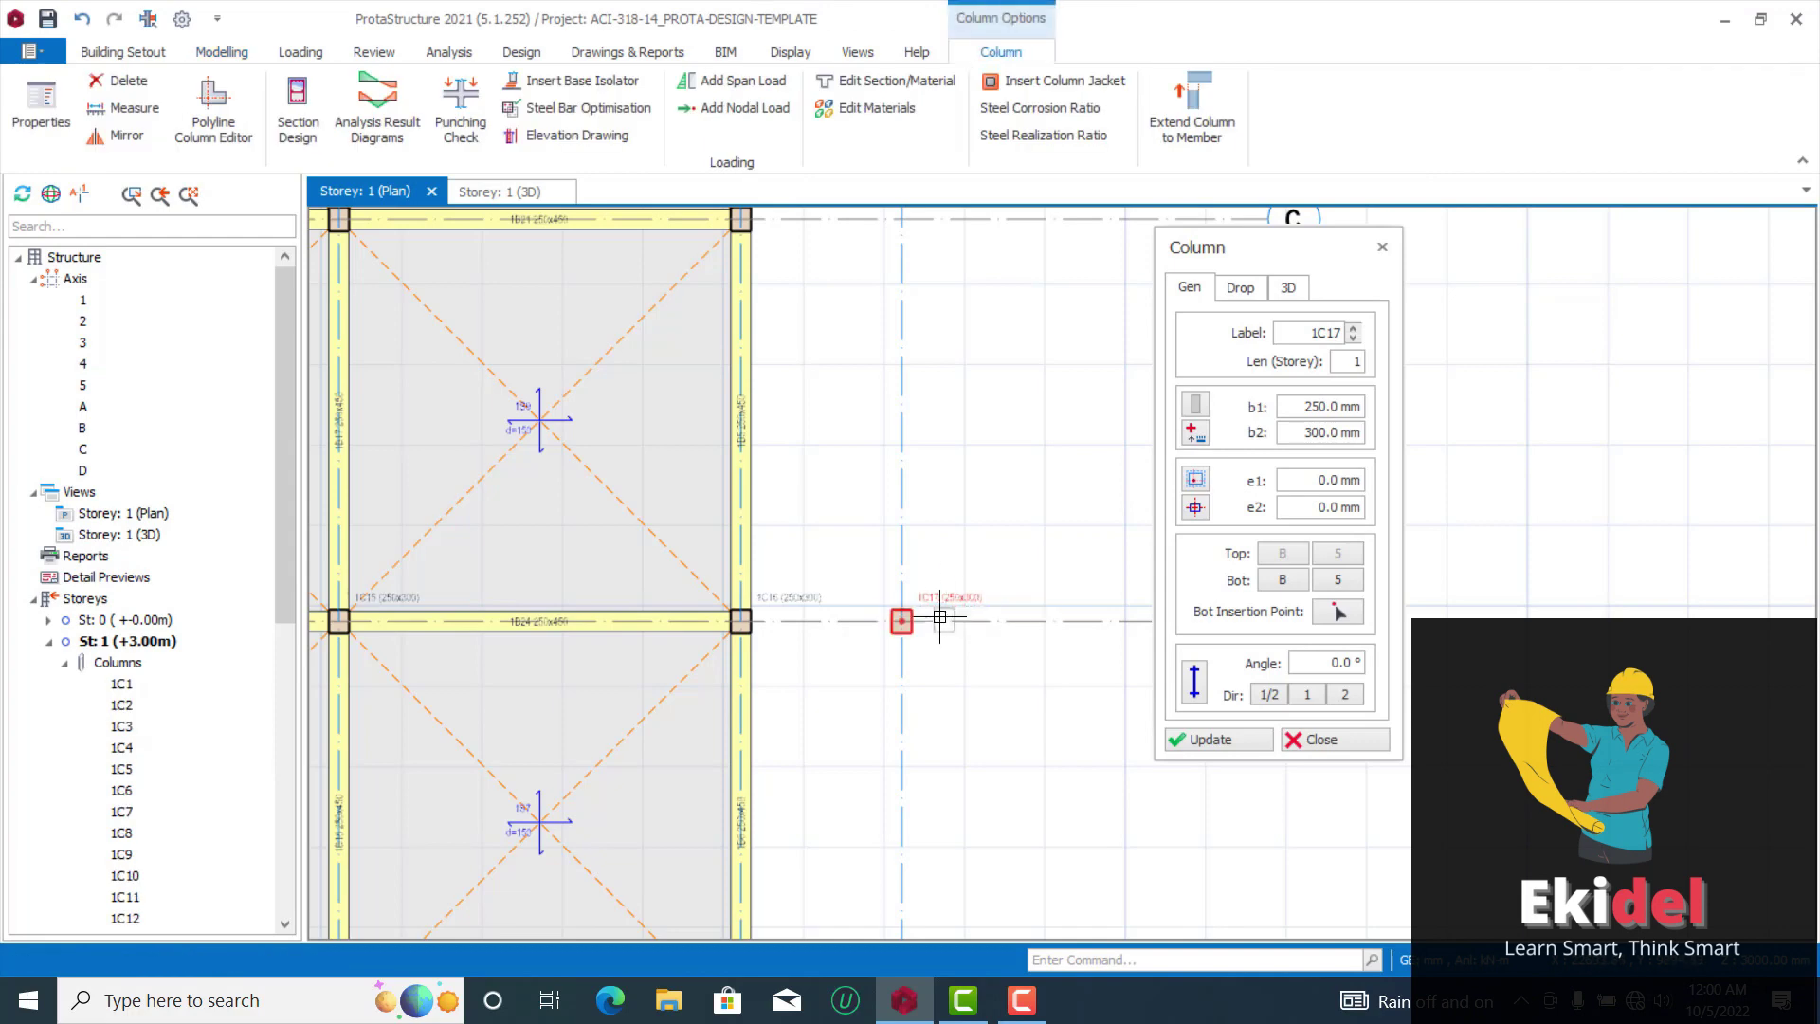
# Make the column at B/5 circular with a 250 mm diameter by setting its b2 dimension to 0
pyautogui.click(1323, 435)
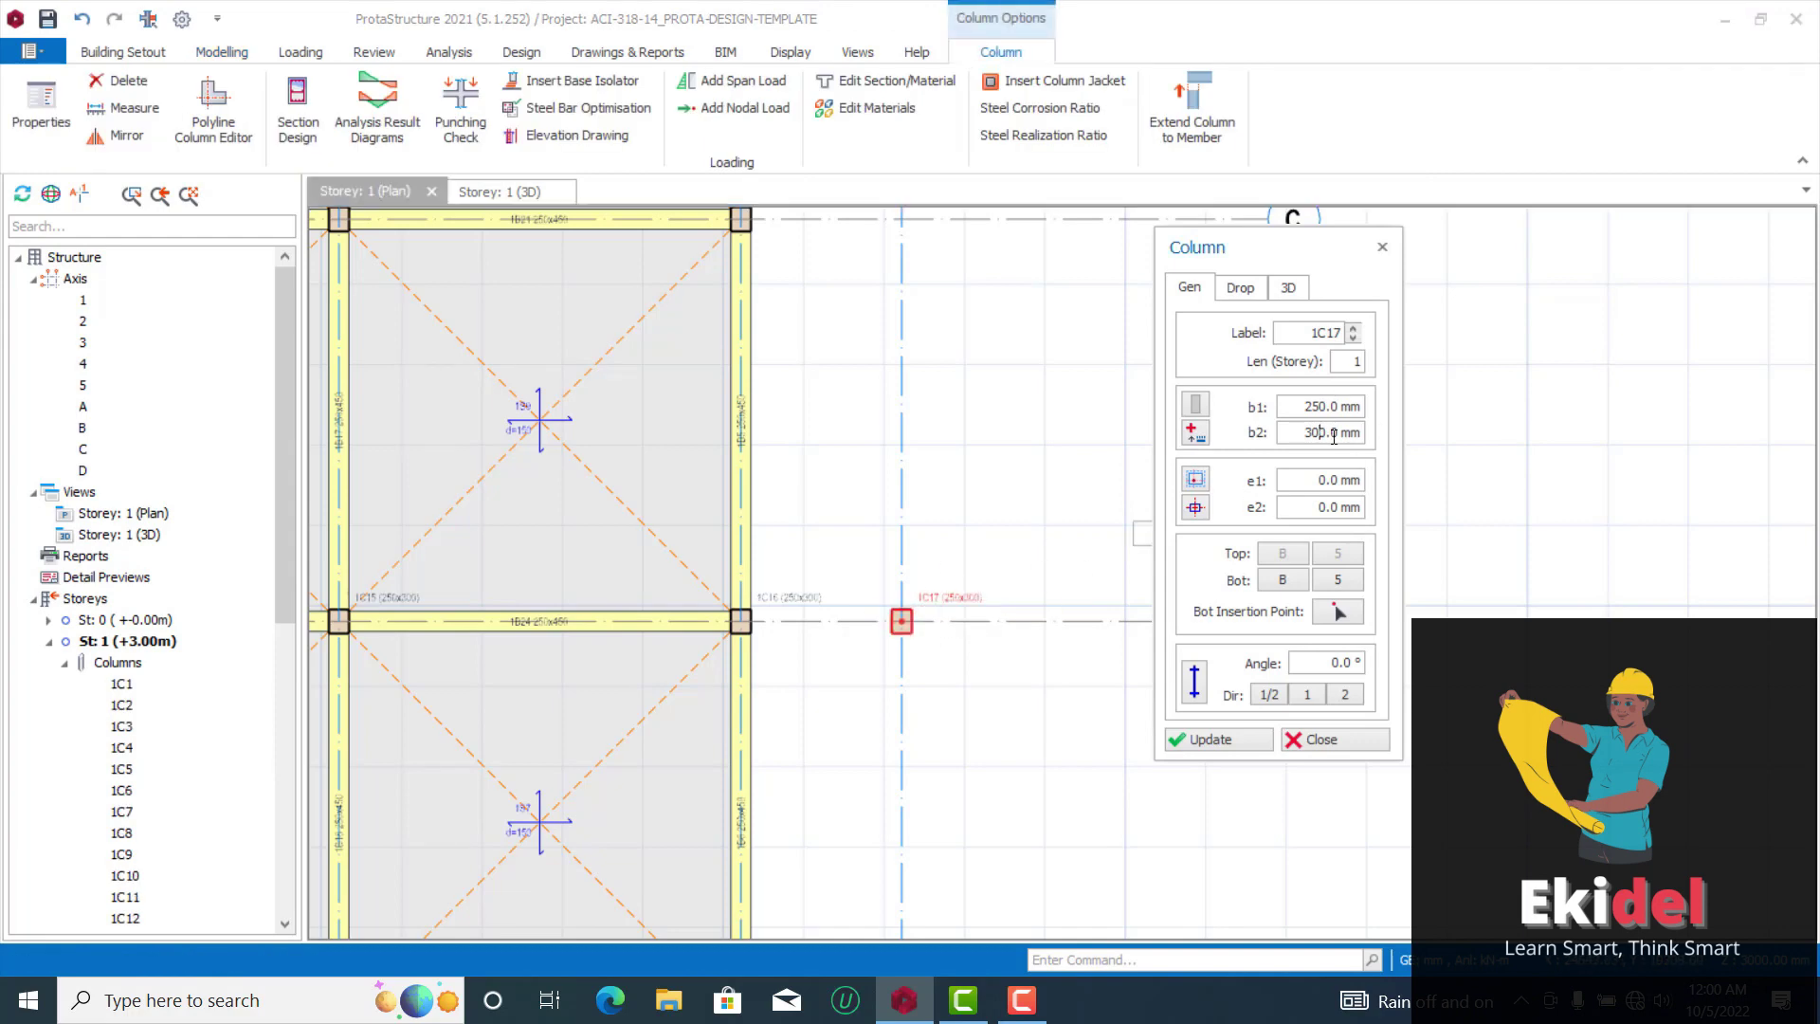
pyautogui.moveTo(1292, 436); pyautogui.dragTo(1385, 450)
pyautogui.press('BackSpace')
pyautogui.click(1223, 741)
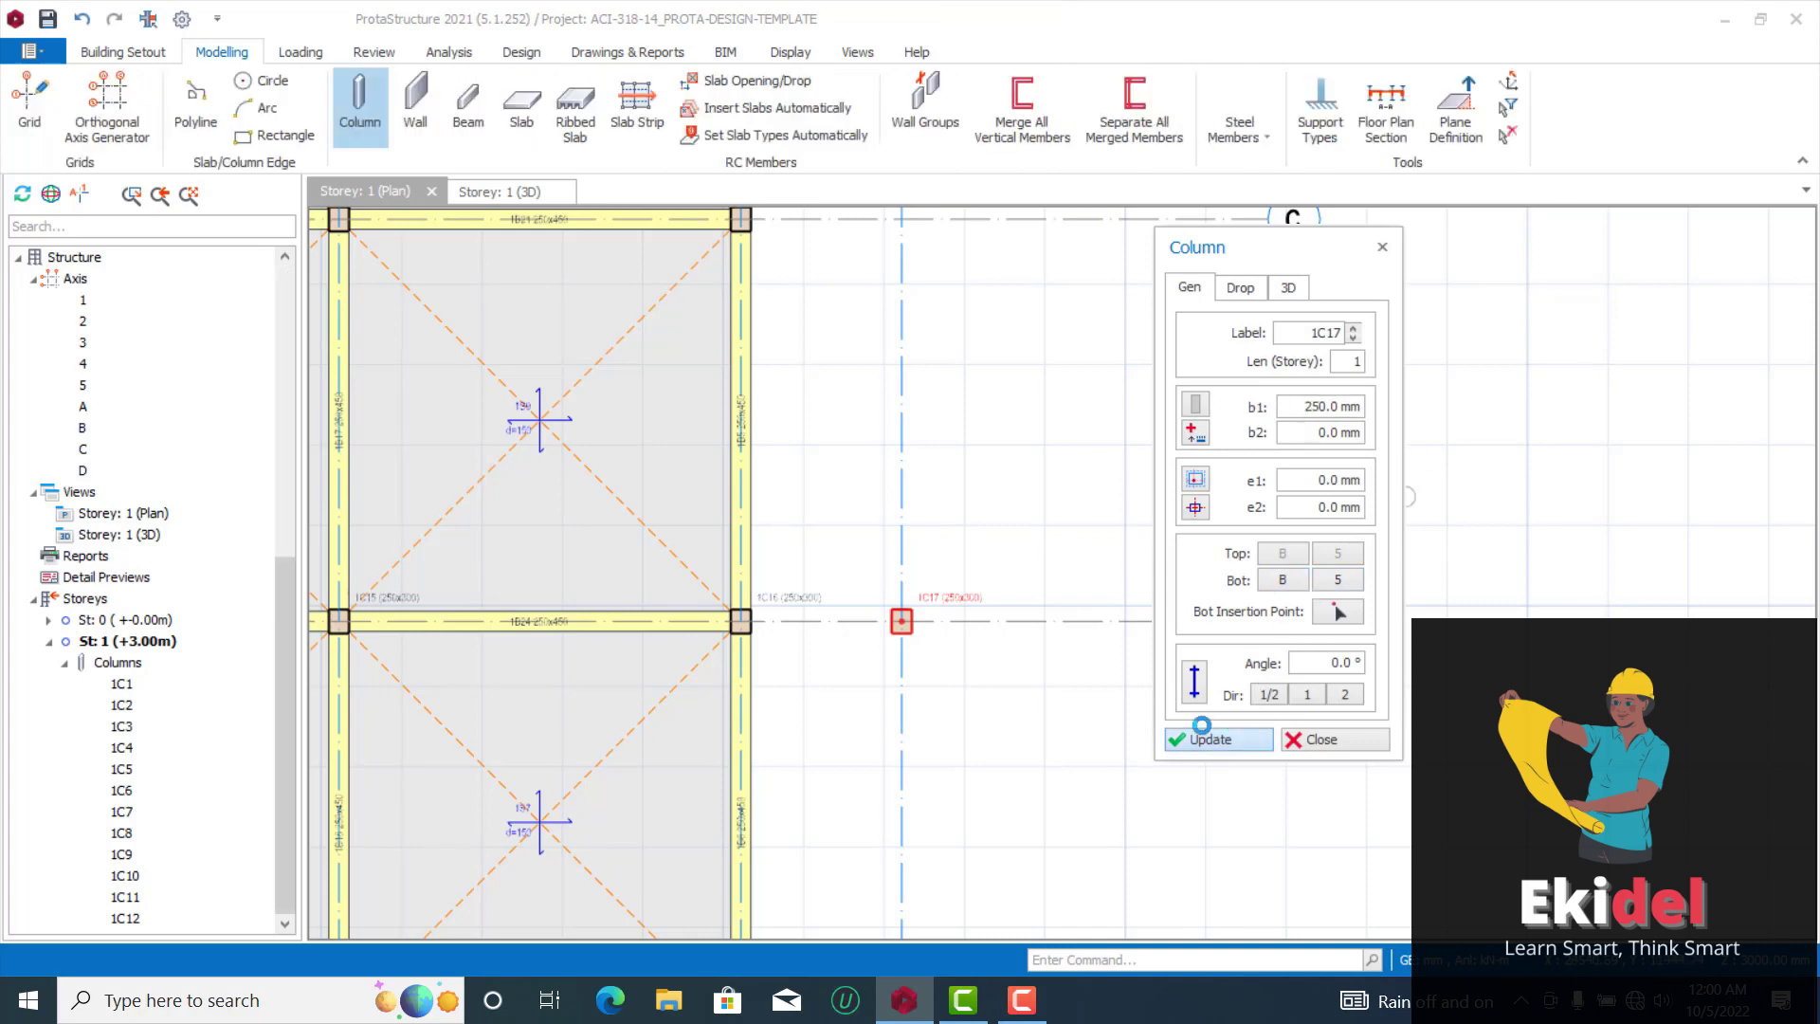
pyautogui.click(1382, 246)
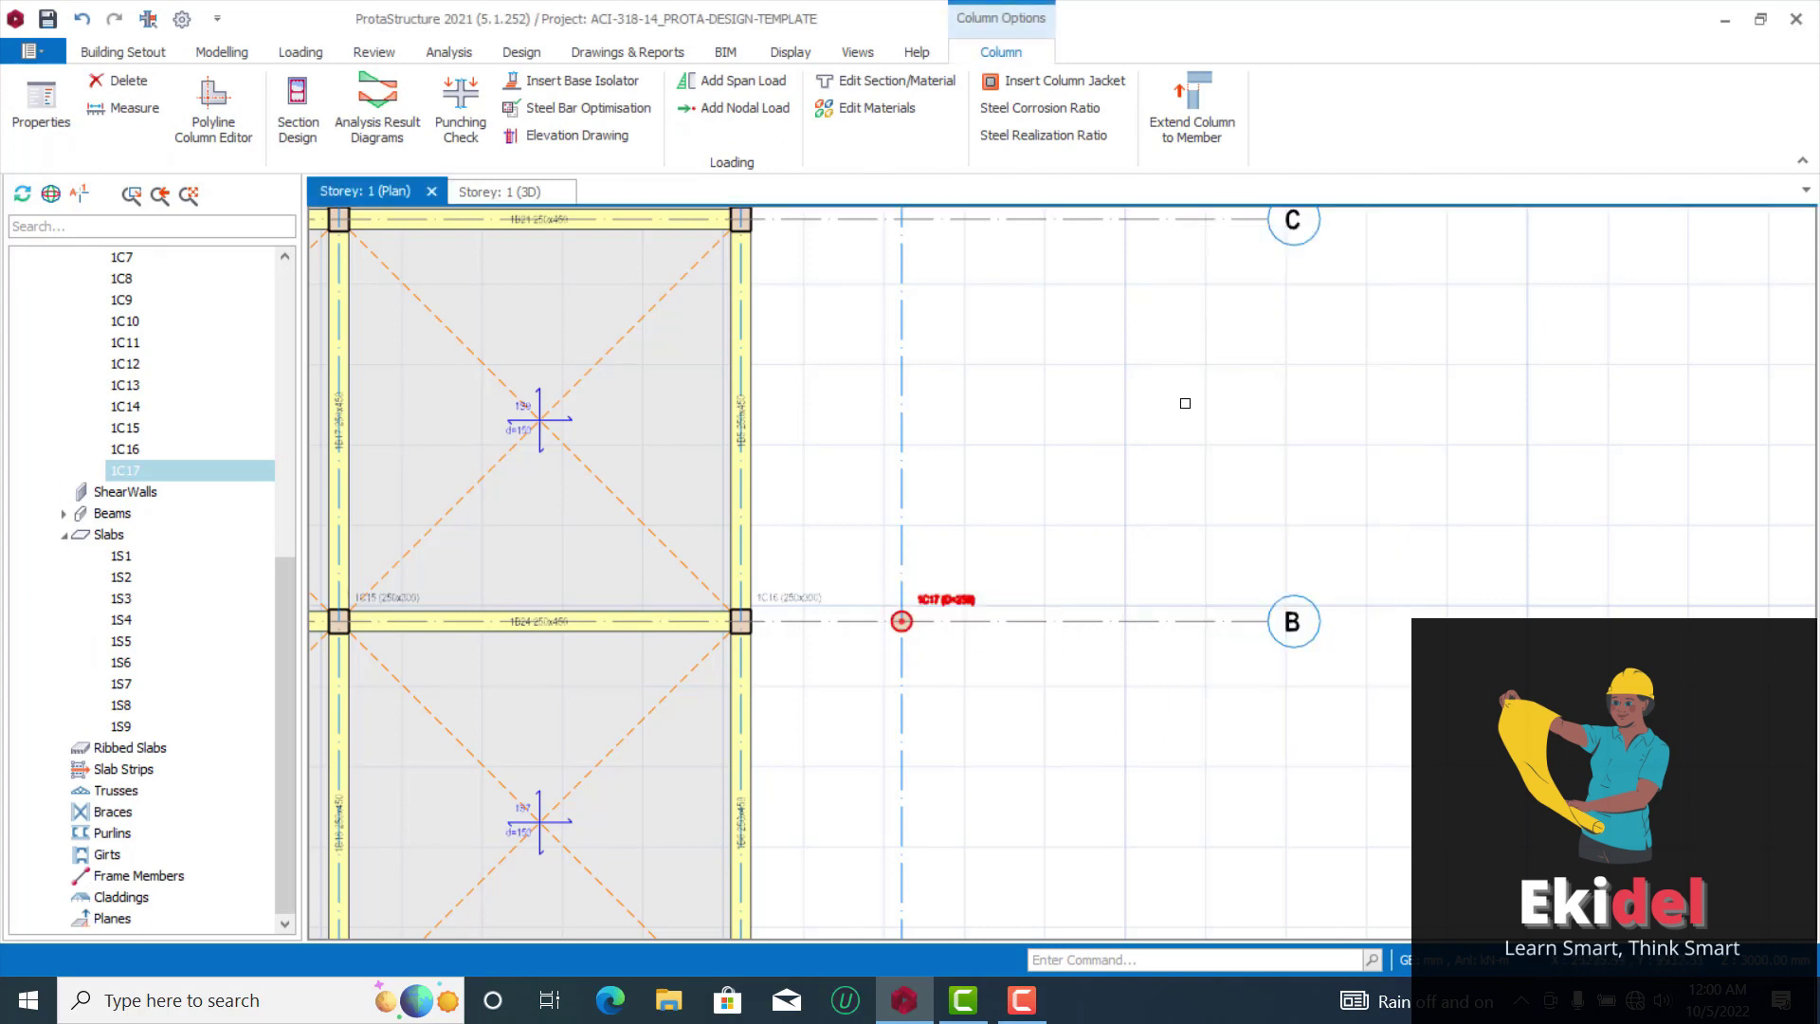
pyautogui.scroll(5, 900, 627)
pyautogui.scroll(-7, 916, 498)
pyautogui.press('Escape')
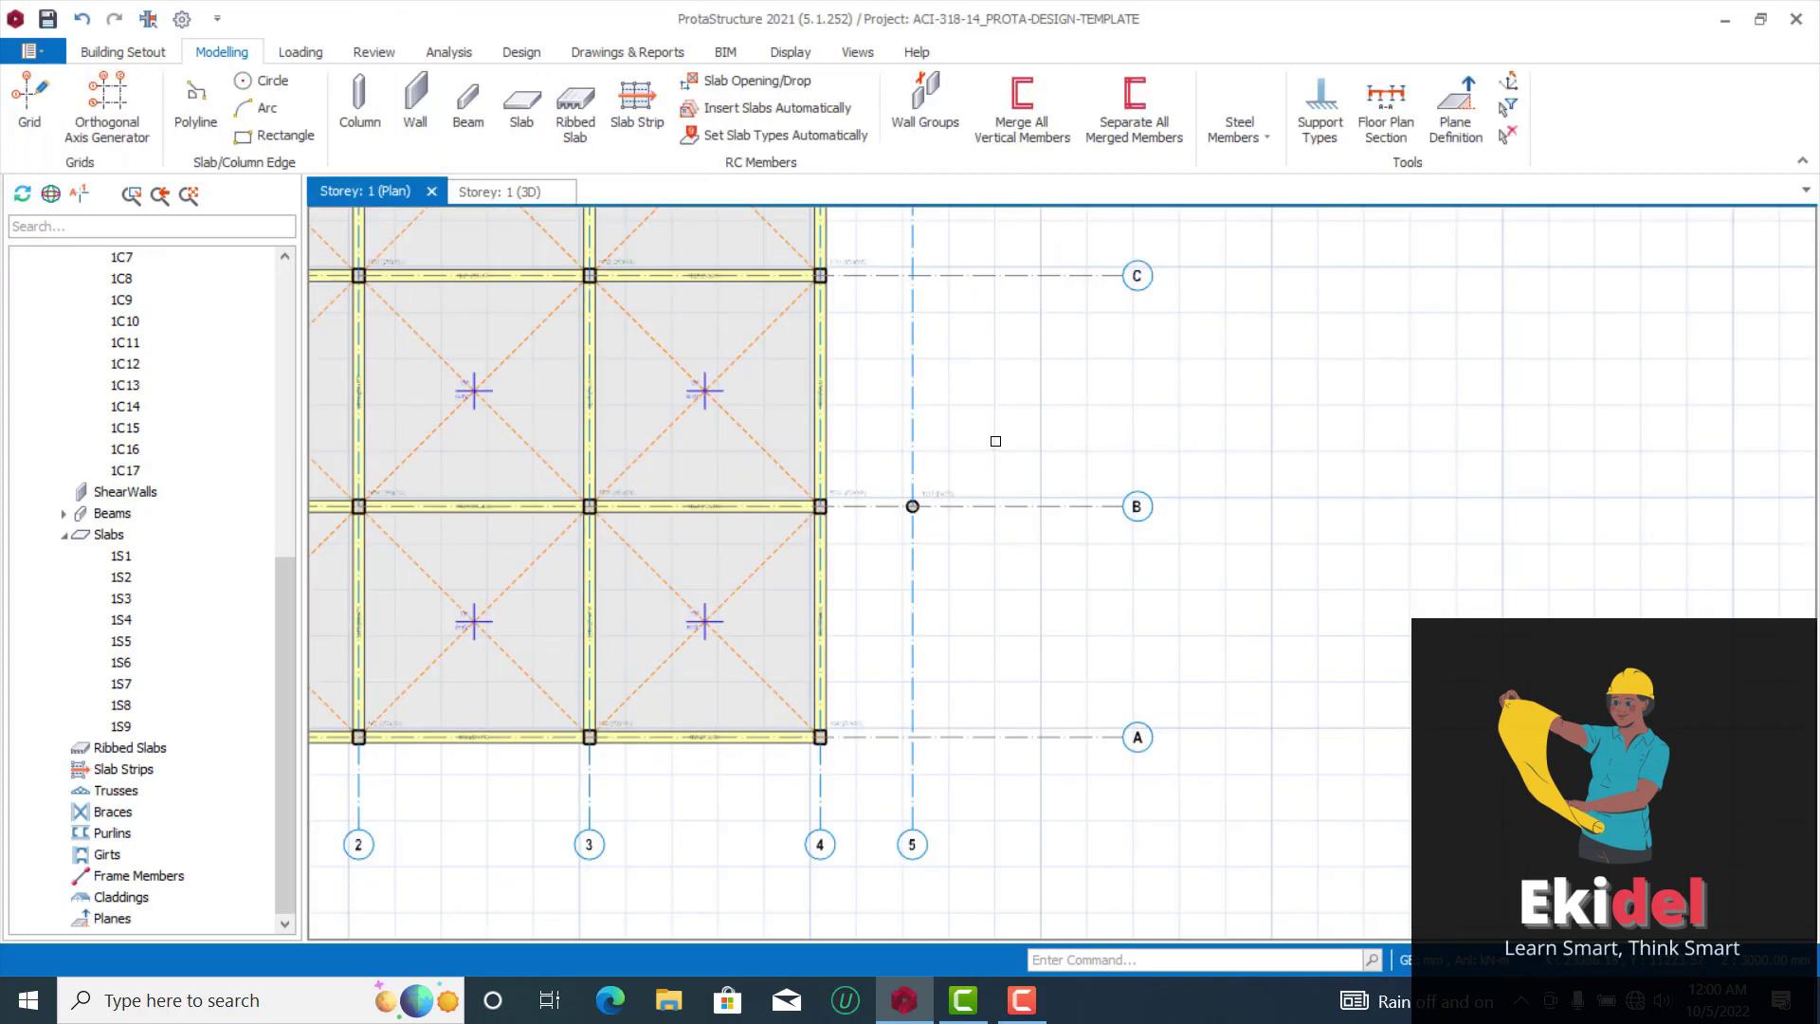
# Insert a 250 x 500 mm beam along axis B from the column on axis 4 to the round column on axis 5
pyautogui.click(469, 105)
pyautogui.scroll(4, 924, 497)
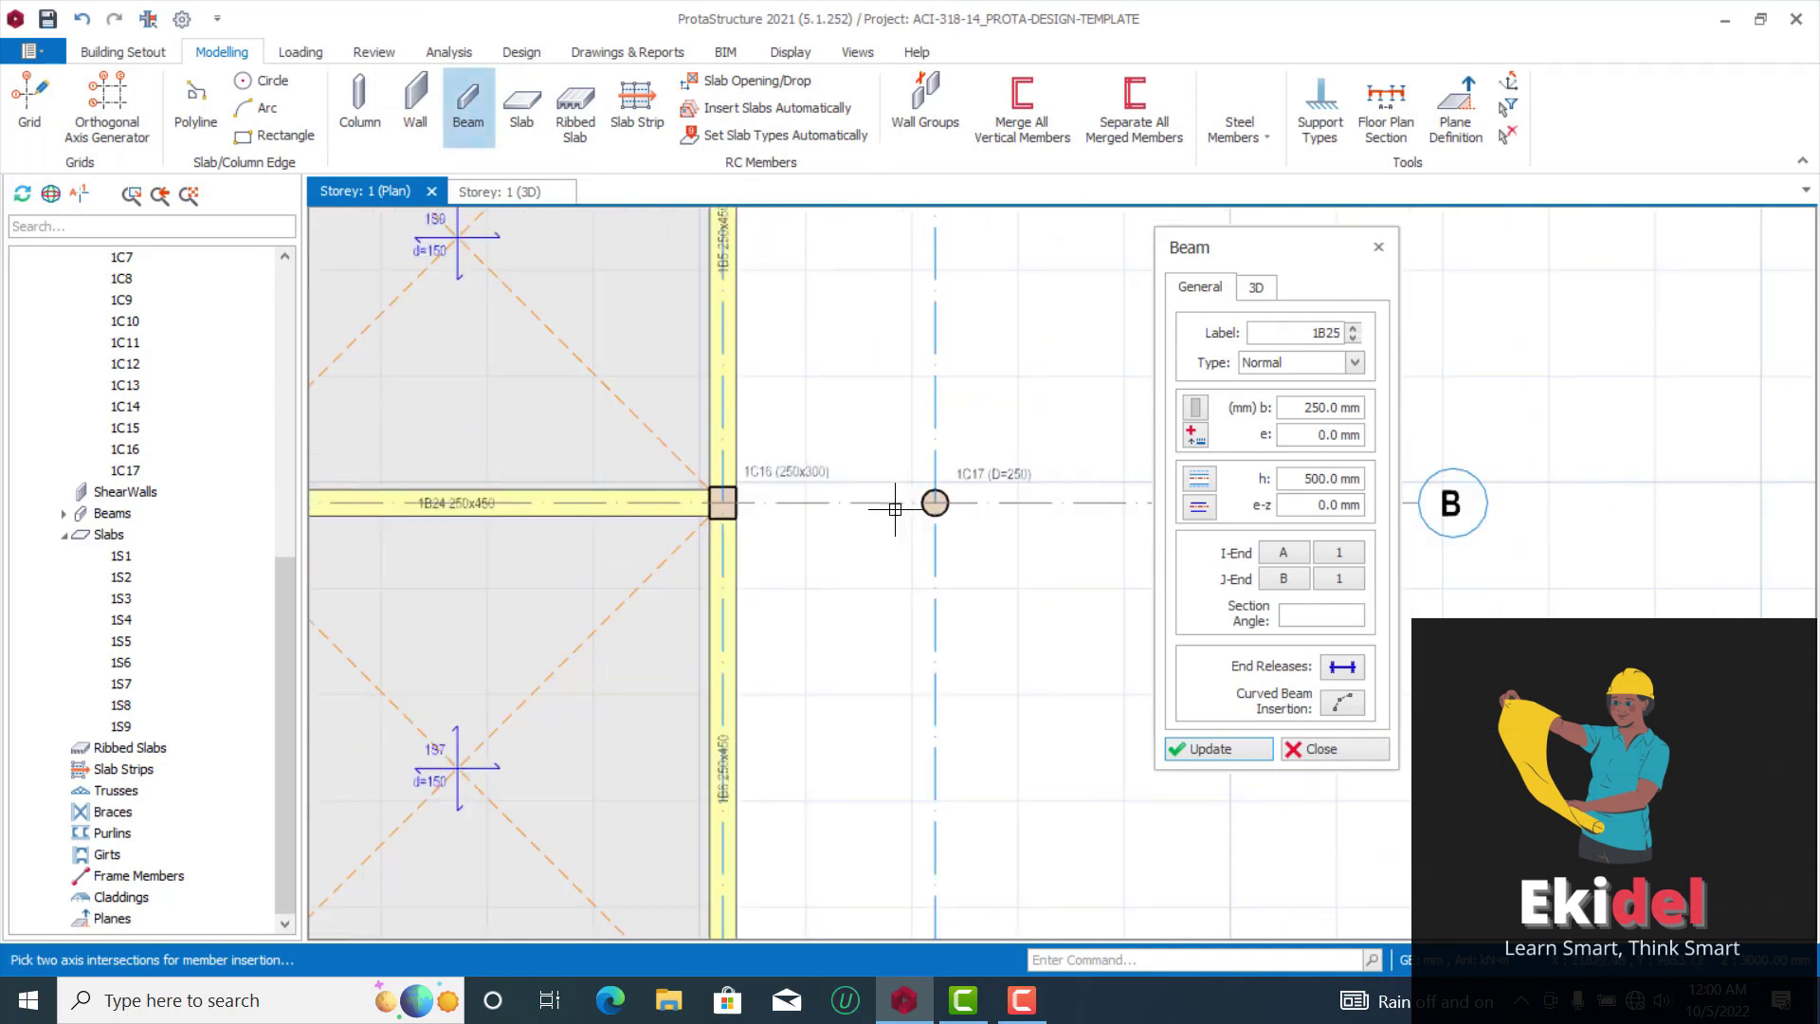
pyautogui.click(641, 483)
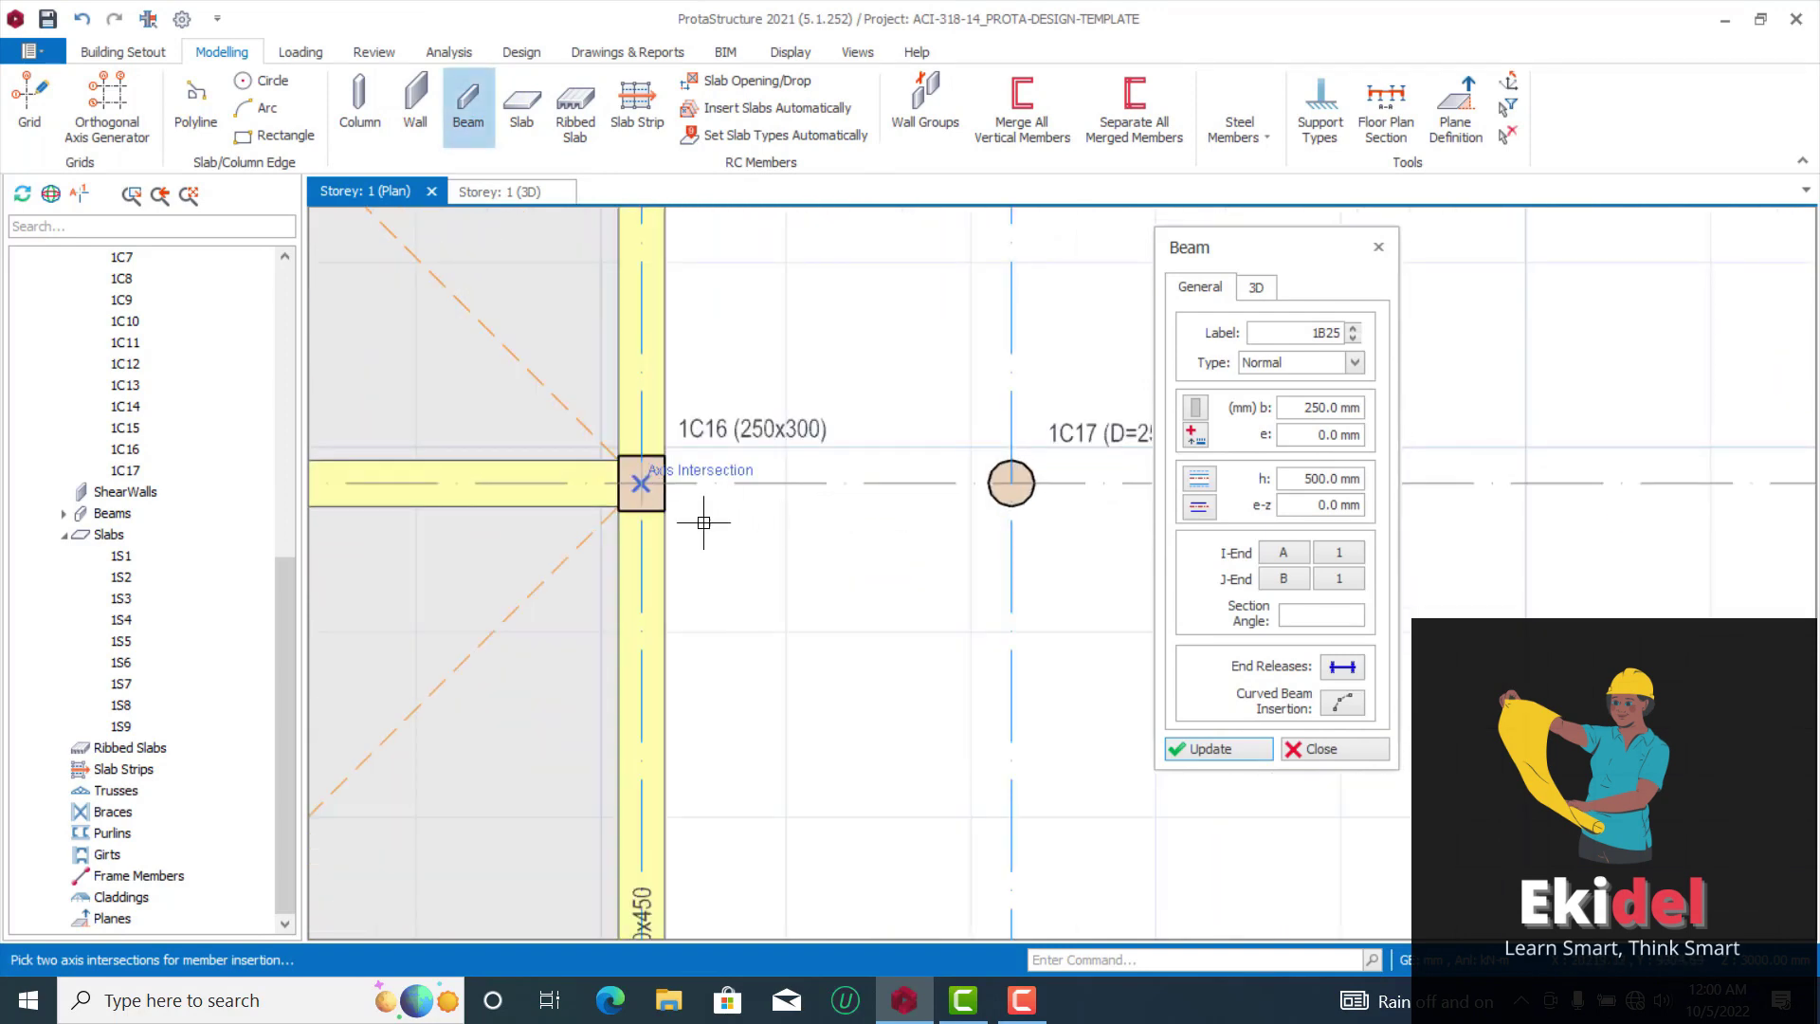
pyautogui.click(1021, 486)
pyautogui.scroll(-4, 1020, 486)
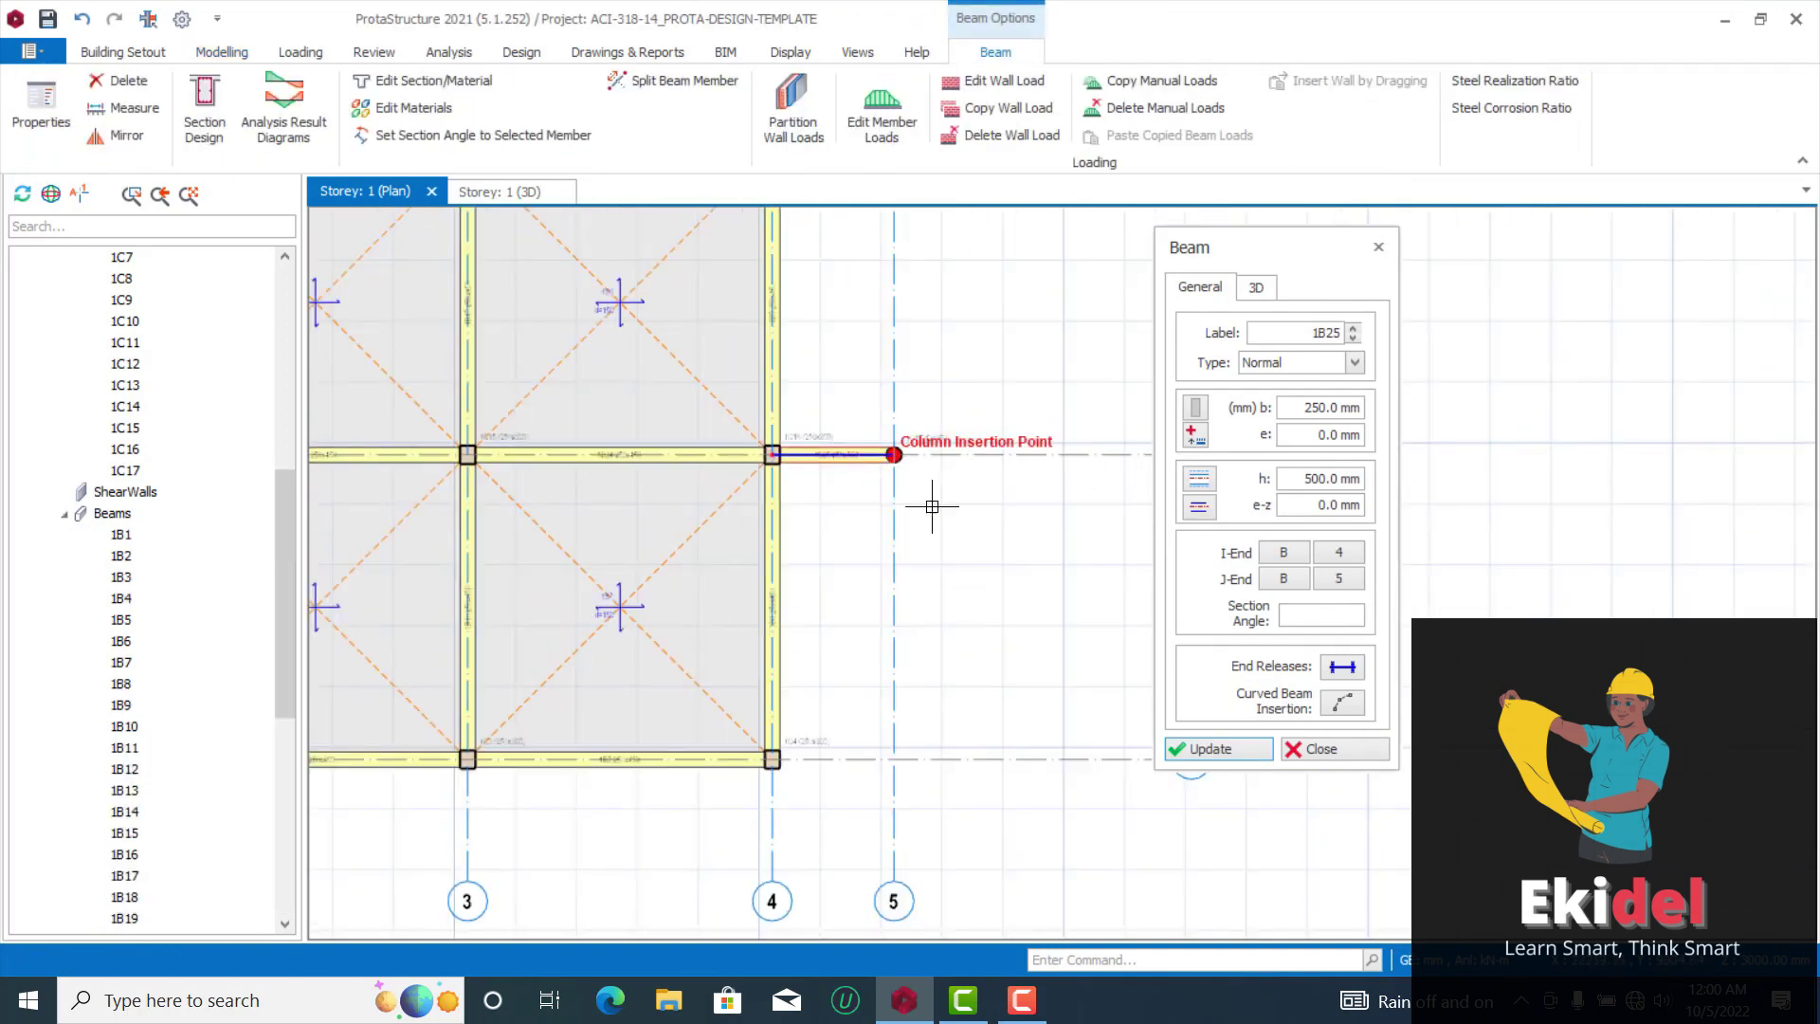
pyautogui.scroll(1, 877, 764)
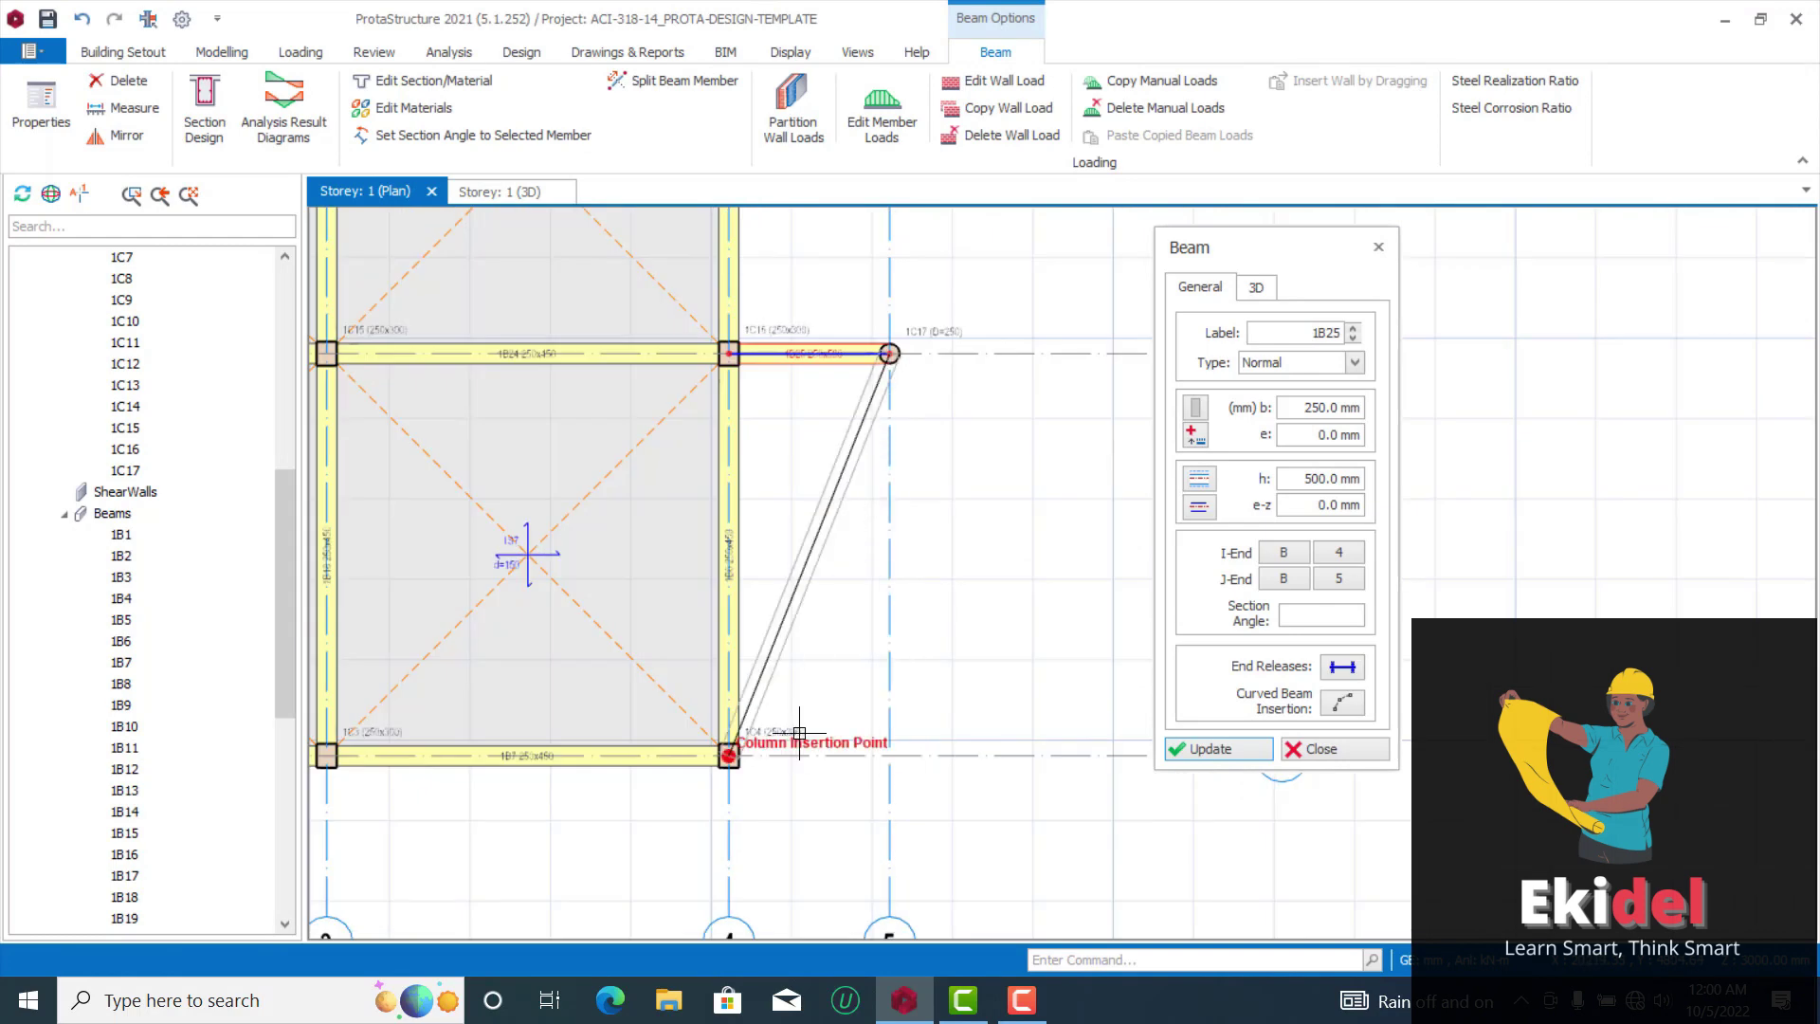
pyautogui.scroll(1, 874, 678)
pyautogui.scroll(-1, 887, 699)
pyautogui.scroll(1, 914, 708)
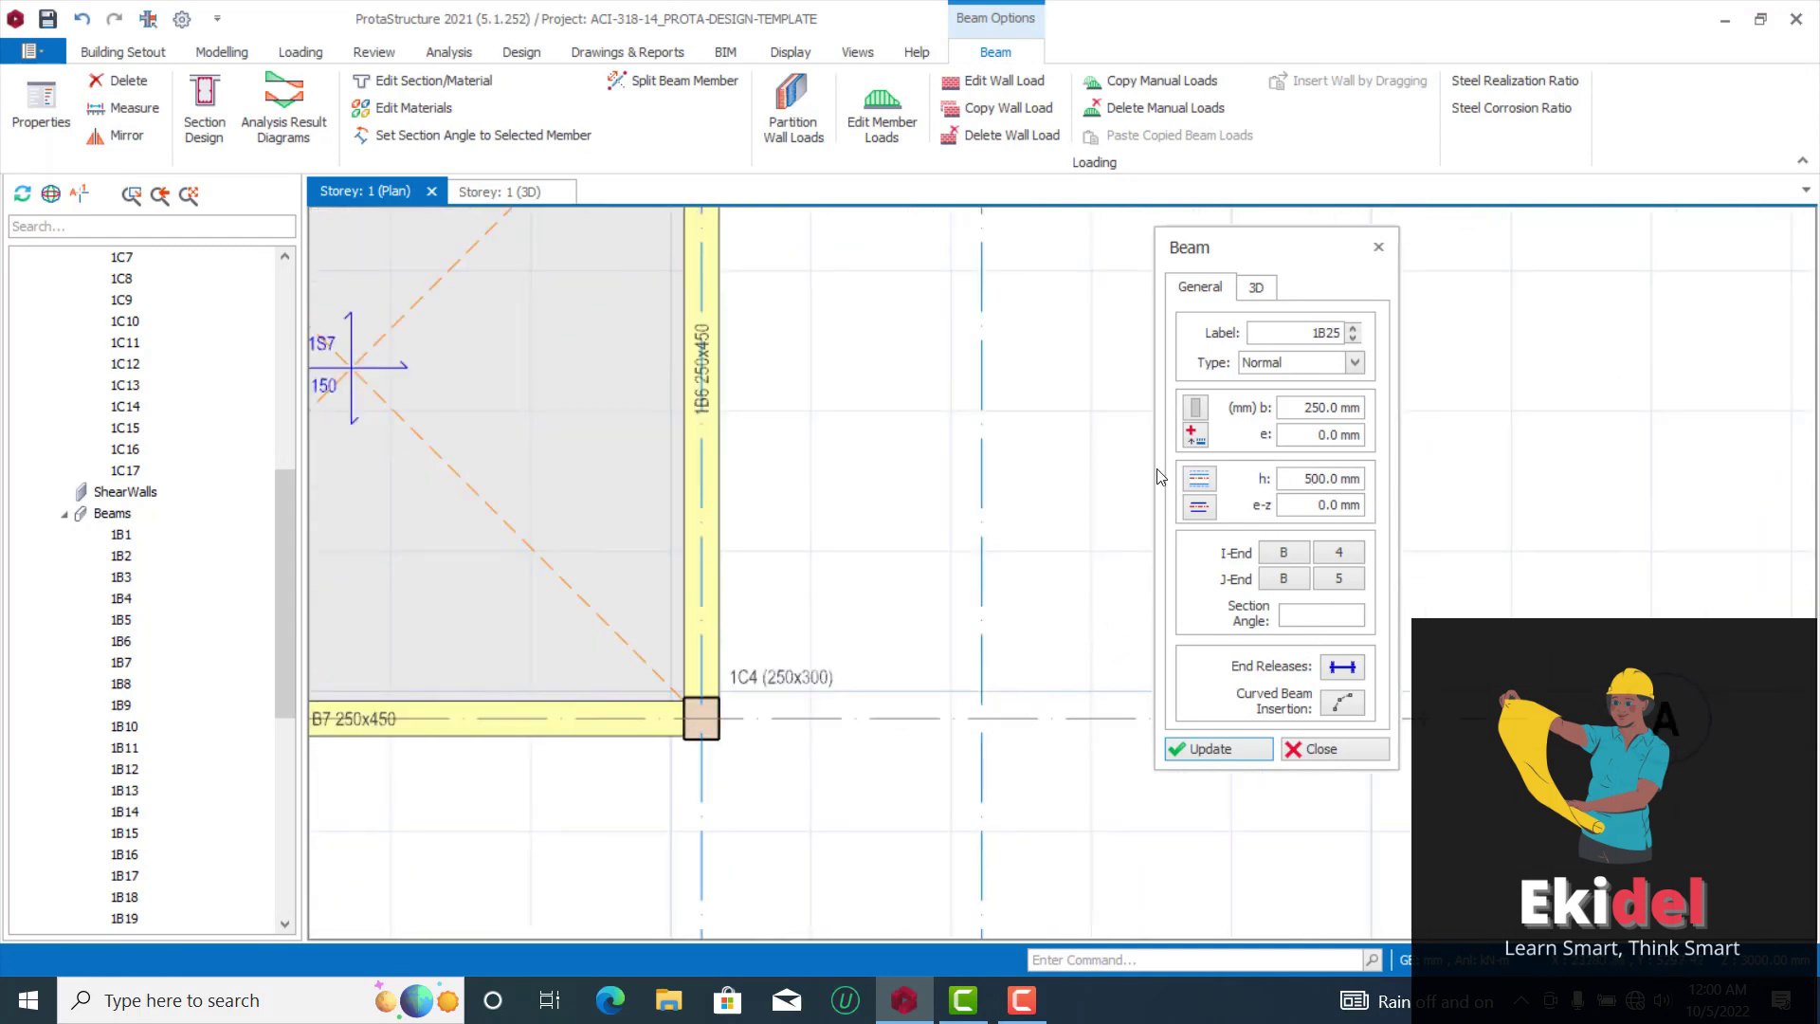
pyautogui.scroll(-2, 1052, 394)
pyautogui.press('Escape')
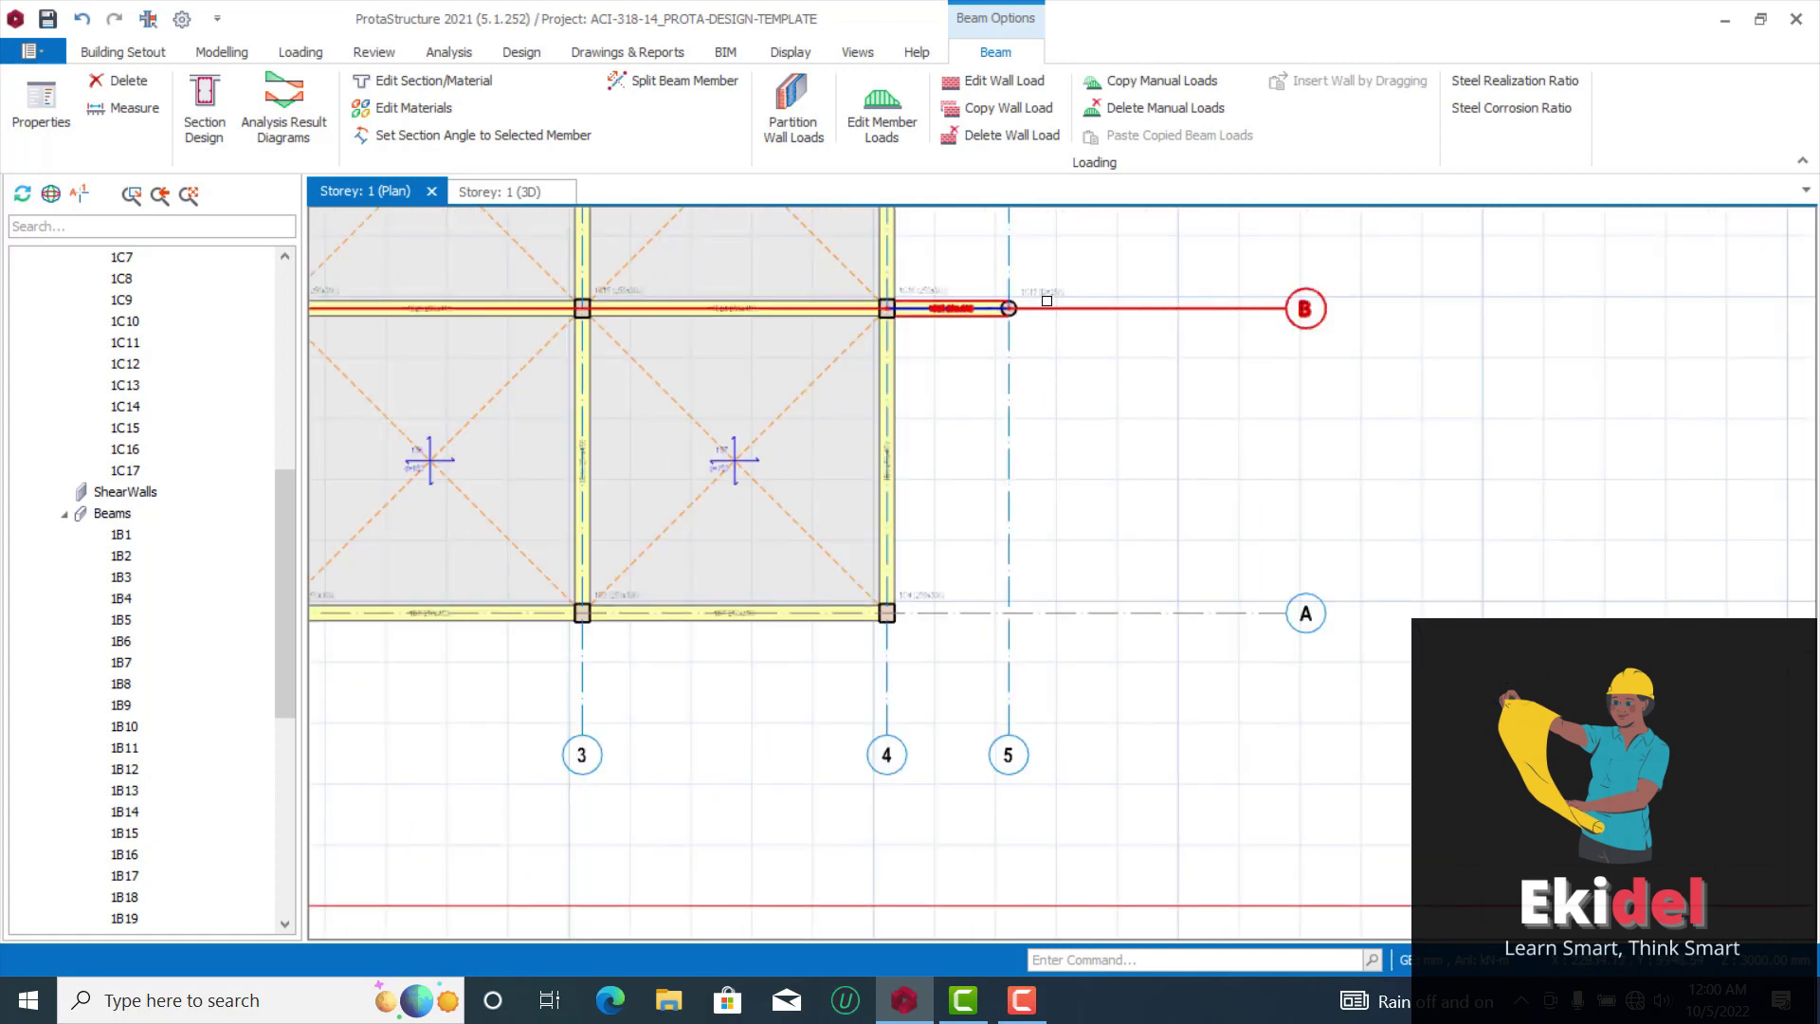
# Insert a circular 250 mm column at the intersection of axes A and 5, reusing the properties of the round column at B/5
pyautogui.click(1009, 308)
pyautogui.rightClick(1110, 277)
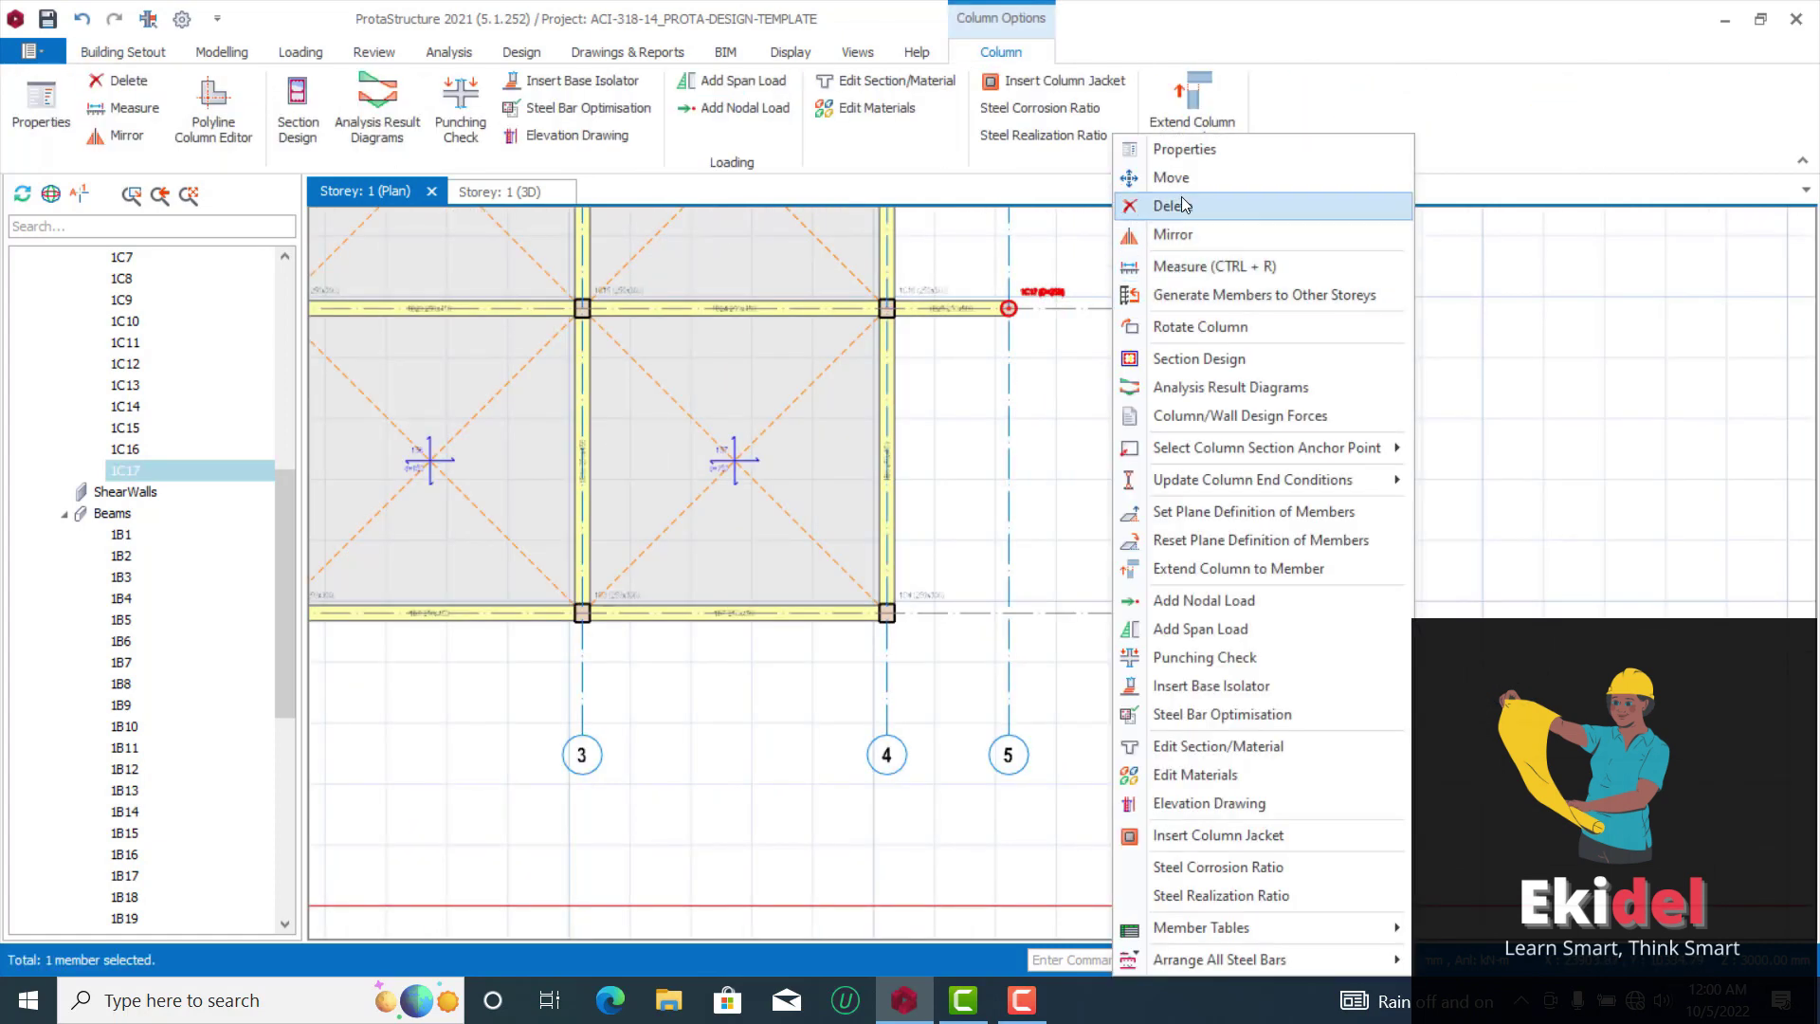
pyautogui.click(1179, 152)
pyautogui.scroll(1, 994, 618)
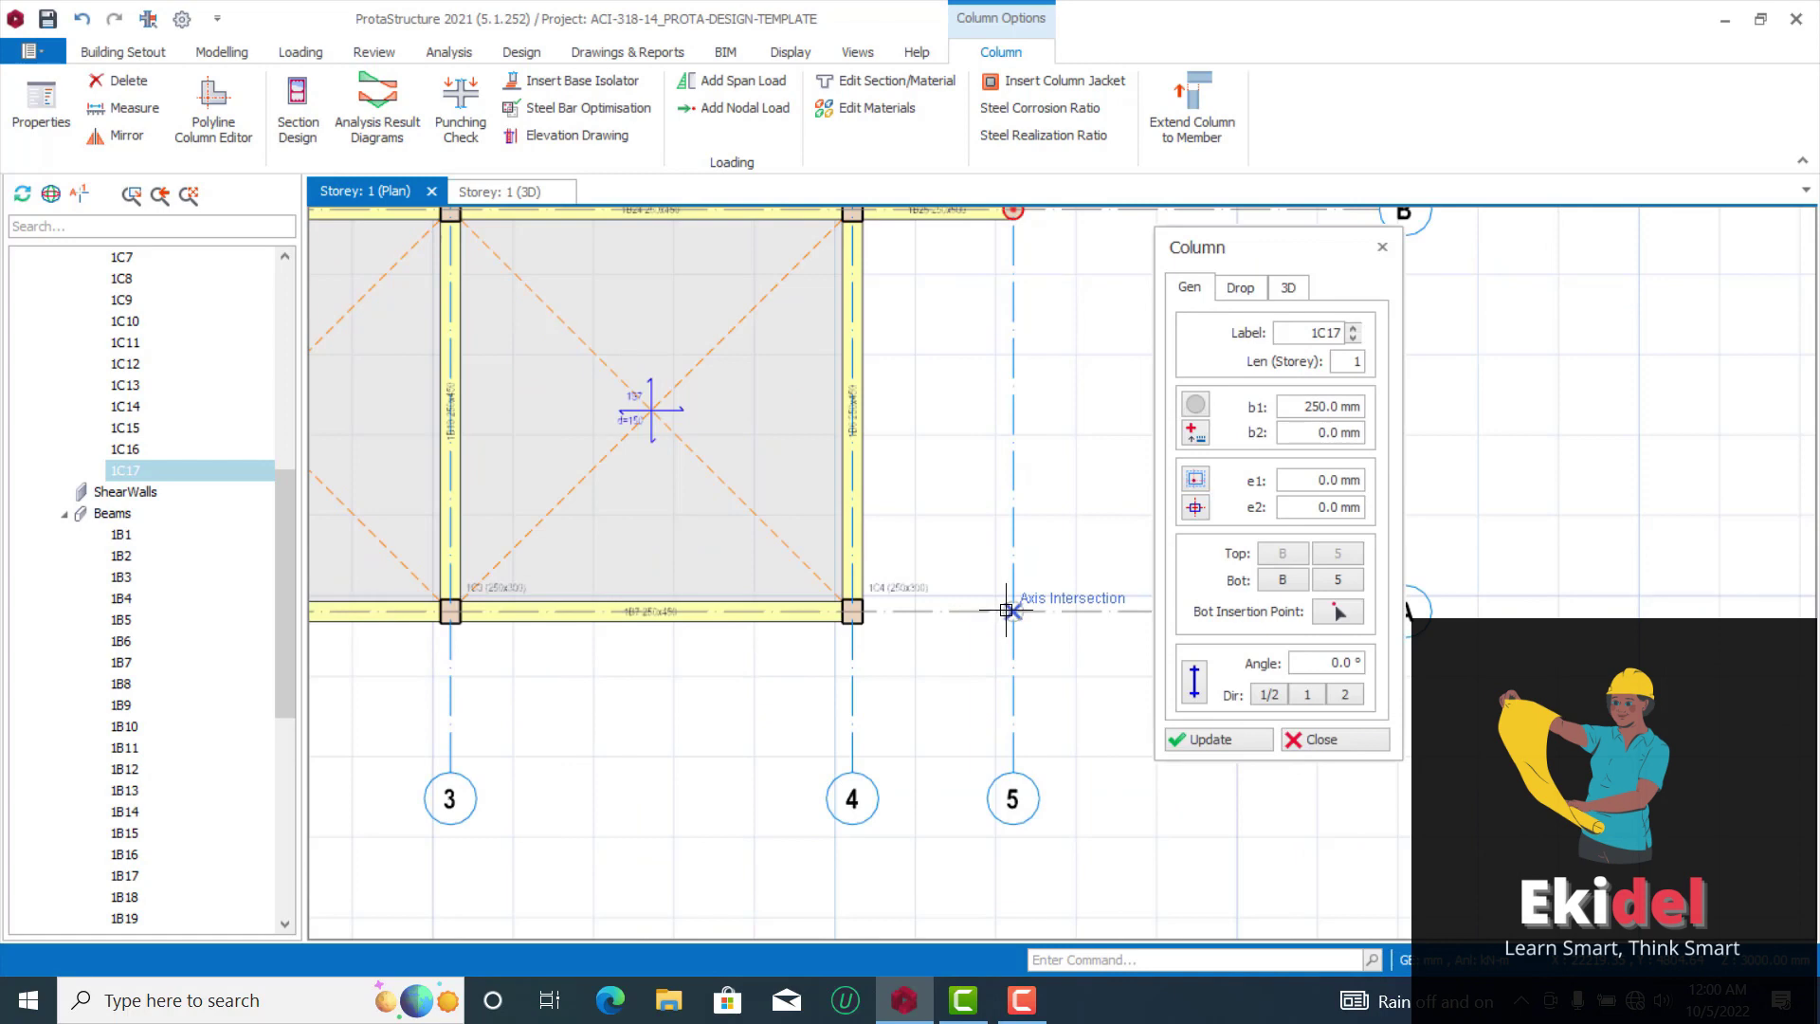
pyautogui.click(1008, 613)
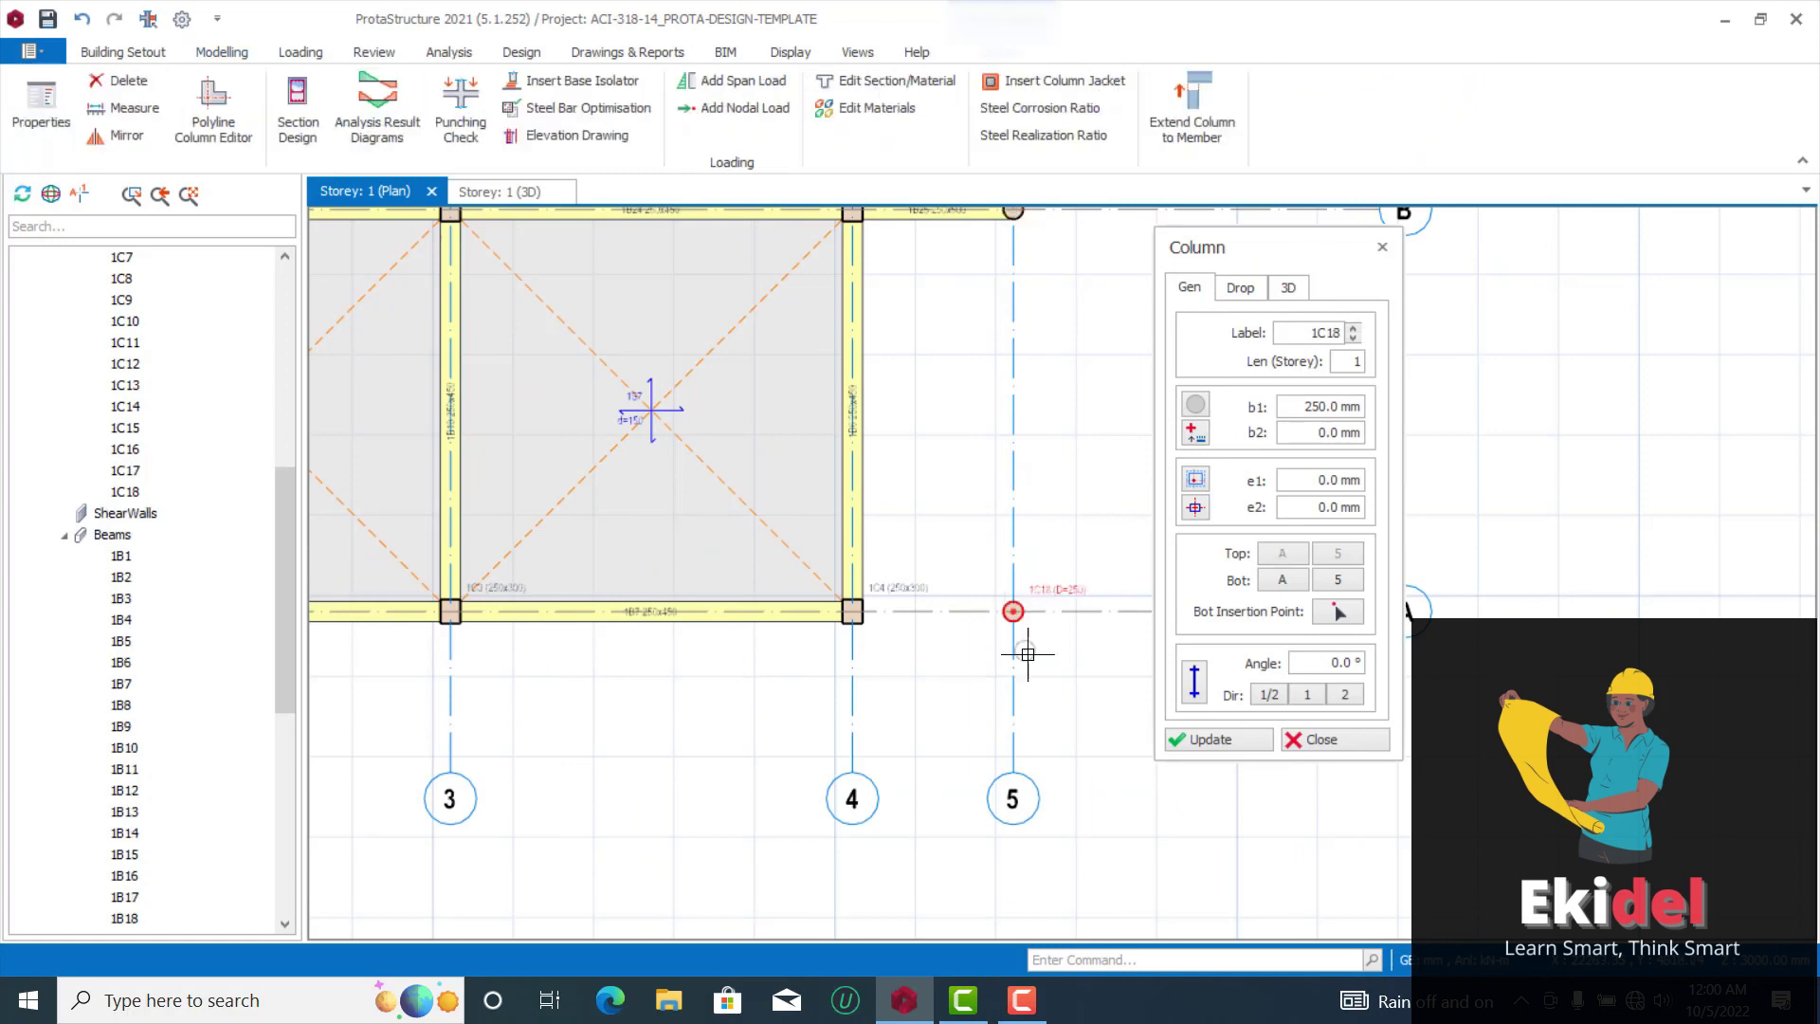
pyautogui.click(1382, 246)
# Insert 250 x 500 mm beams along axis 5 between axes B and A and along axis A between axes 4 and 5
pyautogui.click(214, 51)
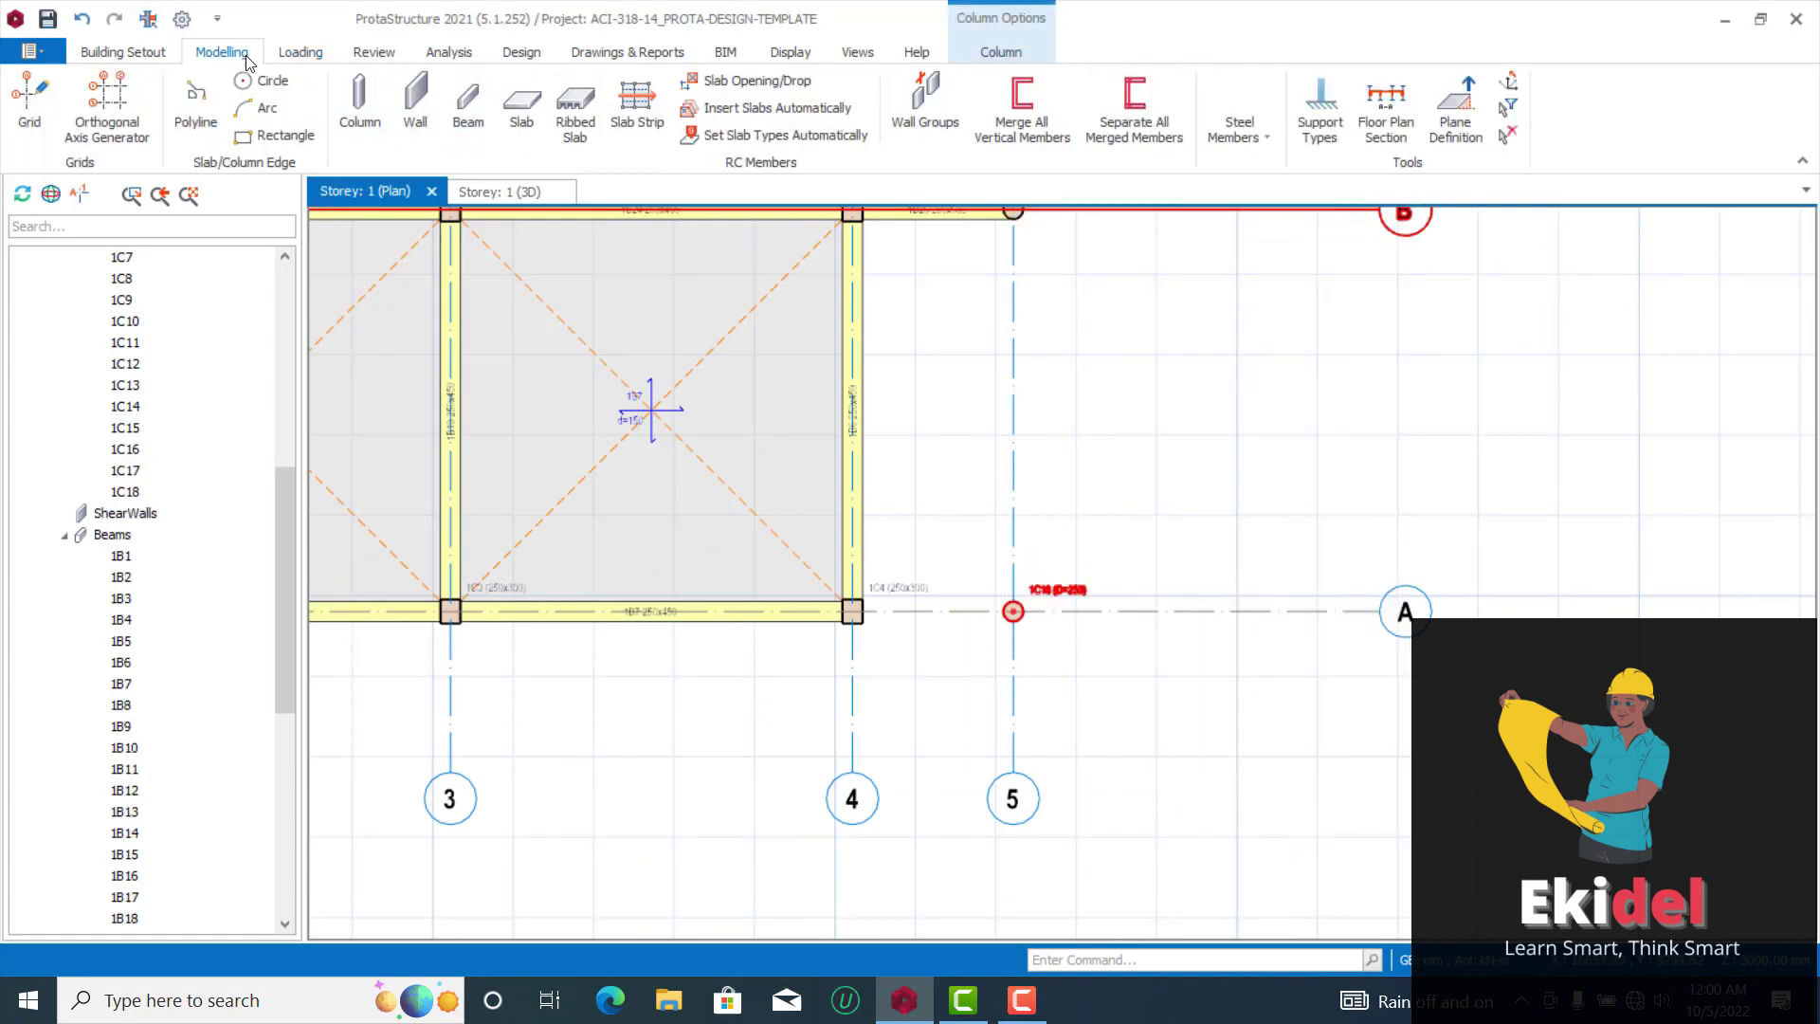
pyautogui.click(465, 112)
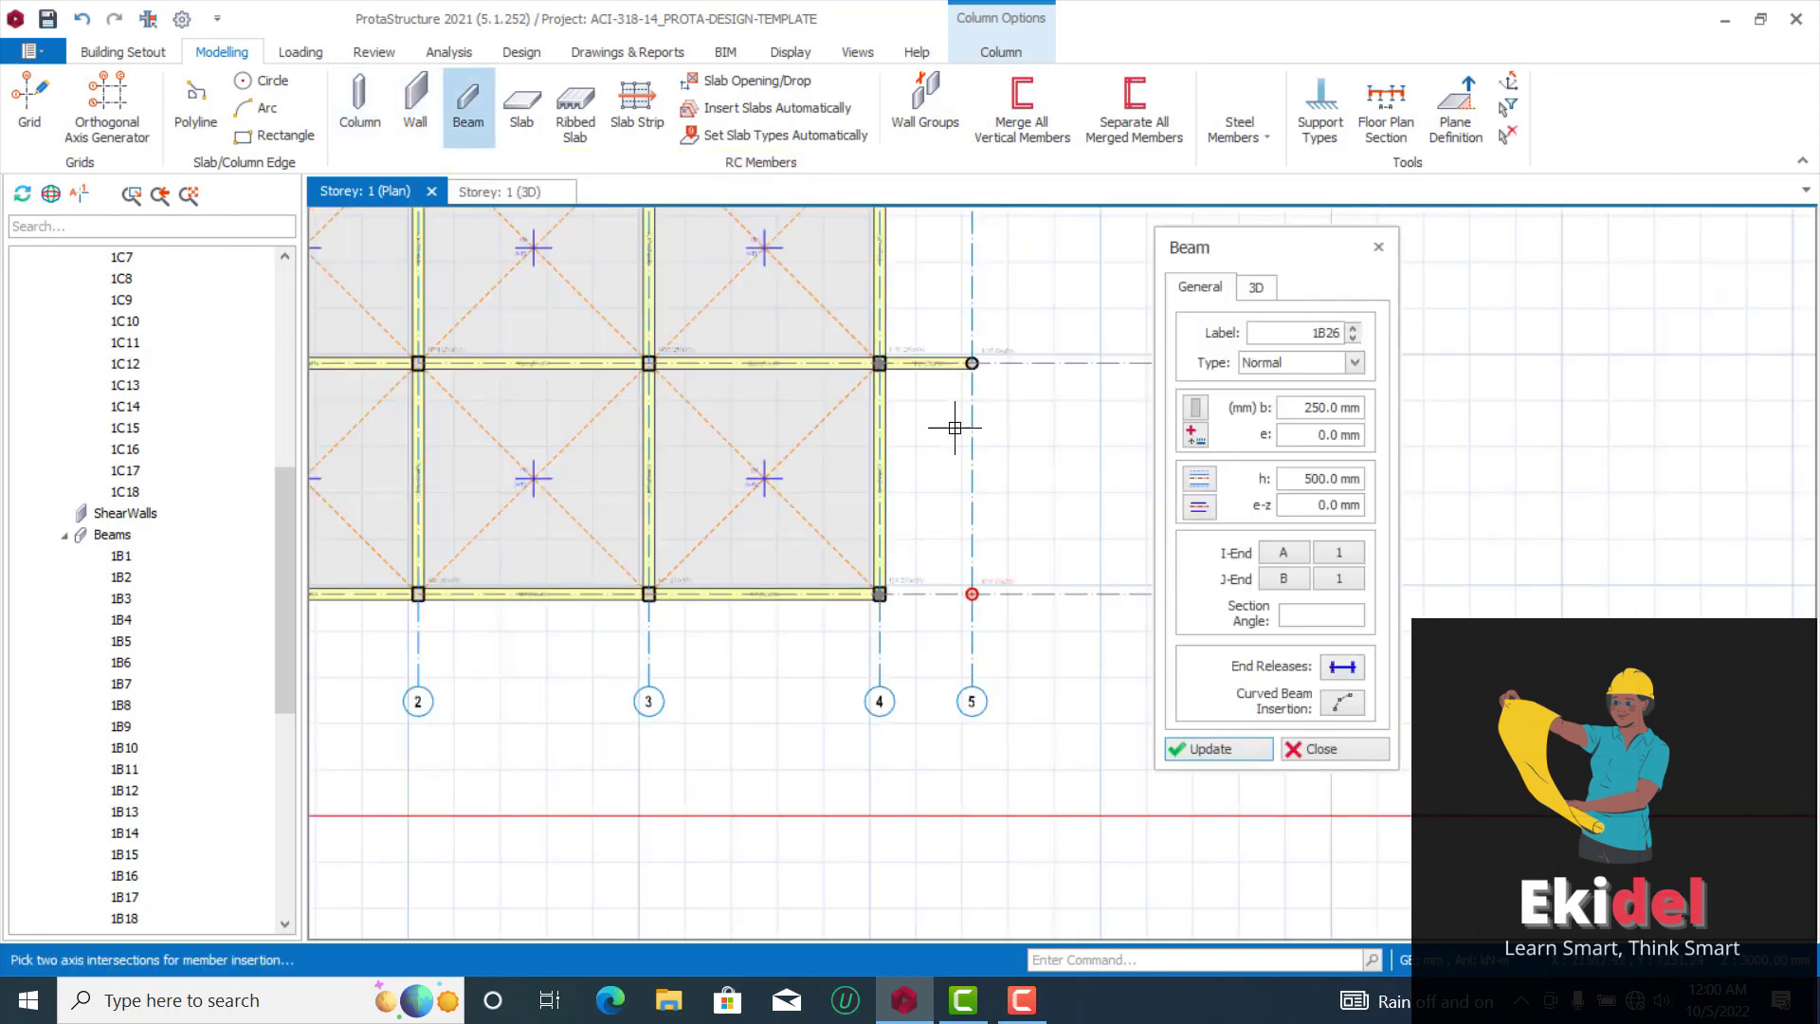
pyautogui.click(973, 591)
pyautogui.click(806, 592)
pyautogui.click(968, 592)
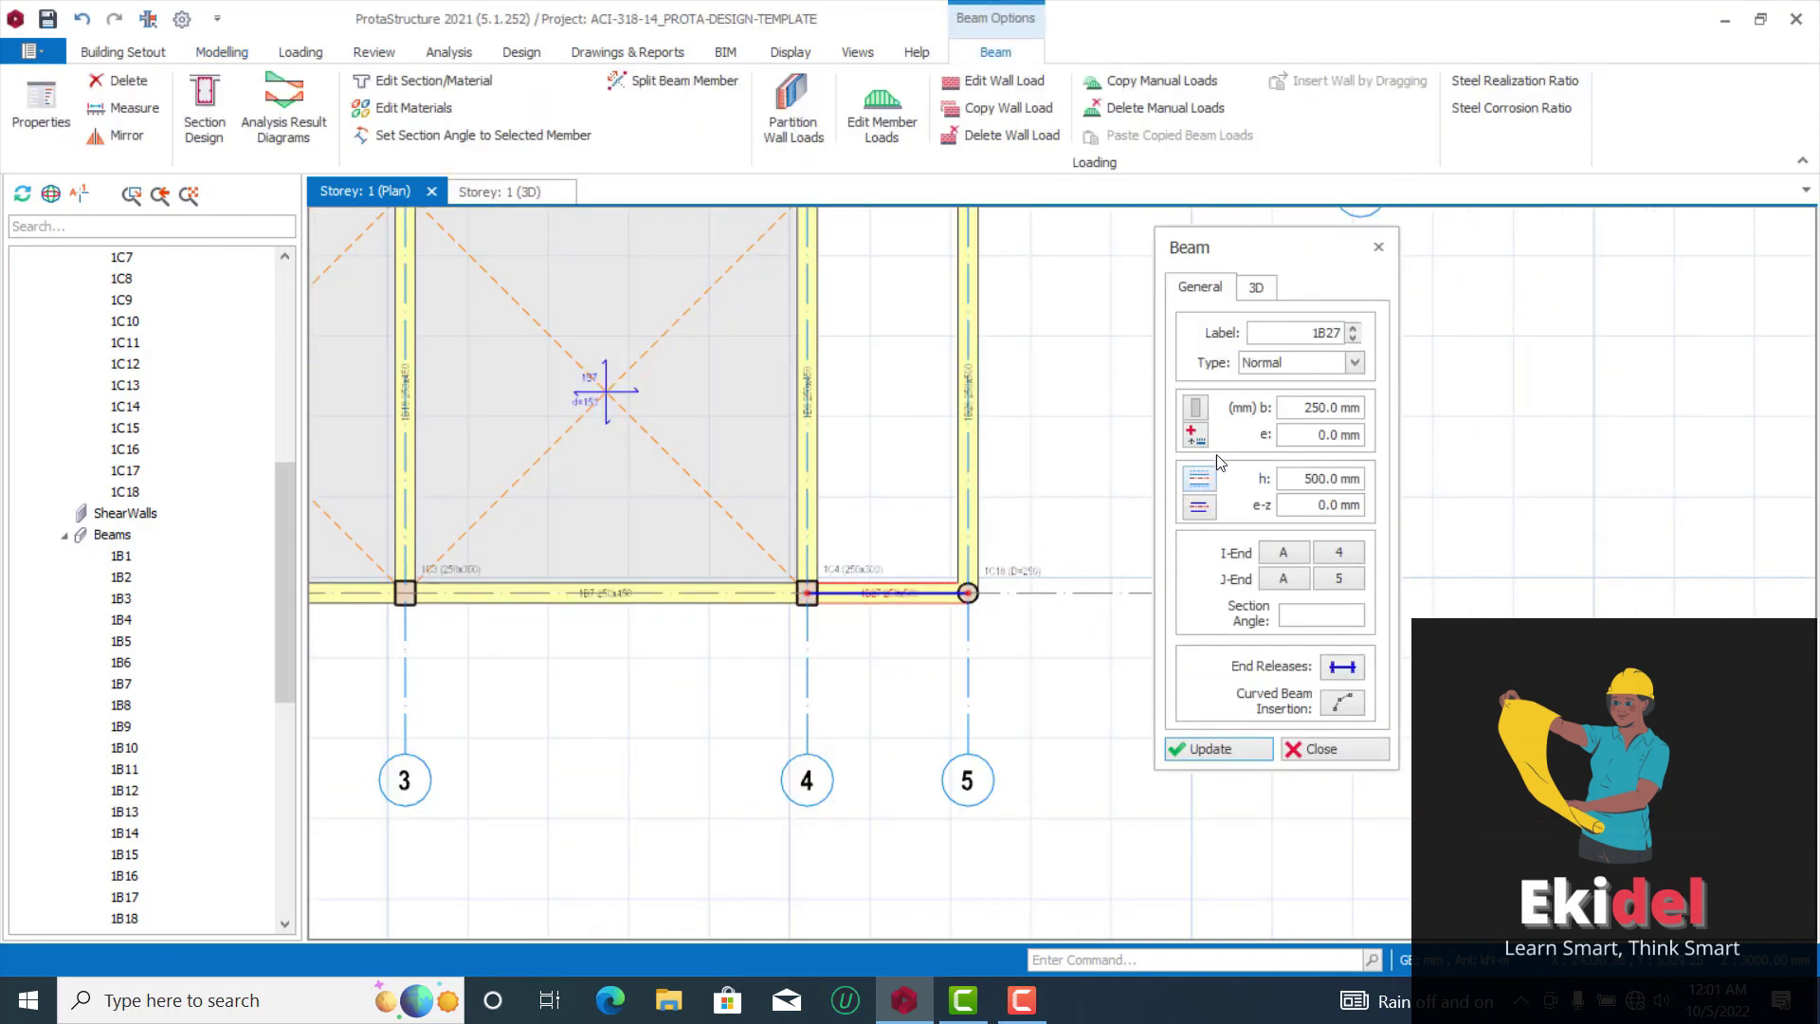
pyautogui.click(1378, 246)
pyautogui.scroll(-3, 1184, 455)
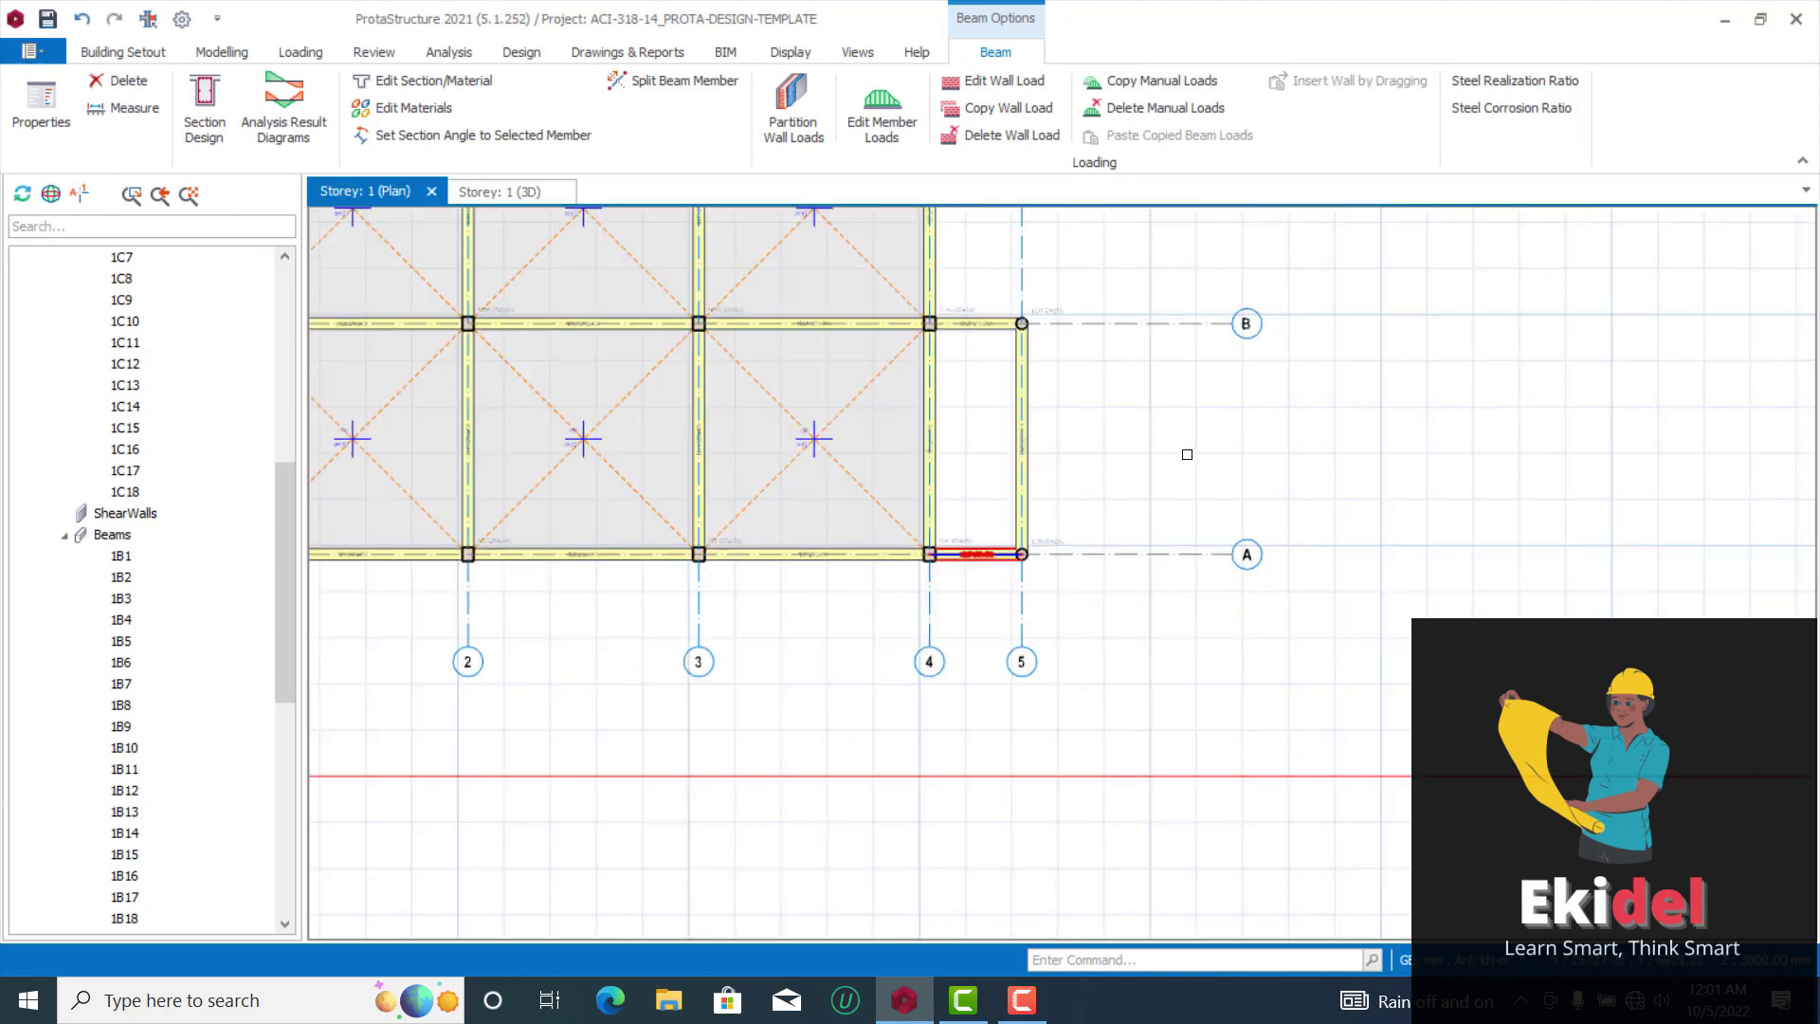
# Examine the storey 1 model in 3D, including the round columns and beams of the extension at axis 5
pyautogui.scroll(7, 199, 436)
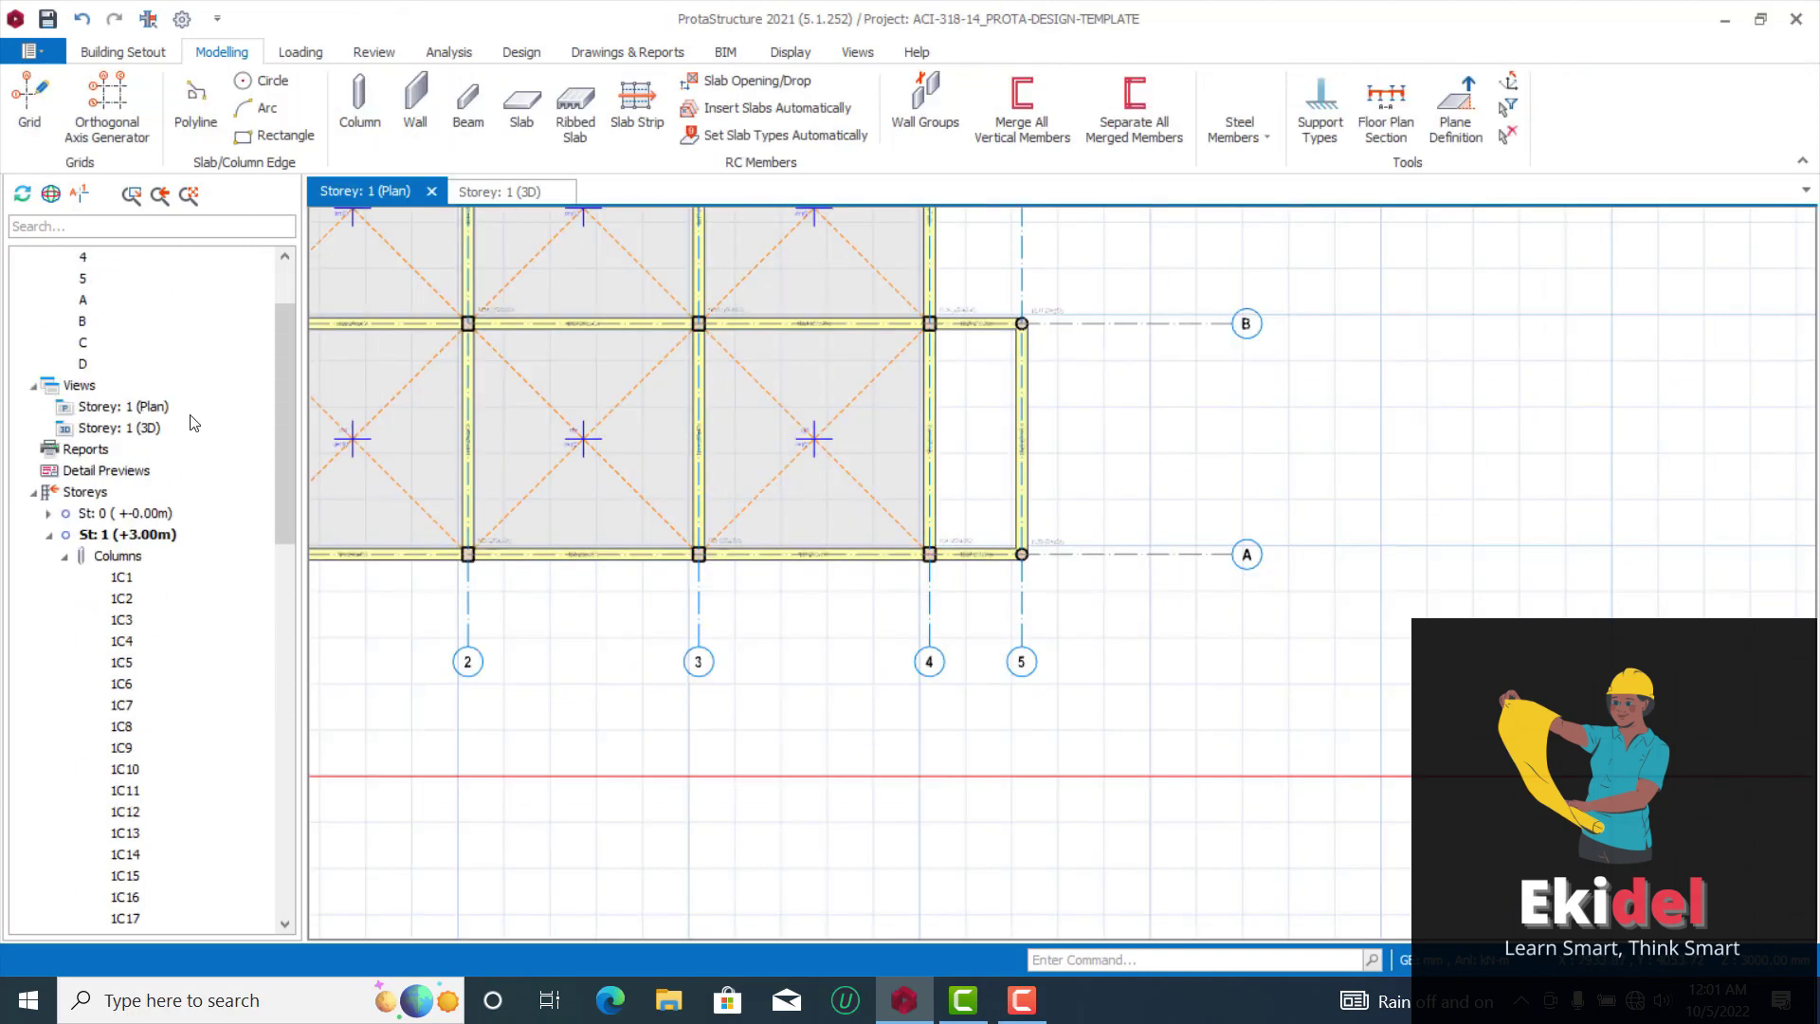
pyautogui.doubleClick(142, 427)
pyautogui.scroll(-2, 994, 608)
pyautogui.scroll(2, 953, 806)
pyautogui.keyDown('shift'); pyautogui.moveTo(935, 790); pyautogui.dragTo(874, 658, button='middle'); pyautogui.keyUp('shift')
pyautogui.scroll(2, 1154, 629)
pyautogui.scroll(2, 975, 554)
pyautogui.scroll(-2, 939, 678)
pyautogui.keyDown('shift'); pyautogui.moveTo(976, 722); pyautogui.dragTo(1016, 732, button='middle'); pyautogui.keyUp('shift')
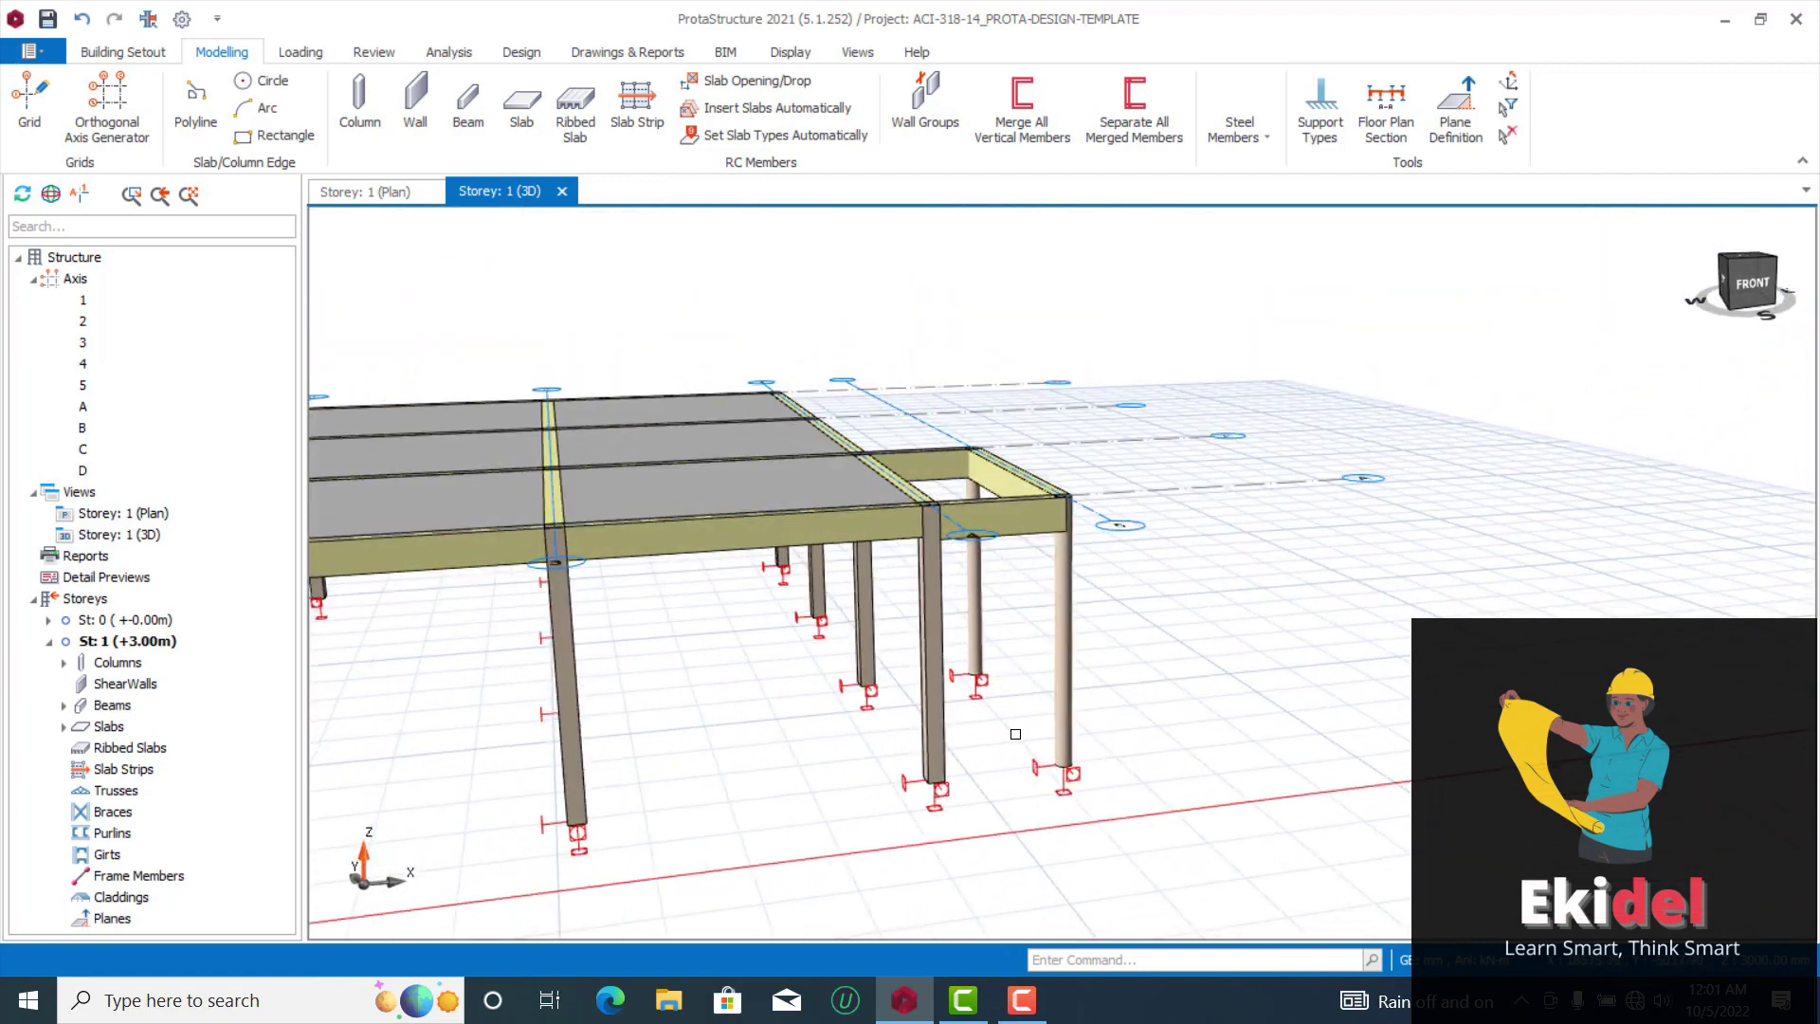
pyautogui.moveTo(964, 643); pyautogui.dragTo(944, 677, button='middle')
pyautogui.keyDown('shift'); pyautogui.moveTo(975, 596); pyautogui.dragTo(922, 661, button='middle'); pyautogui.keyUp('shift')
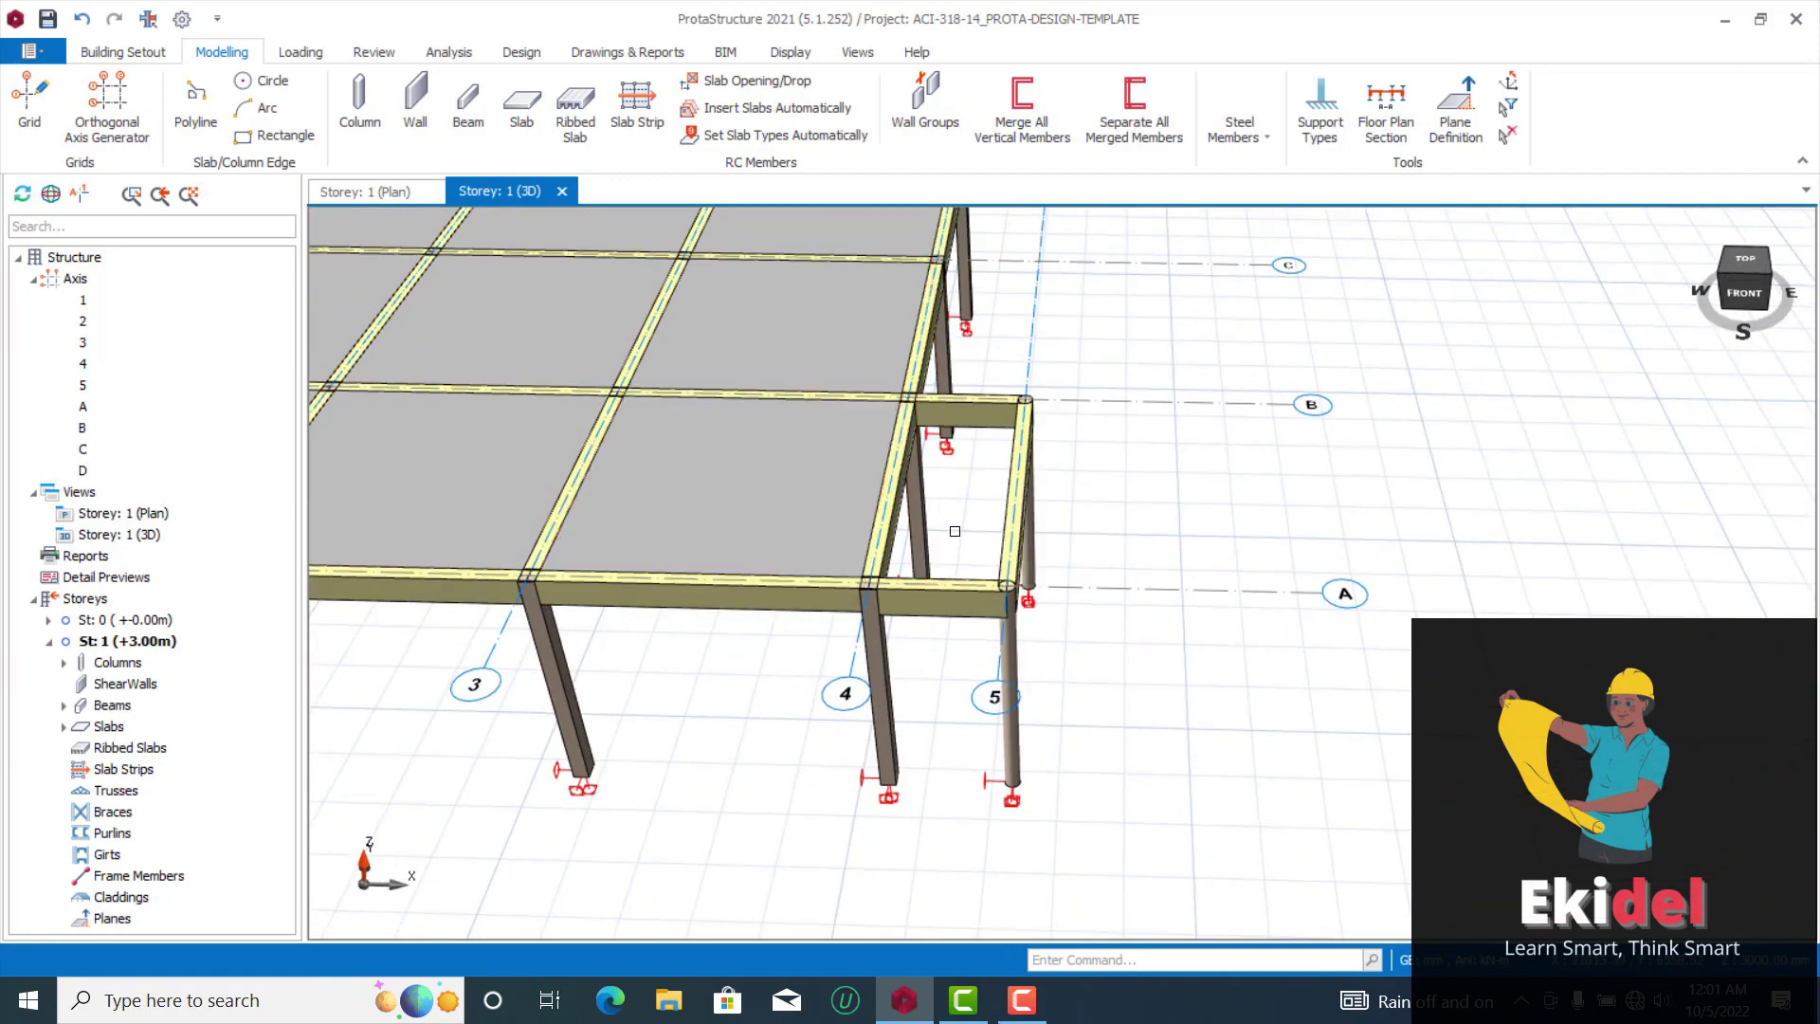
pyautogui.scroll(-3, 938, 521)
pyautogui.moveTo(1062, 574)
pyautogui.keyDown('shift'); pyautogui.mouseDown(button='middle')
pyautogui.moveTo(944, 561)
pyautogui.moveTo(1048, 547)
pyautogui.mouseUp(button='middle'); pyautogui.keyUp('shift')
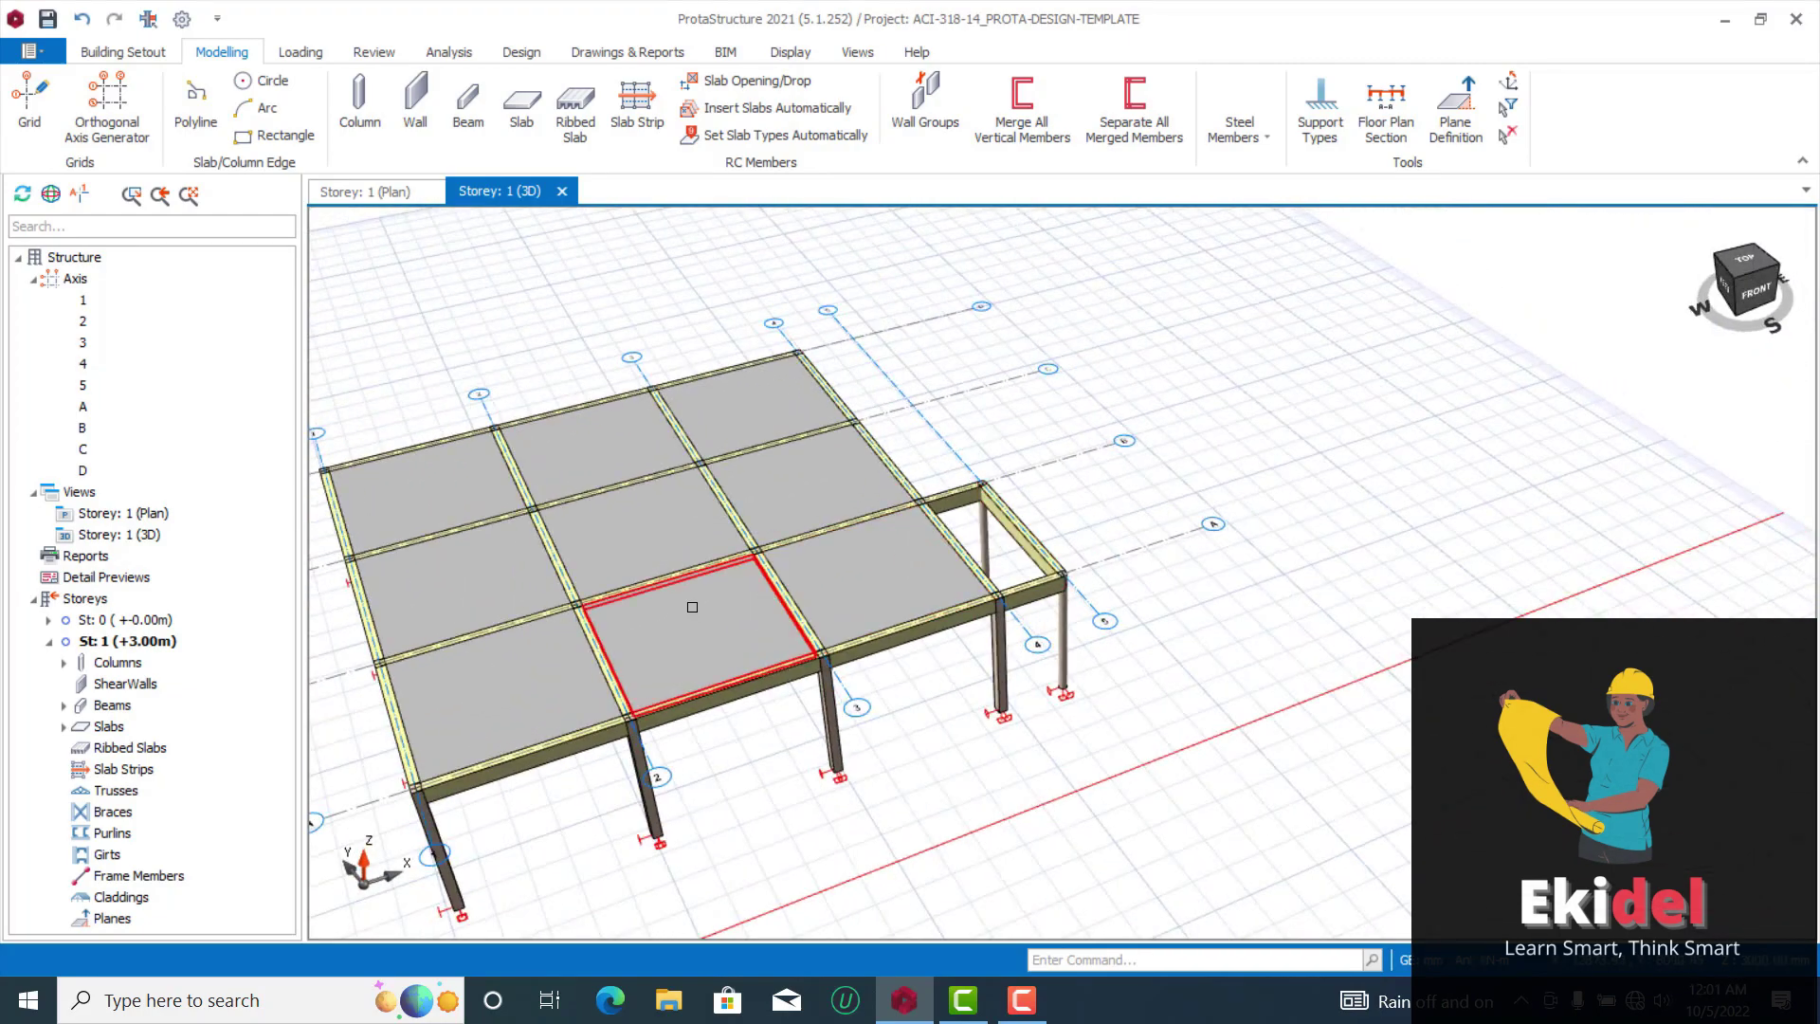
pyautogui.scroll(-2, 688, 611)
pyautogui.moveTo(673, 629); pyautogui.dragTo(815, 633, button='middle')
pyautogui.moveTo(730, 635)
pyautogui.keyDown('shift'); pyautogui.mouseDown(button='middle')
pyautogui.moveTo(756, 635)
pyautogui.moveTo(535, 529)
pyautogui.mouseUp(button='middle'); pyautogui.keyUp('shift')
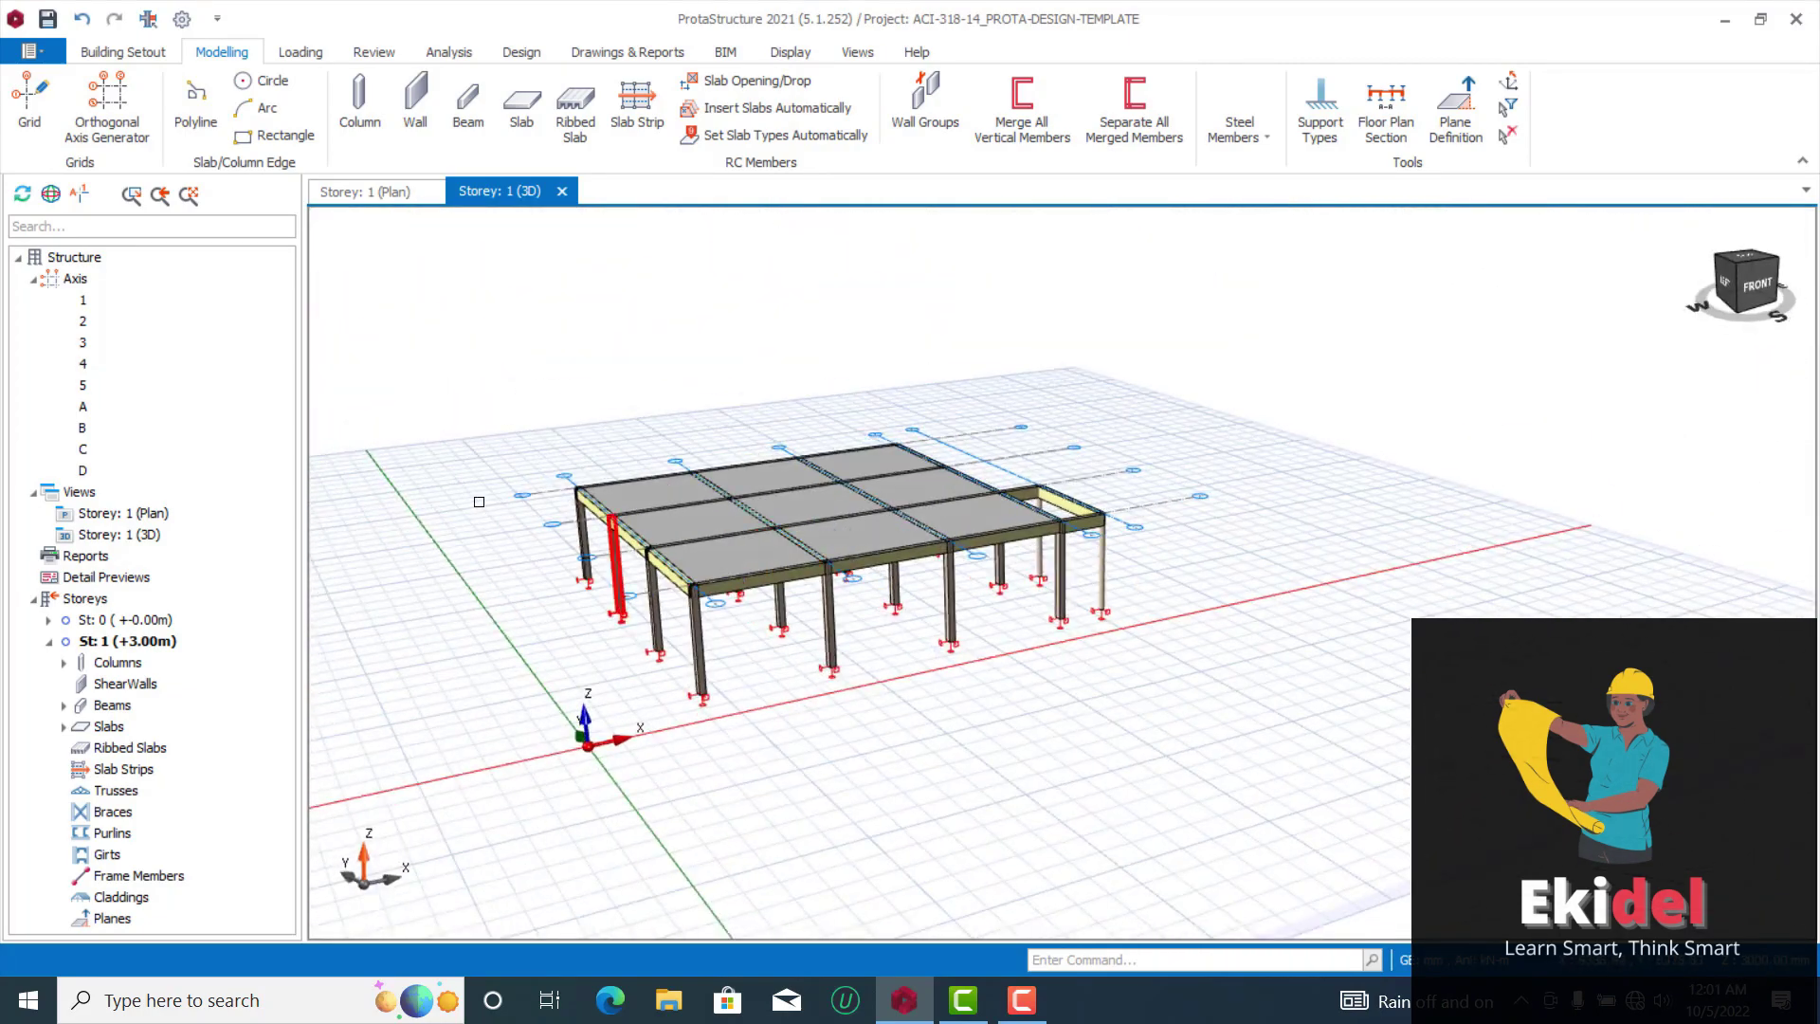
# Return to the storey 1 plan view and save the project
pyautogui.doubleClick(97, 514)
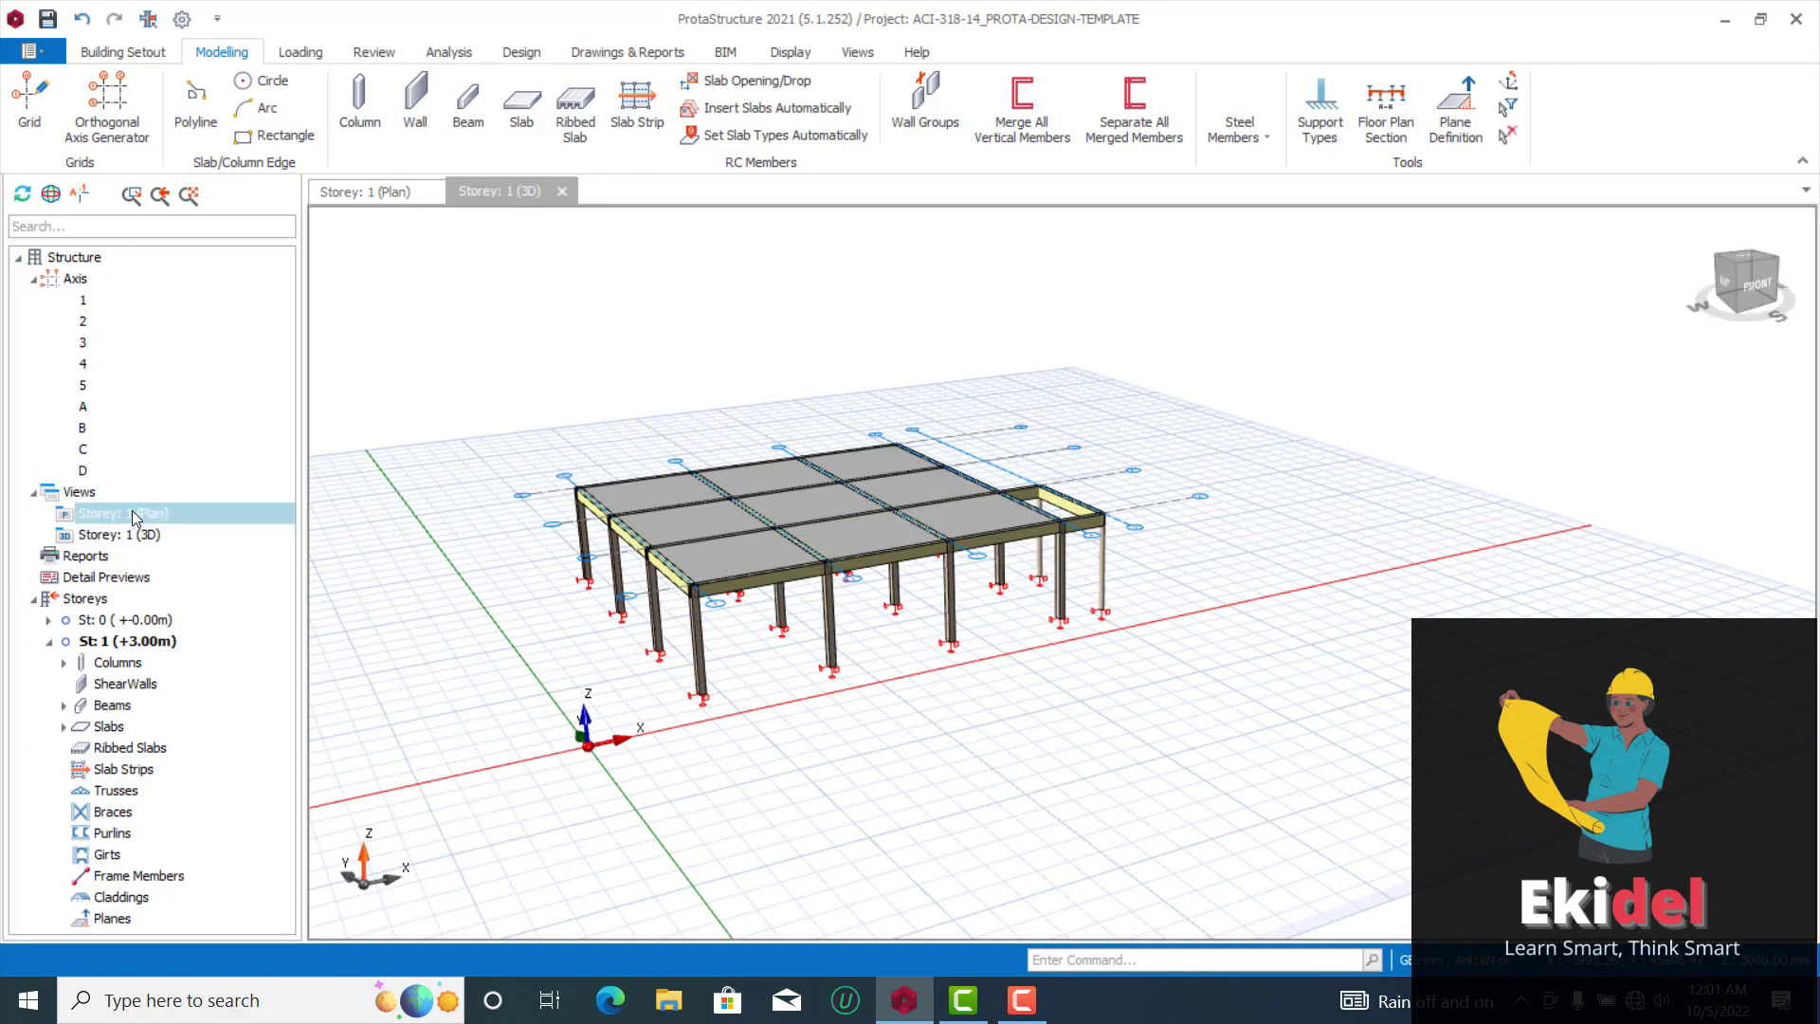
pyautogui.scroll(-3, 674, 554)
pyautogui.scroll(2, 617, 440)
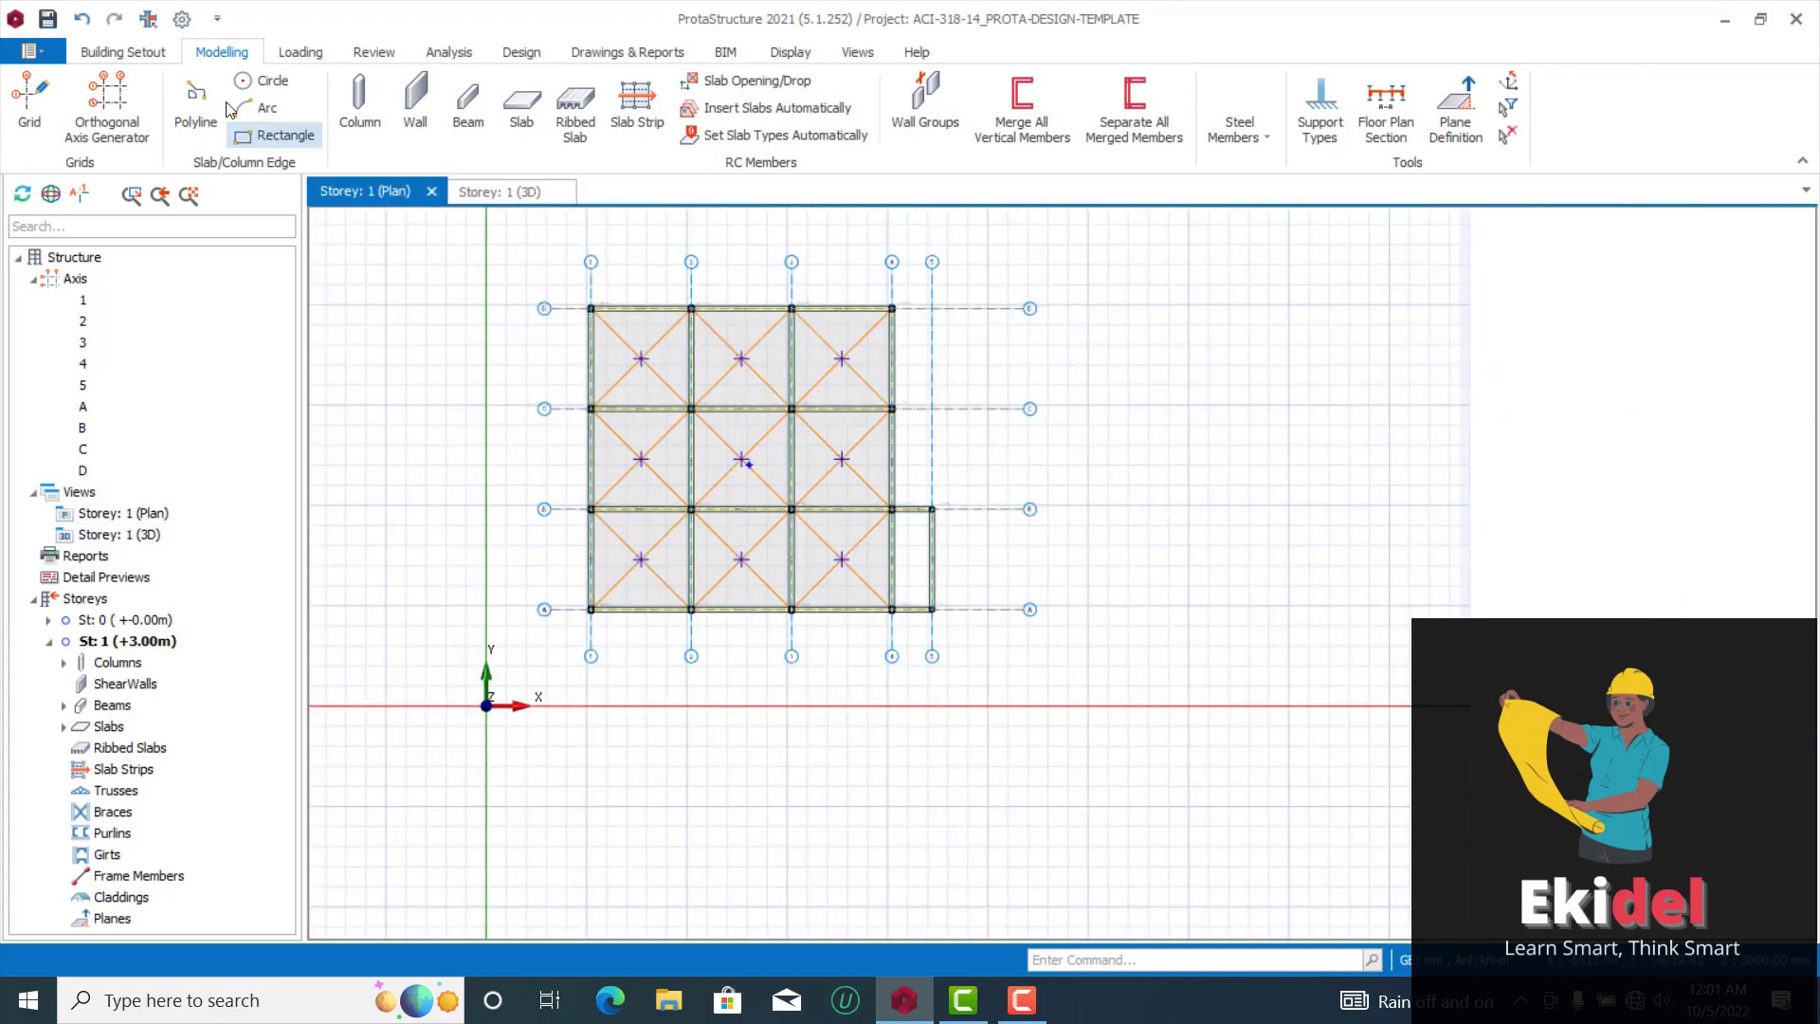
pyautogui.click(46, 19)
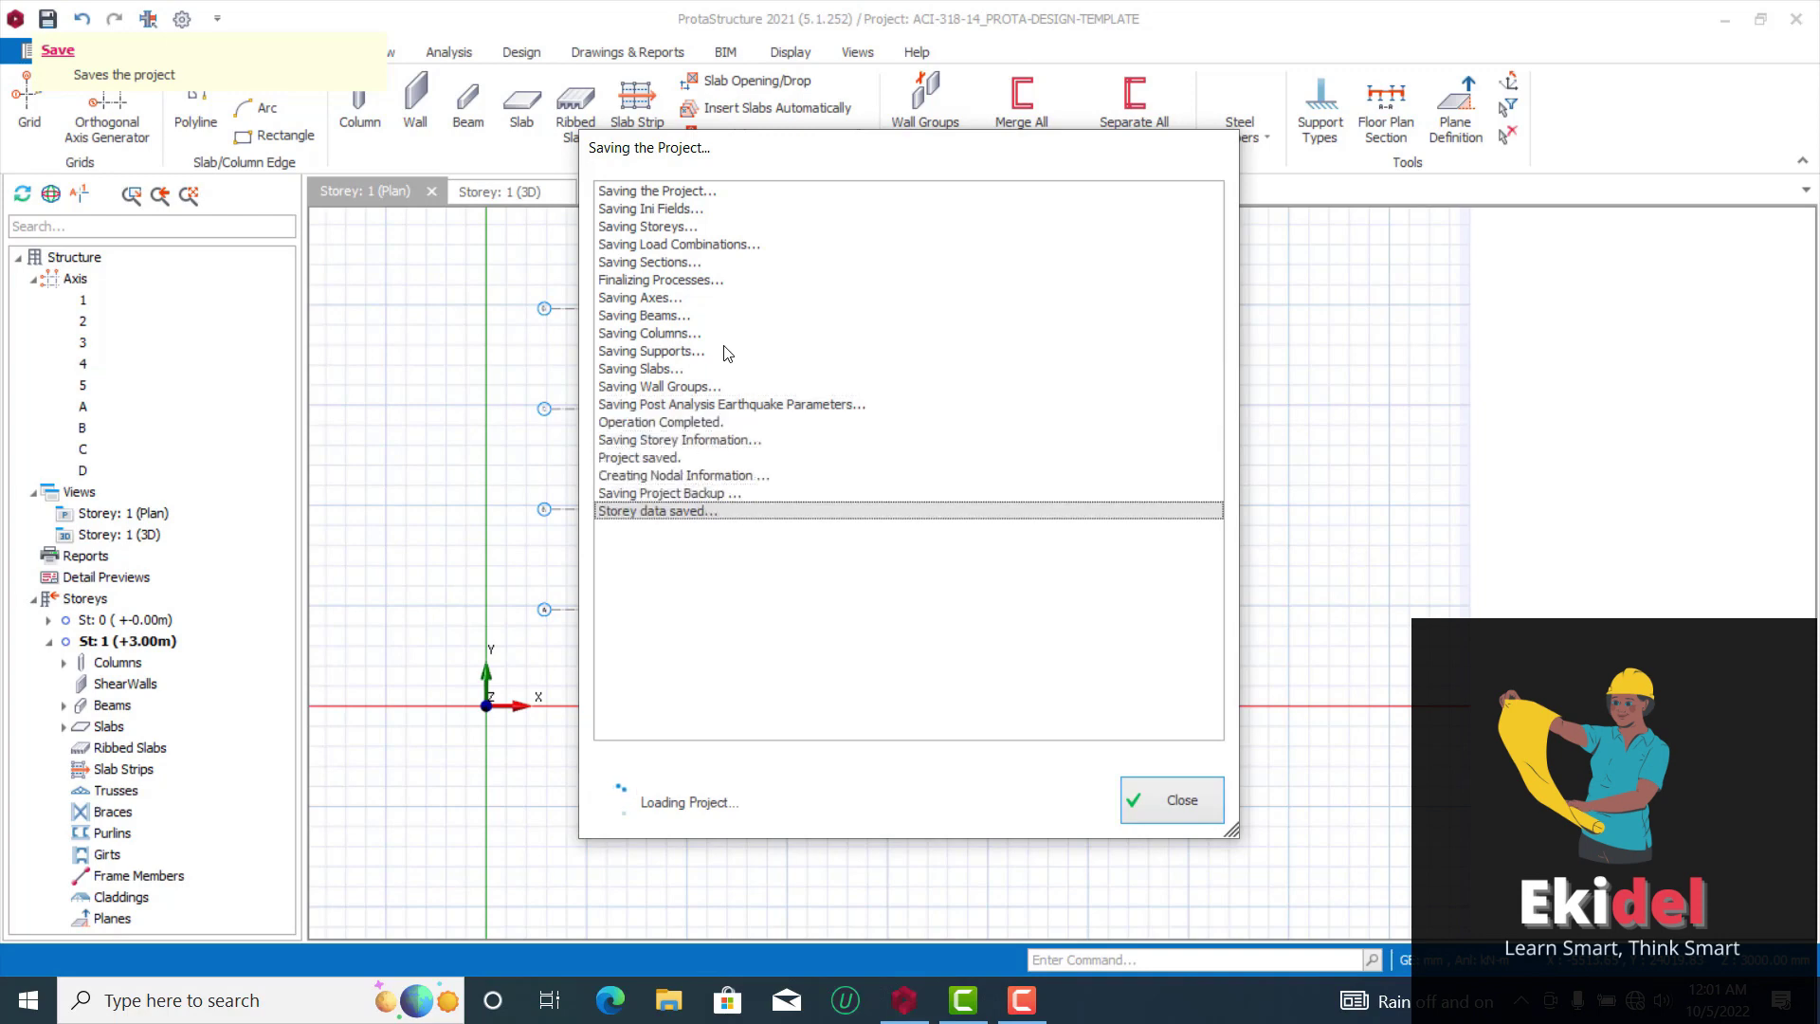
pyautogui.moveTo(651, 313); pyautogui.dragTo(696, 364, button='middle')
pyautogui.scroll(2, 697, 364)
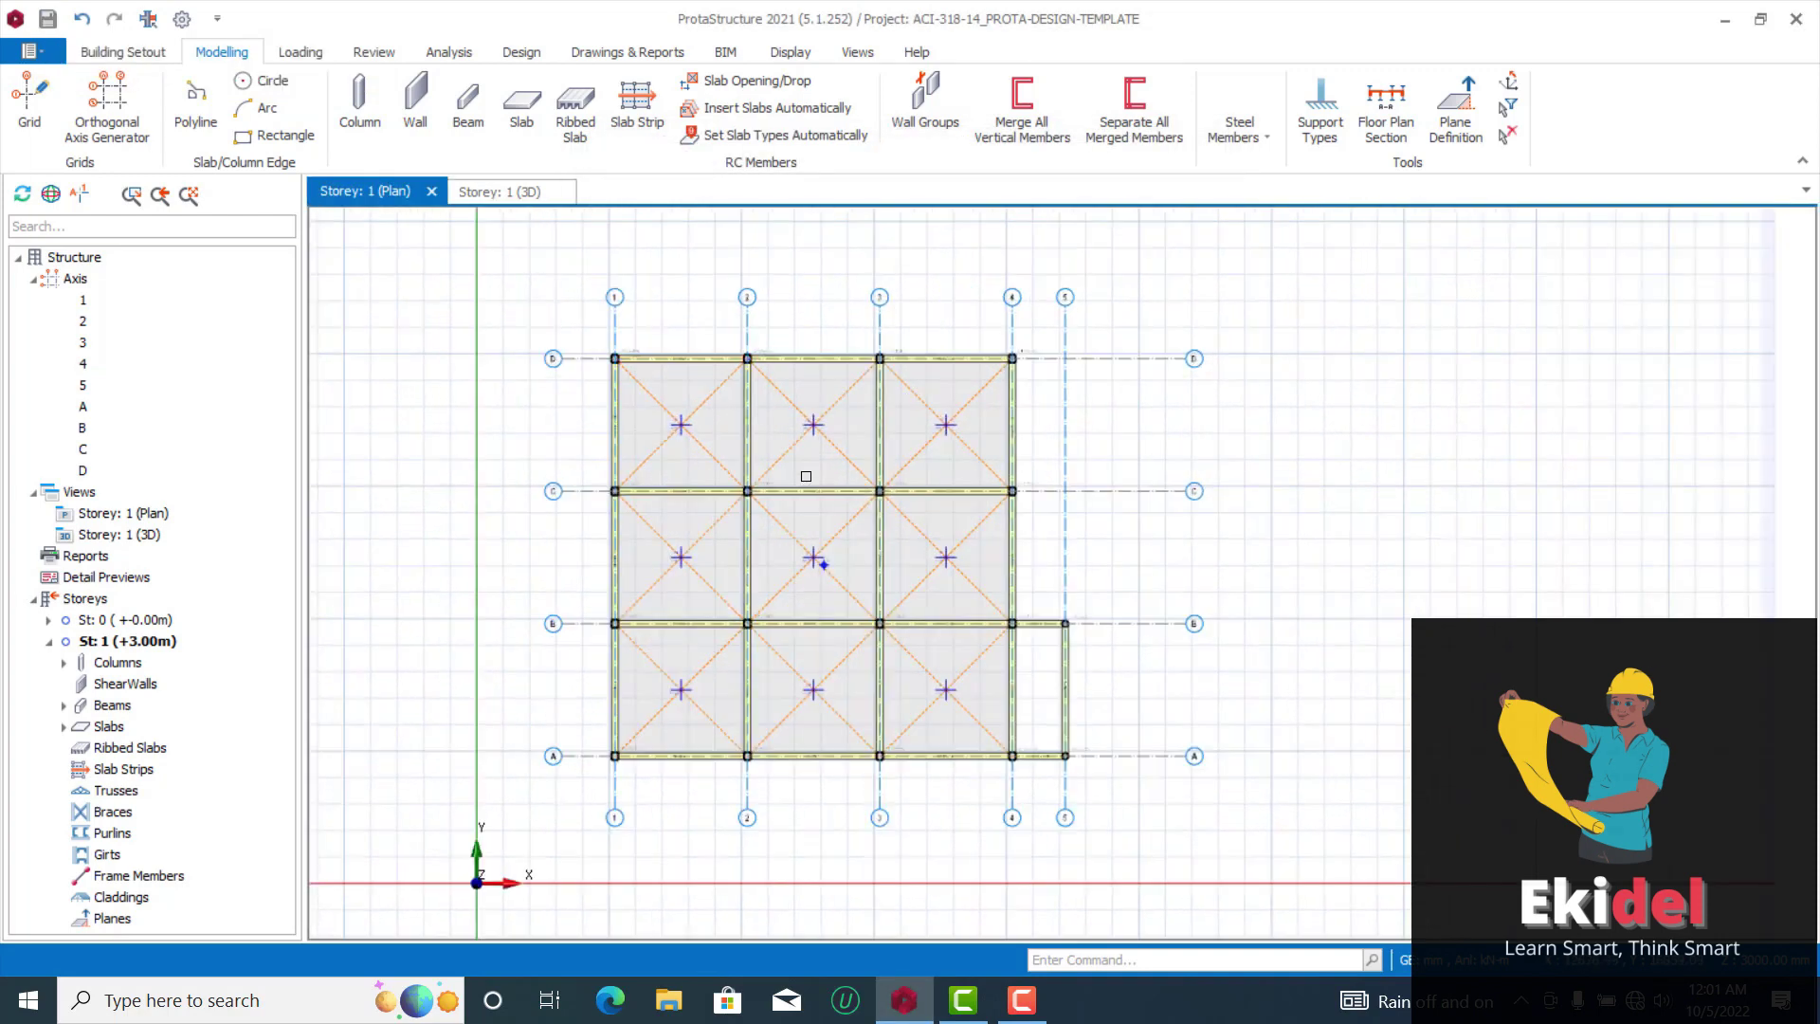
pyautogui.moveTo(915, 534); pyautogui.dragTo(930, 453, button='middle')
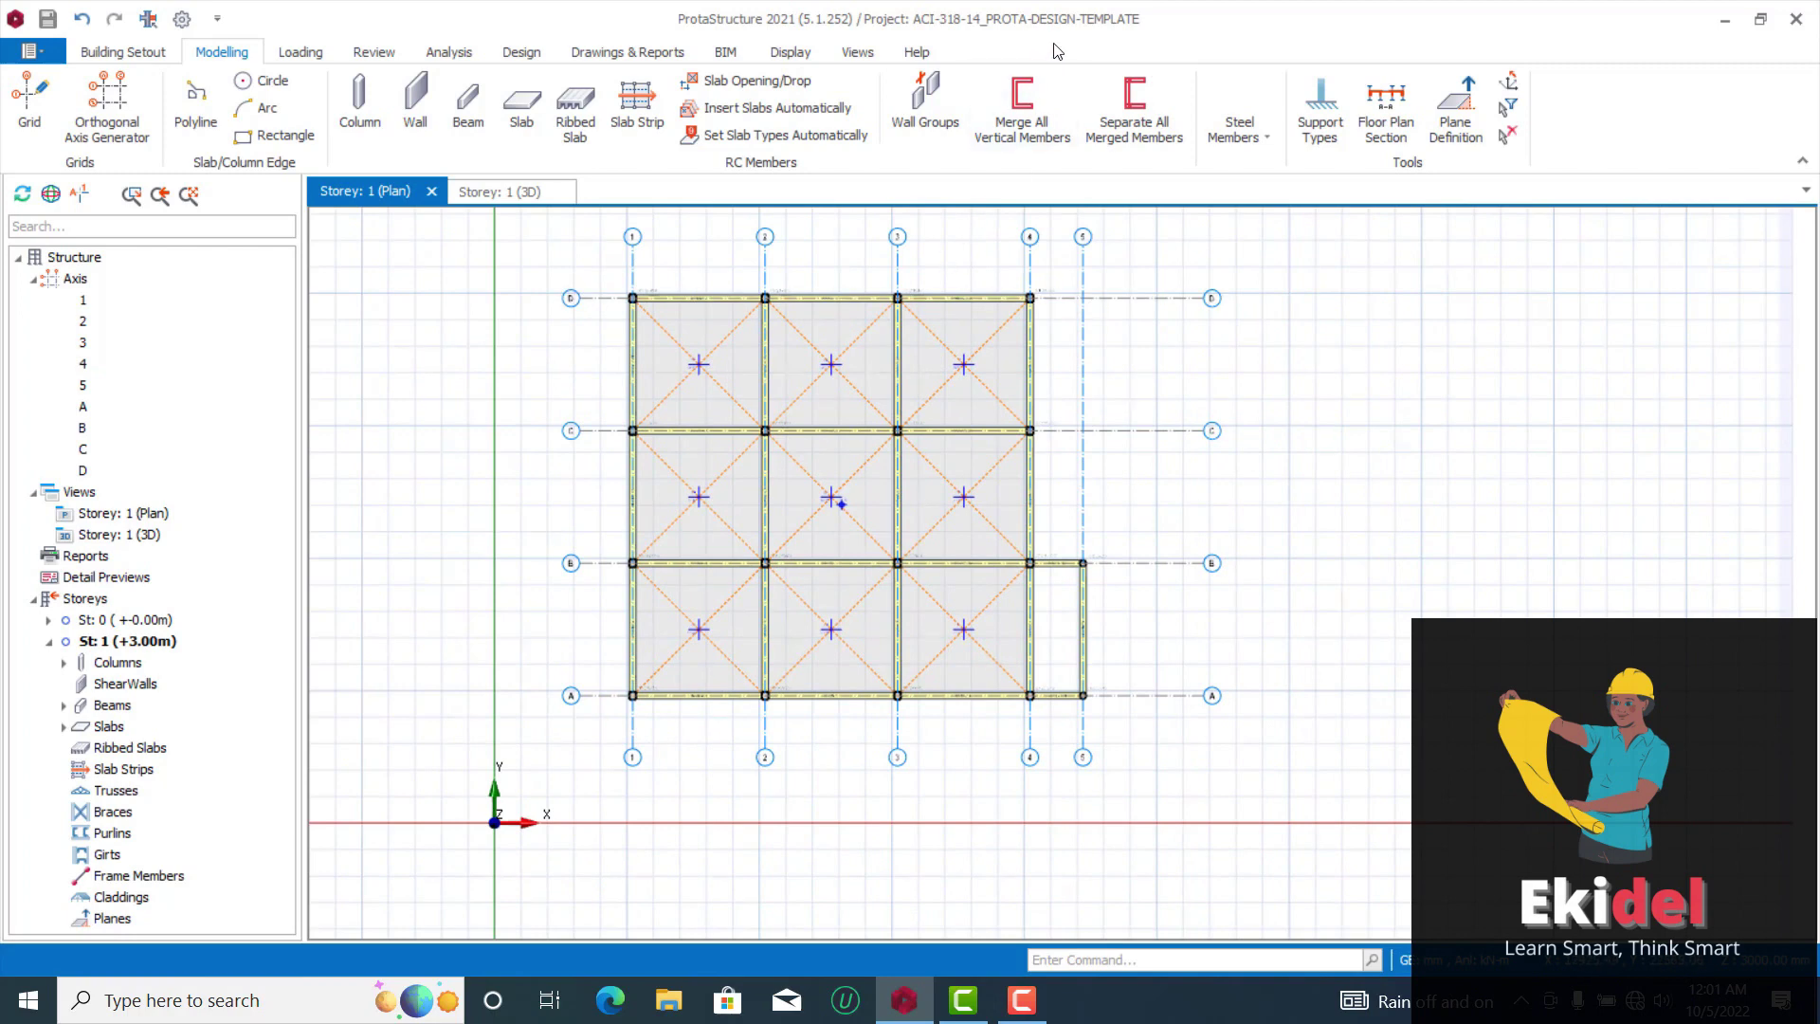
pyautogui.scroll(2, 766, 391)
pyautogui.scroll(-2, 766, 391)
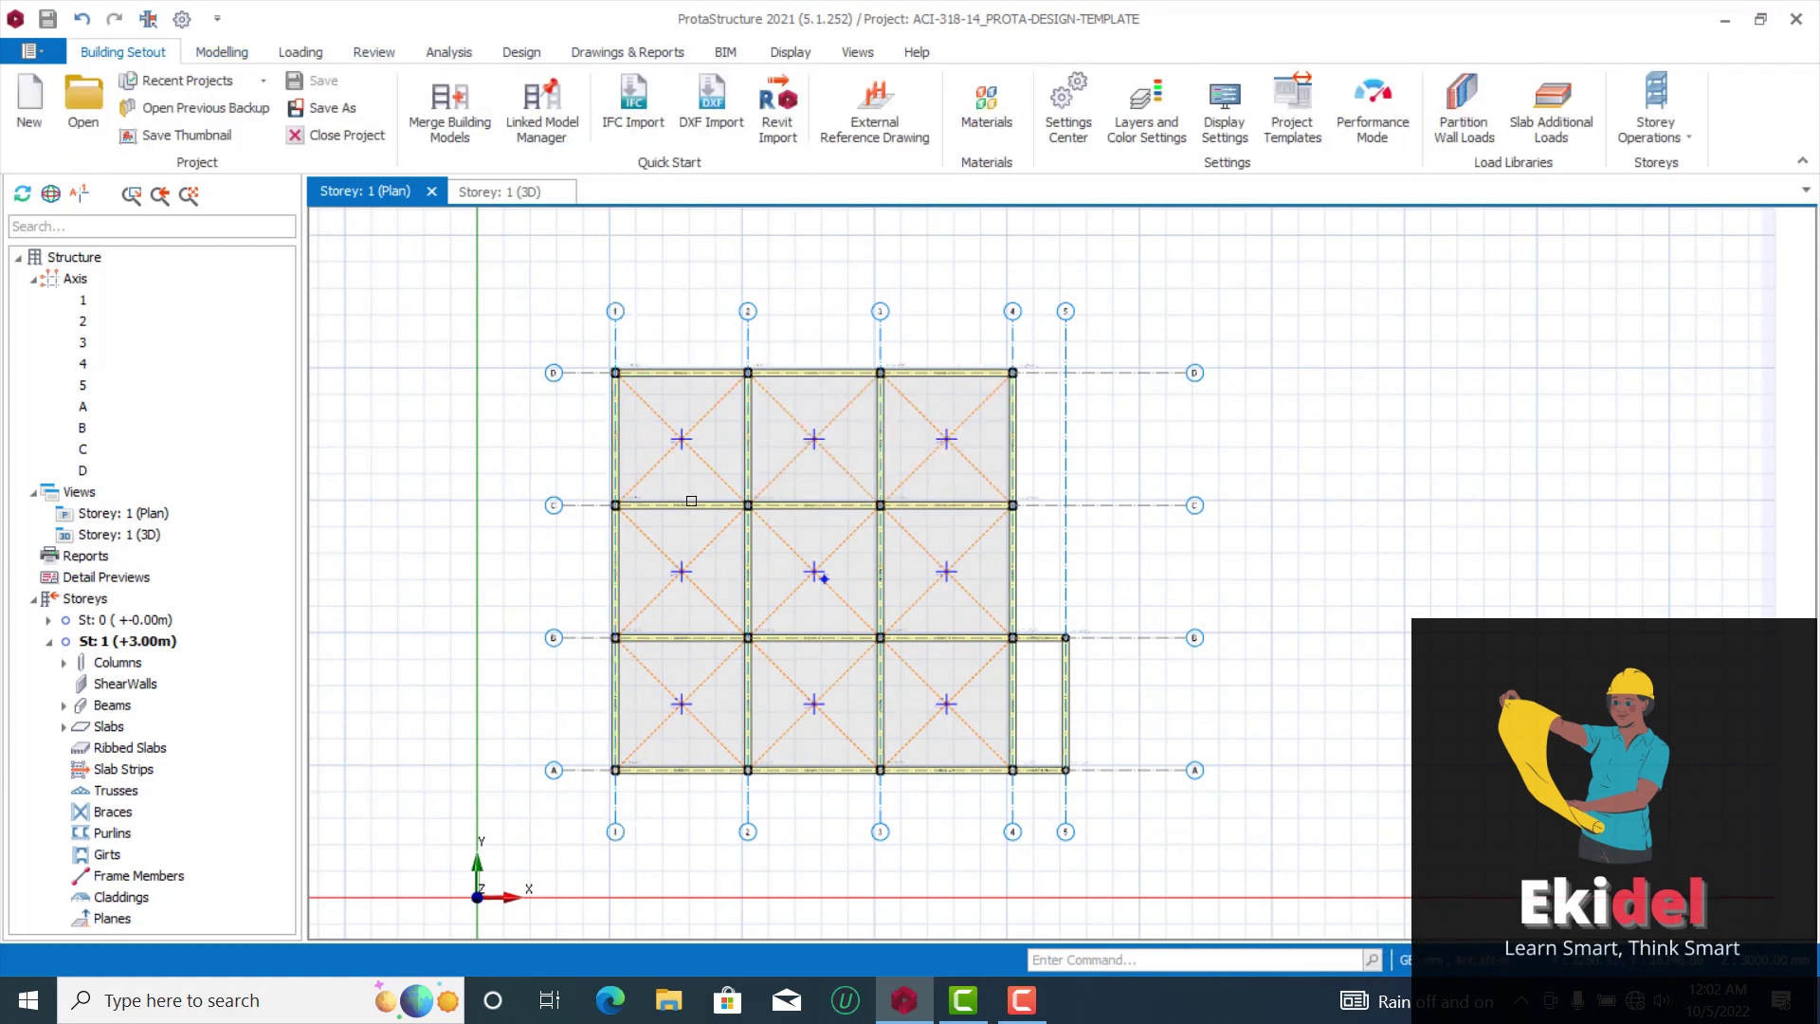
pyautogui.scroll(2, 691, 500)
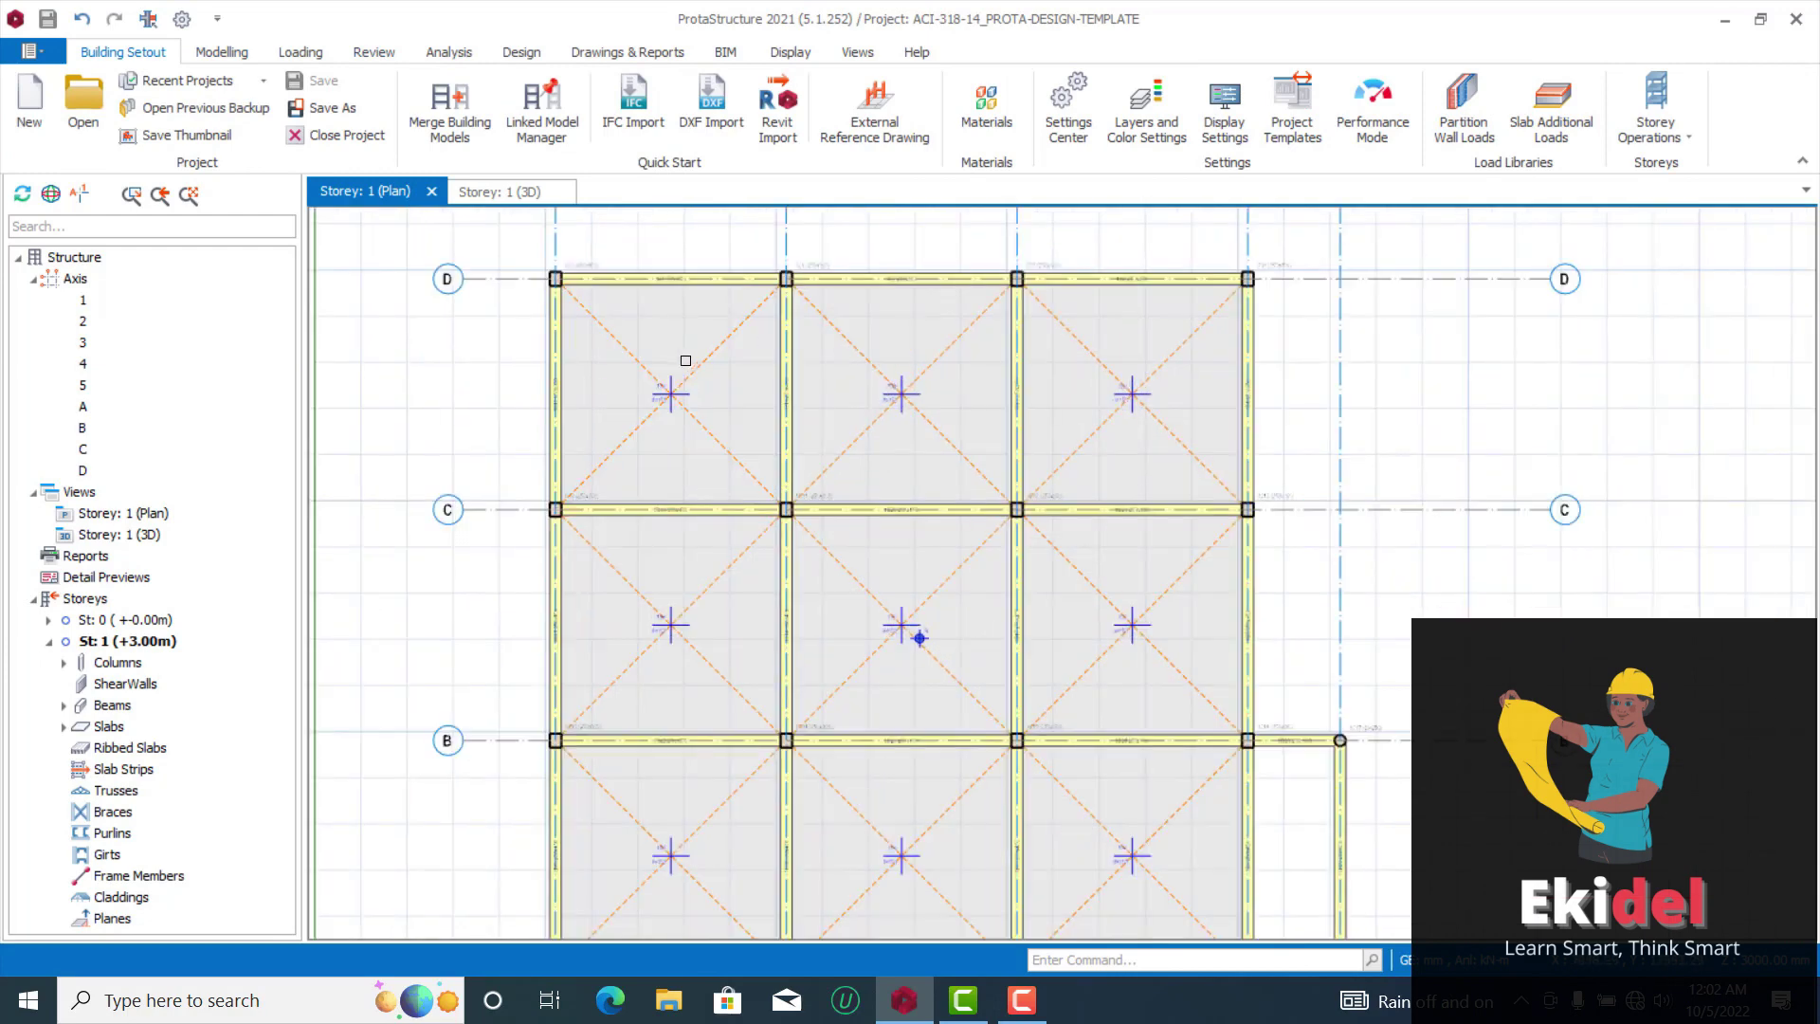
pyautogui.scroll(-1, 713, 377)
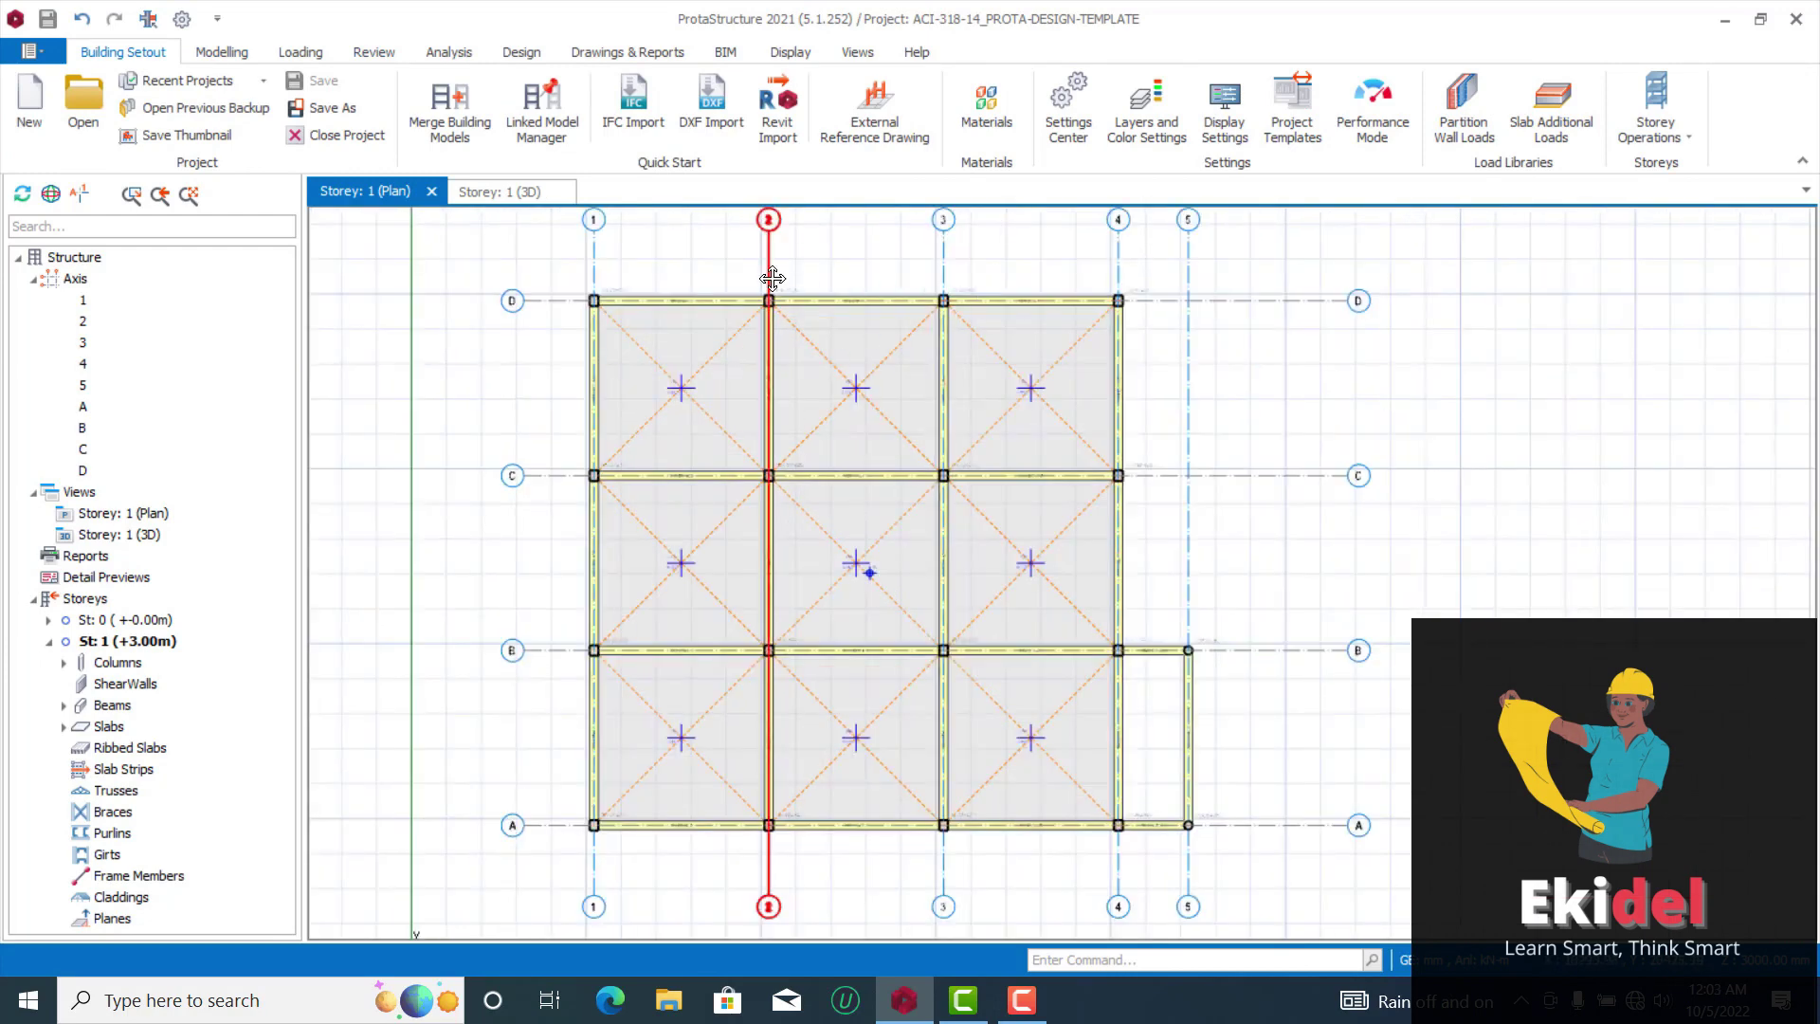
pyautogui.moveTo(822, 259); pyautogui.dragTo(853, 314, button='middle')
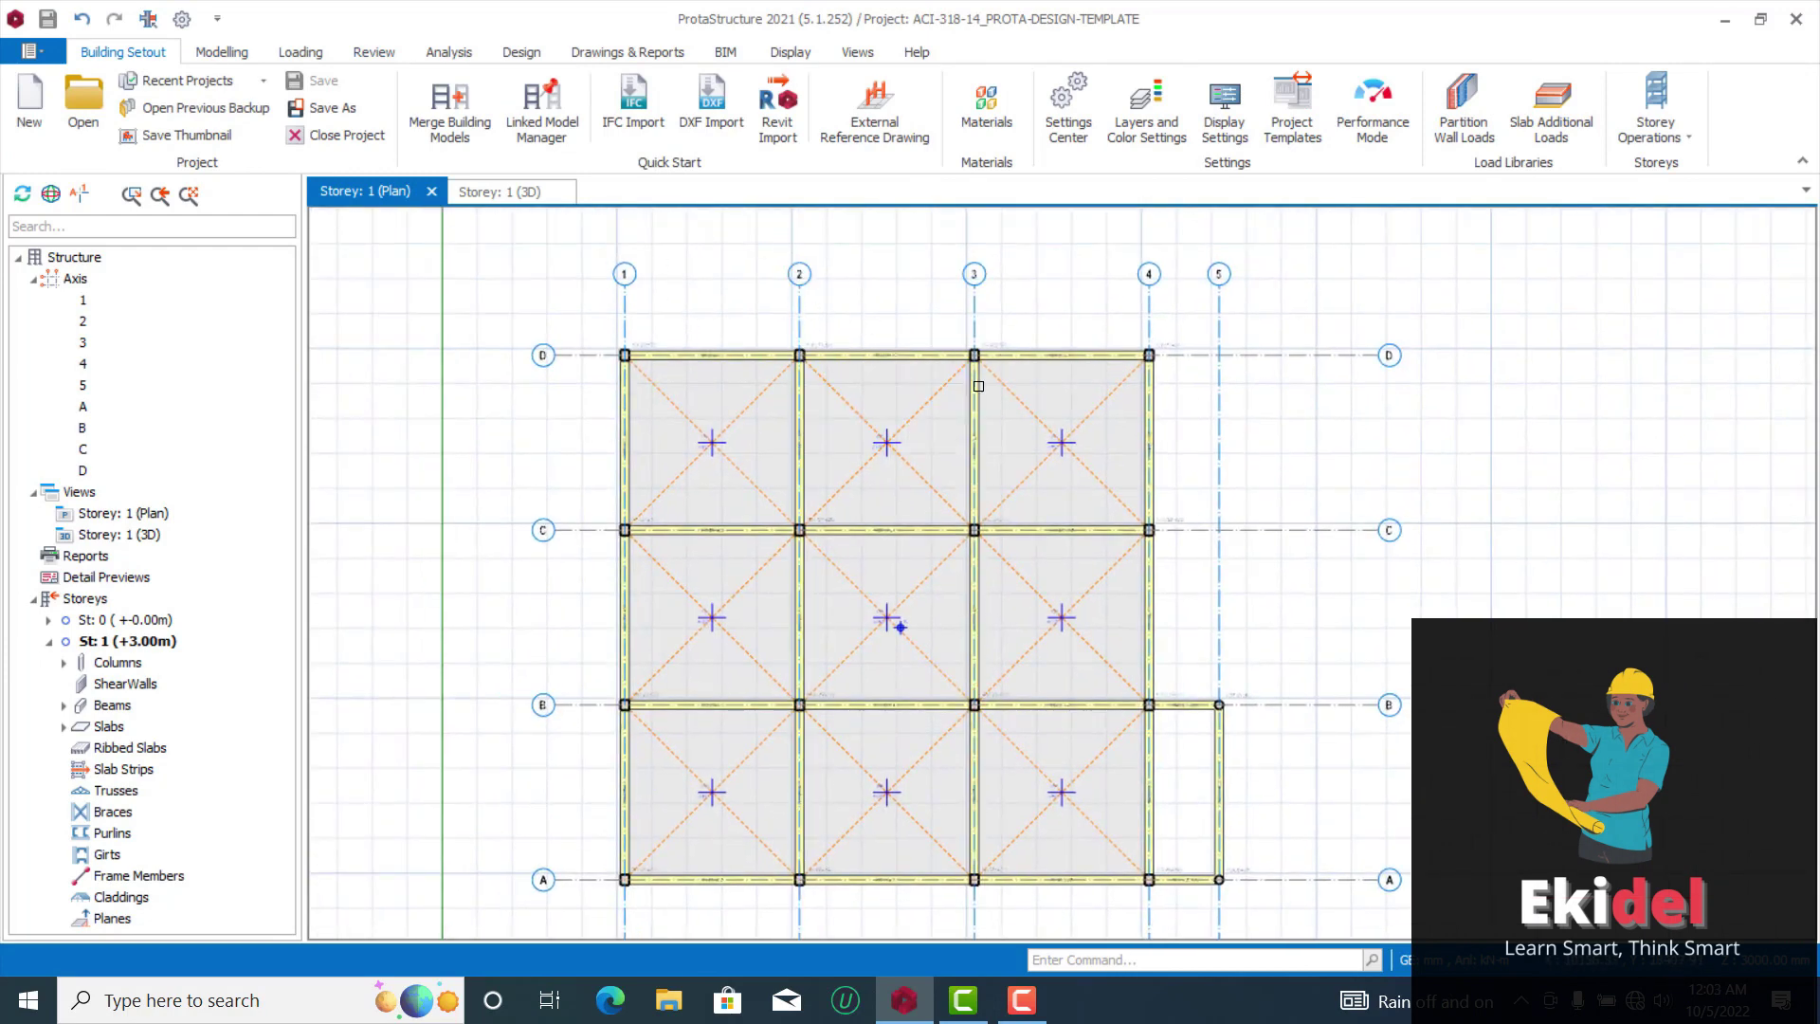
# Insert a storey on top of the building by setting the total number of storeys to 2, accepting that this cannot be undone
pyautogui.click(224, 52)
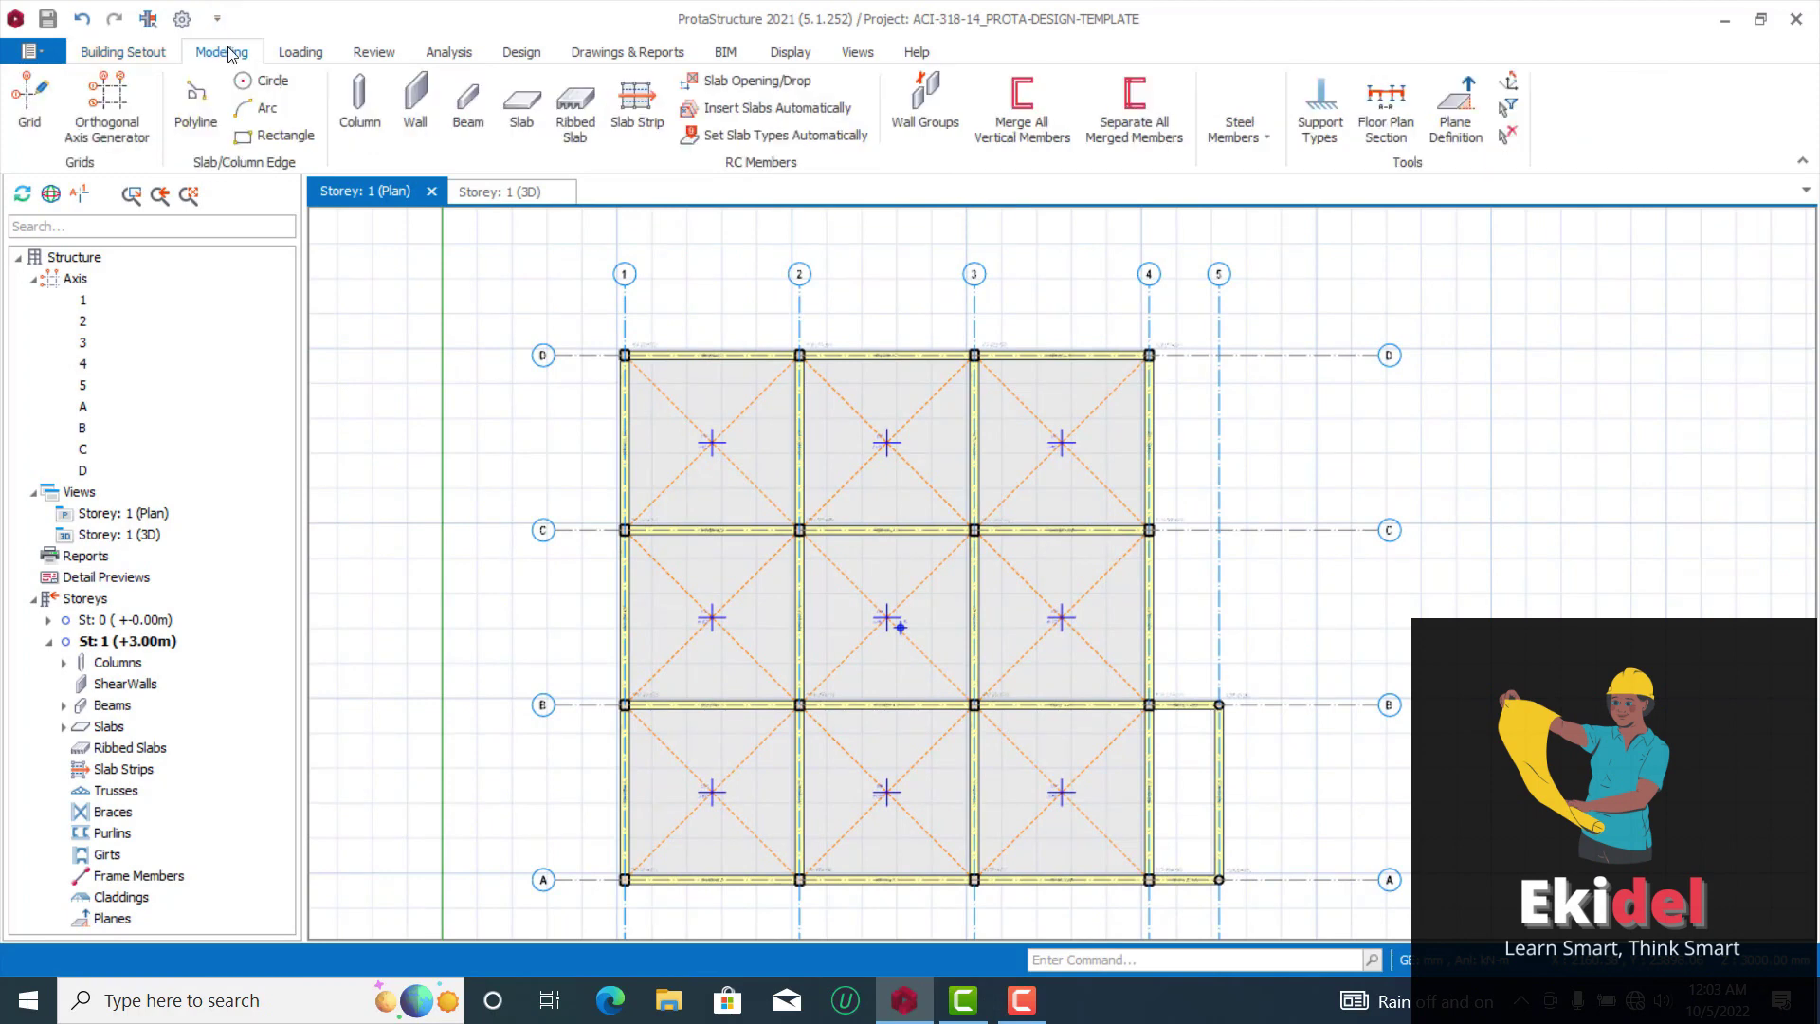
pyautogui.click(115, 55)
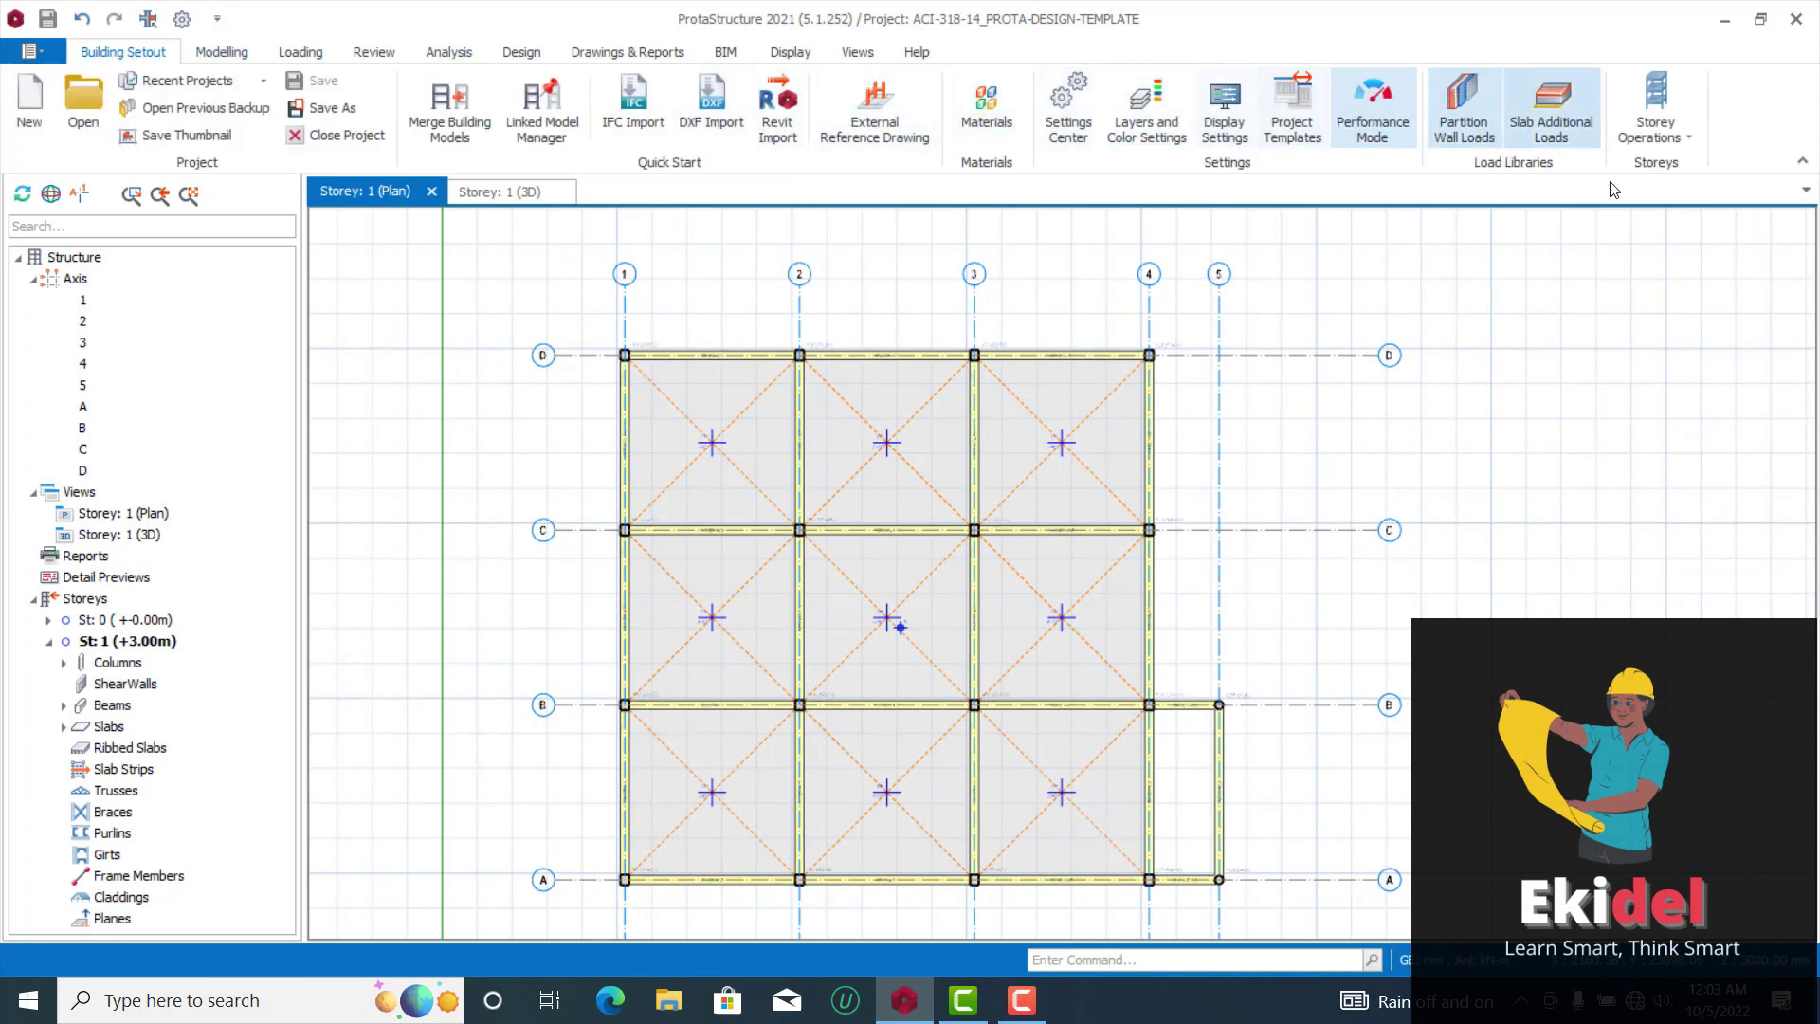
pyautogui.click(1692, 134)
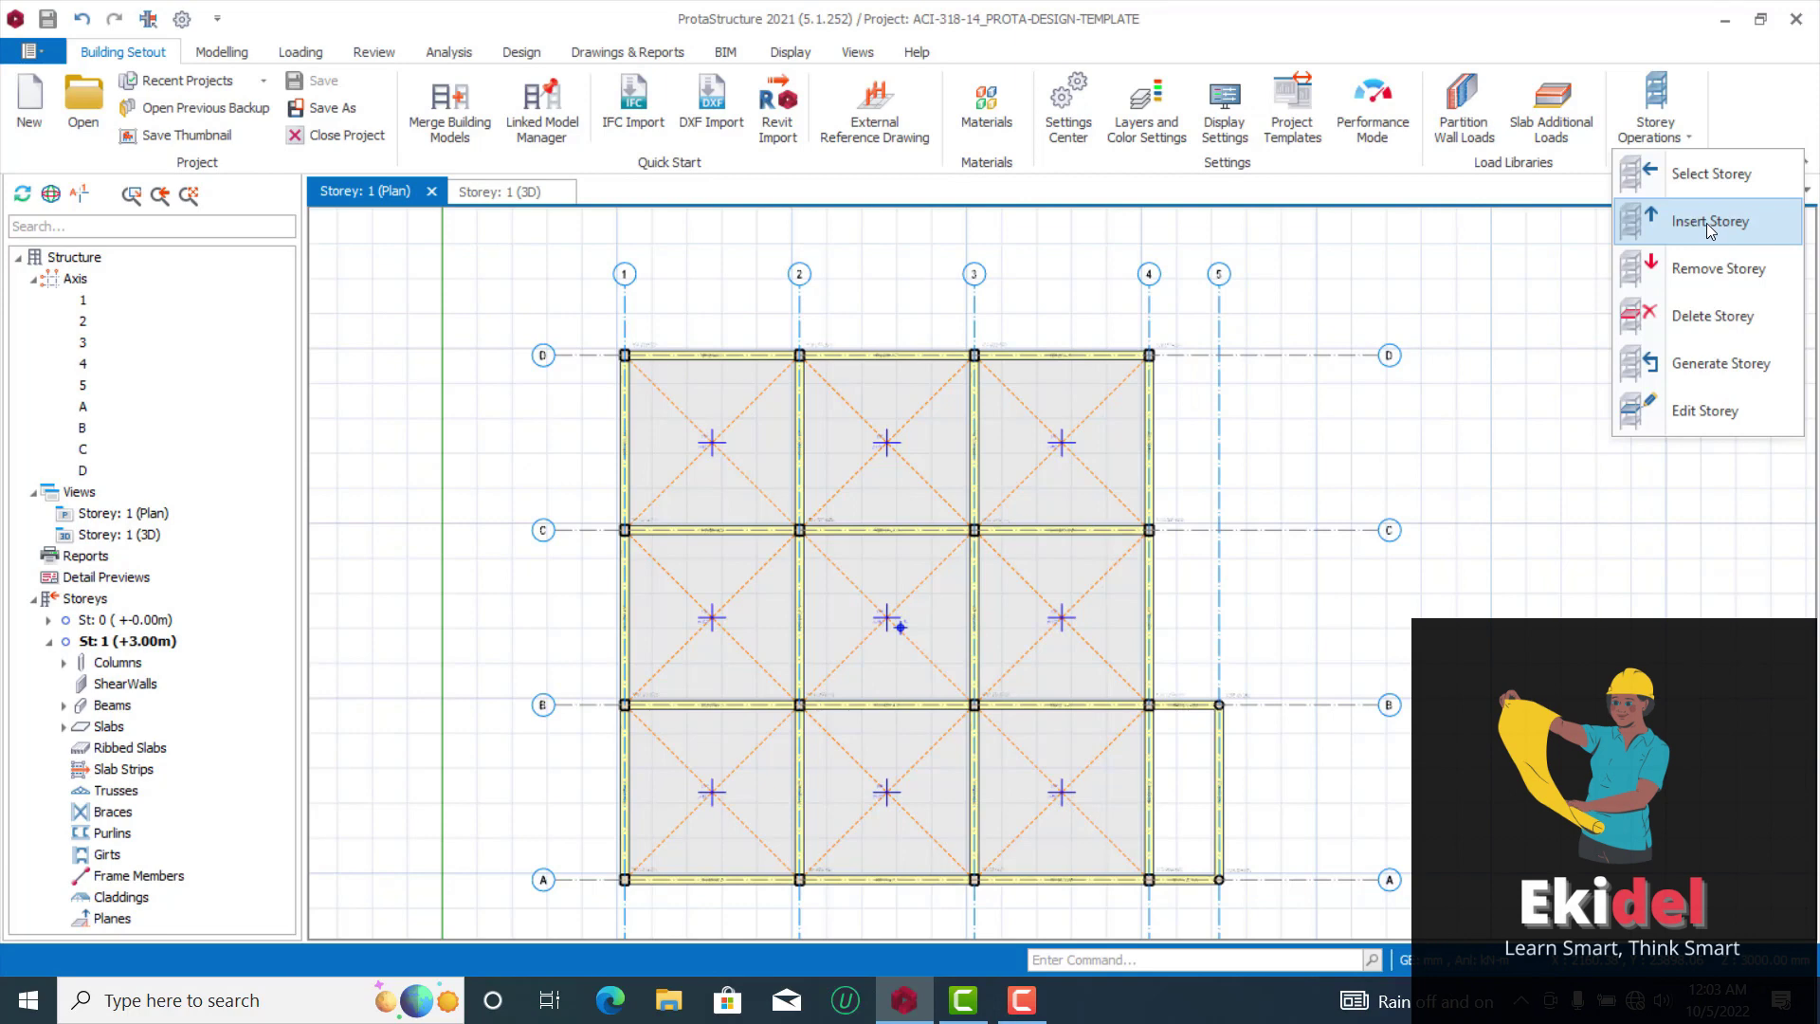
pyautogui.click(1706, 224)
pyautogui.click(1155, 404)
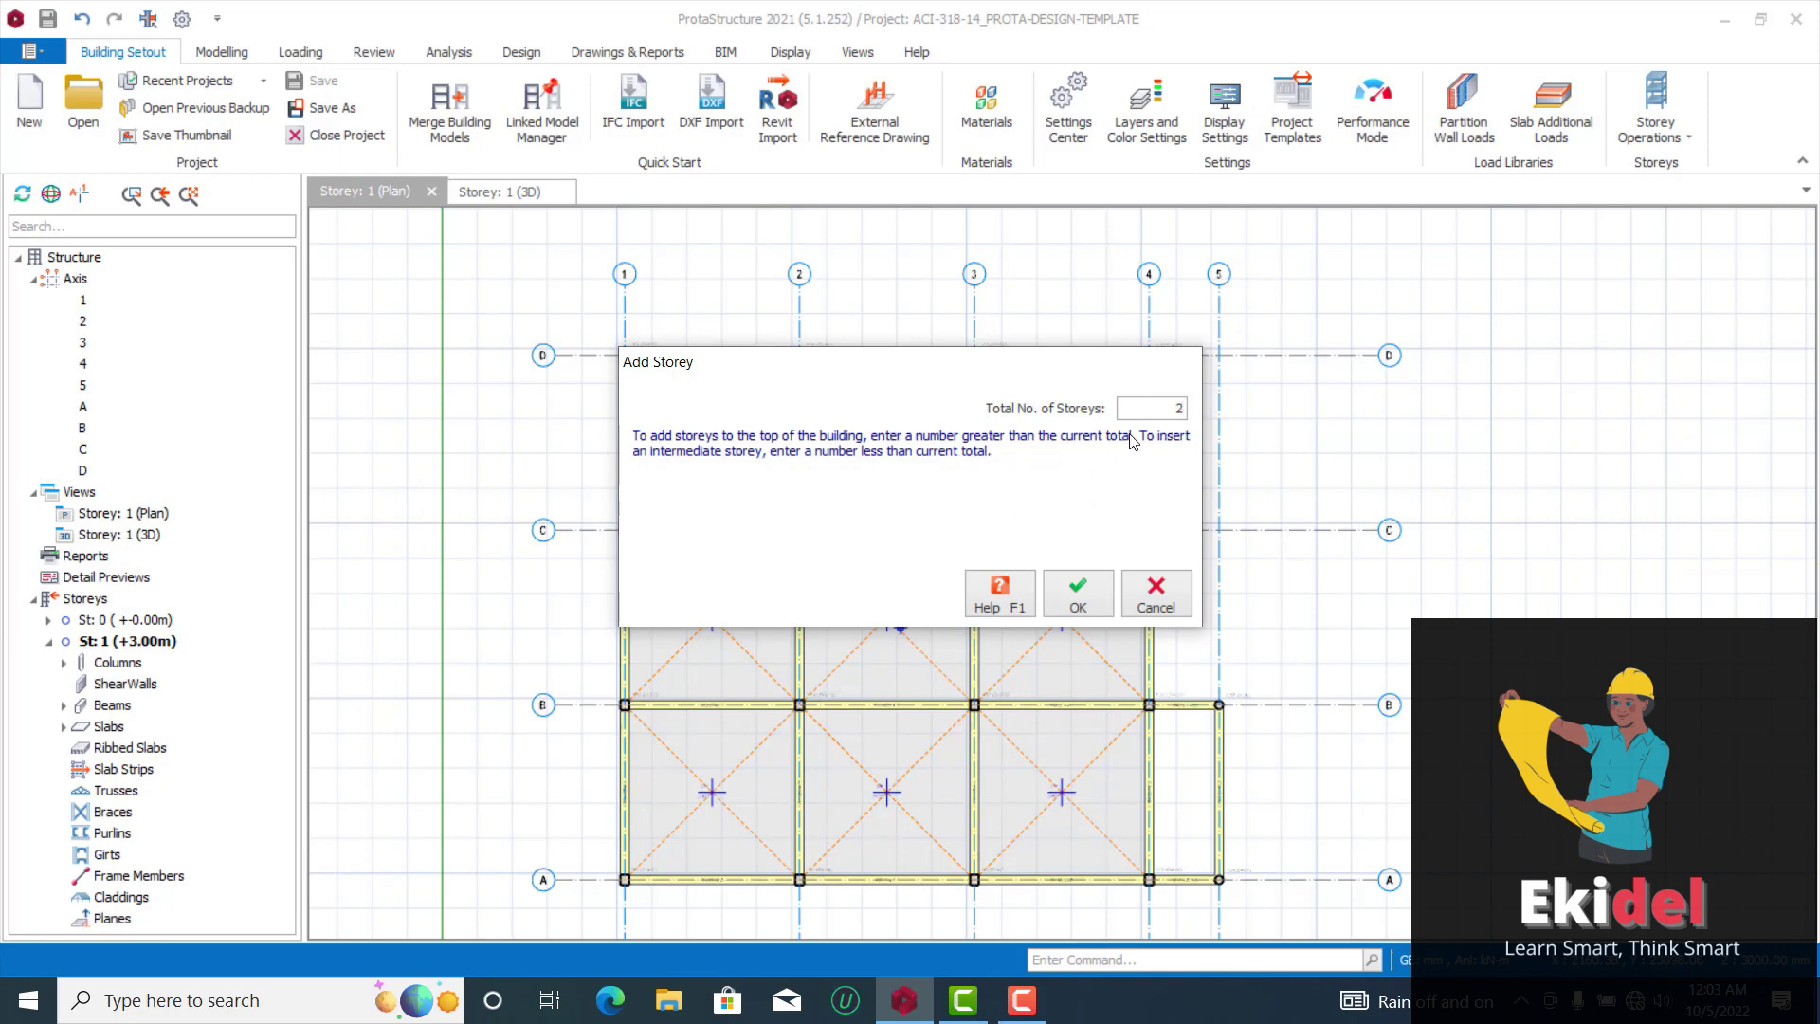
pyautogui.click(1083, 594)
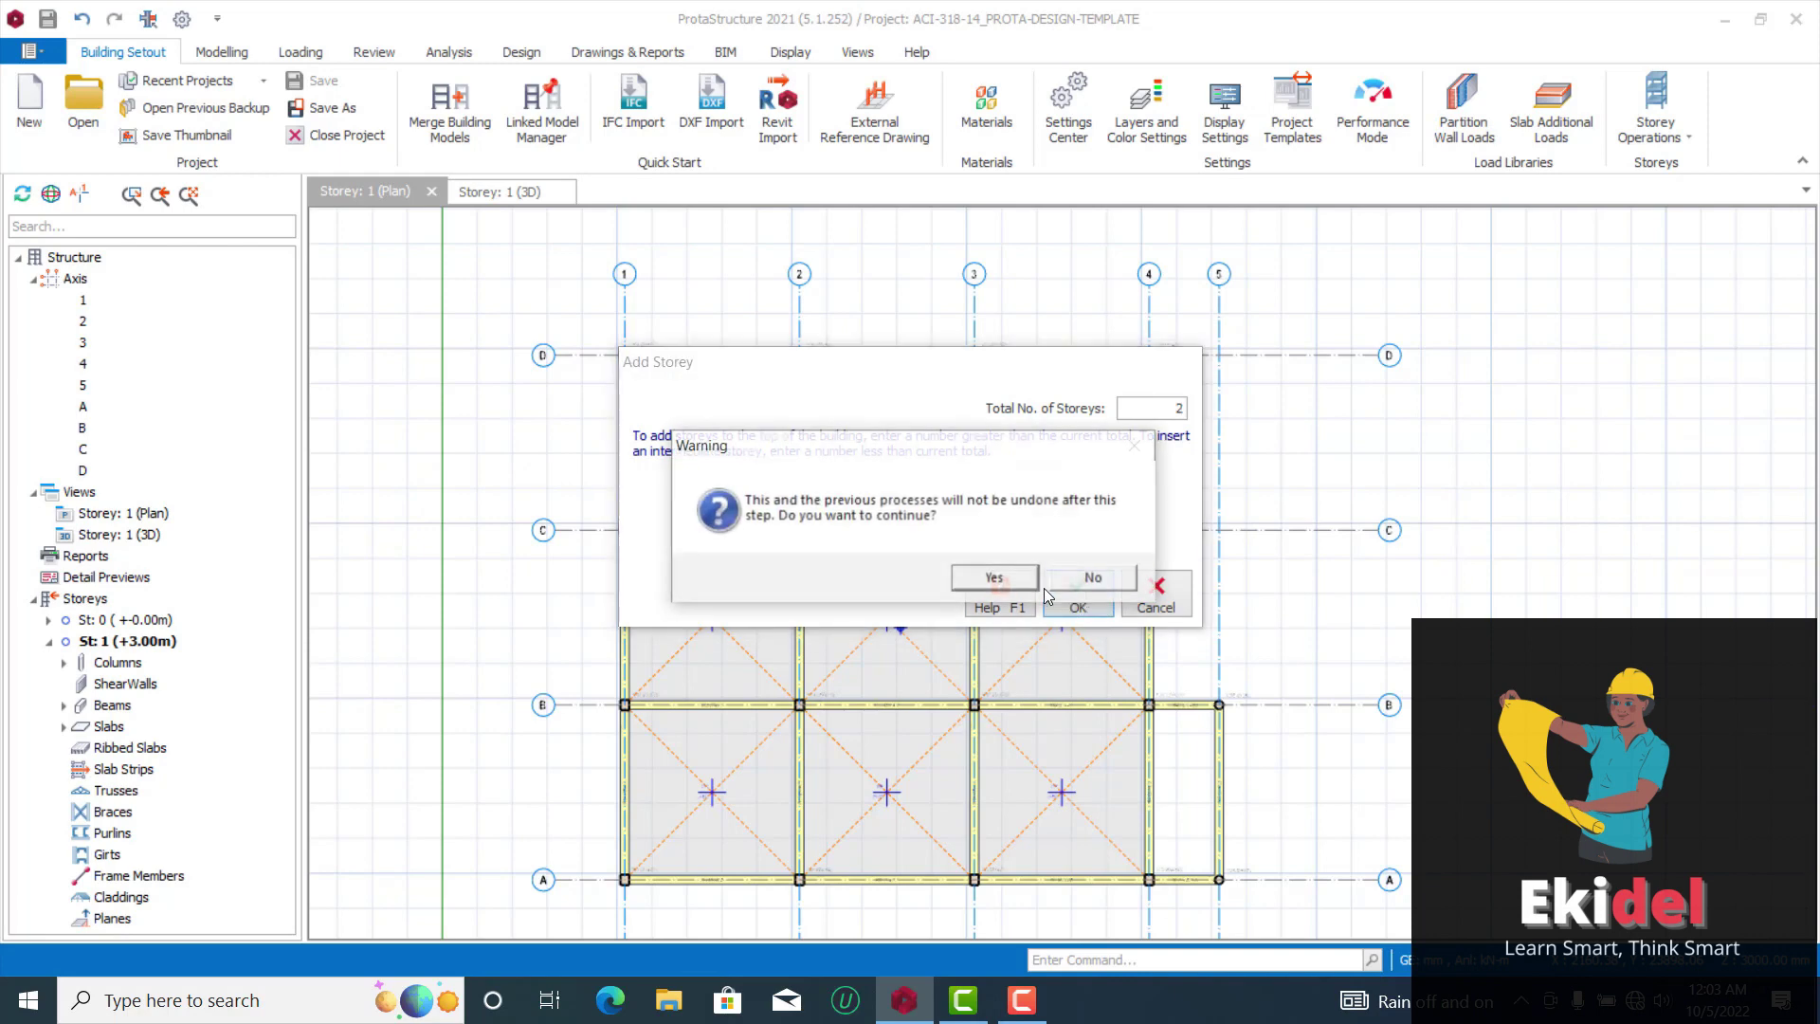
pyautogui.click(996, 578)
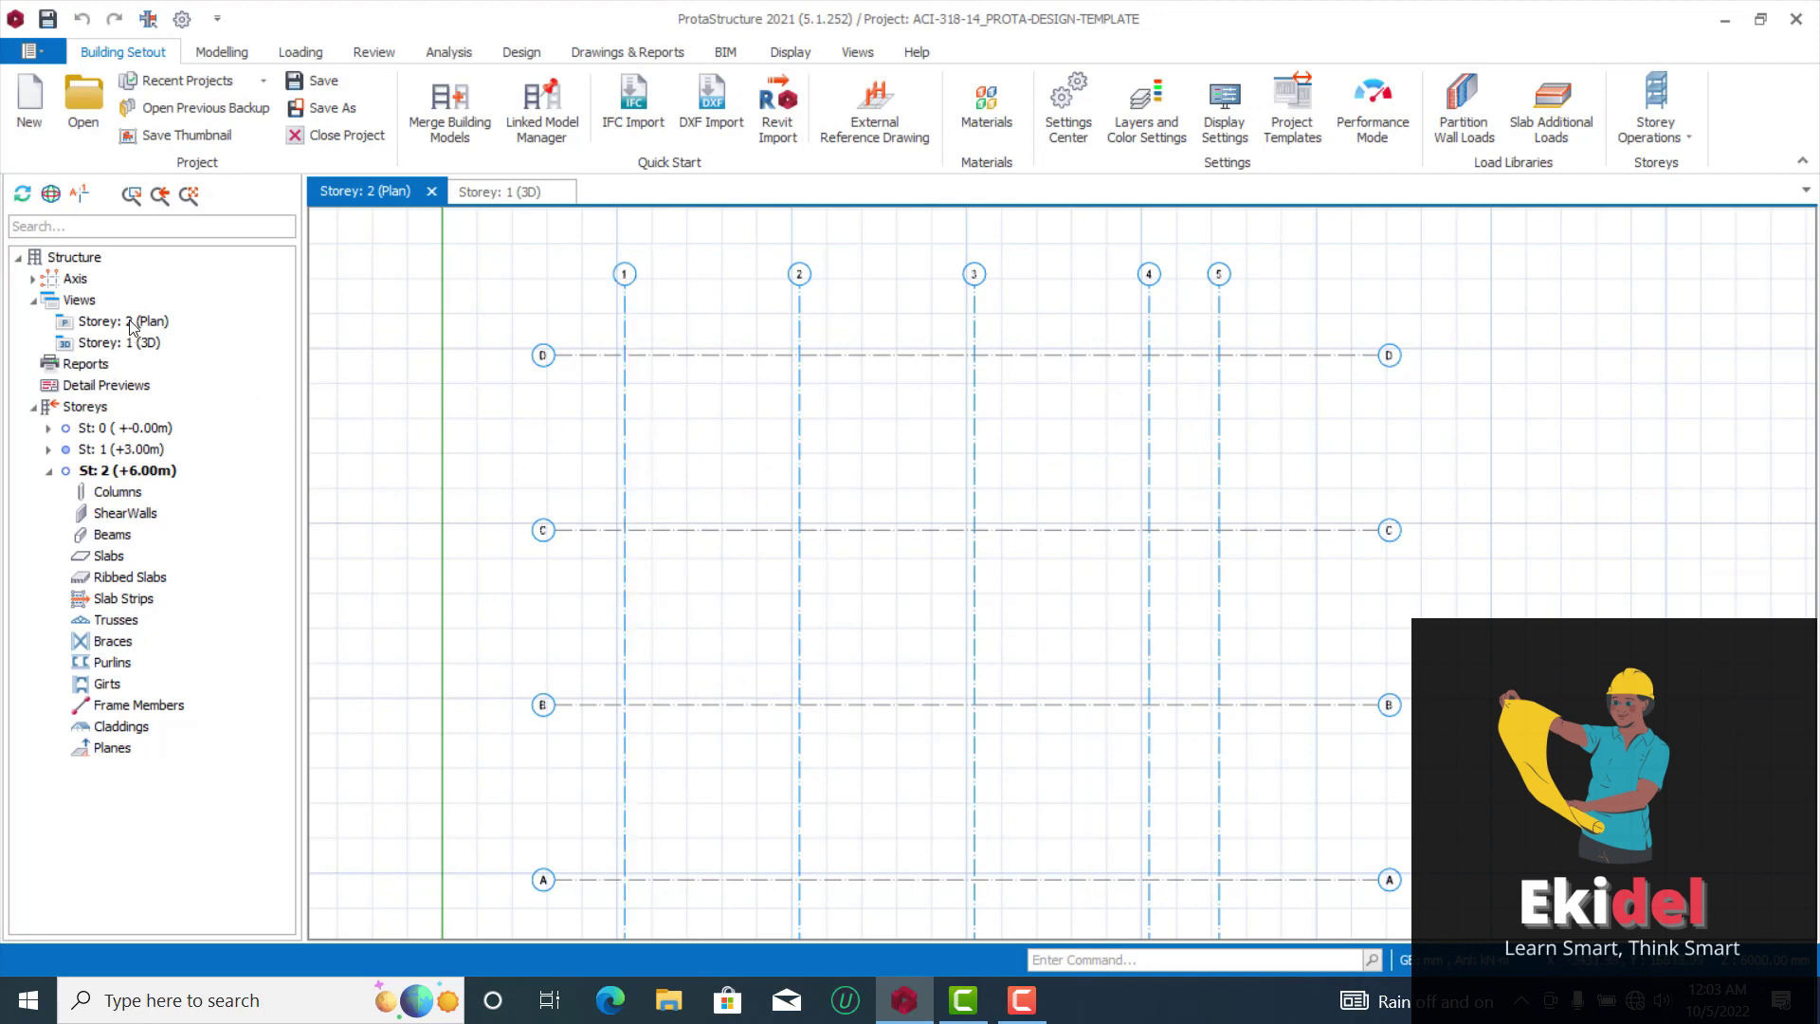
# Compare the storey 1 3D view with the storey 2 plan to check which members each storey contains
pyautogui.doubleClick(131, 345)
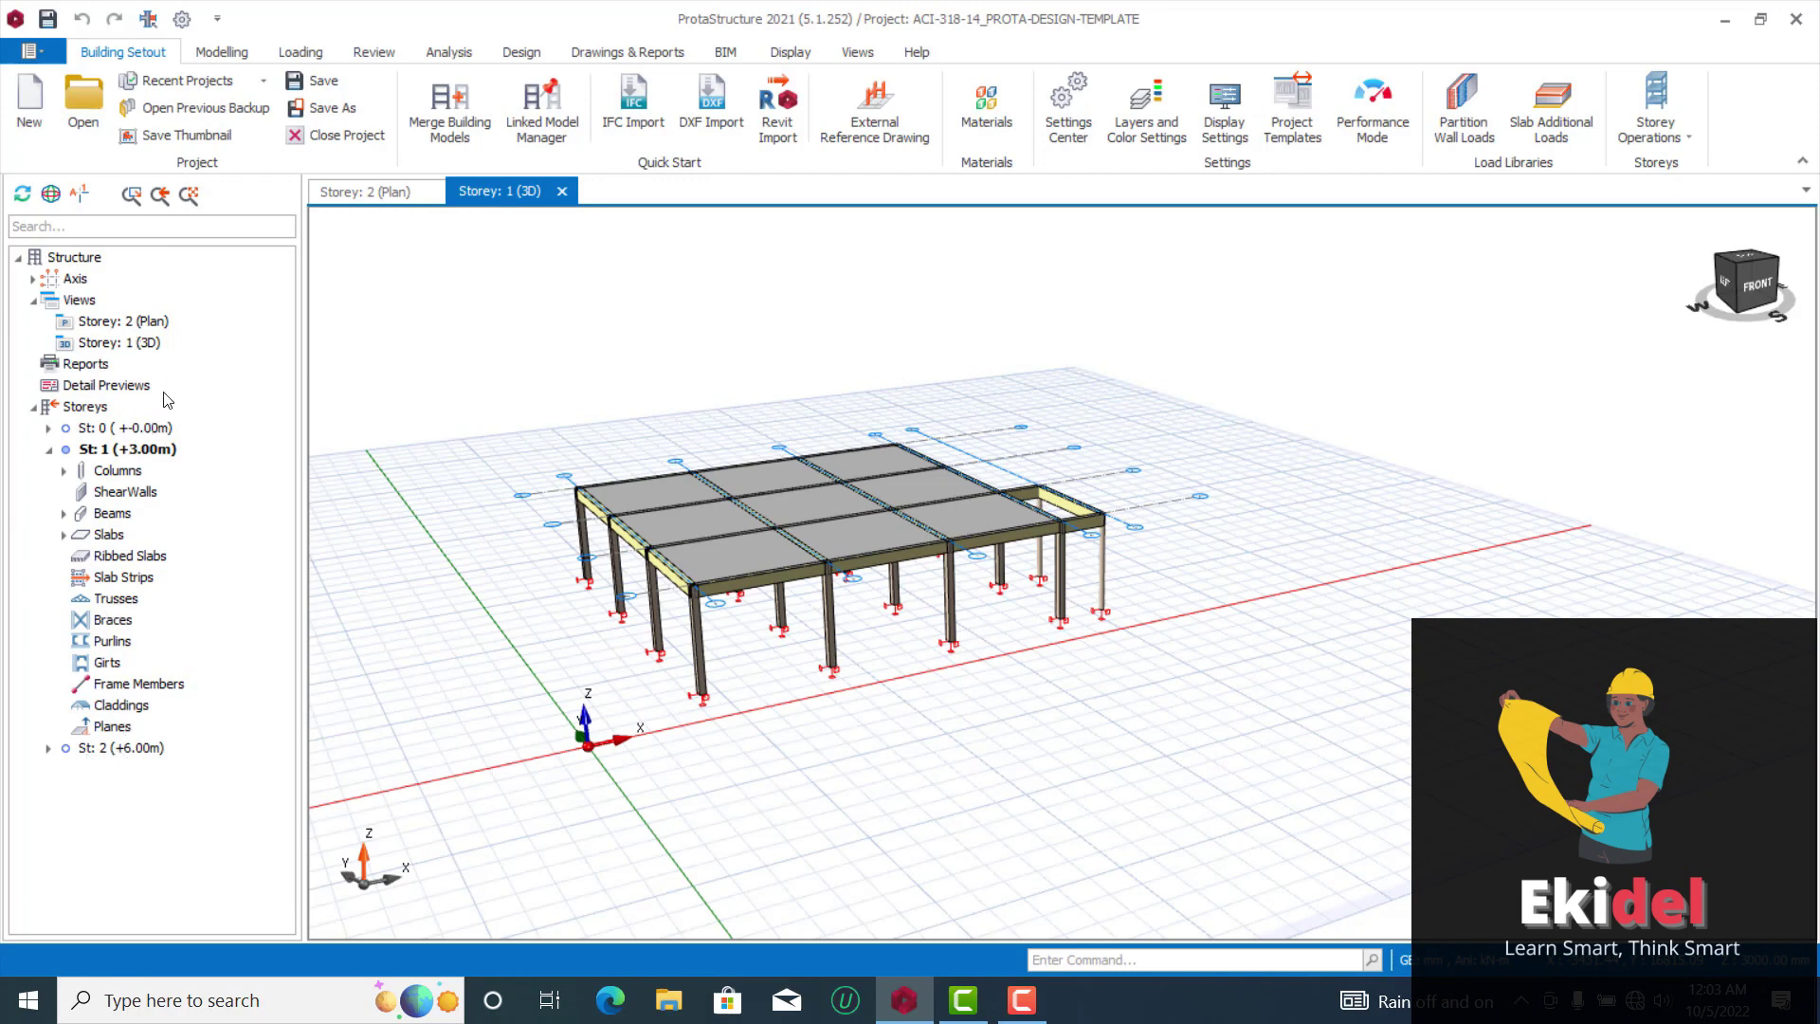
pyautogui.click(135, 456)
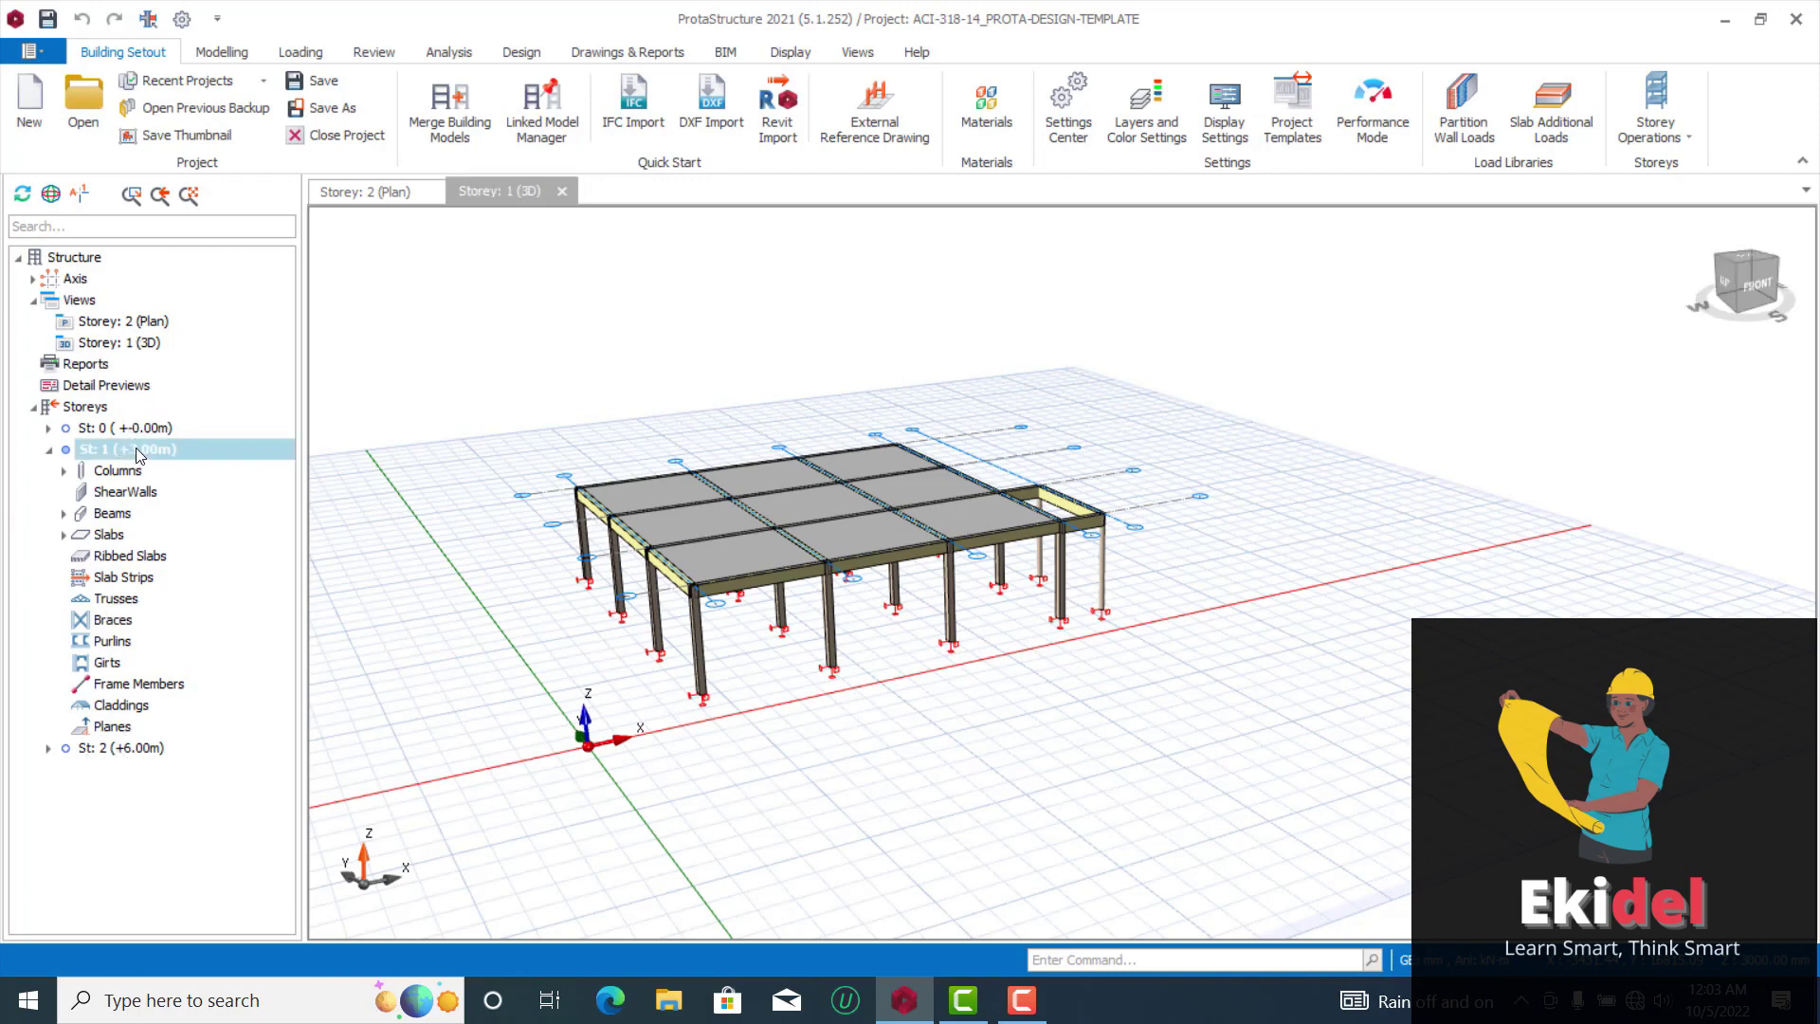
pyautogui.doubleClick(134, 323)
pyautogui.scroll(-4, 857, 462)
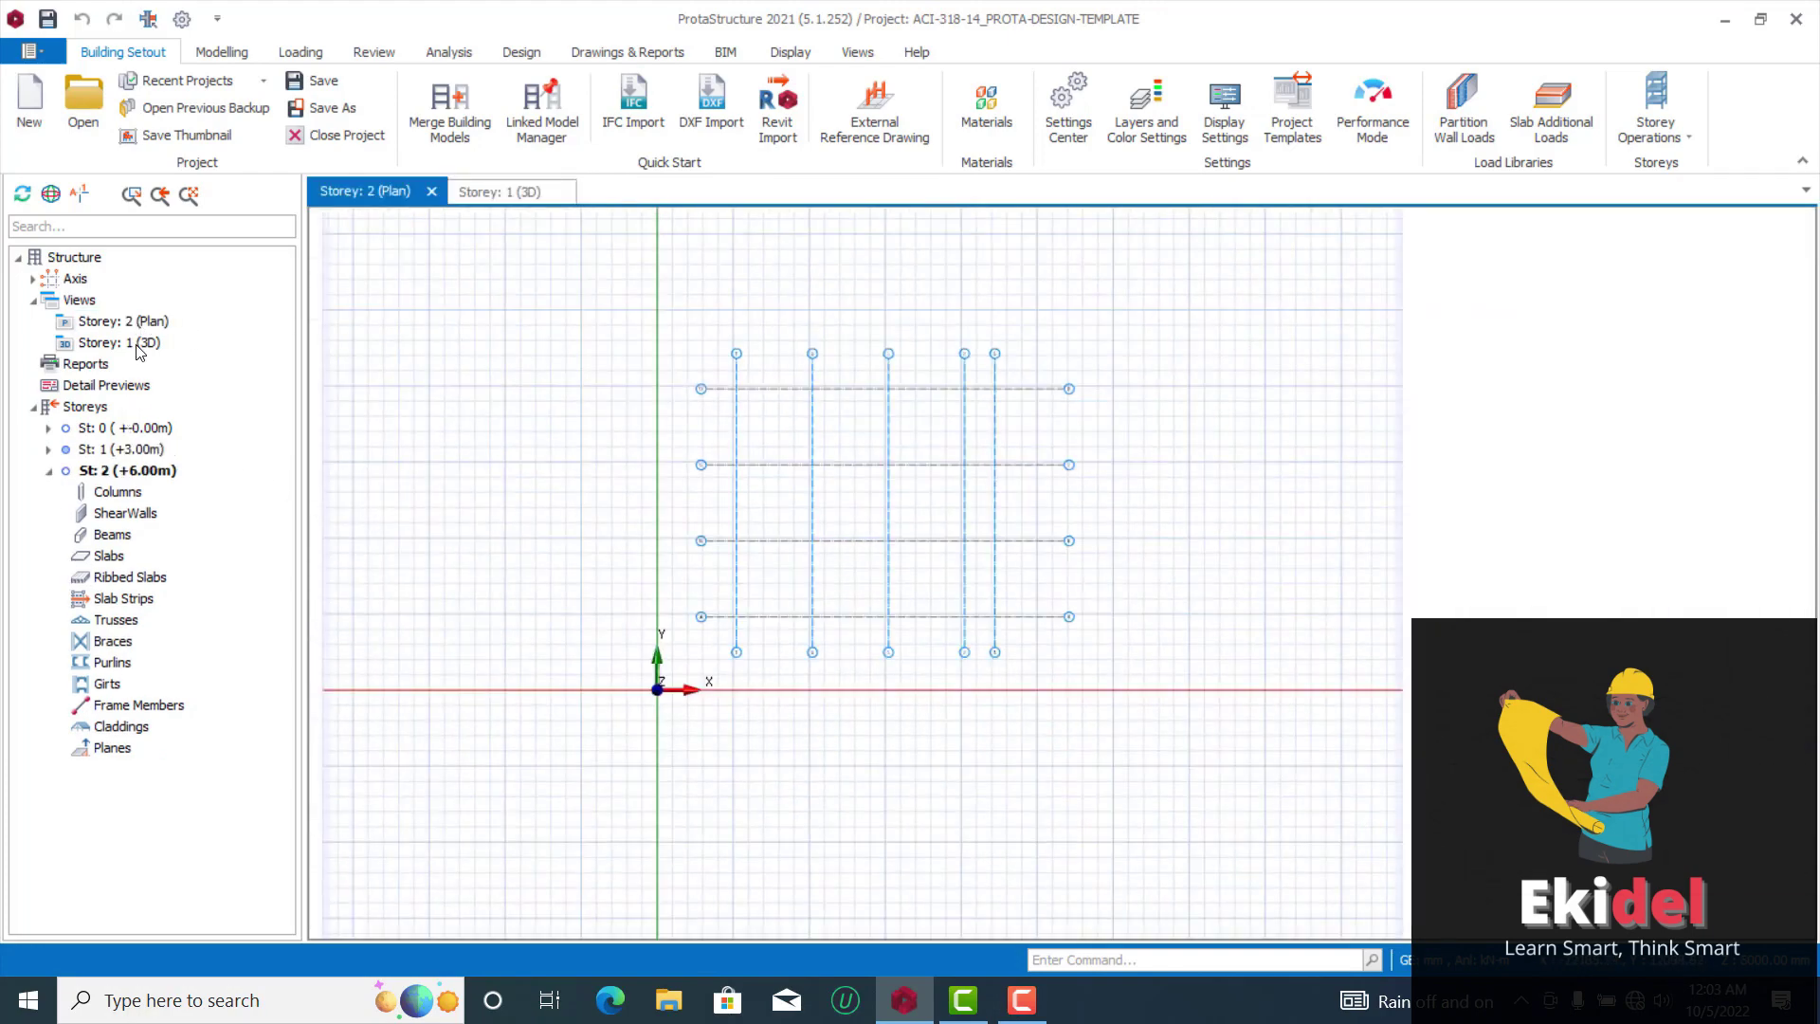
pyautogui.doubleClick(140, 344)
pyautogui.scroll(5, 736, 548)
pyautogui.moveTo(736, 548); pyautogui.dragTo(640, 537, button='middle')
pyautogui.scroll(-3, 772, 516)
pyautogui.moveTo(772, 515); pyautogui.dragTo(770, 531, button='middle')
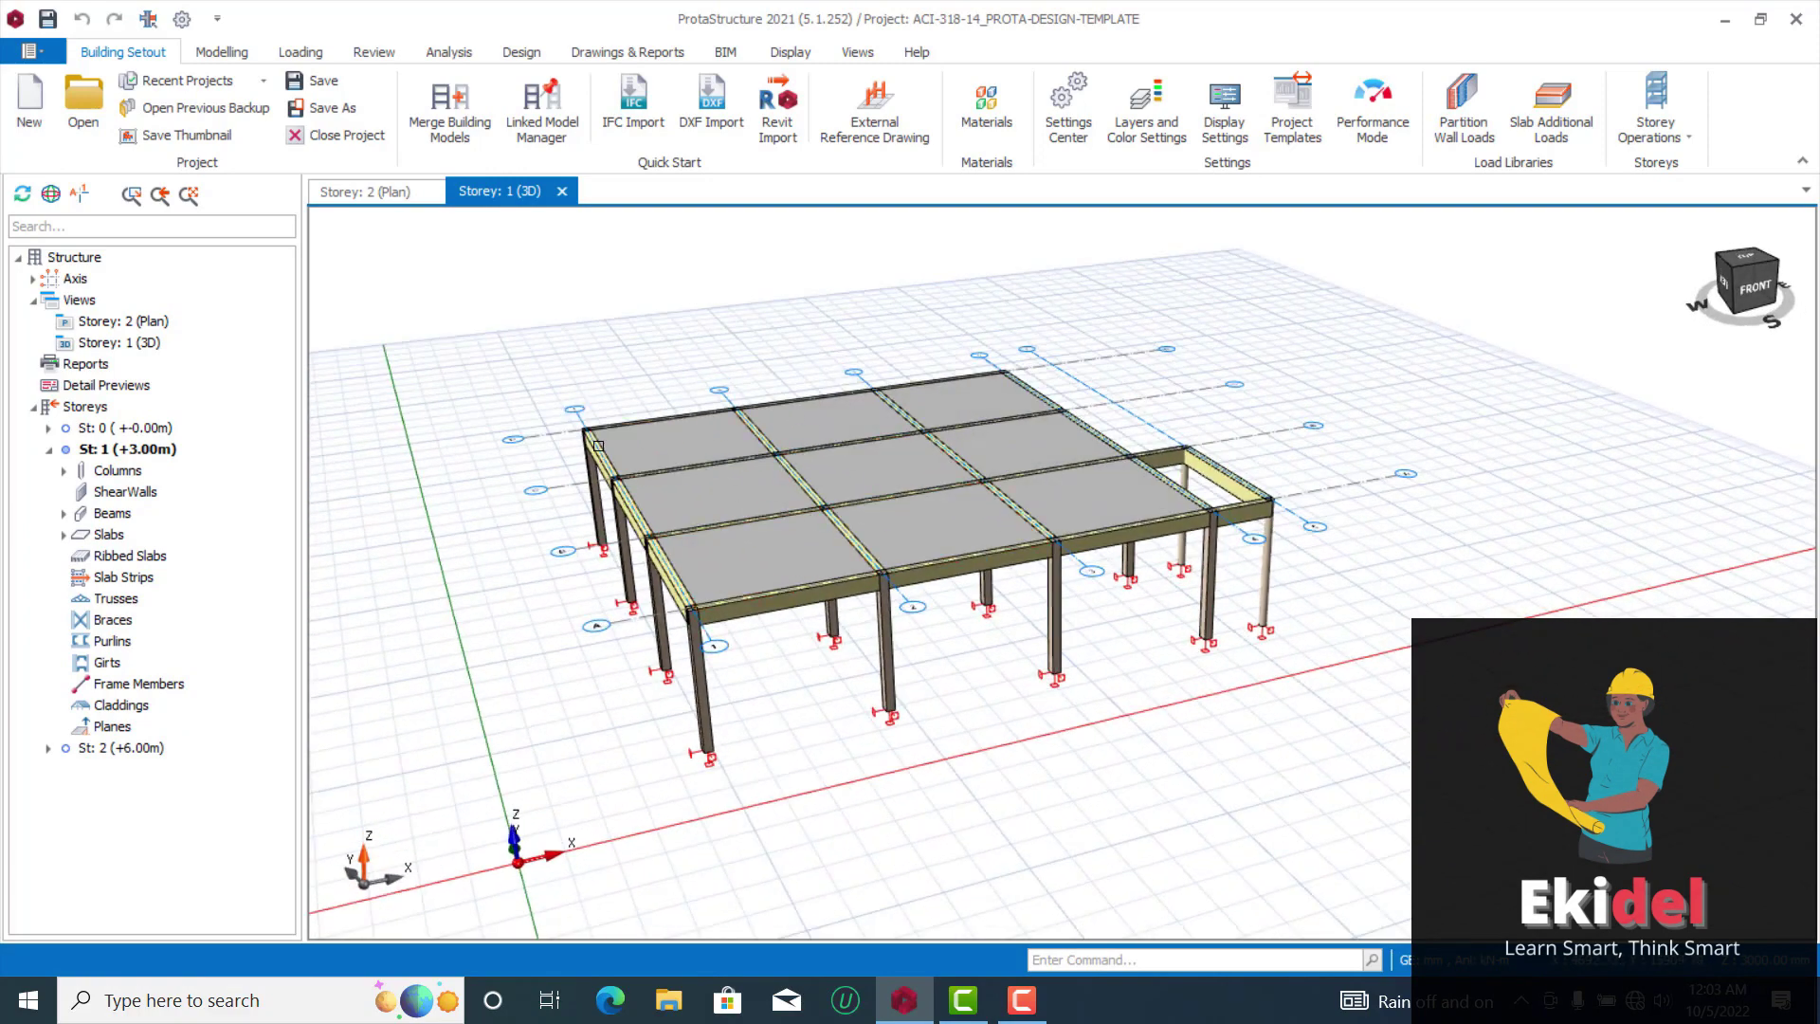
pyautogui.doubleClick(124, 321)
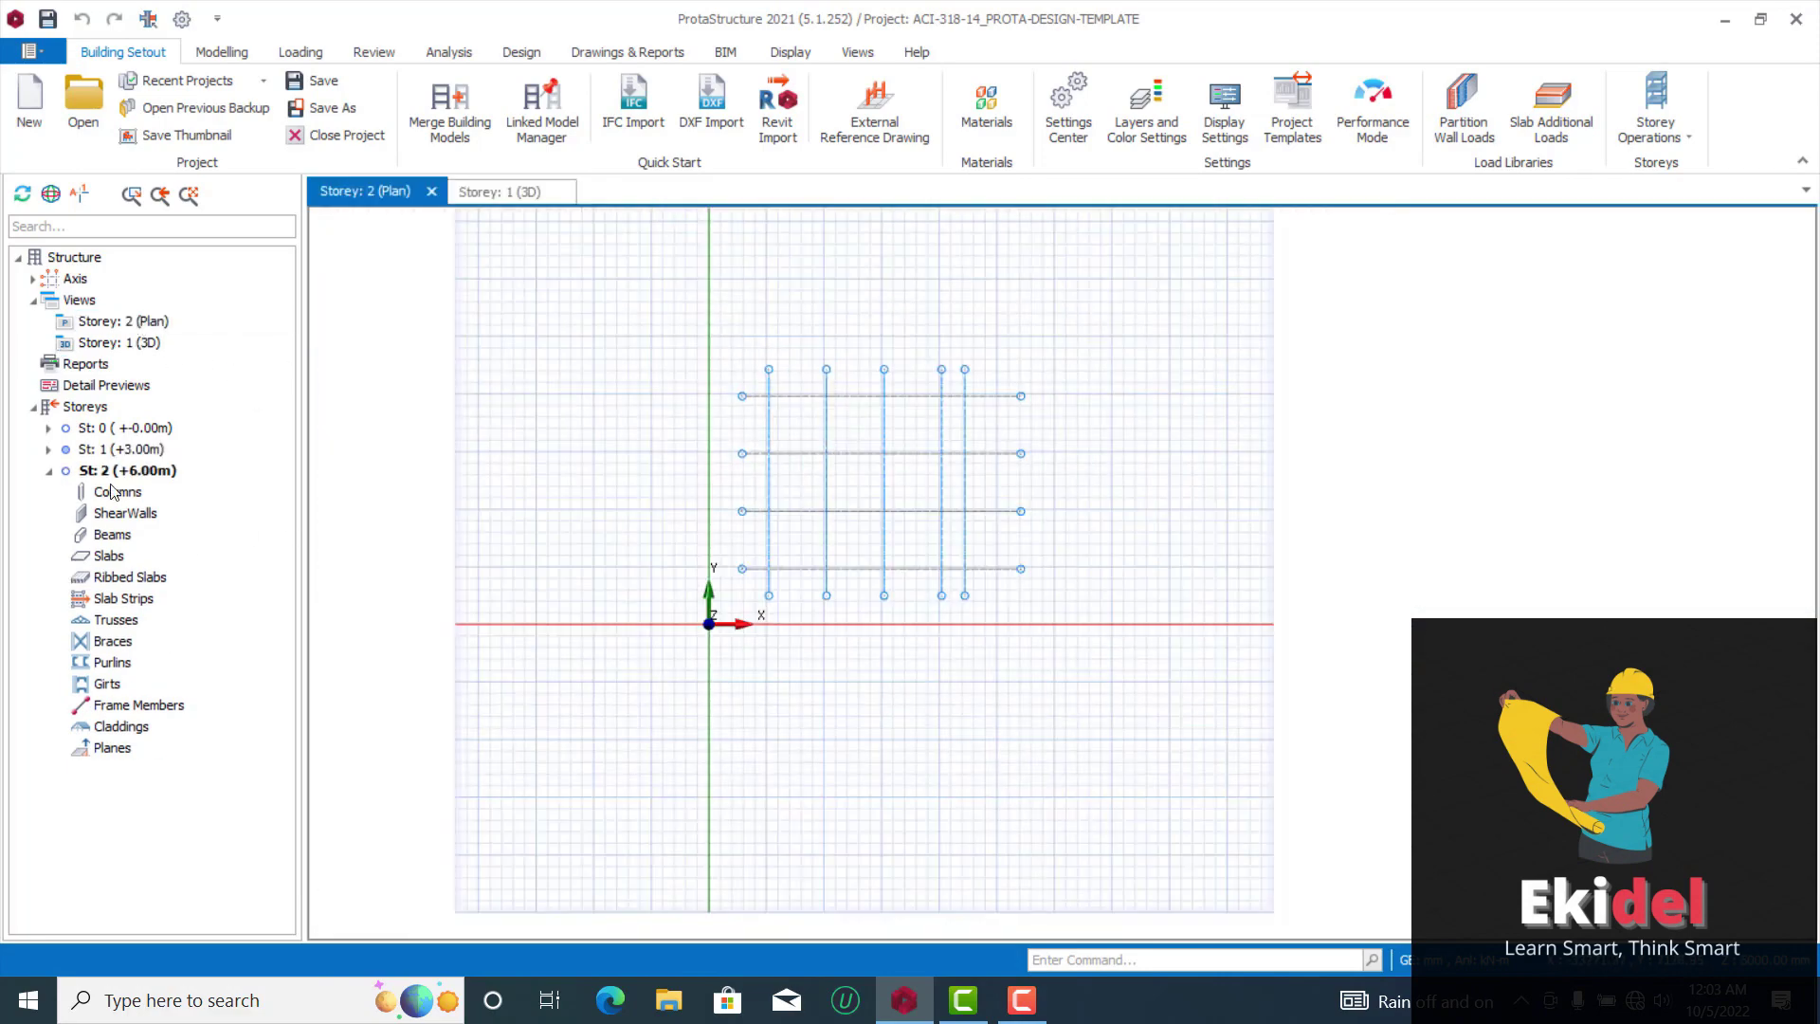
# Generate storey 2 from source storey 1, copying all member types including columns, beams, slabs and slab loads
pyautogui.click(135, 452)
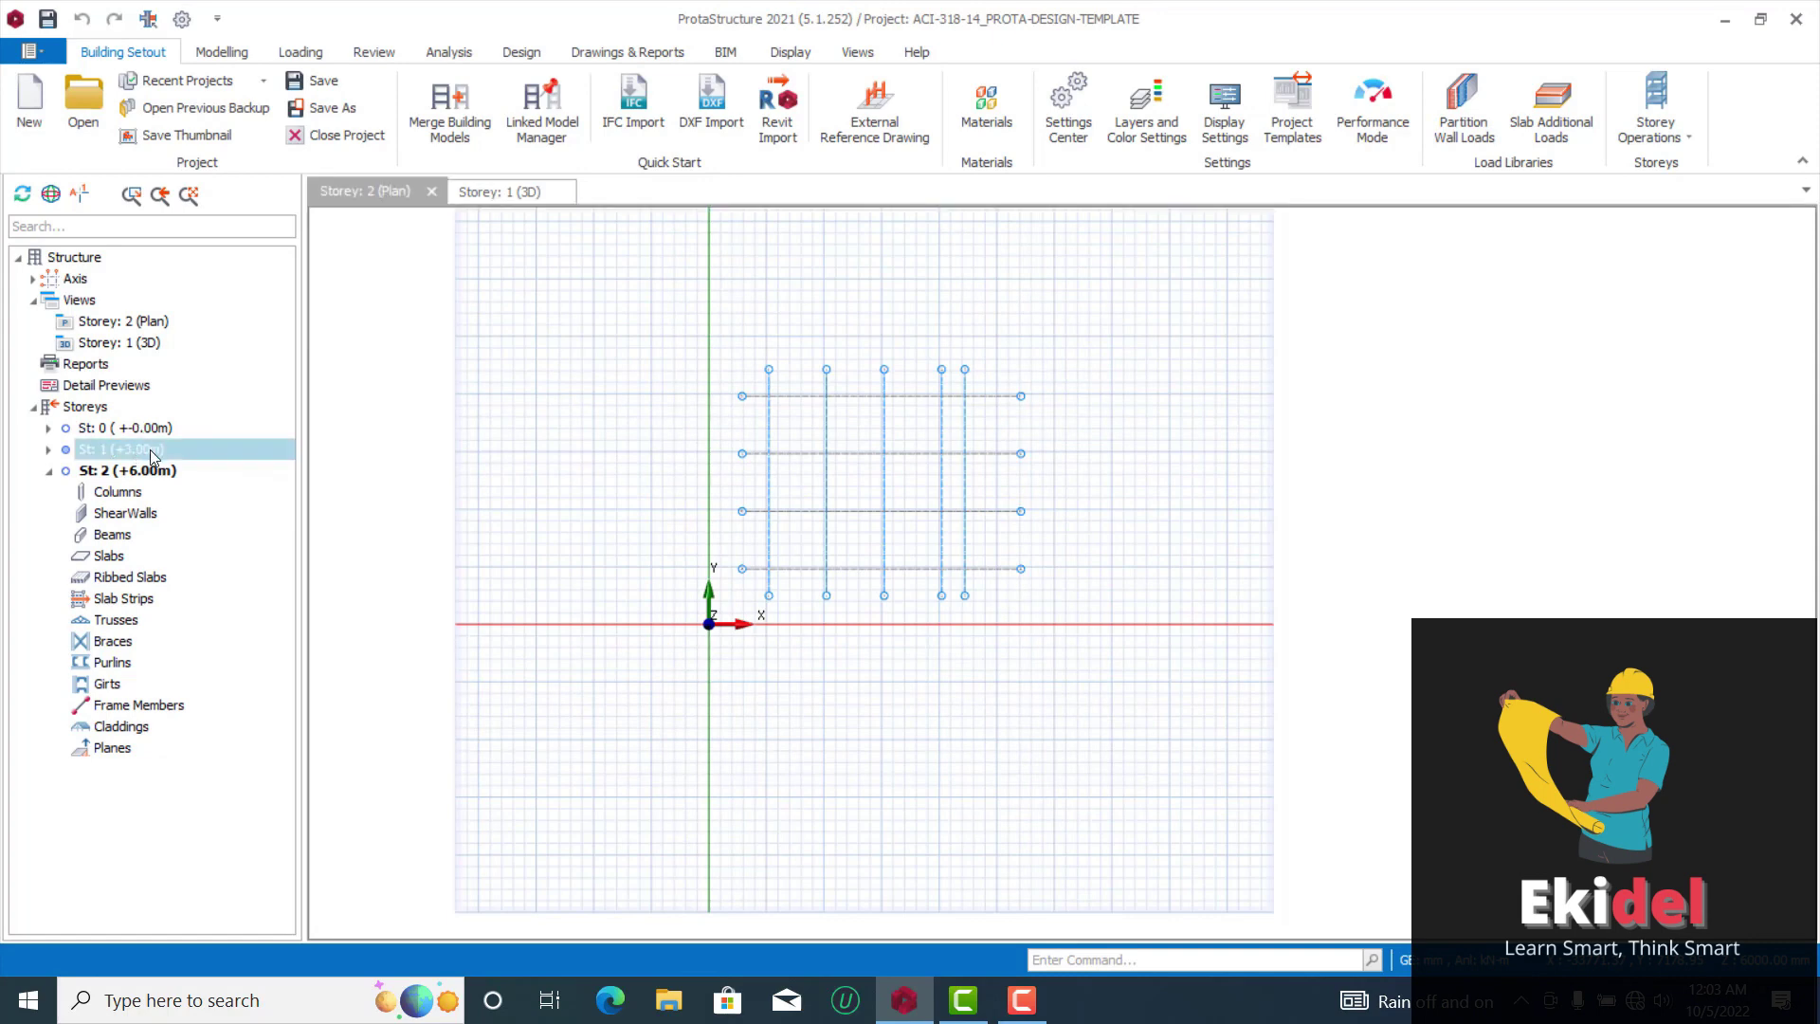
pyautogui.doubleClick(152, 453)
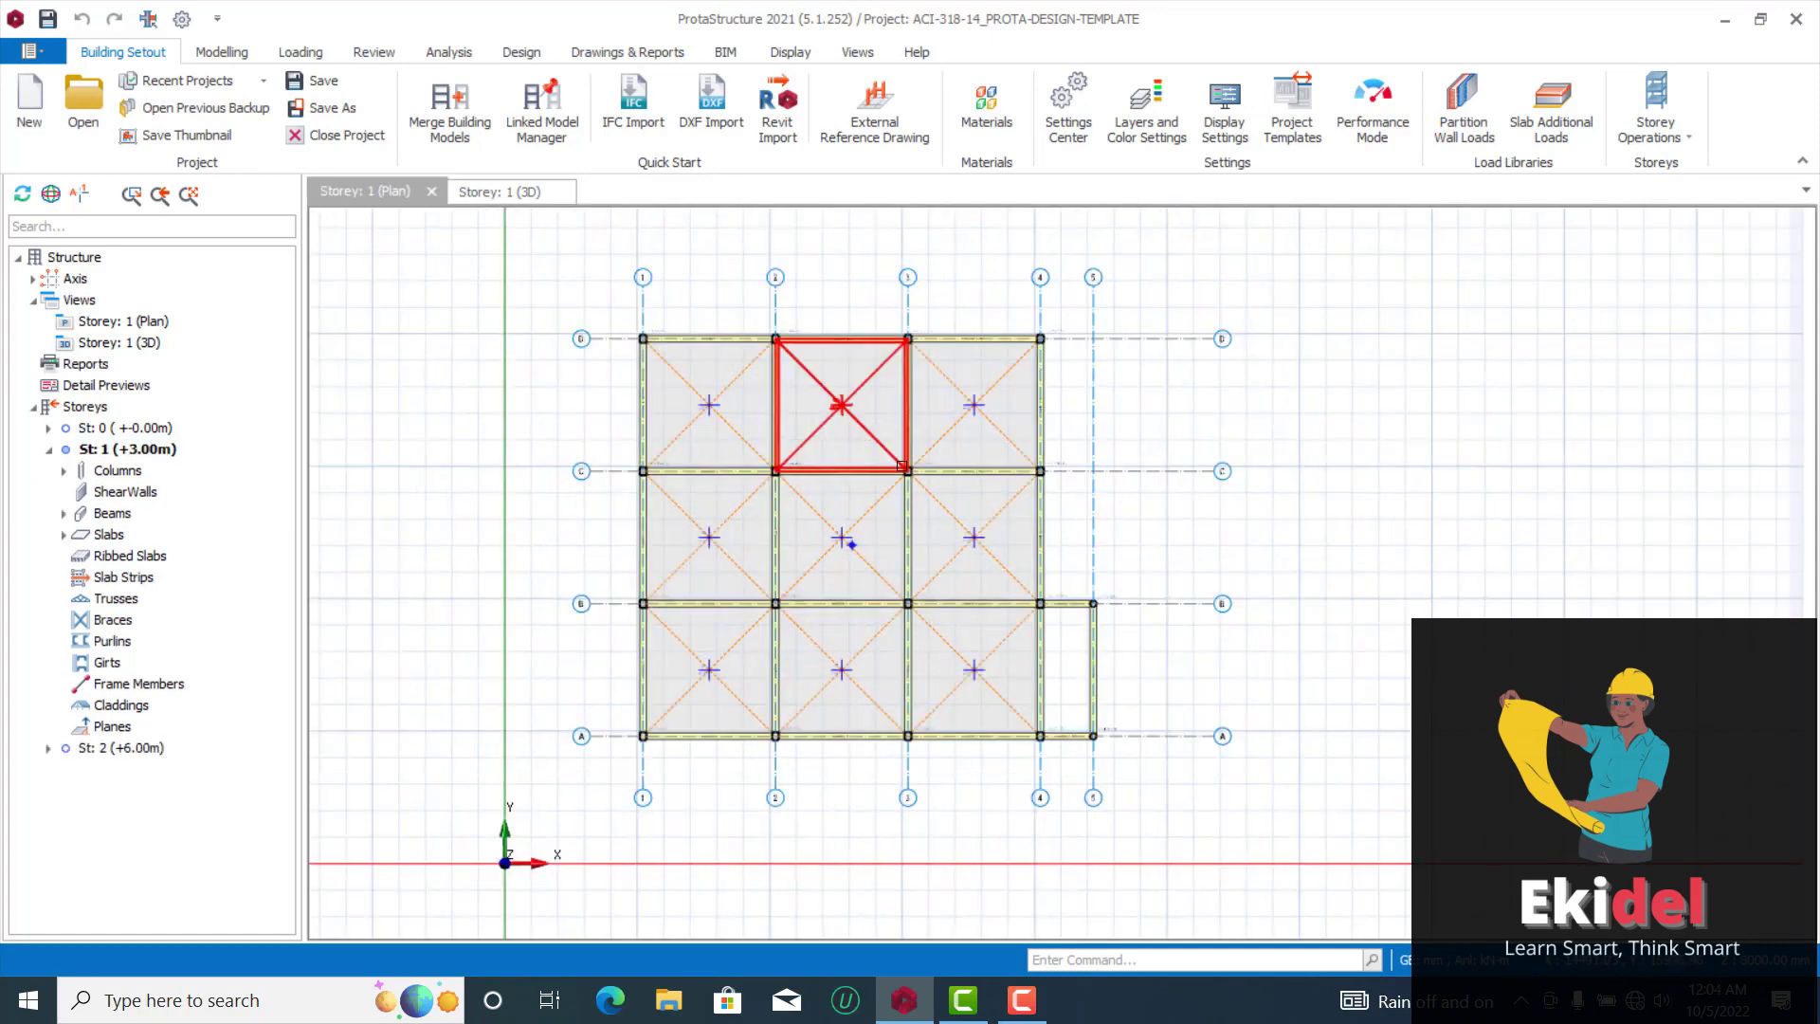
pyautogui.click(1693, 133)
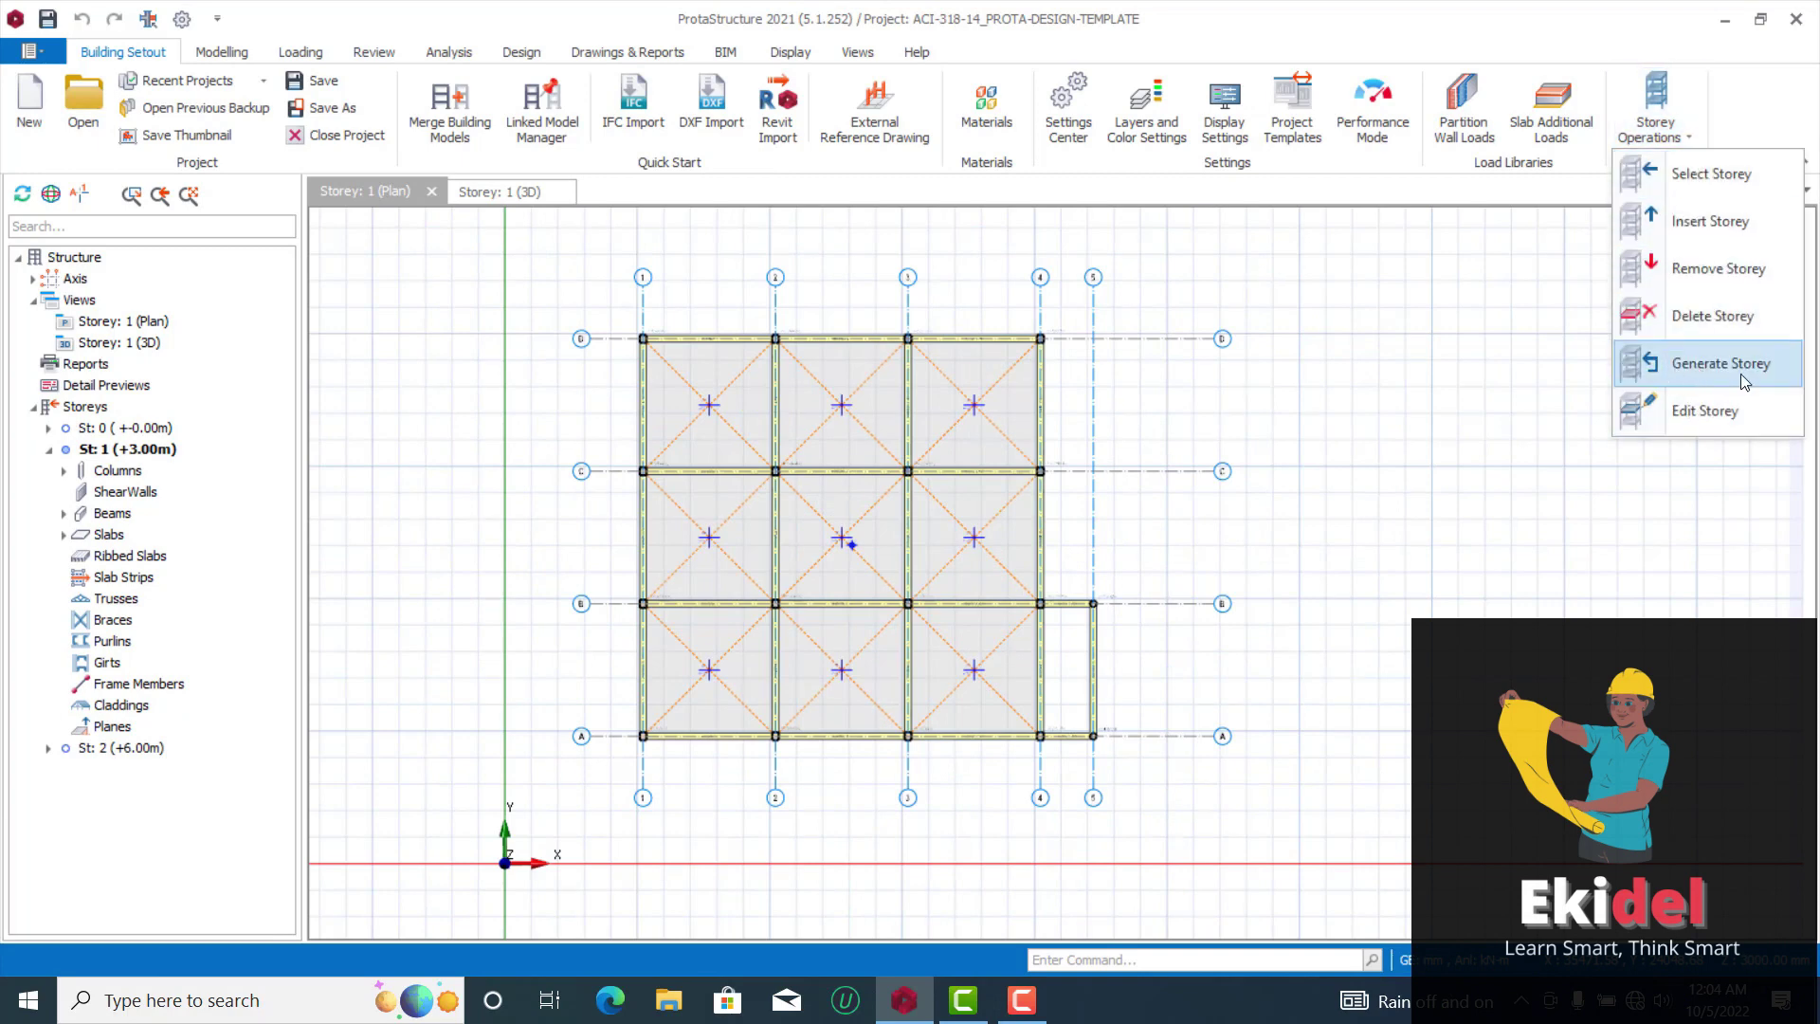
pyautogui.click(1685, 128)
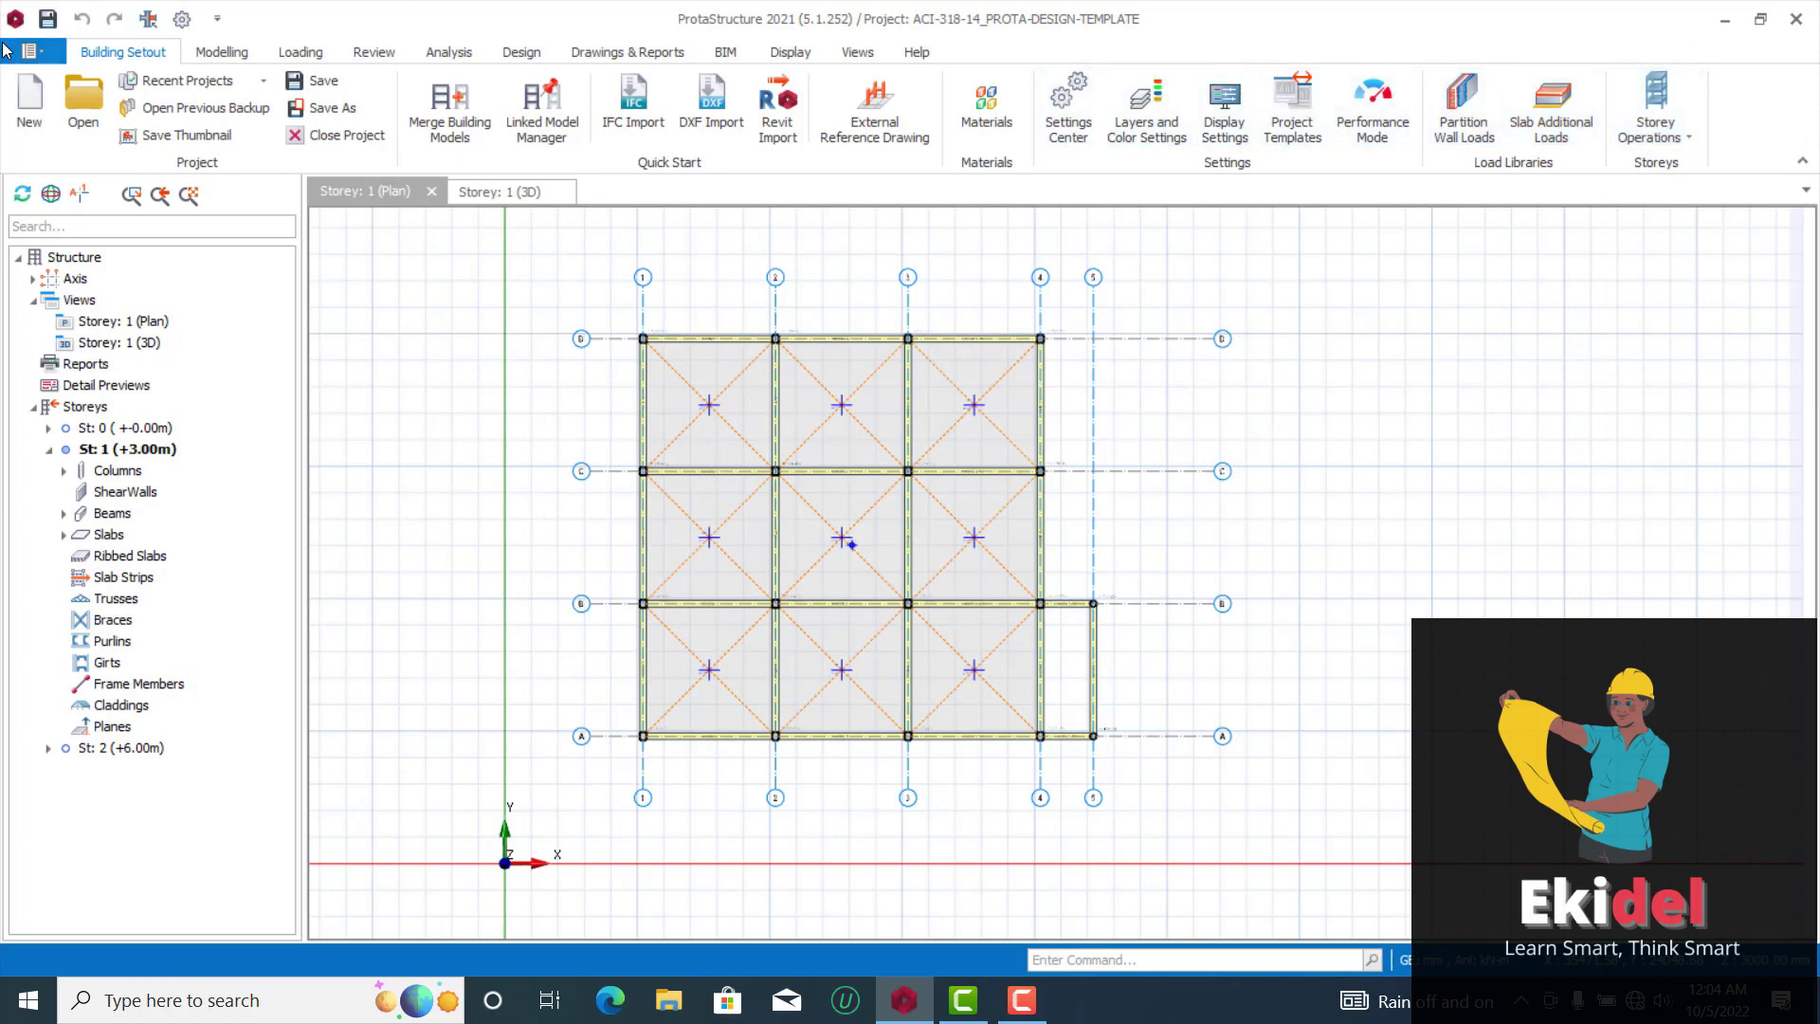
pyautogui.click(1685, 136)
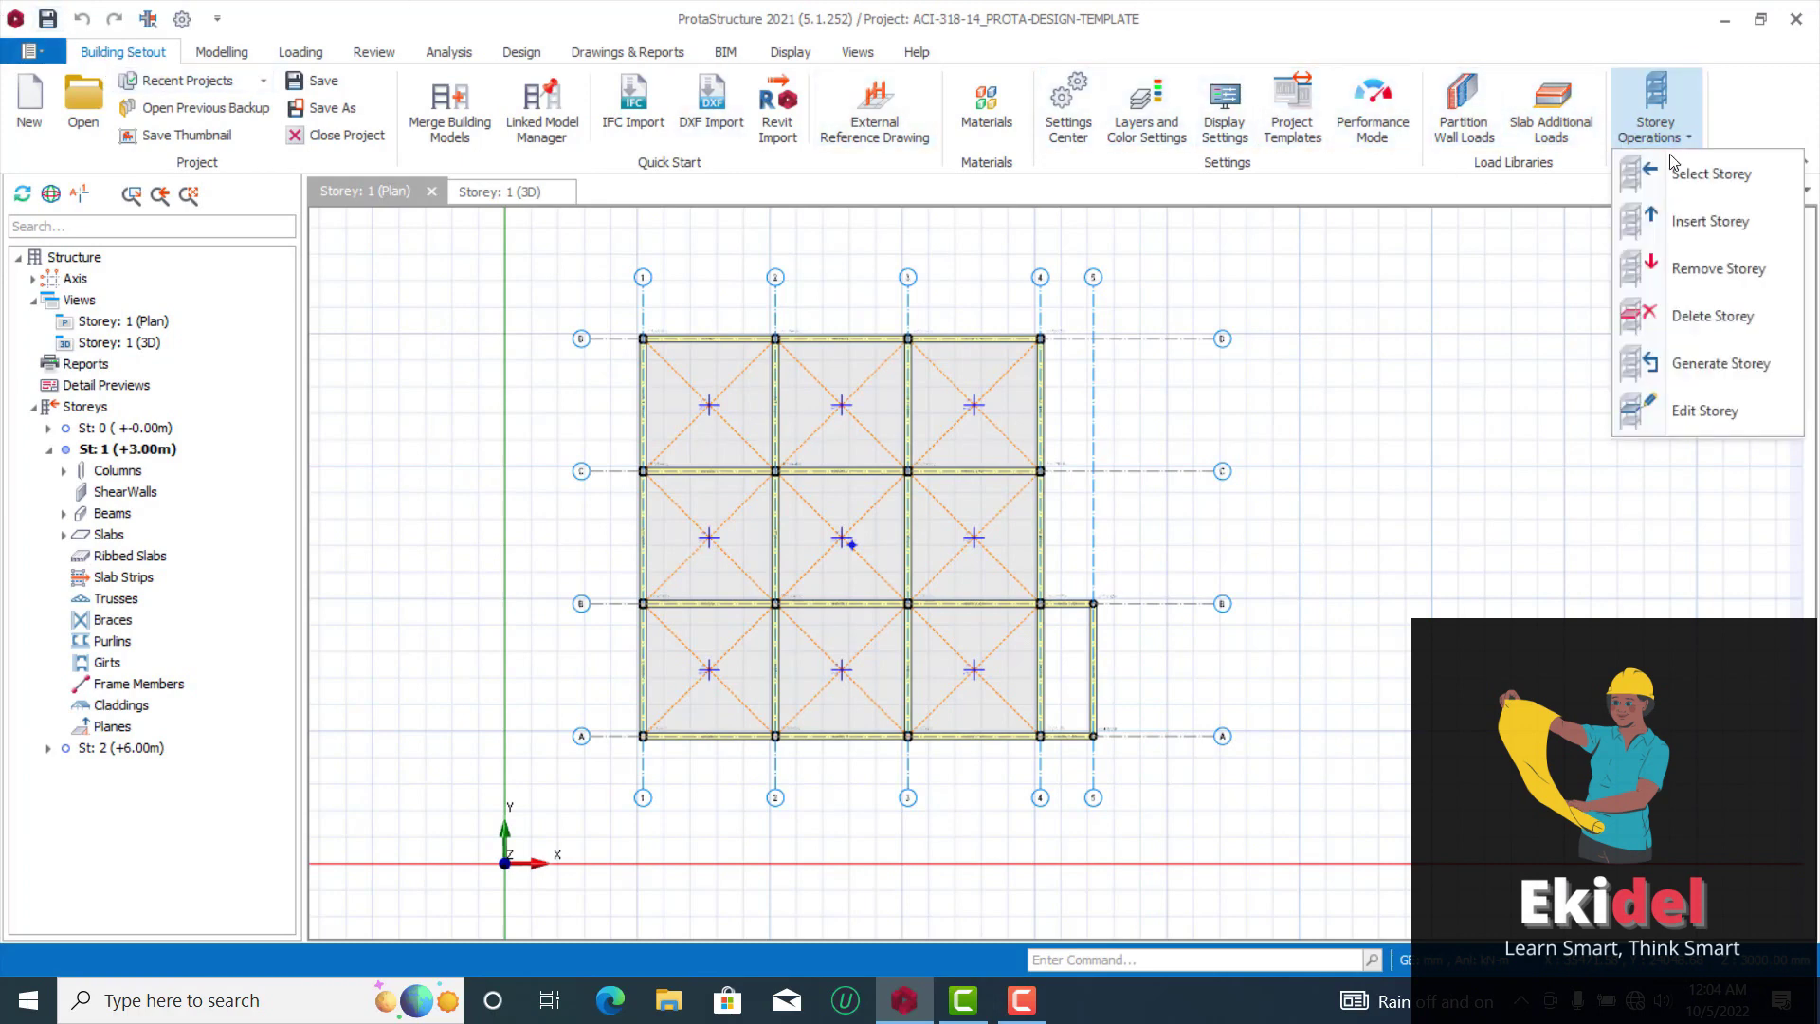
pyautogui.click(1685, 365)
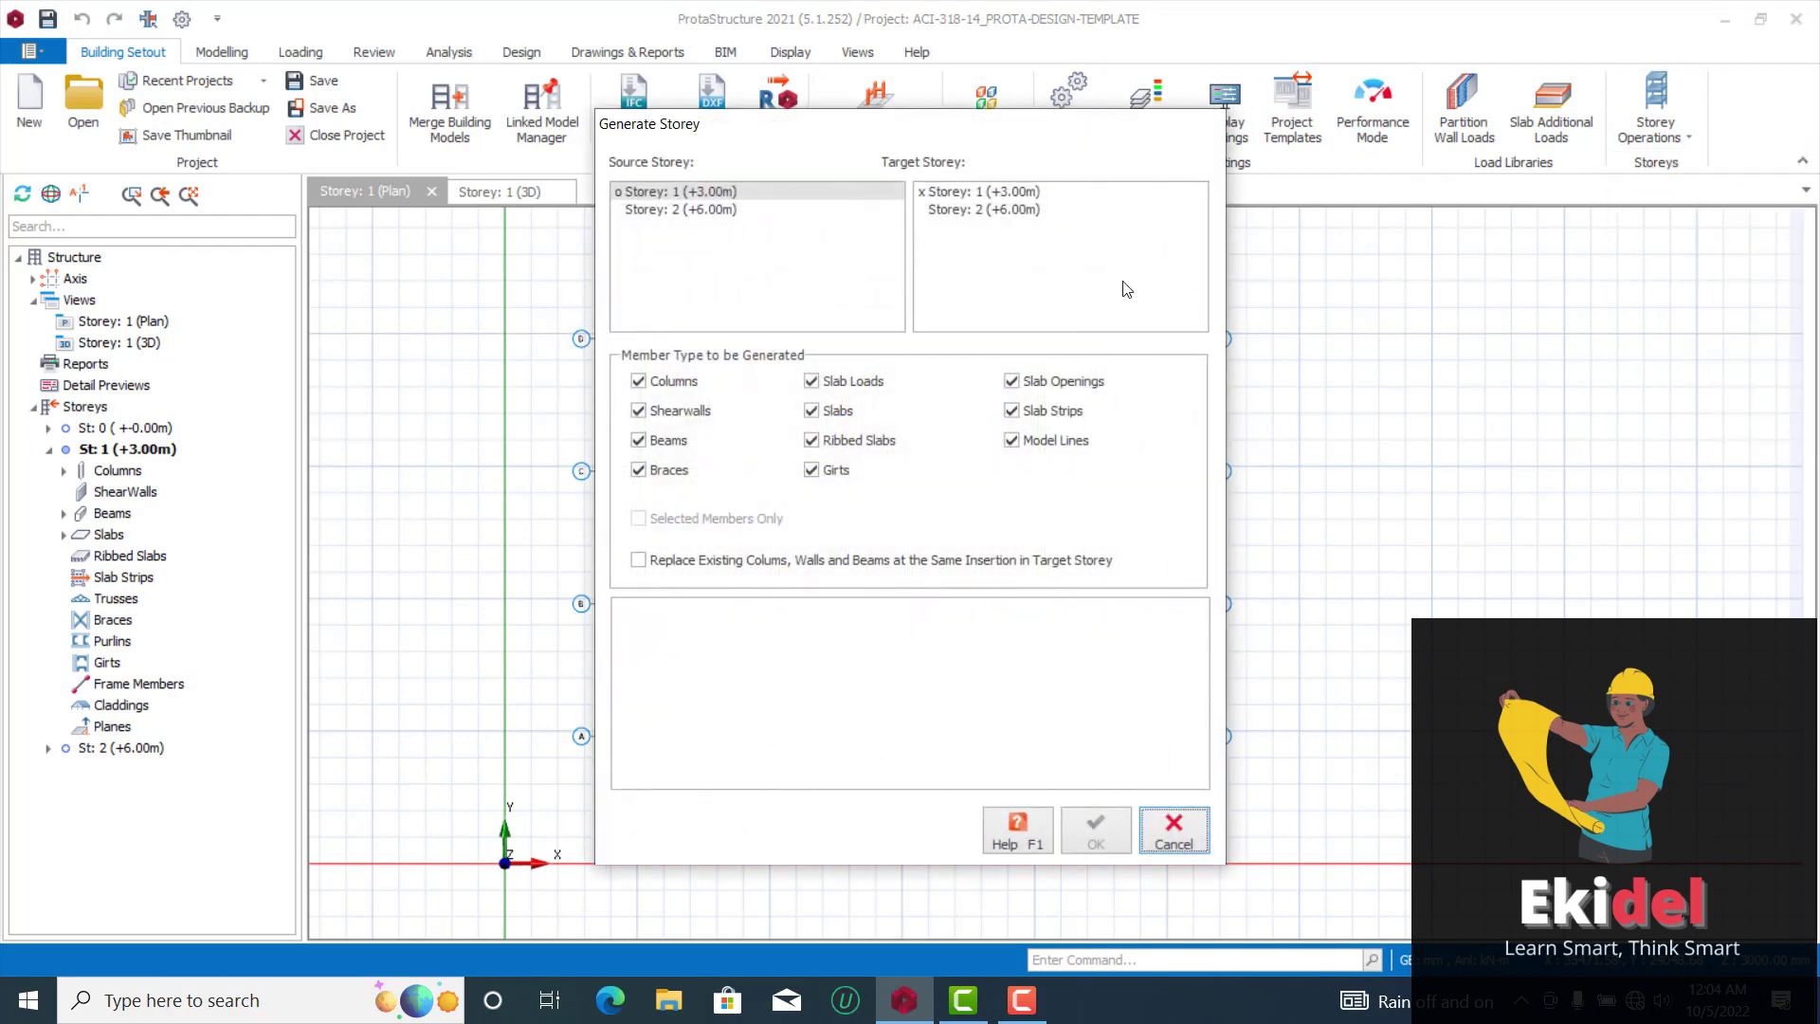
pyautogui.click(720, 191)
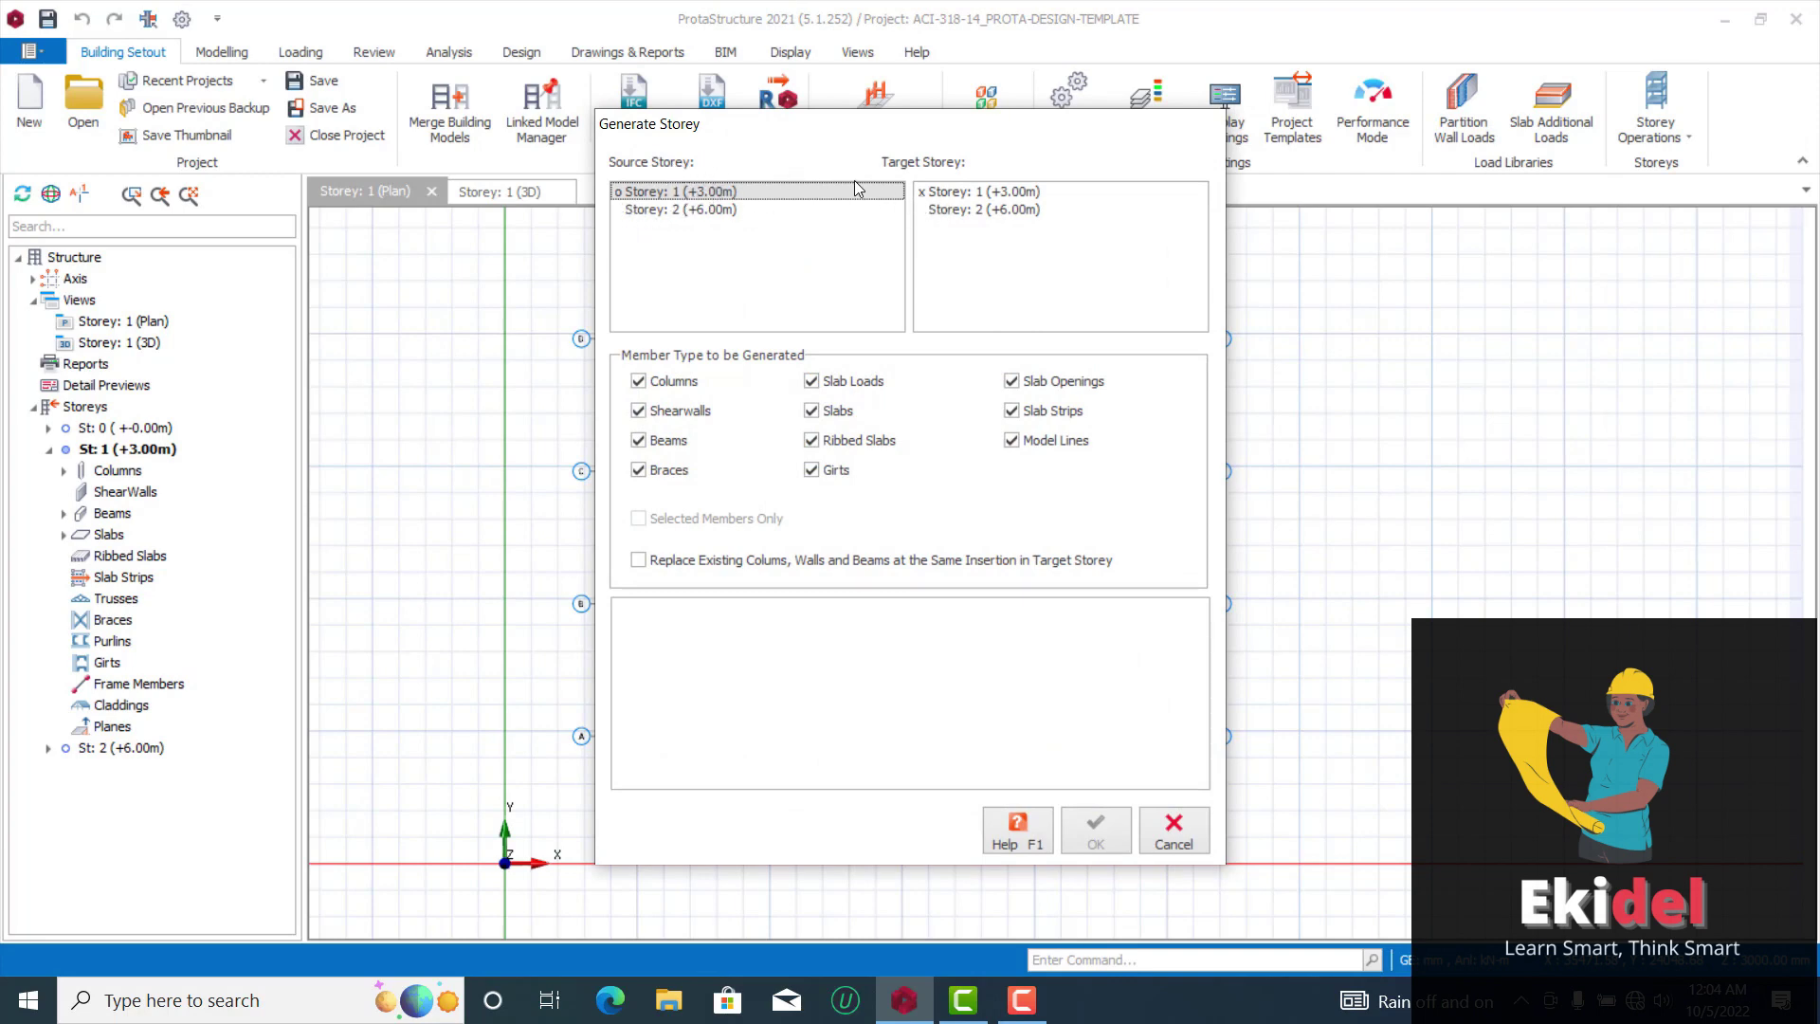
pyautogui.click(986, 209)
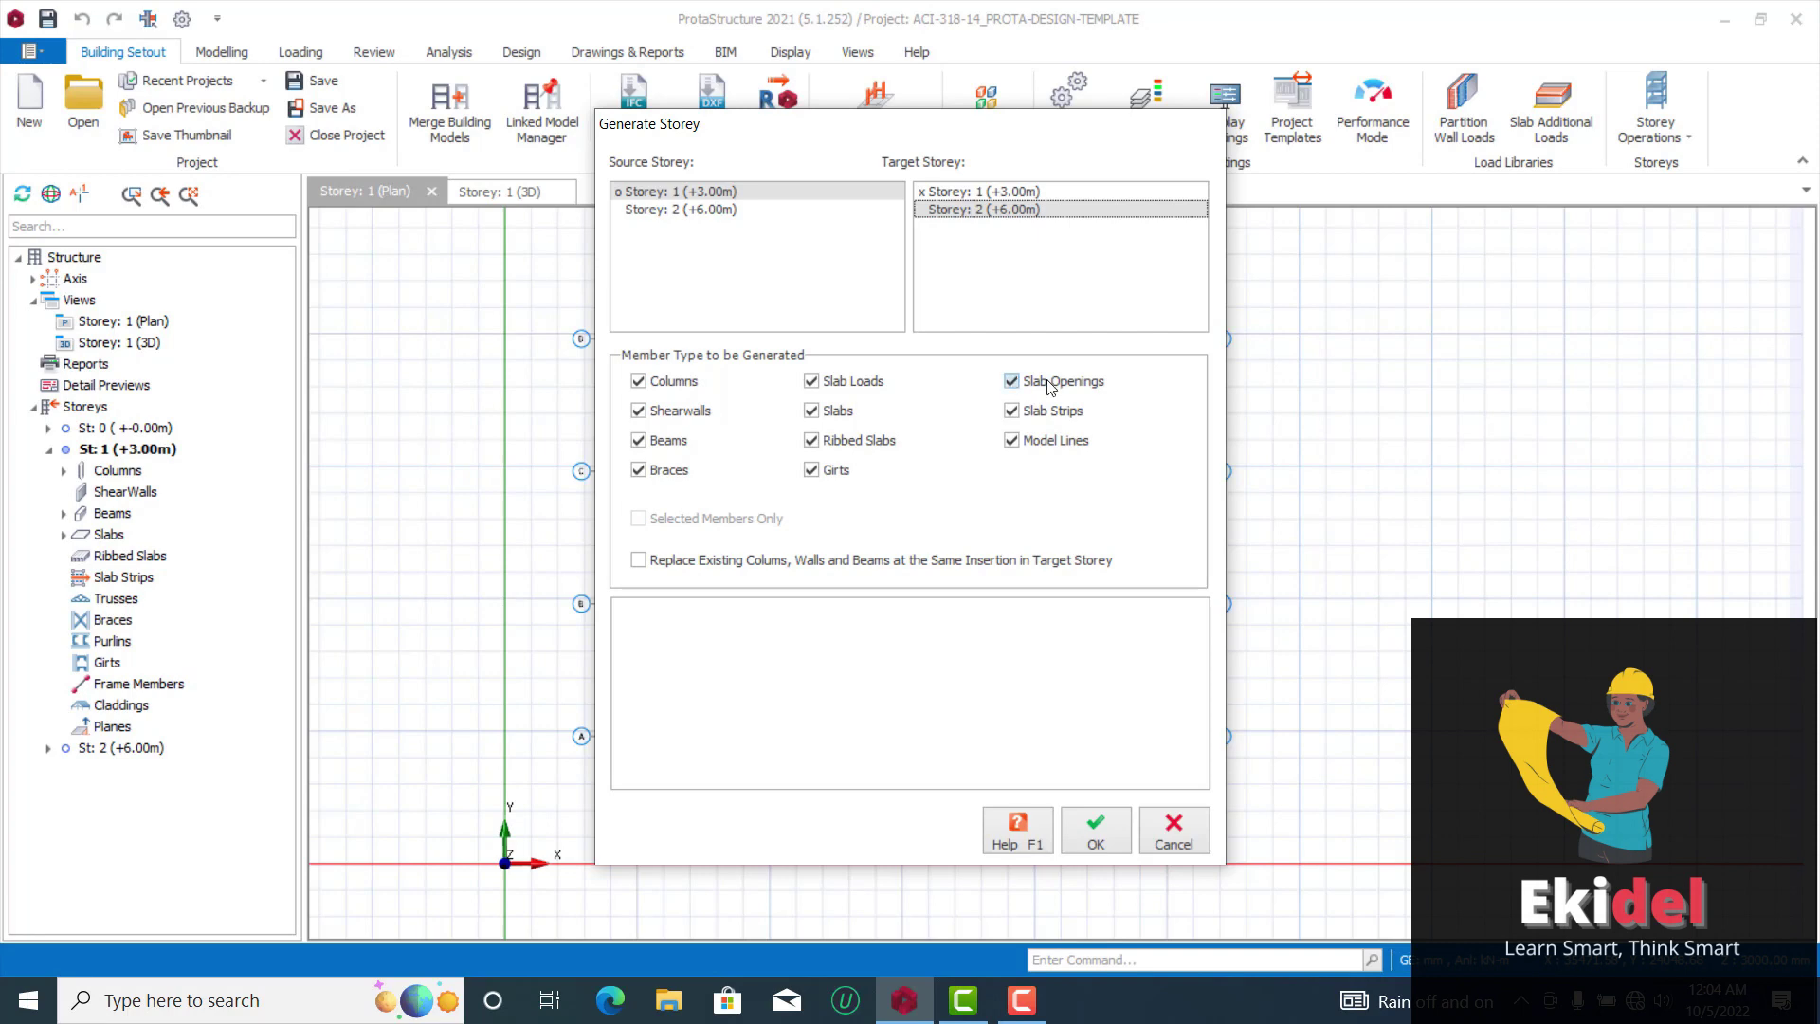
pyautogui.click(1109, 827)
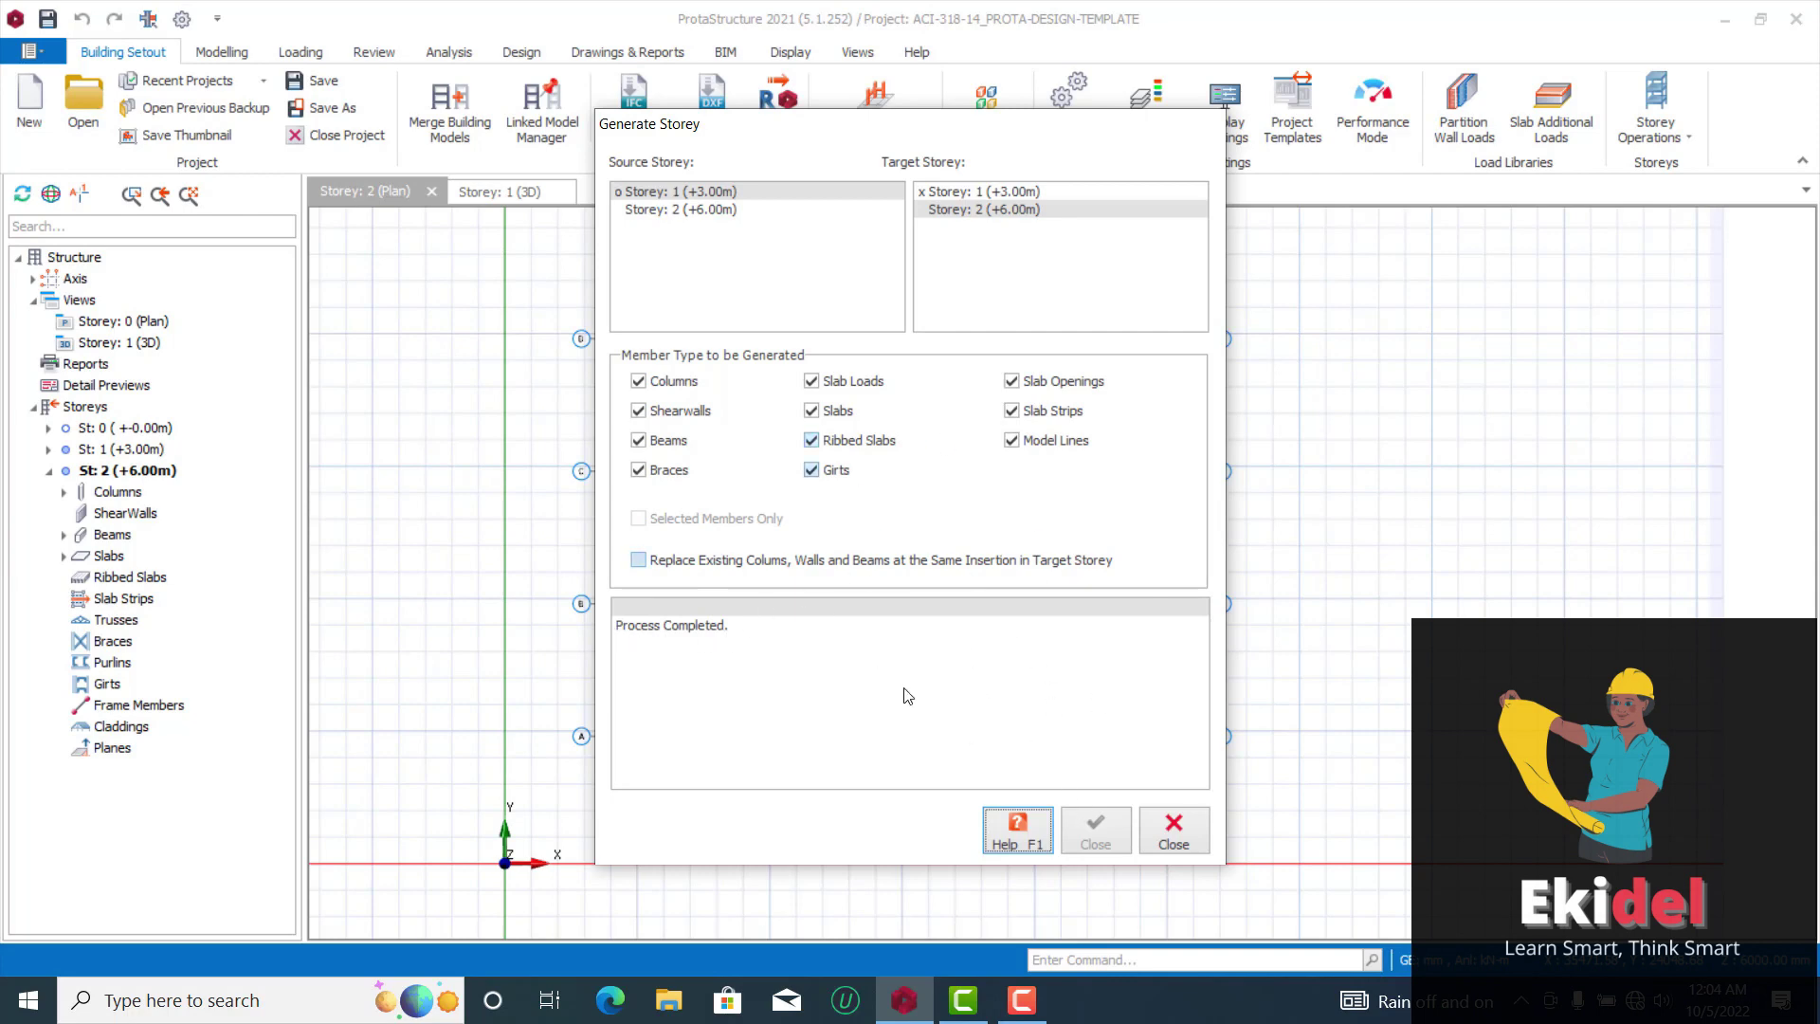
pyautogui.click(1177, 838)
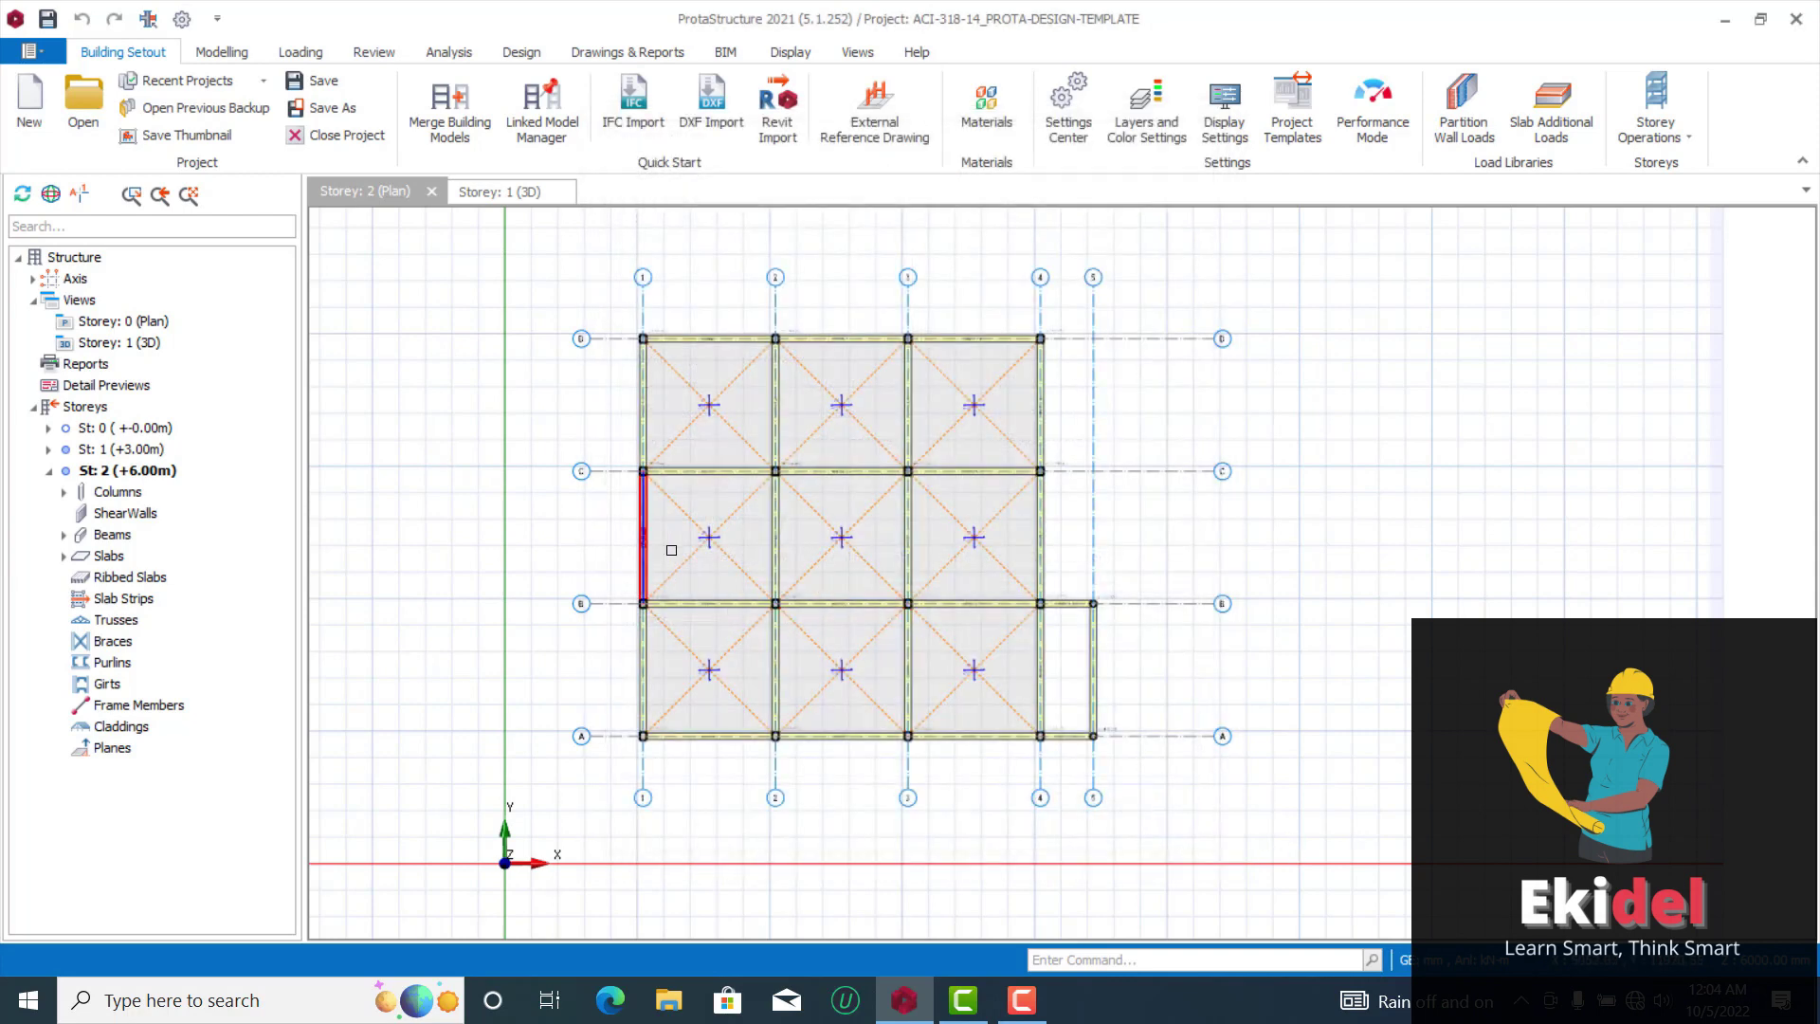
# Examine the generated storey 2 members in the plan view and the whole two-storey building in 3D
pyautogui.scroll(3, 772, 500)
pyautogui.scroll(-2, 847, 507)
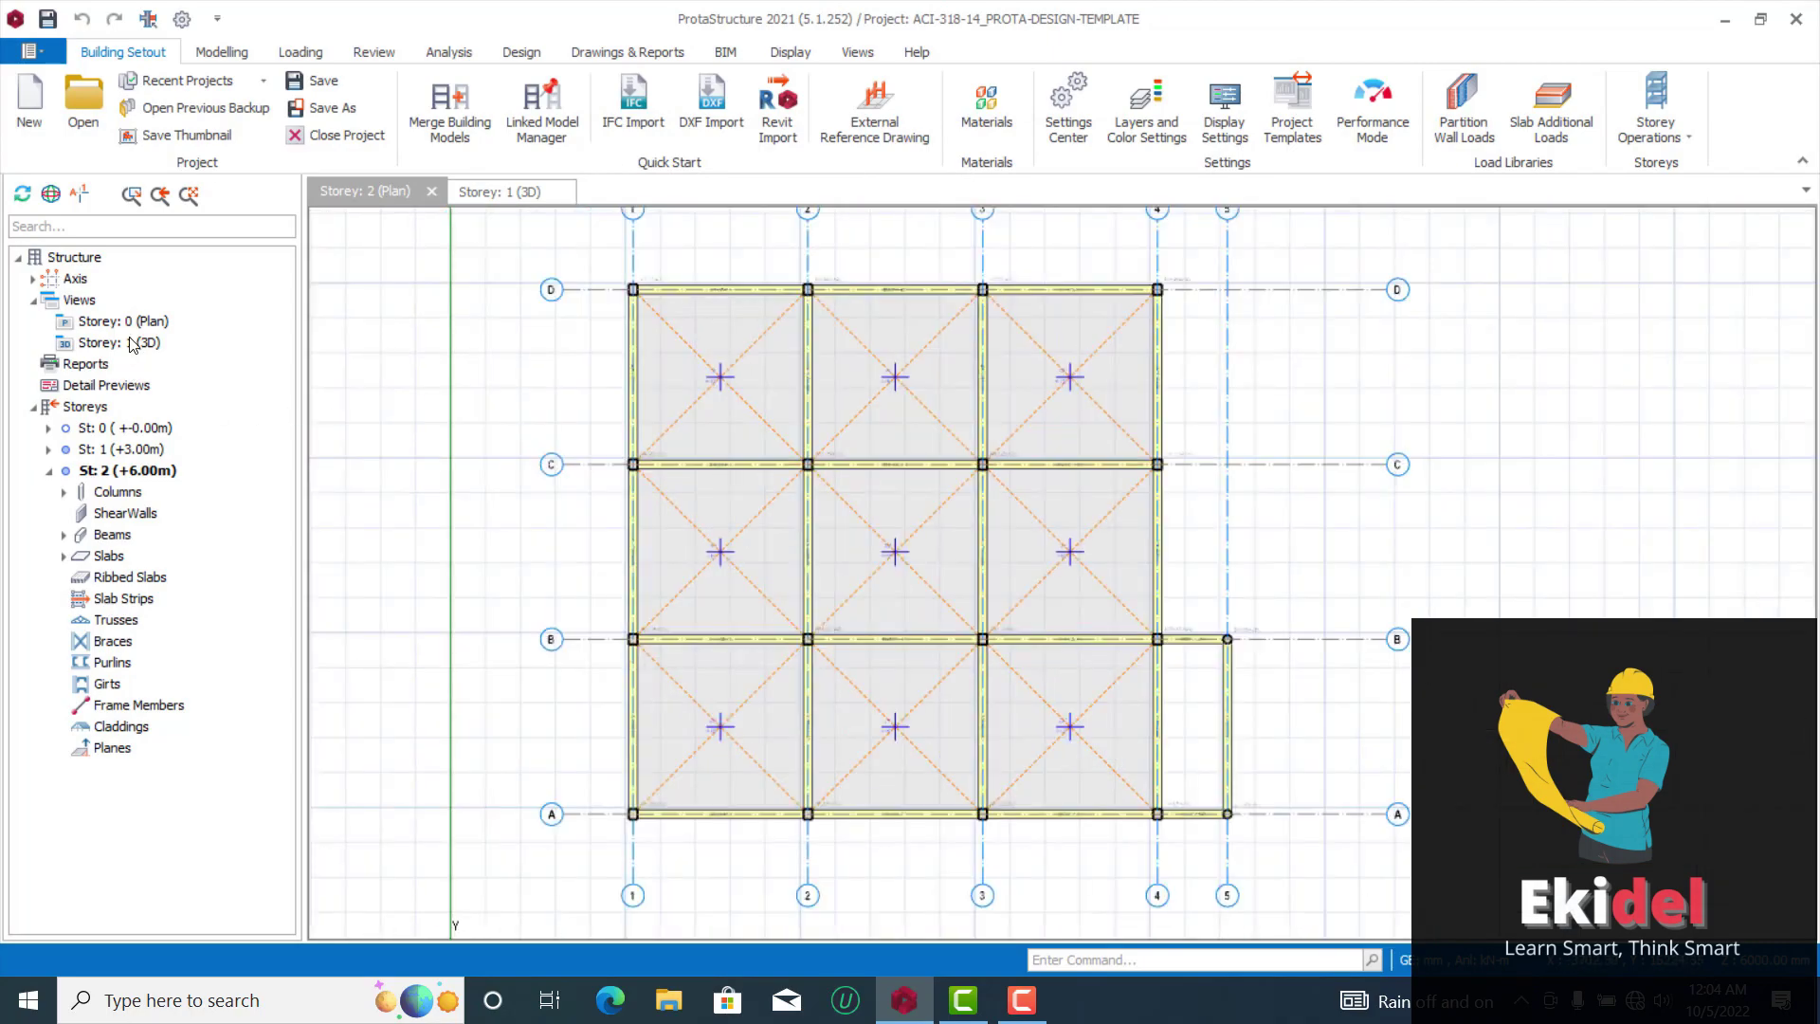
pyautogui.doubleClick(131, 345)
pyautogui.scroll(-3, 853, 530)
pyautogui.moveTo(779, 543); pyautogui.dragTo(1038, 512, button='middle')
pyautogui.scroll(5, 1035, 487)
pyautogui.moveTo(867, 549); pyautogui.dragTo(617, 525, button='middle')
pyautogui.scroll(-4, 991, 527)
pyautogui.scroll(2, 616, 525)
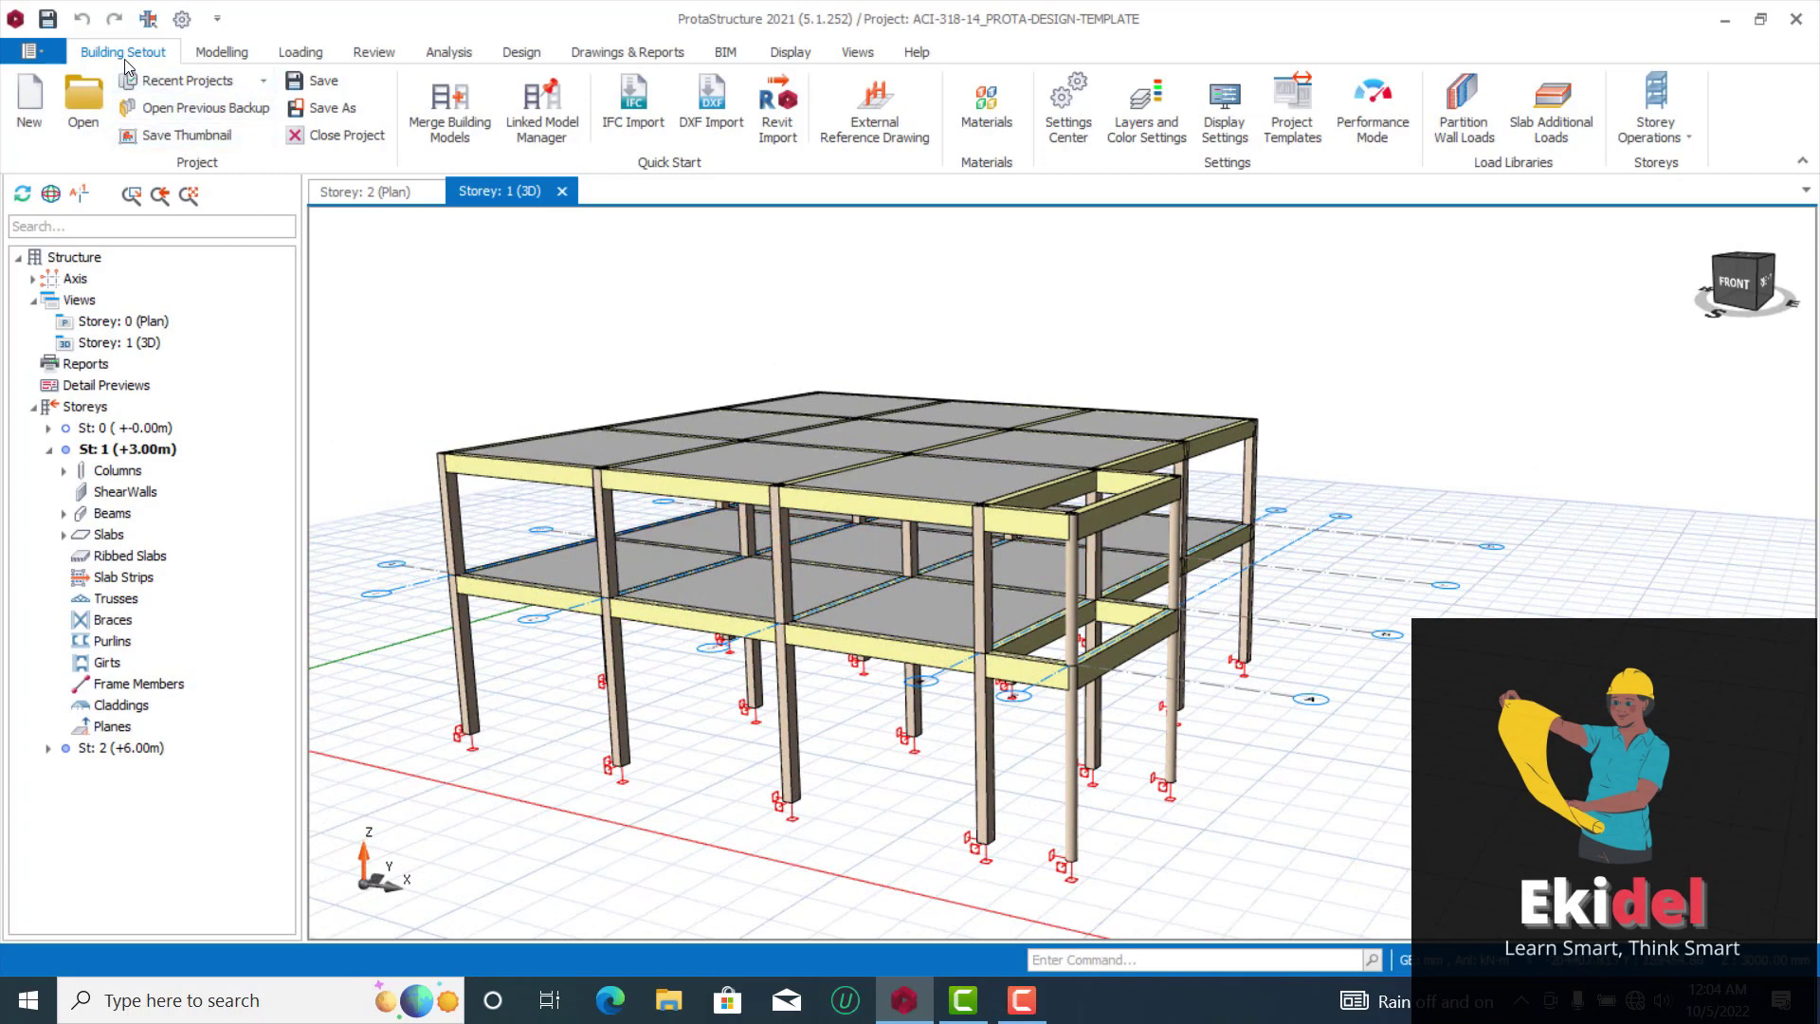
# Edit the storey properties and set the height of storey 1 to 3150 mm
pyautogui.click(1687, 139)
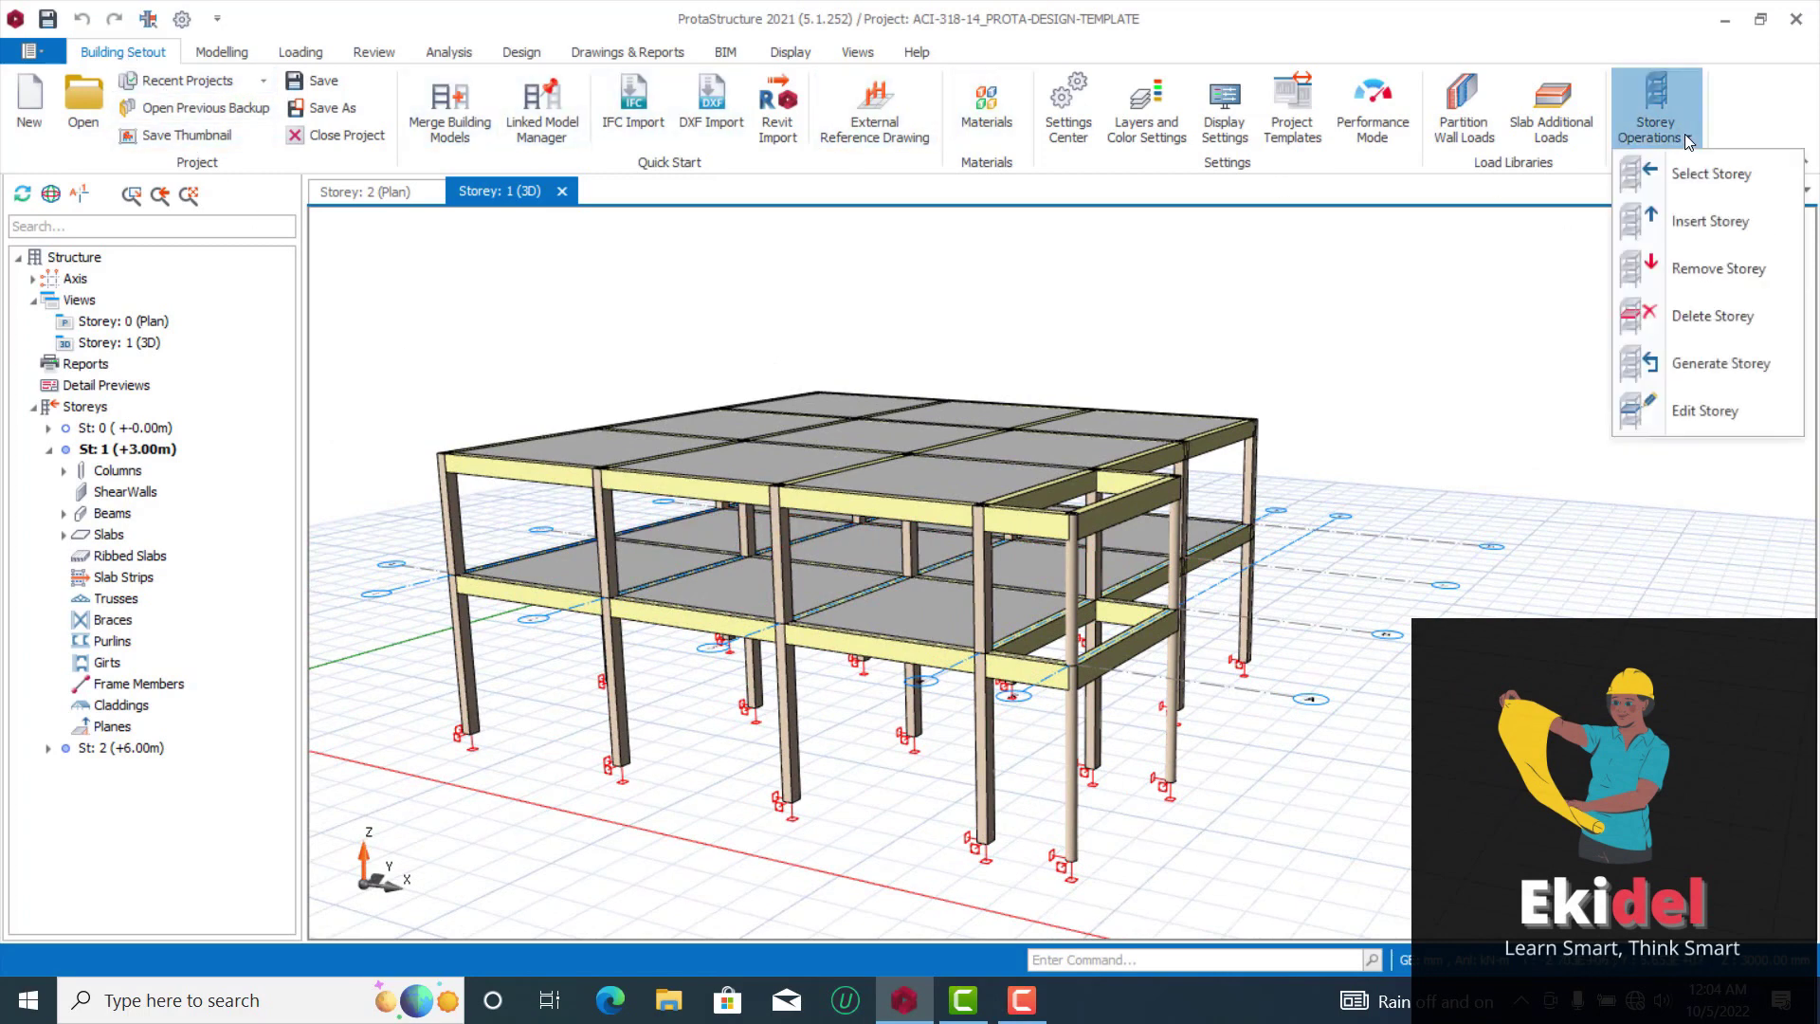
pyautogui.click(1697, 413)
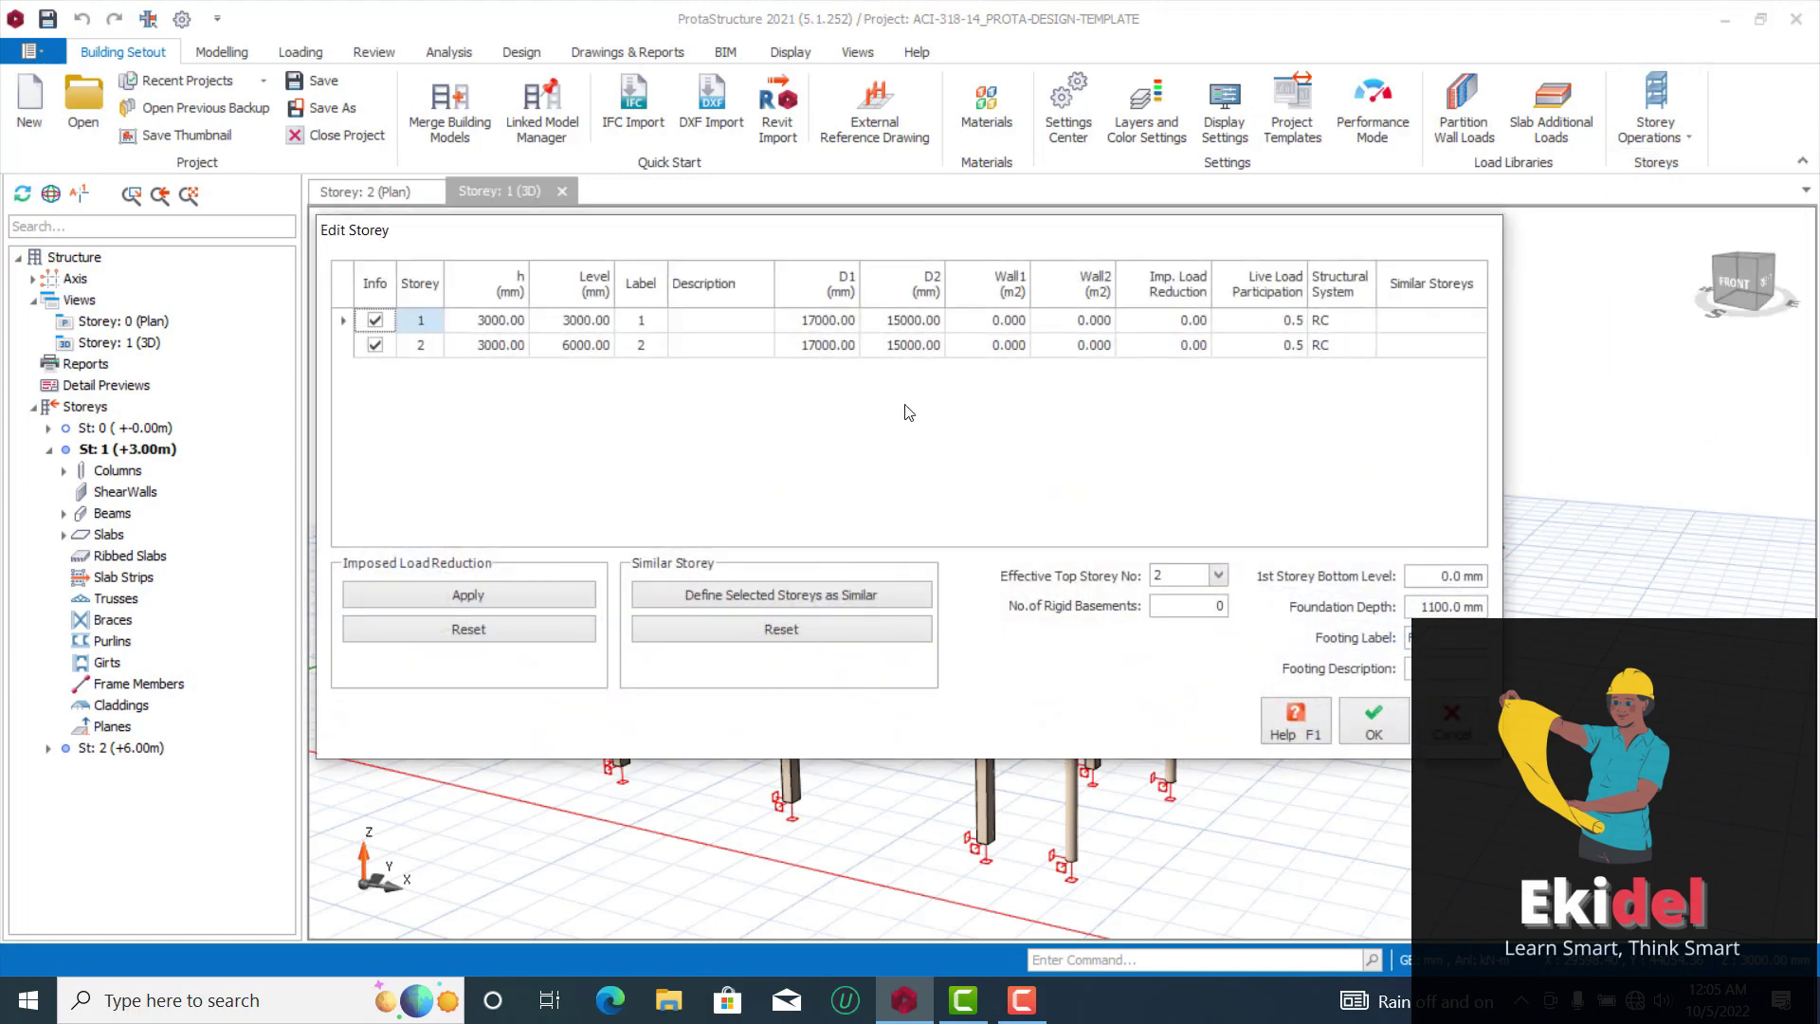
pyautogui.moveTo(630, 233); pyautogui.dragTo(673, 133)
pyautogui.click(564, 220)
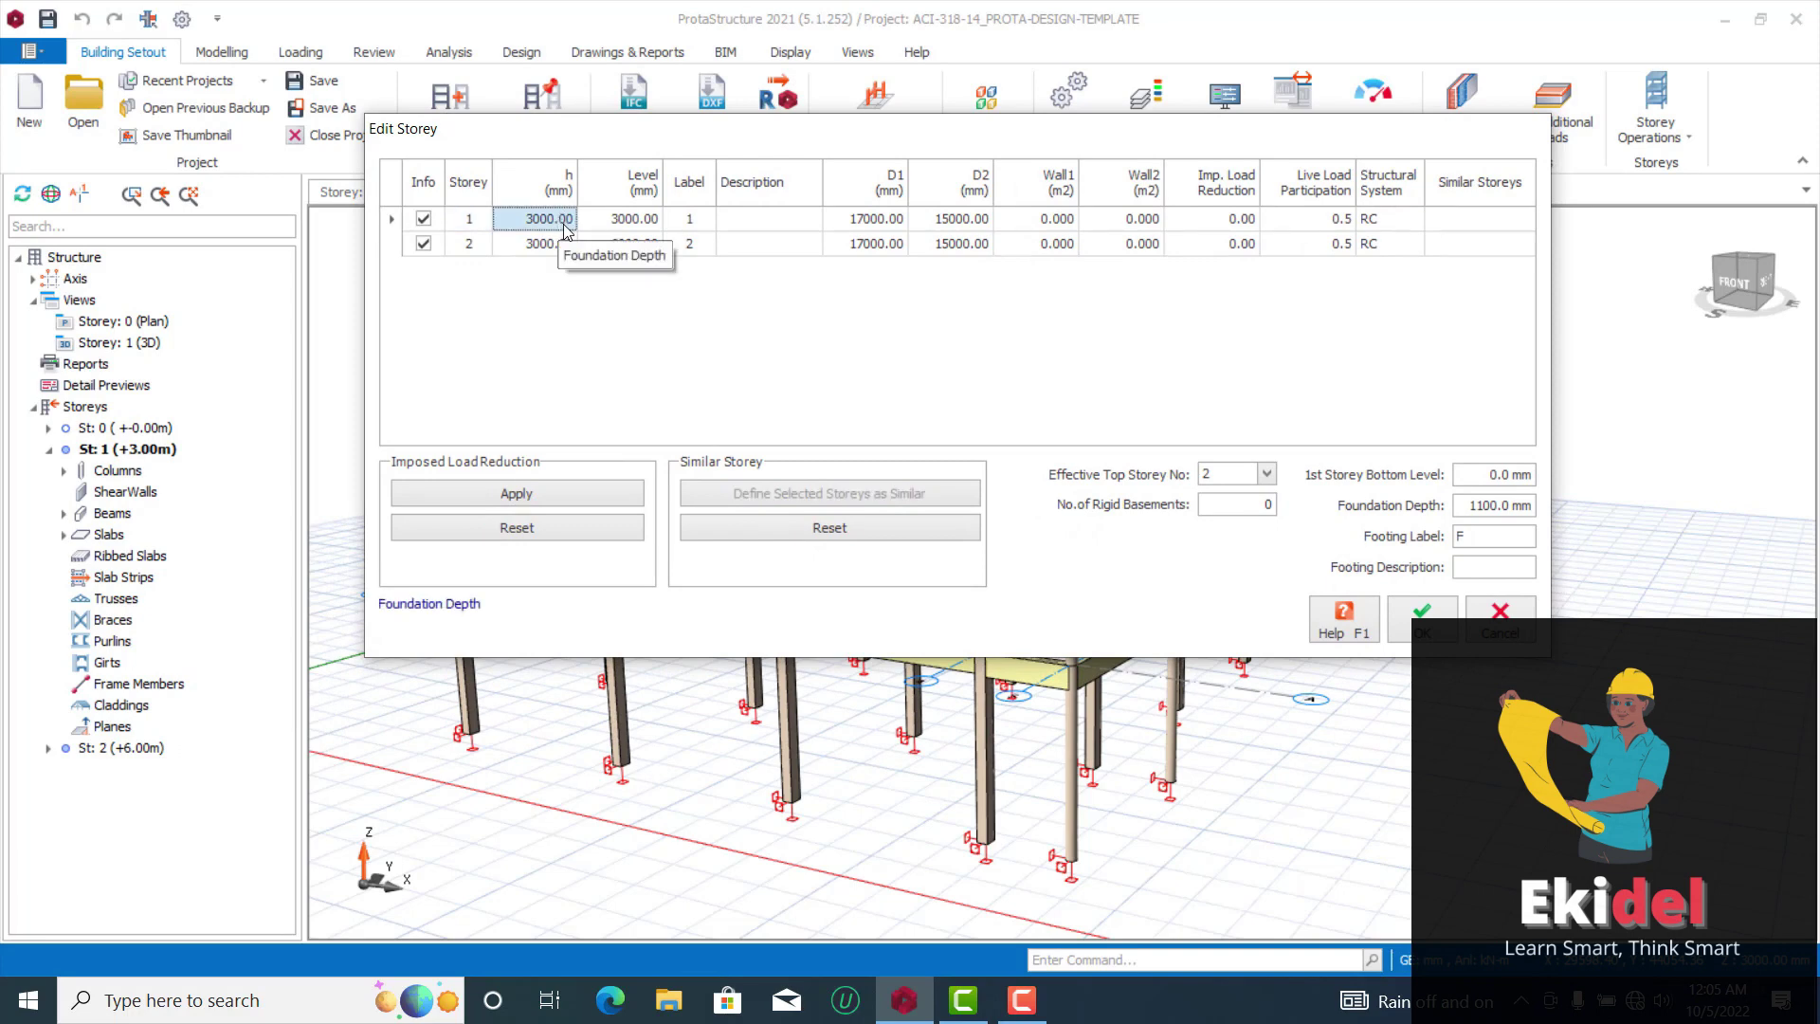
pyautogui.moveTo(679, 141); pyautogui.dragTo(967, 226)
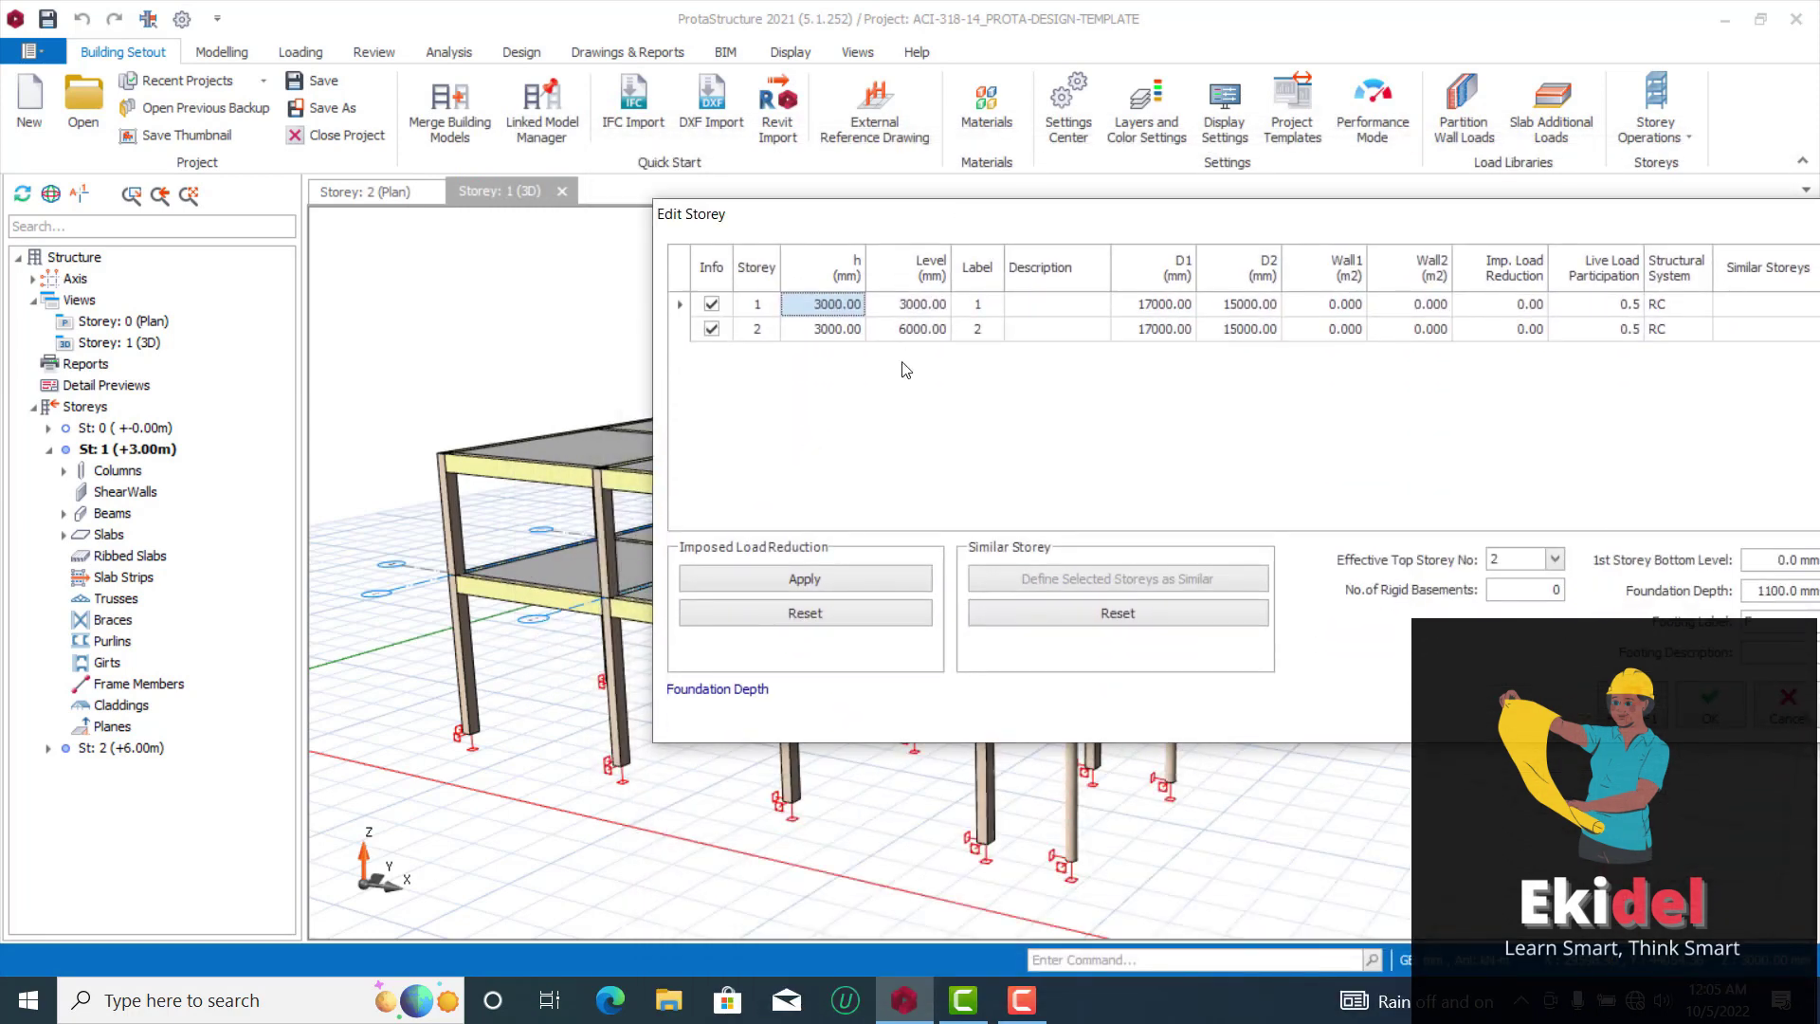
pyautogui.write('315')
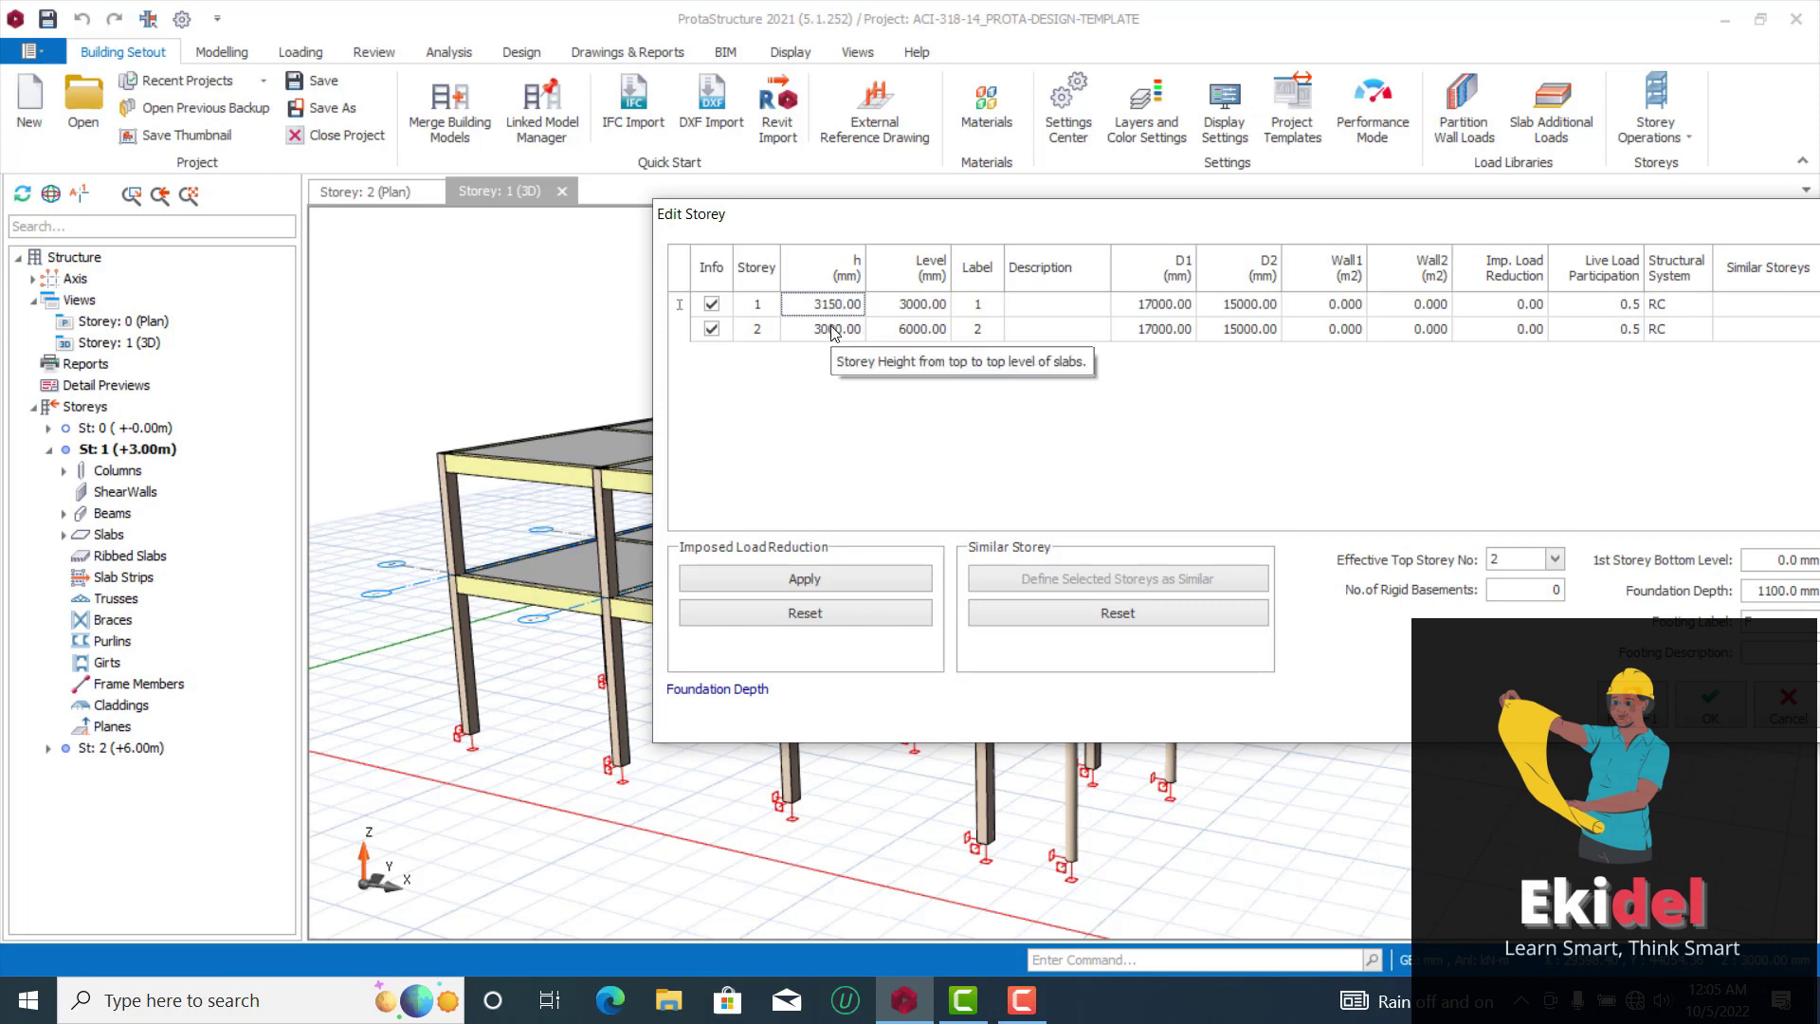
pyautogui.click(834, 334)
pyautogui.write('2')
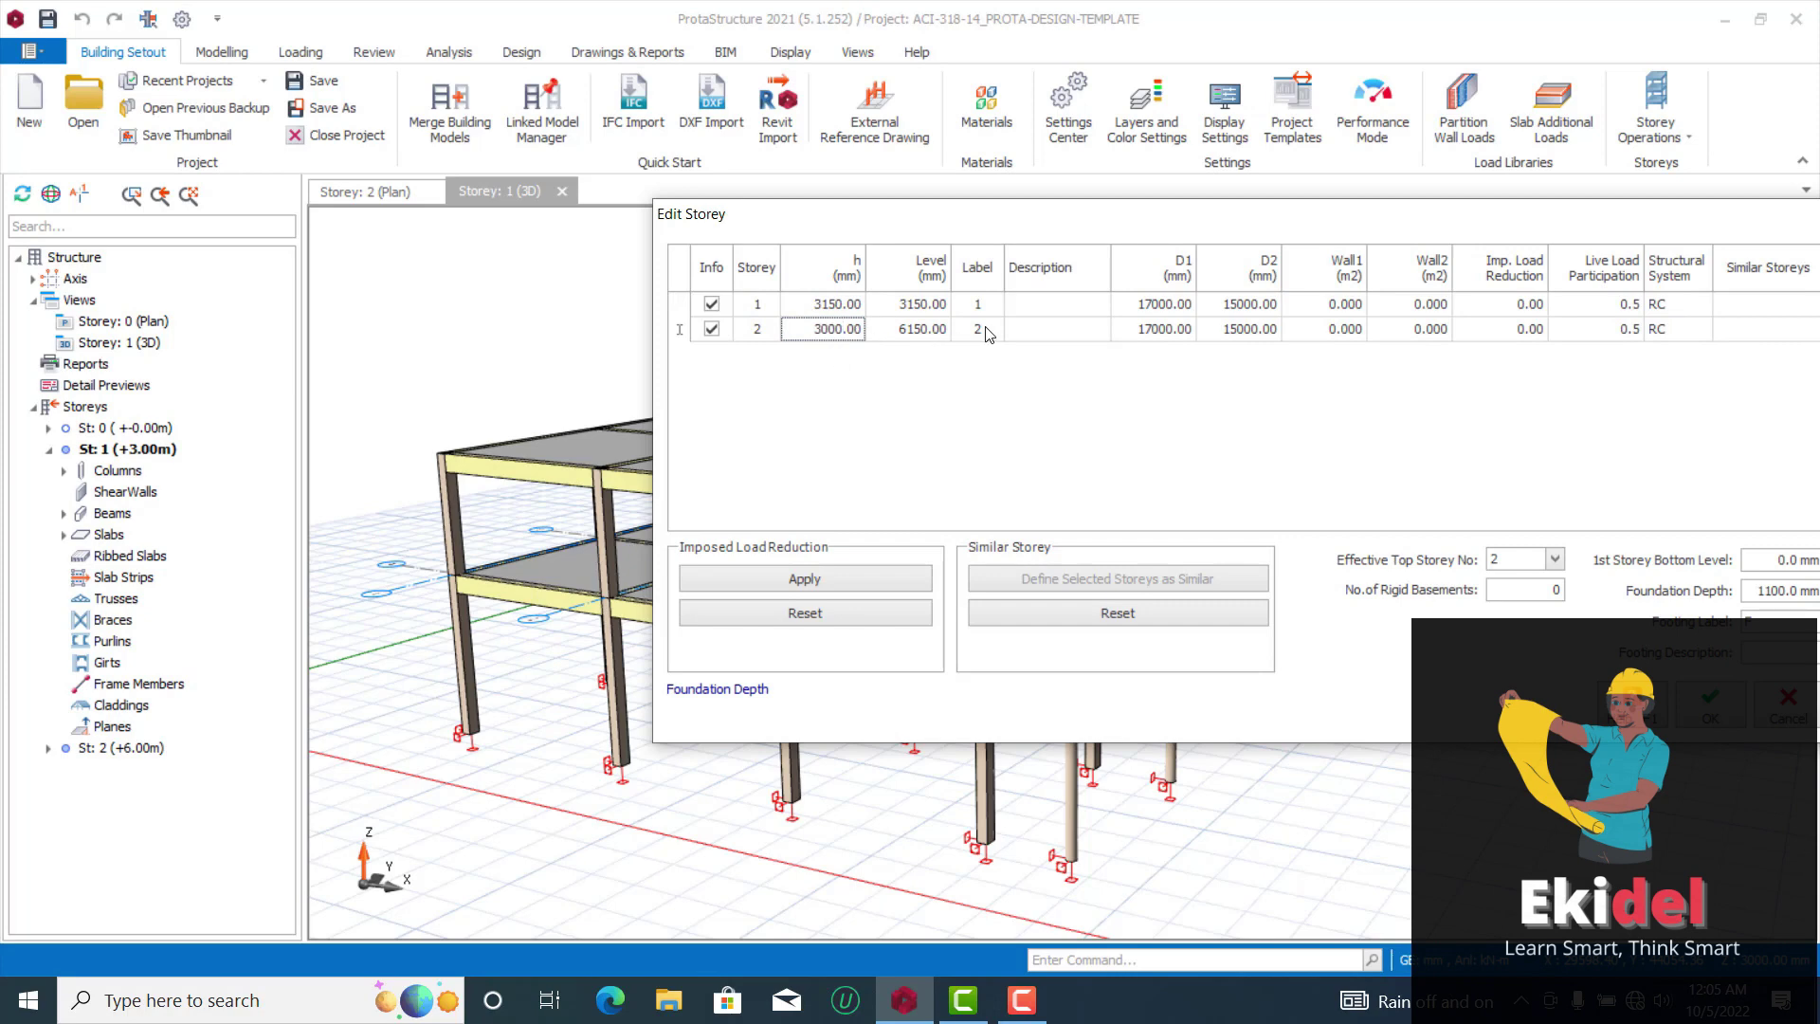
# Set the 1st storey bottom level to 450 mm and apply the storey changes
pyautogui.moveTo(1036, 223); pyautogui.dragTo(657, 194)
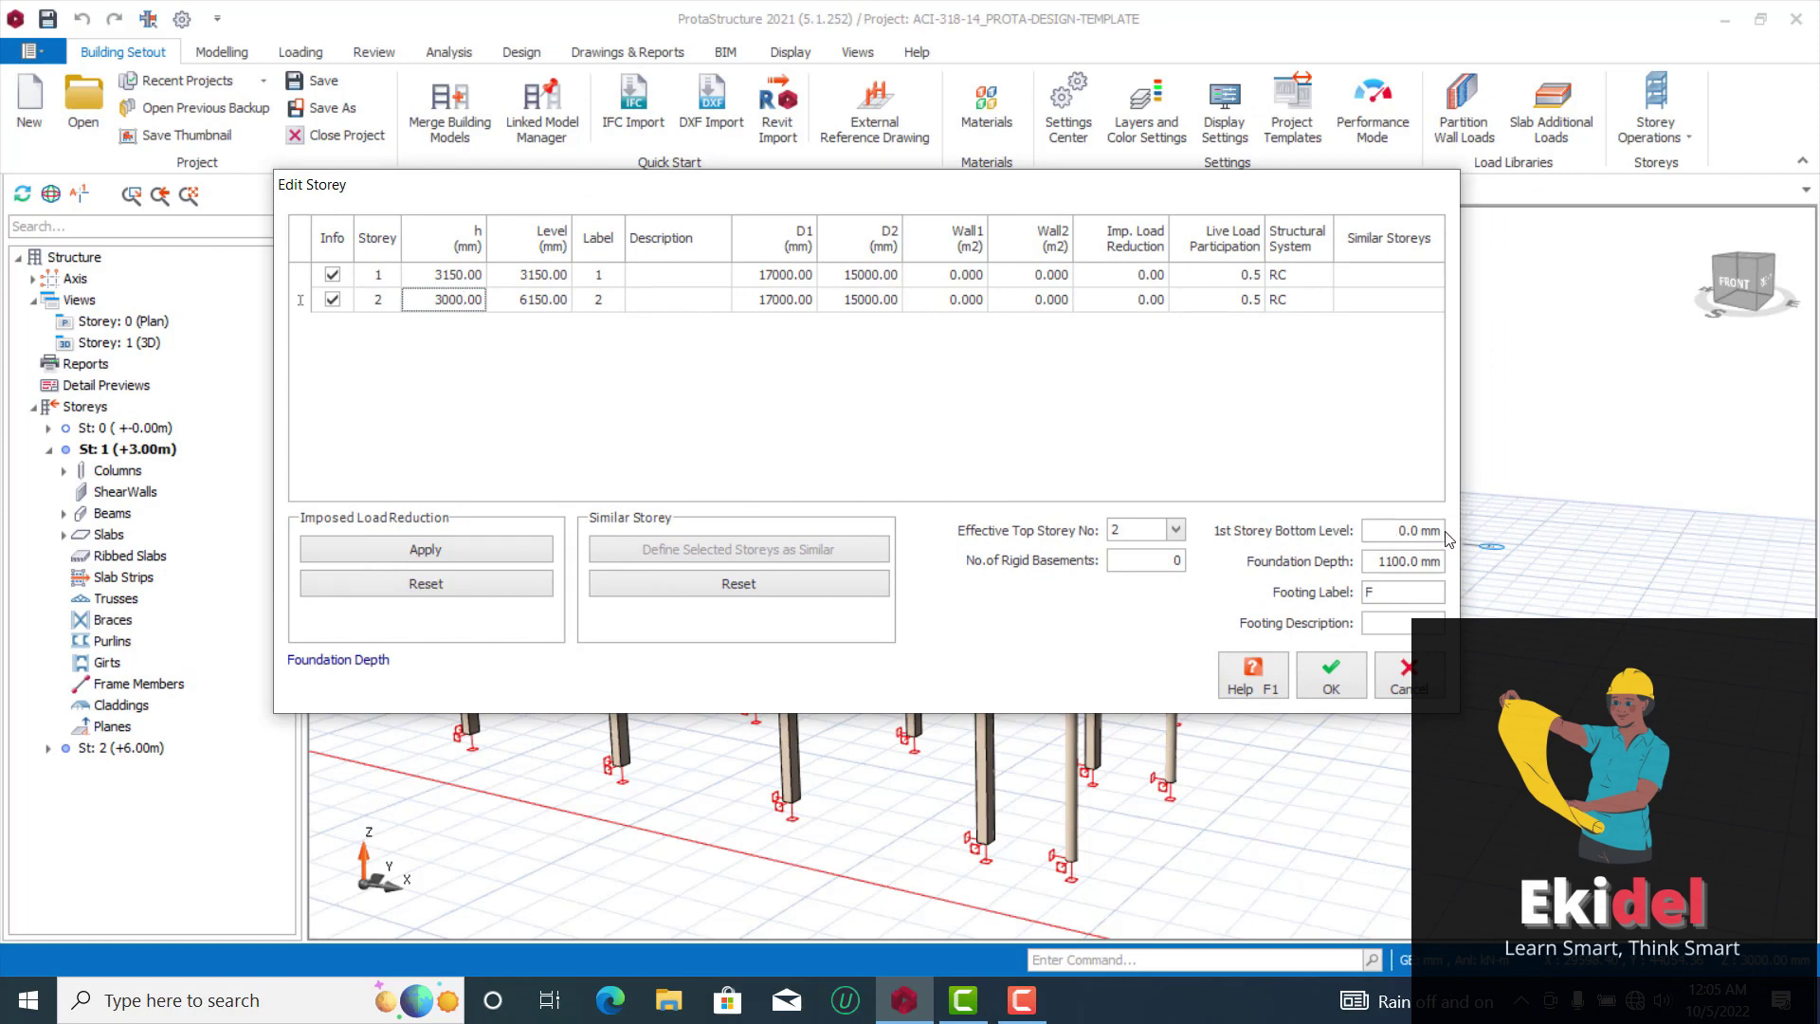
pyautogui.moveTo(1395, 532); pyautogui.dragTo(1449, 539)
pyautogui.write('45')
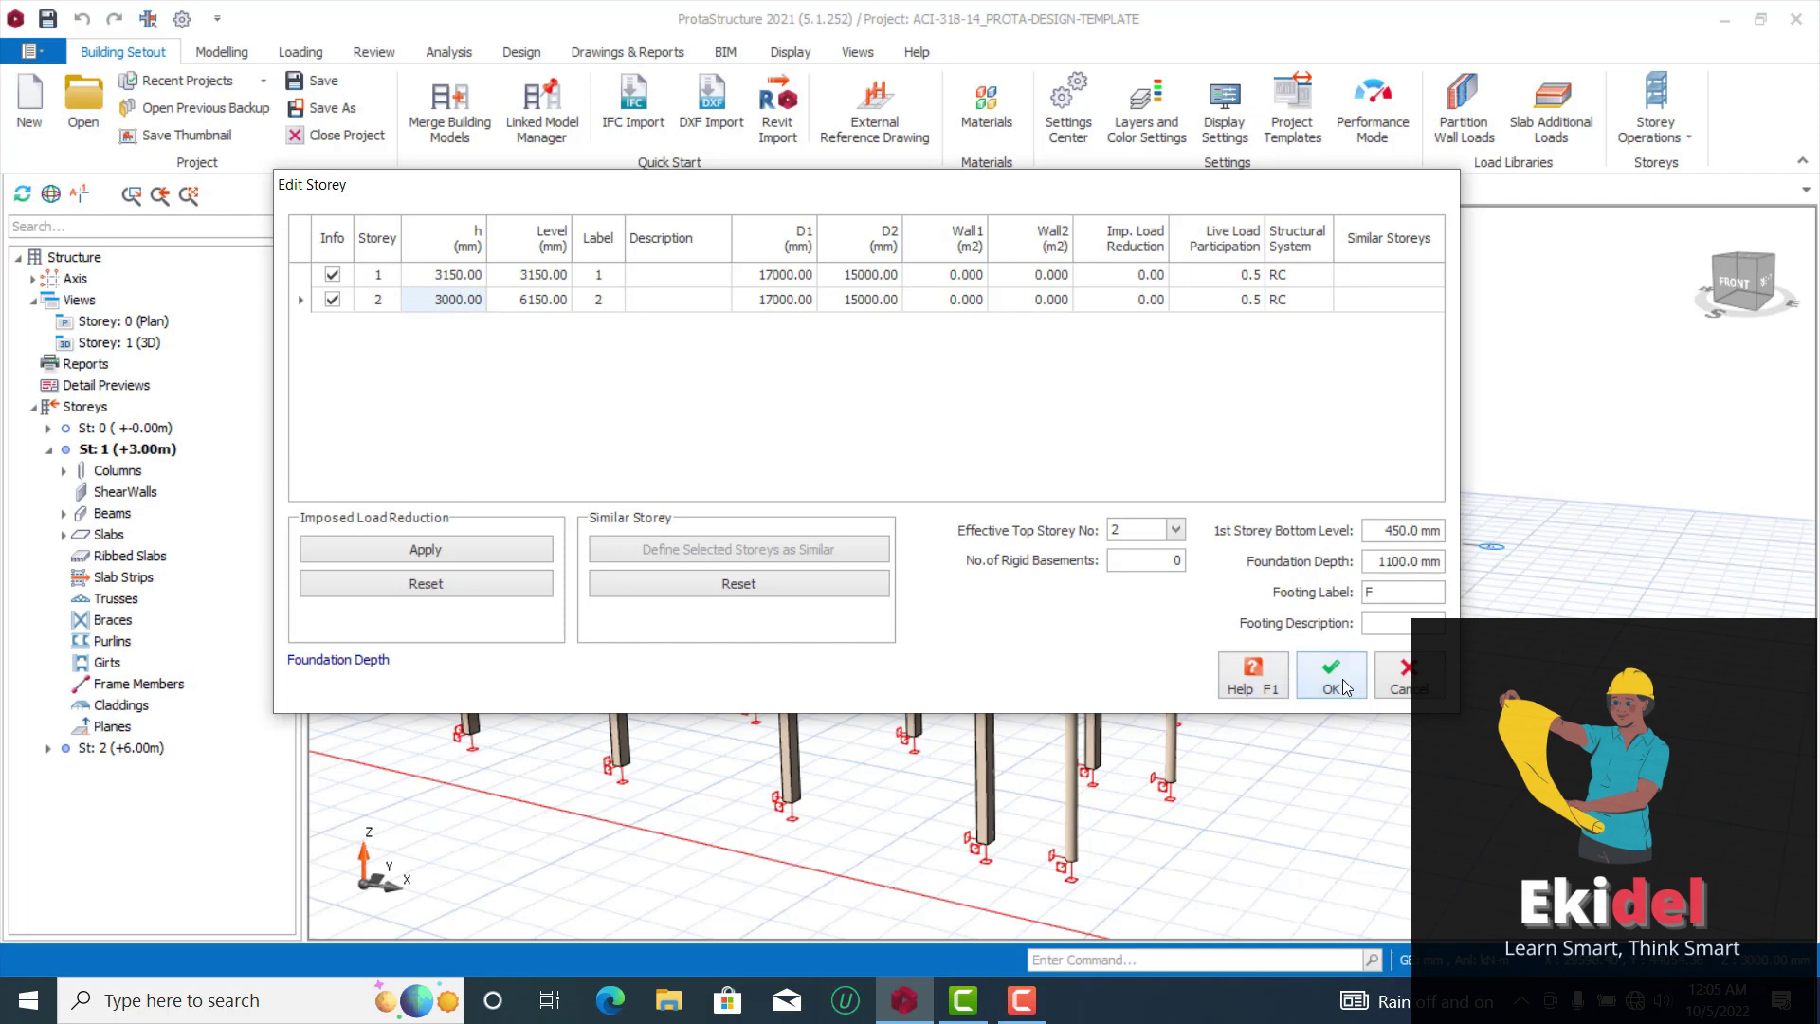
pyautogui.moveTo(869, 188); pyautogui.dragTo(1376, 260)
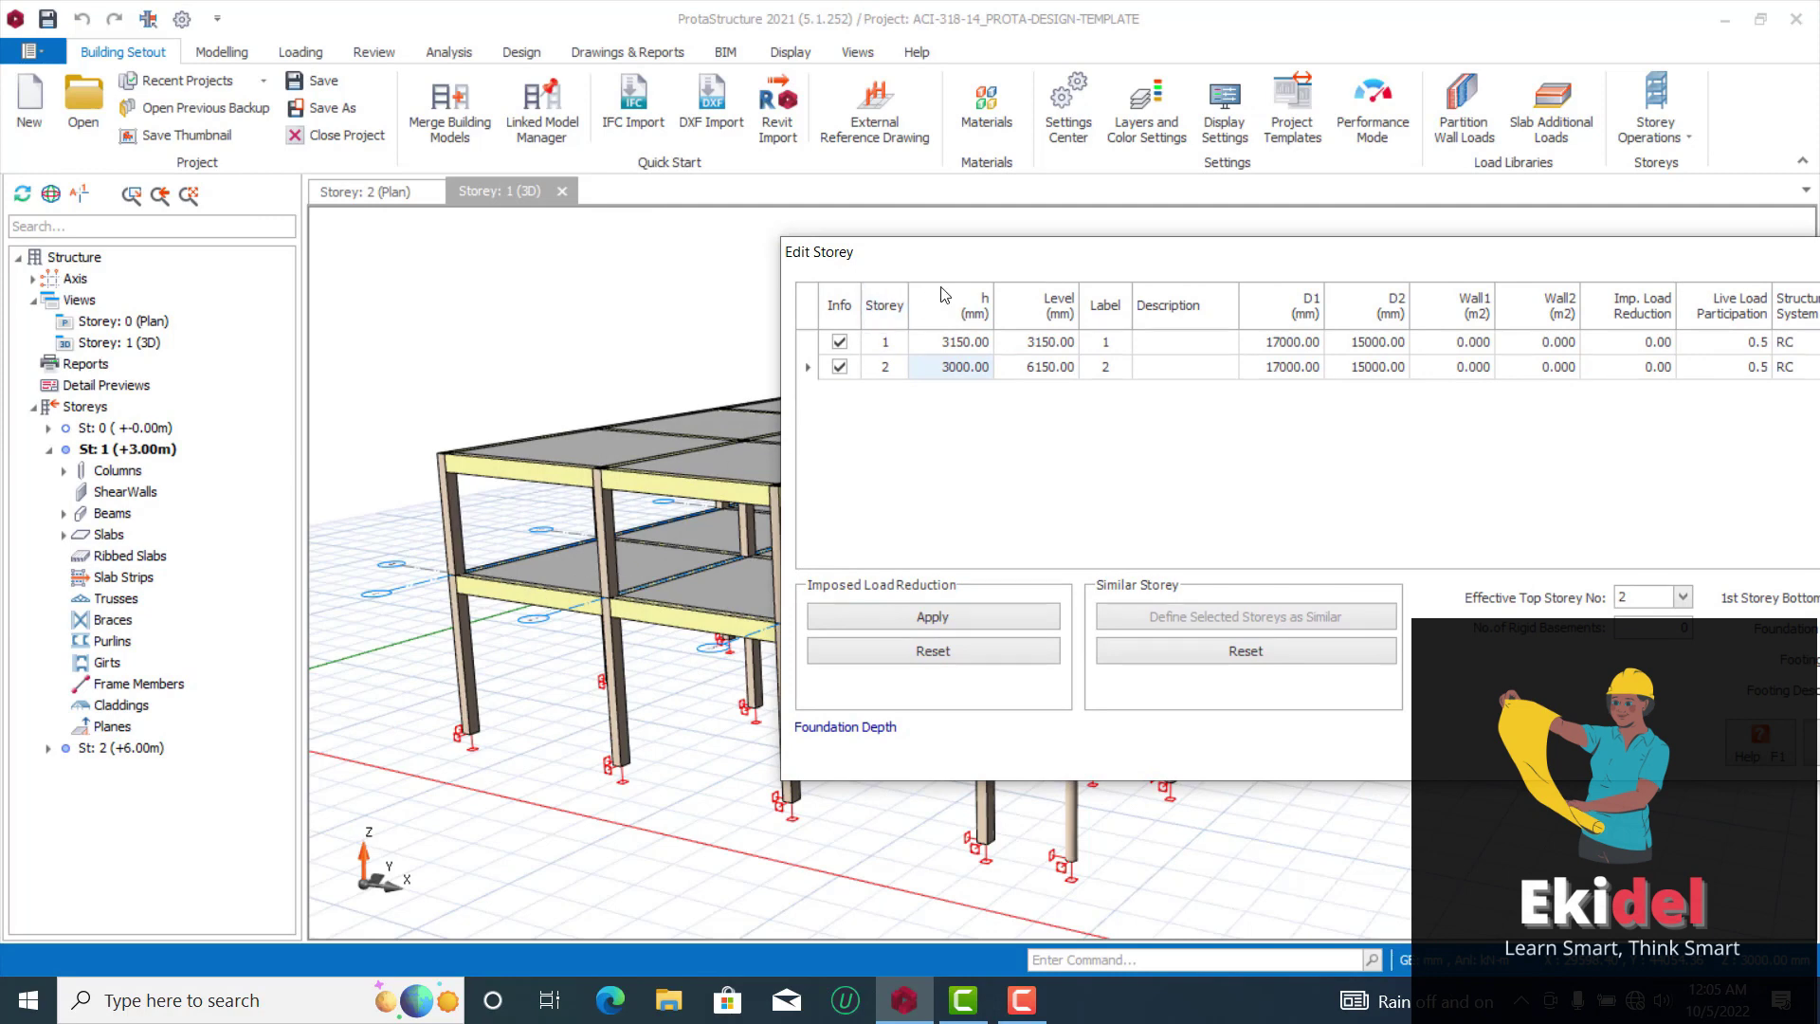
pyautogui.moveTo(956, 273); pyautogui.dragTo(881, 171)
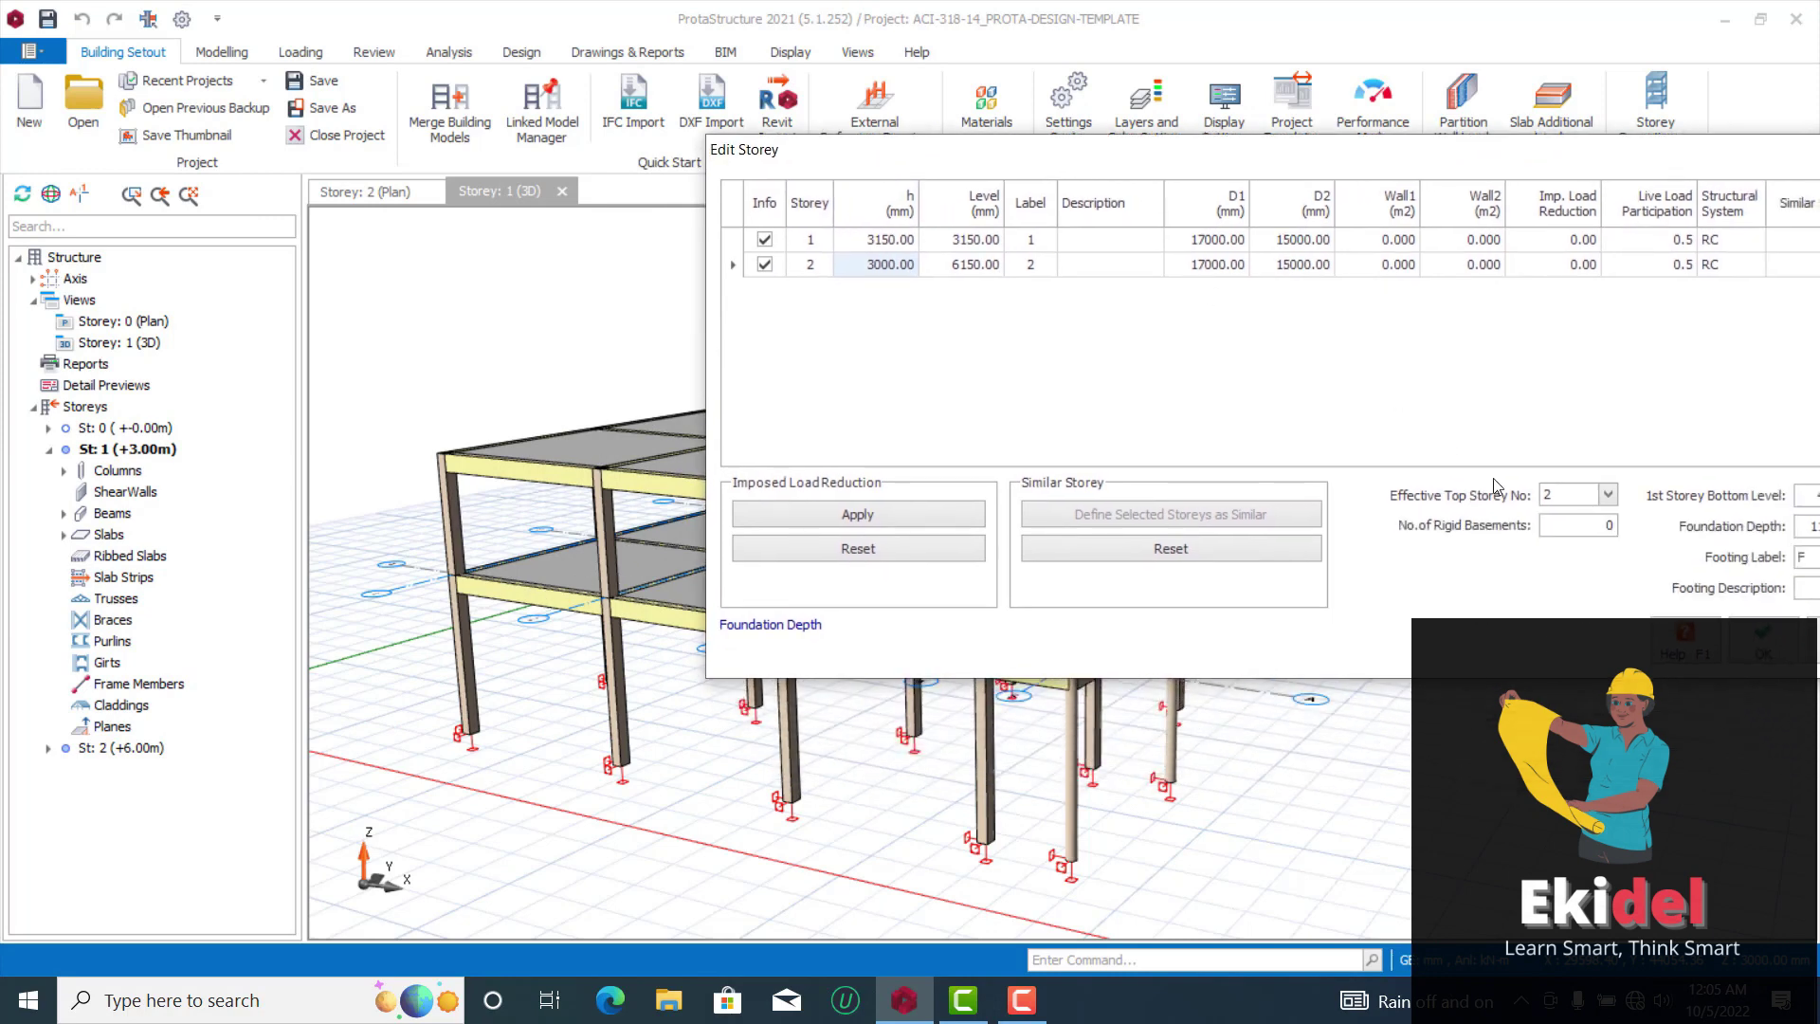
pyautogui.click(1762, 646)
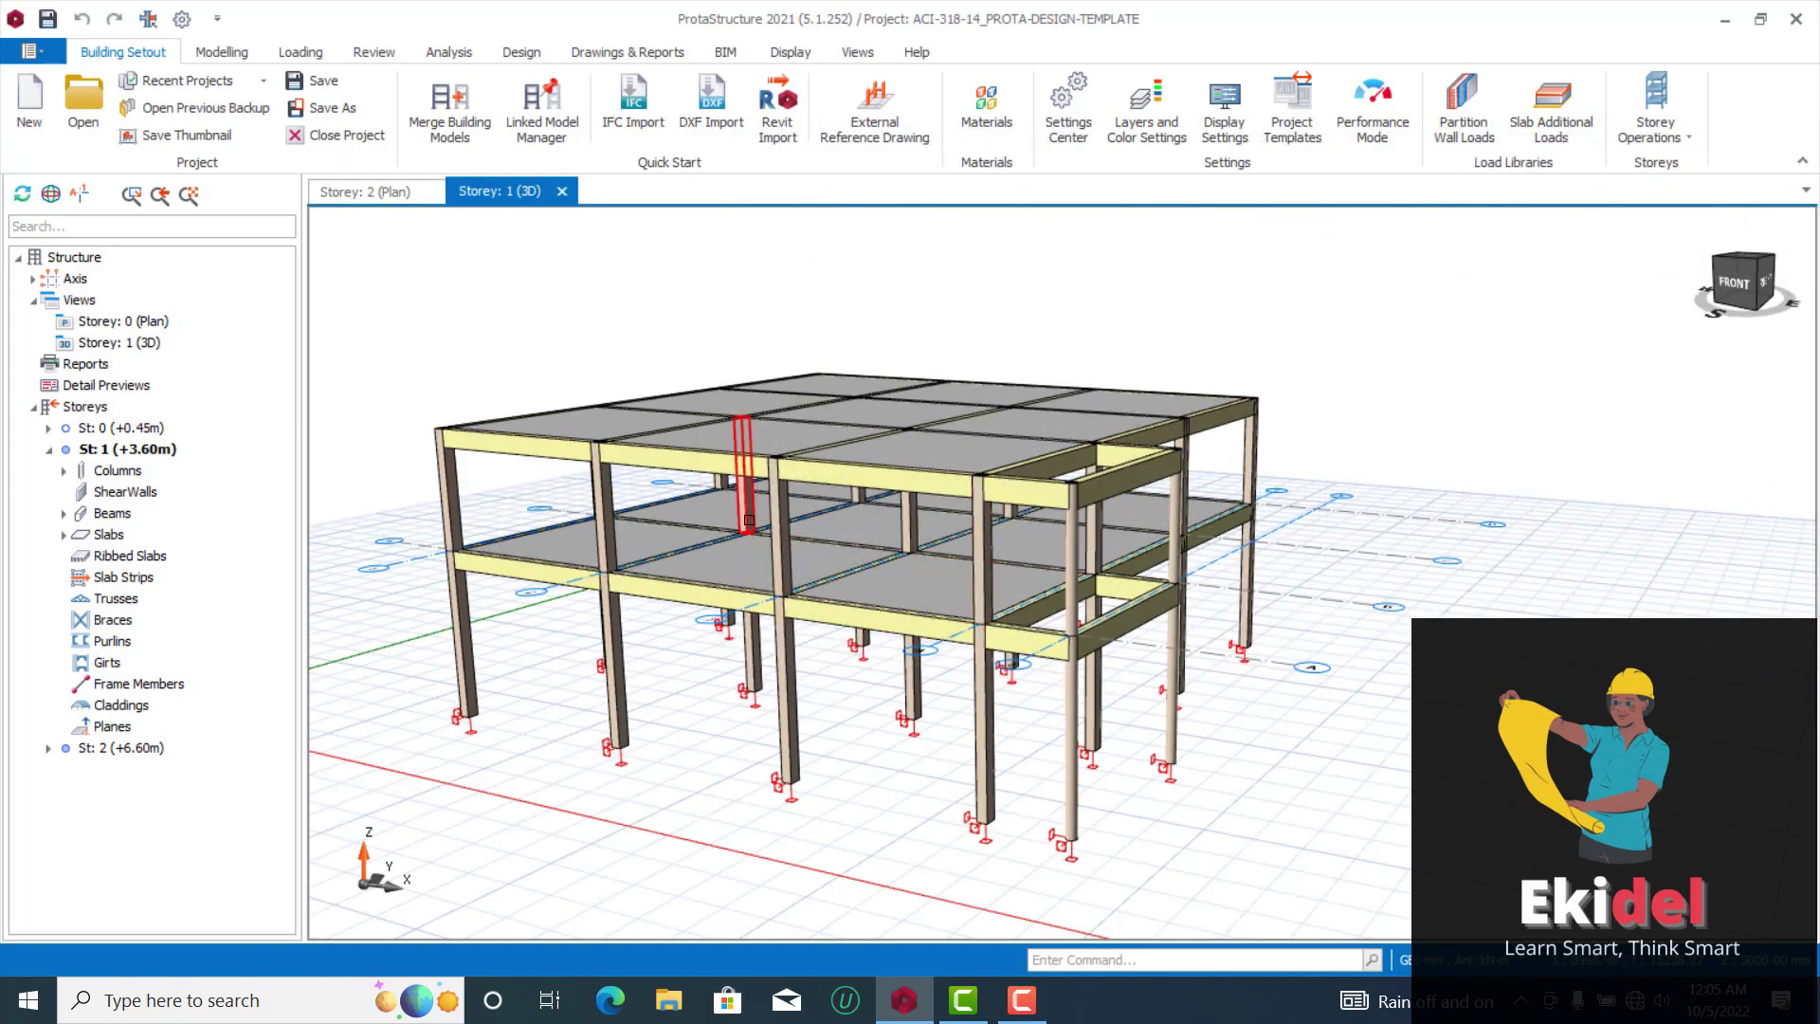
# Examine the two-storey building in 3D from several sides, checking the storey levels, slabs and the extension at axis 5
pyautogui.scroll(-3, 934, 536)
pyautogui.moveTo(943, 575)
pyautogui.mouseDown(button='middle')
pyautogui.moveTo(787, 707)
pyautogui.moveTo(895, 647)
pyautogui.moveTo(1077, 658)
pyautogui.moveTo(889, 678)
pyautogui.mouseUp(button='middle')
pyautogui.scroll(3, 1078, 657)
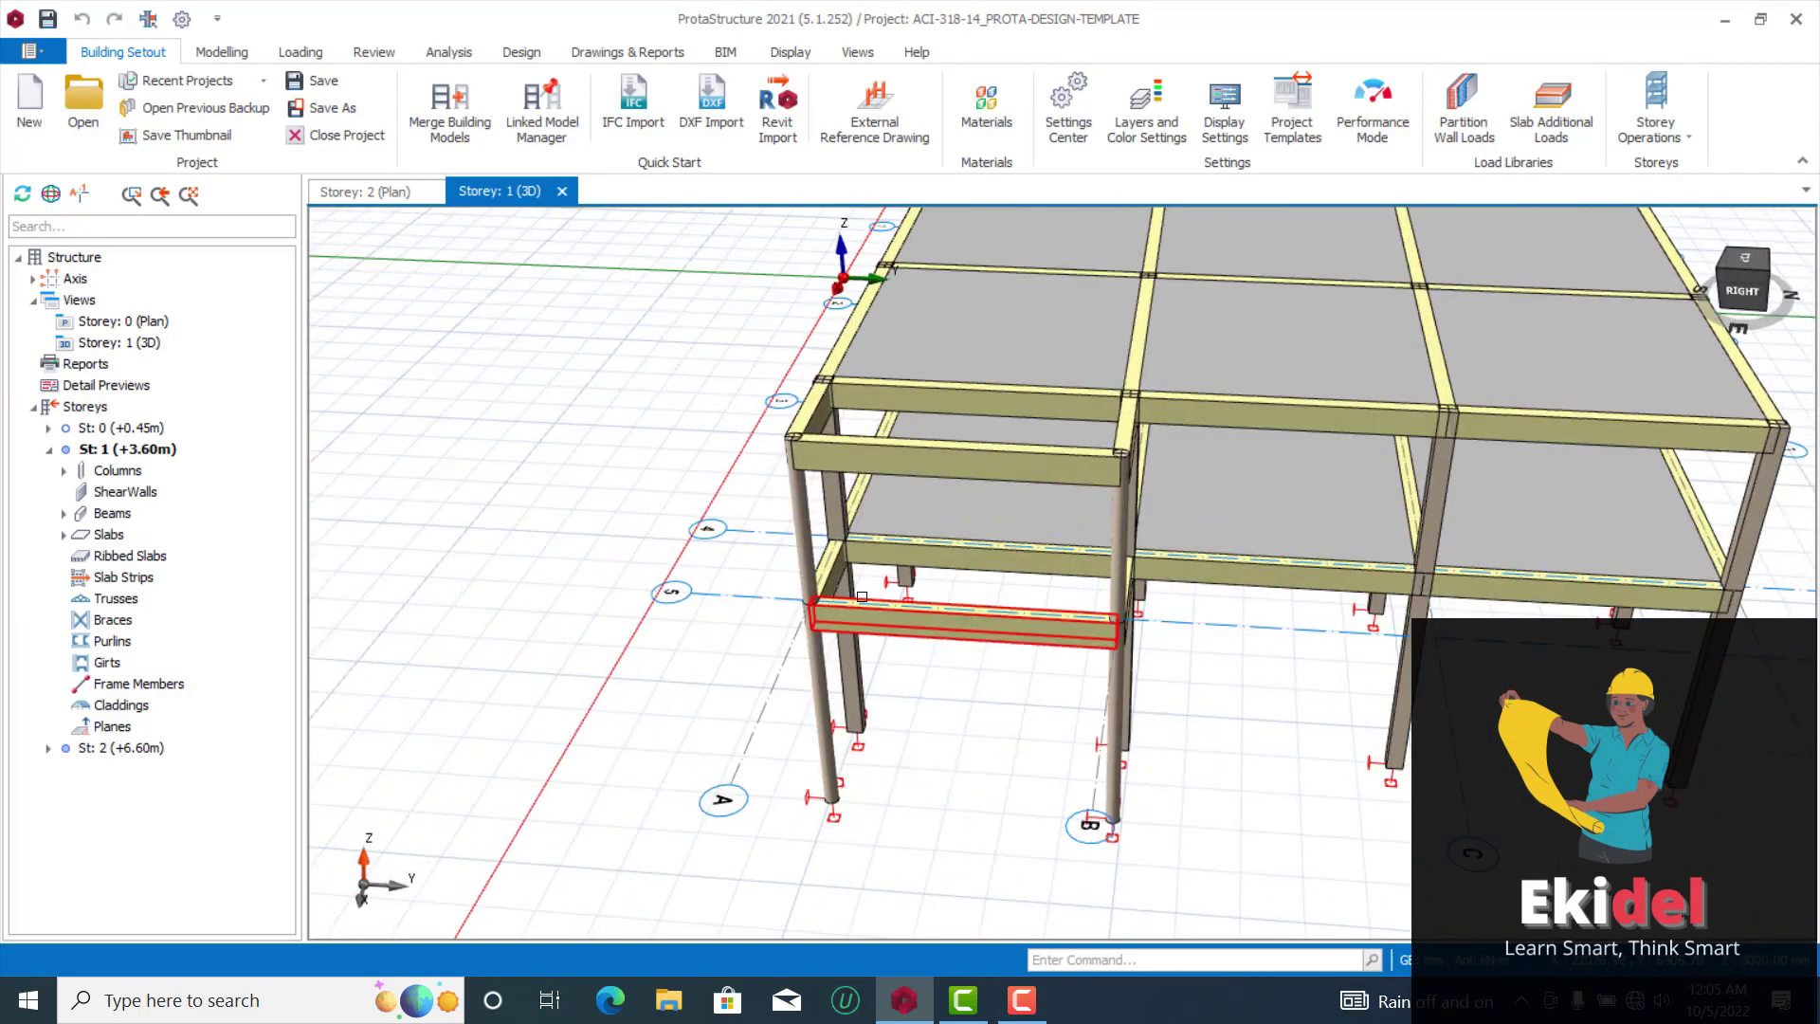
pyautogui.moveTo(921, 591); pyautogui.dragTo(1077, 589, button='middle')
pyautogui.scroll(-3, 1077, 589)
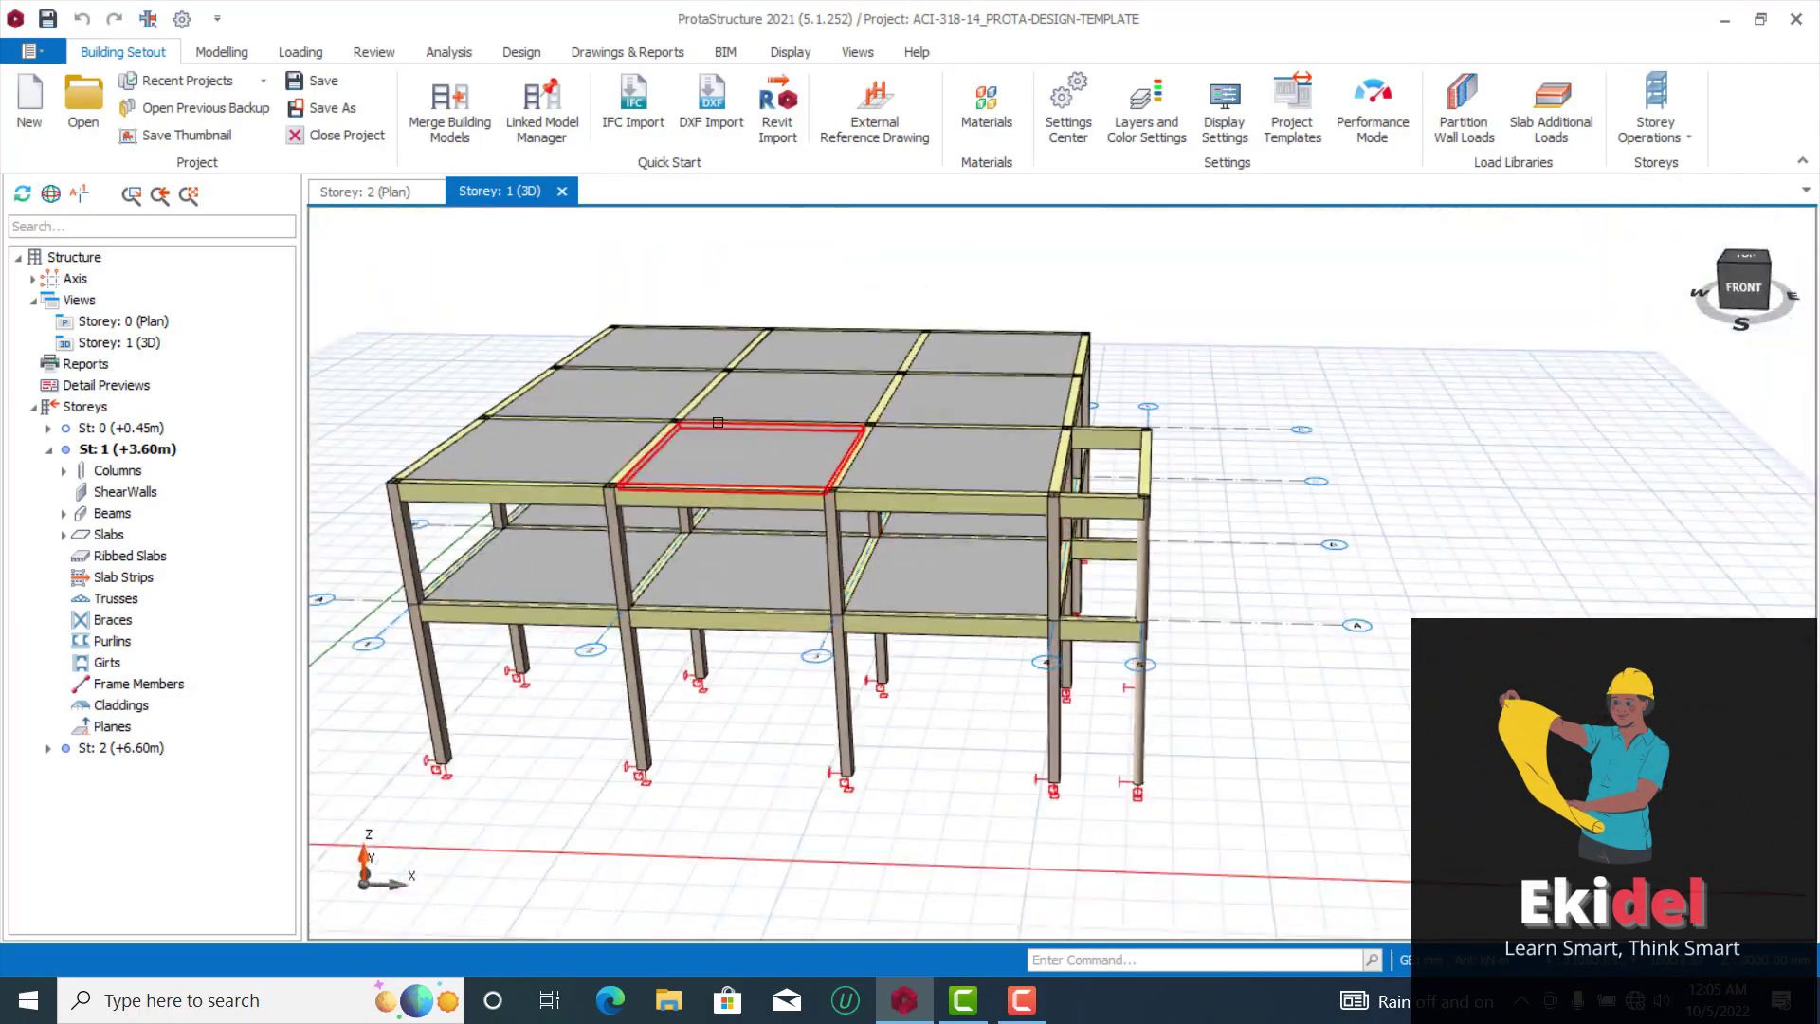
pyautogui.scroll(-3, 841, 430)
pyautogui.moveTo(842, 429)
pyautogui.mouseDown(button='middle')
pyautogui.moveTo(867, 479)
pyautogui.moveTo(825, 428)
pyautogui.moveTo(644, 455)
pyautogui.moveTo(363, 456)
pyautogui.mouseUp(button='middle')
pyautogui.scroll(-2, 813, 576)
pyautogui.moveTo(816, 576); pyautogui.dragTo(742, 557, button='middle')
pyautogui.scroll(2, 905, 591)
pyautogui.moveTo(858, 554); pyautogui.dragTo(654, 558, button='middle')
pyautogui.moveTo(1019, 453); pyautogui.dragTo(889, 566, button='middle')
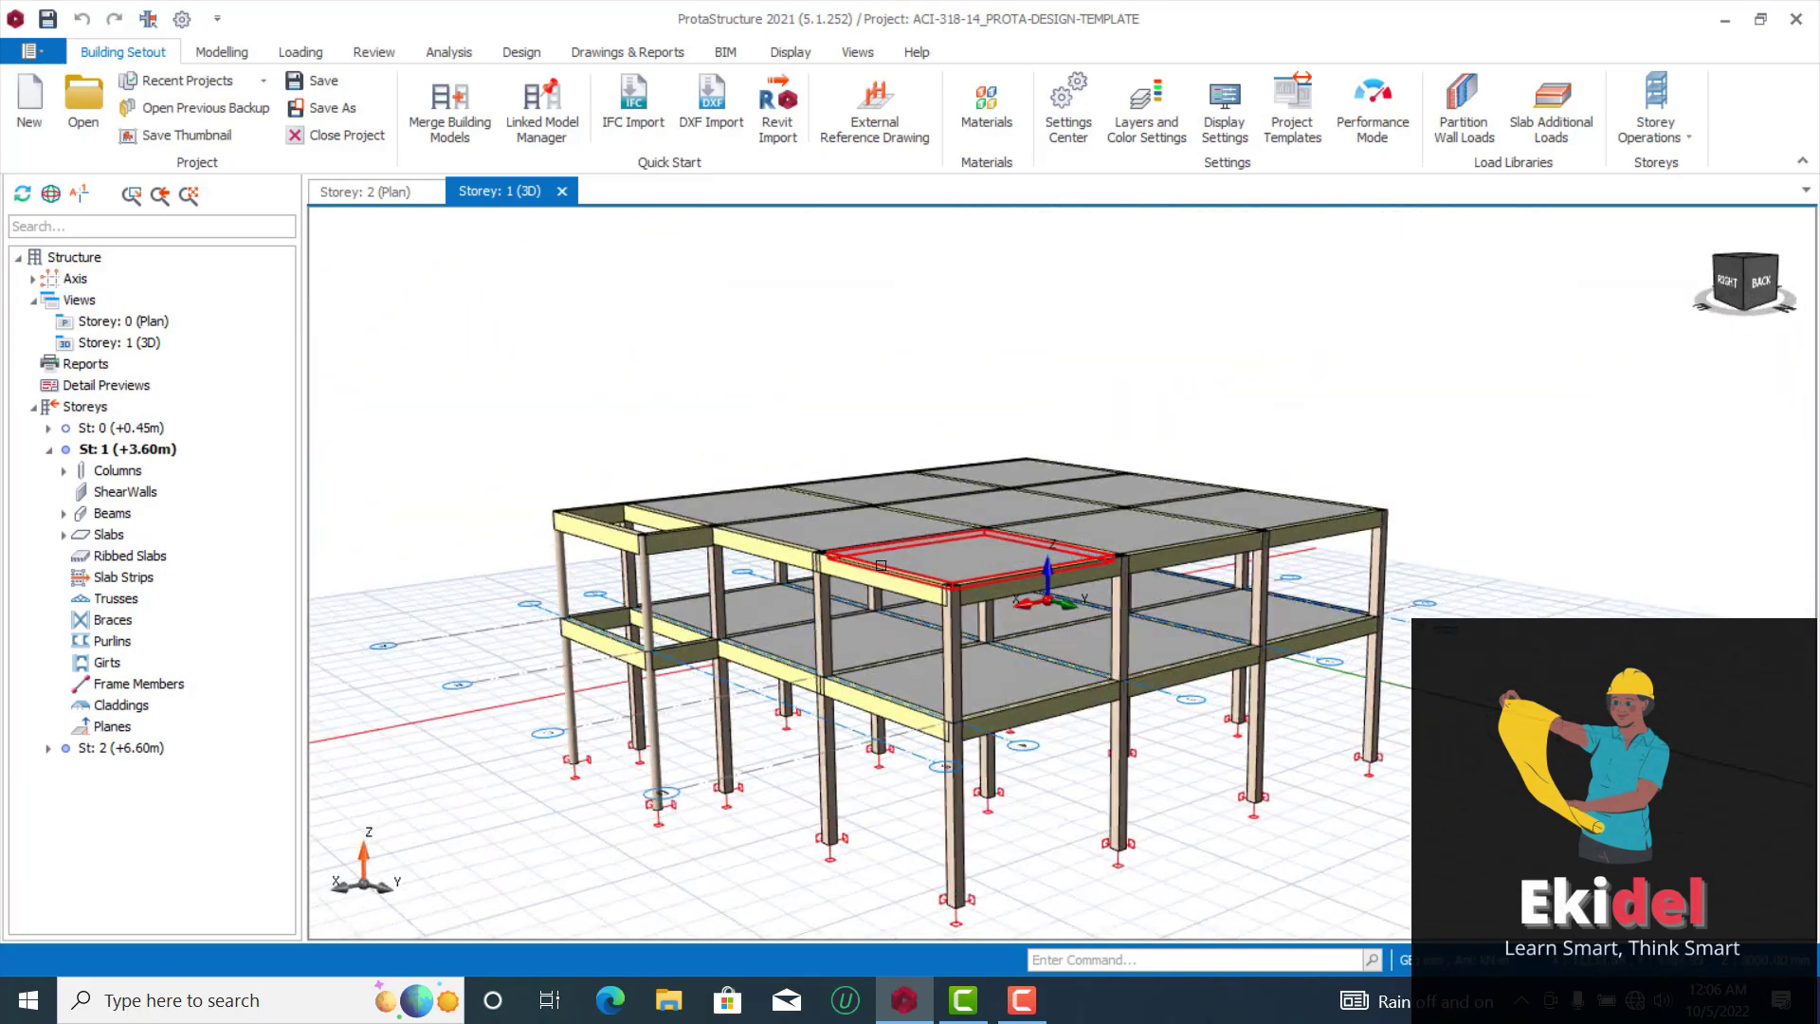
pyautogui.scroll(3, 688, 539)
pyautogui.scroll(-3, 844, 528)
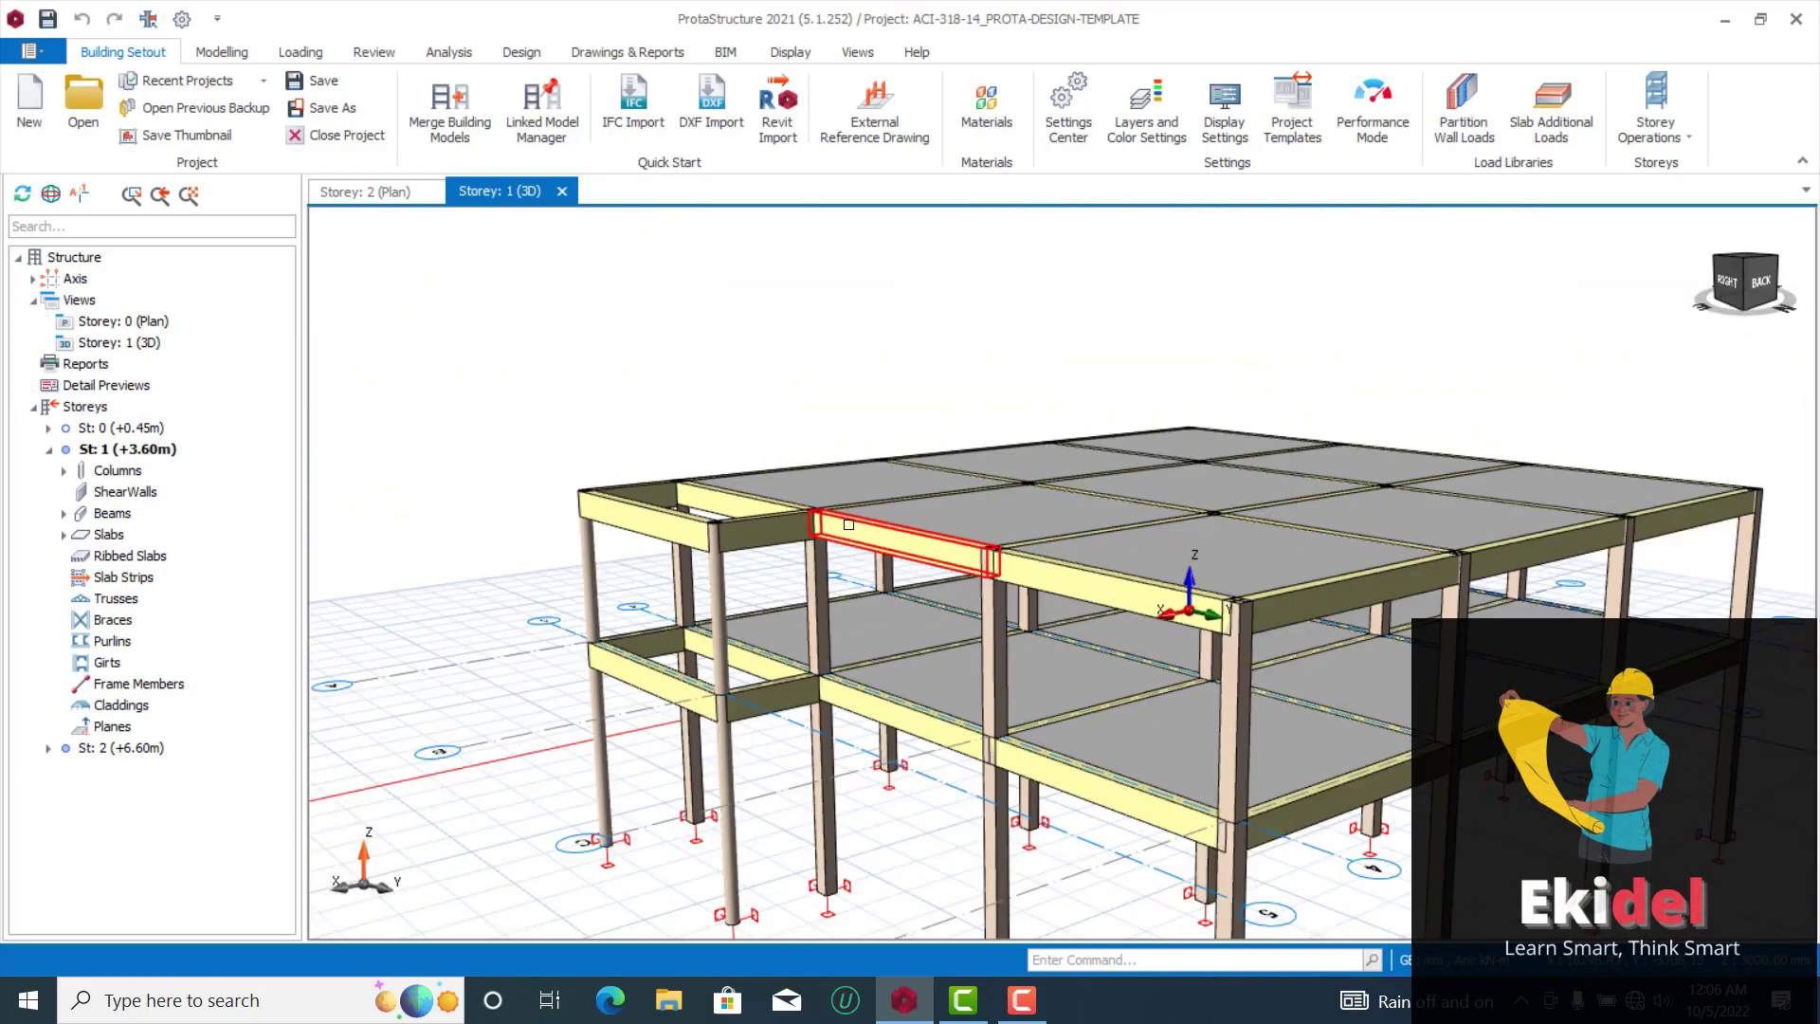
pyautogui.moveTo(928, 589); pyautogui.dragTo(704, 424, button='middle')
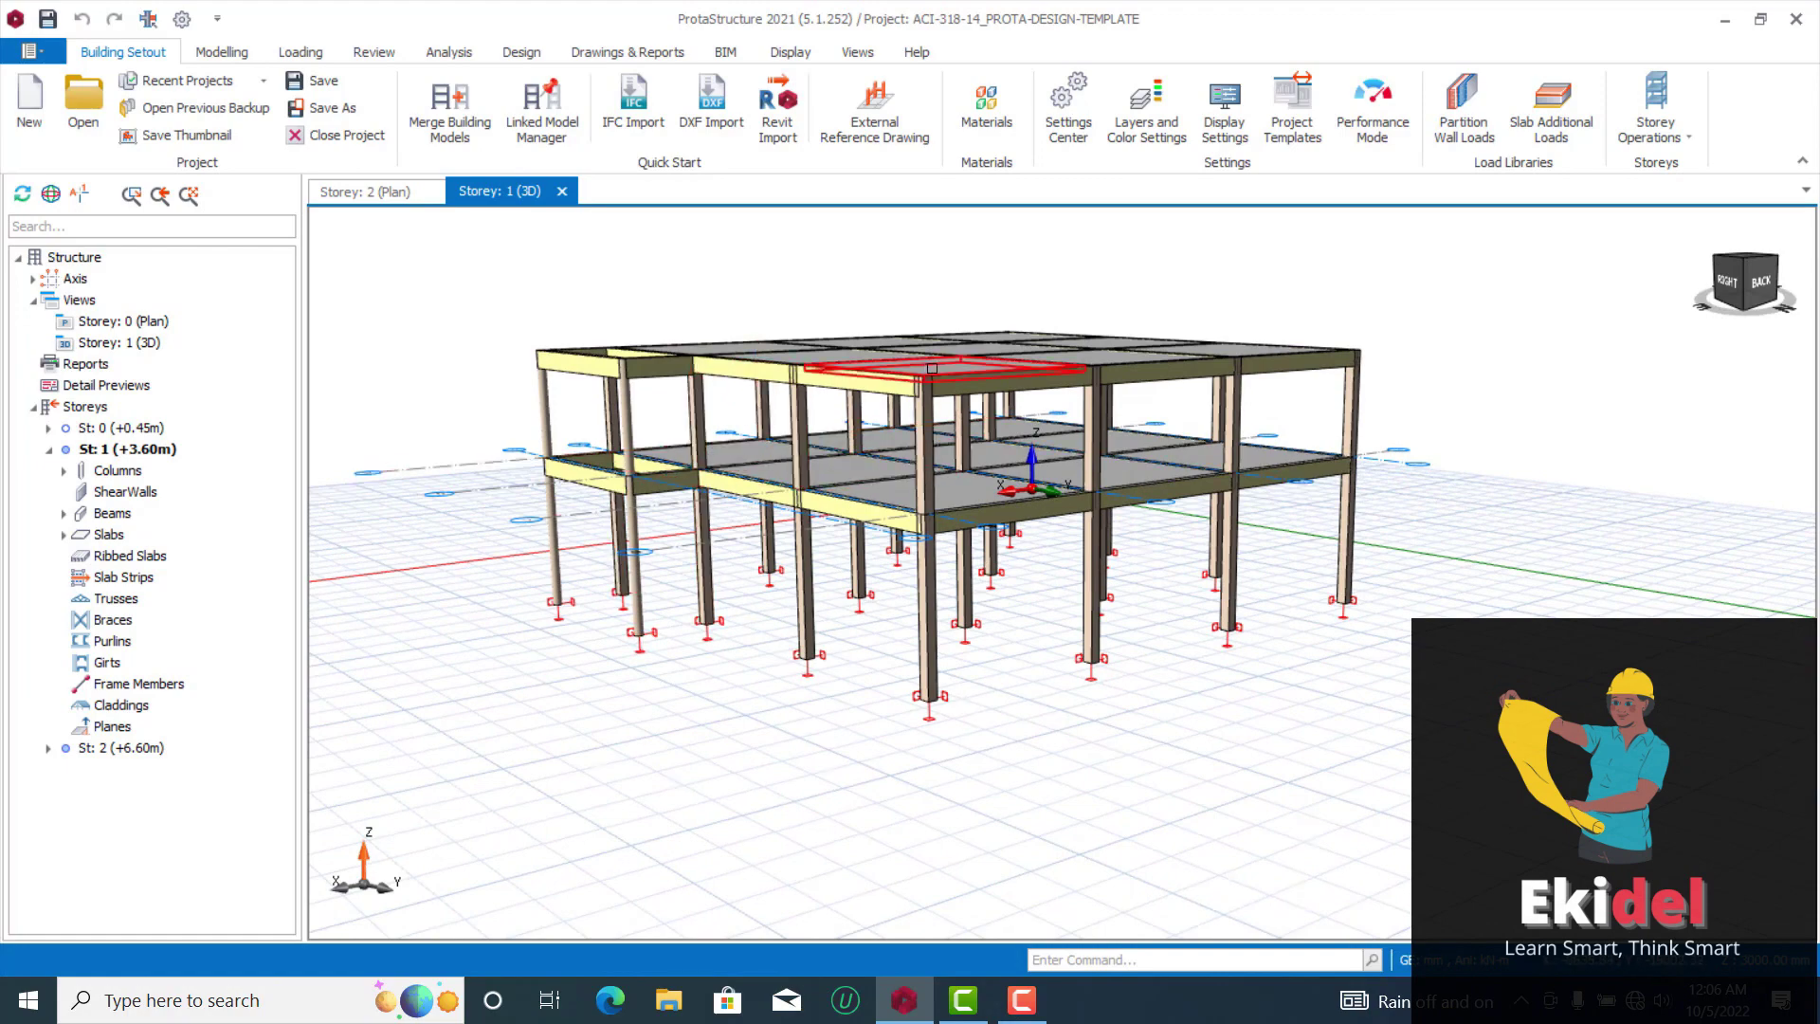
pyautogui.keyDown('shift'); pyautogui.moveTo(932, 368); pyautogui.dragTo(907, 466, button='middle'); pyautogui.keyUp('shift')
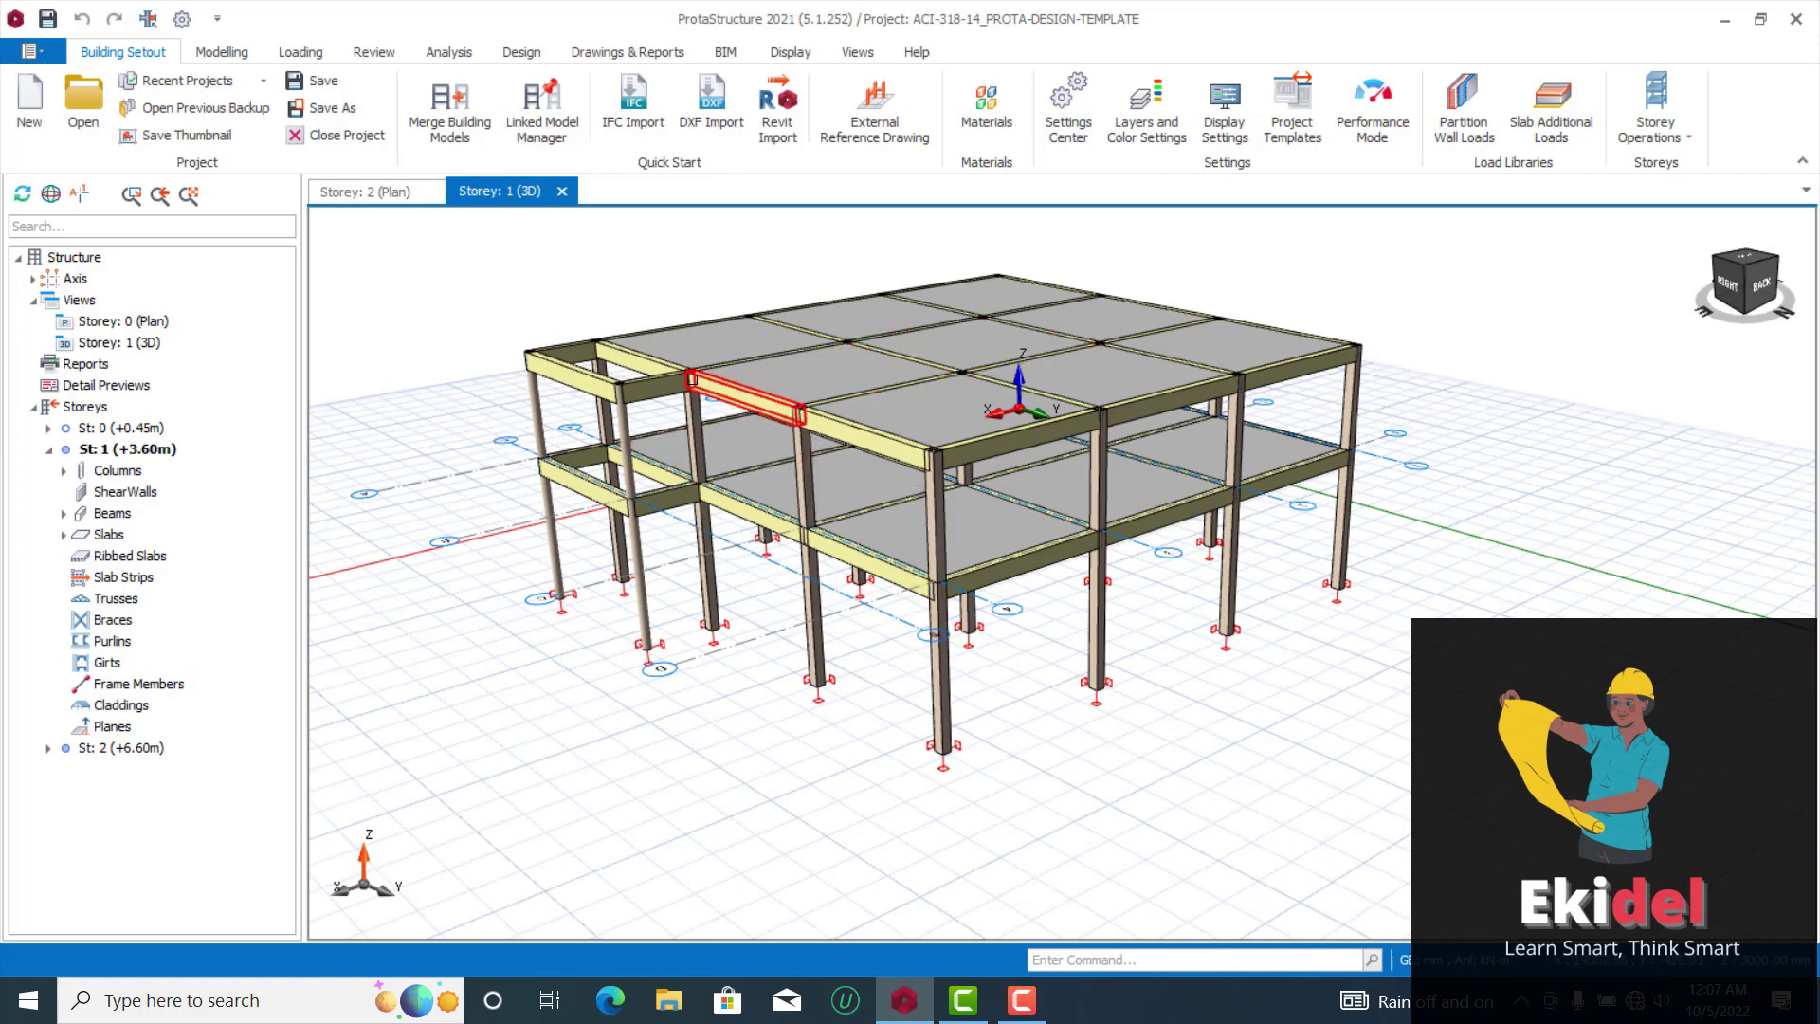
pyautogui.scroll(3, 692, 379)
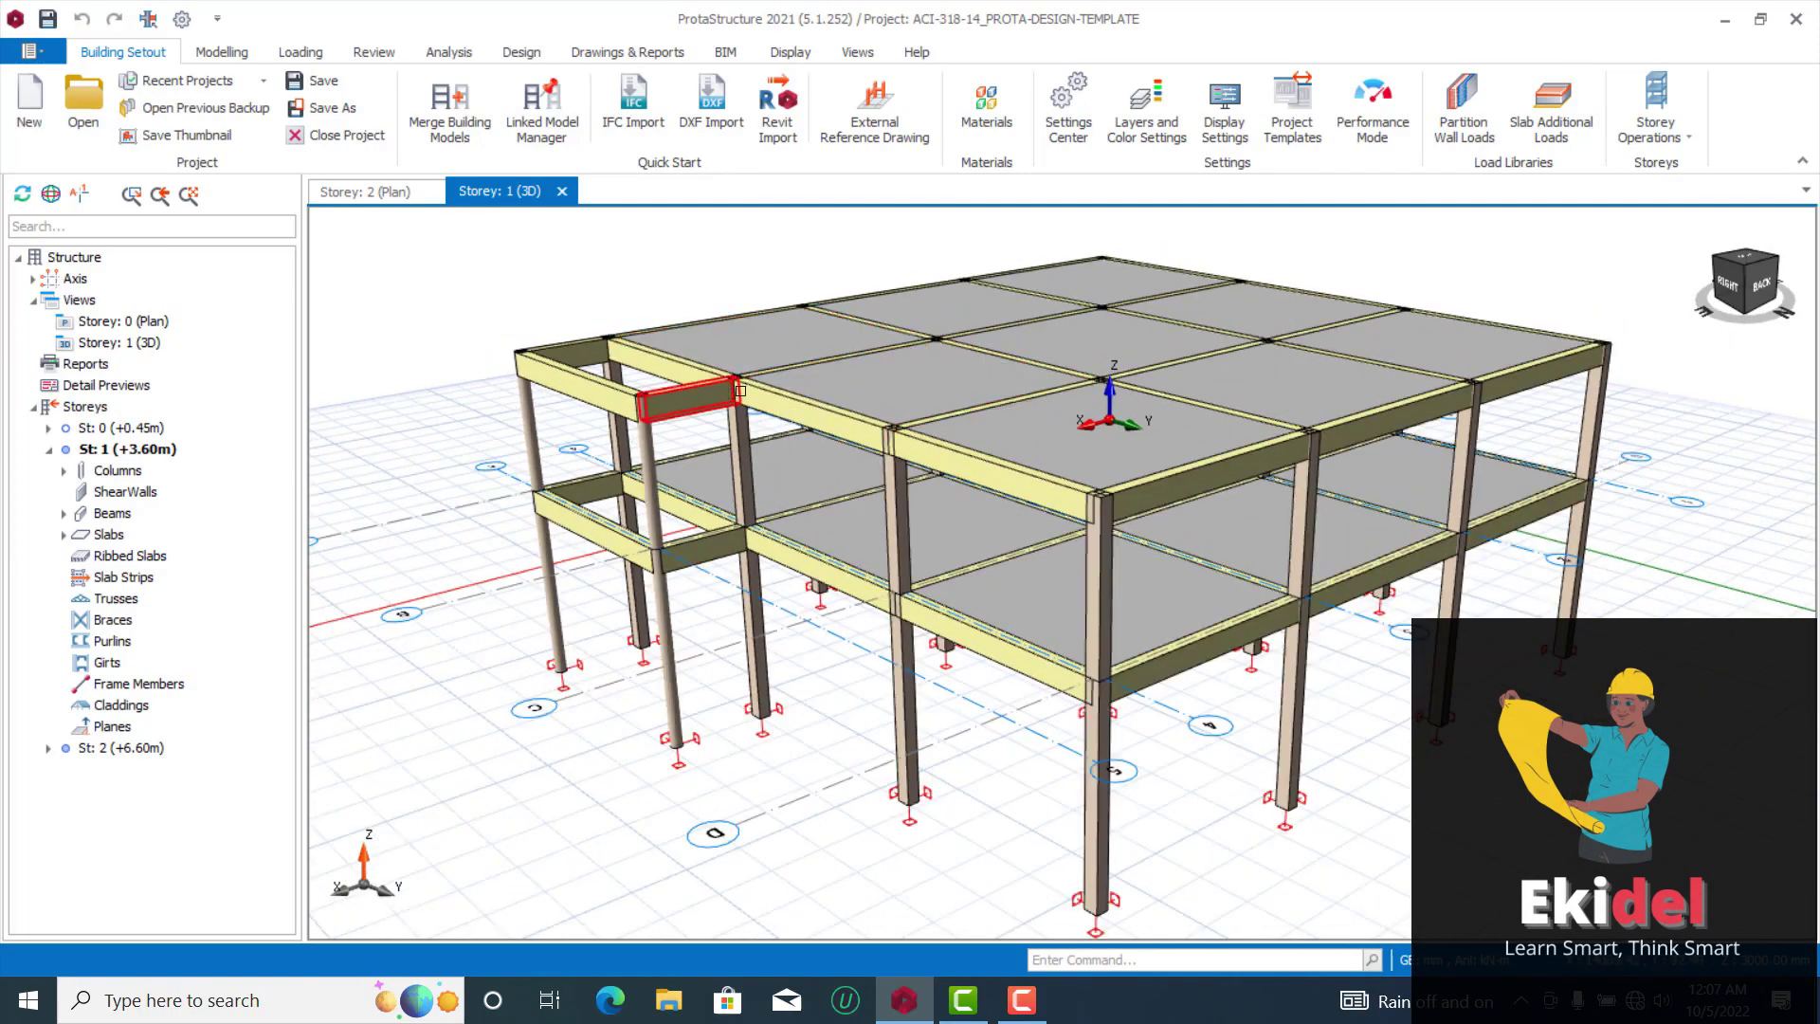
pyautogui.moveTo(740, 341)
pyautogui.keyDown('shift'); pyautogui.mouseDown(button='middle')
pyautogui.moveTo(919, 384)
pyautogui.moveTo(969, 446)
pyautogui.moveTo(985, 408)
pyautogui.mouseUp(button='middle'); pyautogui.keyUp('shift')
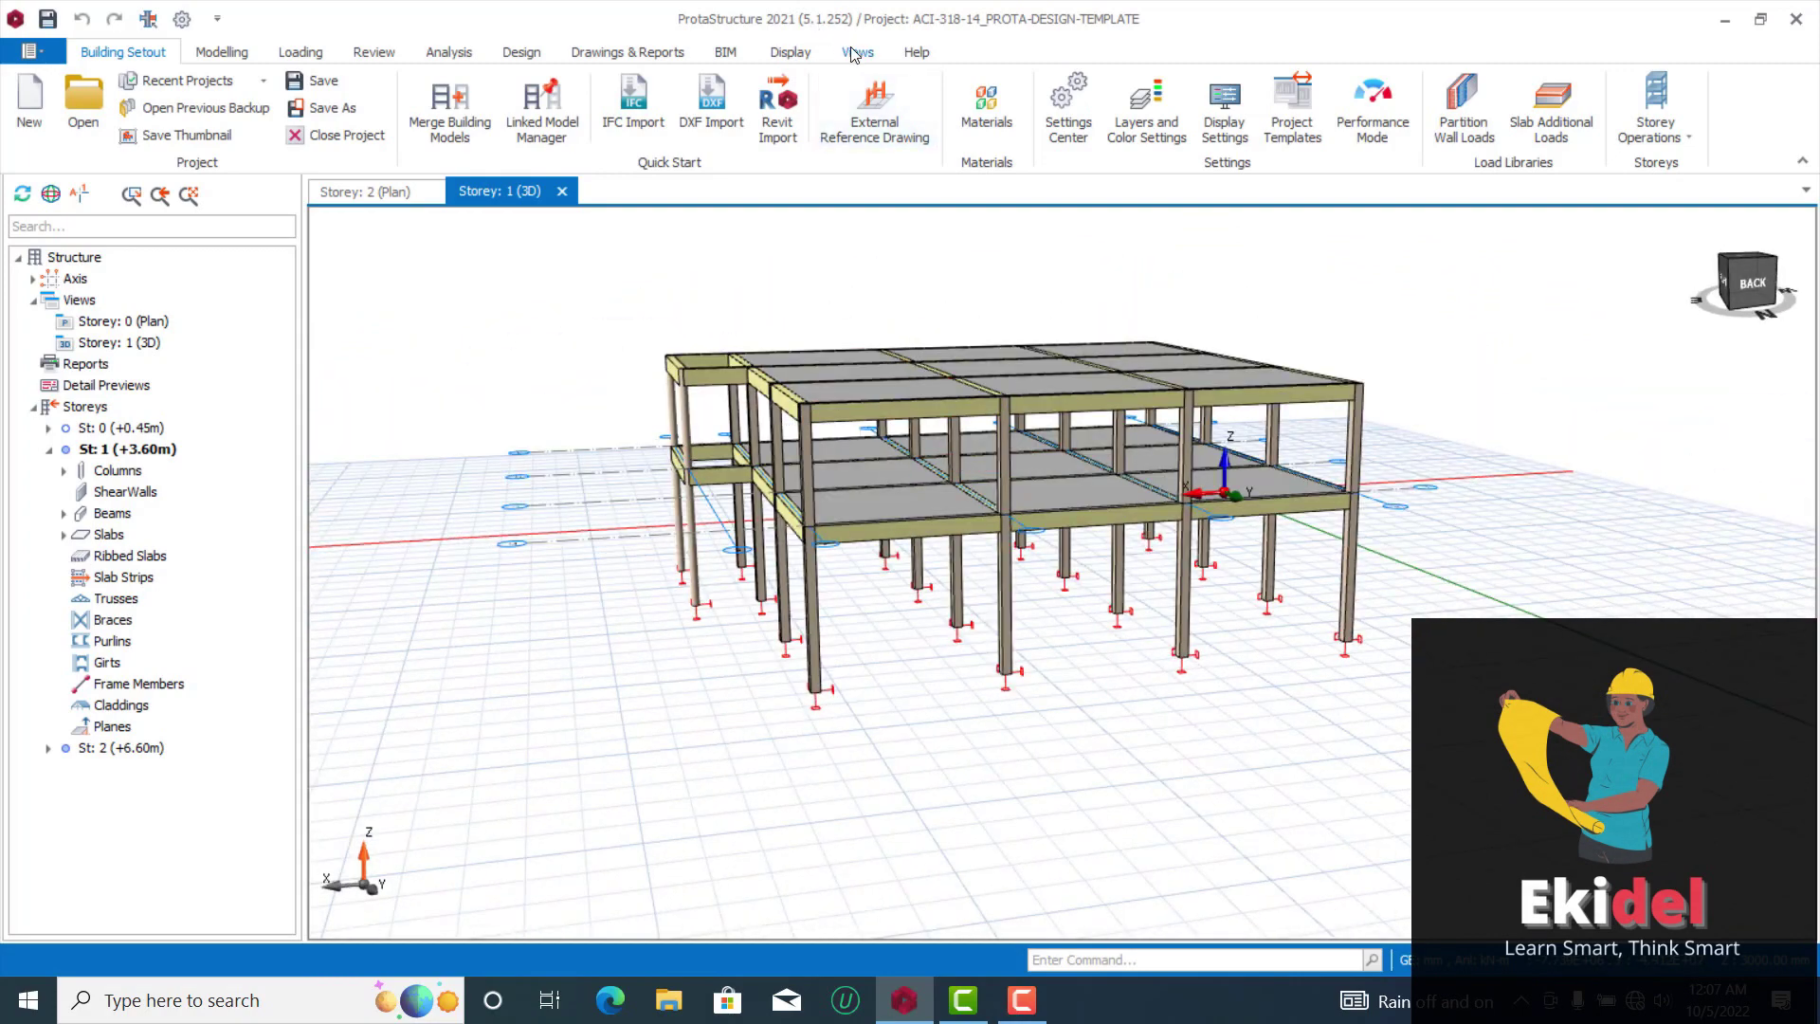
# Open the layer and colour settings and set the Column Hatch colour to index 240
pyautogui.click(779, 53)
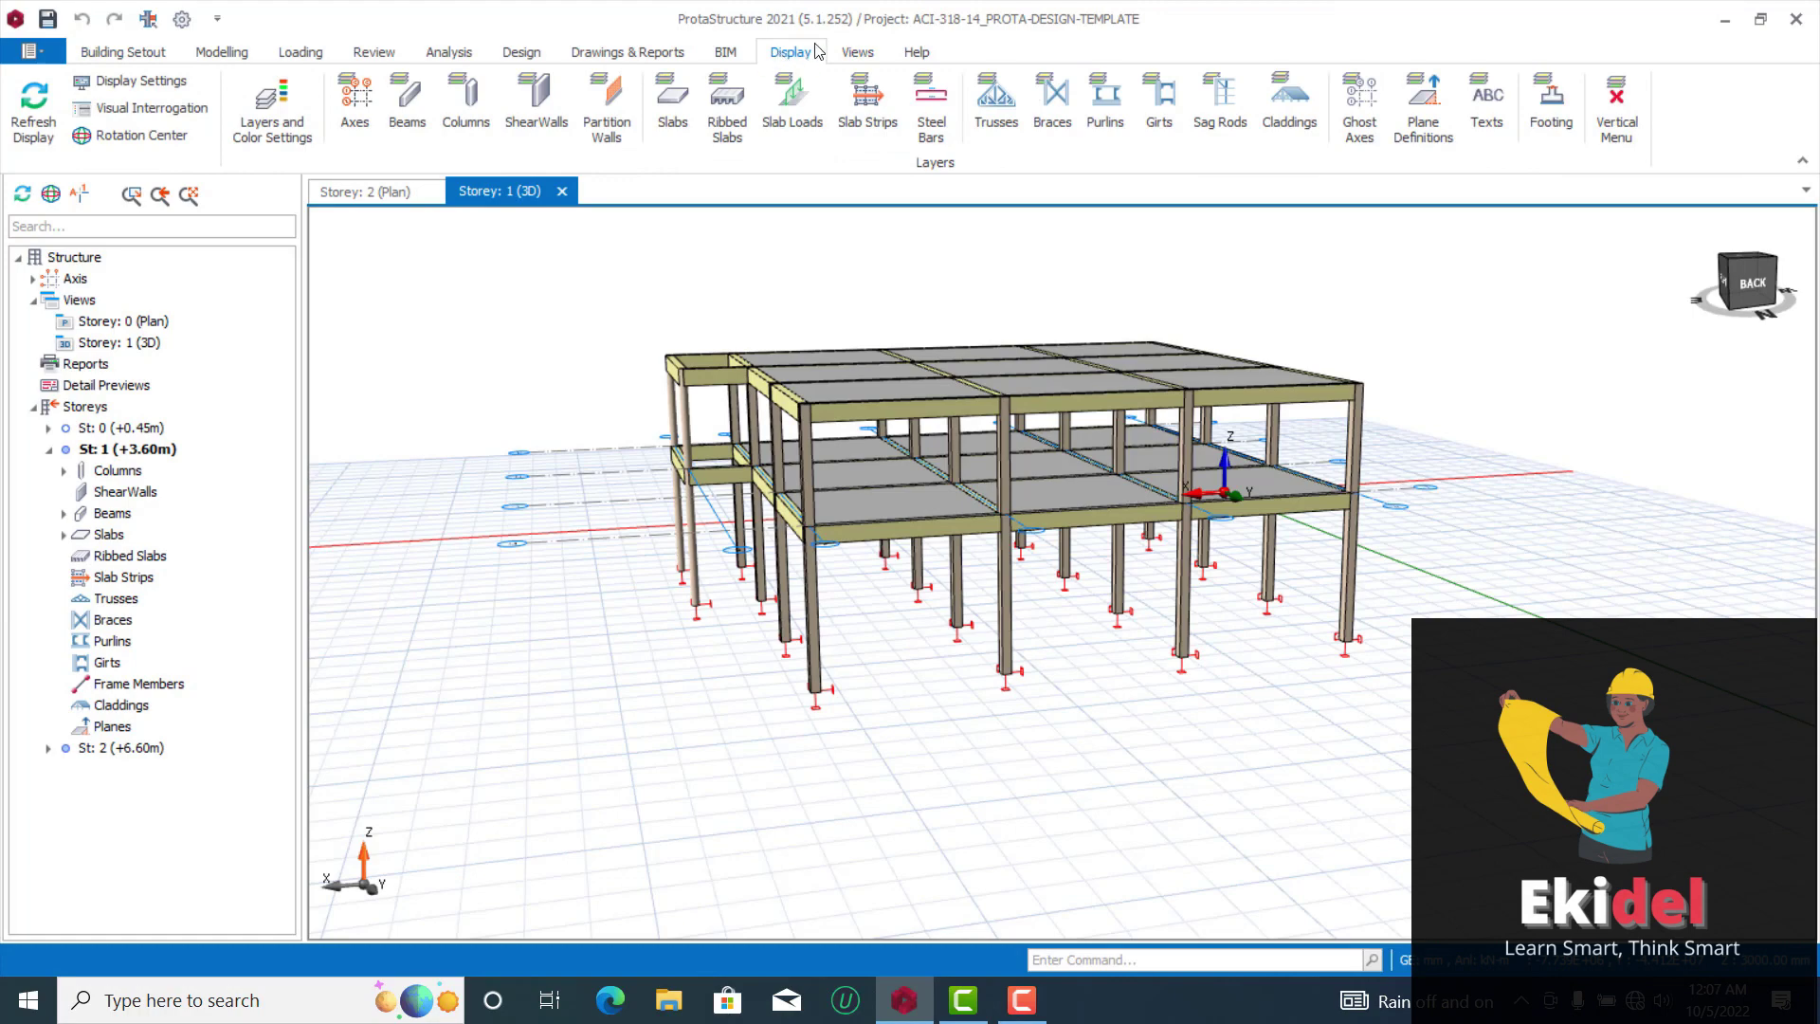
pyautogui.click(272, 138)
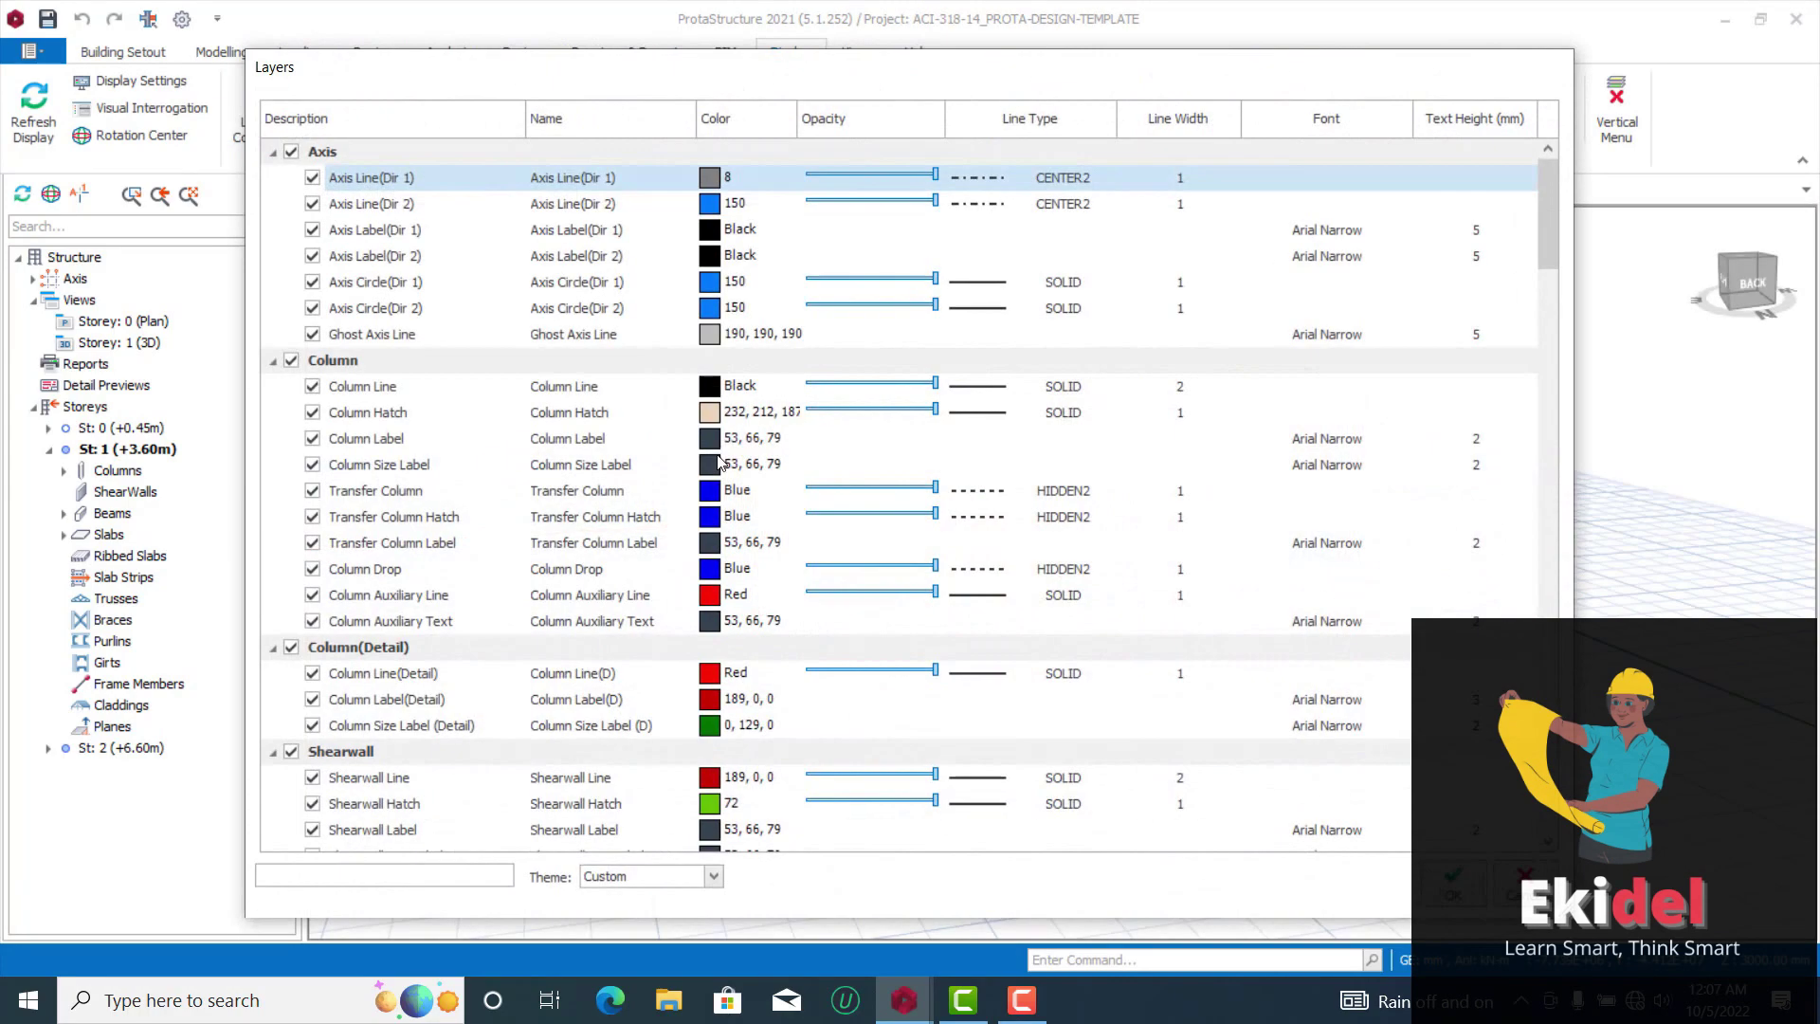
pyautogui.moveTo(666, 76); pyautogui.dragTo(724, 79)
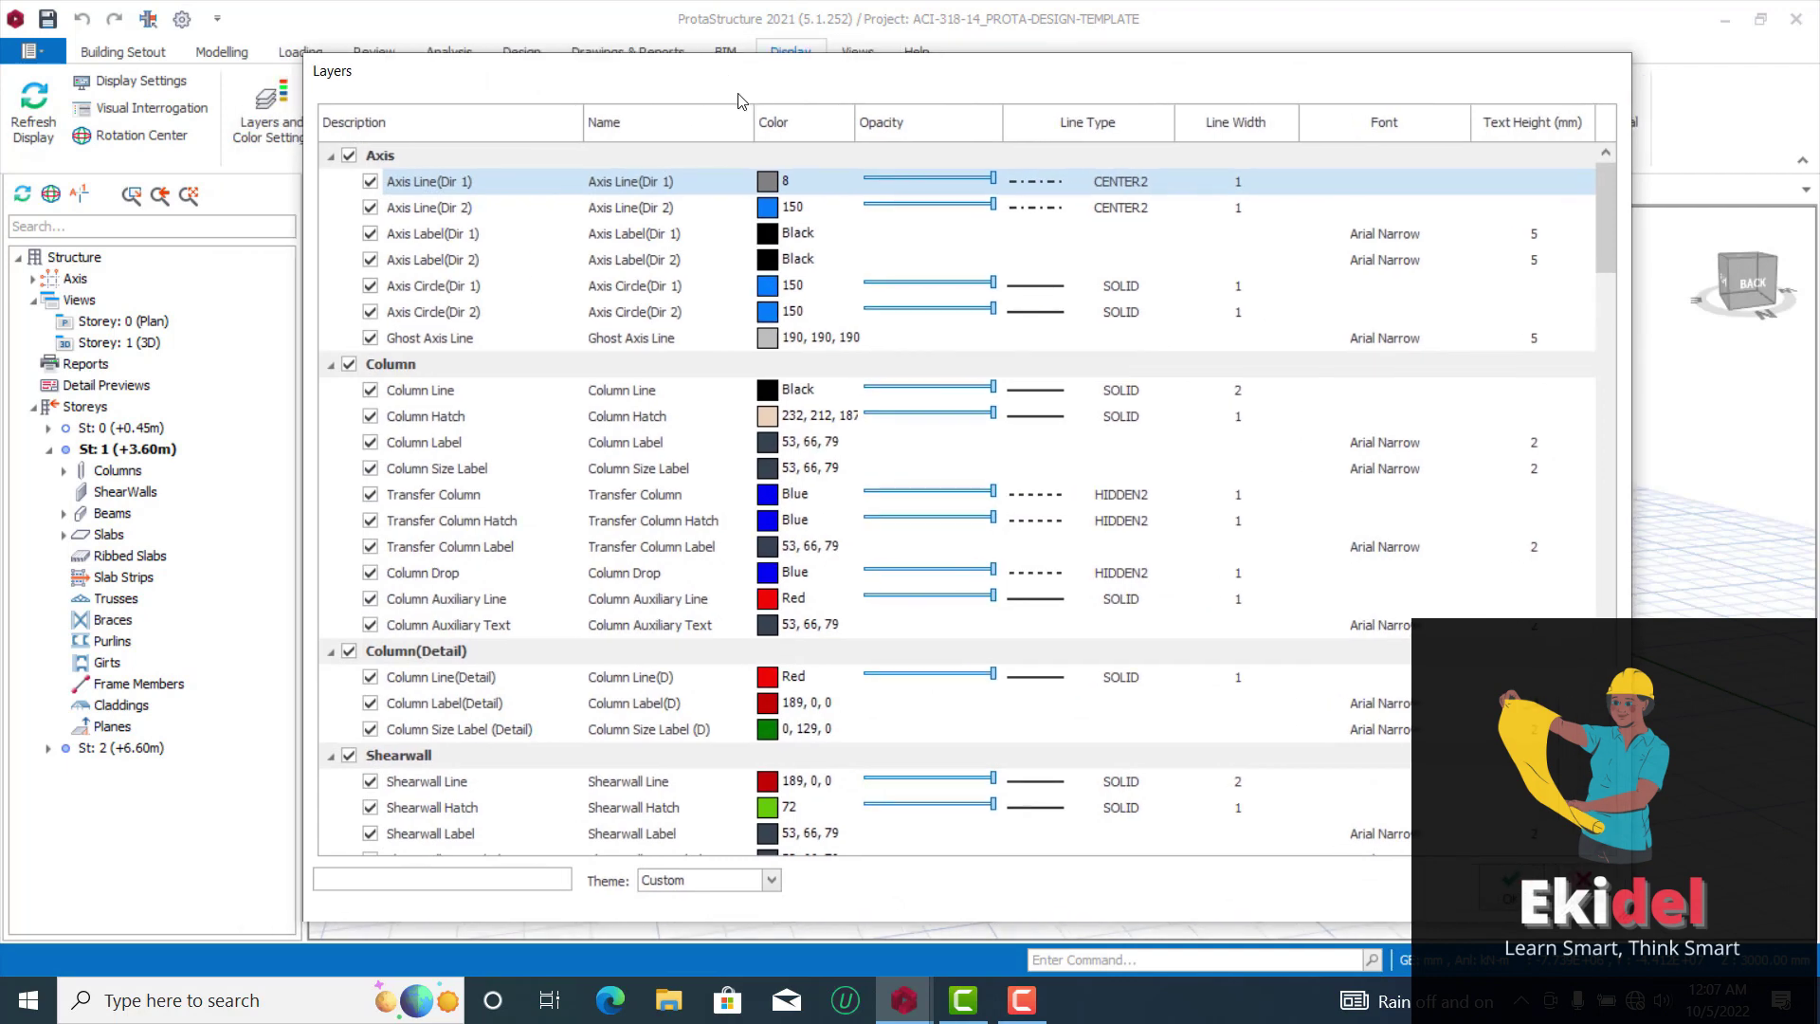
pyautogui.click(767, 418)
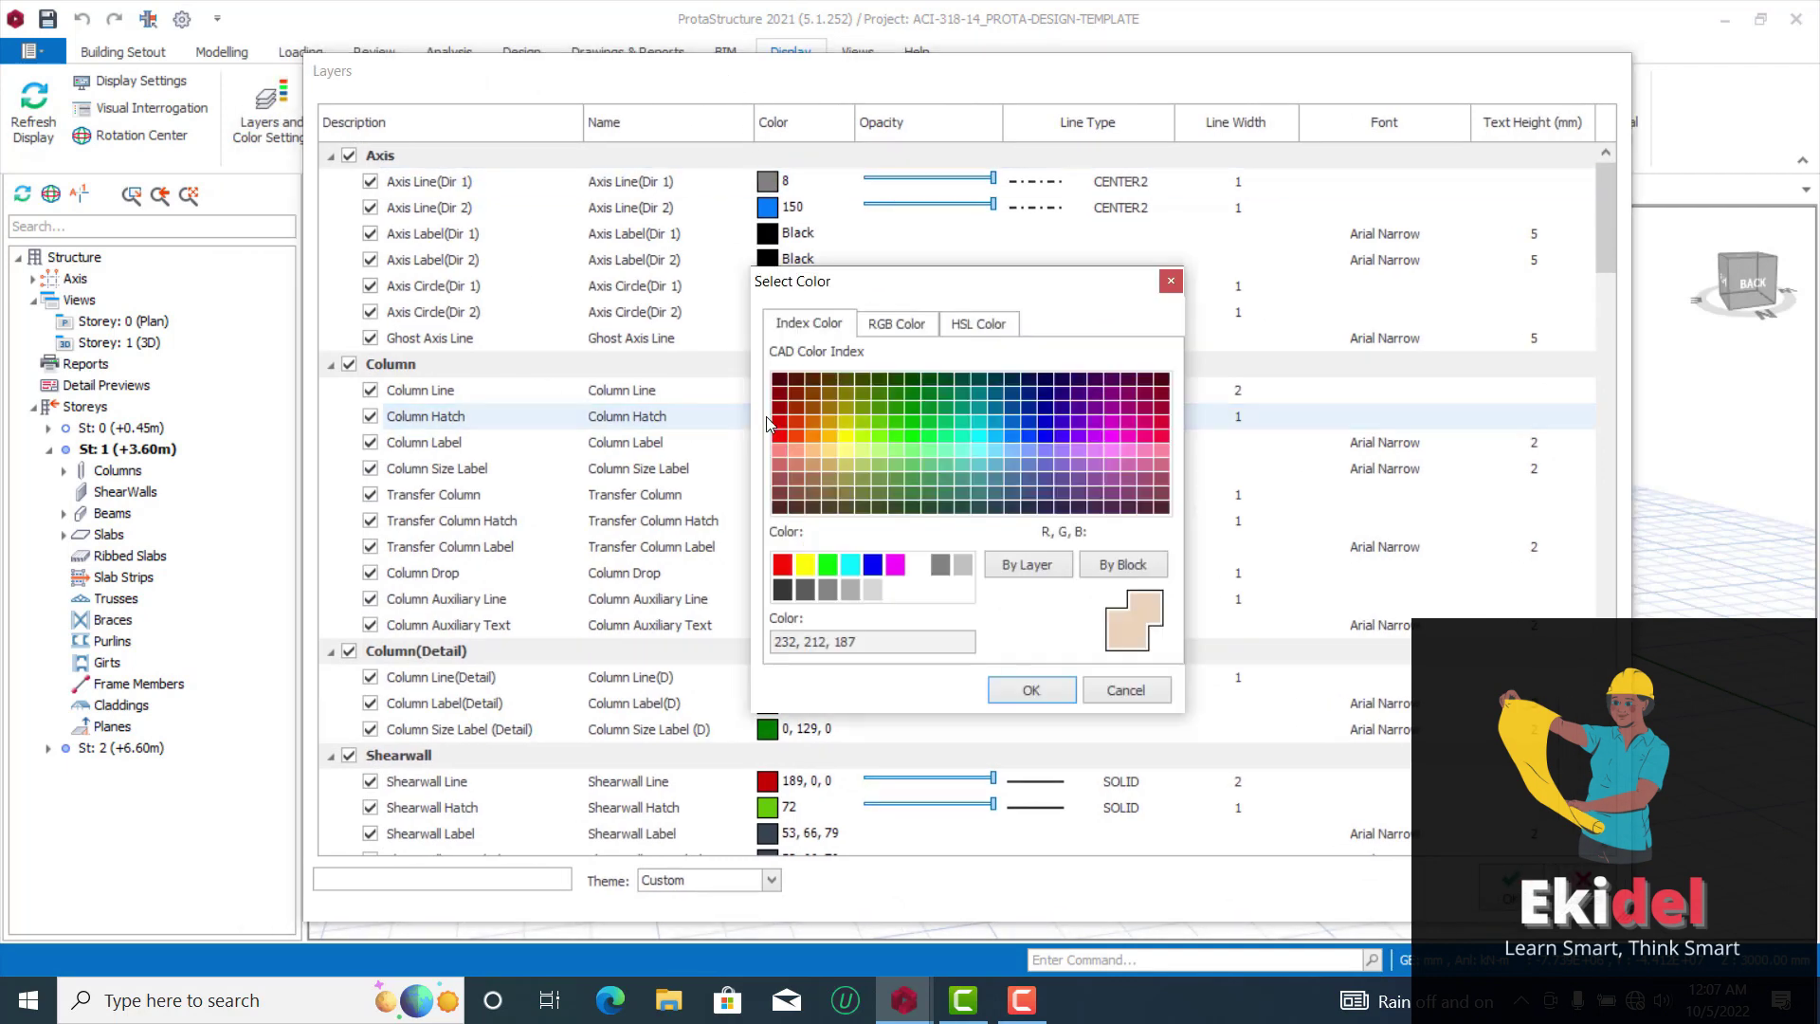
pyautogui.click(1163, 431)
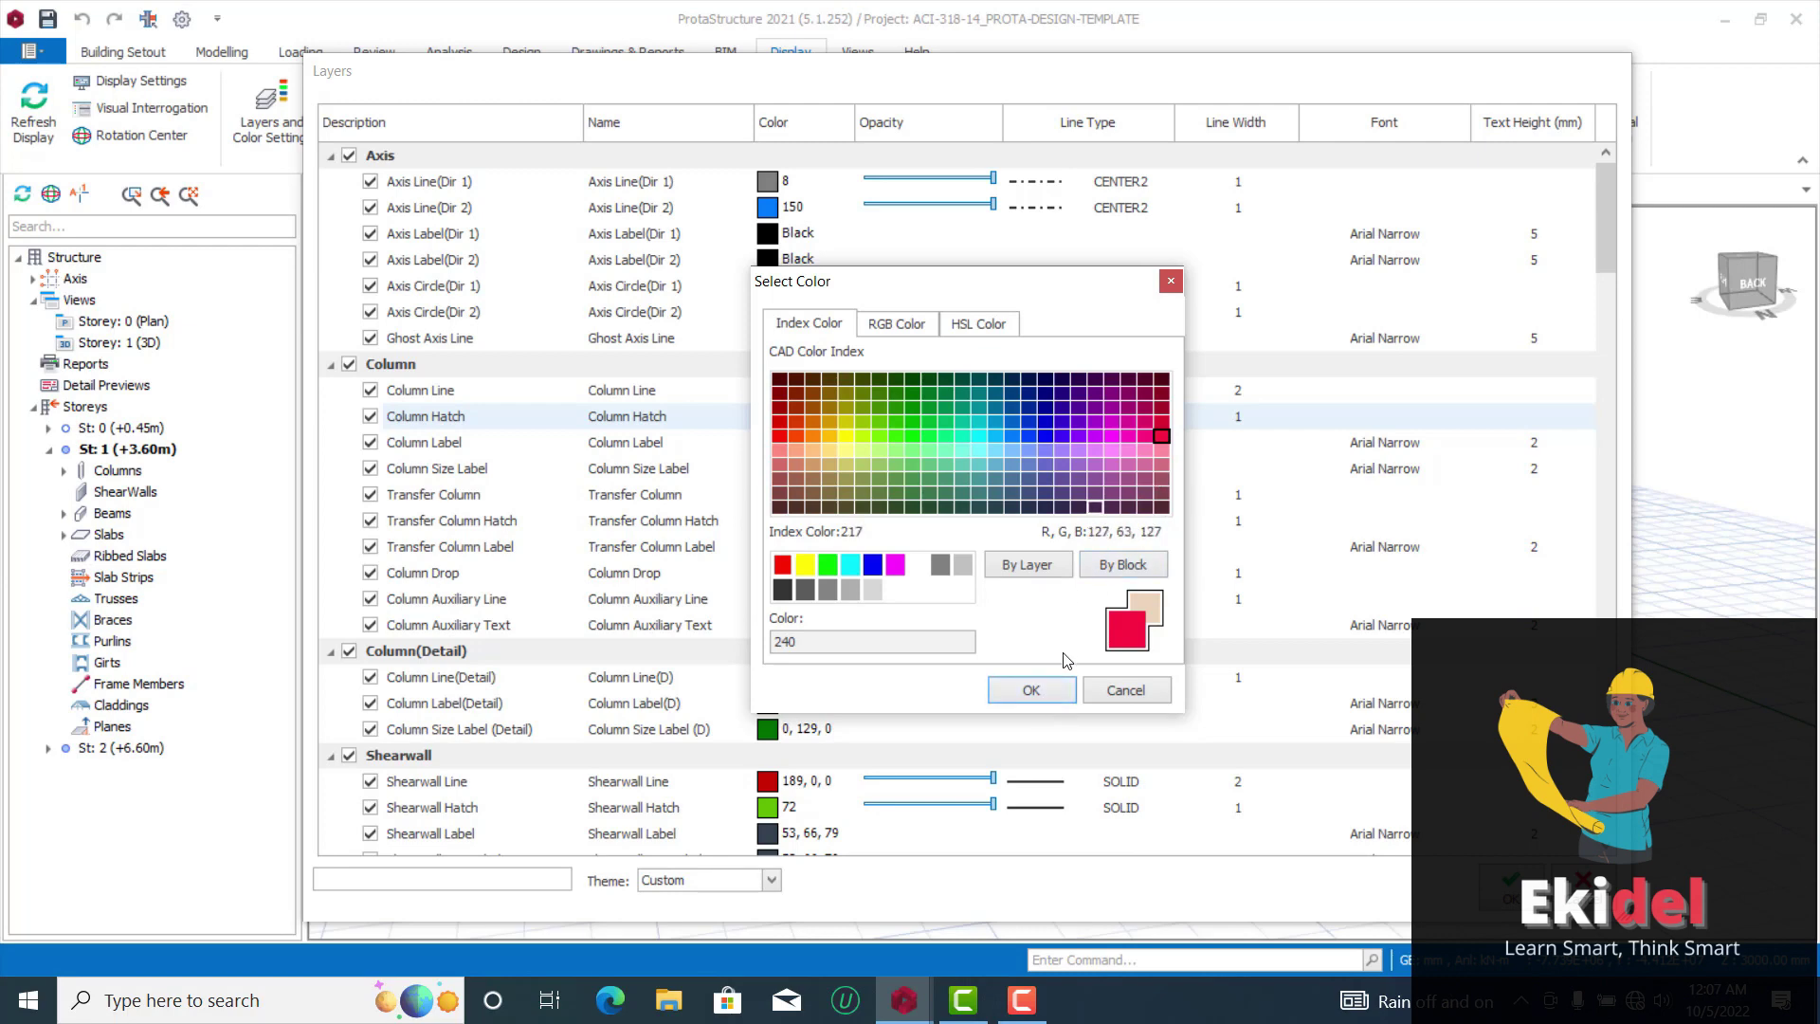
pyautogui.click(1036, 687)
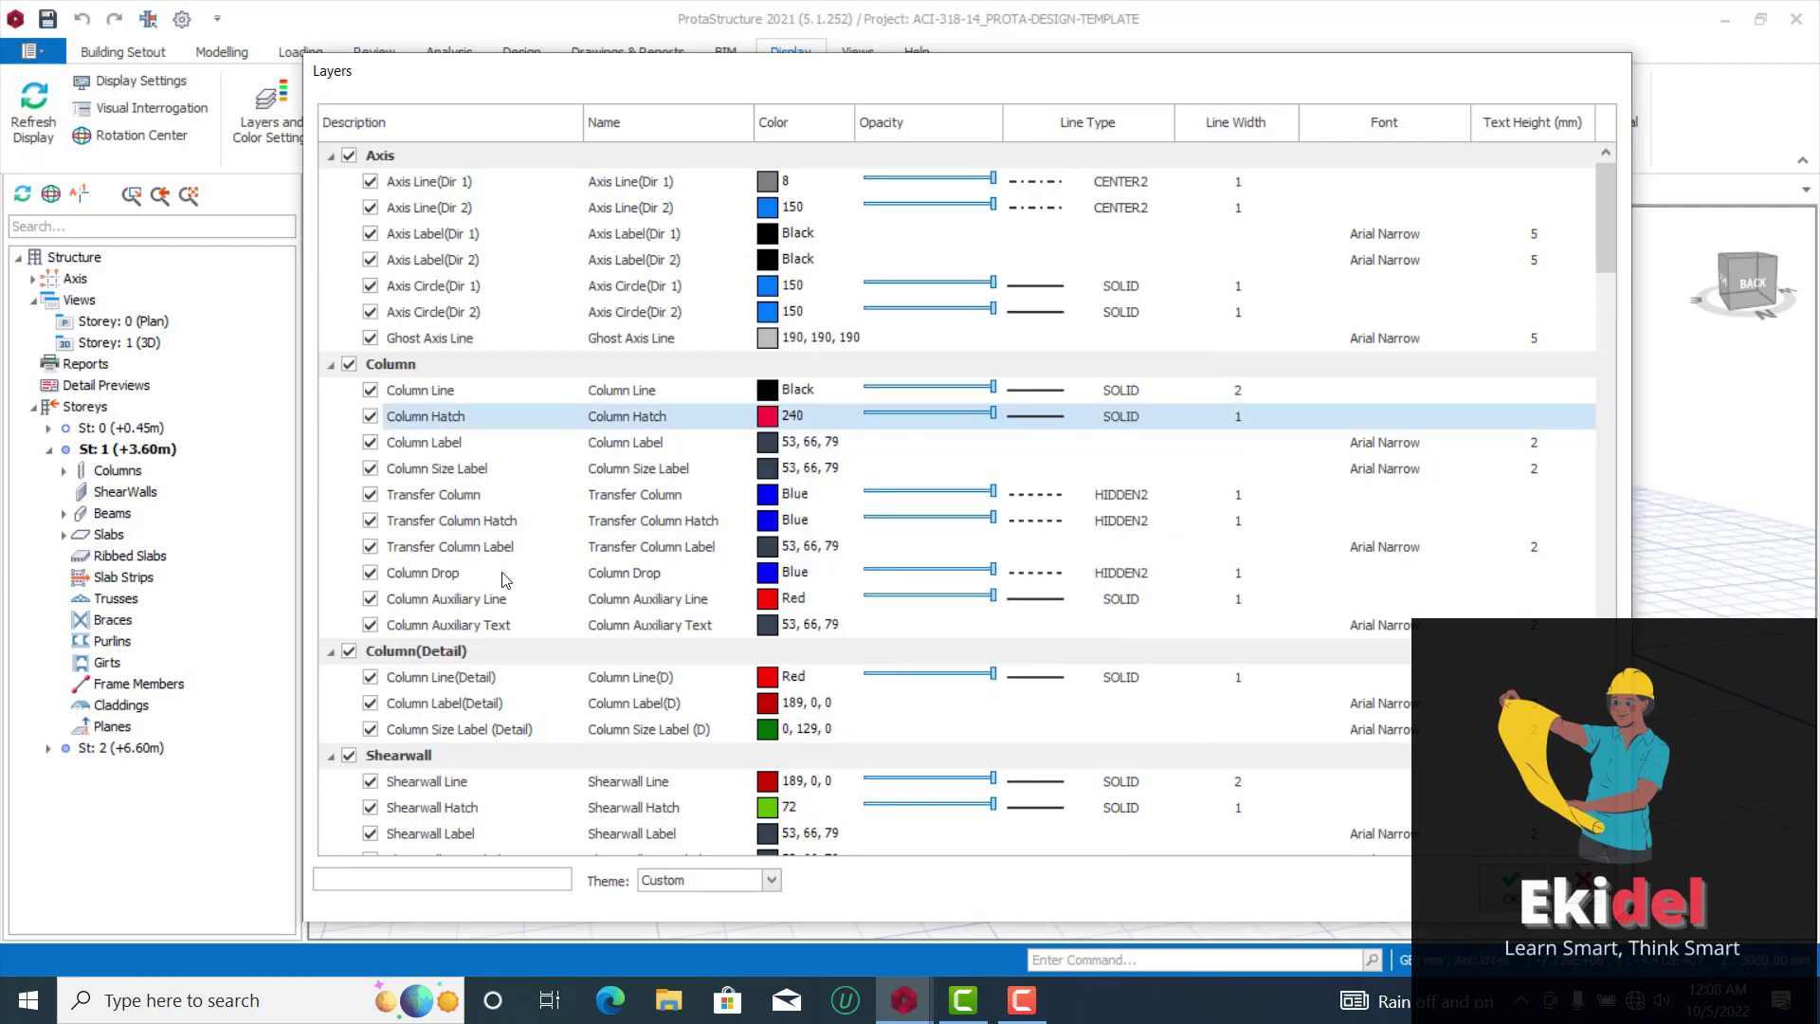
# Set the Beam Hatch layer colour to index 94
pyautogui.scroll(-7, 559, 587)
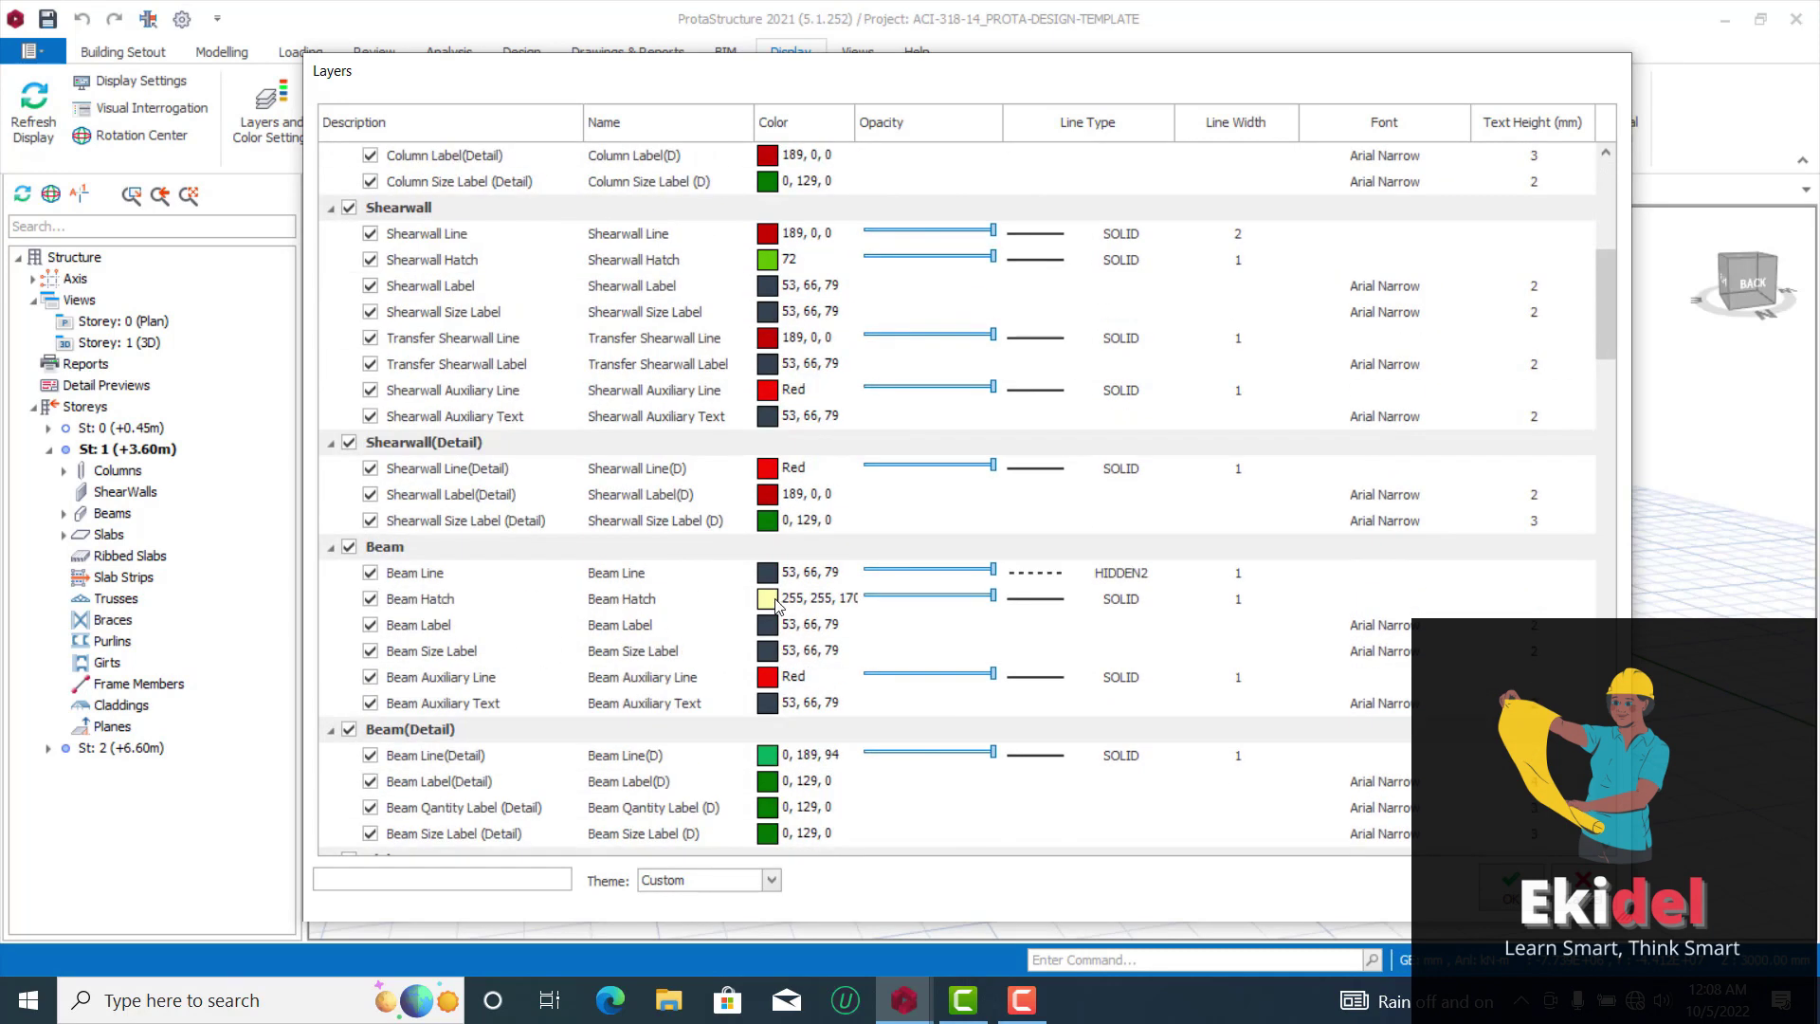
pyautogui.click(769, 599)
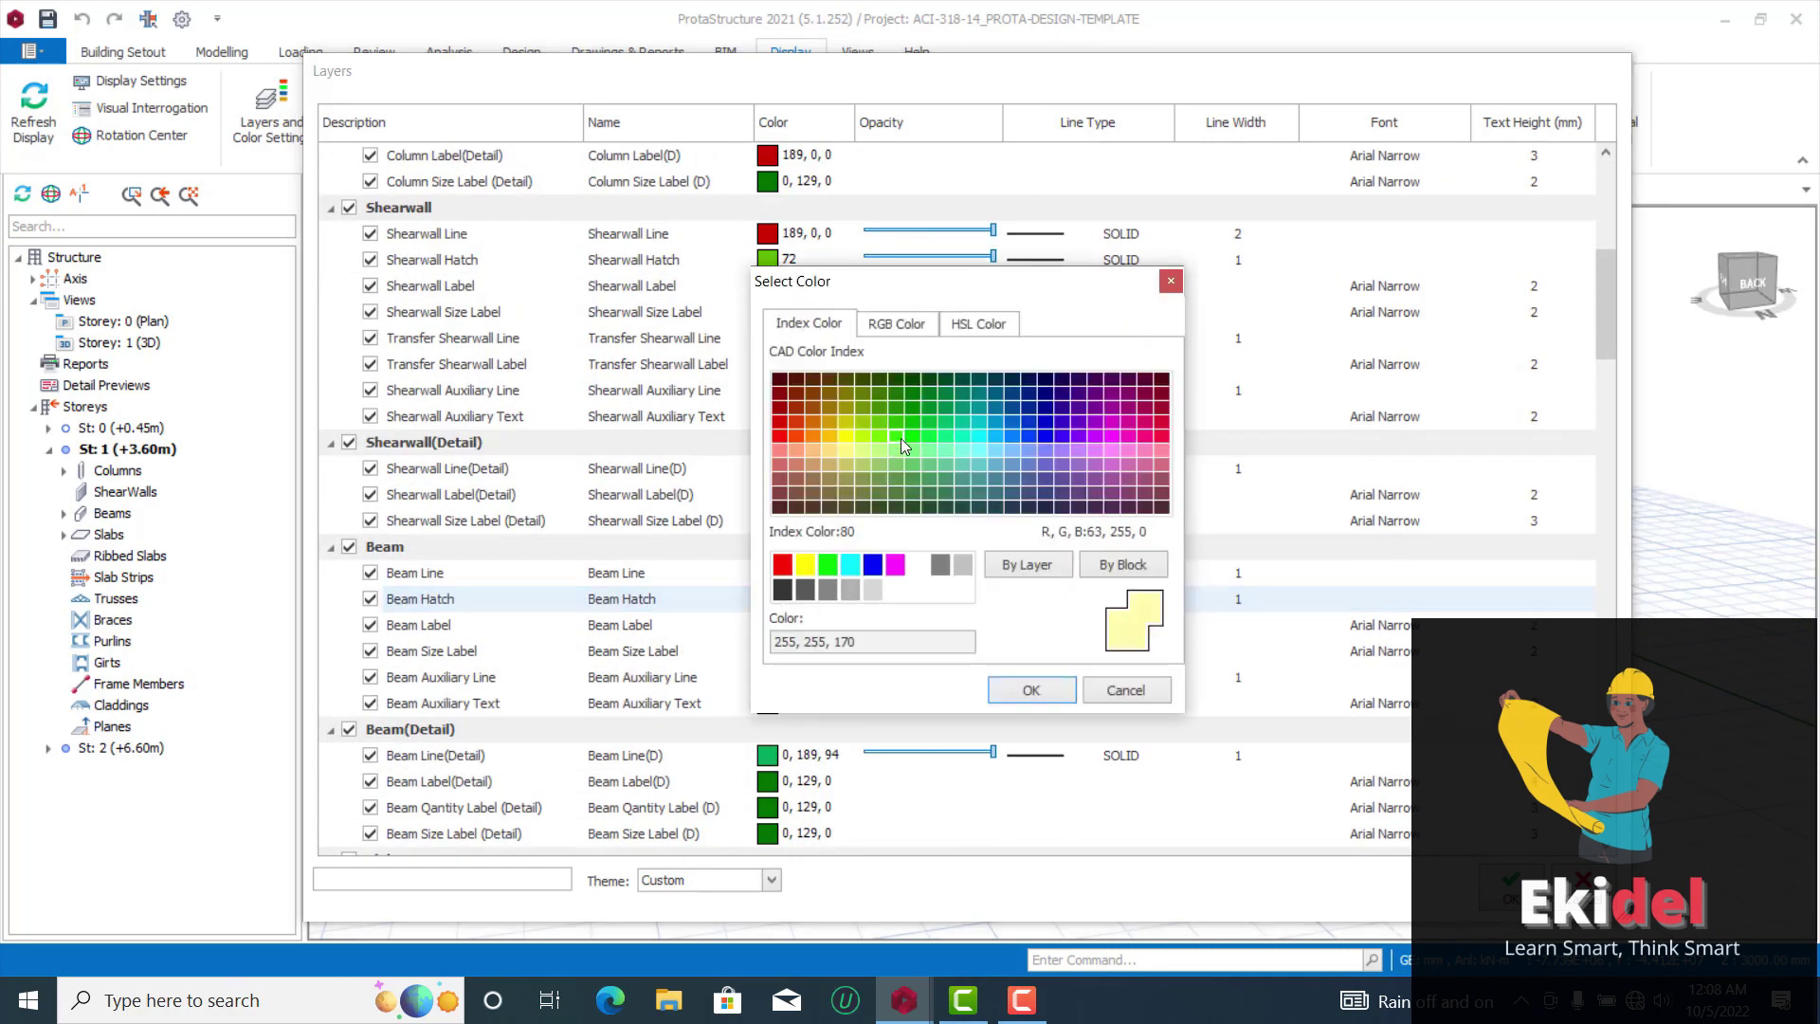
pyautogui.click(911, 407)
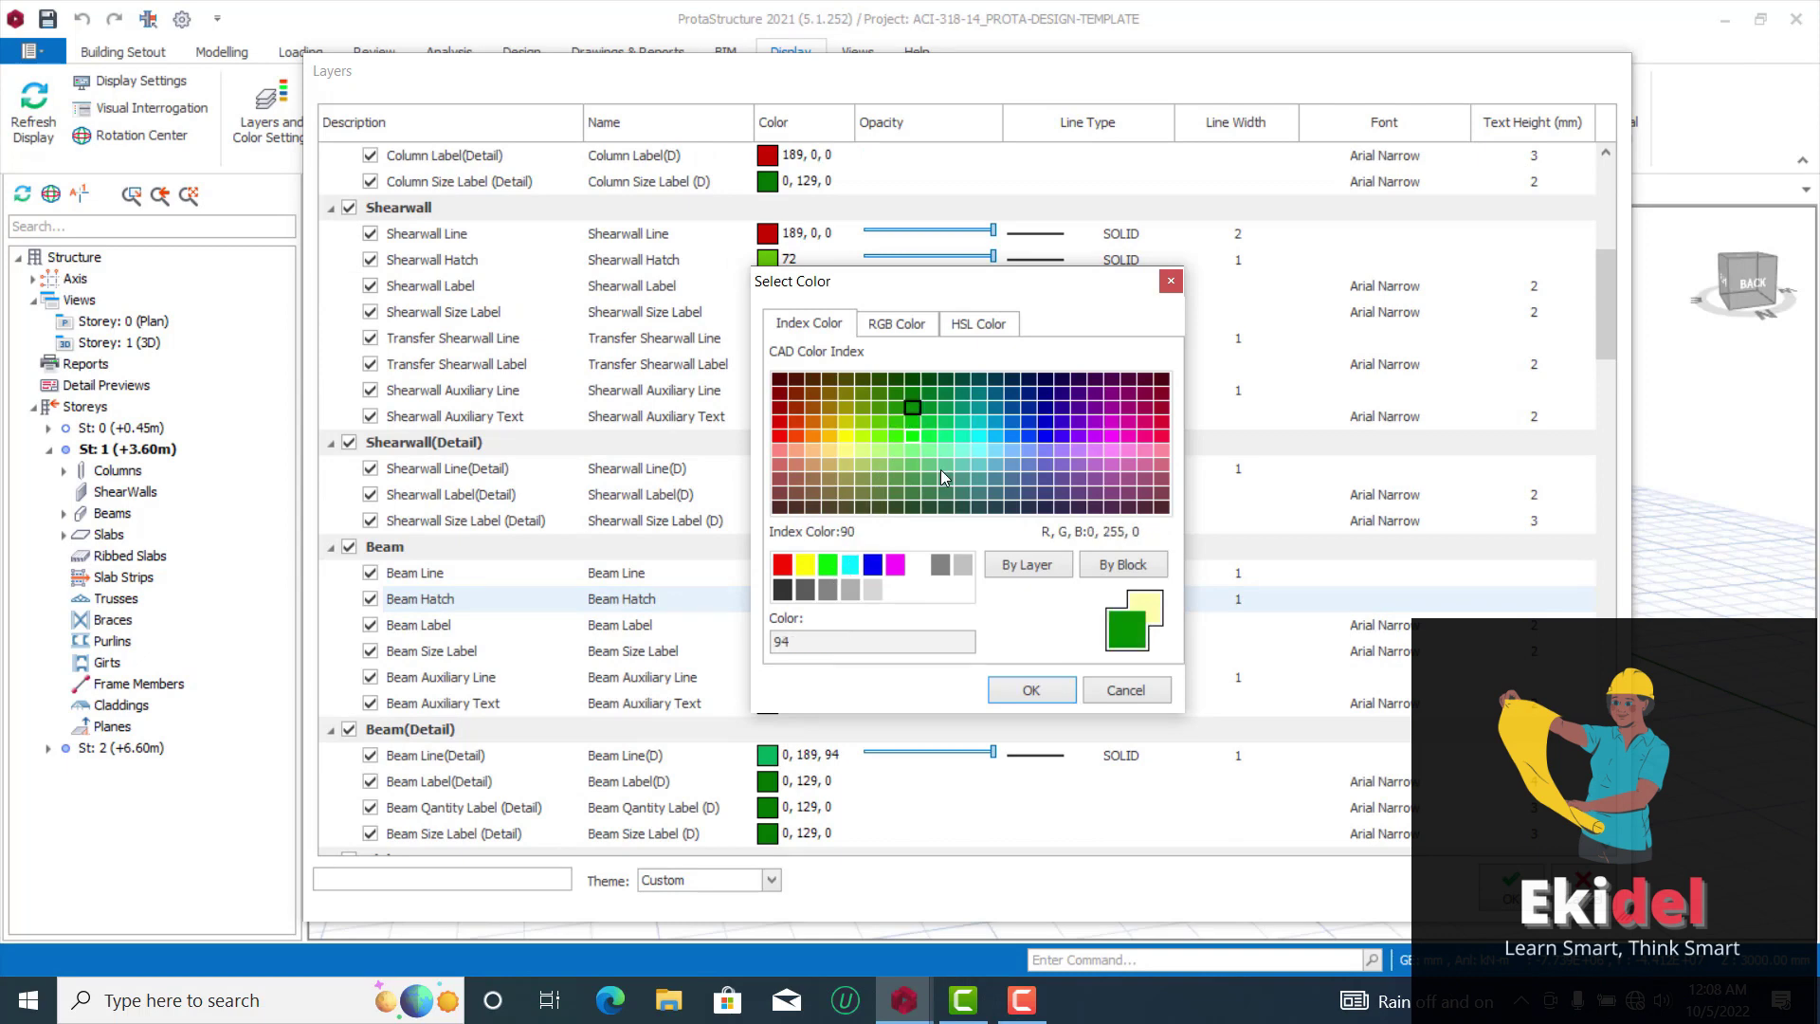
pyautogui.click(1031, 690)
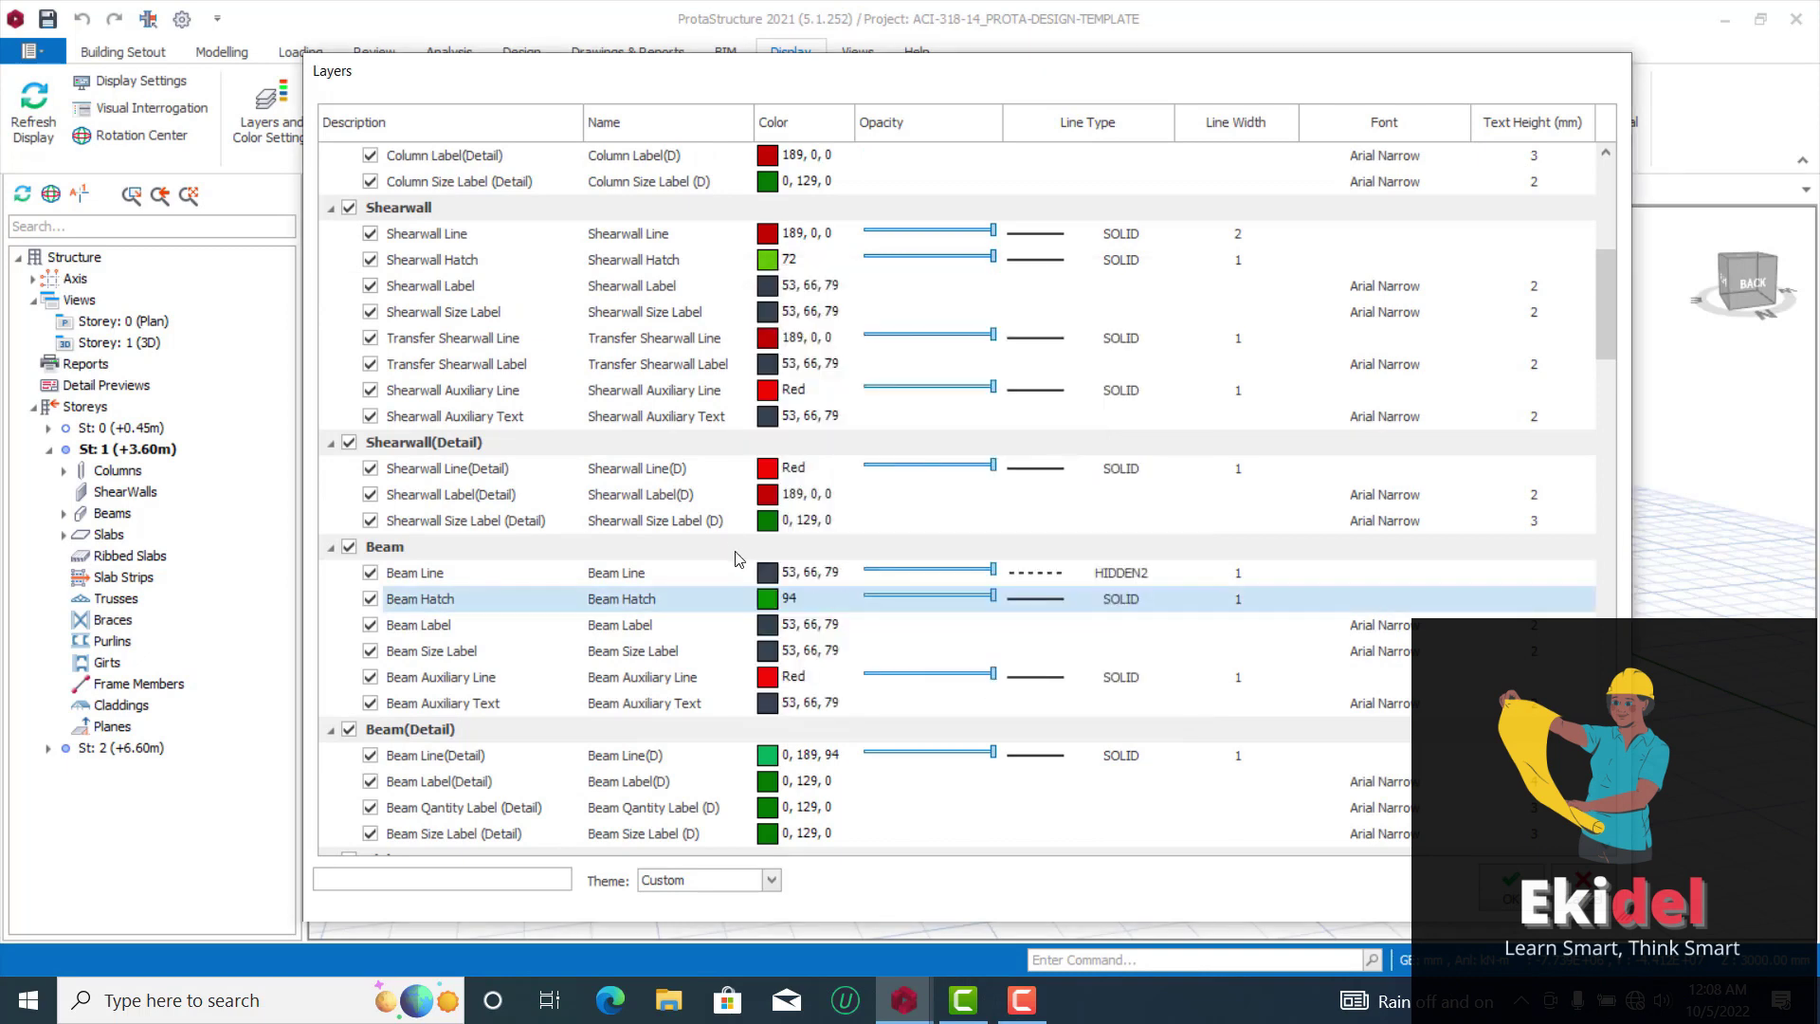
# Set the Slab Hatch layer colour to index 150
pyautogui.scroll(-5, 725, 553)
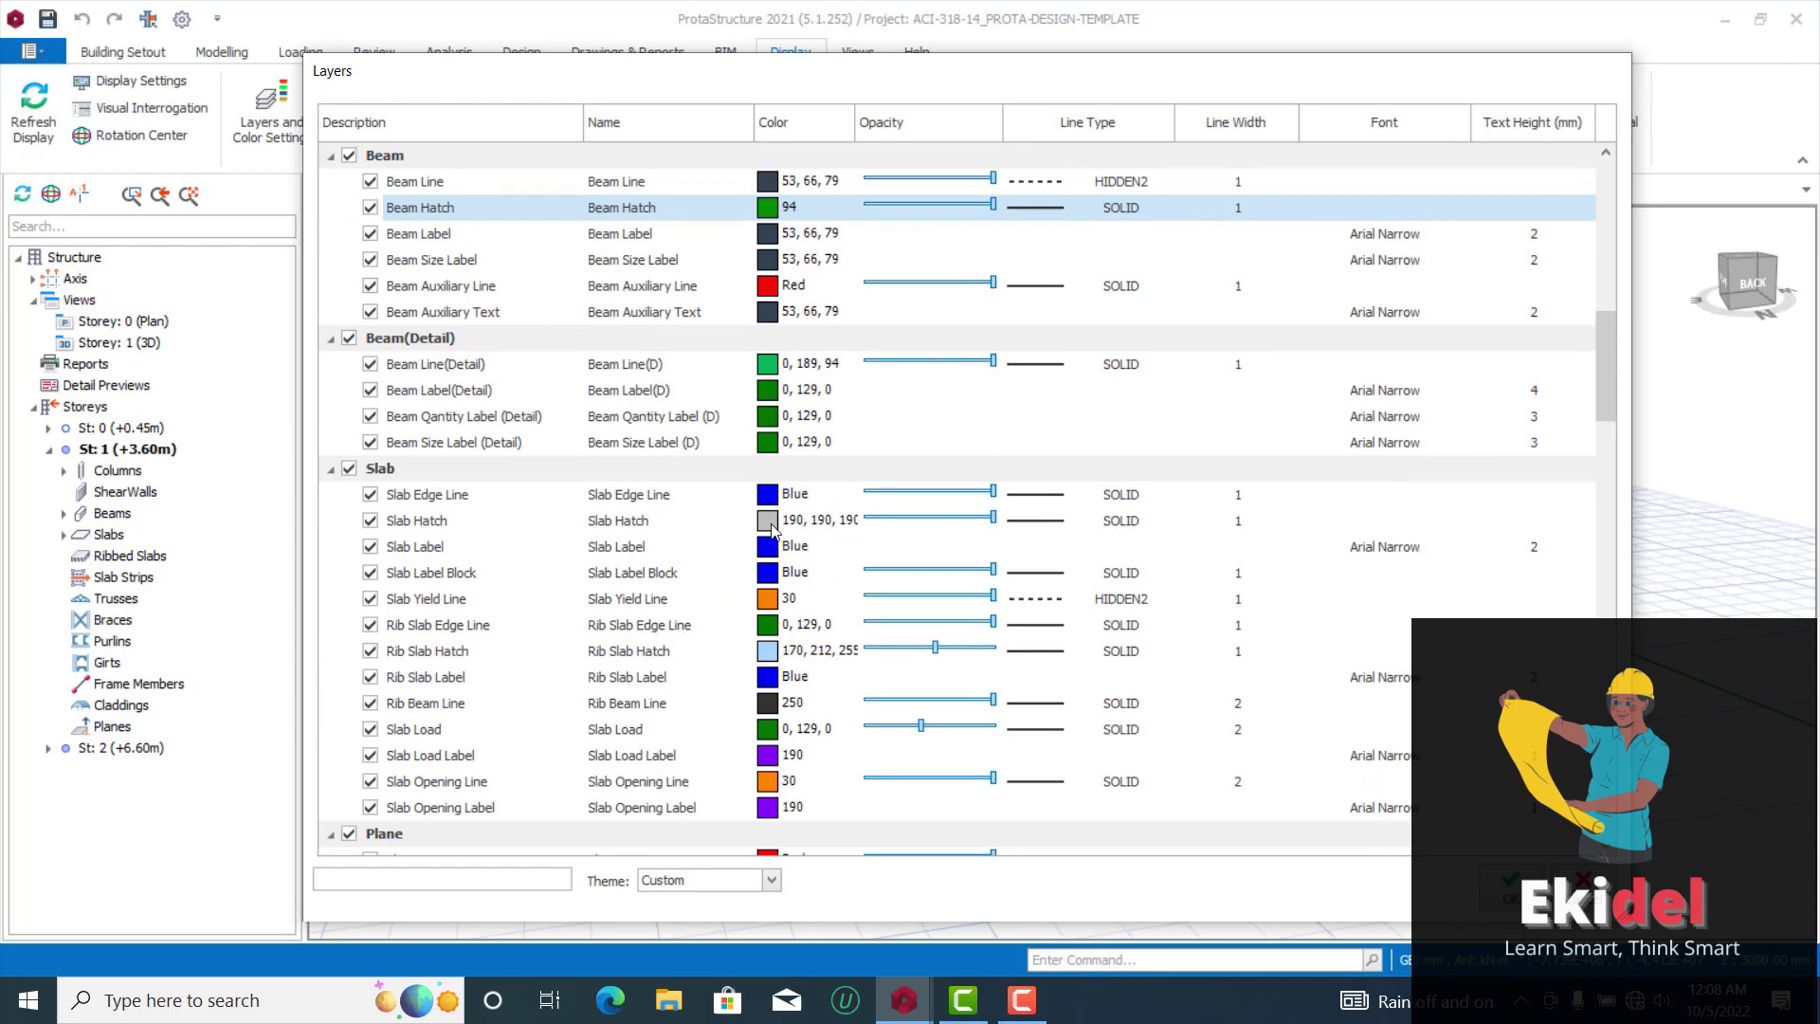
pyautogui.click(772, 529)
pyautogui.click(1012, 421)
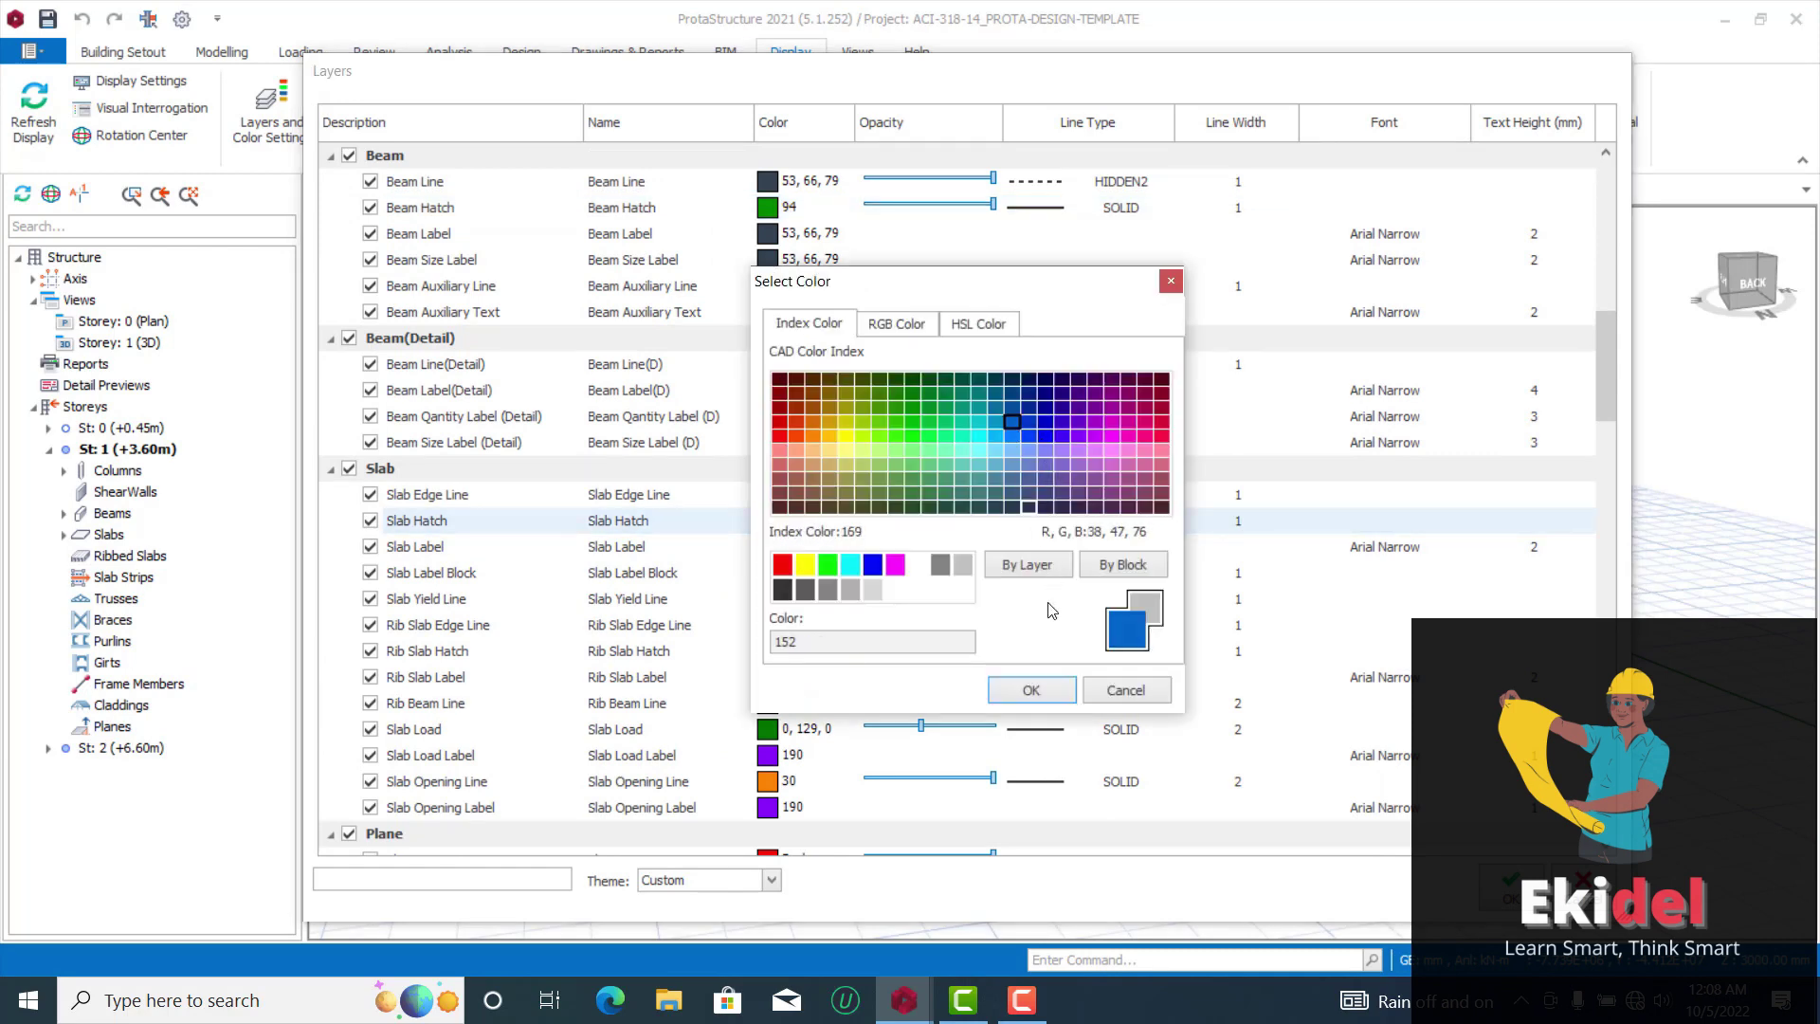
pyautogui.click(1012, 435)
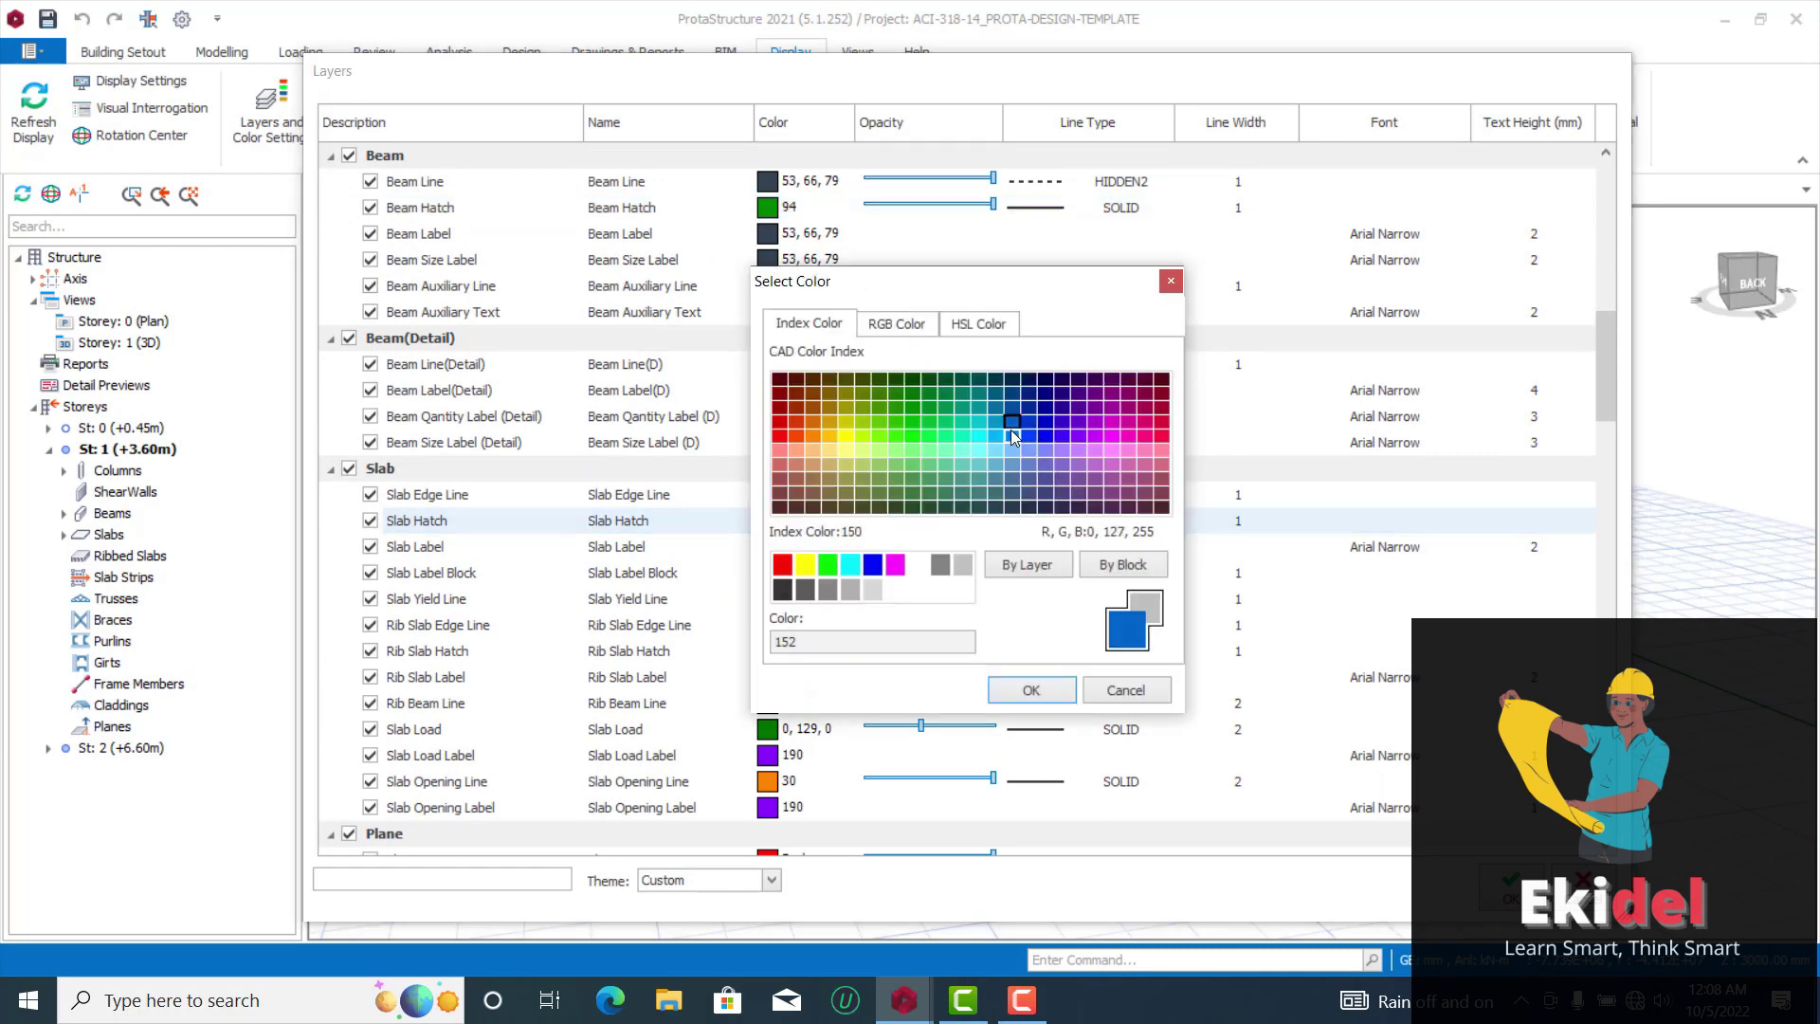
pyautogui.click(1031, 686)
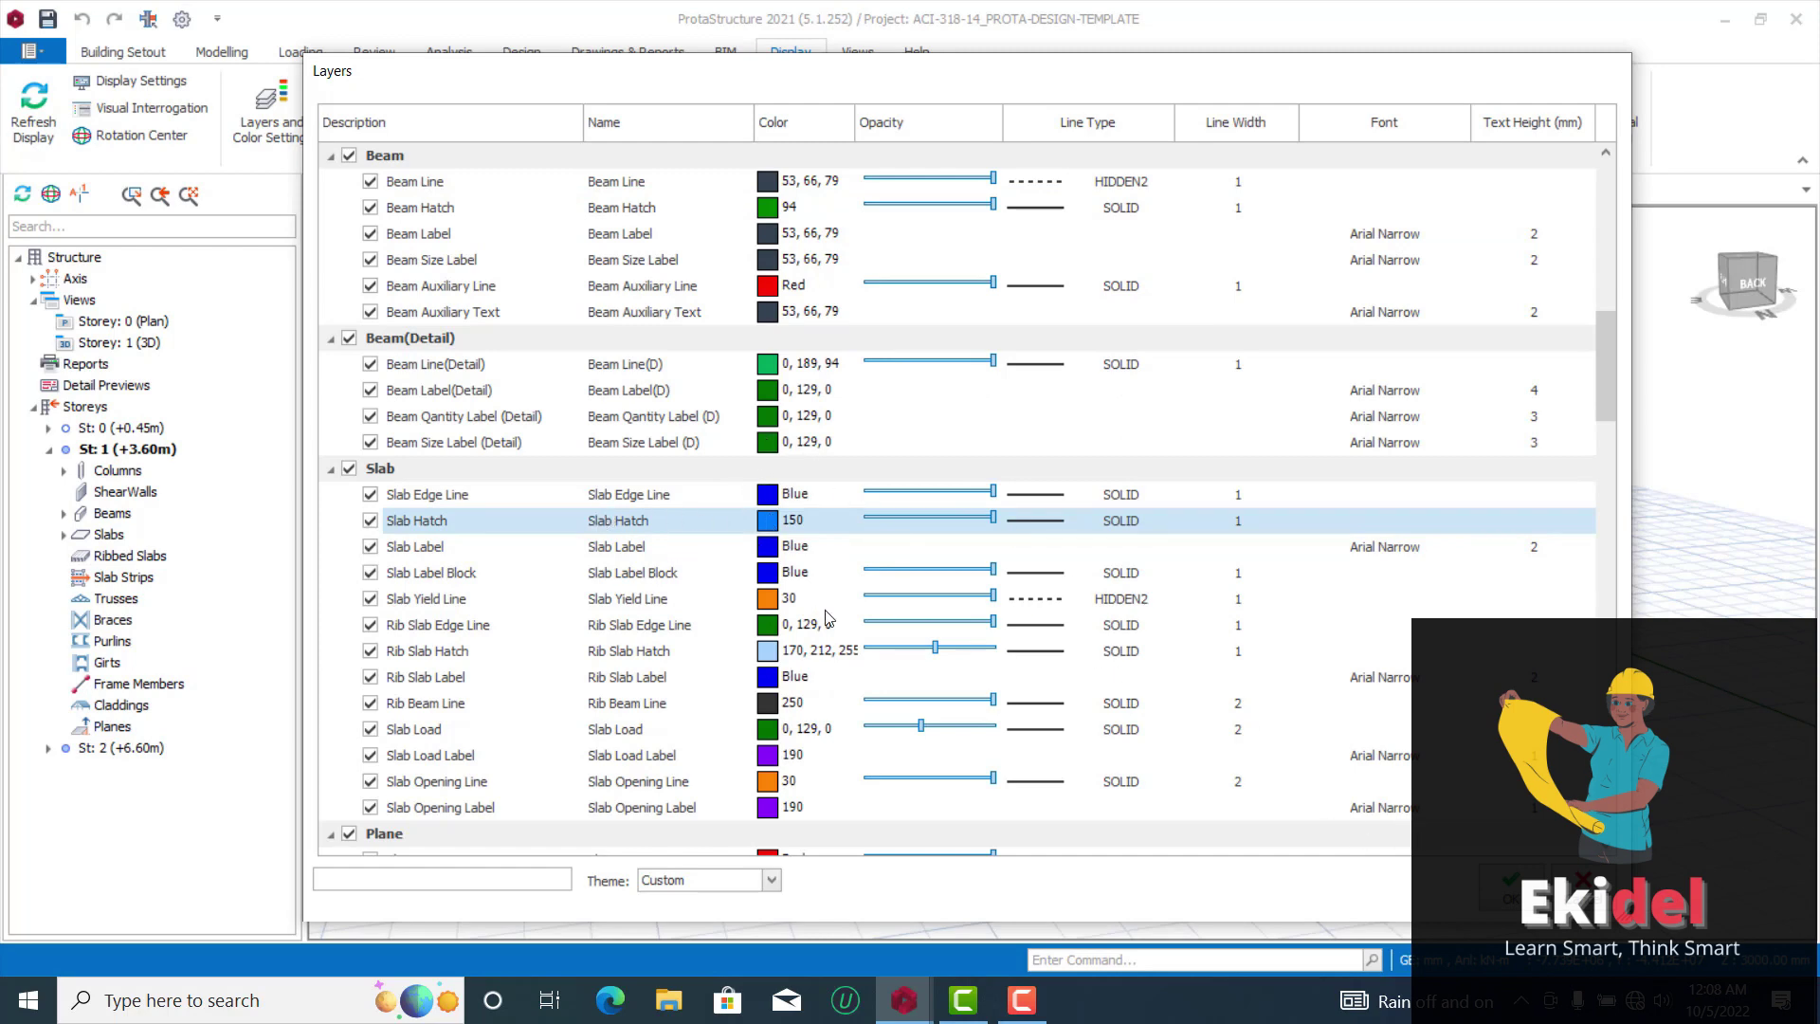
# Set the Partition Wall Hatch colour to index 250, raise its opacity and apply the layer settings
pyautogui.scroll(-5, 641, 609)
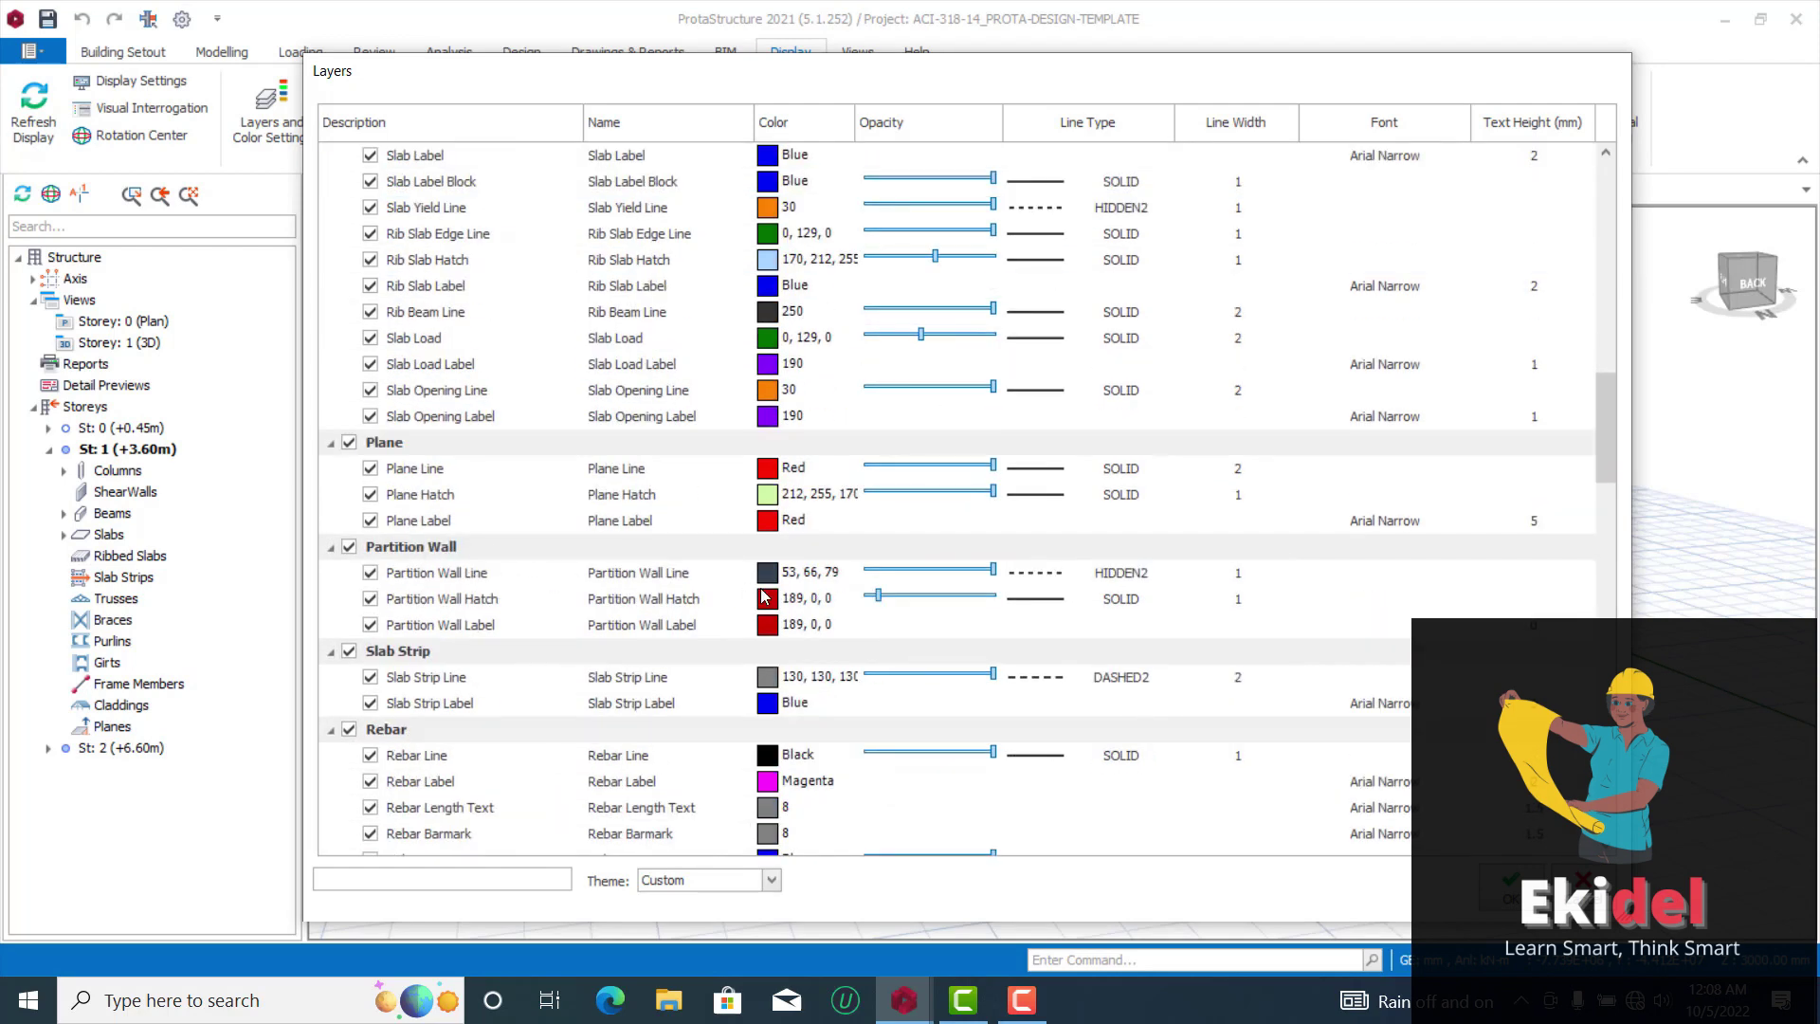
pyautogui.click(777, 605)
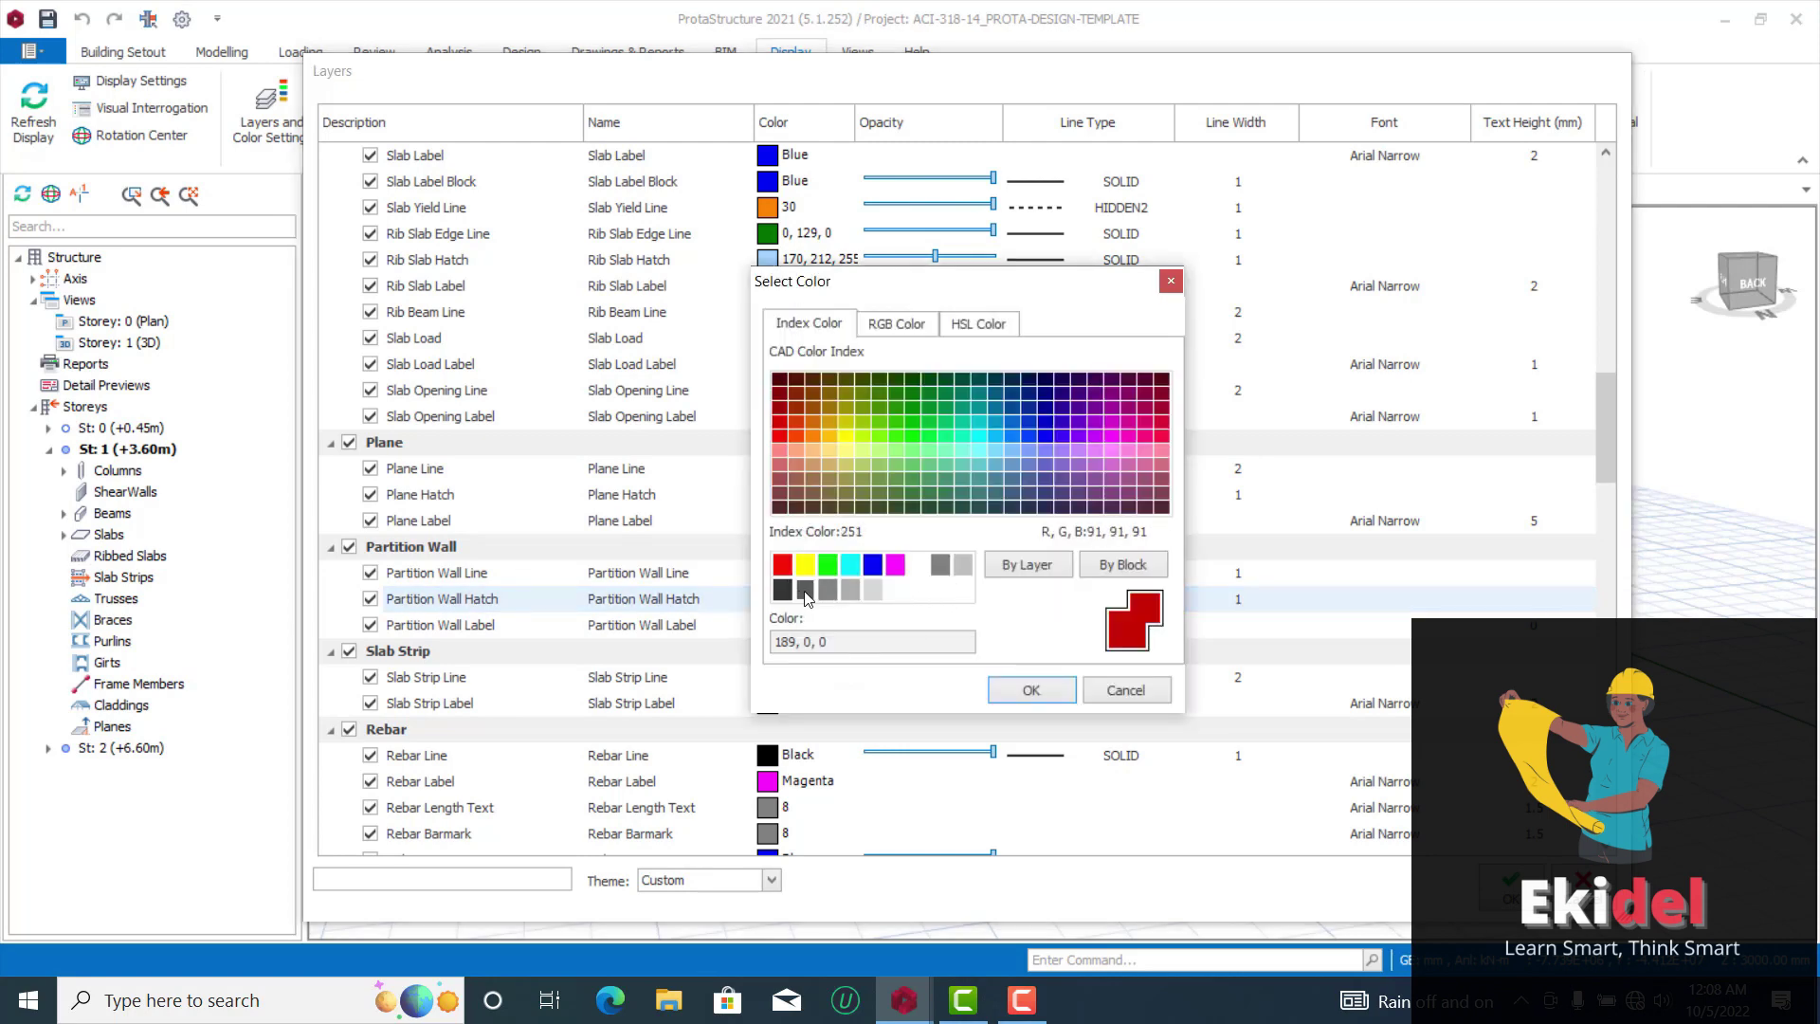
pyautogui.click(806, 592)
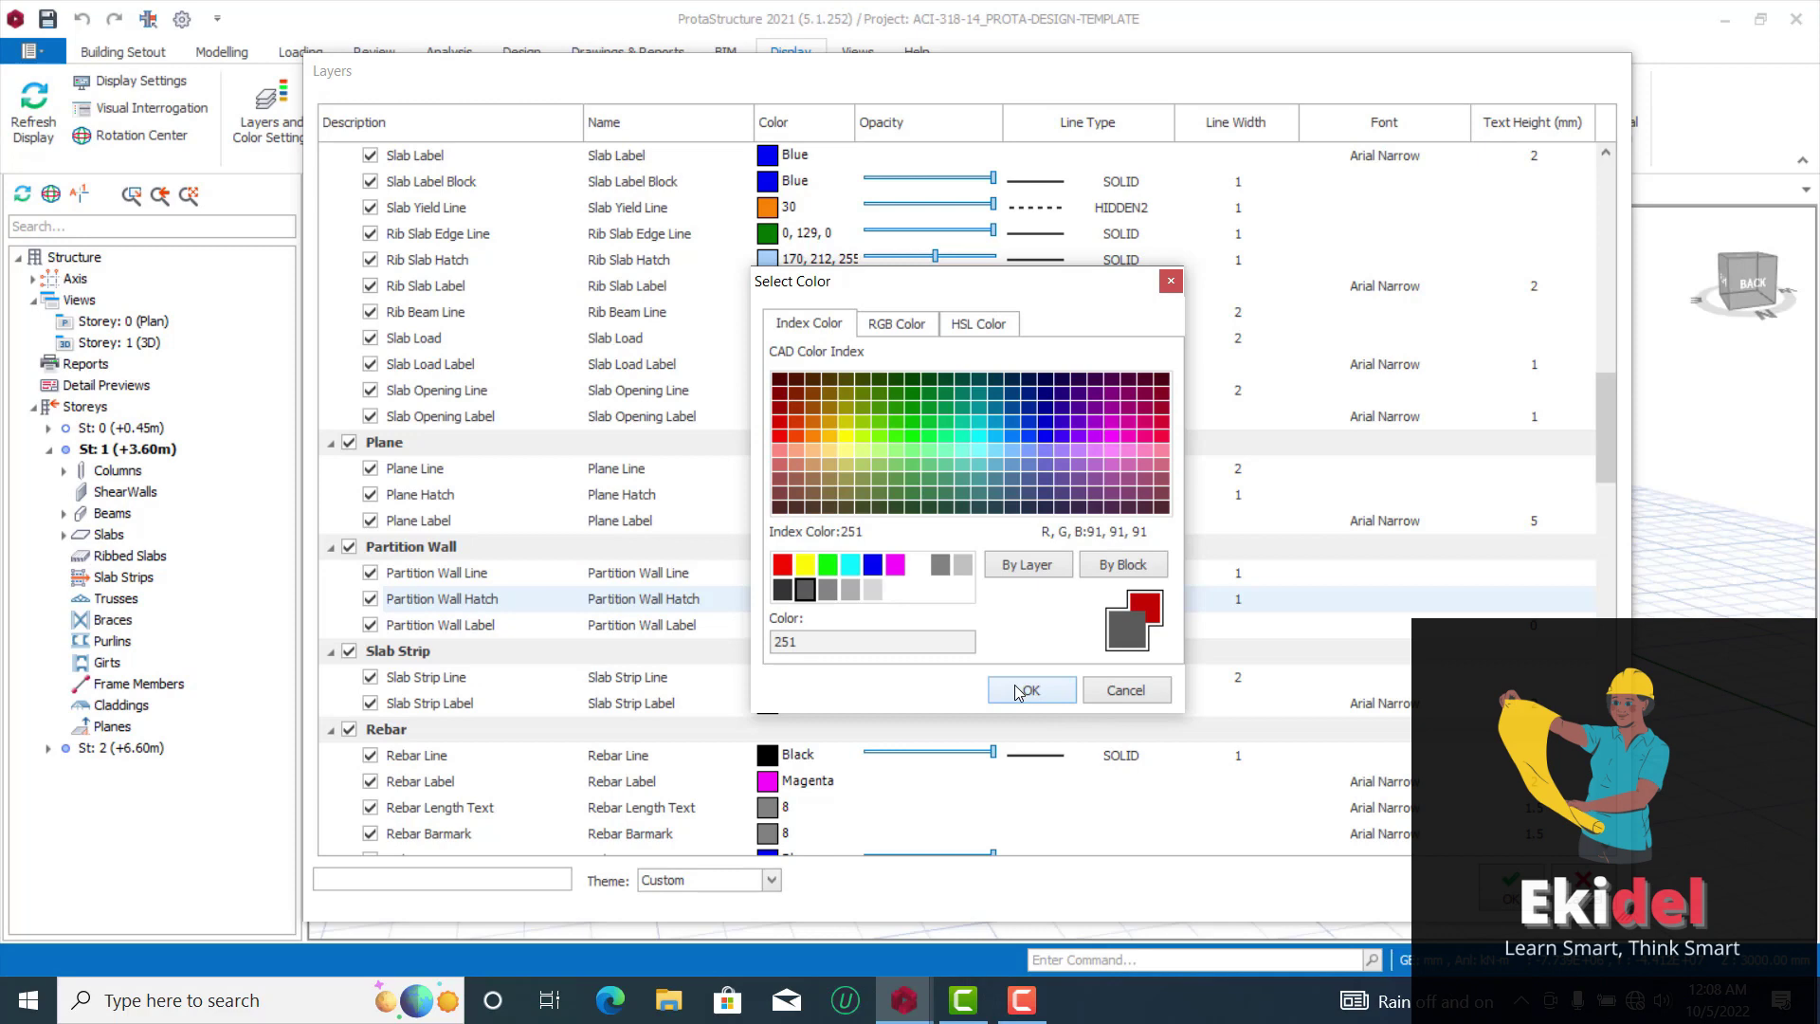
pyautogui.click(782, 590)
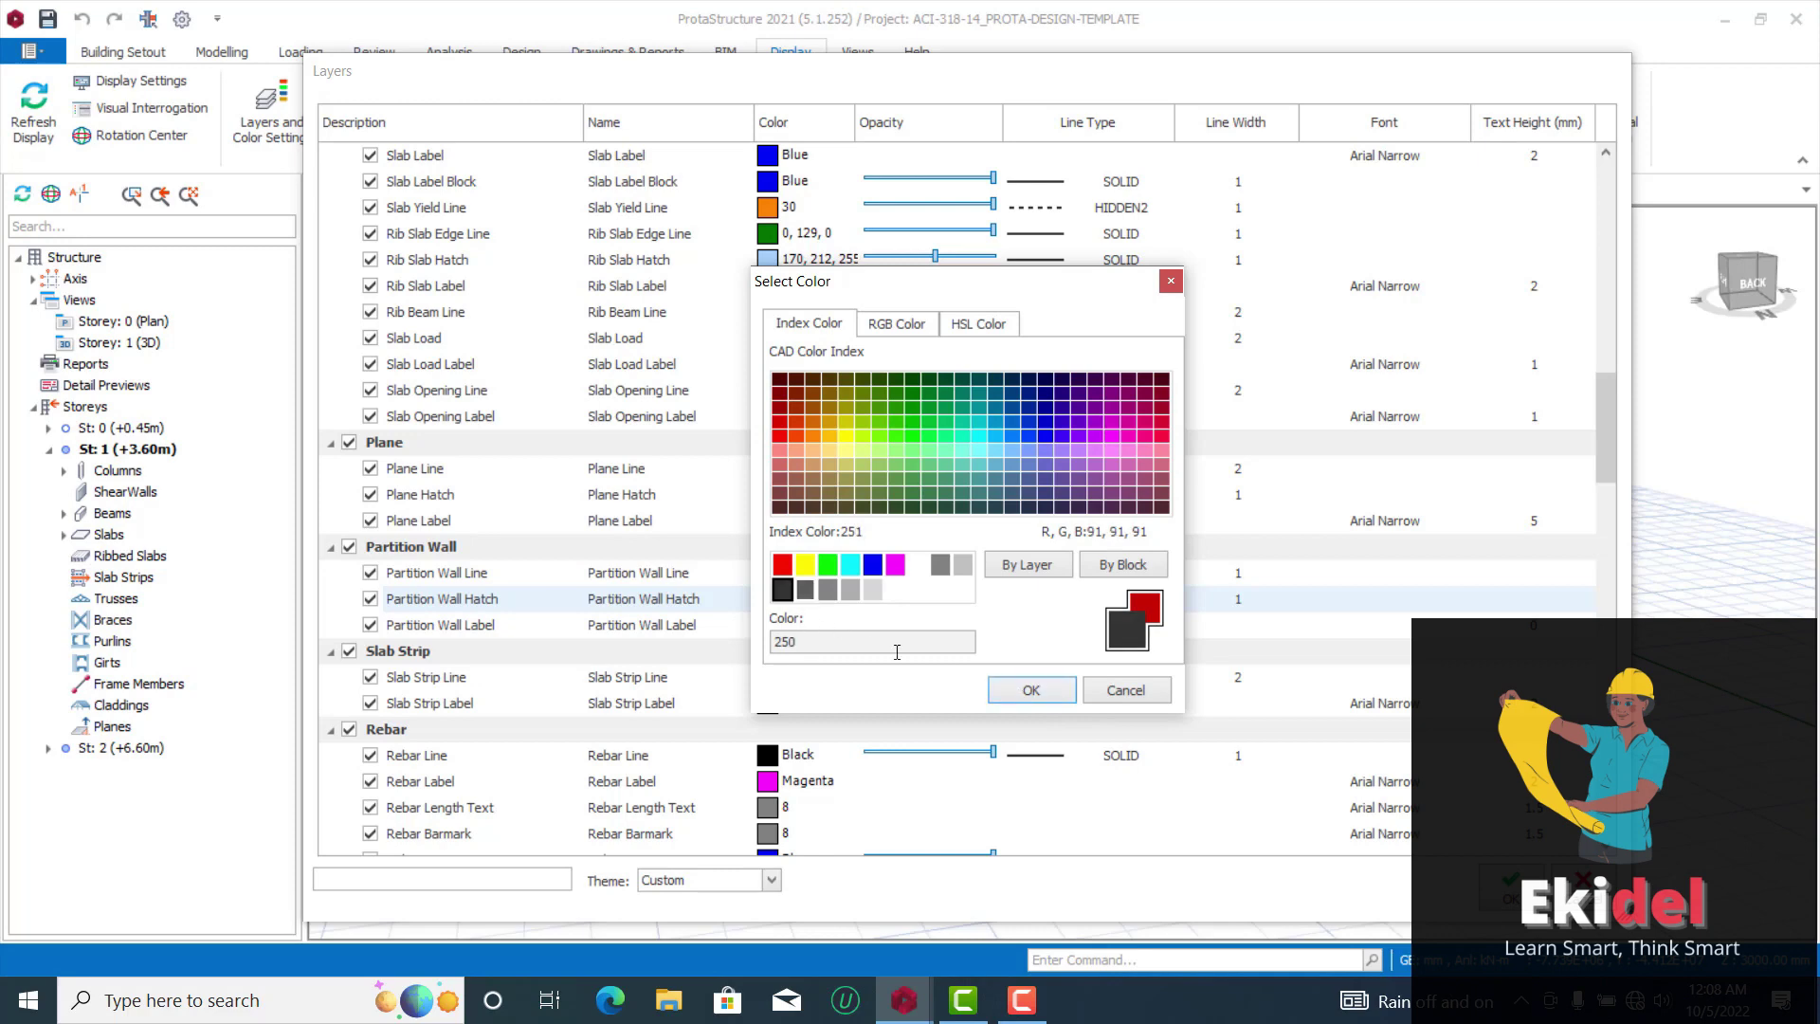
pyautogui.click(1031, 691)
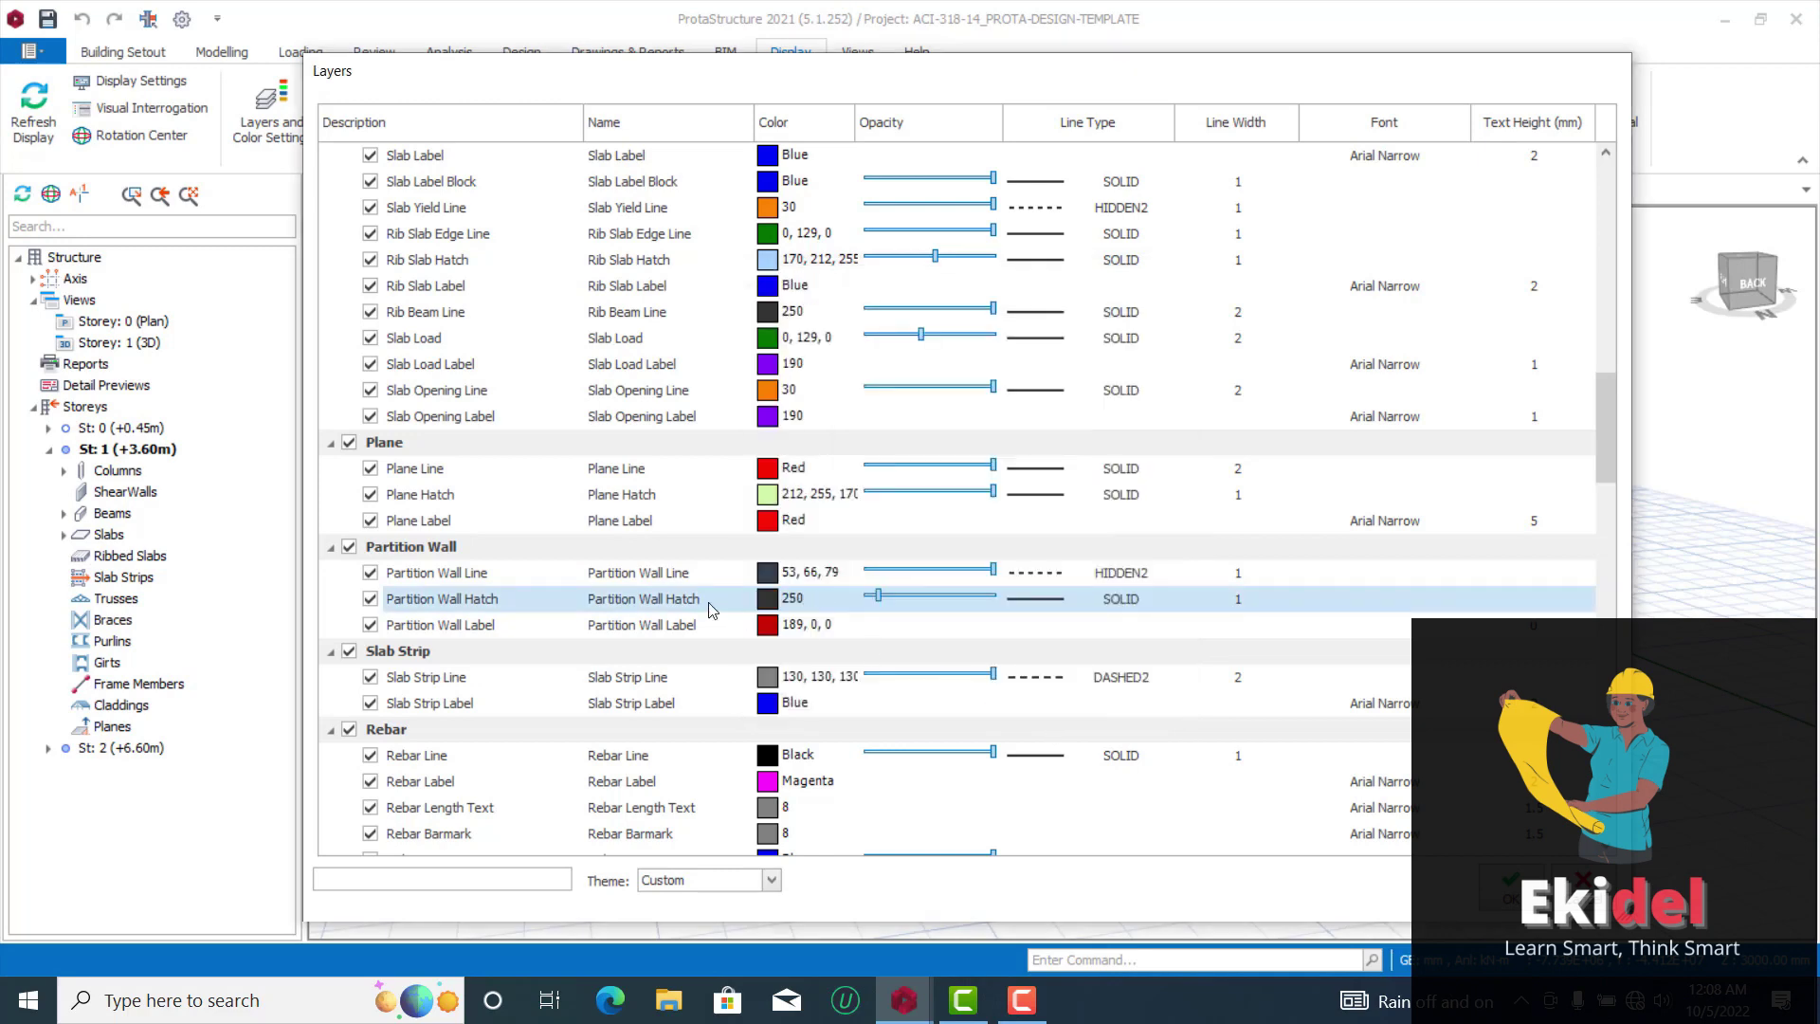
pyautogui.click(881, 598)
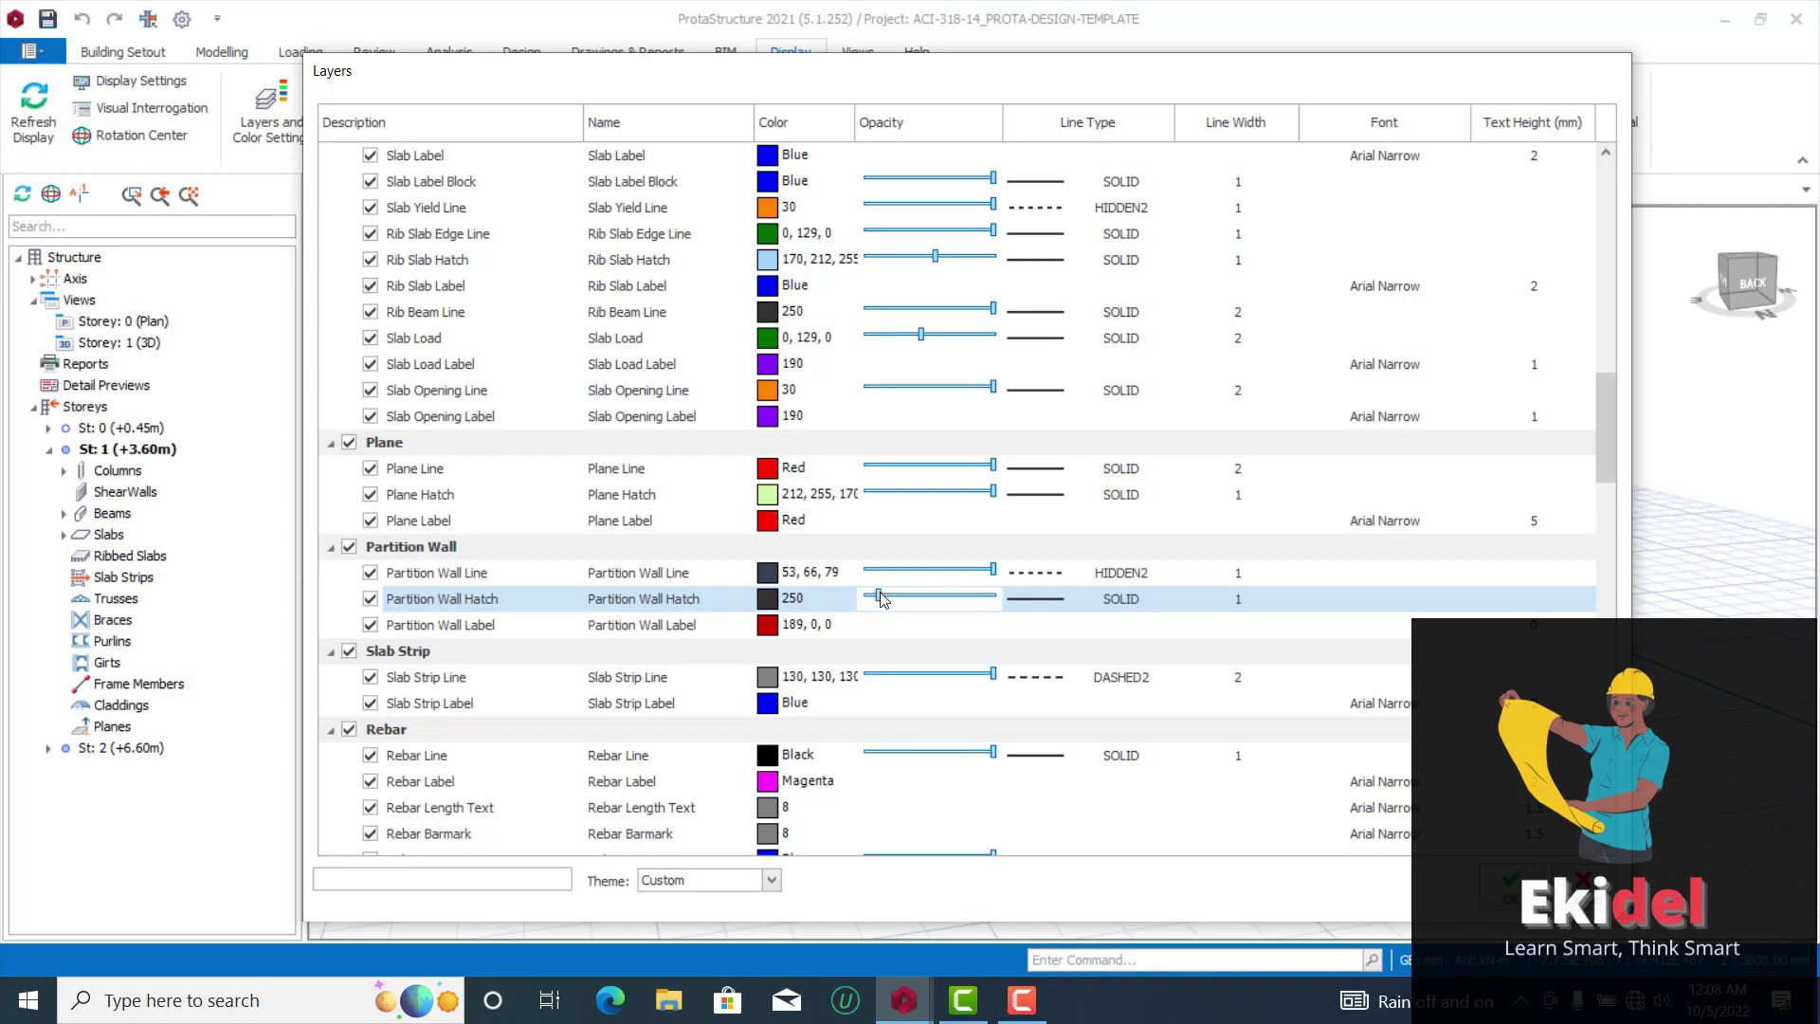
pyautogui.moveTo(882, 599); pyautogui.dragTo(945, 607)
pyautogui.click(1511, 896)
# Examine the recoloured columns, beams and slabs of the two-storey building in 3D, from close up and from all sides
pyautogui.moveTo(969, 566)
pyautogui.mouseDown(button='middle')
pyautogui.moveTo(975, 617)
pyautogui.moveTo(905, 614)
pyautogui.moveTo(838, 595)
pyautogui.moveTo(847, 552)
pyautogui.moveTo(881, 599)
pyautogui.mouseUp(button='middle')
pyautogui.scroll(3, 891, 612)
pyautogui.scroll(-3, 848, 611)
pyautogui.scroll(3, 846, 553)
pyautogui.scroll(-3, 847, 553)
pyautogui.scroll(2, 1052, 623)
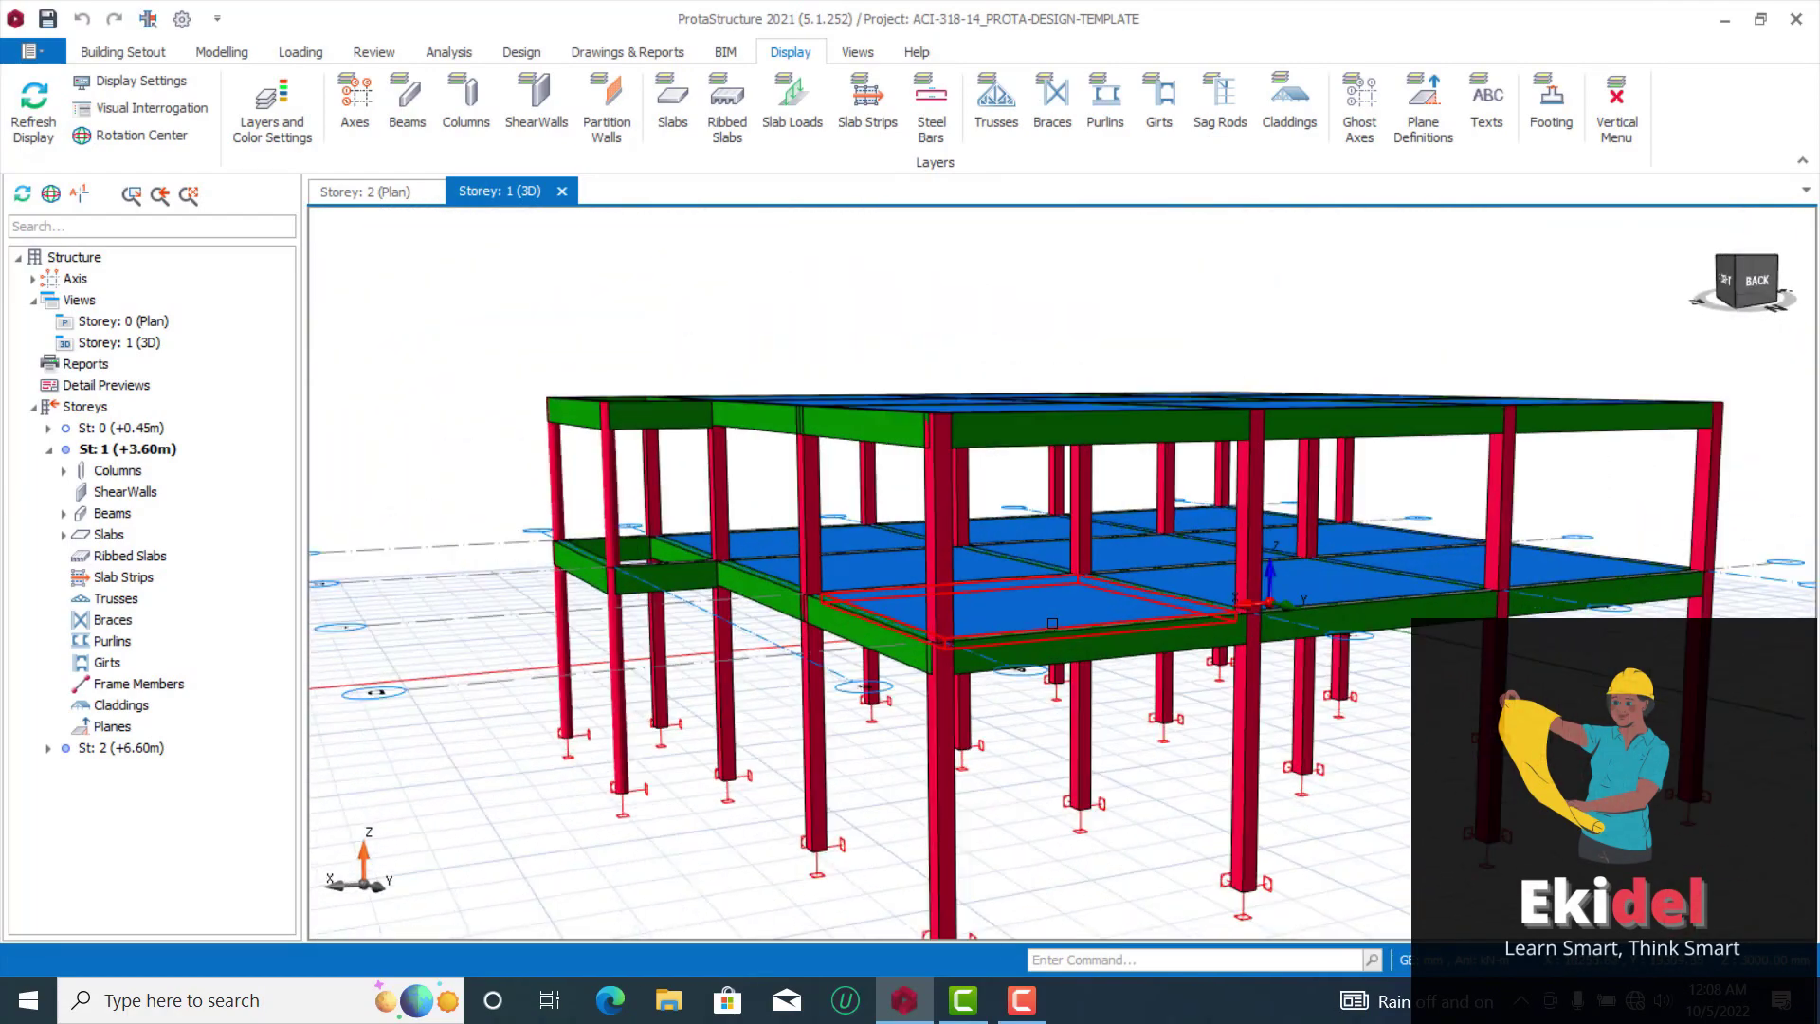
pyautogui.moveTo(1015, 638); pyautogui.dragTo(1084, 648, button='middle')
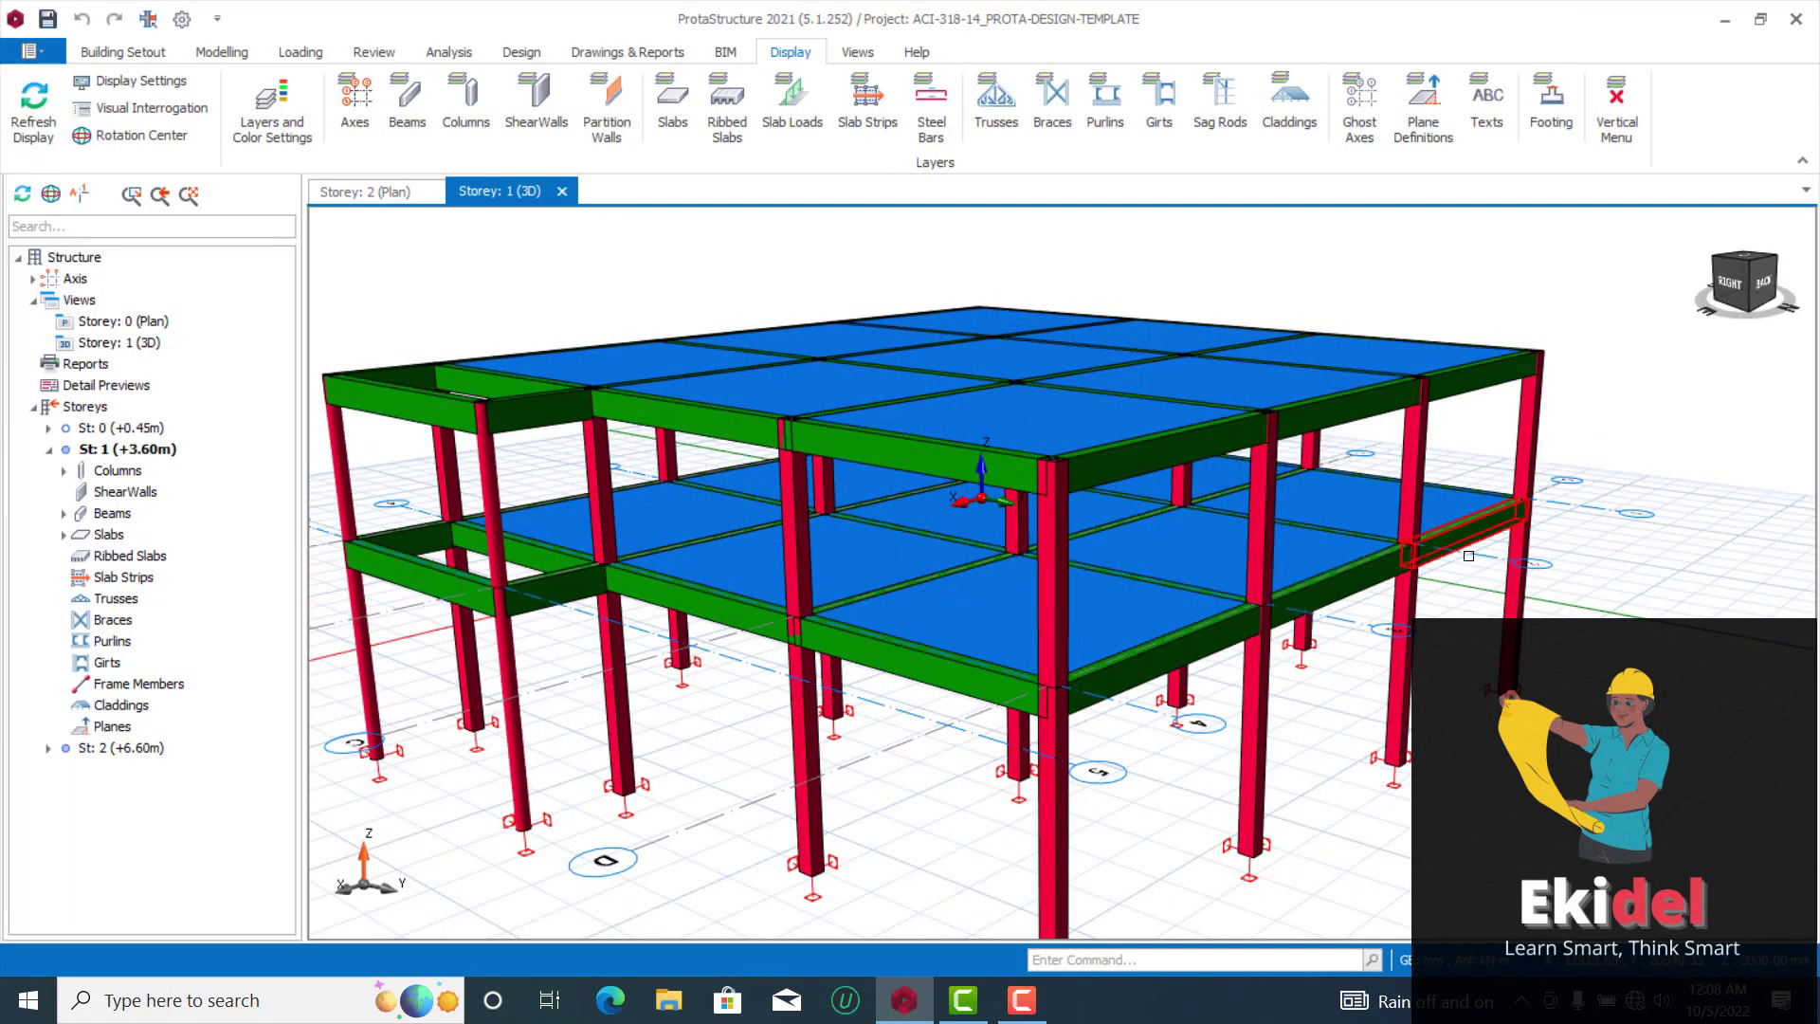
pyautogui.scroll(-4, 1460, 560)
pyautogui.moveTo(821, 588)
pyautogui.mouseDown(button='middle')
pyautogui.moveTo(1046, 609)
pyautogui.moveTo(1136, 592)
pyautogui.moveTo(983, 576)
pyautogui.moveTo(1055, 617)
pyautogui.moveTo(1014, 607)
pyautogui.mouseUp(button='middle')
pyautogui.scroll(4, 1071, 580)
pyautogui.scroll(-4, 983, 575)
pyautogui.moveTo(1348, 695); pyautogui.dragTo(1074, 655, button='middle')
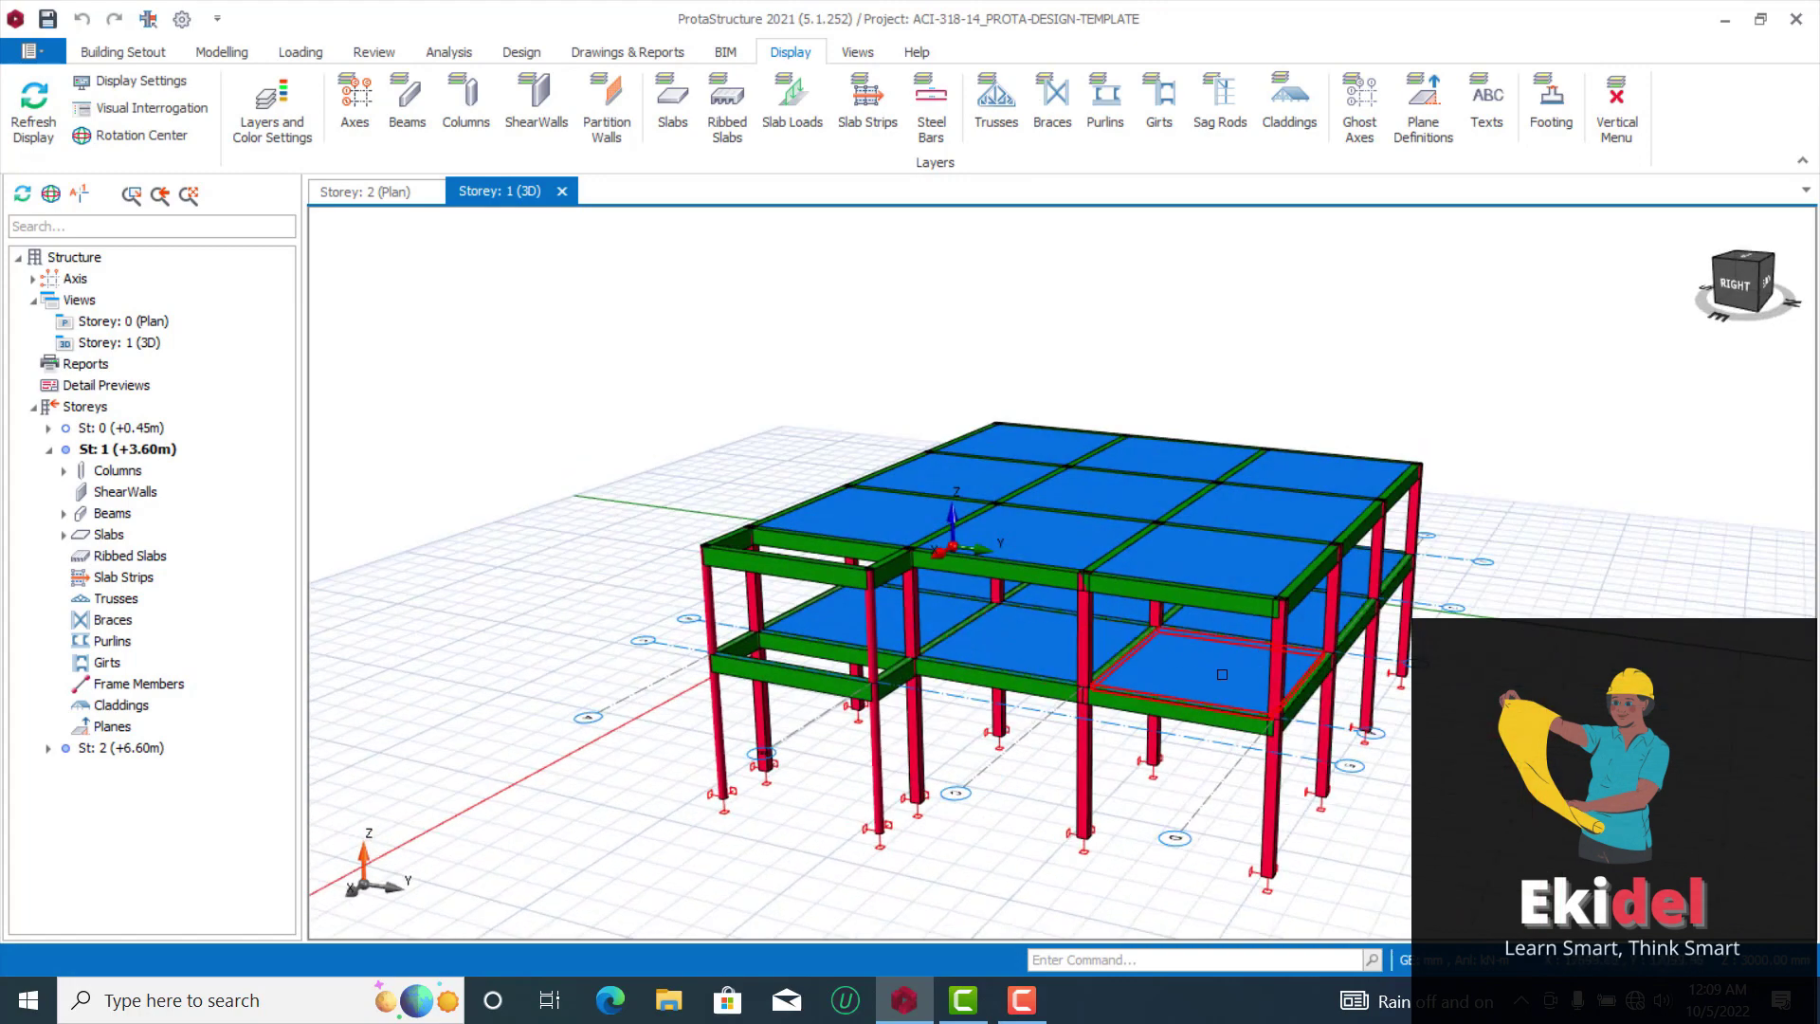
pyautogui.moveTo(1094, 773); pyautogui.dragTo(1318, 768, button='middle')
pyautogui.scroll(-2, 986, 616)
pyautogui.scroll(3, 602, 643)
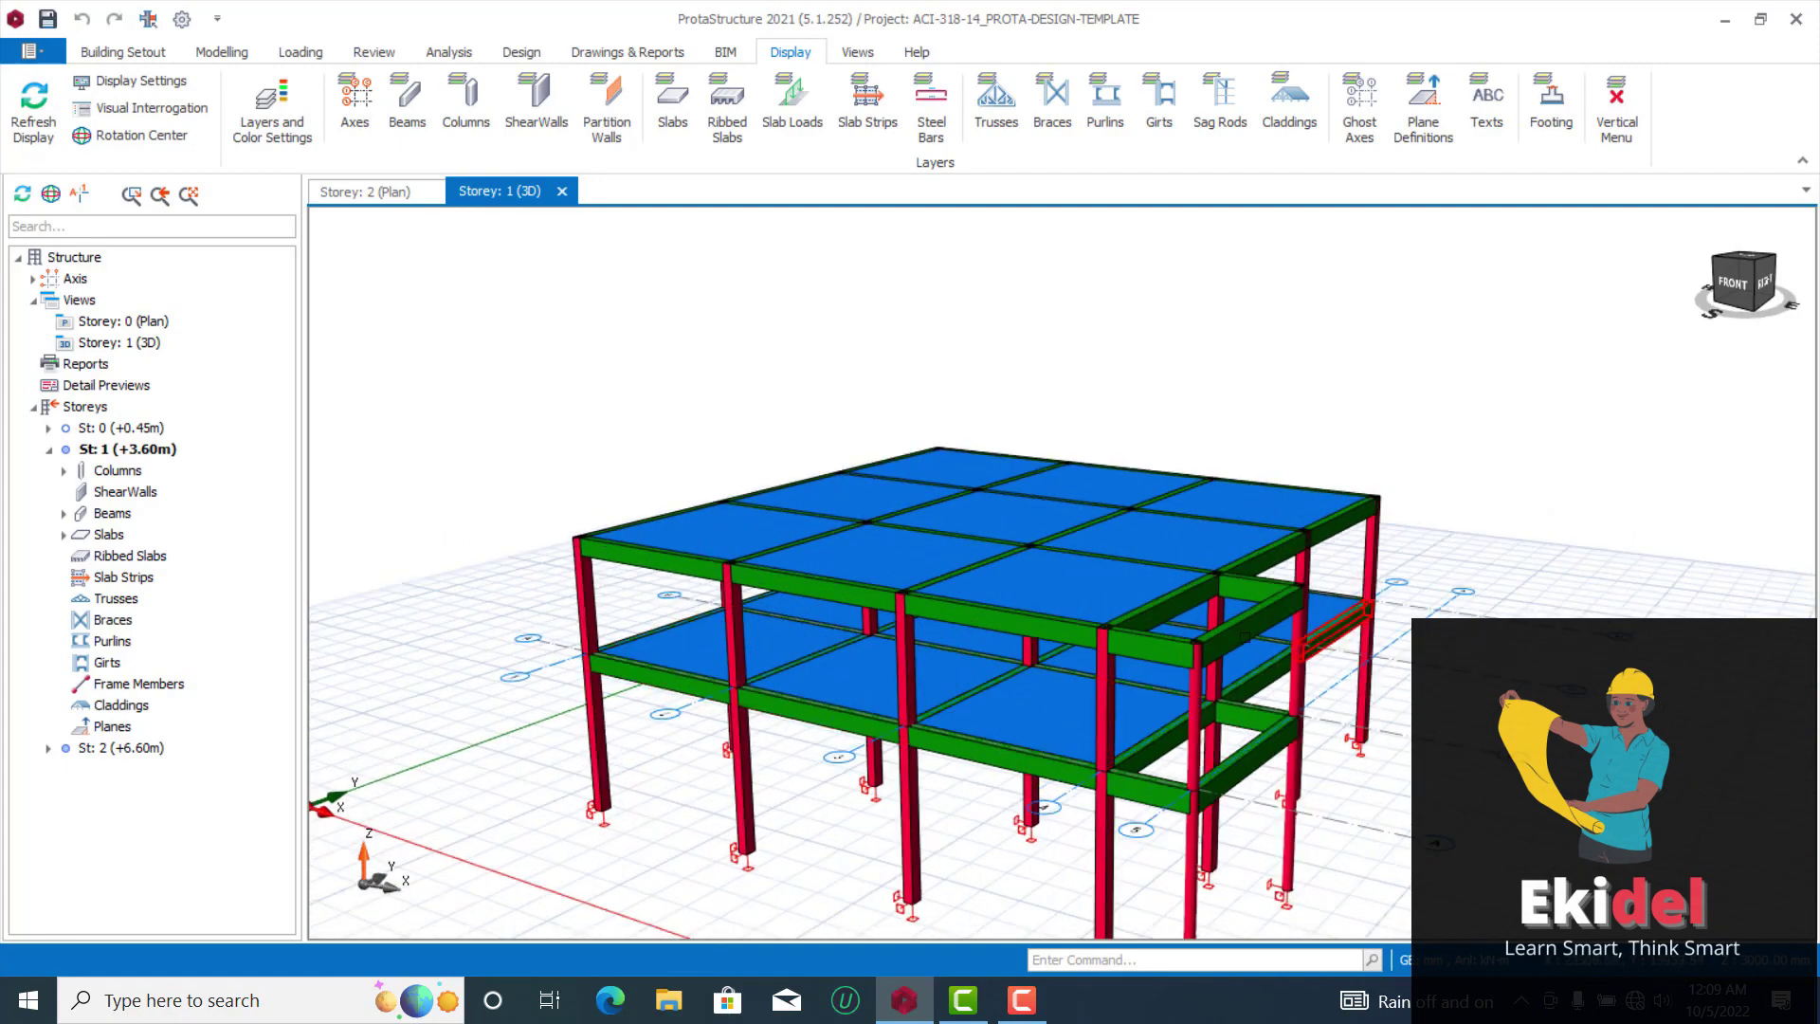
pyautogui.scroll(-3, 1262, 642)
pyautogui.moveTo(1263, 642); pyautogui.dragTo(1079, 643, button='middle')
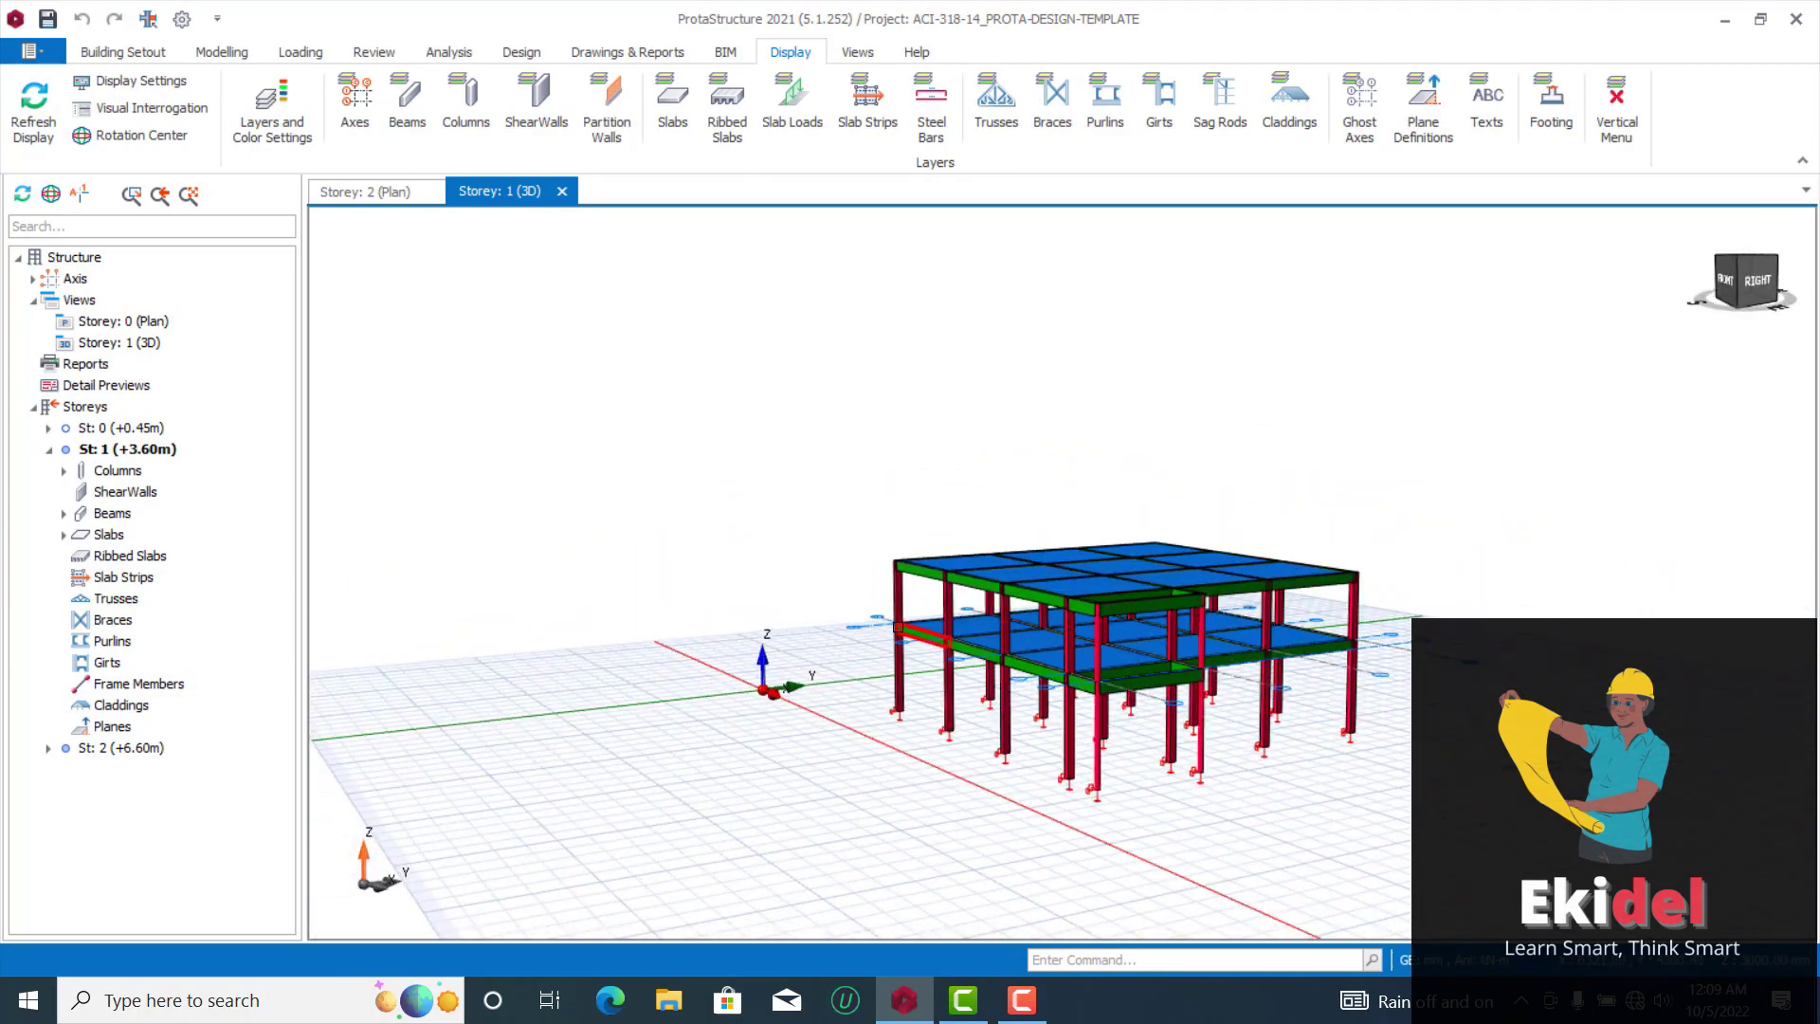
pyautogui.scroll(2, 896, 640)
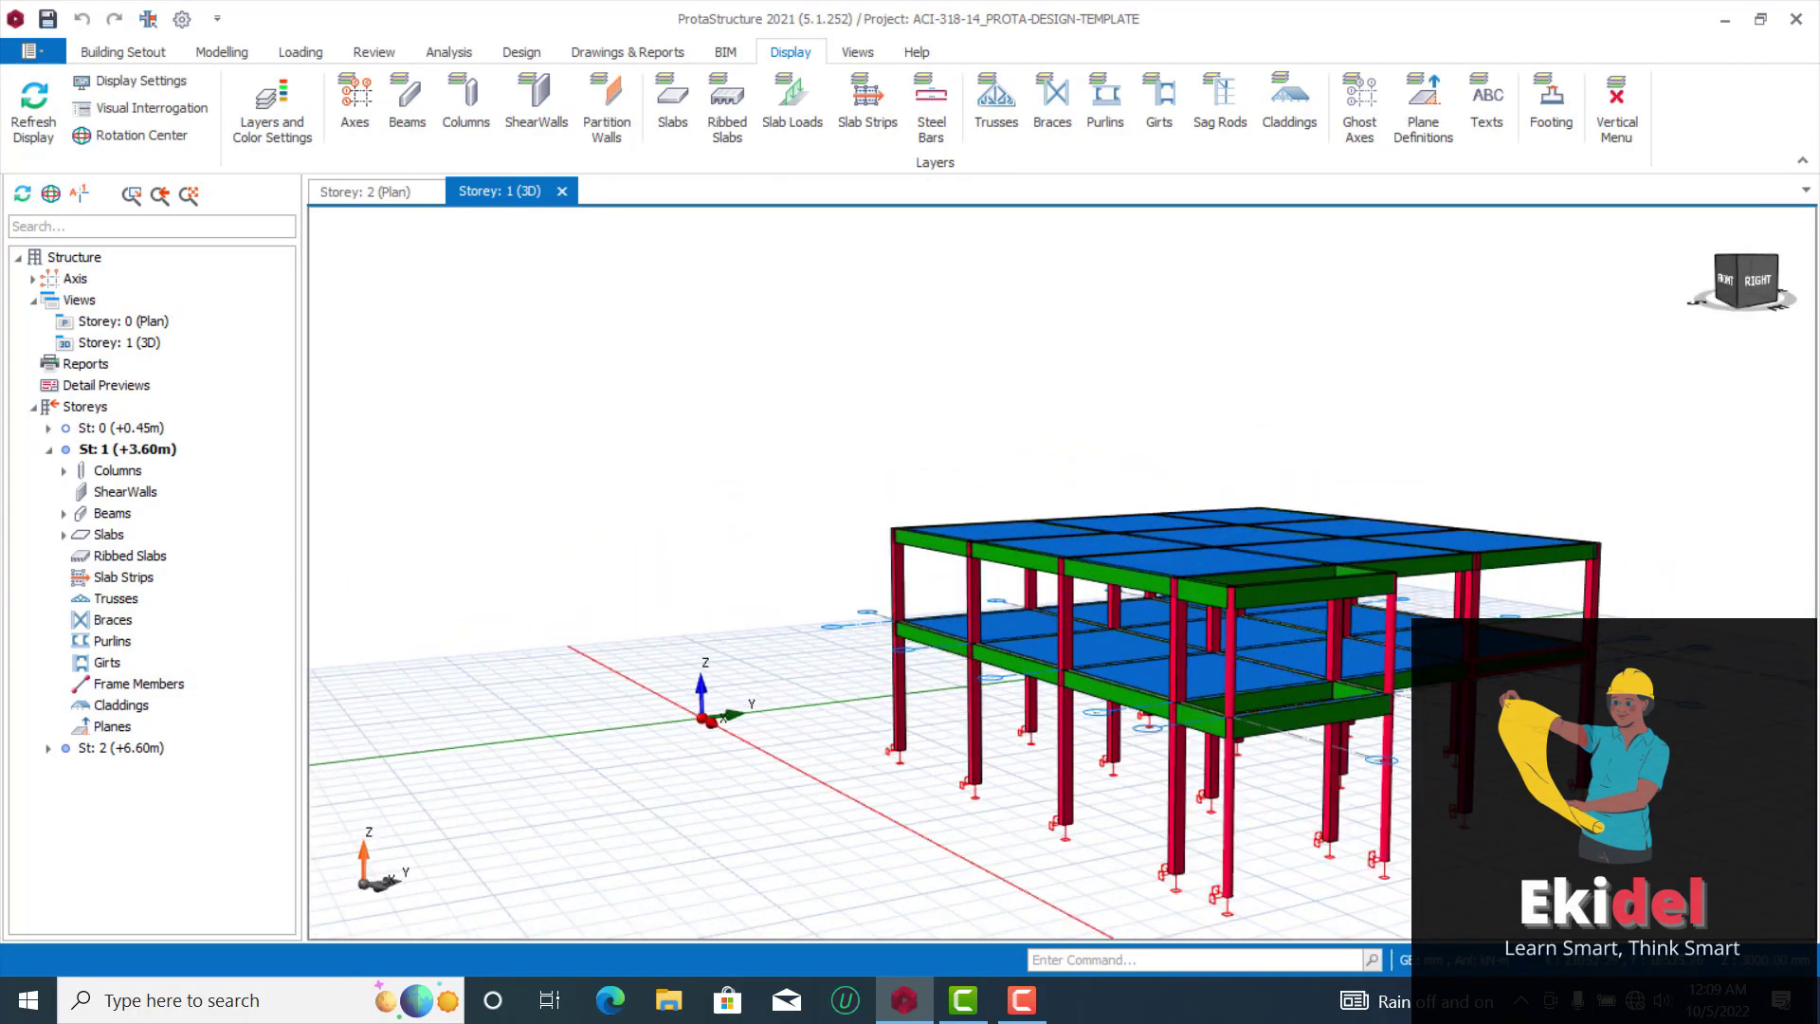
pyautogui.scroll(3, 1516, 664)
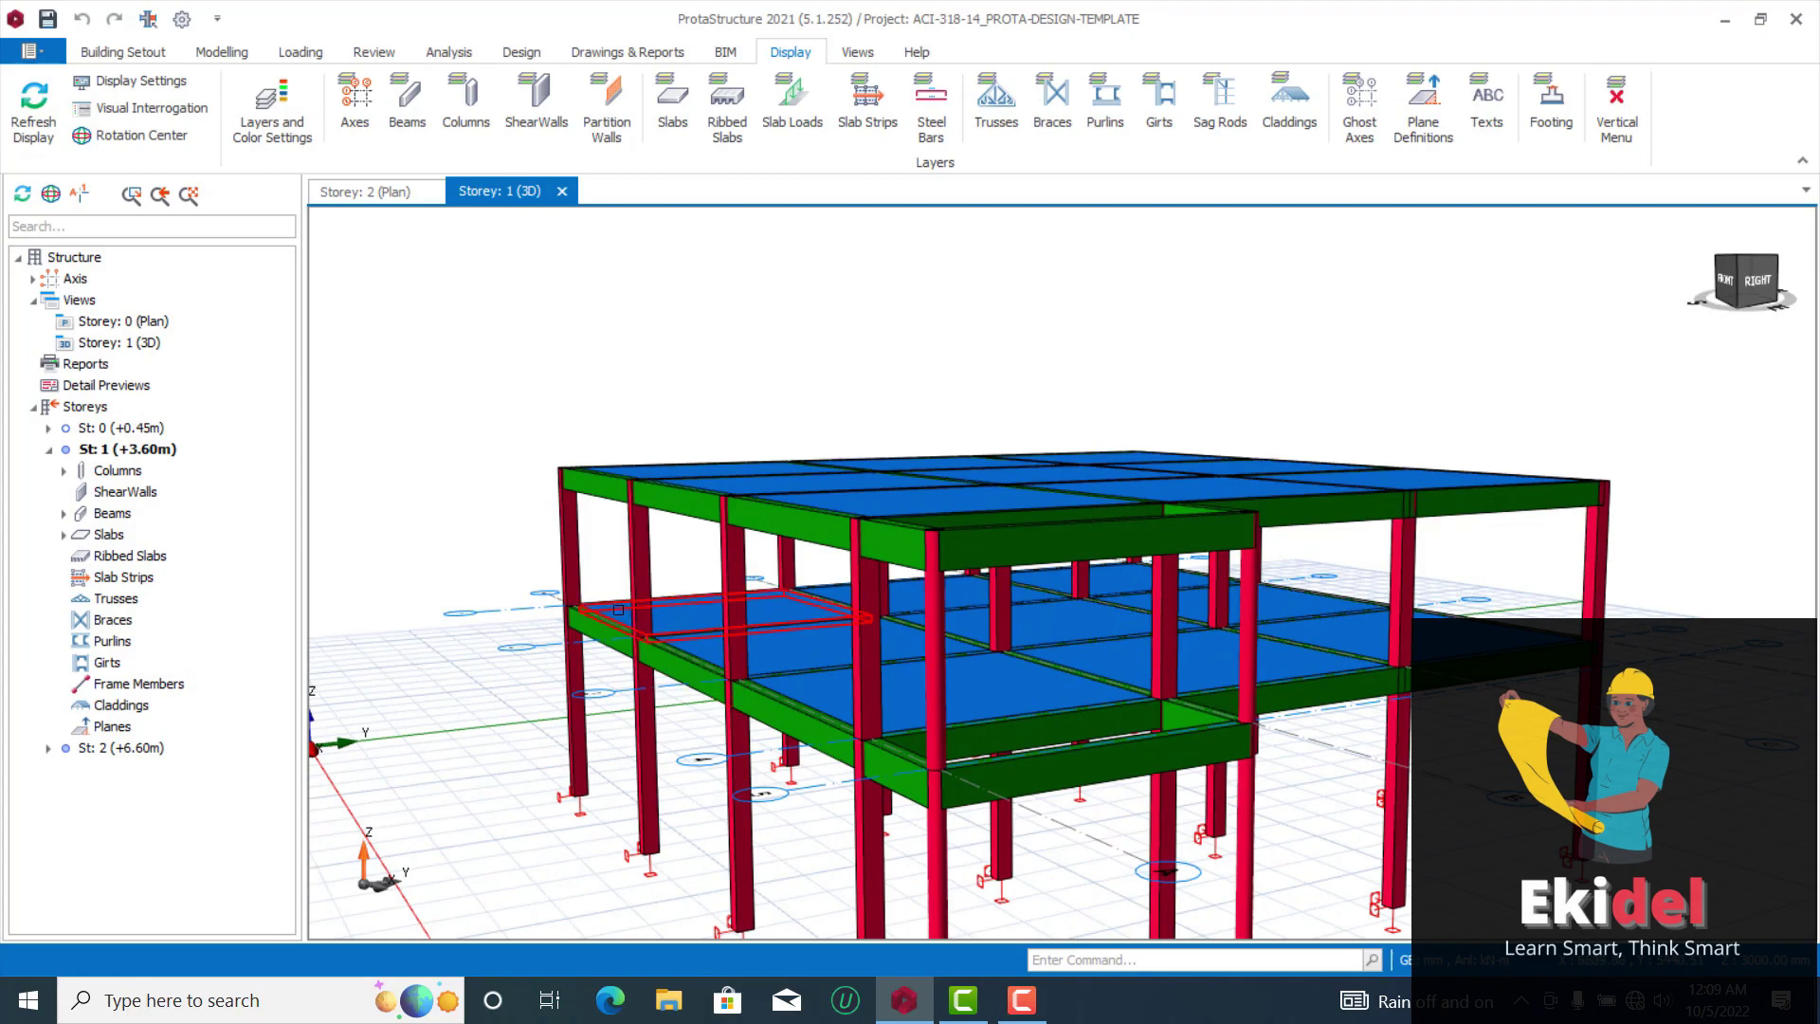
pyautogui.scroll(-3, 1189, 507)
pyautogui.moveTo(1190, 507); pyautogui.dragTo(1389, 559, button='middle')
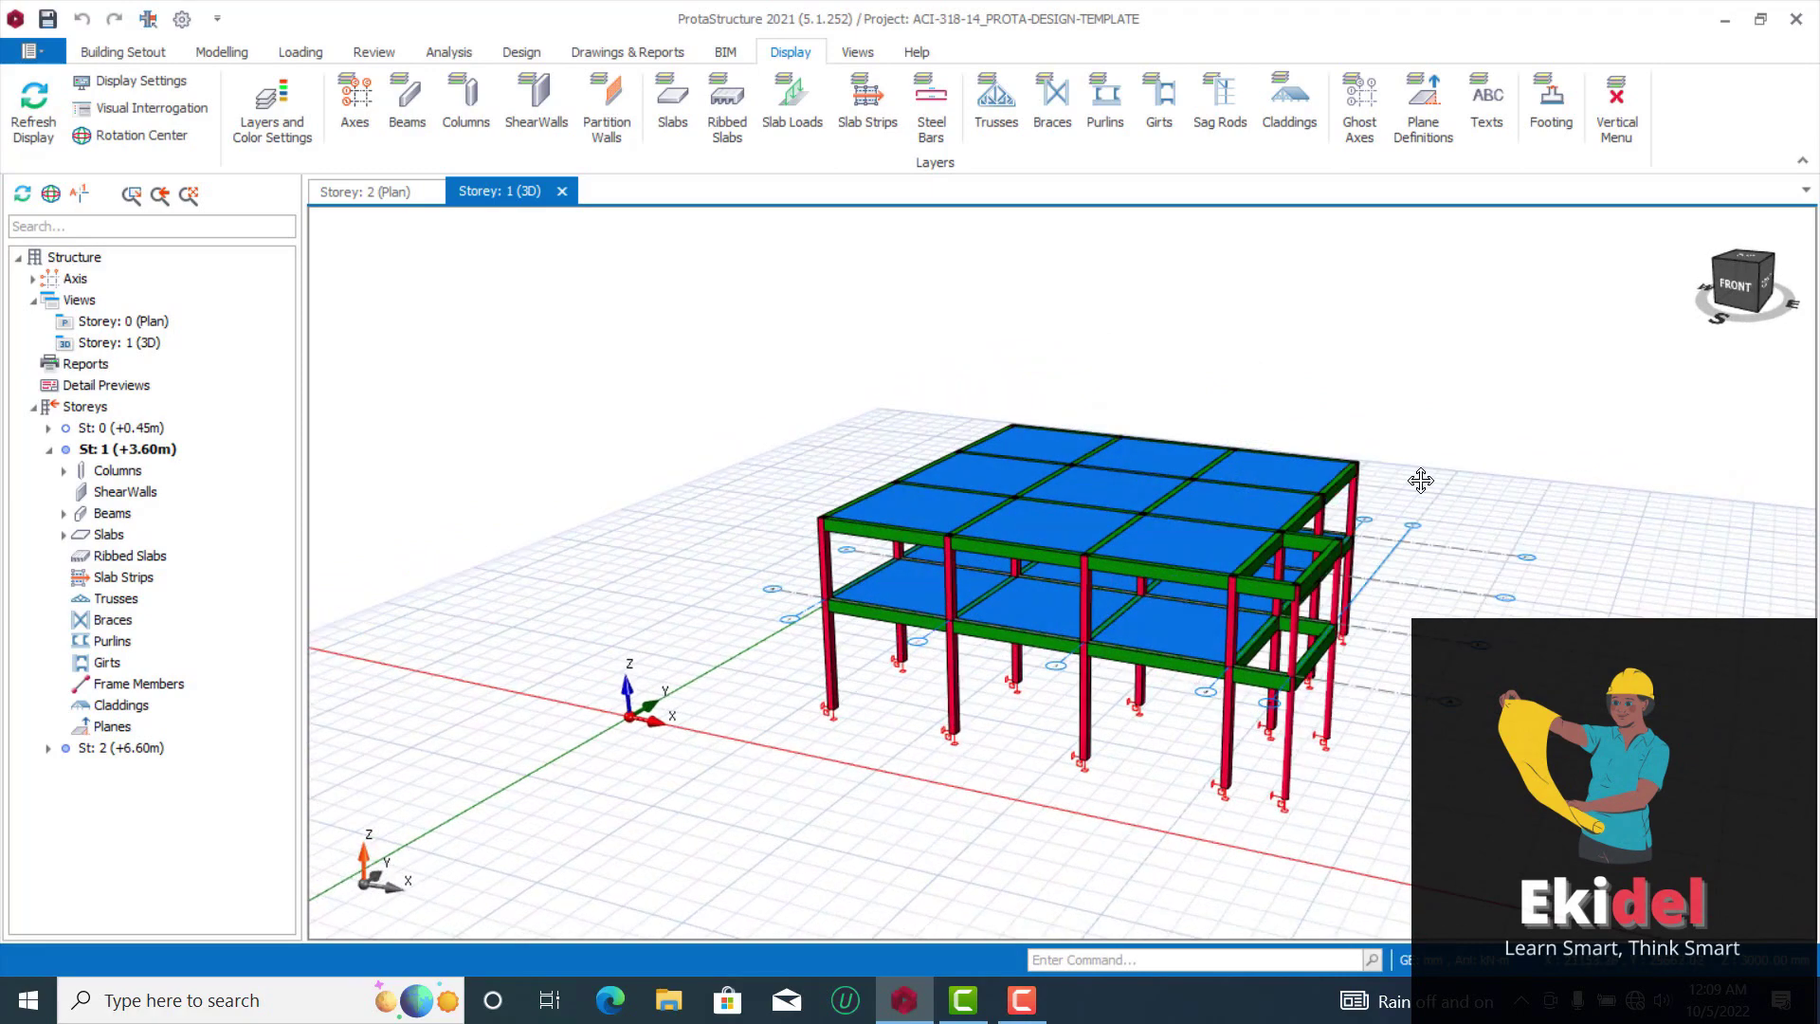
pyautogui.moveTo(1426, 477); pyautogui.dragTo(1218, 495, button='middle')
pyautogui.moveTo(1002, 570)
pyautogui.mouseDown(button='middle')
pyautogui.moveTo(1100, 482)
pyautogui.moveTo(1139, 563)
pyautogui.mouseUp(button='middle')
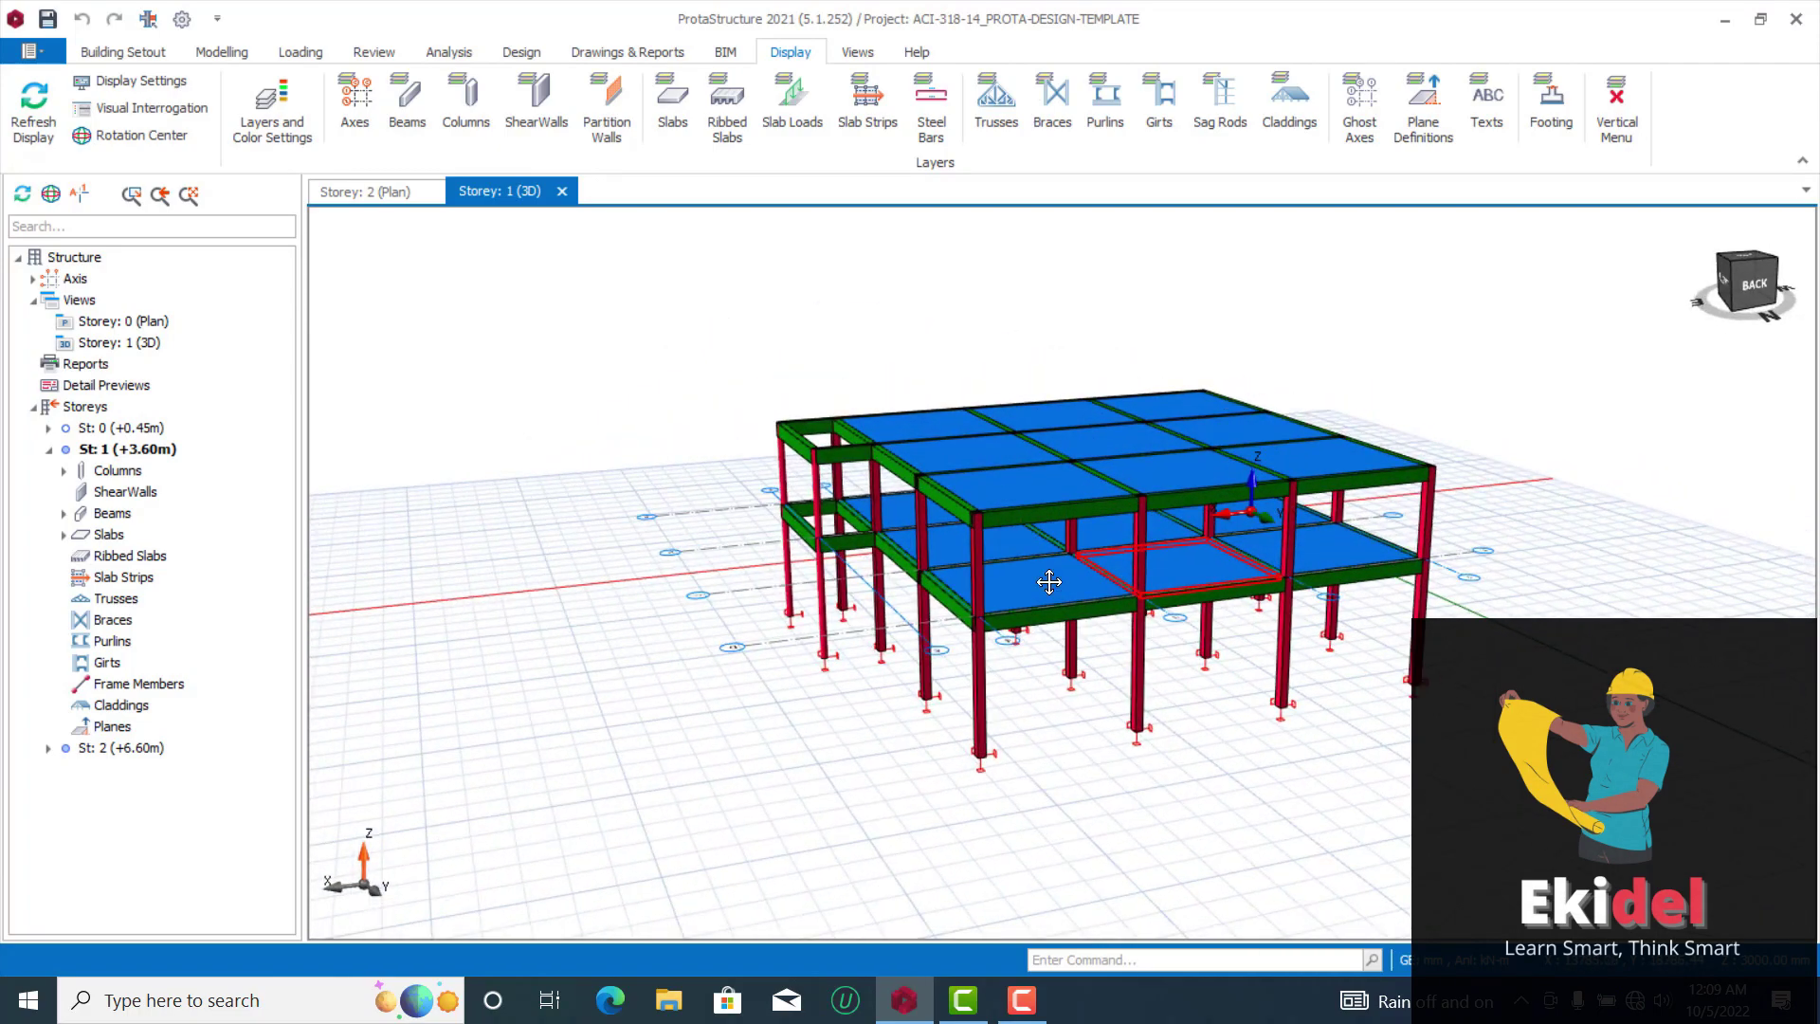
pyautogui.scroll(5, 790, 737)
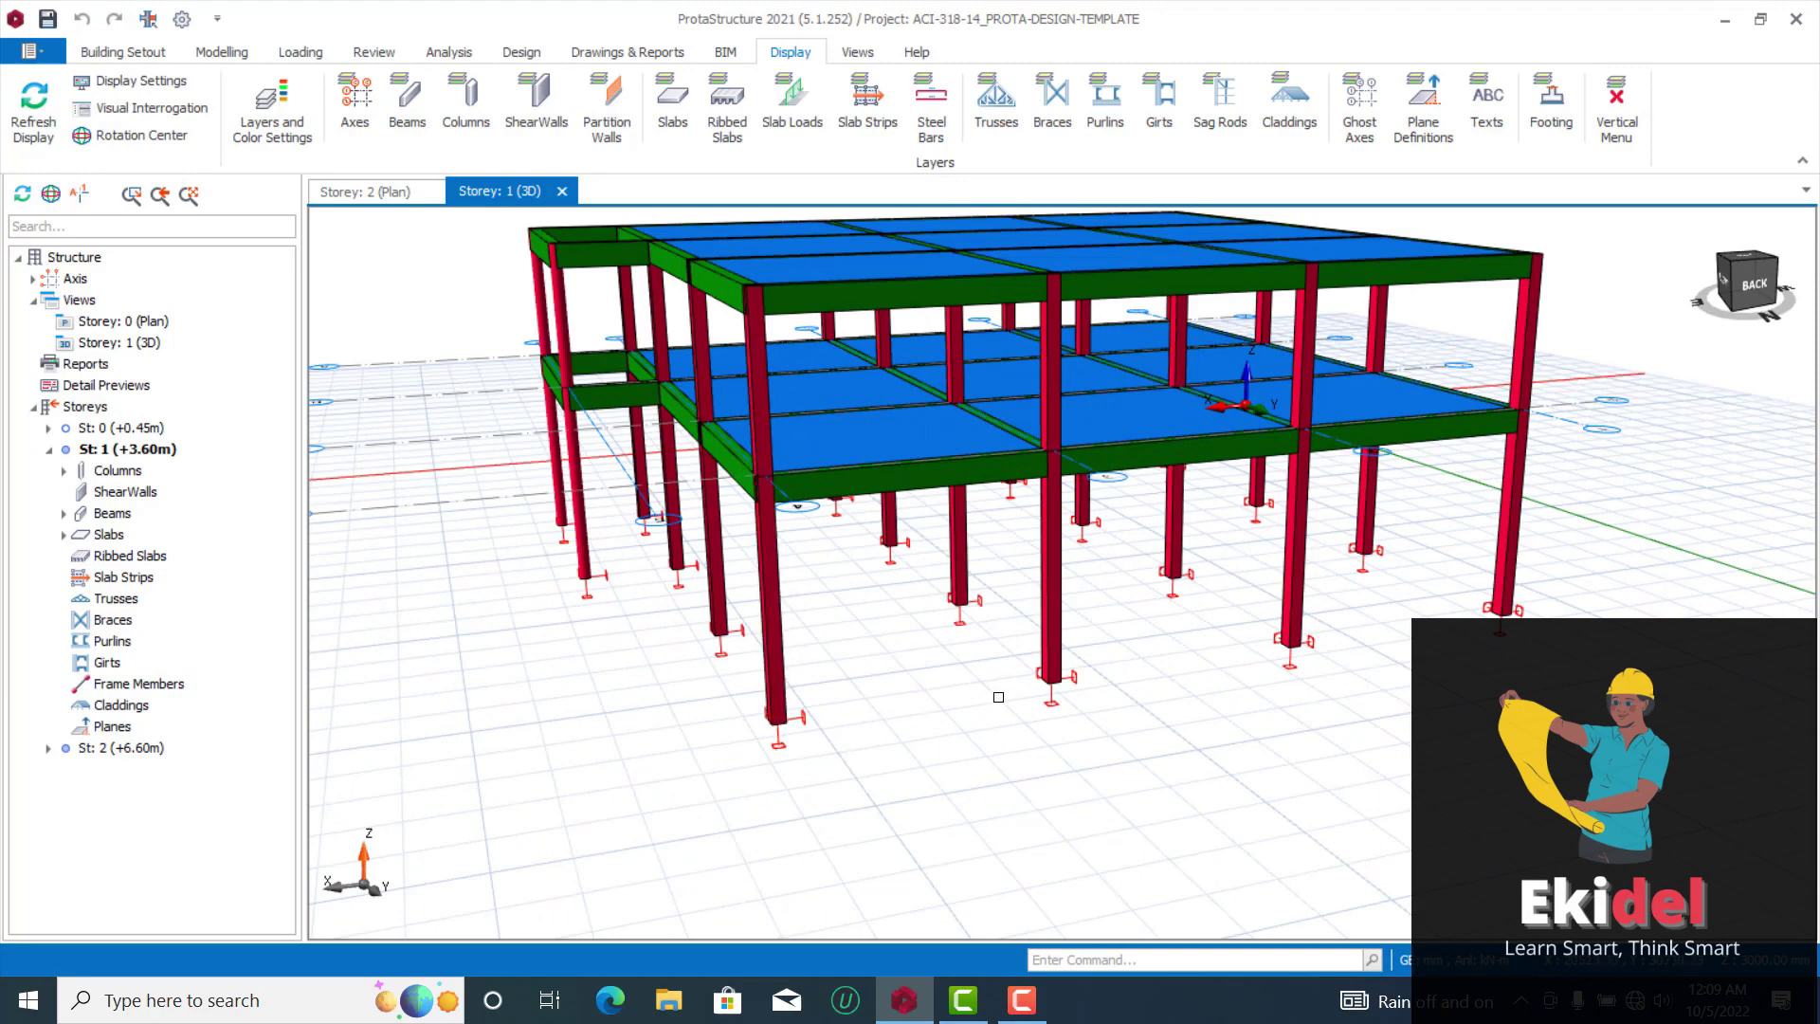
pyautogui.scroll(-3, 602, 595)
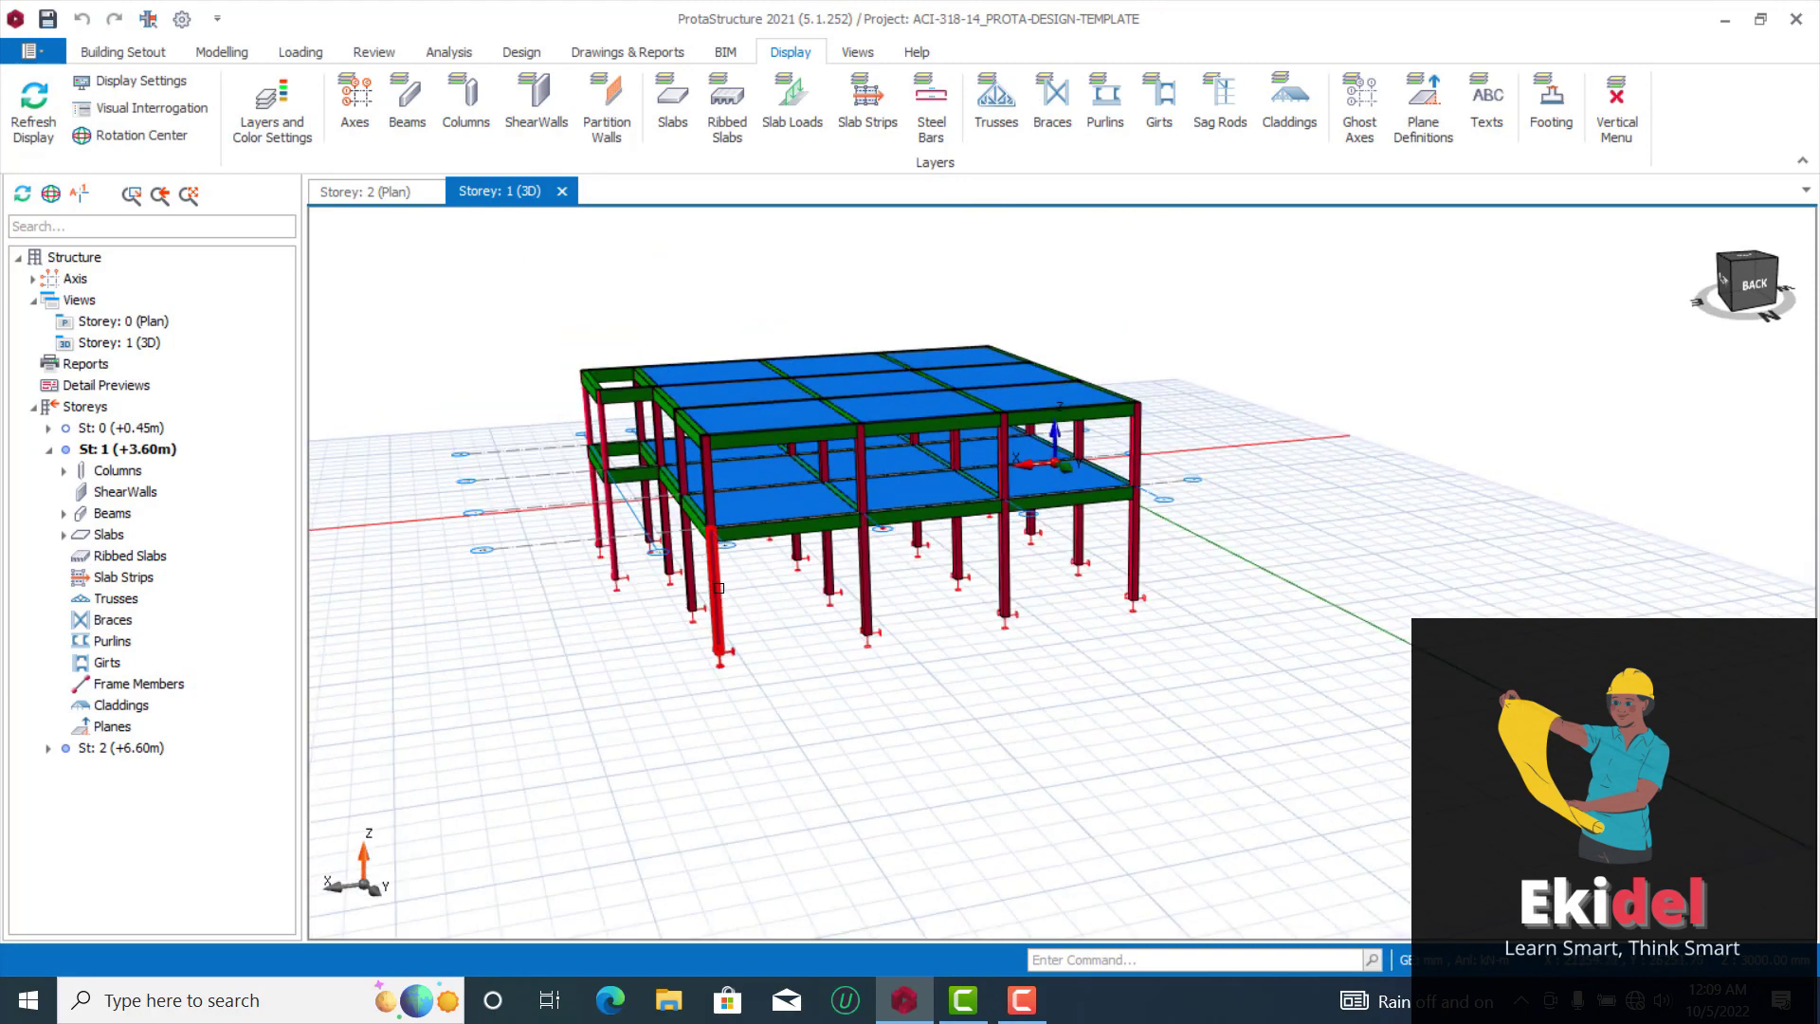
pyautogui.scroll(2, 783, 592)
pyautogui.scroll(-4, 705, 524)
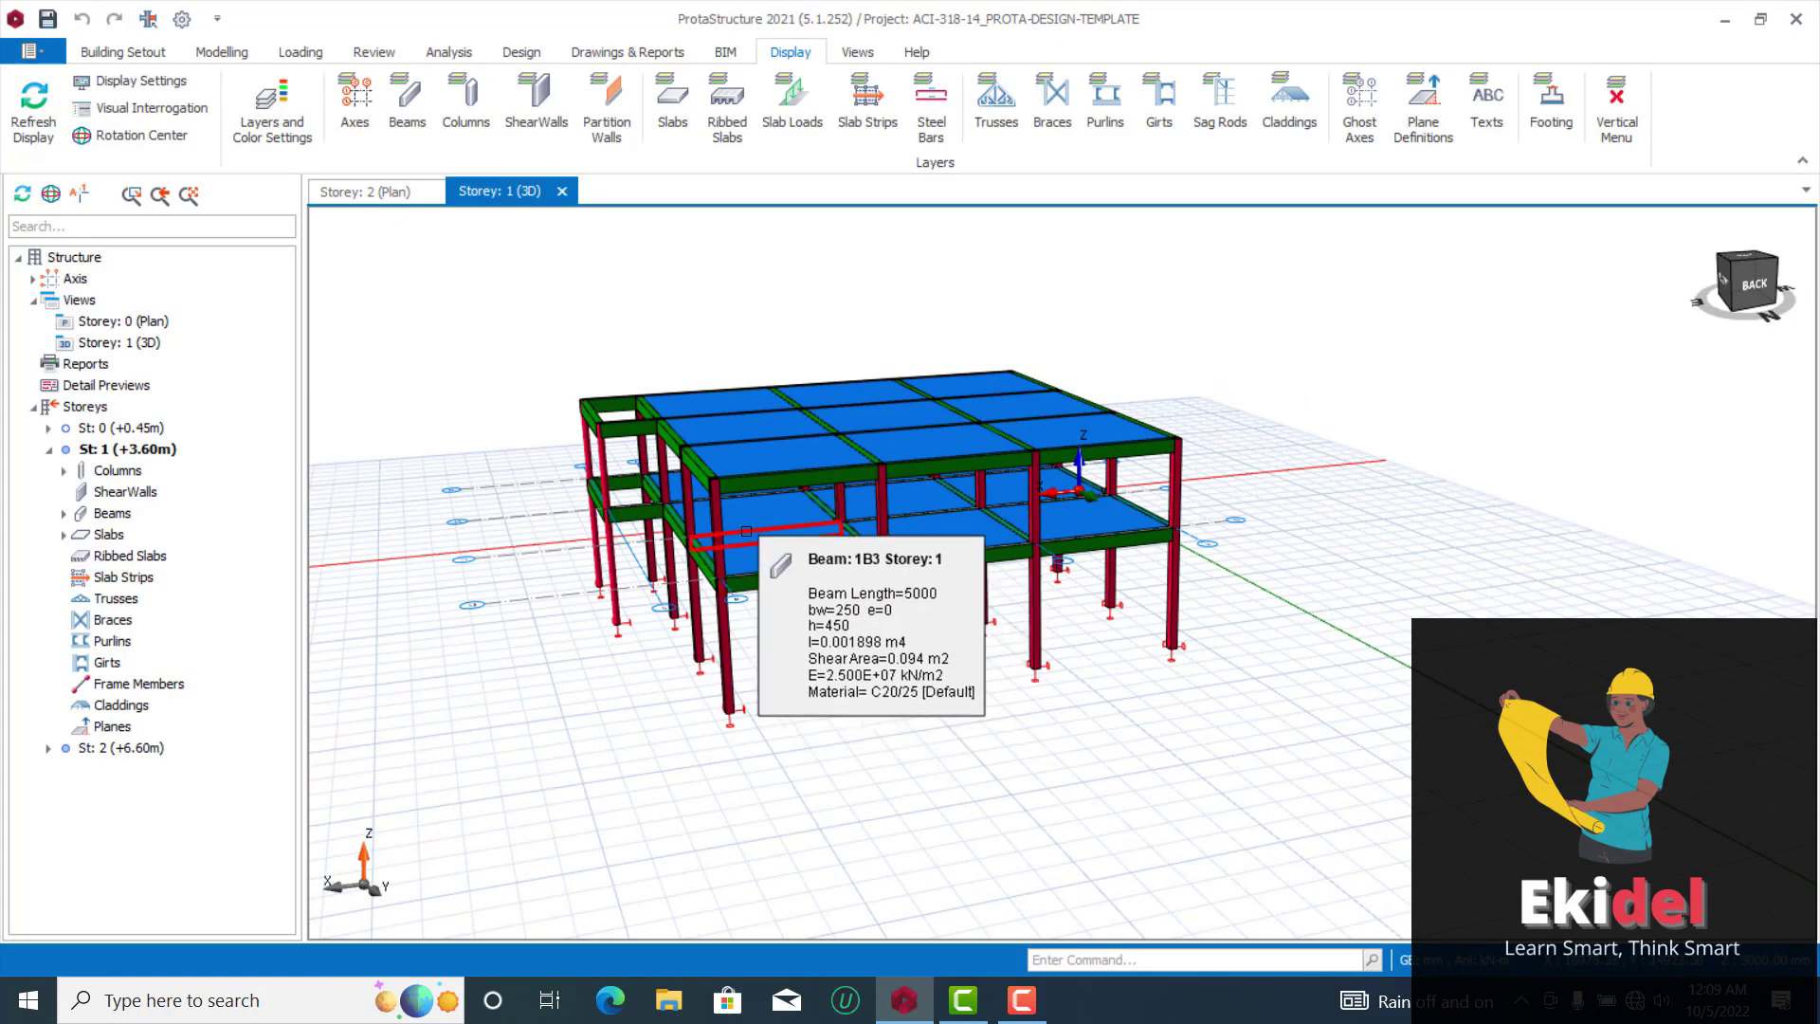
pyautogui.scroll(-3, 808, 627)
pyautogui.moveTo(808, 628); pyautogui.dragTo(773, 611, button='middle')
pyautogui.scroll(3, 727, 629)
pyautogui.scroll(3, 815, 504)
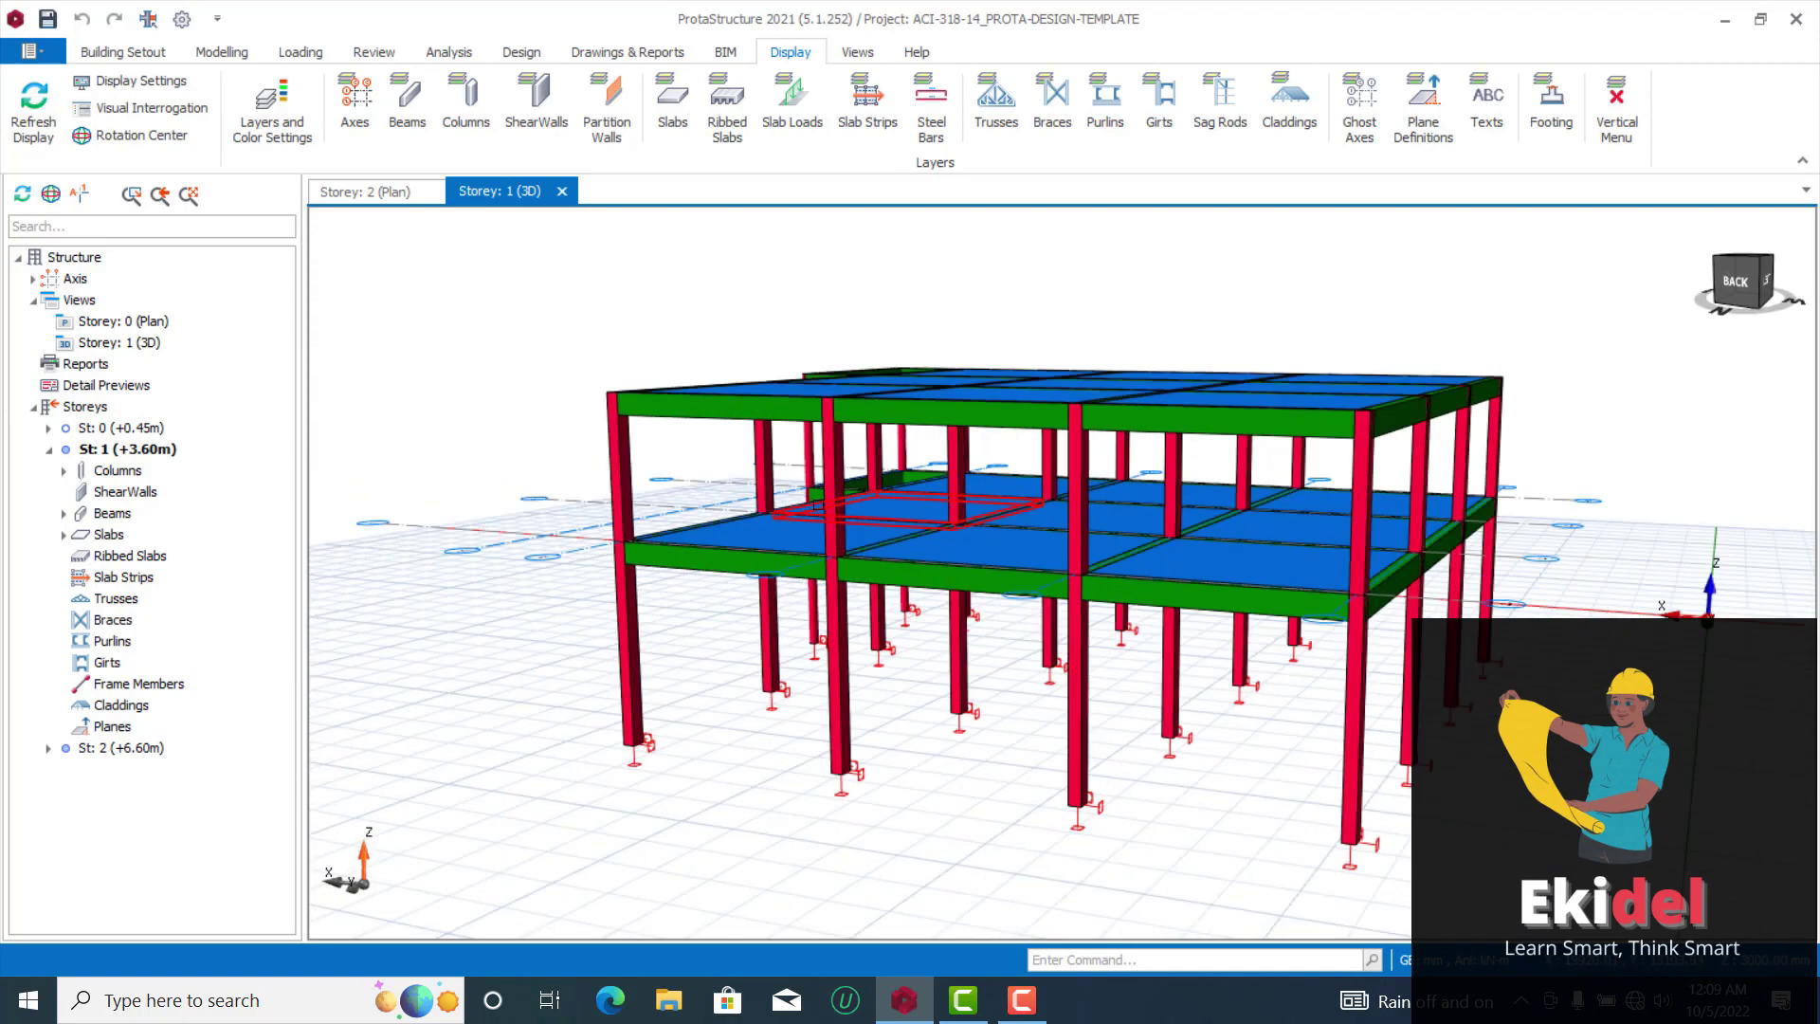
pyautogui.moveTo(815, 504)
pyautogui.mouseDown(button='middle')
pyautogui.moveTo(720, 536)
pyautogui.moveTo(905, 528)
pyautogui.mouseUp(button='middle')
pyautogui.scroll(-2, 796, 559)
pyautogui.moveTo(774, 538); pyautogui.dragTo(1004, 502, button='middle')
pyautogui.moveTo(973, 265); pyautogui.dragTo(1005, 318, button='middle')
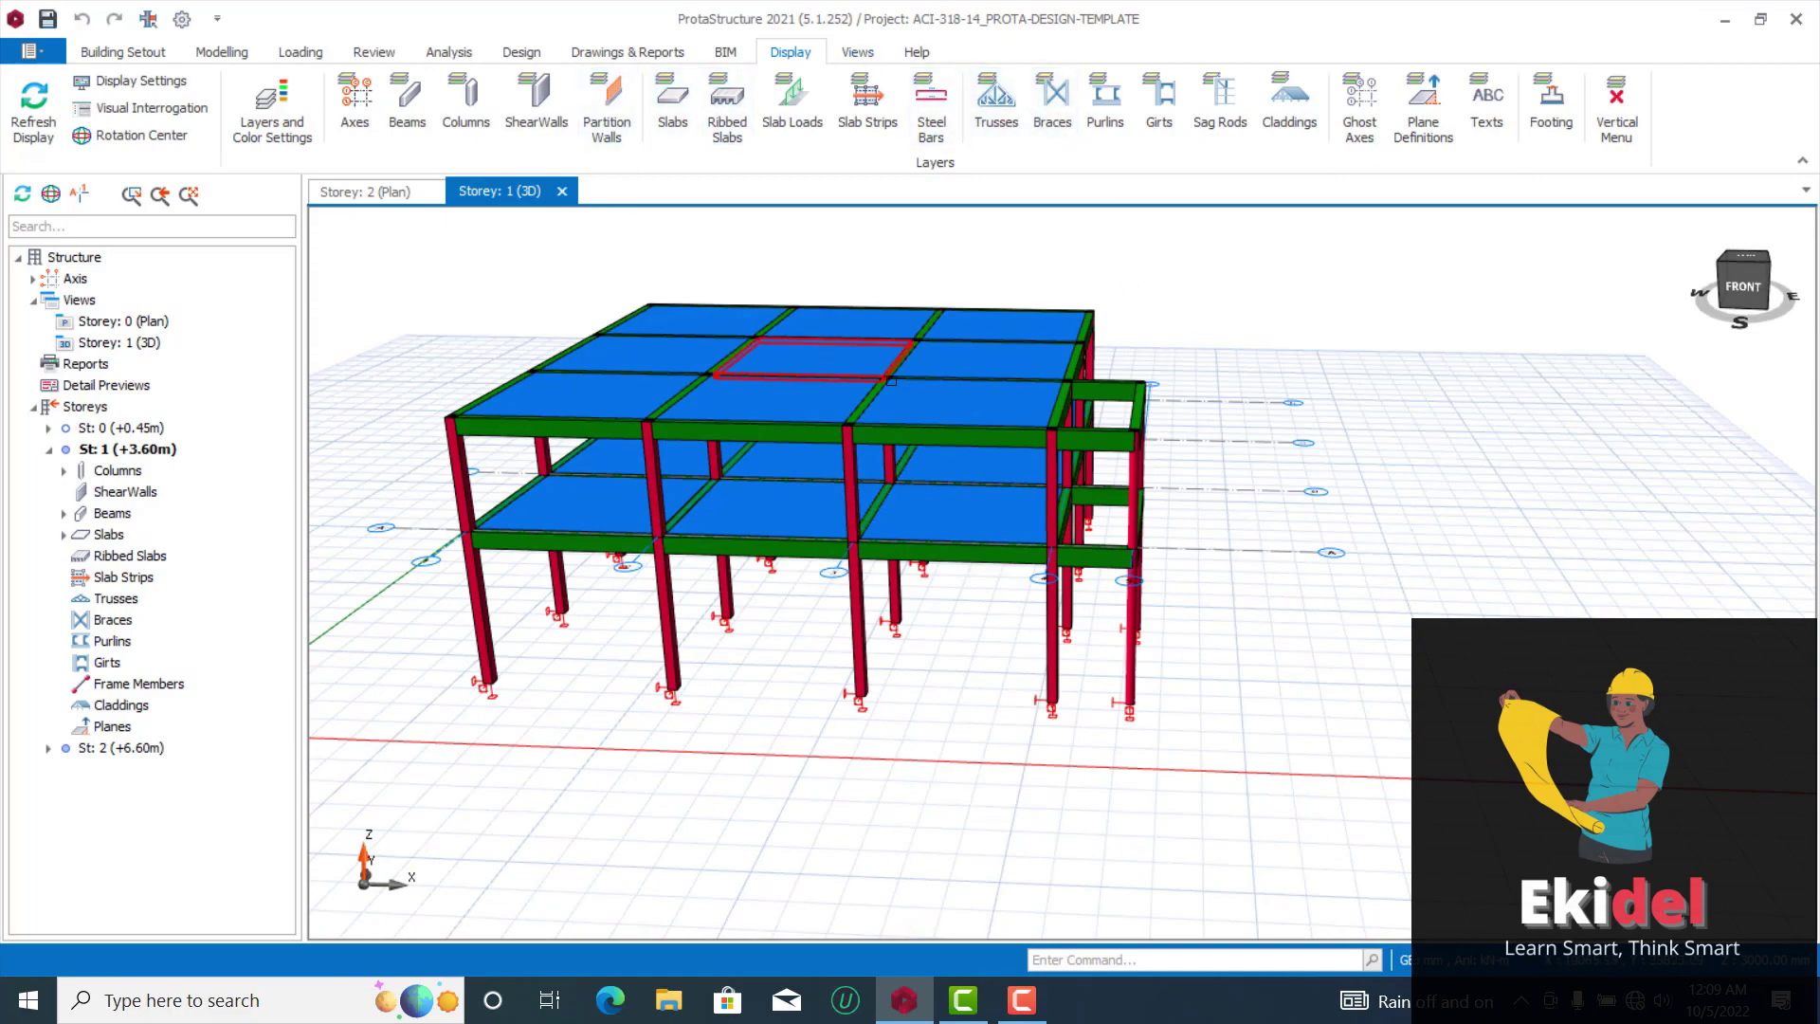
pyautogui.moveTo(1140, 540); pyautogui.dragTo(1196, 355, button='middle')
pyautogui.moveTo(904, 306); pyautogui.dragTo(1090, 406, button='middle')
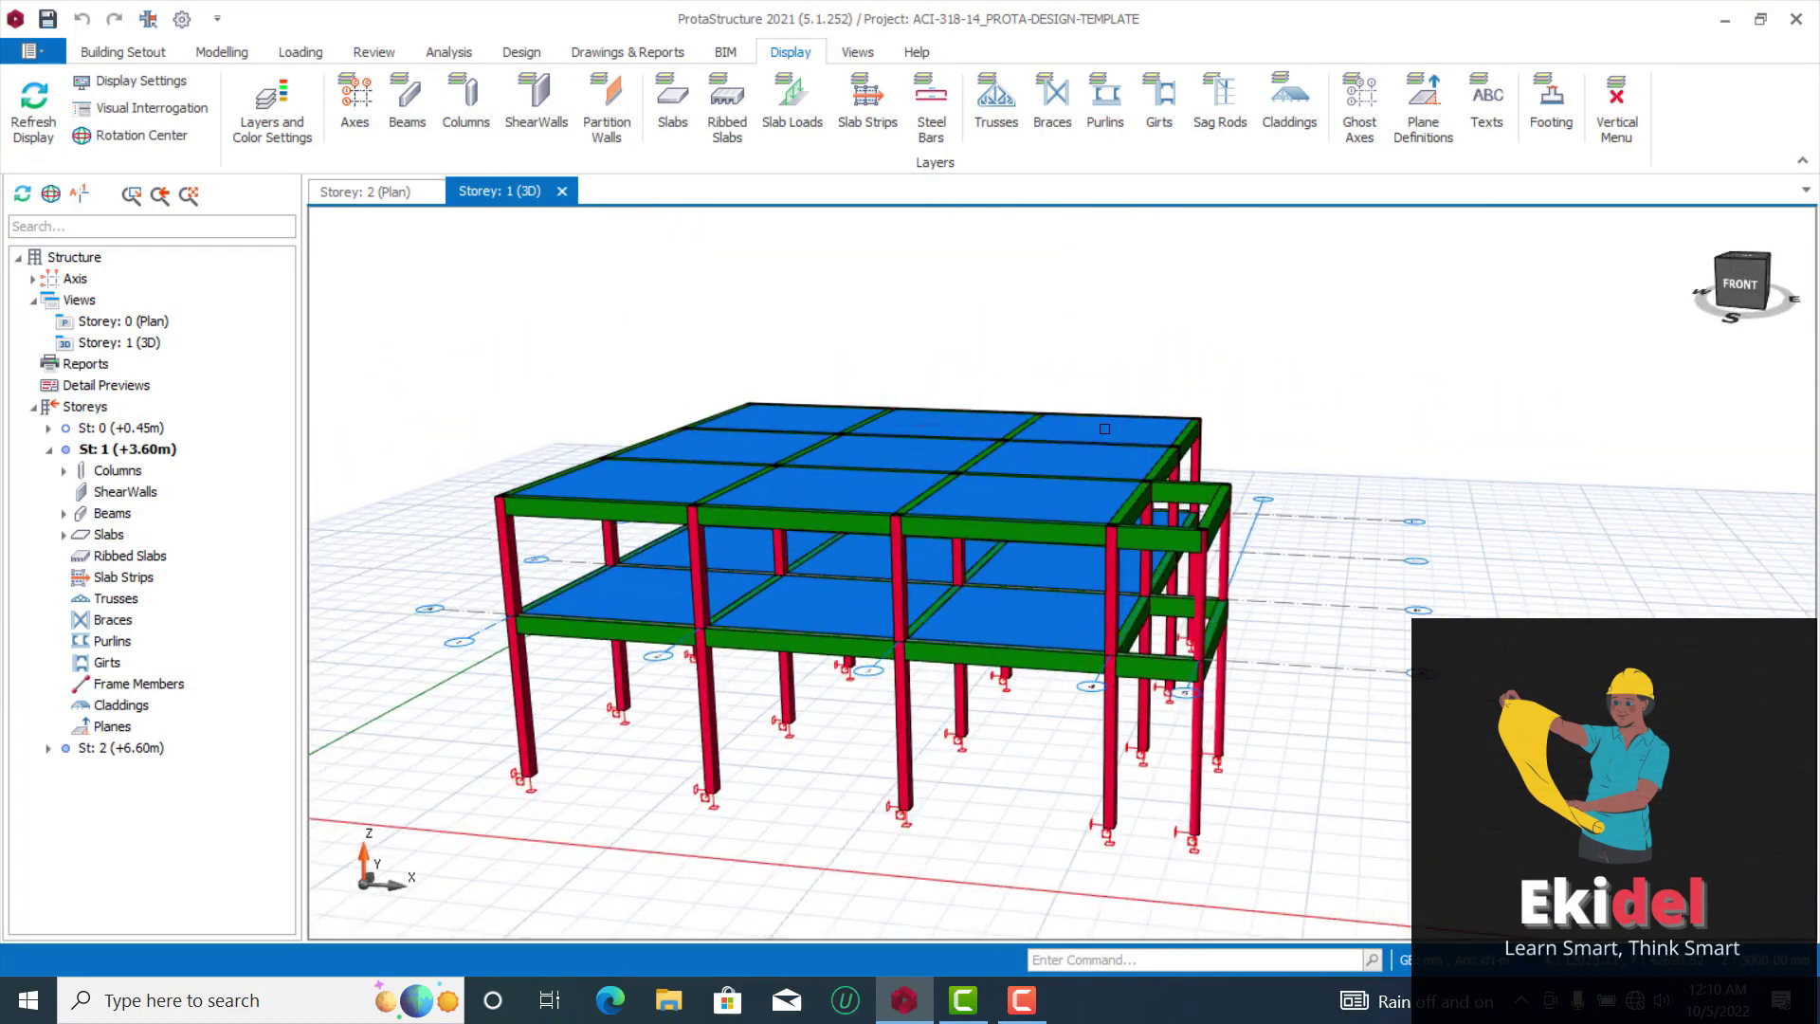
# Review the completed two-storey frame in the 3D view from its front, side and back, including the projecting beam bay without a slab
pyautogui.moveTo(978, 529); pyautogui.dragTo(781, 395, button='middle')
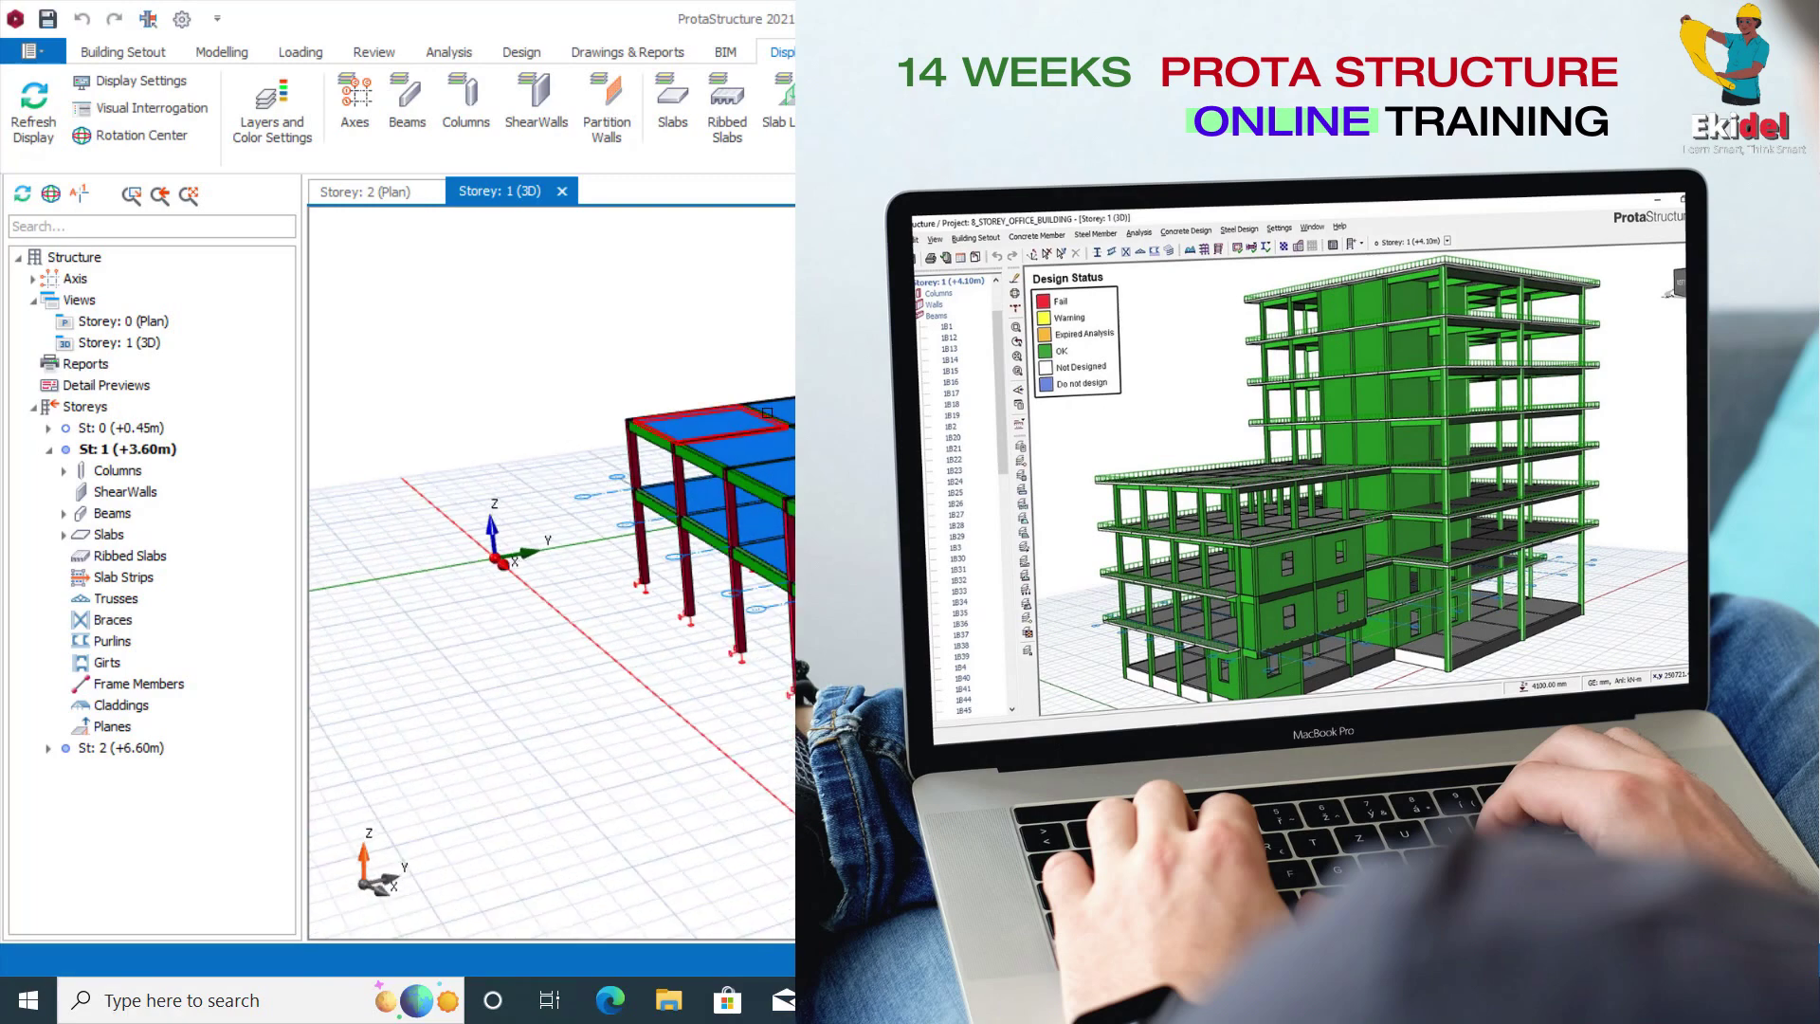
pyautogui.moveTo(750, 484); pyautogui.dragTo(651, 507, button='middle')
pyautogui.scroll(-2, 747, 499)
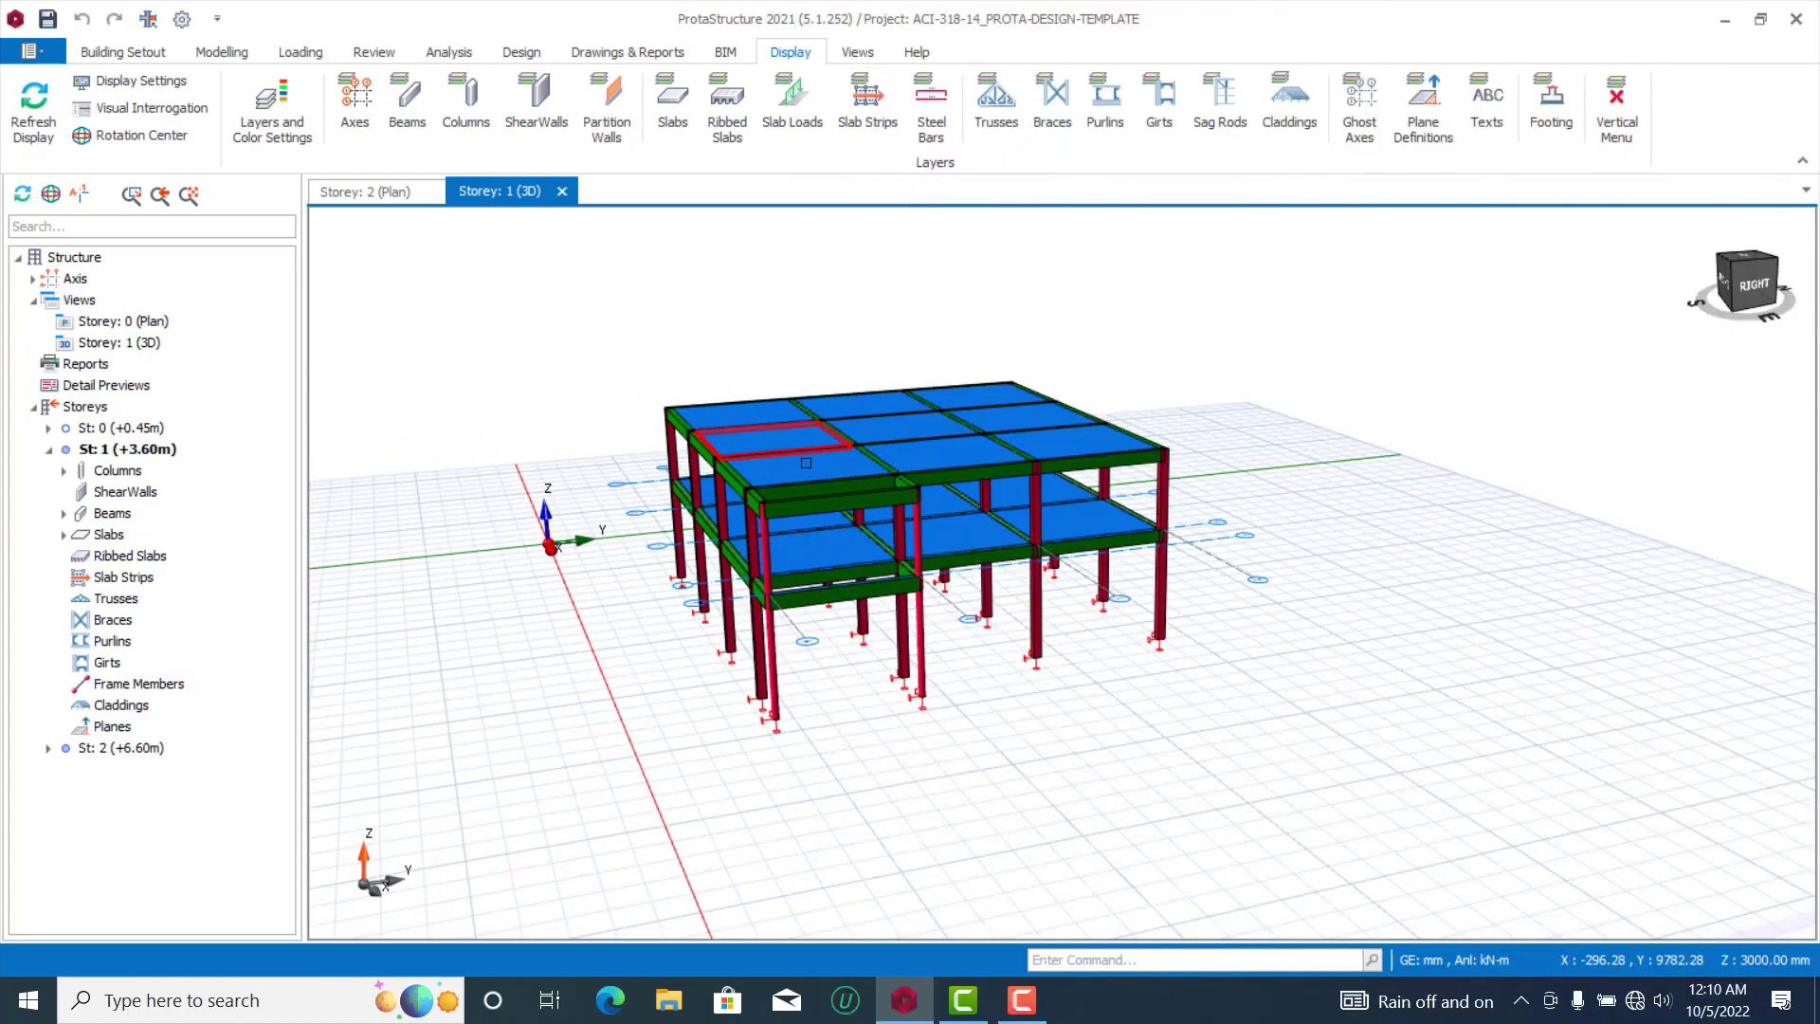
pyautogui.moveTo(644, 428); pyautogui.dragTo(910, 529, button='middle')
pyautogui.scroll(3, 1020, 602)
pyautogui.moveTo(1020, 602); pyautogui.dragTo(588, 574, button='middle')
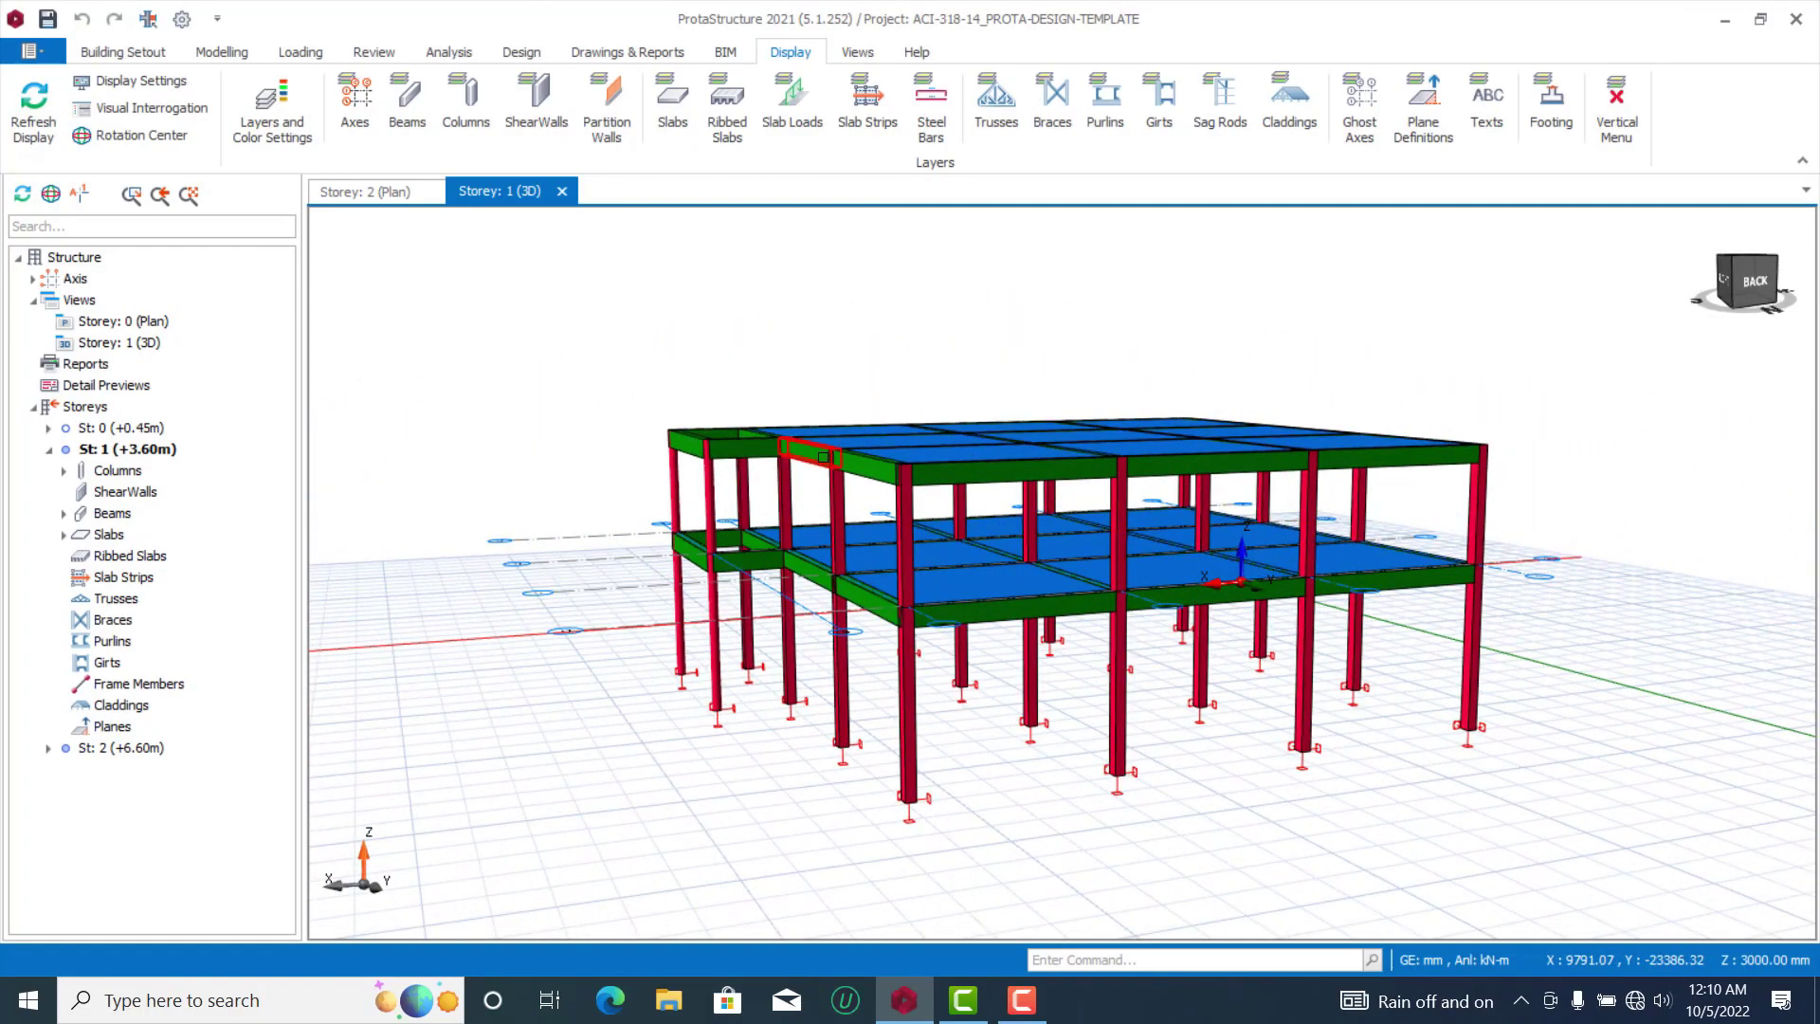
pyautogui.scroll(-2, 717, 337)
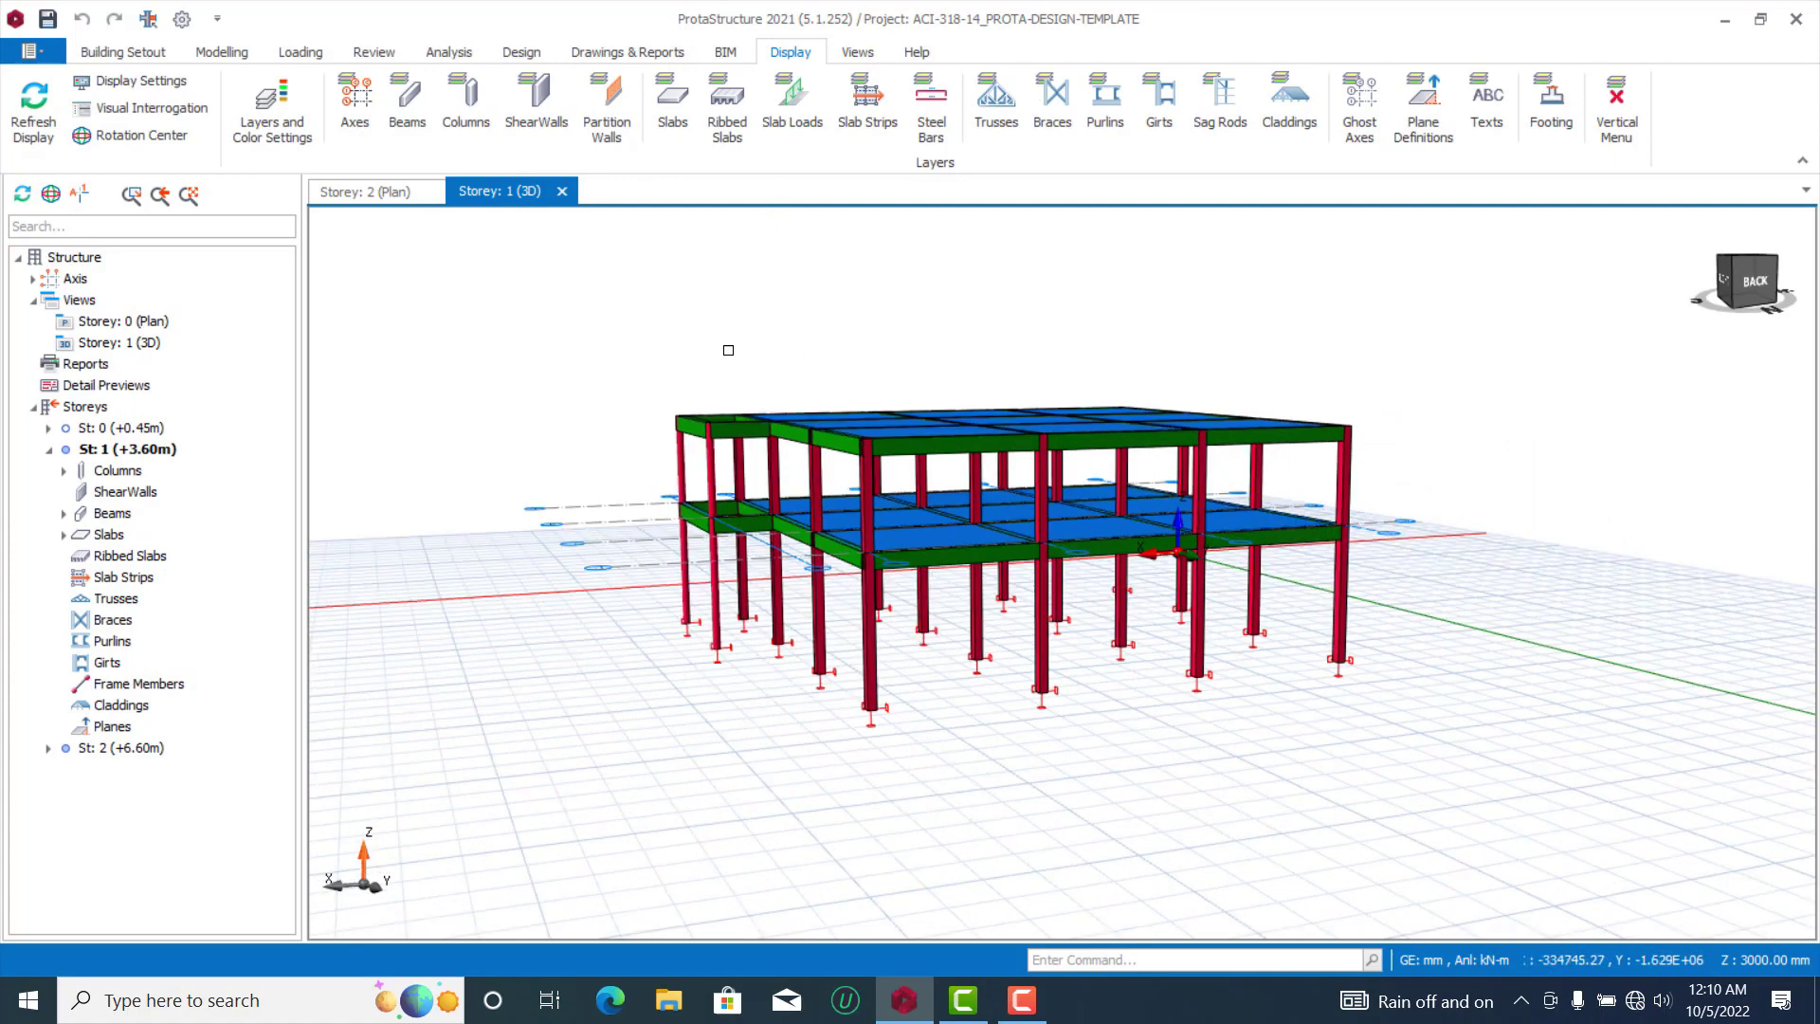
pyautogui.moveTo(745, 380); pyautogui.dragTo(842, 405, button='middle')
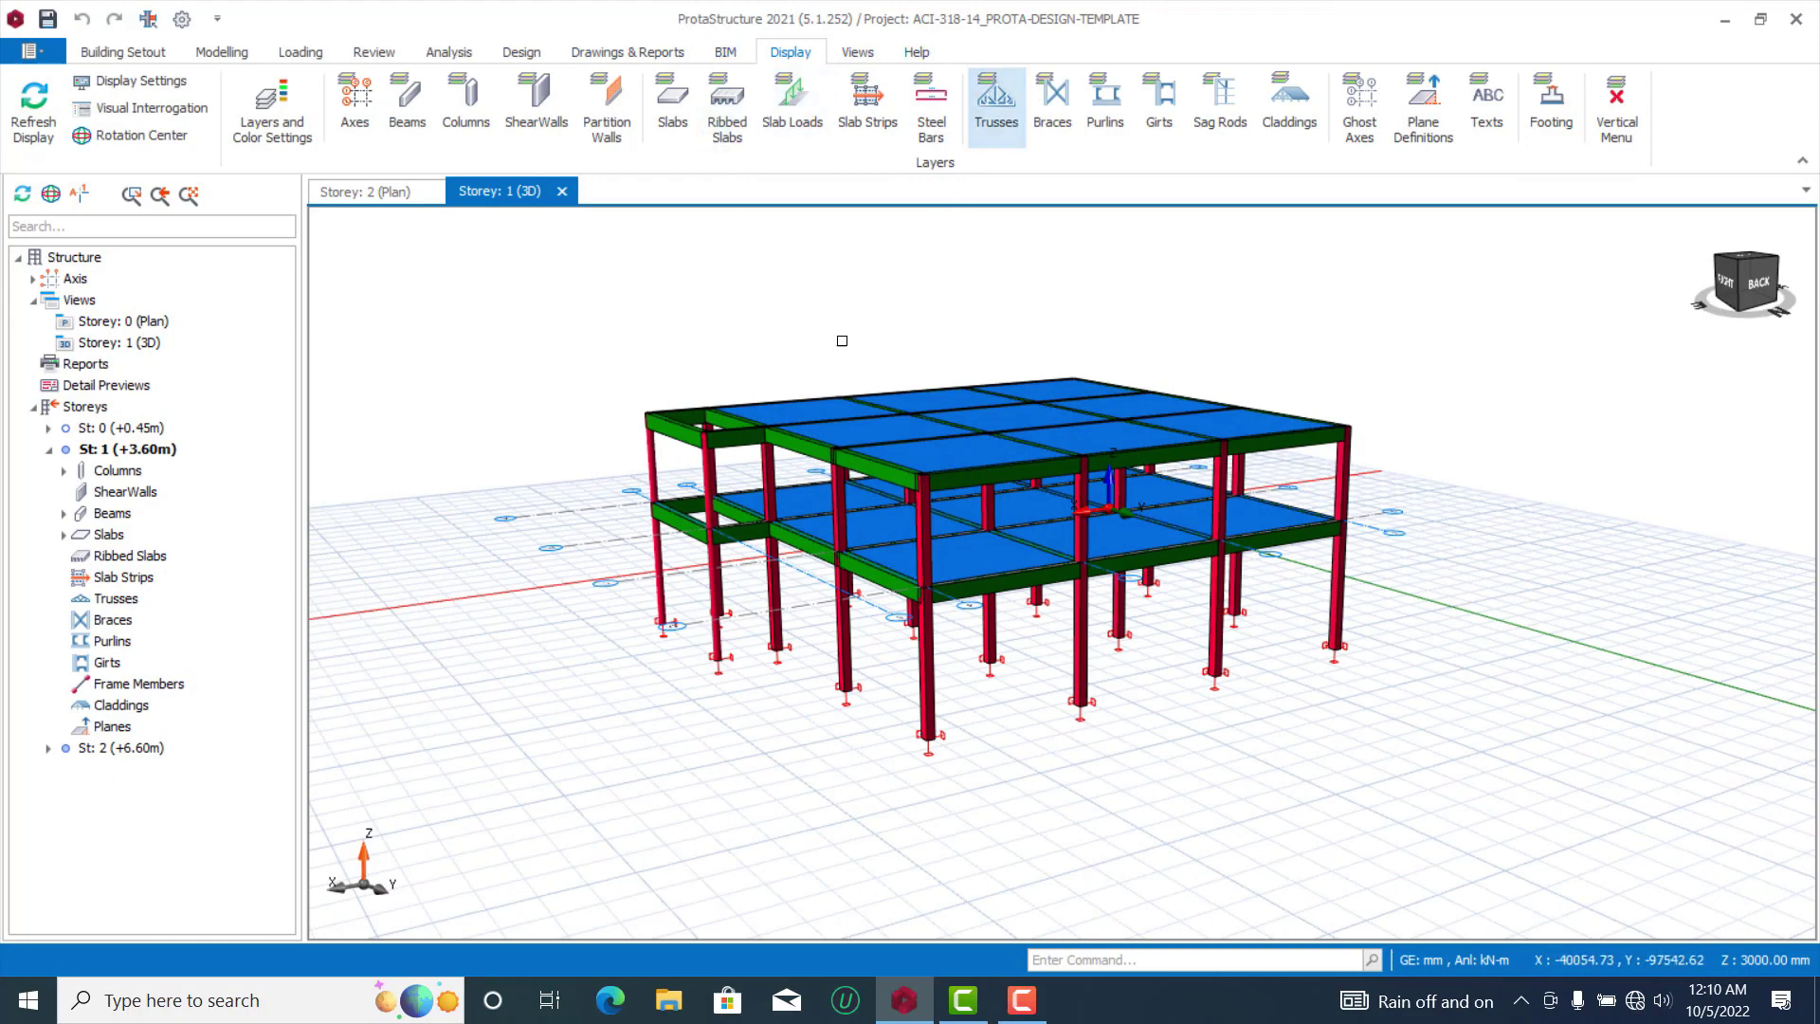
pyautogui.moveTo(698, 426); pyautogui.dragTo(925, 463, button='middle')
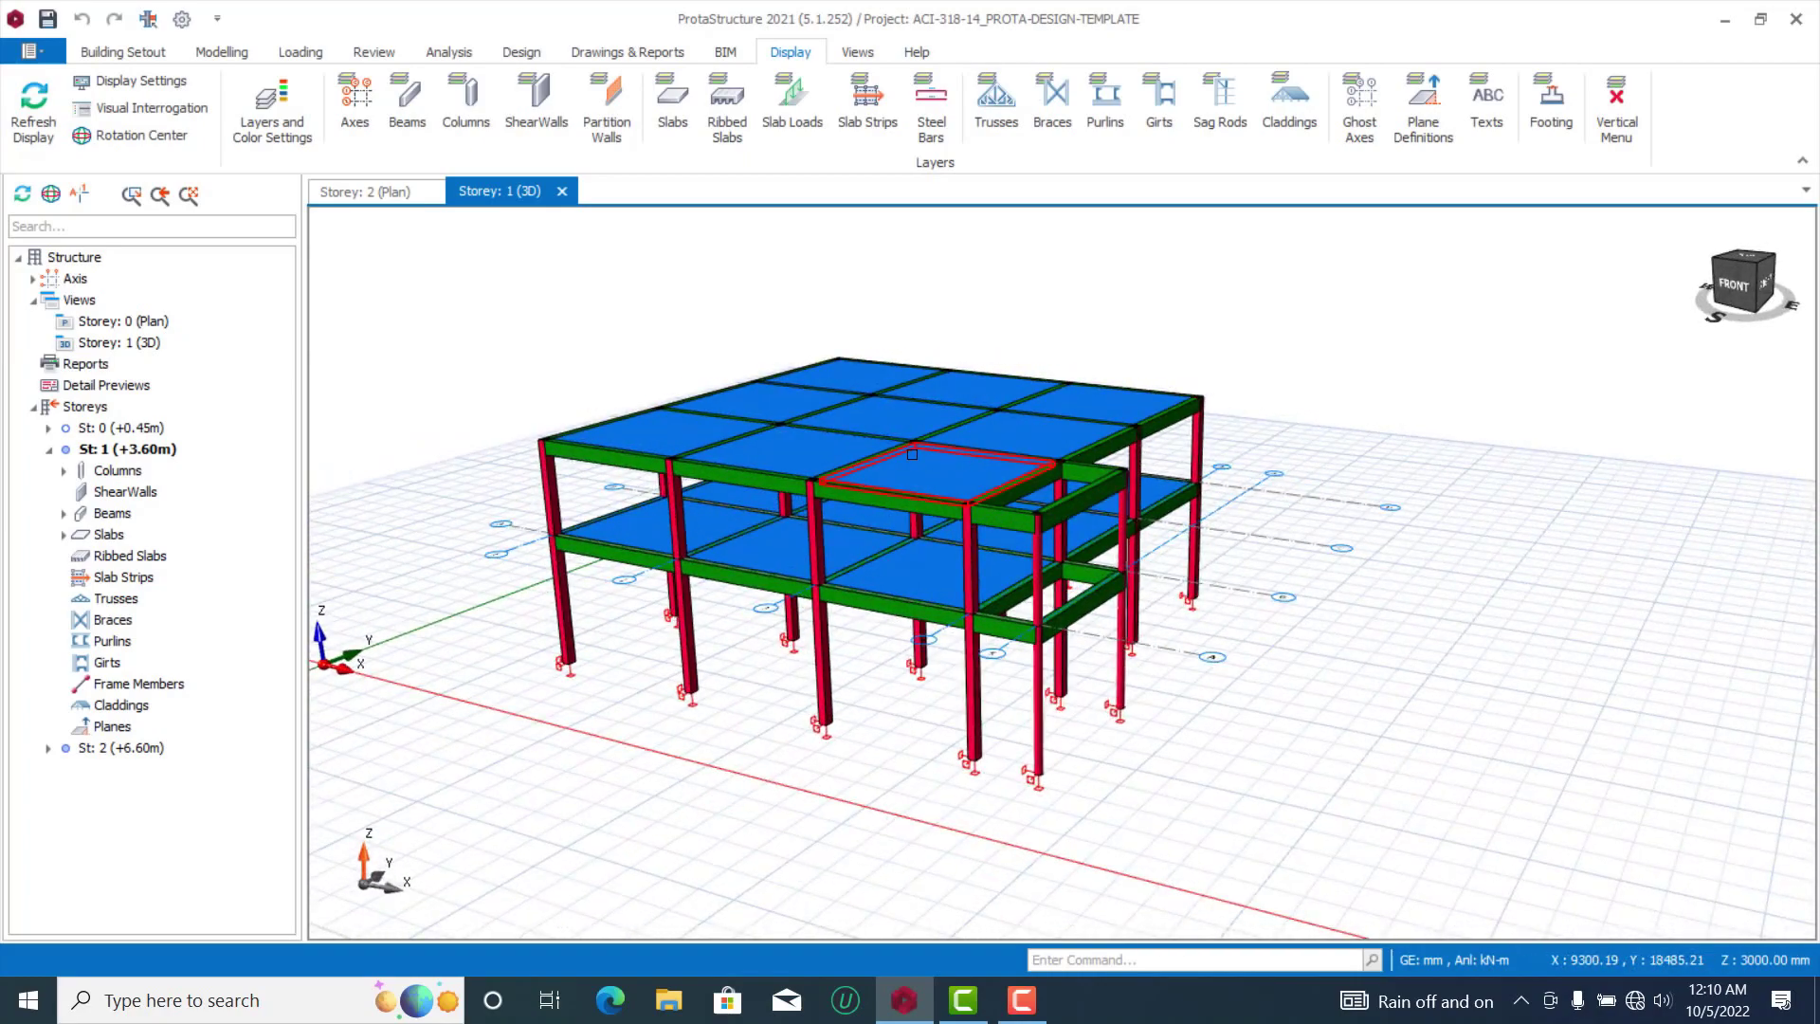